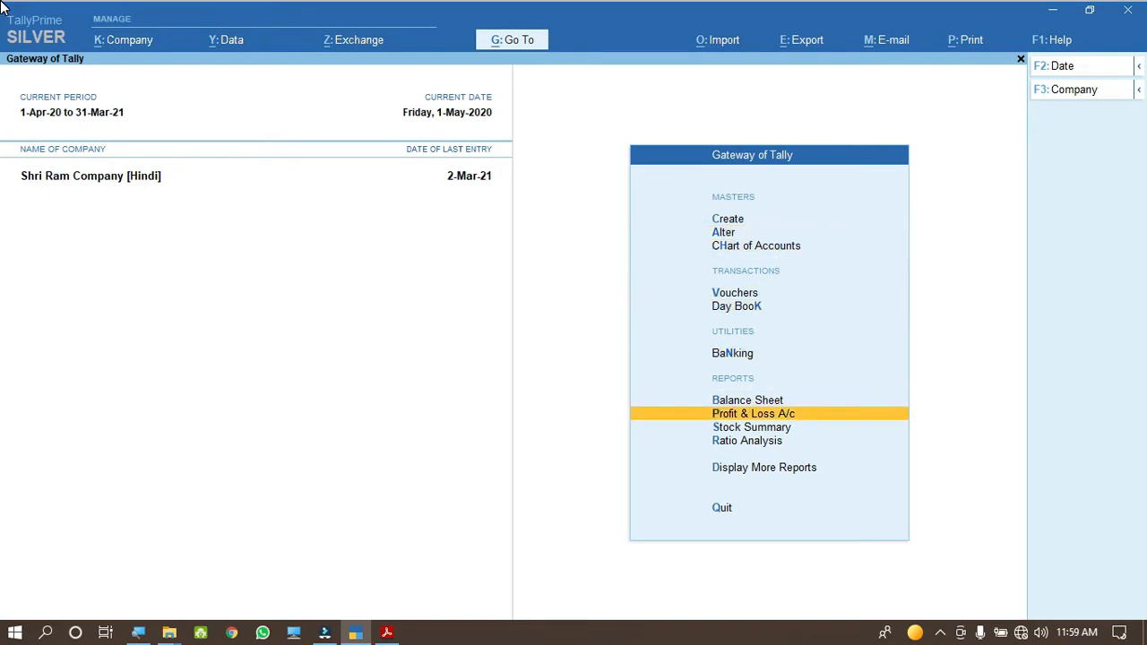
# Open the Profit & Loss A/c and drill into the Purchase Accounts group summary.
pyautogui.press('Return')
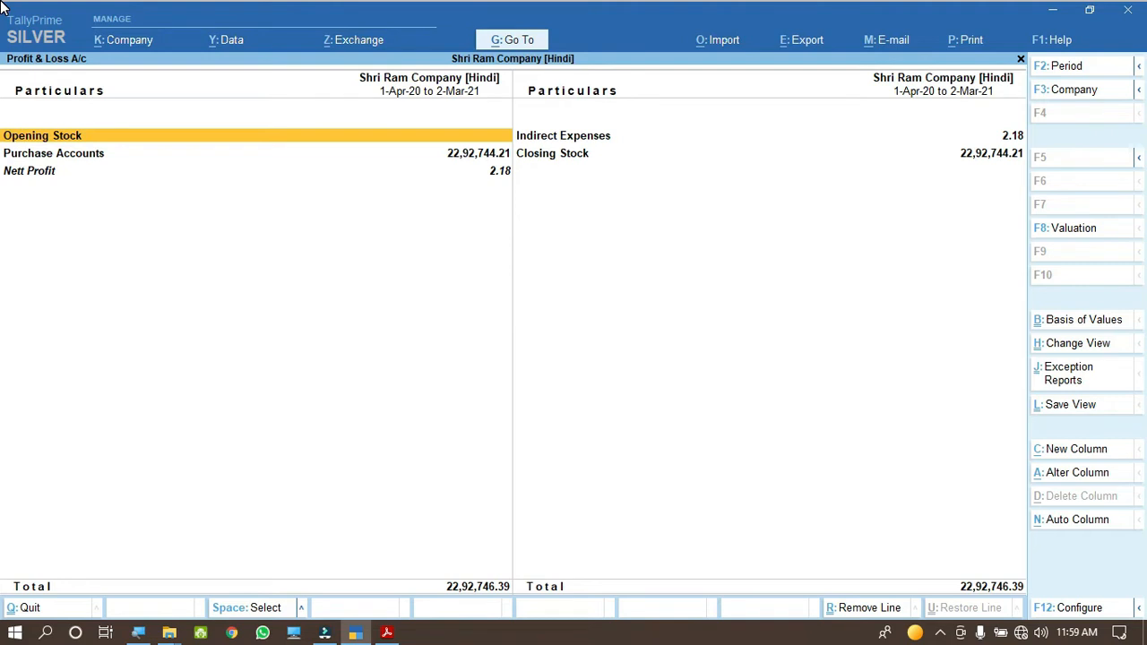
pyautogui.press('Down')
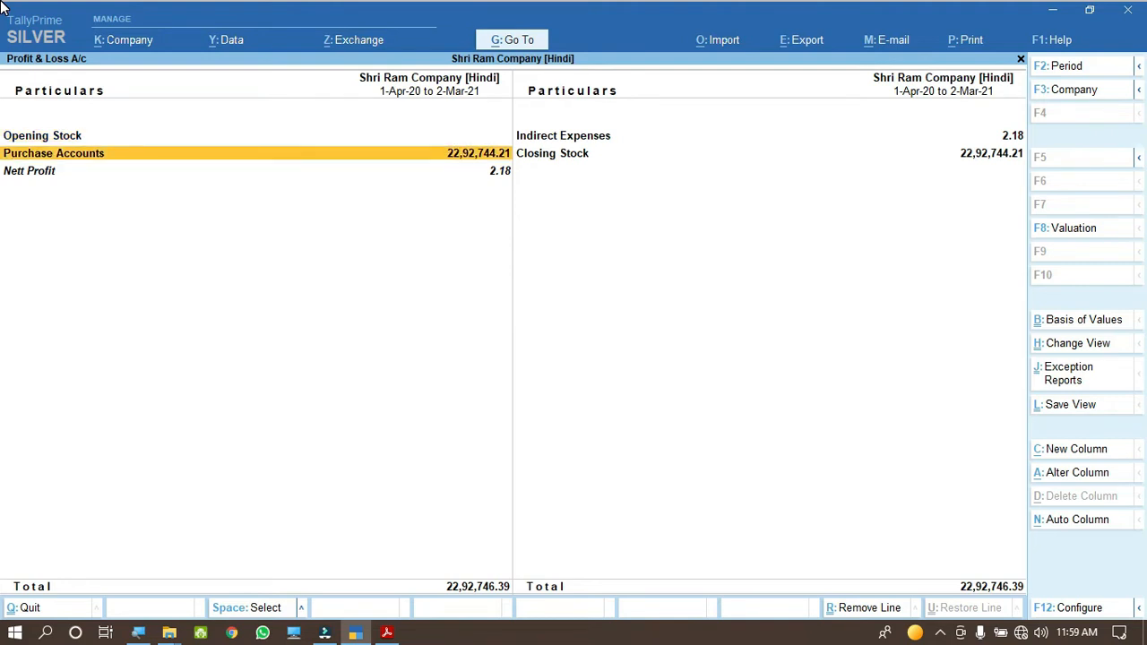
pyautogui.press('Return')
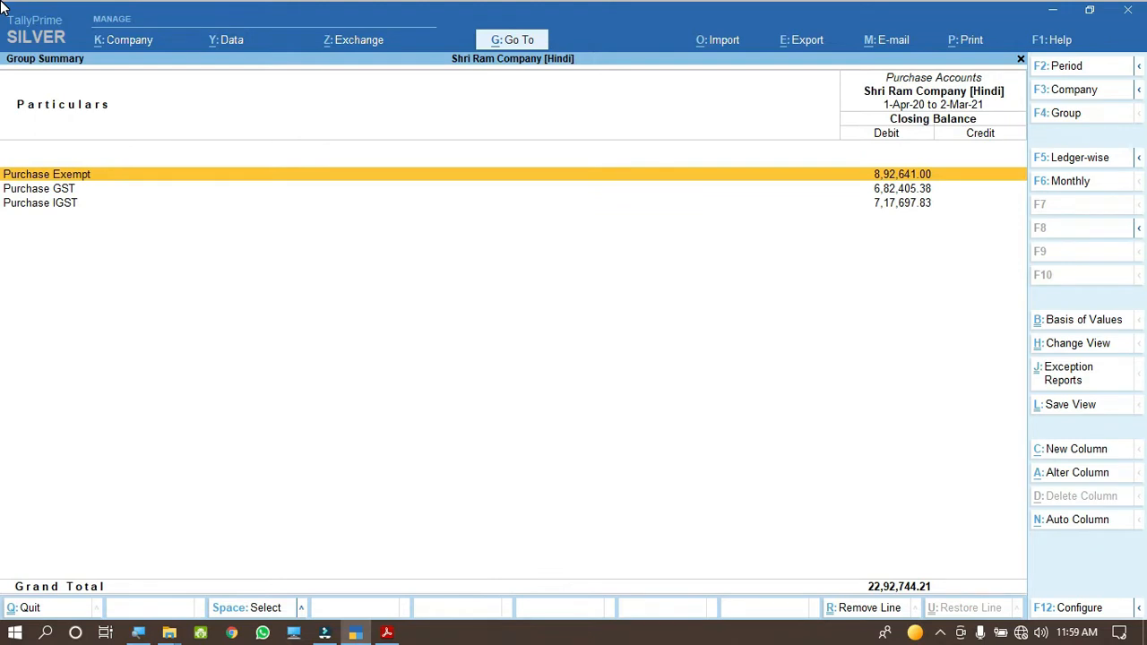
# Review the monthly summary of the Purchase Exempt ledger and return to the group summary.
pyautogui.press('Down')
pyautogui.press('Down')
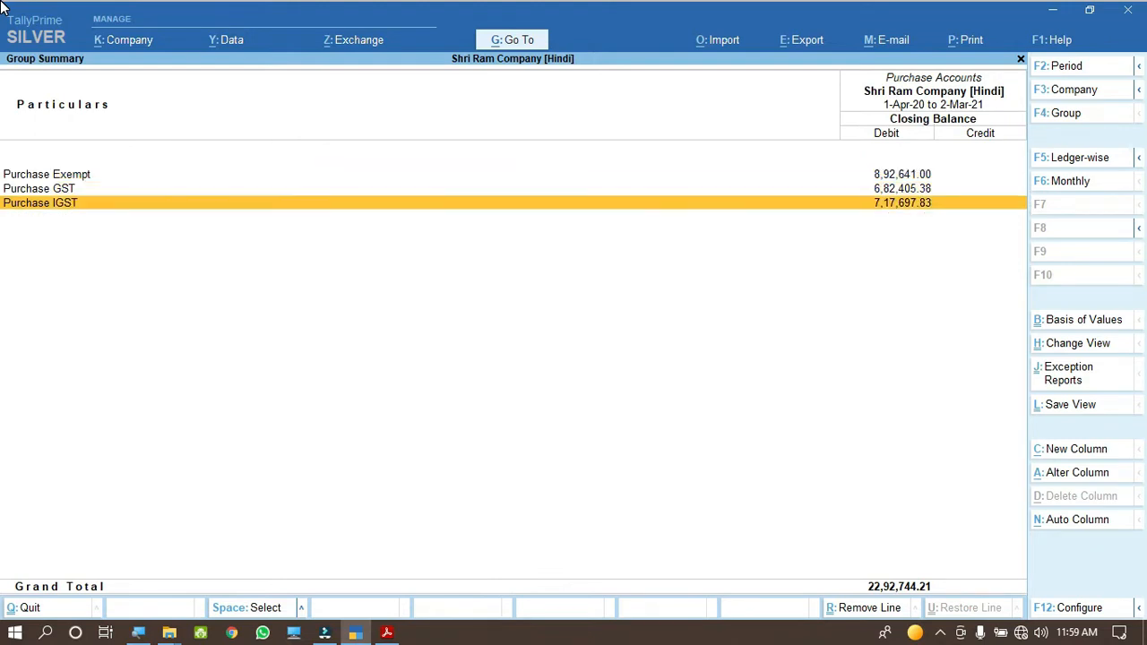
pyautogui.press('Up')
pyautogui.press('Up')
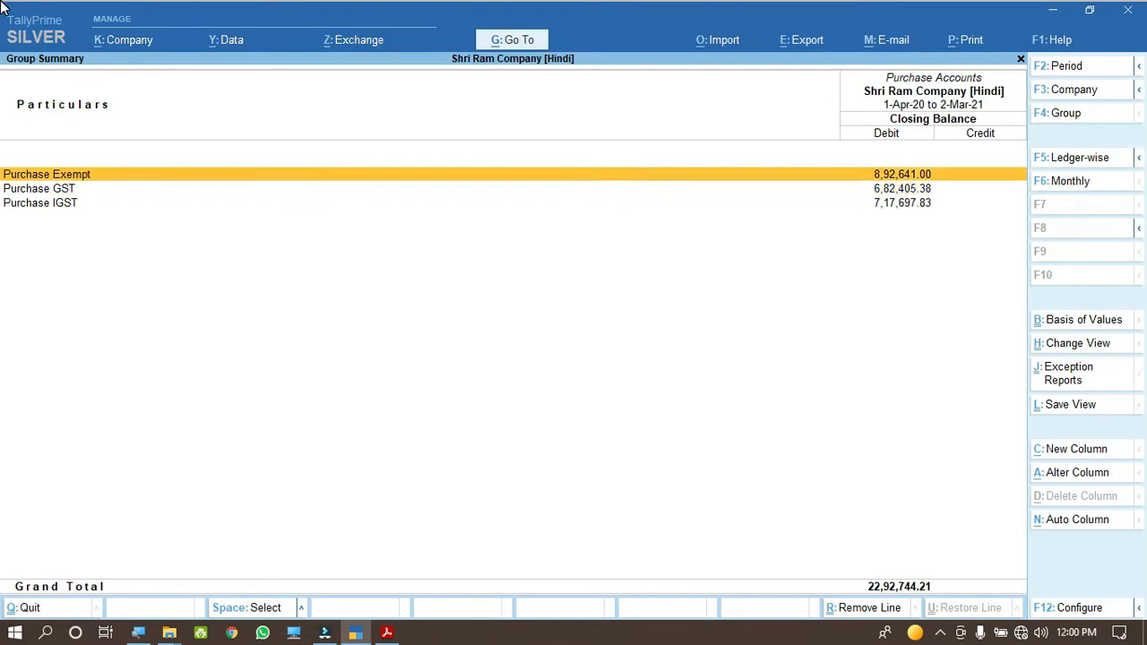
pyautogui.press('Return')
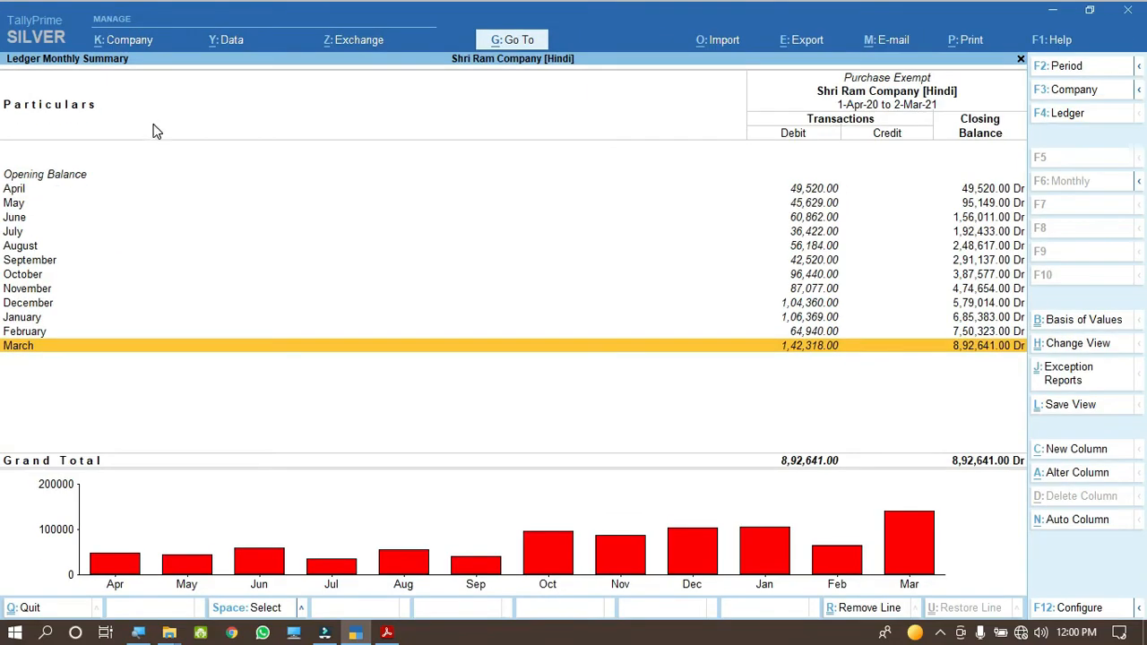
pyautogui.press('Escape')
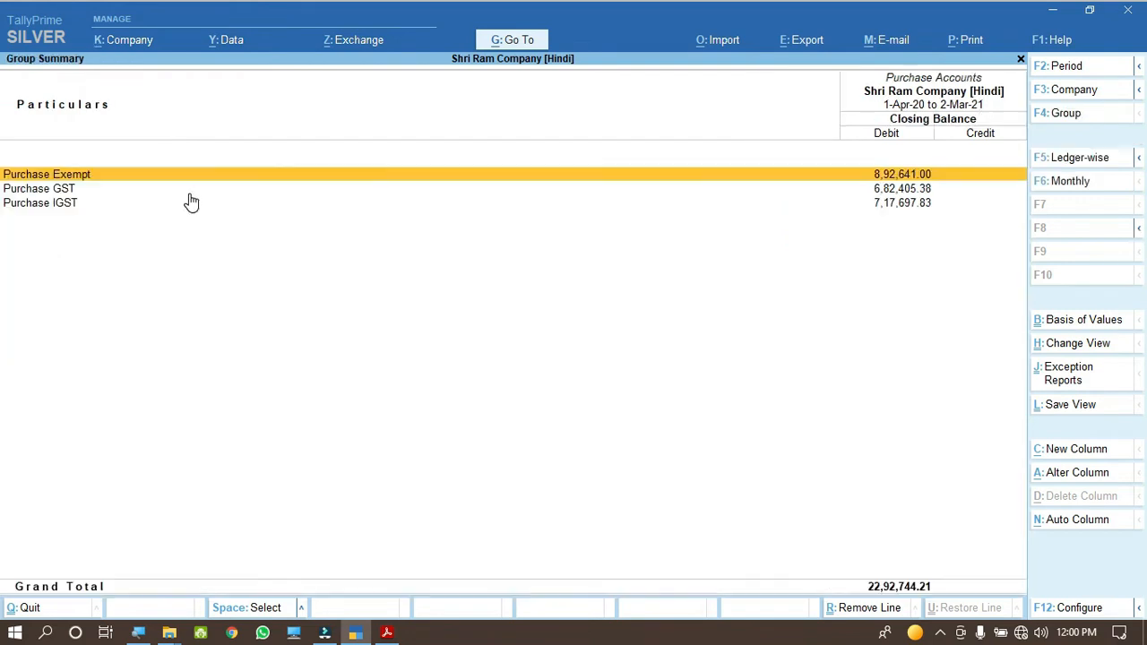
# Review the monthly summaries of the Purchase GST and Purchase IGST ledgers.
pyautogui.click(65, 190)
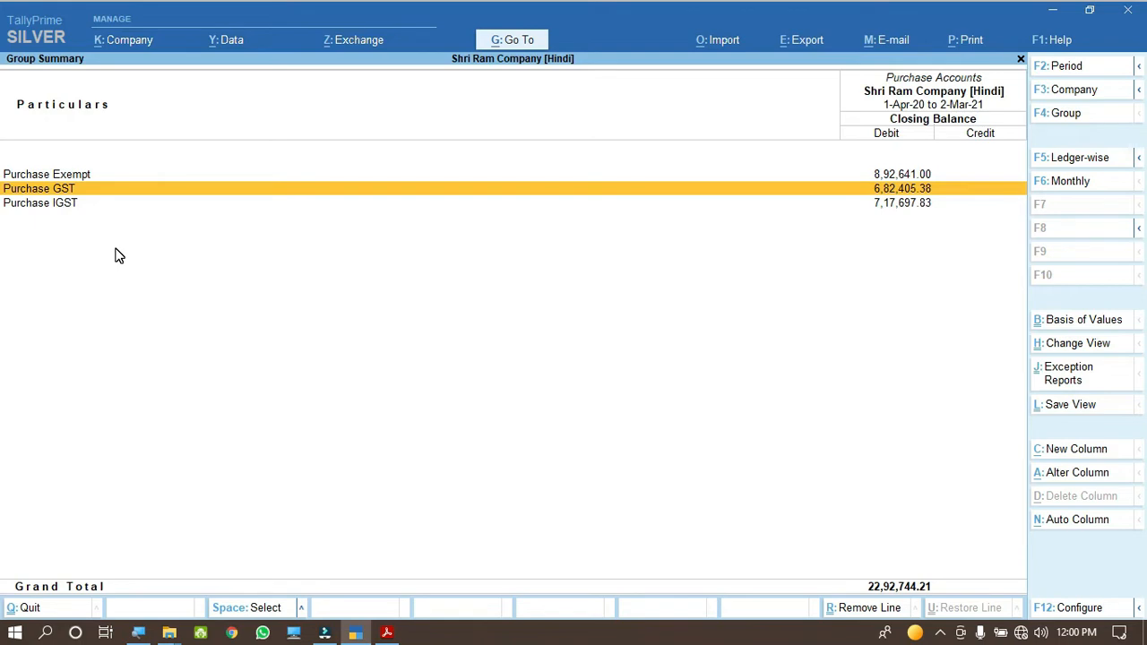
pyautogui.press('Return')
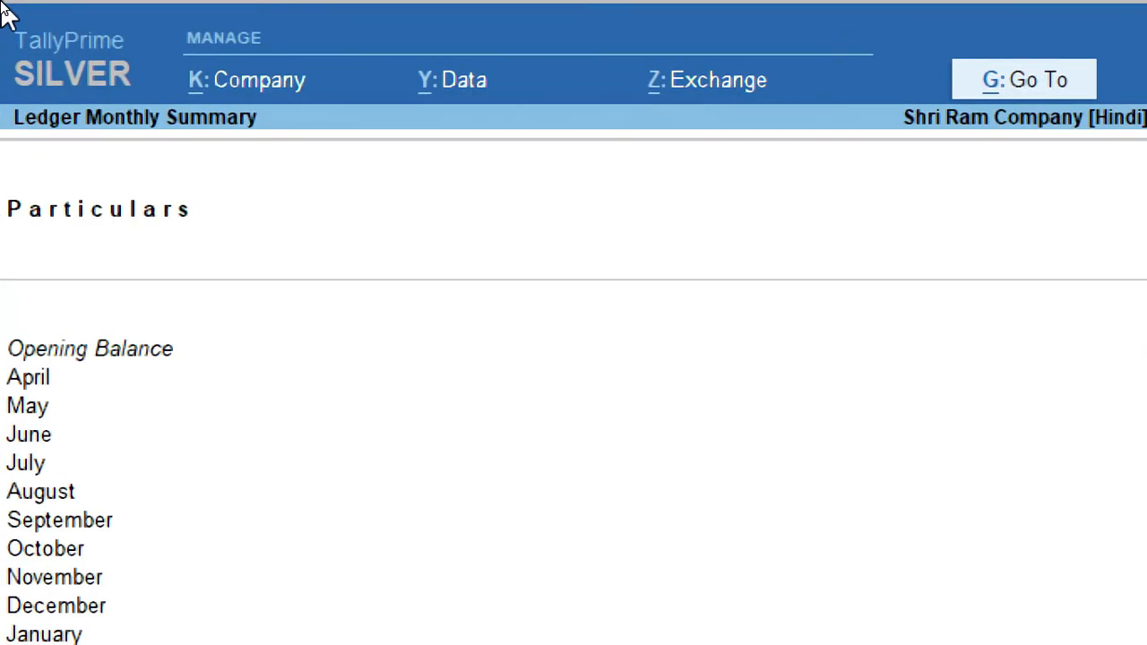
pyautogui.press('Escape')
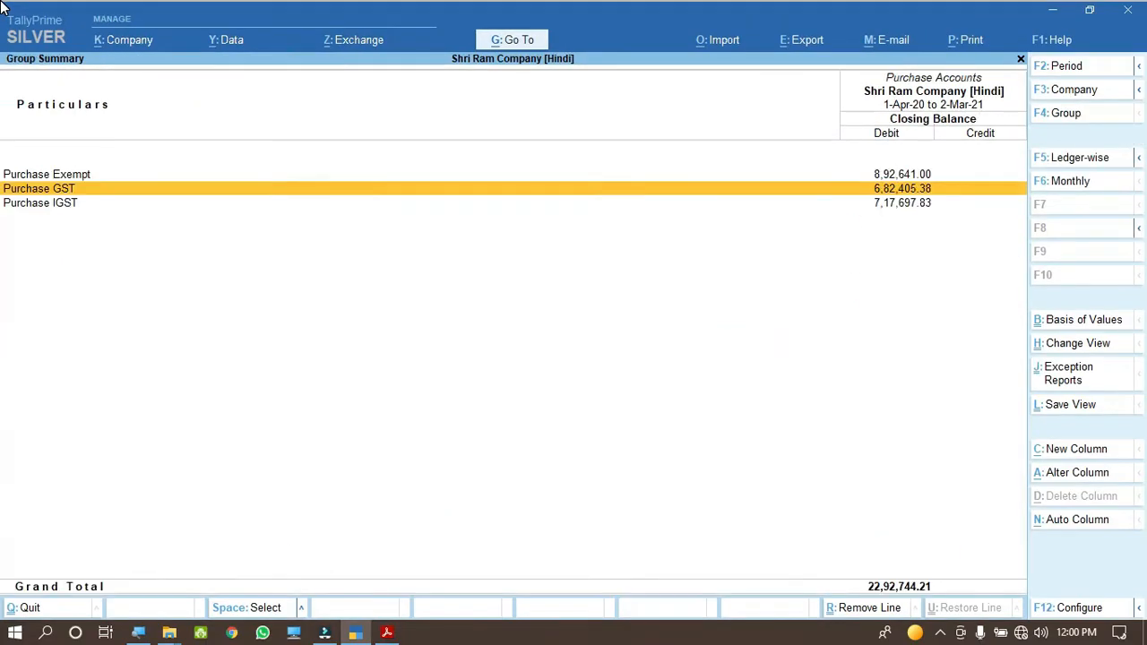
pyautogui.press('Down')
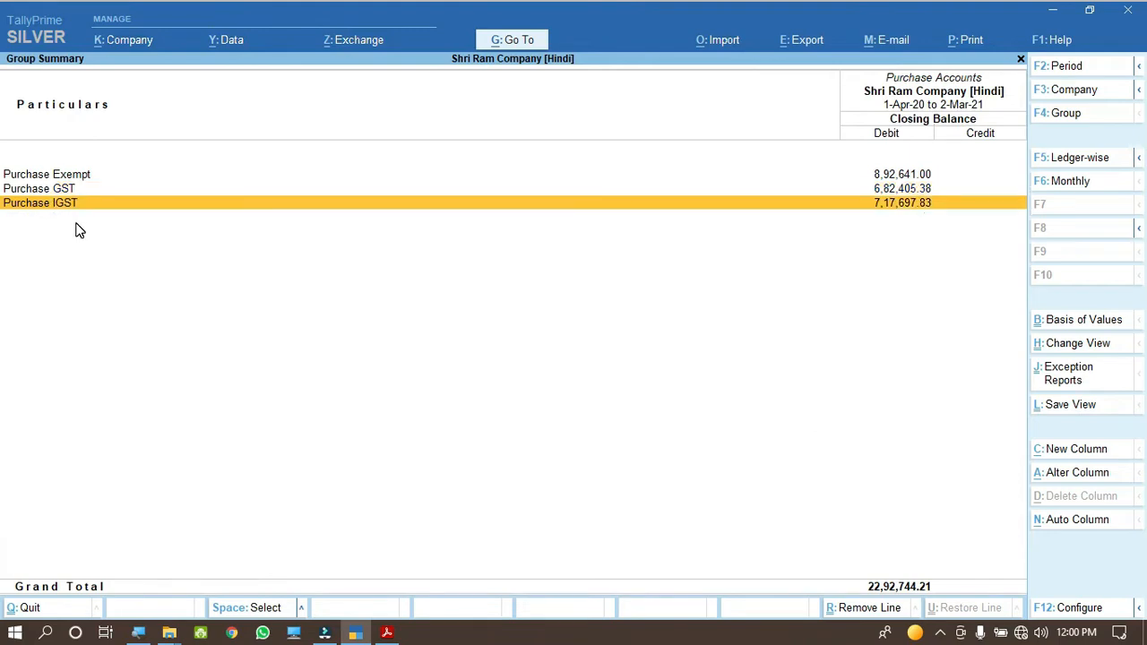
pyautogui.press('Return')
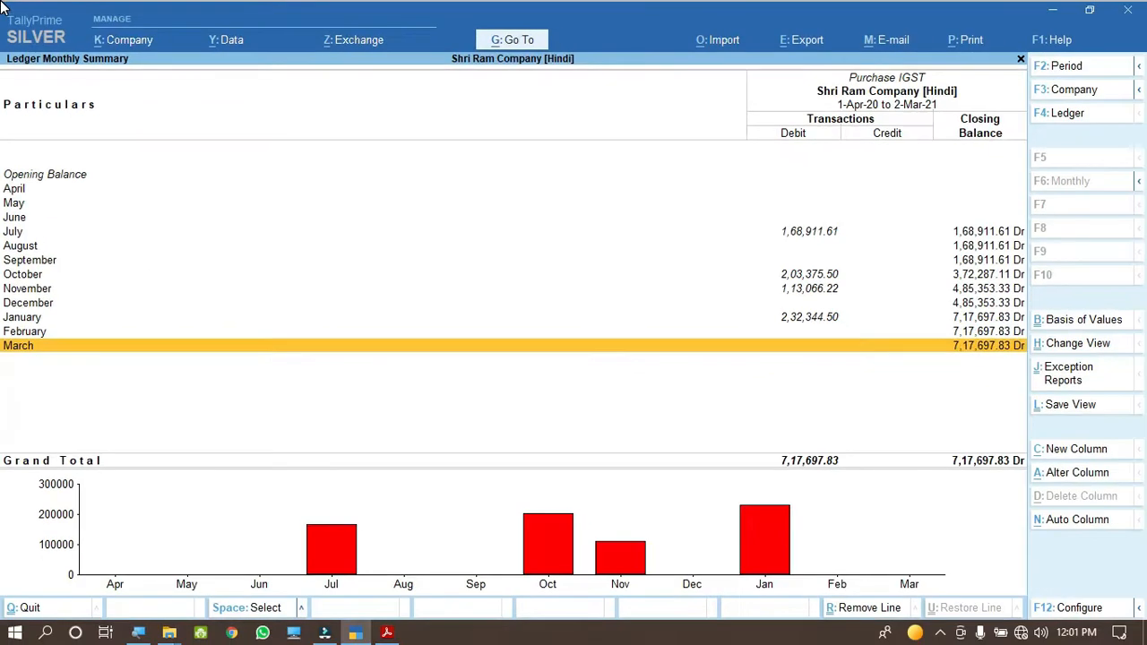
pyautogui.press('Escape')
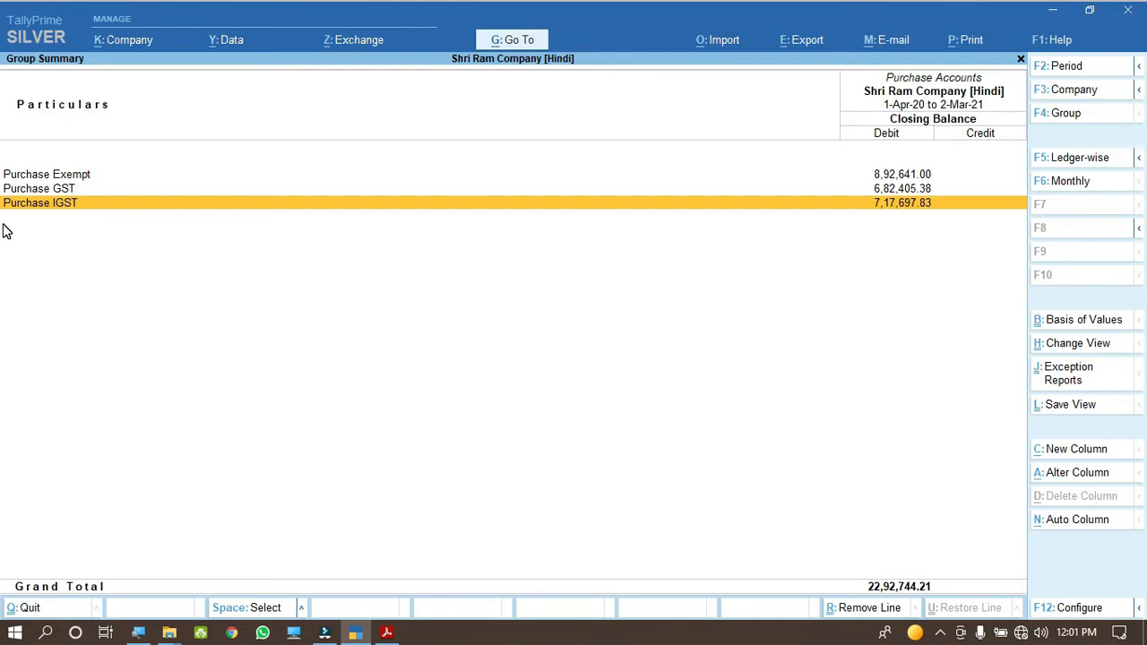
# Compare the Purchase Exempt, Purchase GST and Purchase IGST ledgers in the Purchase Accounts summary.
pyautogui.press('Up')
pyautogui.press('Up')
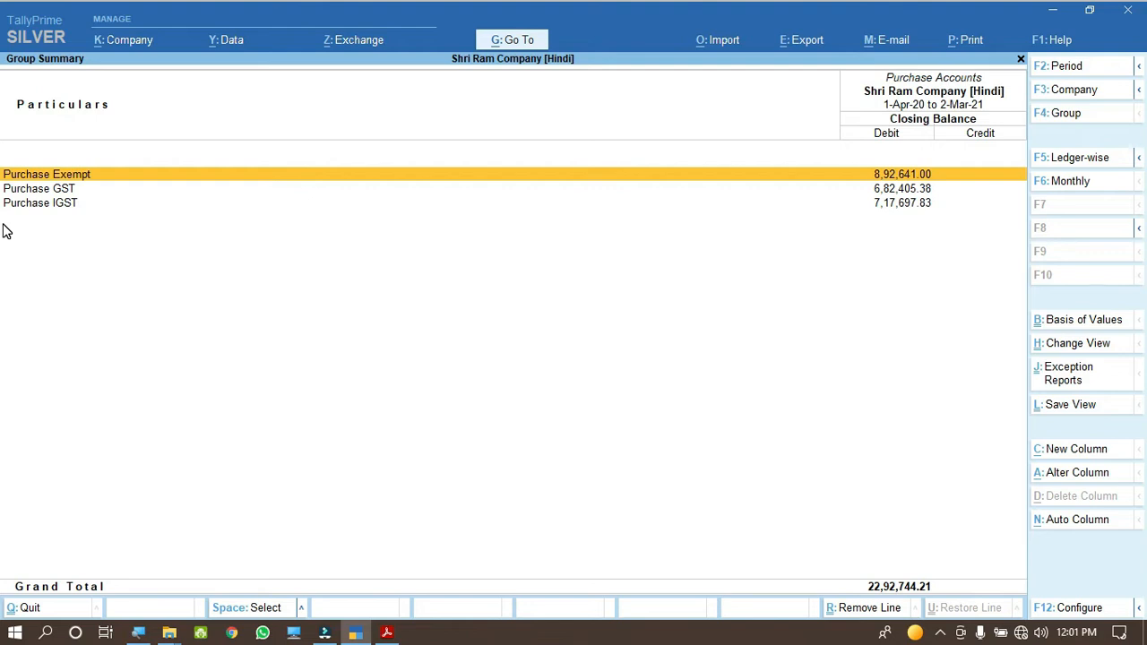
pyautogui.press('Down')
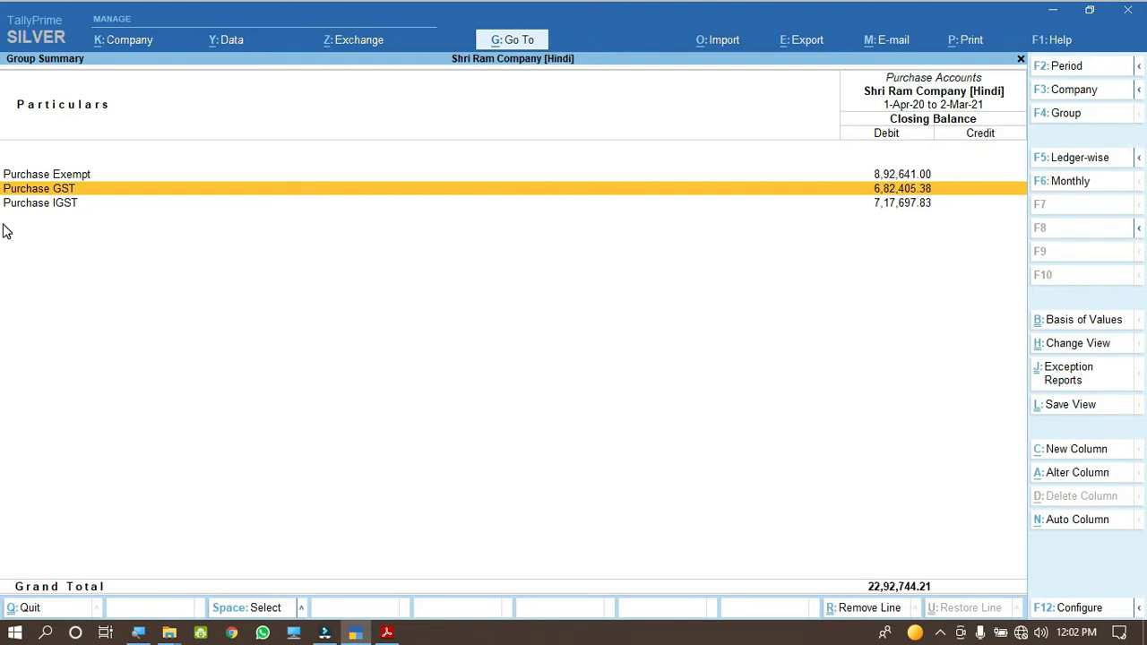
pyautogui.press('Down')
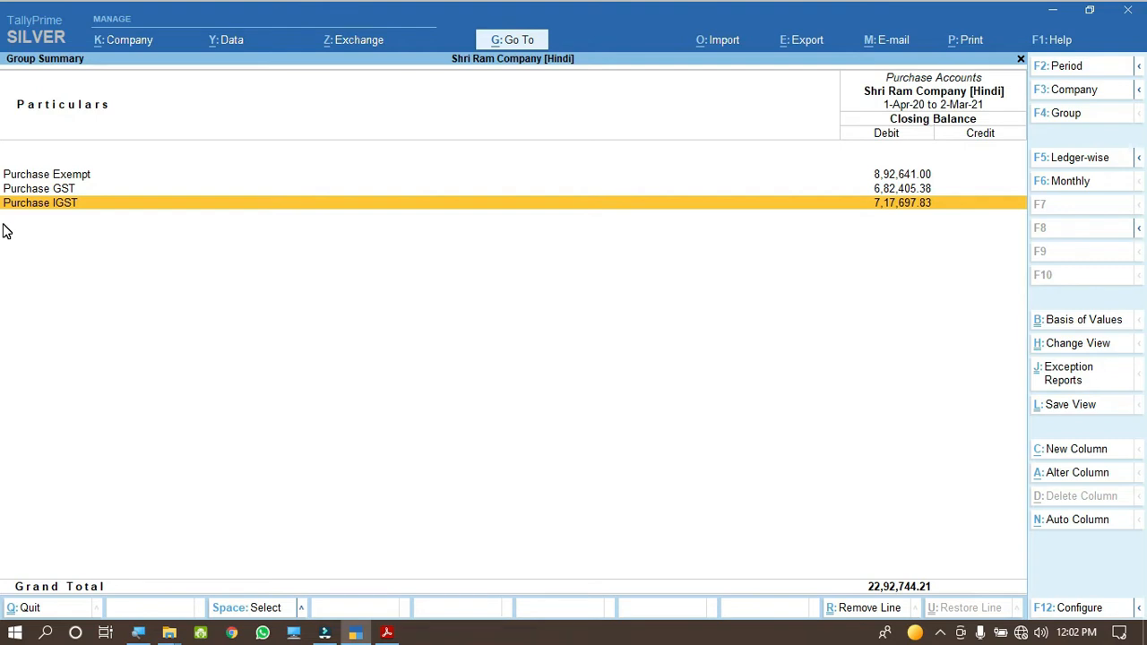
pyautogui.press('Up')
pyautogui.press('Up')
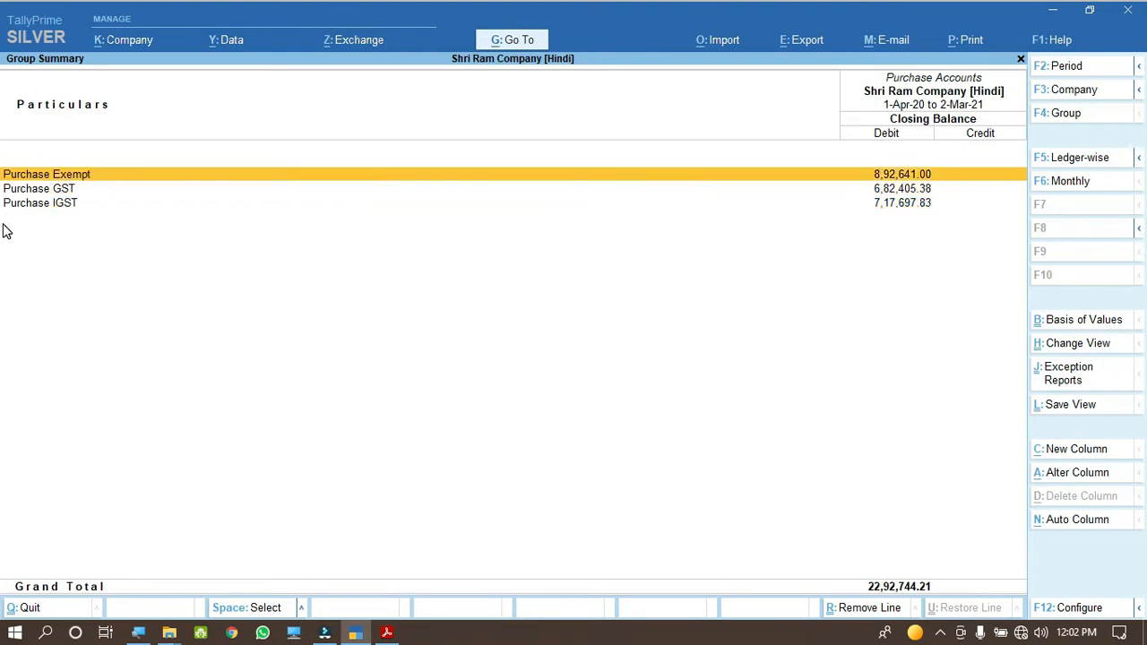
pyautogui.press('Down')
pyautogui.press('Down')
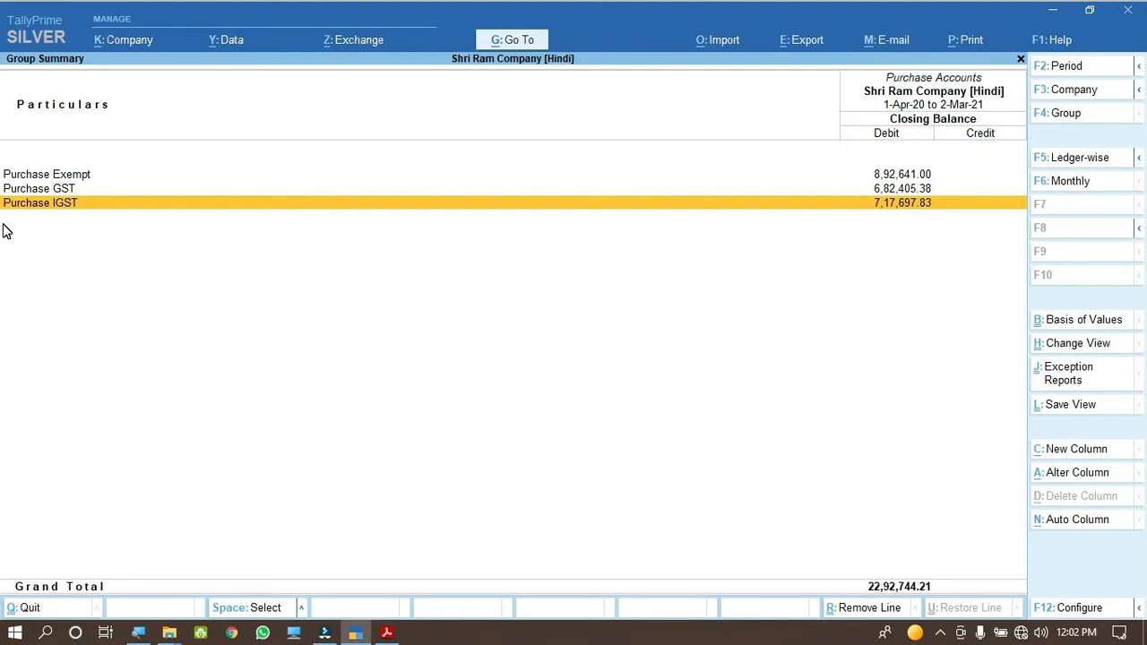
# Leave the Profit & Loss report and open a new purchase voucher from the Gateway of Tally.
pyautogui.press('Escape')
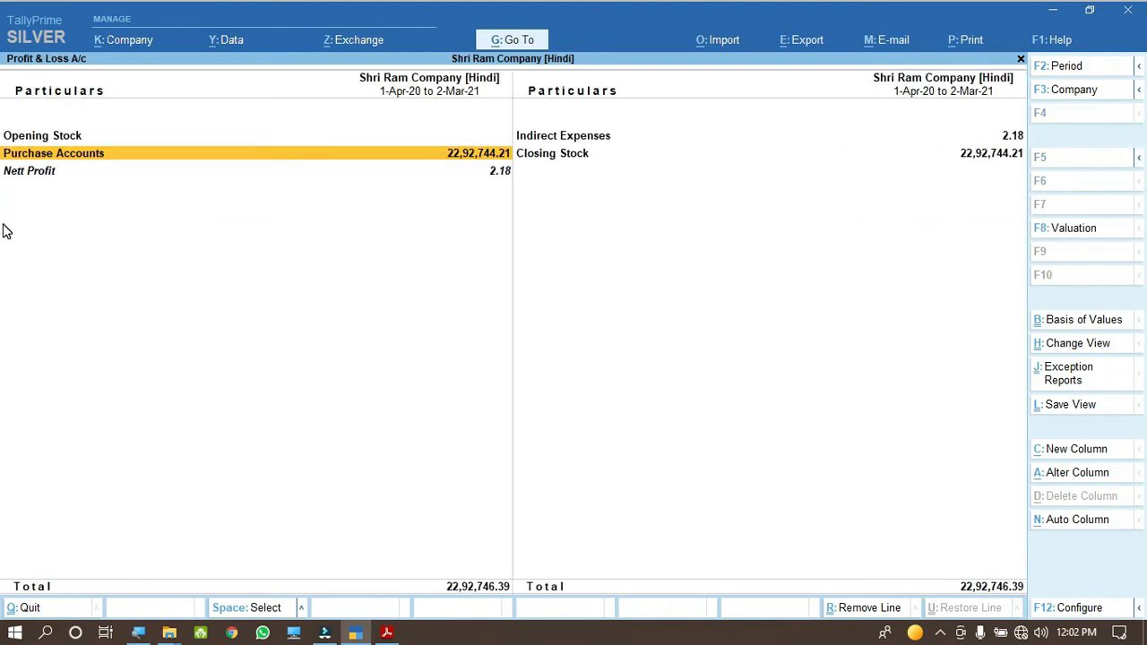
pyautogui.press('Escape')
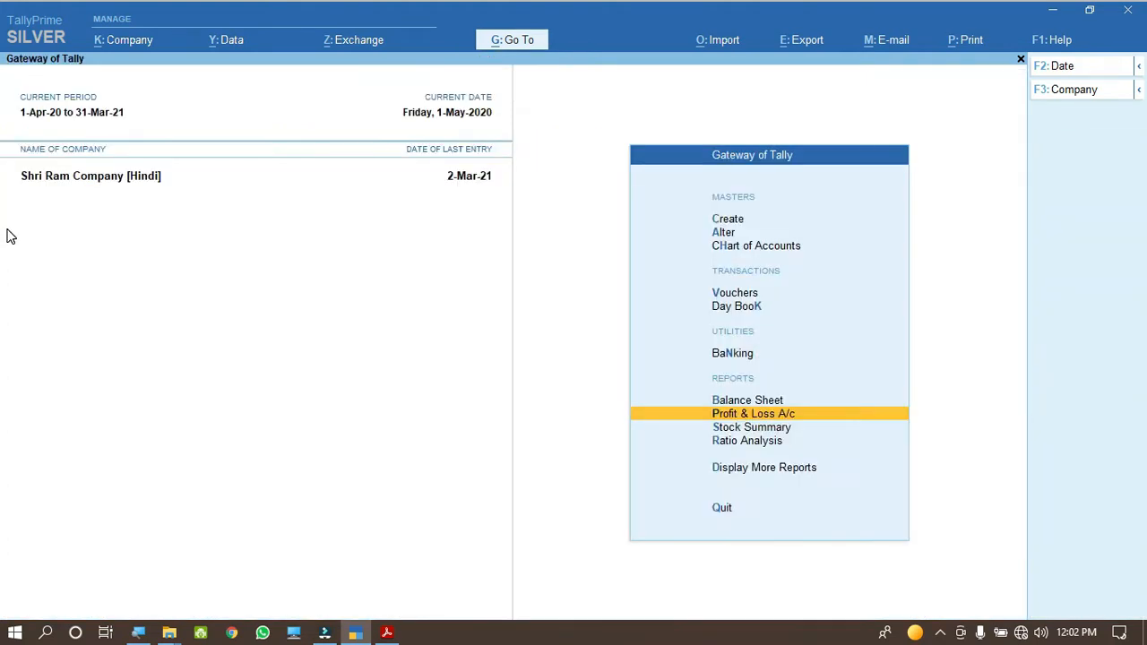
pyautogui.press('Up')
pyautogui.press('Up')
pyautogui.press('Up')
pyautogui.press('Up')
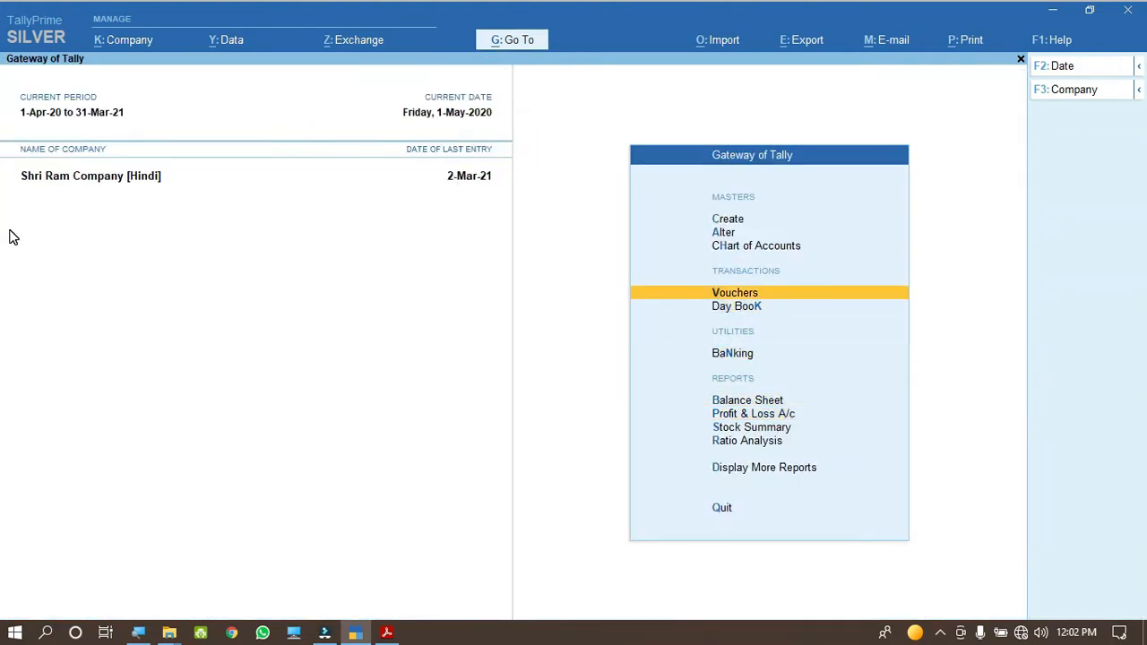
pyautogui.press('Return')
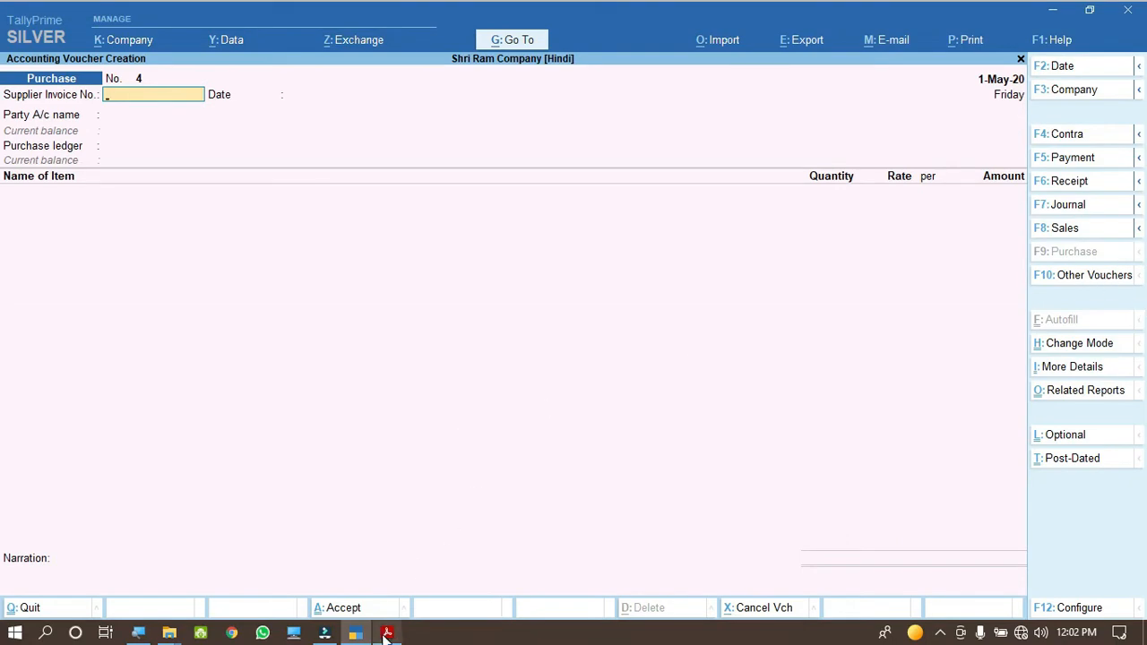
# Switch to the purchase invoice PDF in Adobe Acrobat Reader and check the first invoice's party state and invoice number.
pyautogui.moveTo(387, 634)
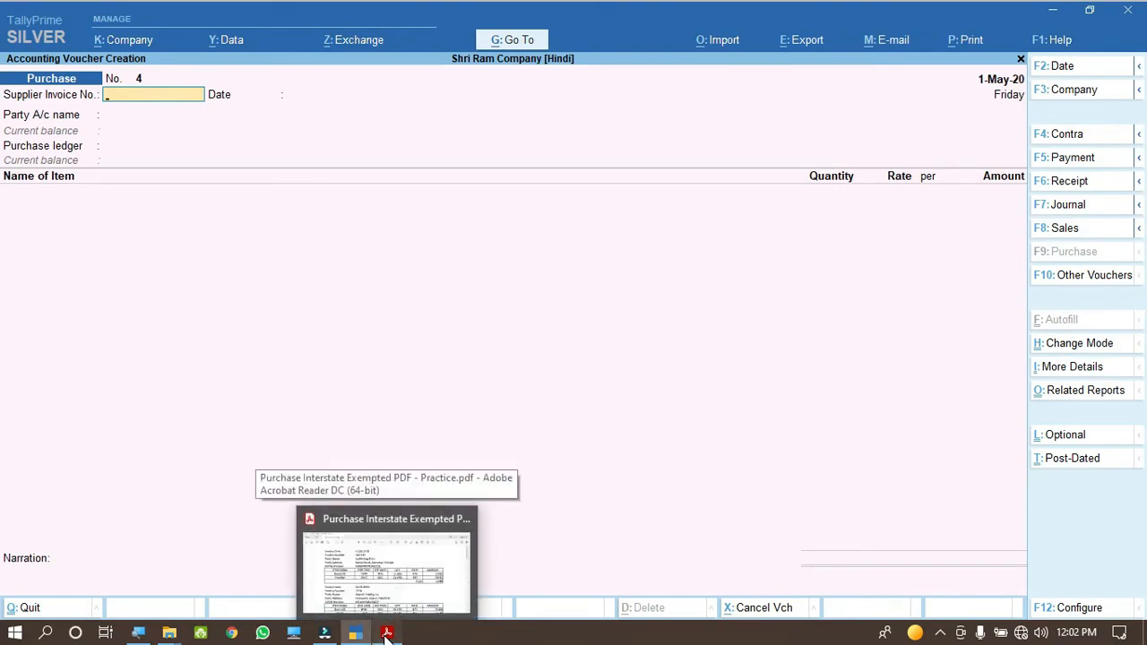
pyautogui.click(398, 560)
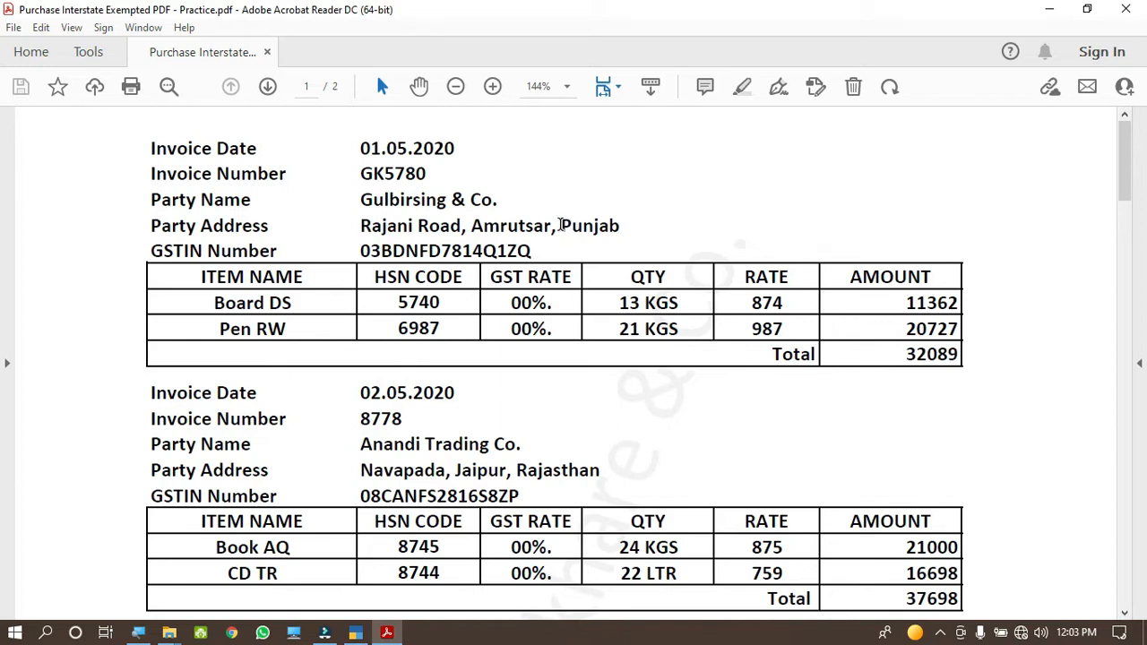
pyautogui.moveTo(560, 225); pyautogui.dragTo(619, 233)
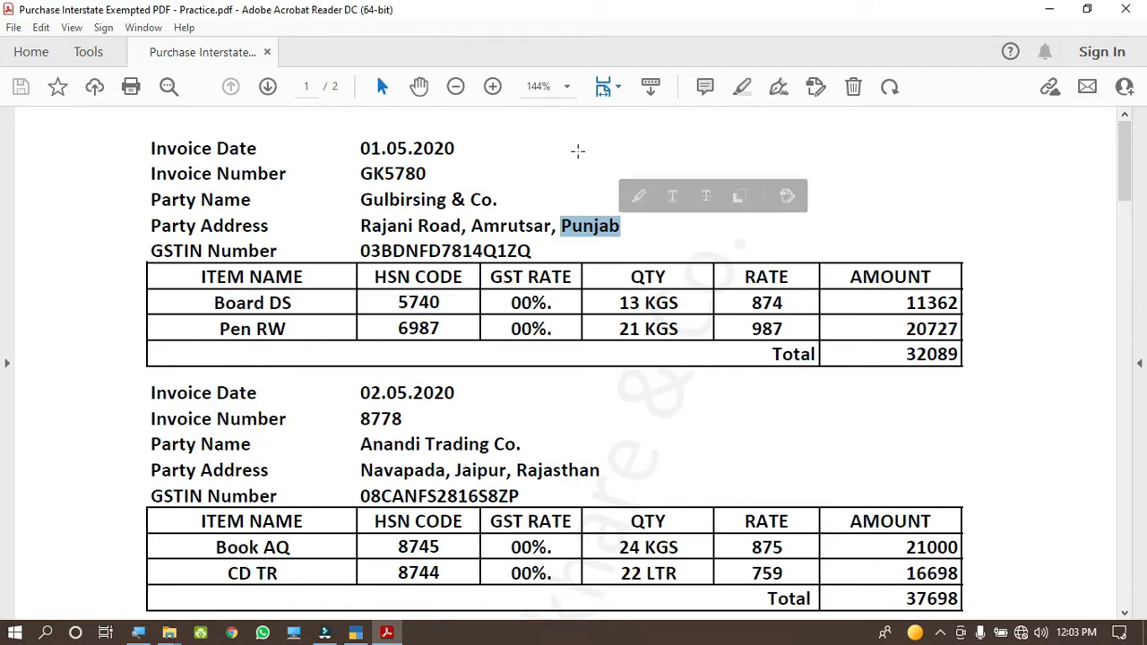
pyautogui.click(578, 152)
pyautogui.click(610, 208)
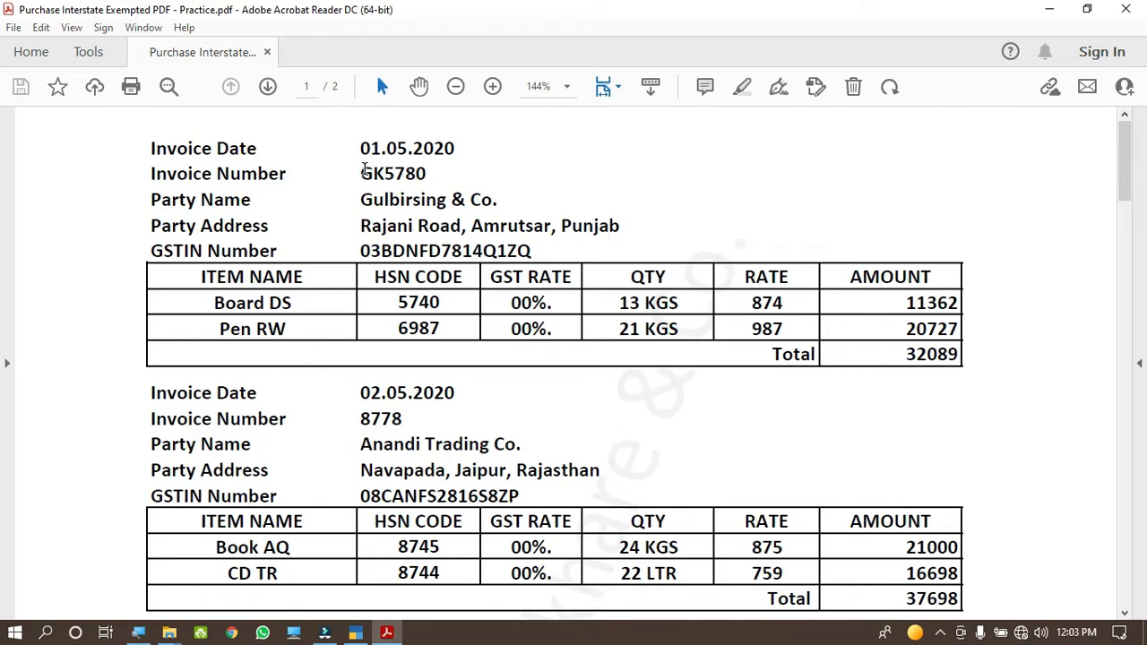
pyautogui.moveTo(362, 169); pyautogui.dragTo(480, 182)
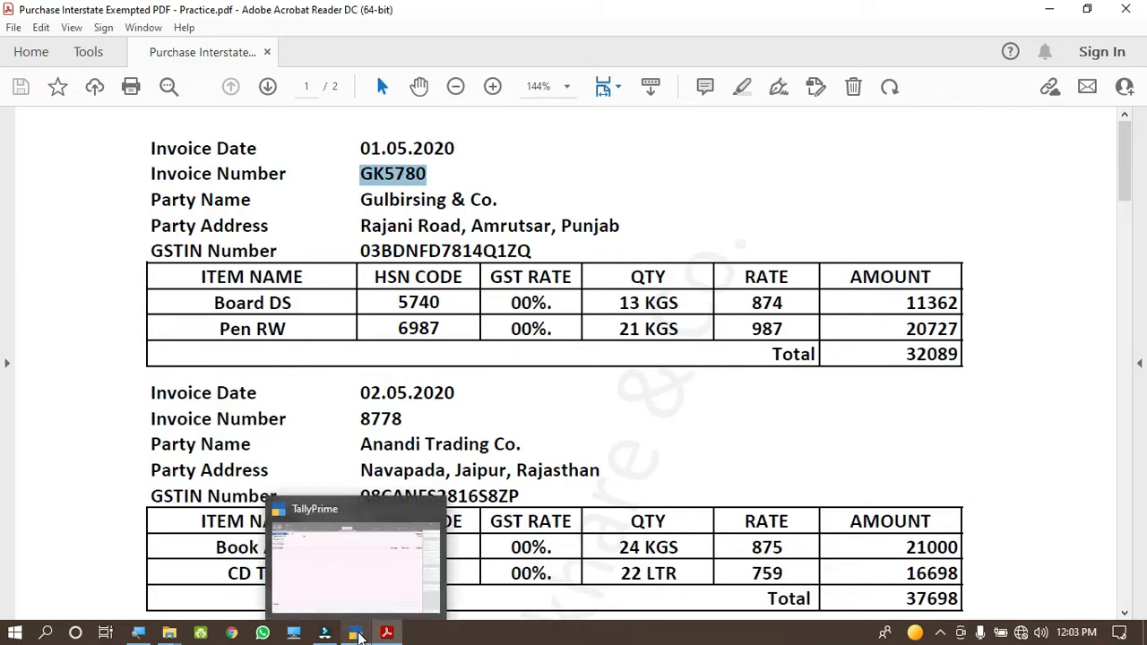
# Switch back to TallyPrime and set the purchase voucher date to 1.5, matching the first invoice.
pyautogui.click(356, 634)
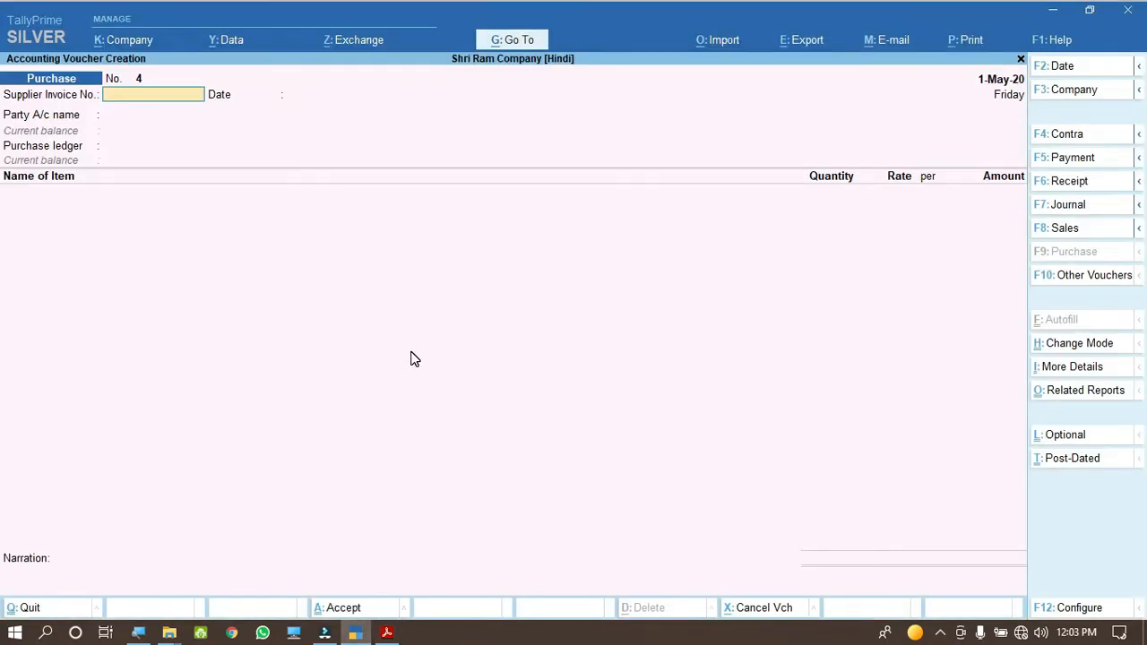
pyautogui.press('F2')
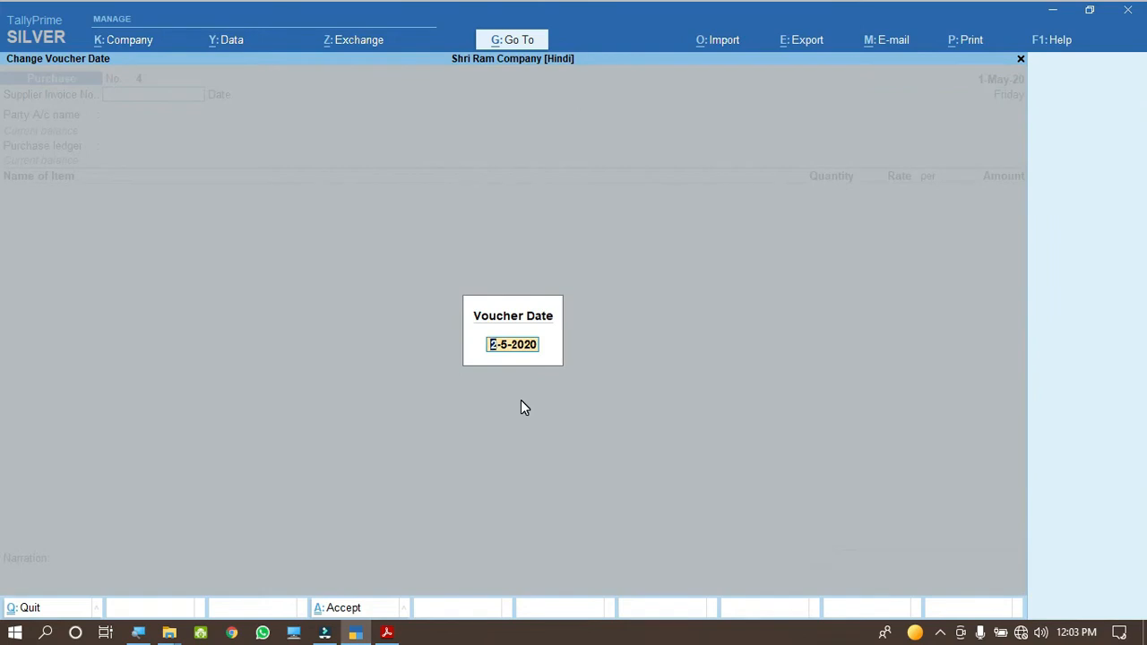
pyautogui.write('1.5')
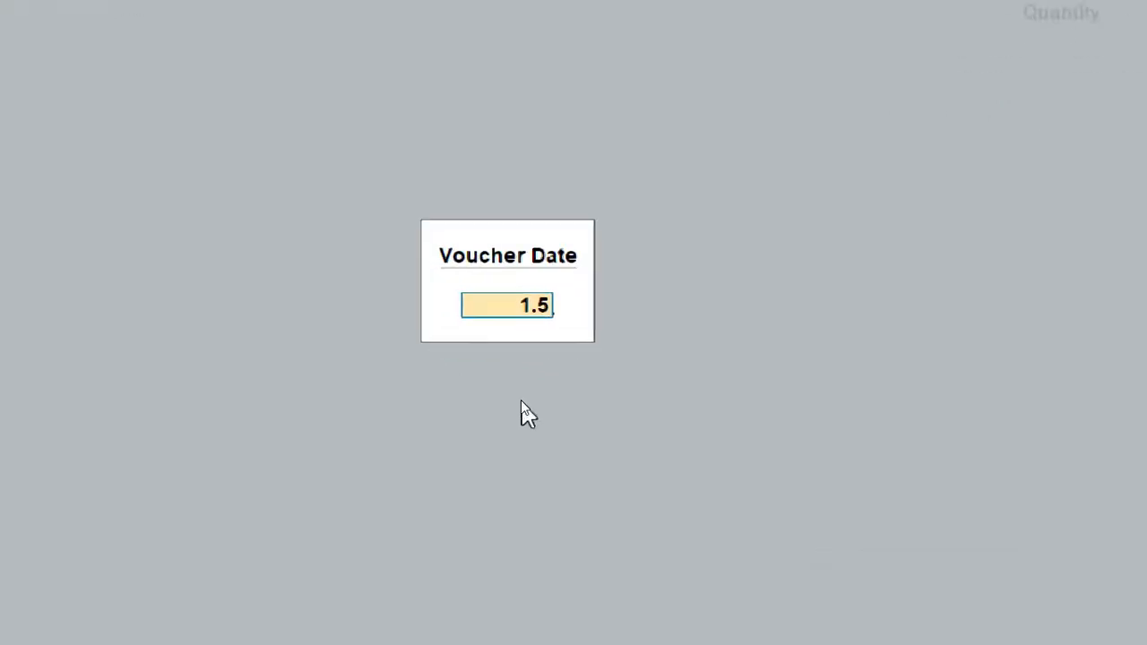
pyautogui.press('Return')
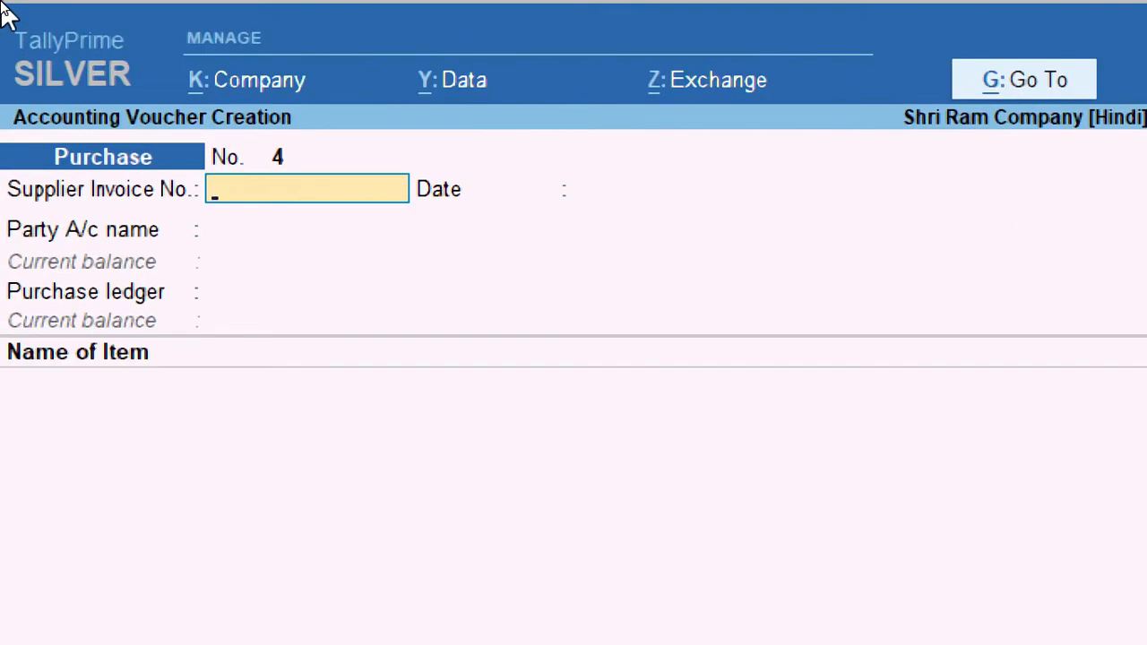
# Enter GK5780 as the supplier invoice number and accept 1-May-20 as its date.
pyautogui.write('GK5780')
pyautogui.press('Return')
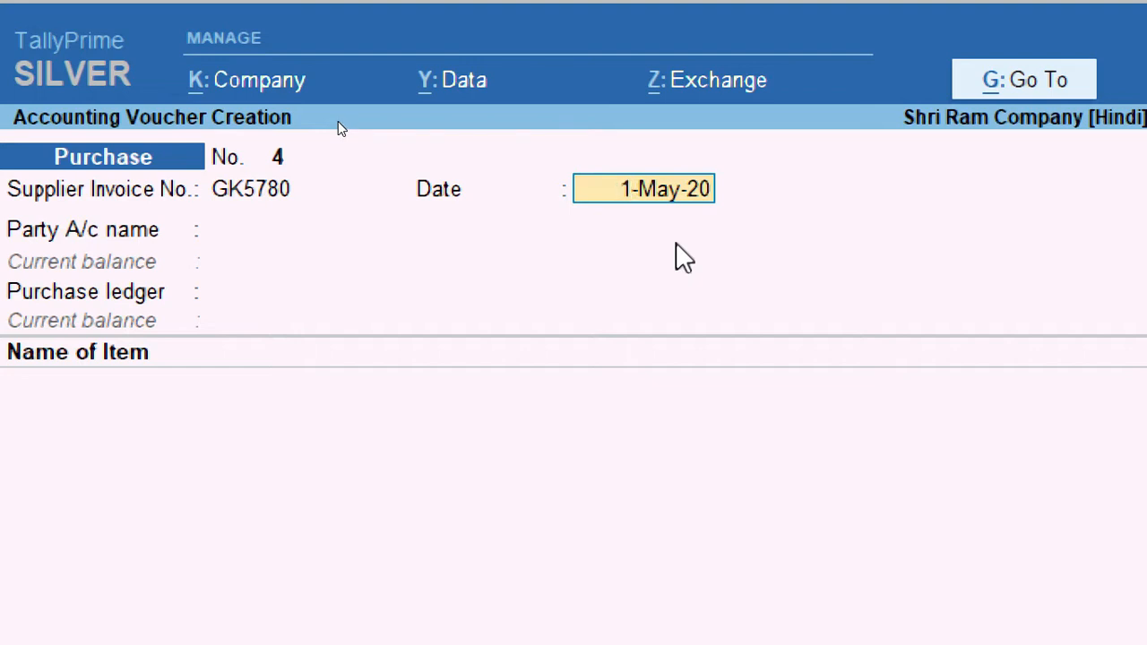
pyautogui.press('Return')
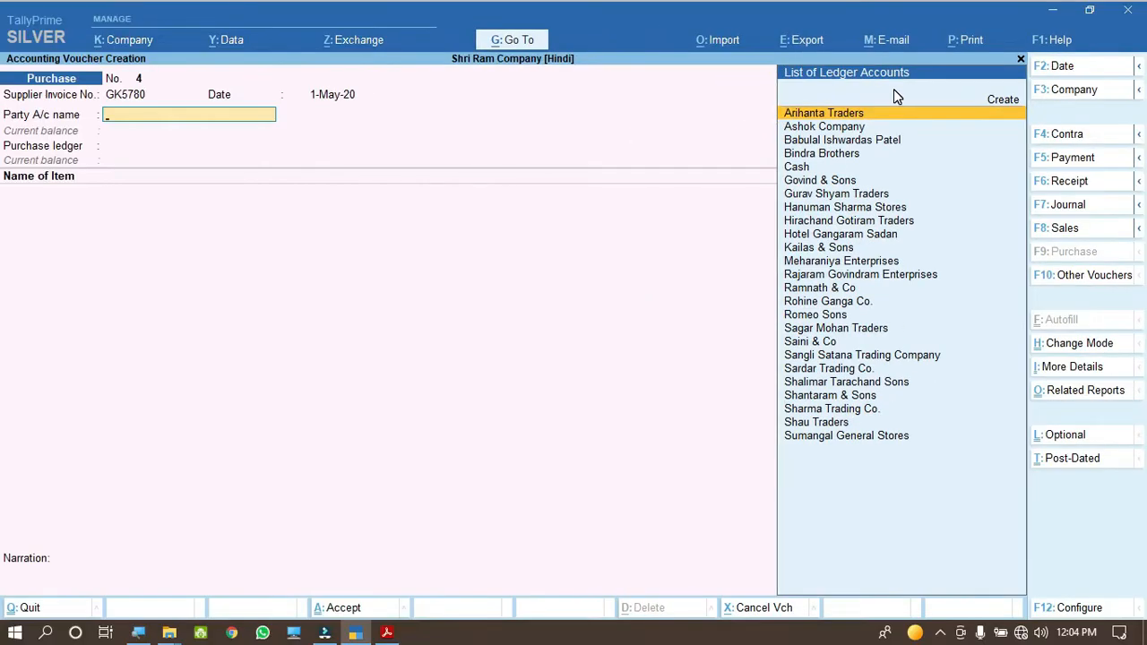
# Switch to the purchase invoice PDF in Adobe Acrobat Reader and copy the first invoice's party name, Gulbirsing & Co.
pyautogui.press('Up')
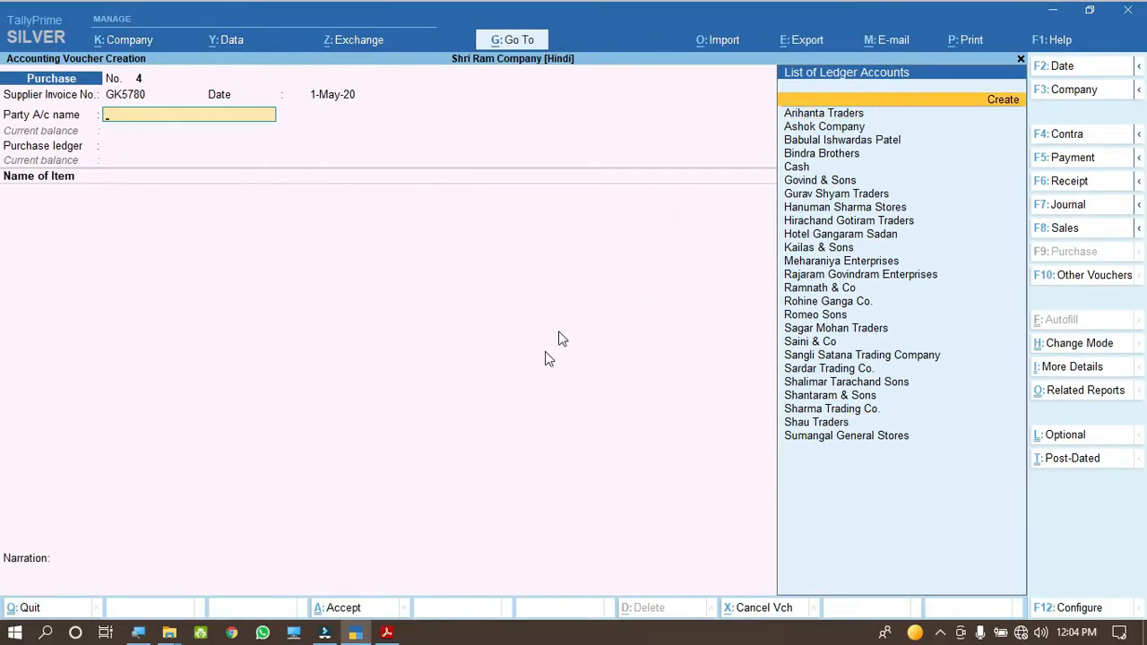
pyautogui.click(383, 634)
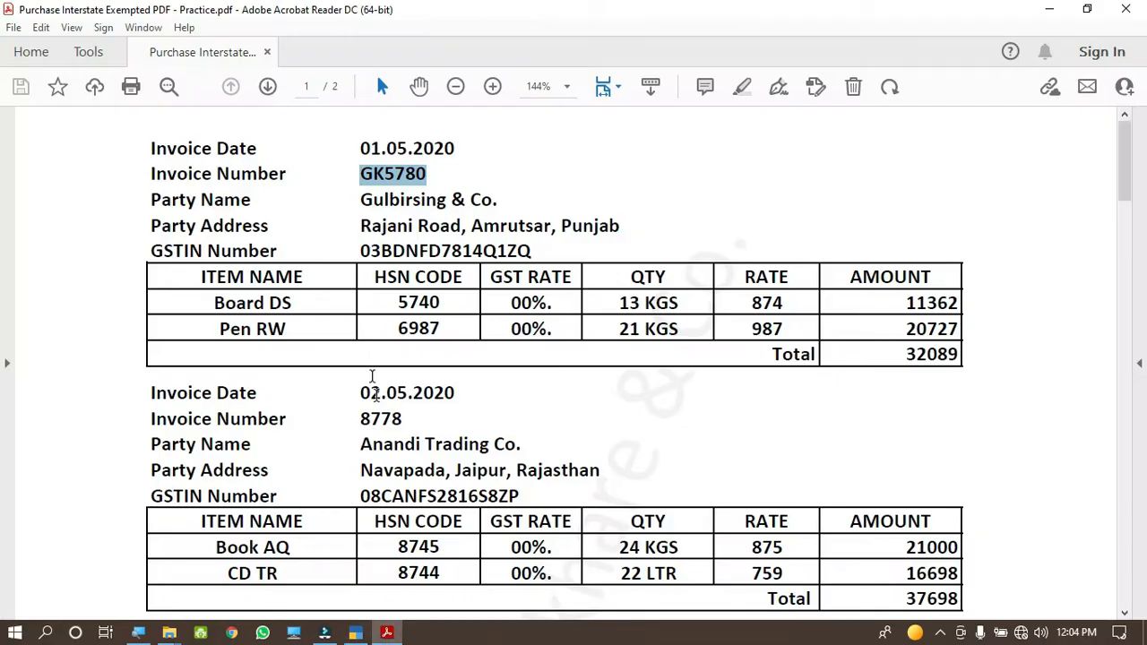
pyautogui.click(356, 200)
pyautogui.moveTo(356, 200); pyautogui.dragTo(496, 200)
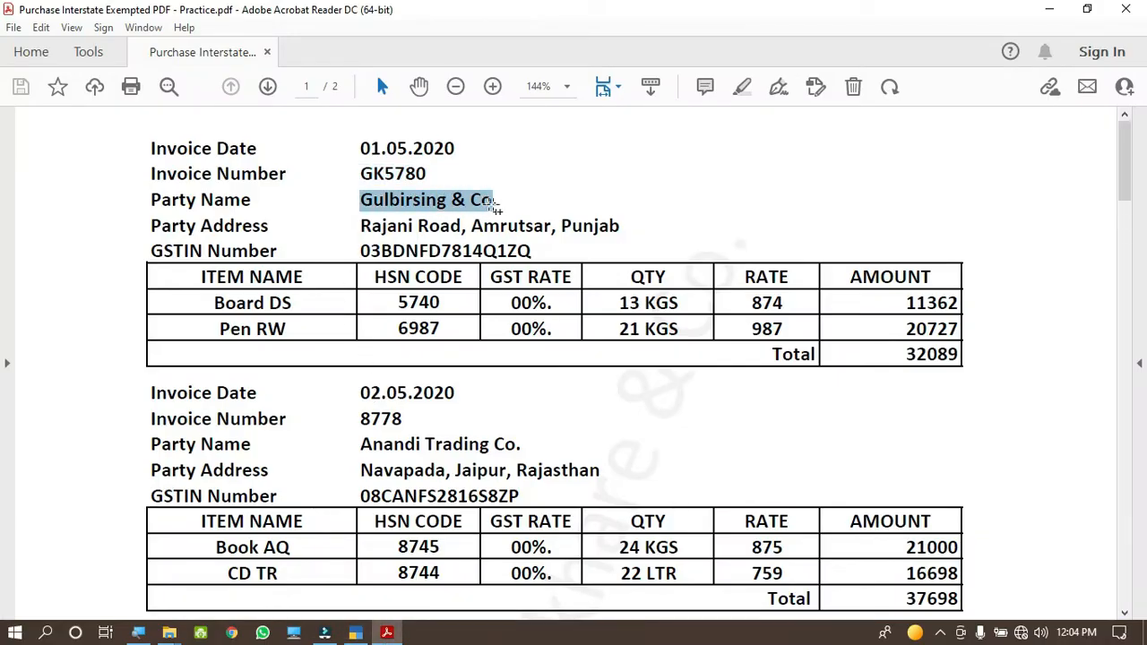
pyautogui.click(552, 208)
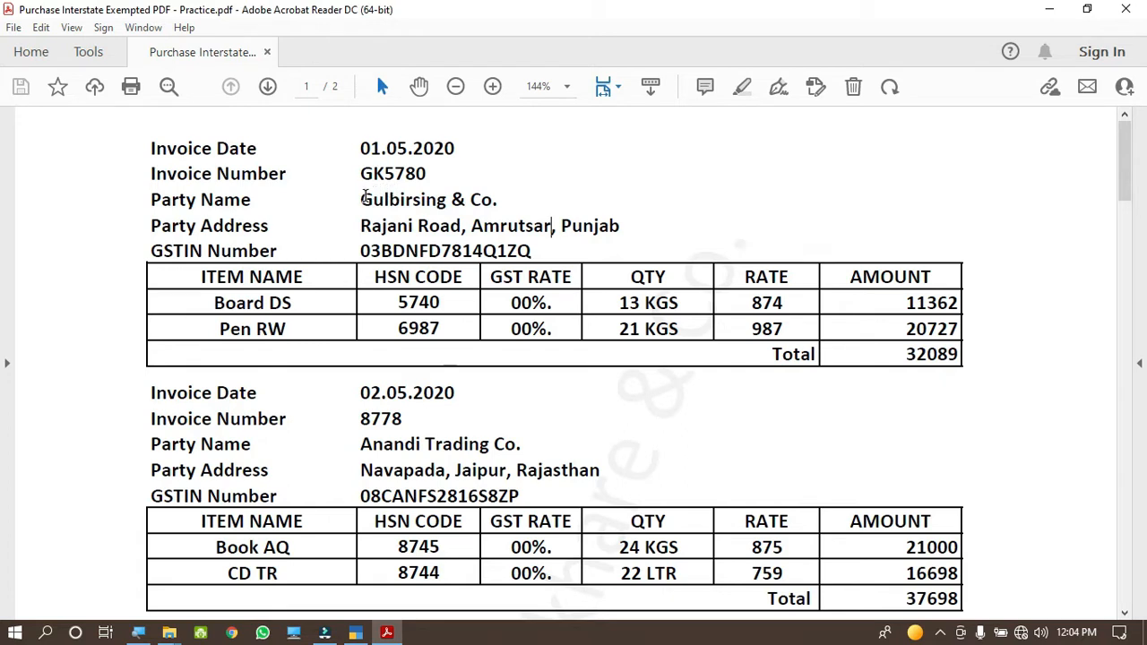
pyautogui.moveTo(362, 199); pyautogui.dragTo(498, 202)
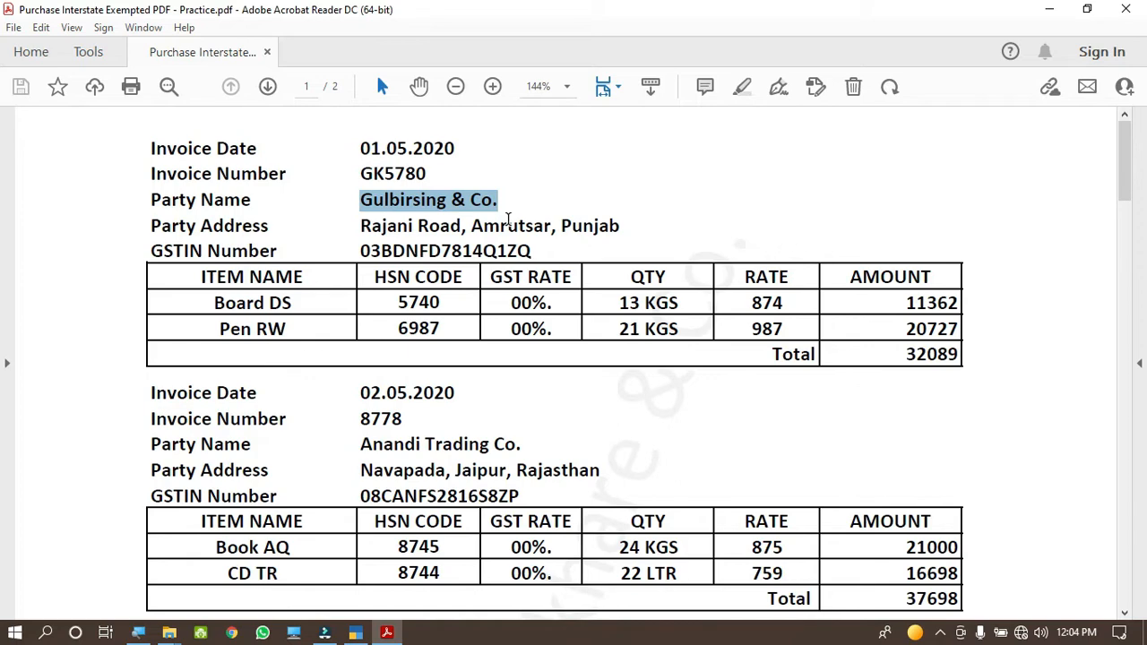
# Switch back to TallyPrime and start a new party ledger from the purchase voucher, naming it Gulbirsing & Co.
pyautogui.click(356, 633)
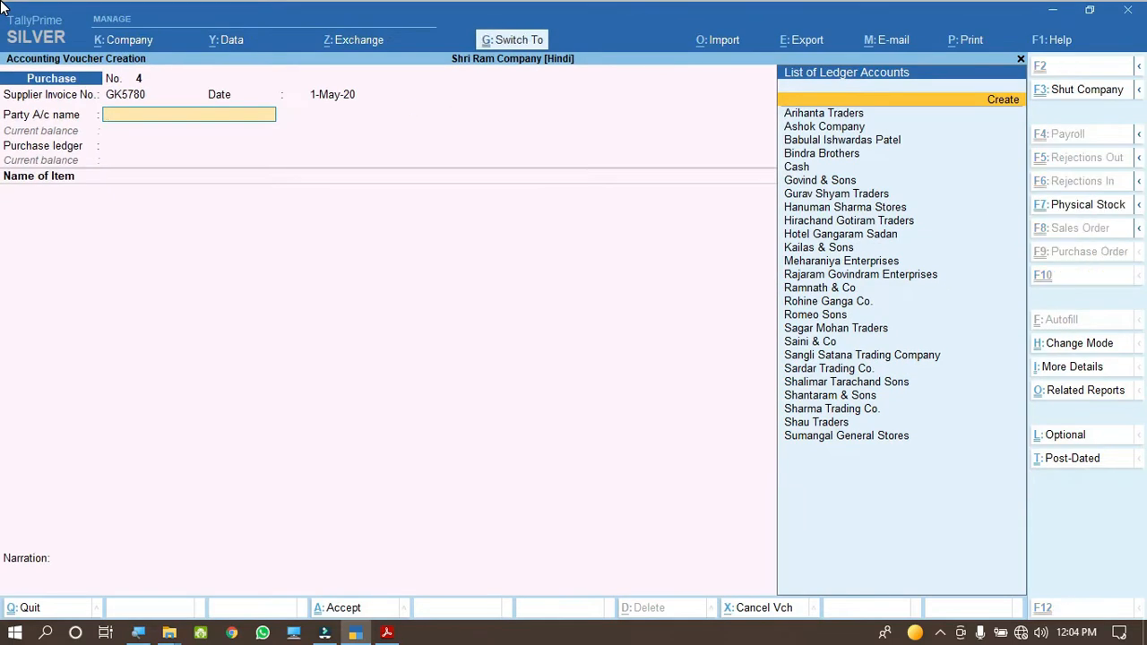
pyautogui.hotkey('ctrl', 'c')
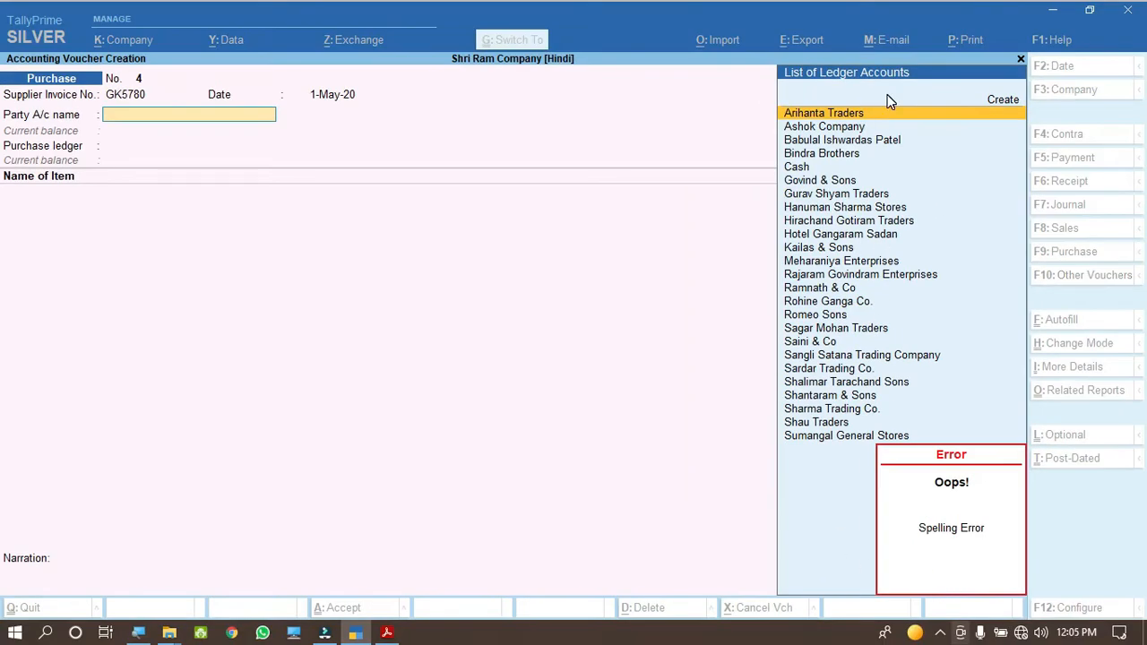
pyautogui.click(888, 98)
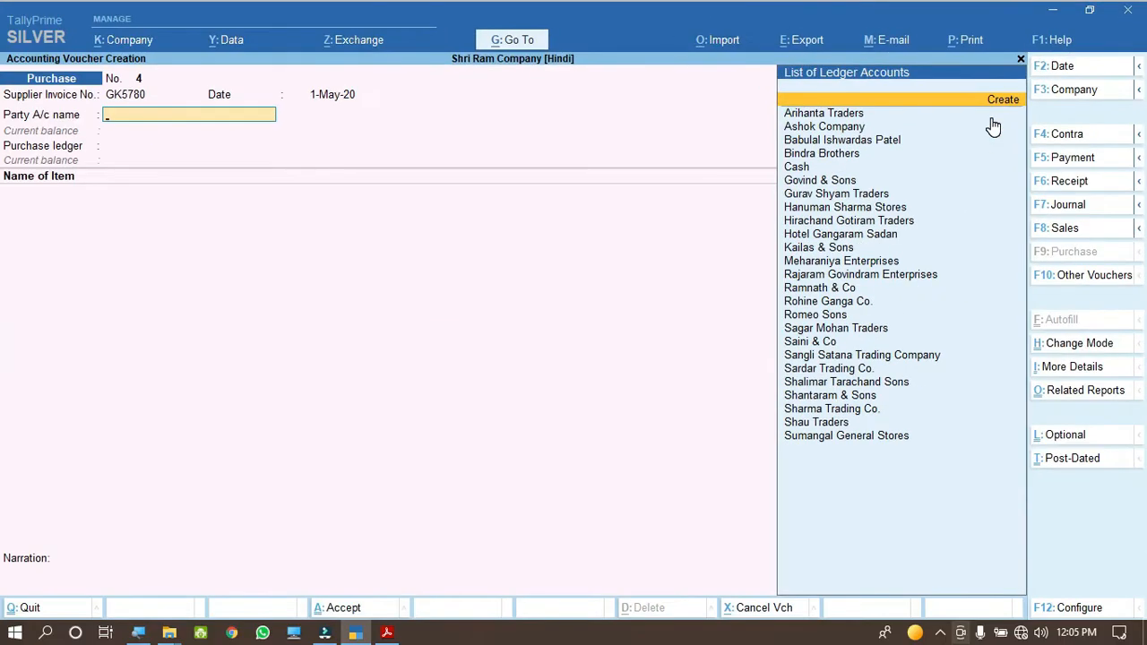
pyautogui.hotkey('alt', 'c')
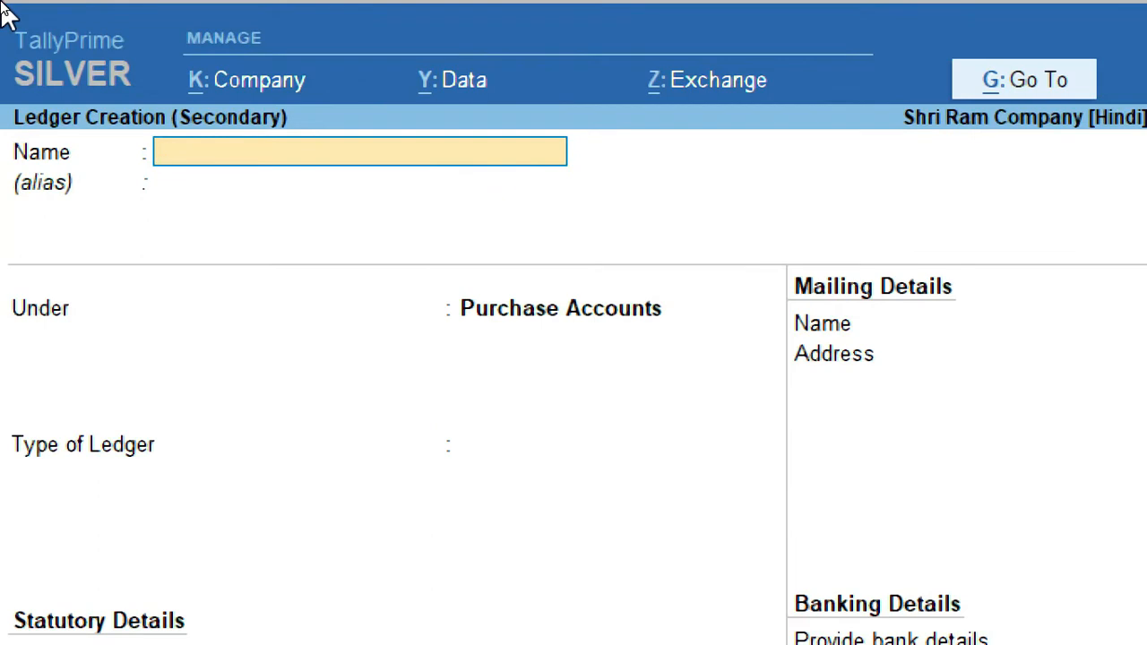
pyautogui.hotkey('ctrl', 'alt', 'v')
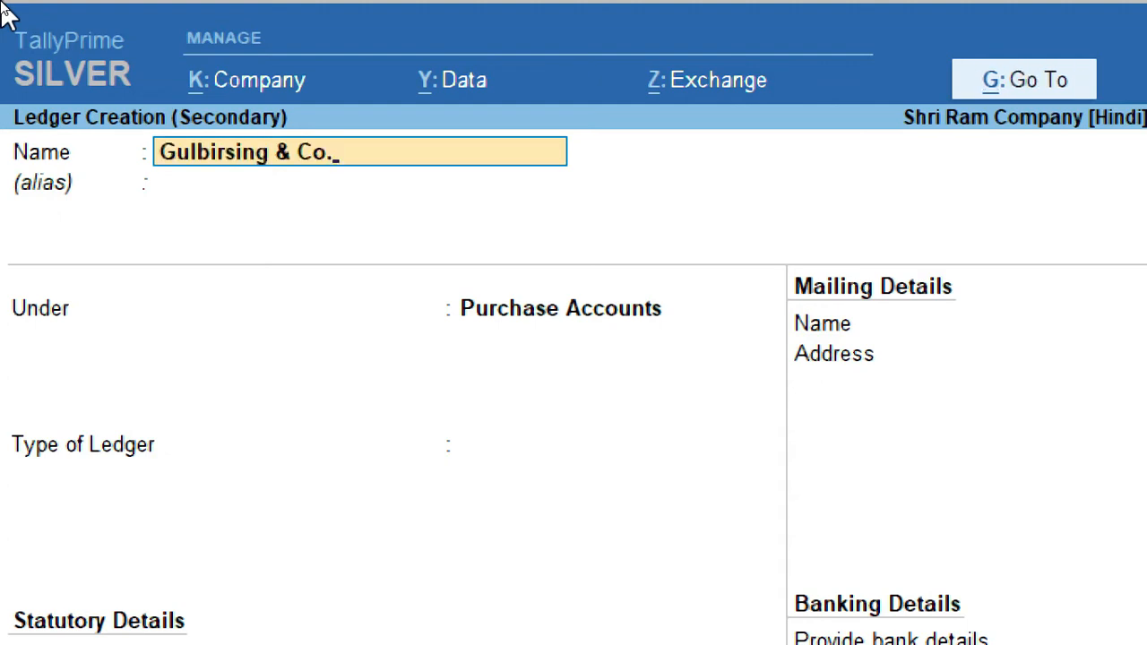
pyautogui.press('Return')
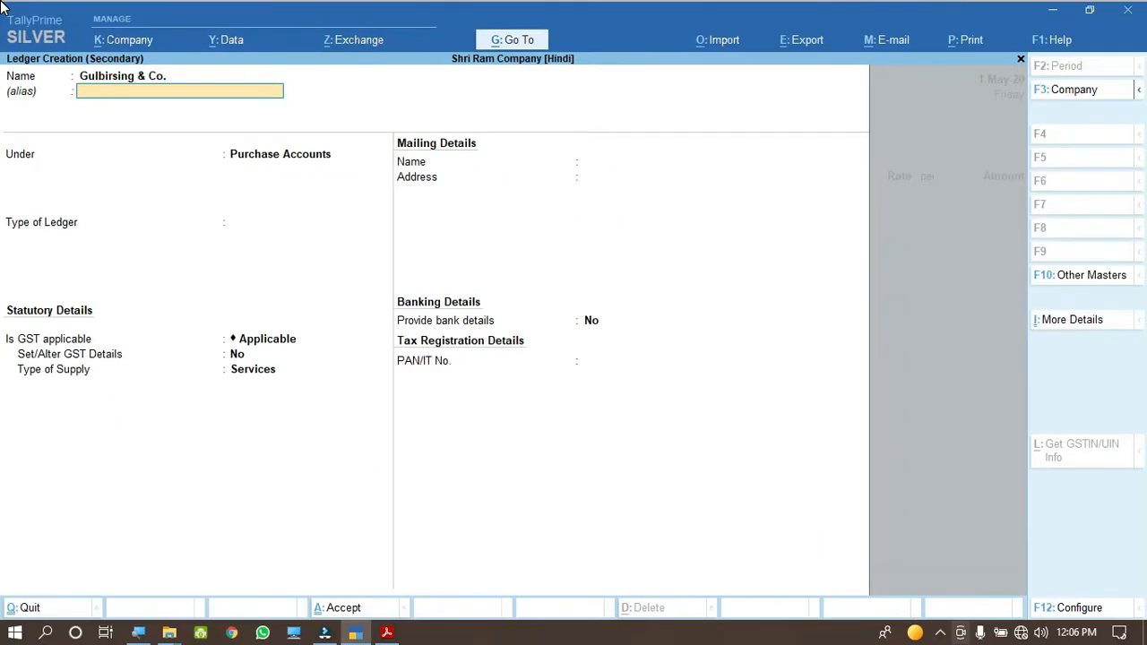
# Leave the alias blank, group the ledger under Sundry Creditors, and keep bill-by-bill balances at No and the mailing name as filled.
pyautogui.press('Return')
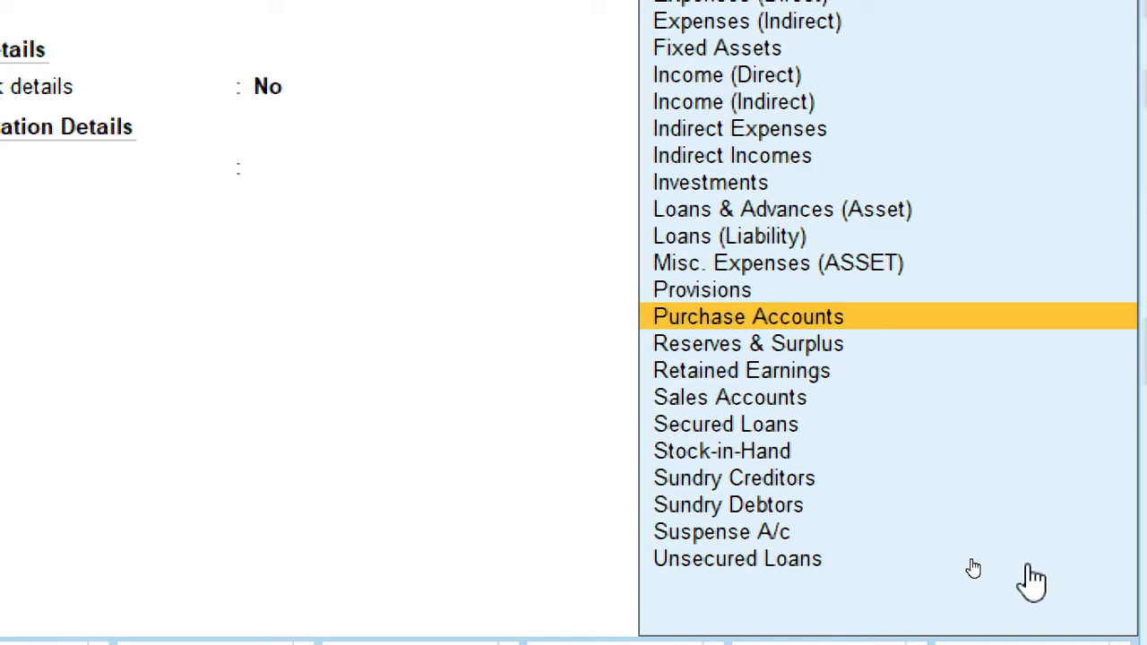
pyautogui.press('Down')
pyautogui.press('Down')
pyautogui.press('Down')
pyautogui.press('Down')
pyautogui.press('Down')
pyautogui.press('Down')
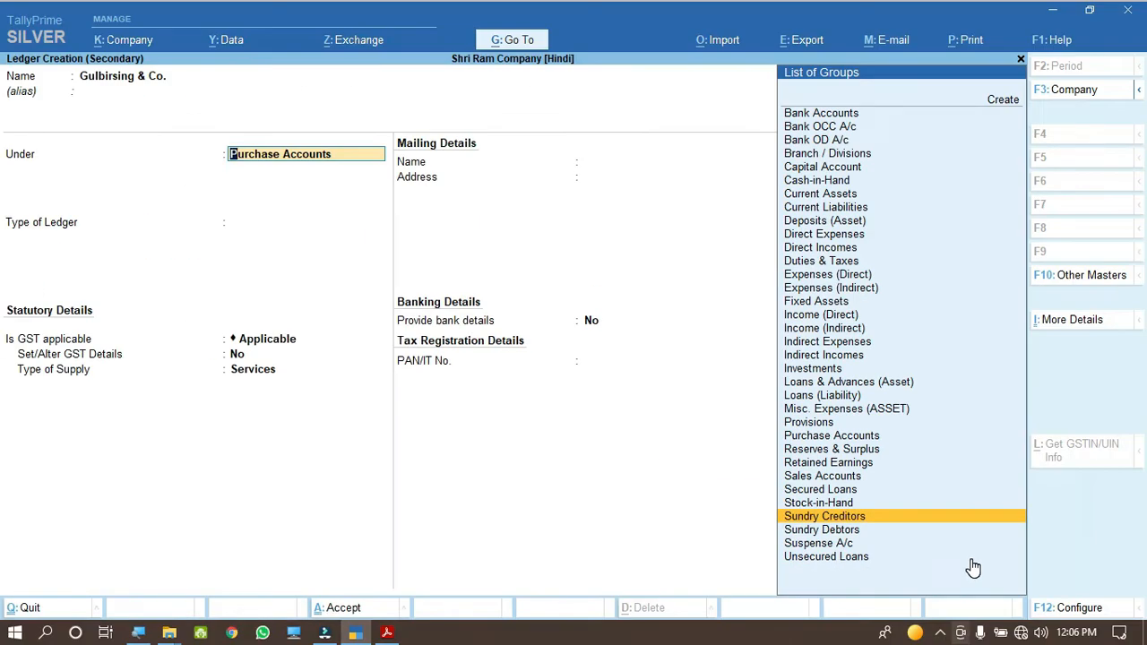
pyautogui.press('Return')
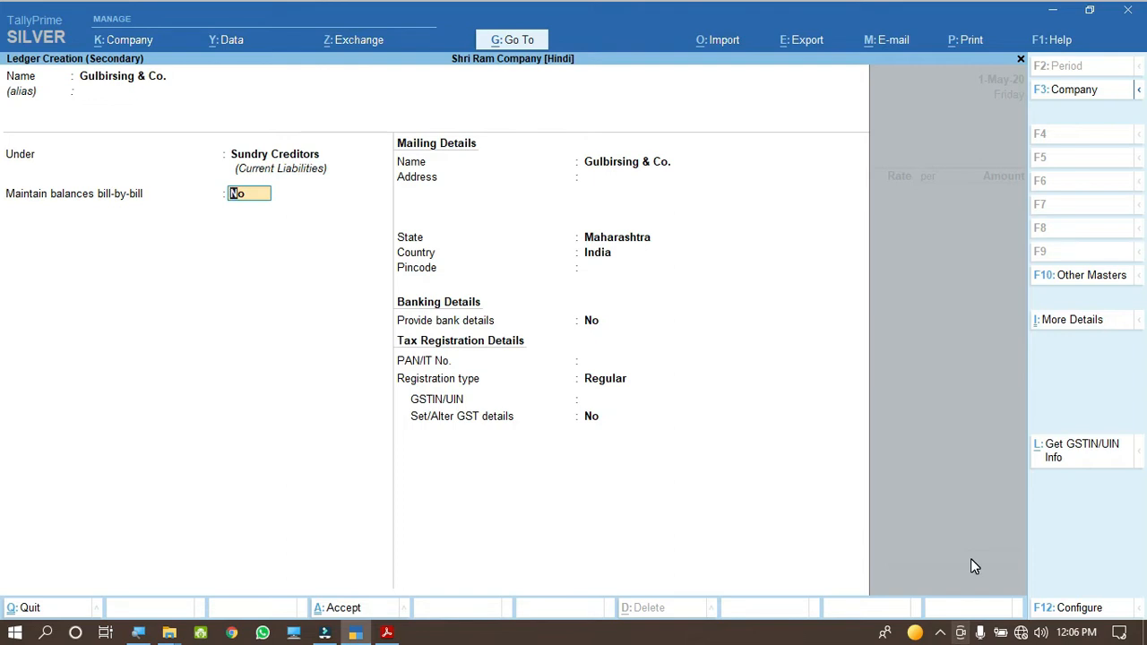
pyautogui.press('Return')
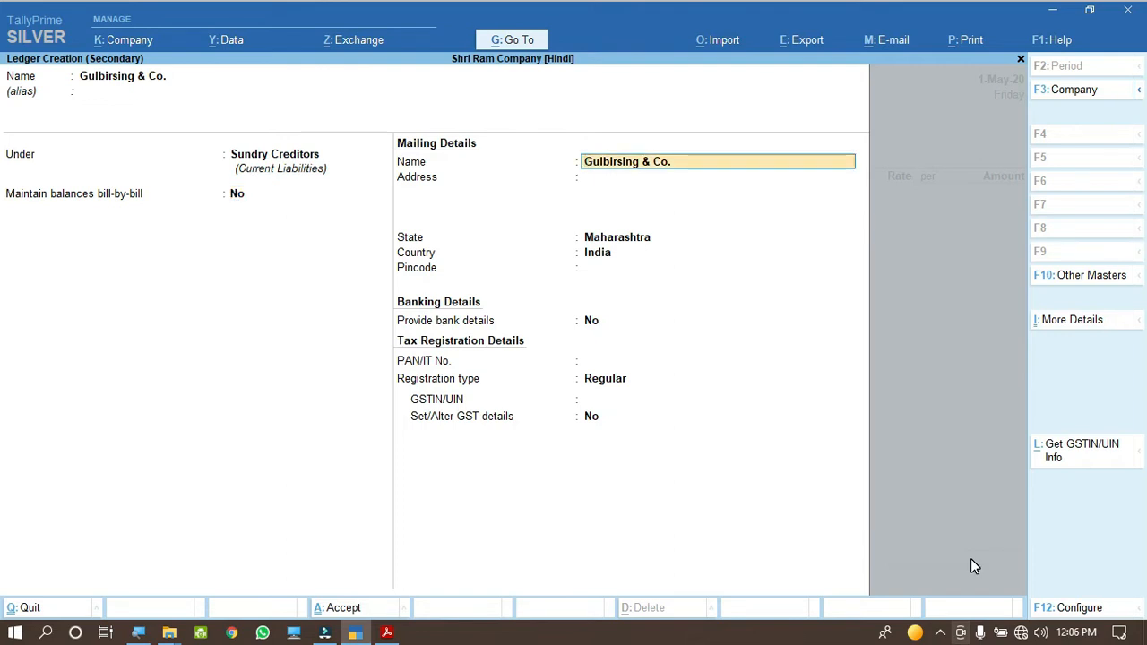
pyautogui.press('Return')
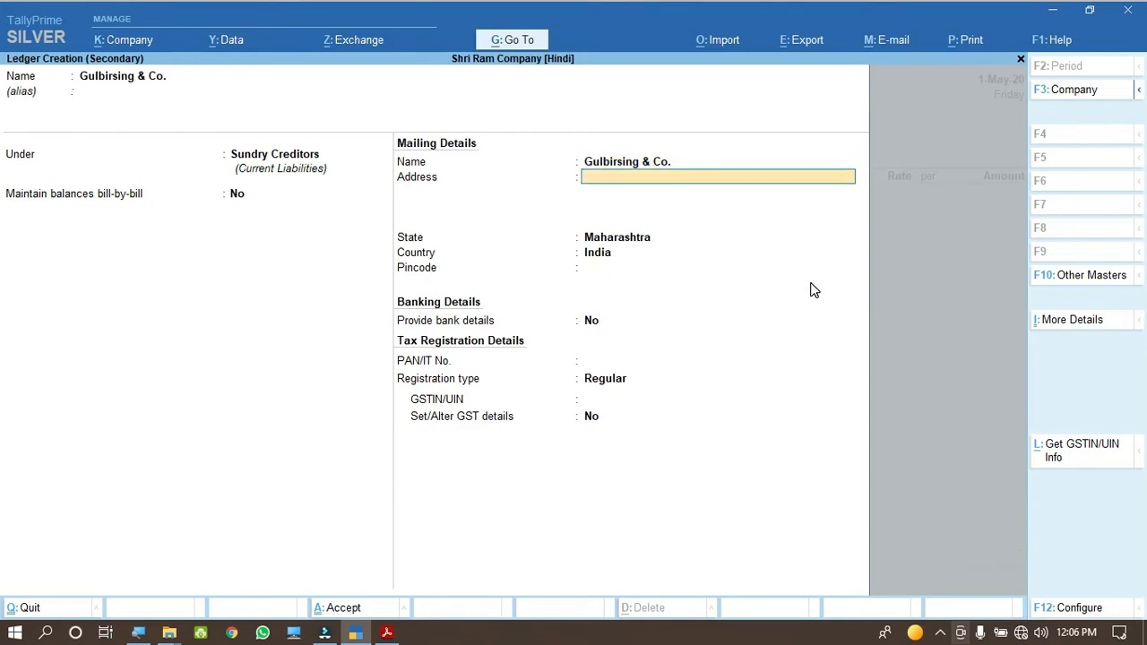
# Copy the party address from the first invoice in the Acrobat Reader PDF into the TallyPrime ledger's mailing address.
pyautogui.click(387, 632)
pyautogui.moveTo(360, 225); pyautogui.dragTo(588, 226)
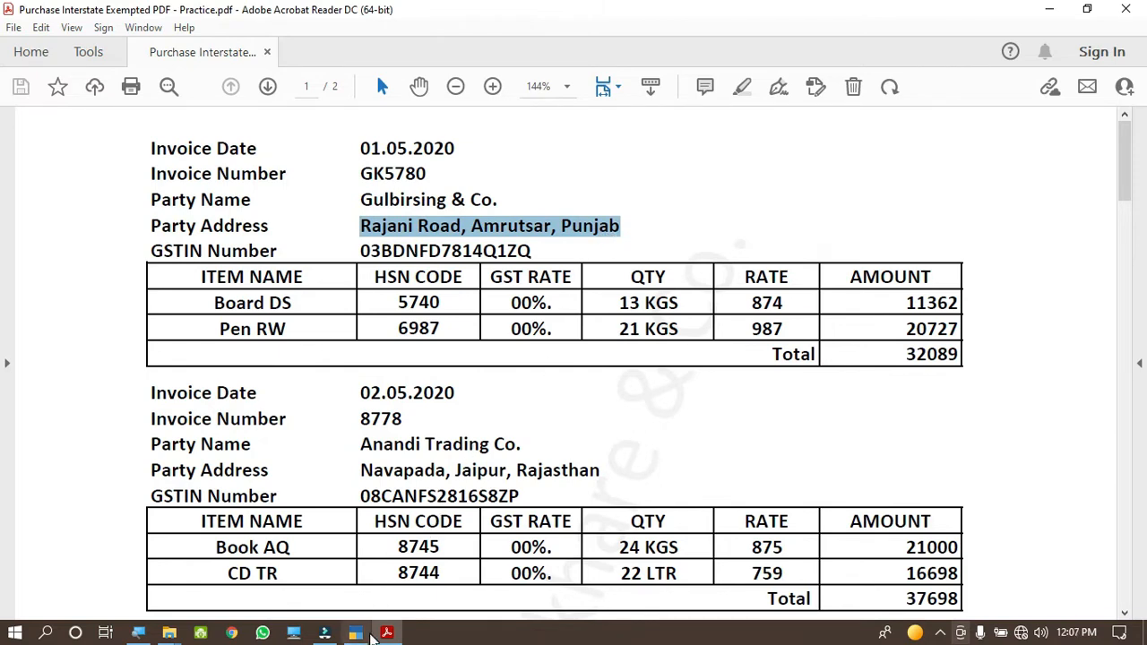
pyautogui.click(355, 632)
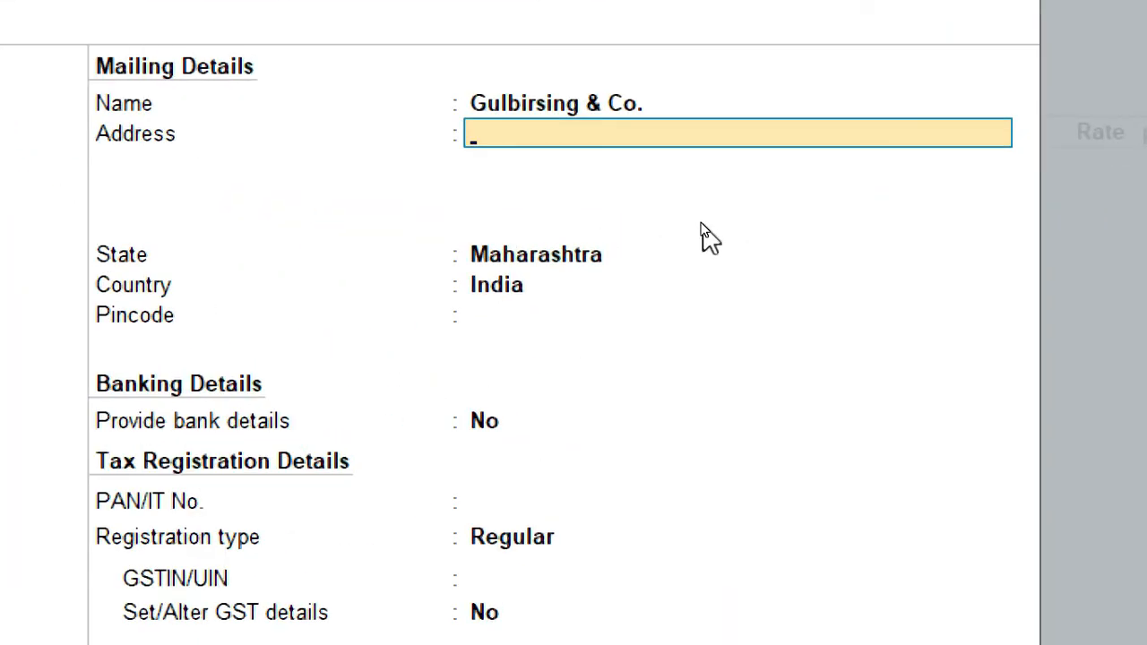
pyautogui.hotkey('ctrl', 'alt', 'v')
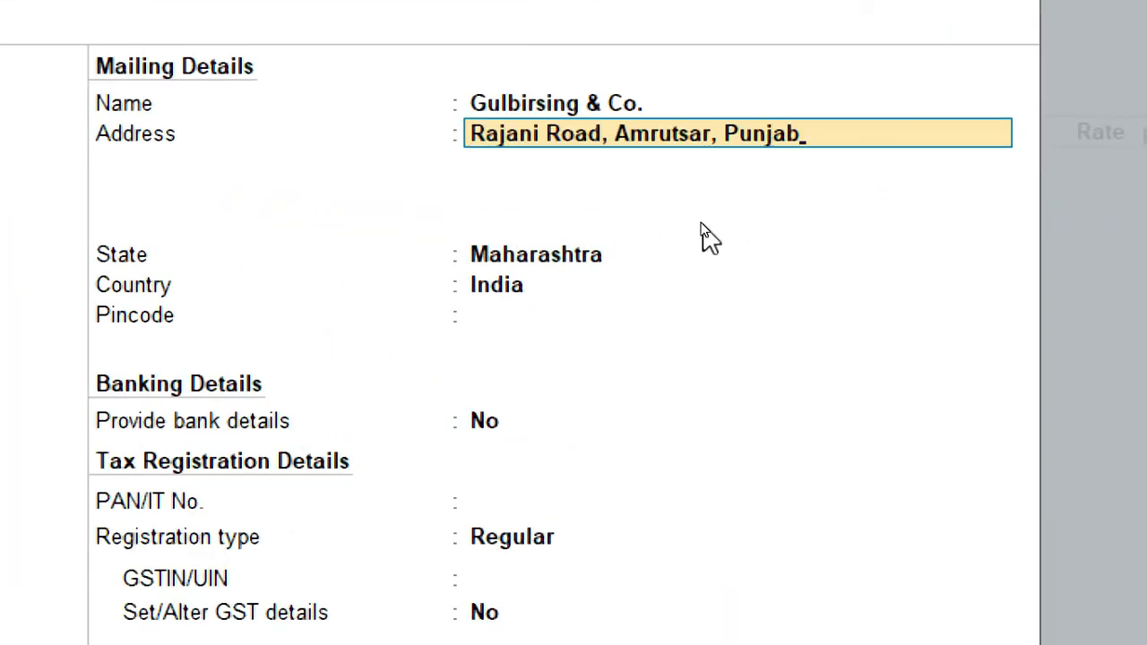
pyautogui.press('Return')
pyautogui.press('Return')
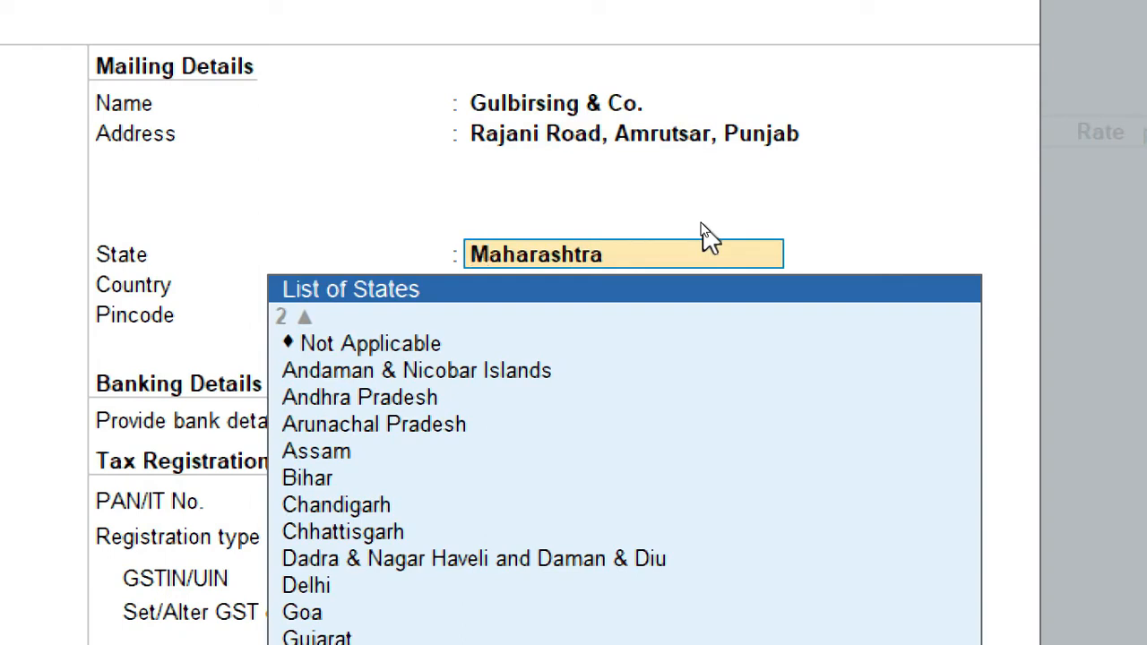
# Set the ledger's state to Punjab, leaving the pincode and PAN blank and bank details at No.
pyautogui.write('P')
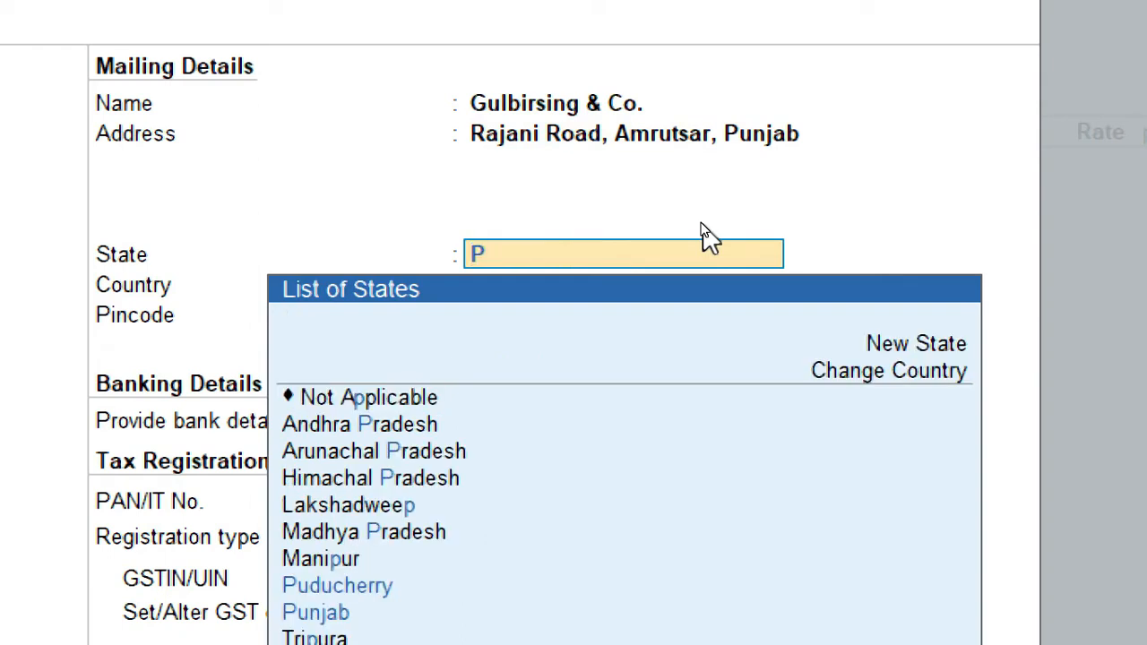
pyautogui.write('u')
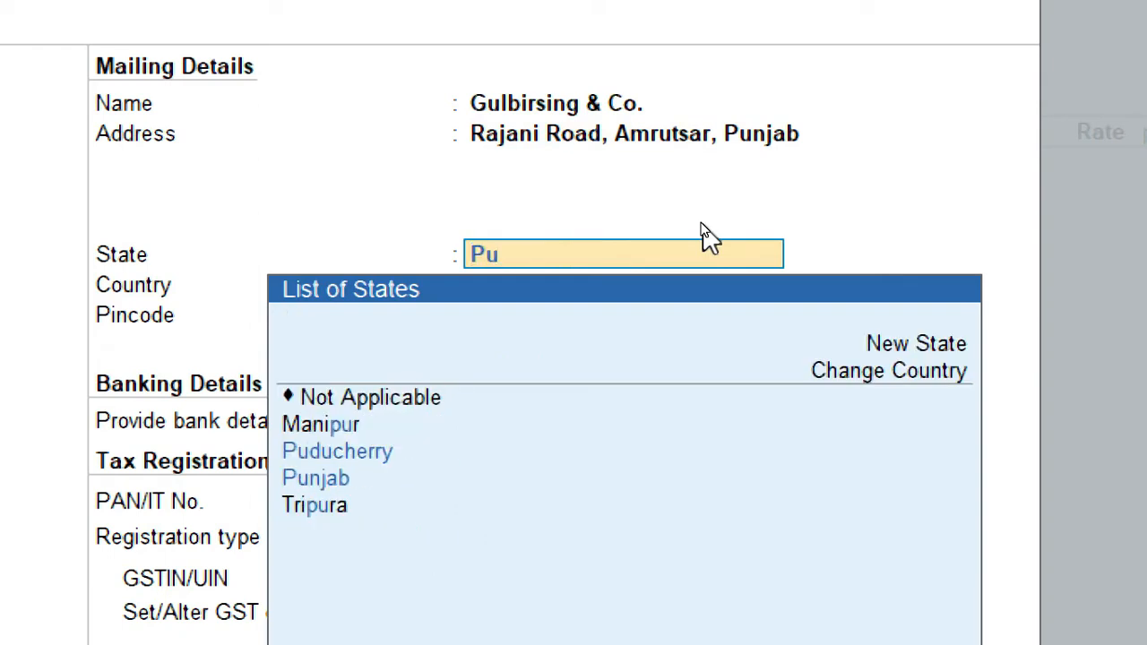
pyautogui.press('Down')
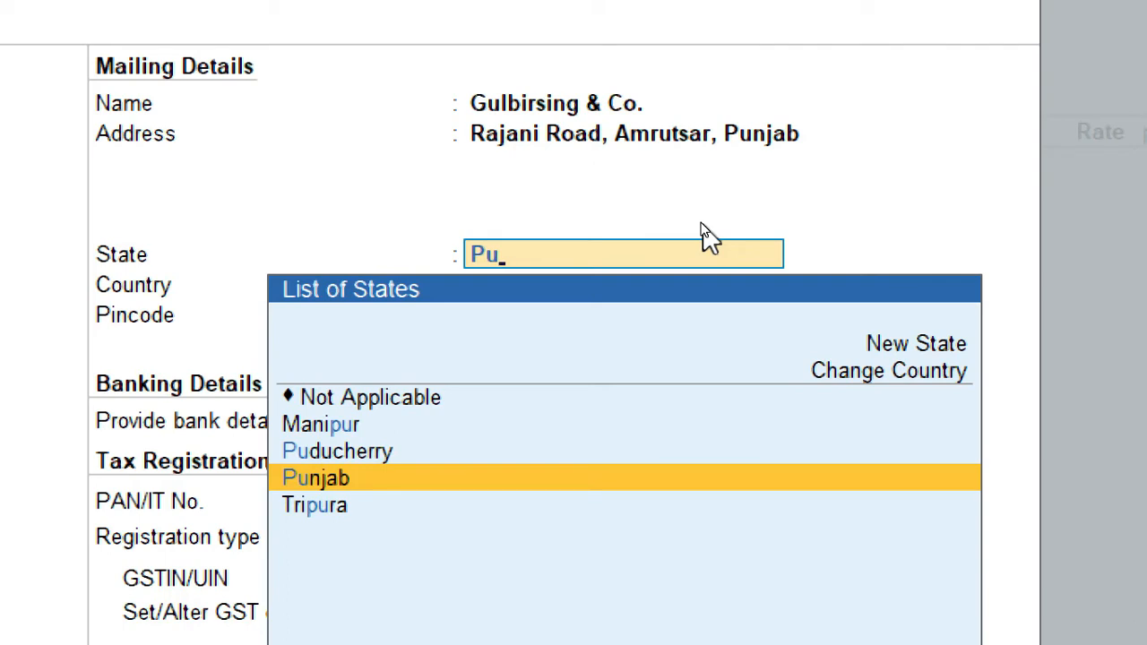
pyautogui.press('Return')
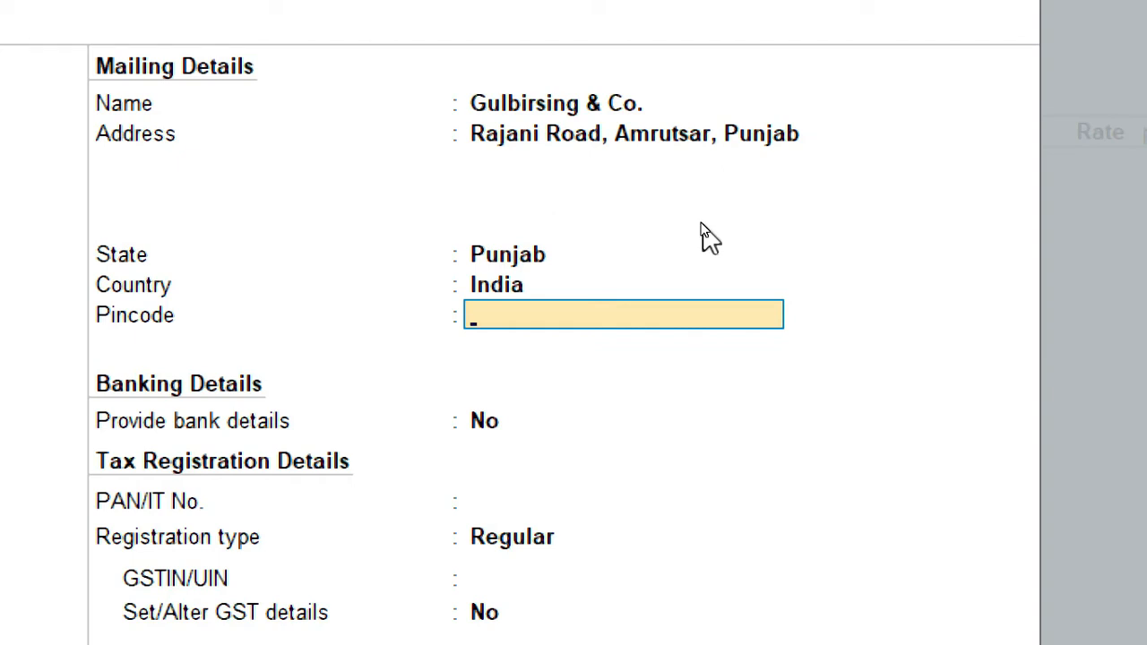
pyautogui.press('Return')
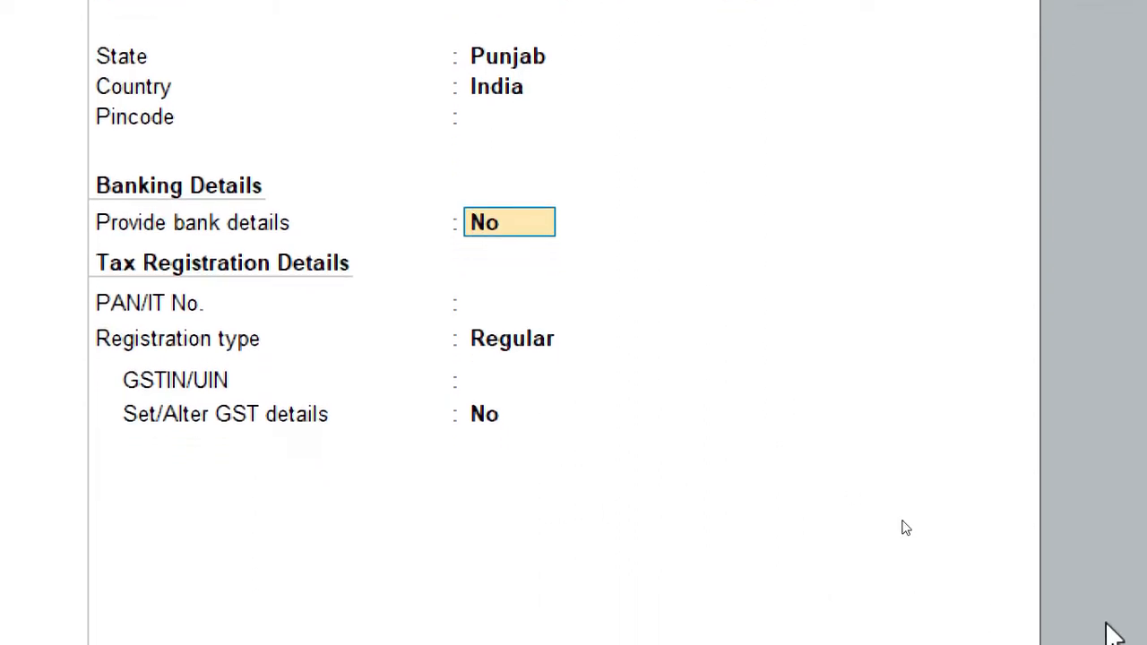
pyautogui.press('Return')
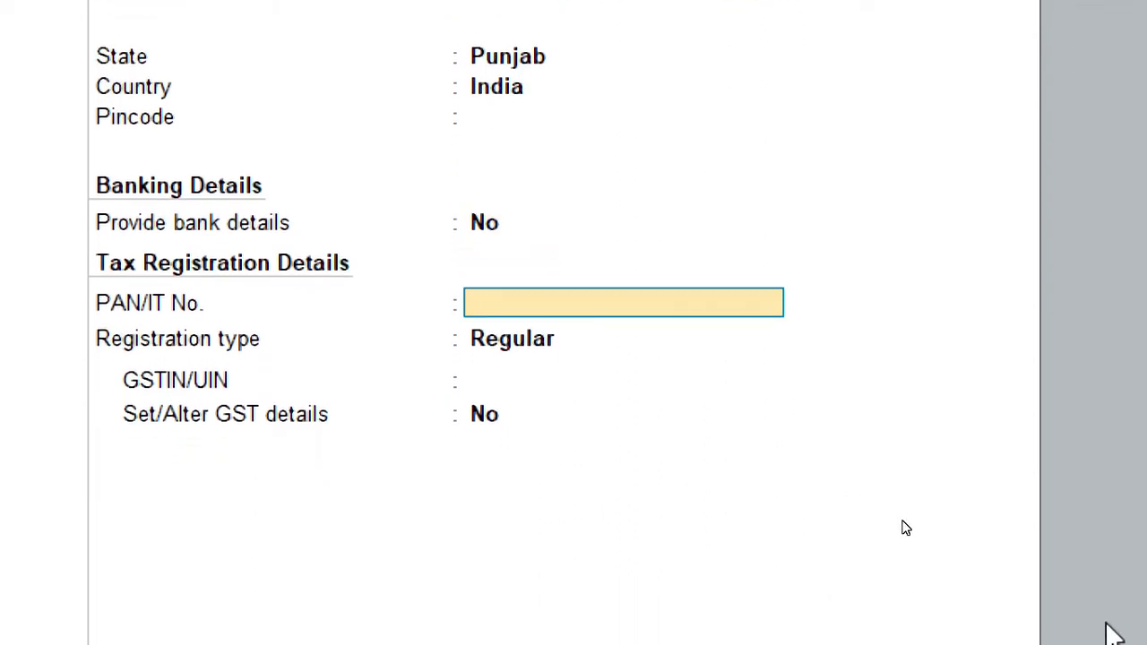
pyautogui.press('Return')
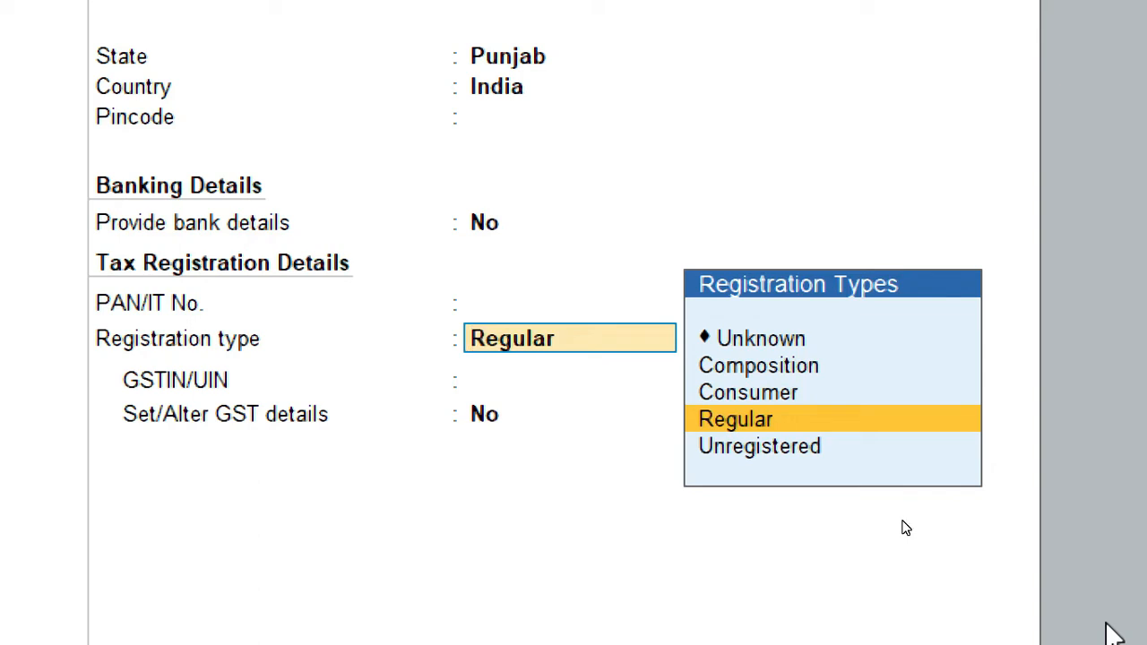
# Go through the available GST registration types and choose Regular for the party ledger.
pyautogui.press('Down')
pyautogui.press('Up')
pyautogui.press('Down')
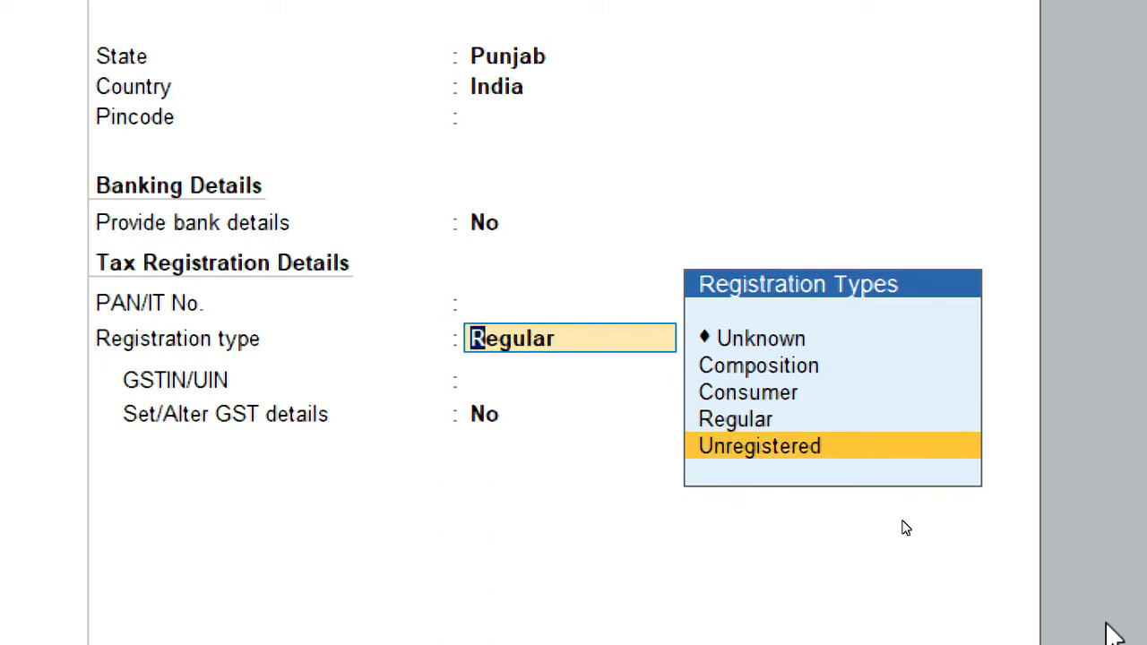
pyautogui.press('Up')
pyautogui.press('Up')
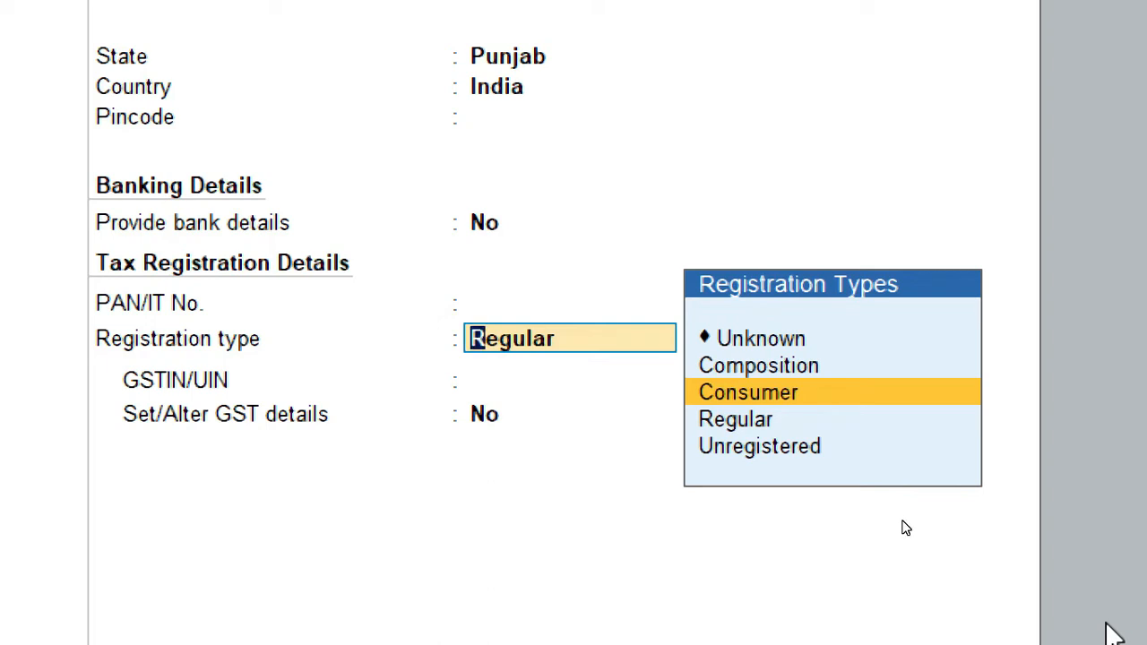
pyautogui.press('Up')
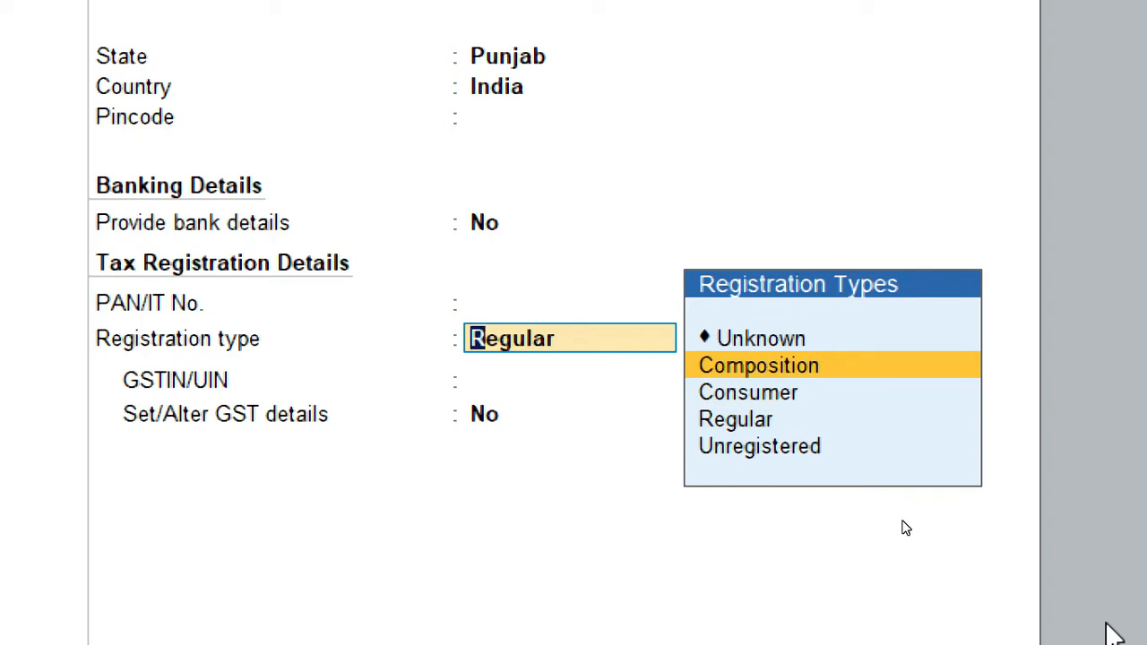
pyautogui.press('Down')
pyautogui.press('Down')
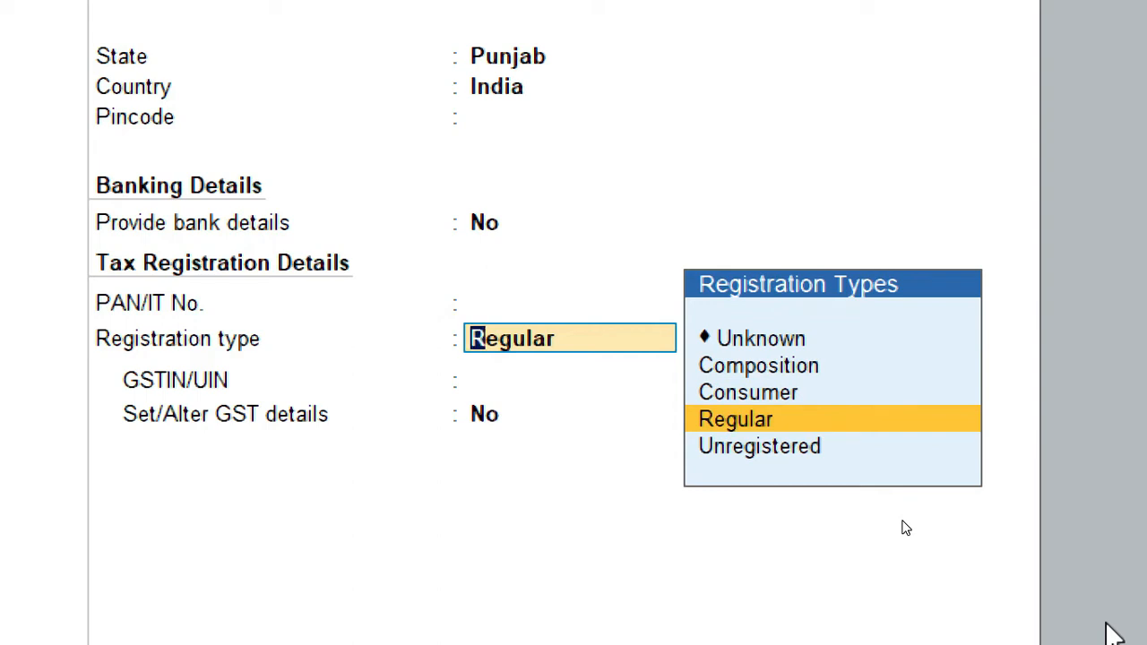
pyautogui.press('Return')
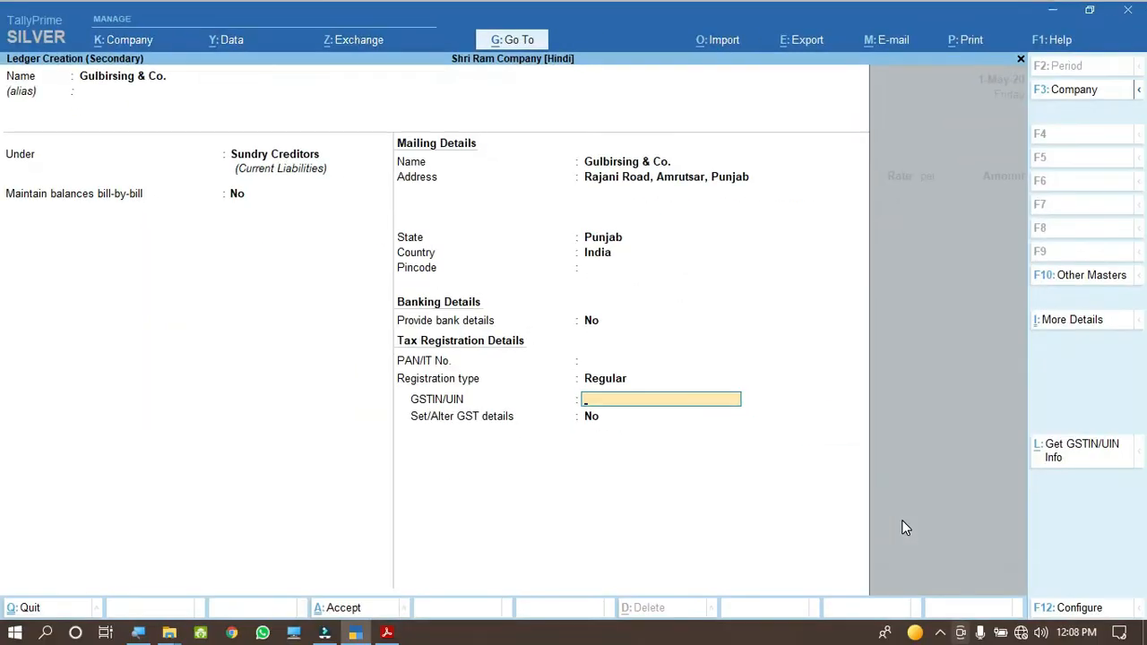
# Copy the party's GSTIN from the first invoice in the Acrobat Reader PDF into the TallyPrime ledger's GSTIN/UIN field.
pyautogui.click(387, 633)
pyautogui.moveTo(361, 250); pyautogui.dragTo(533, 257)
pyautogui.hotkey('ctrl', 'c')
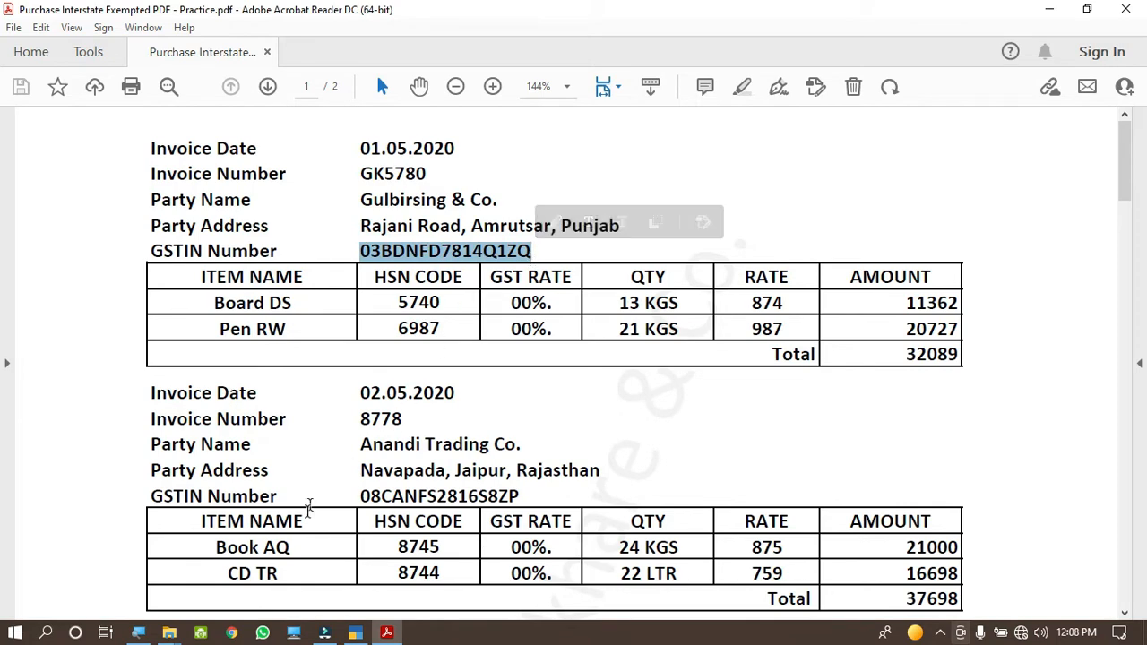
pyautogui.click(354, 632)
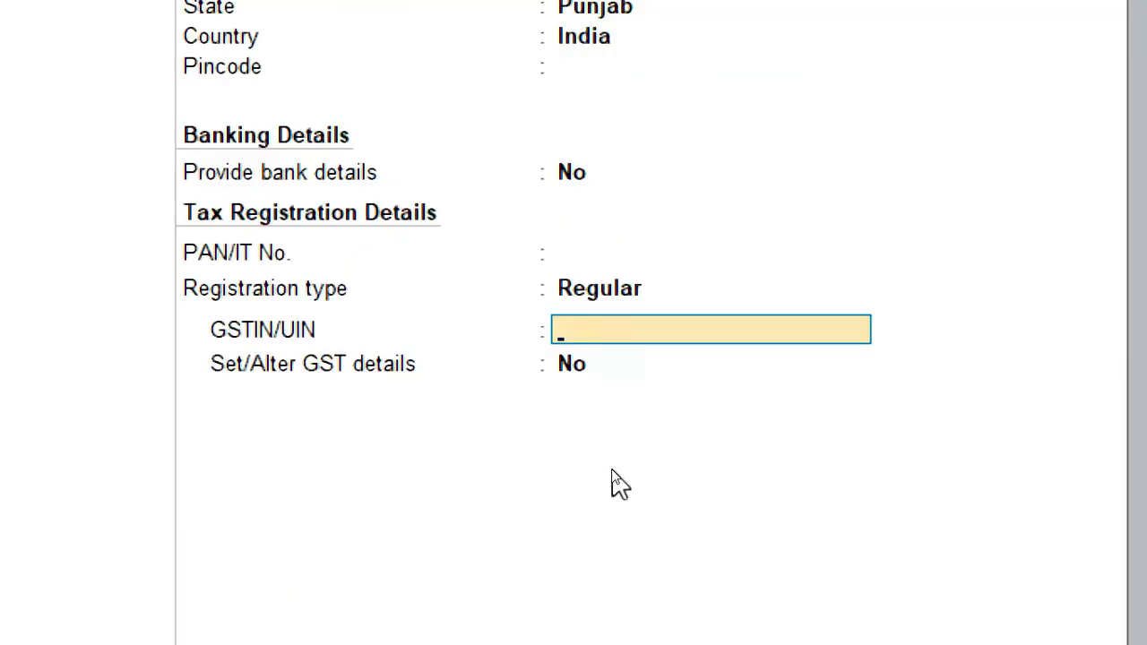
pyautogui.hotkey('ctrl', 'v')
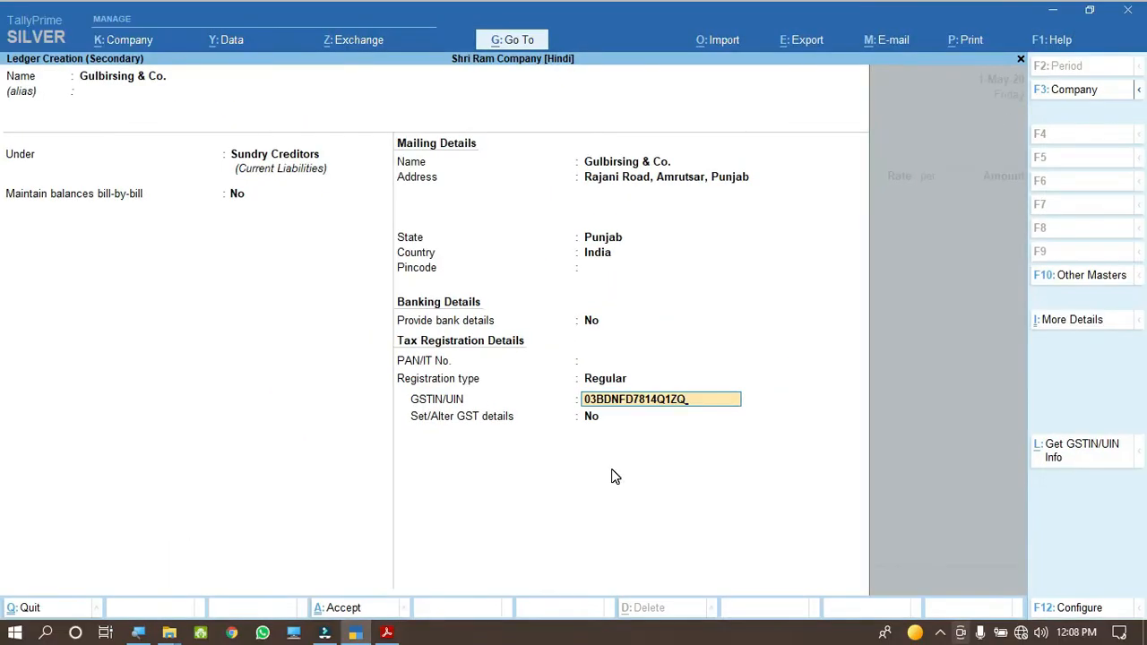
# Leave the option to set or alter GST details at No and save the Gulbirsing & Co. supplier ledger.
pyautogui.press('Return')
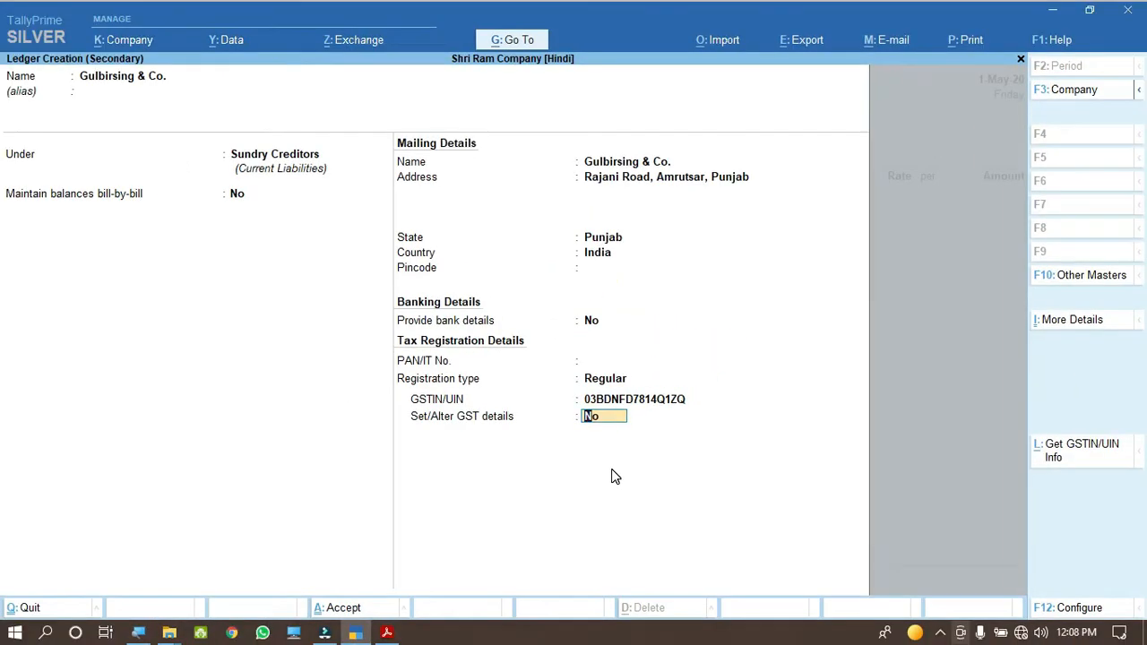
pyautogui.press('Return')
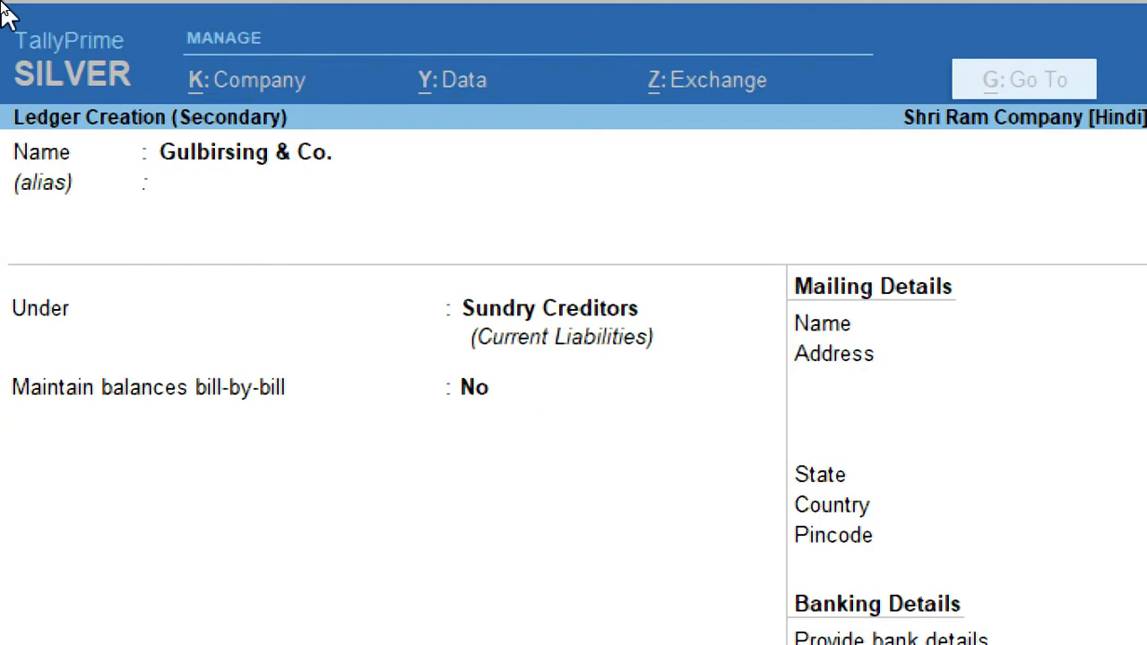
pyautogui.press('Return')
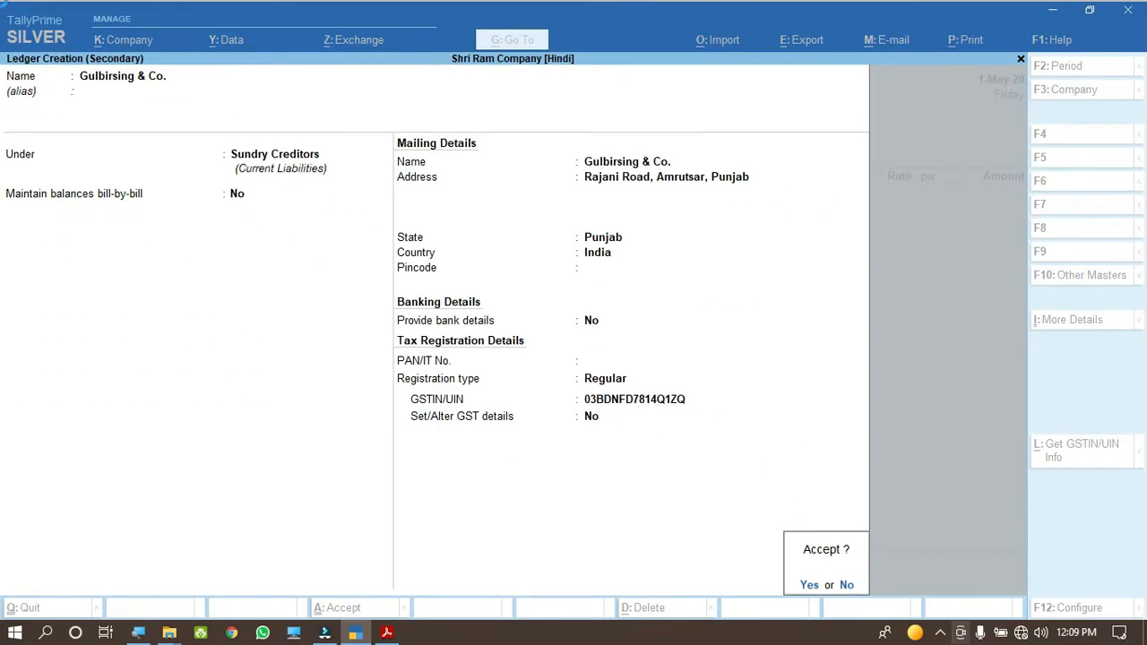
pyautogui.press('Return')
# Accept the receipt details blank and keep the supplier's party details as filled from the ledger.
pyautogui.press('Return')
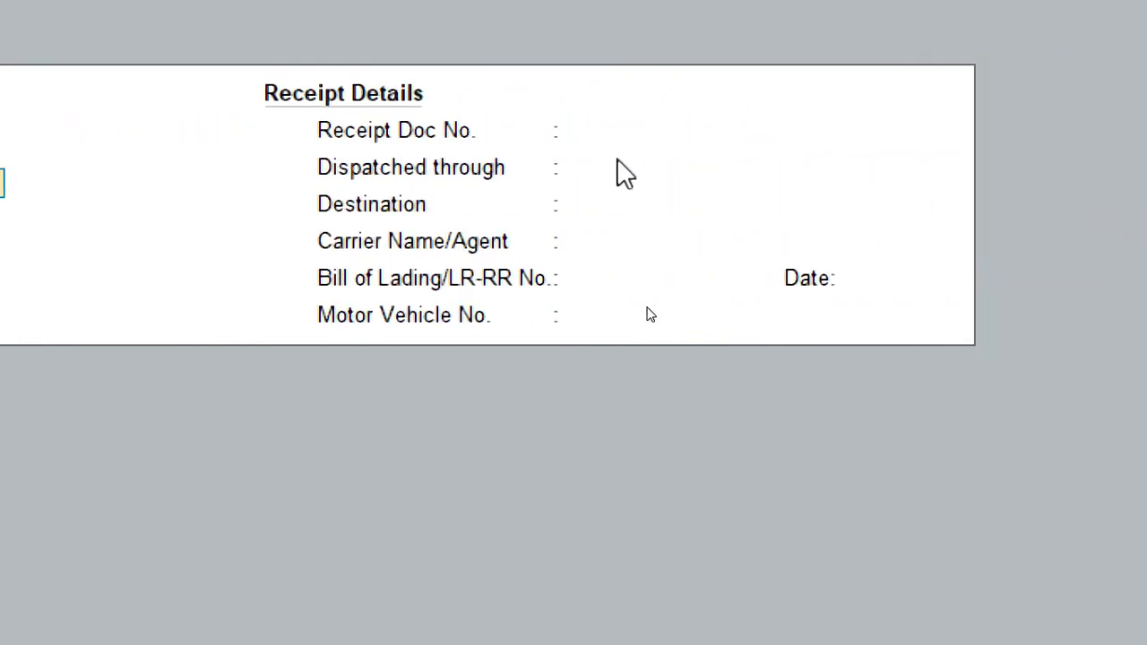
pyautogui.click(652, 138)
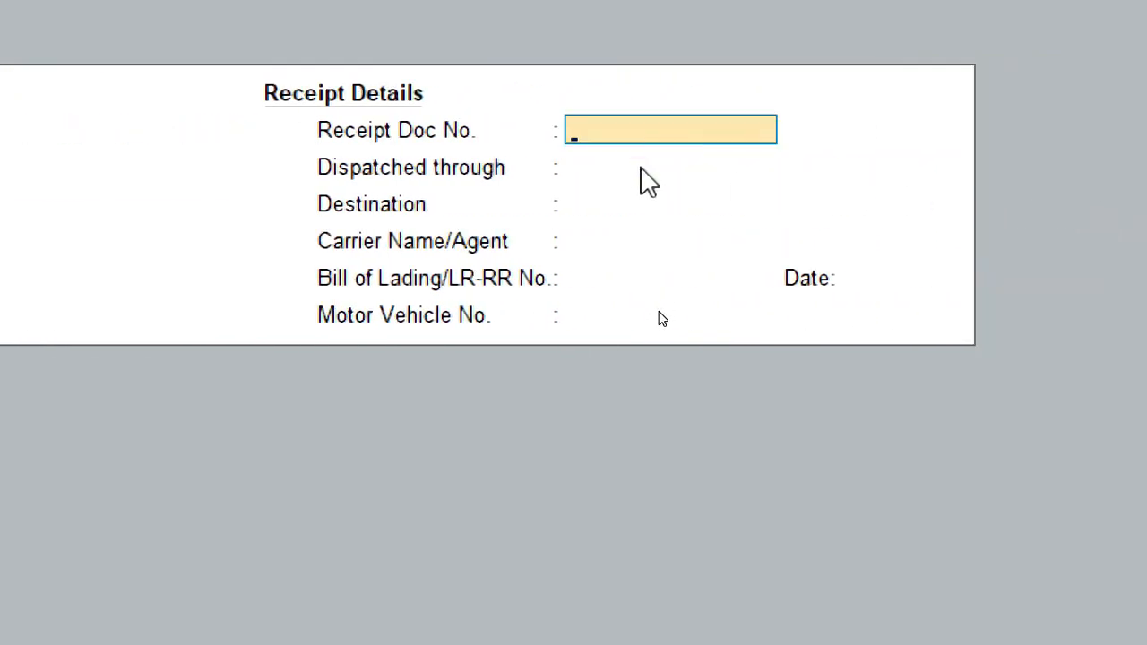
pyautogui.click(641, 170)
pyautogui.click(646, 214)
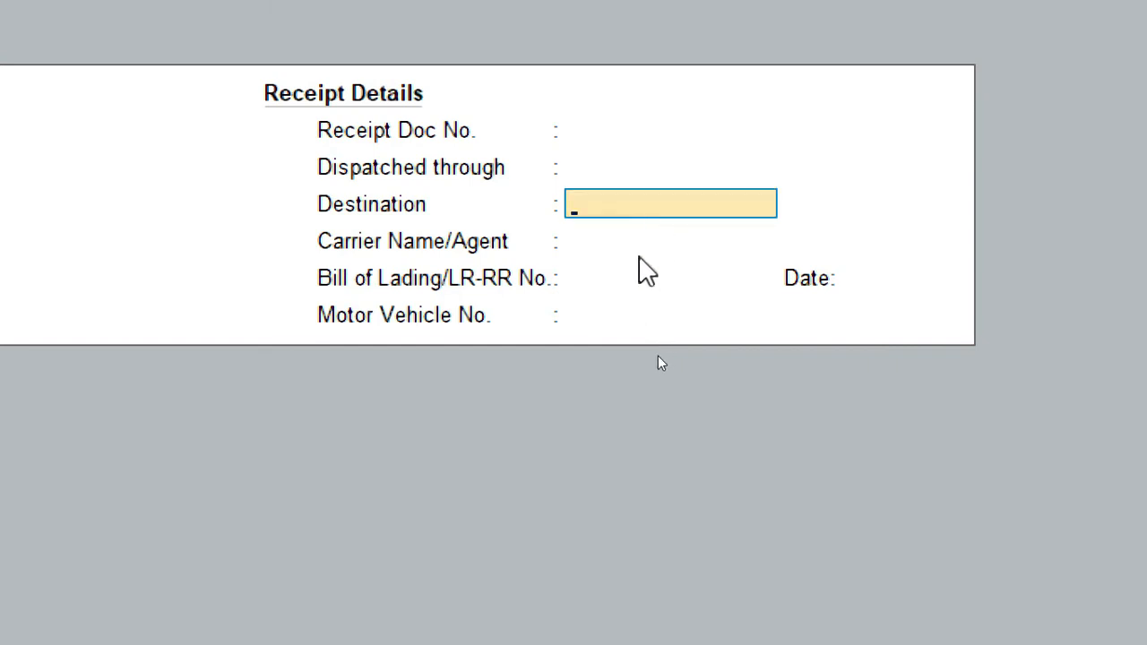
pyautogui.click(640, 248)
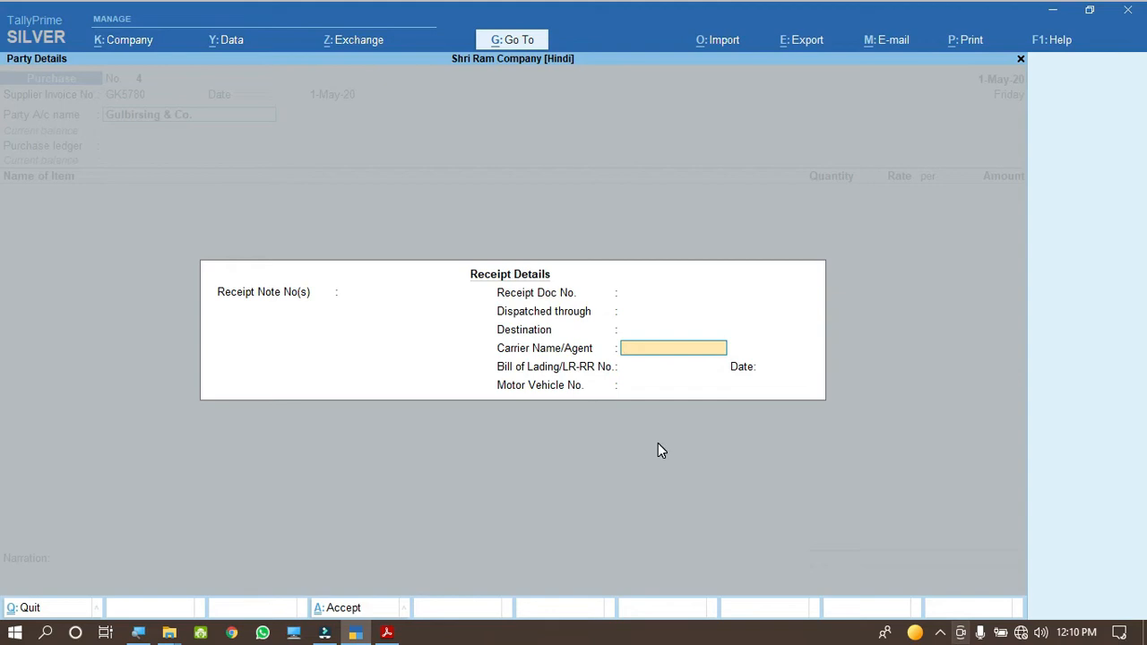
pyautogui.hotkey('ctrl', 'a')
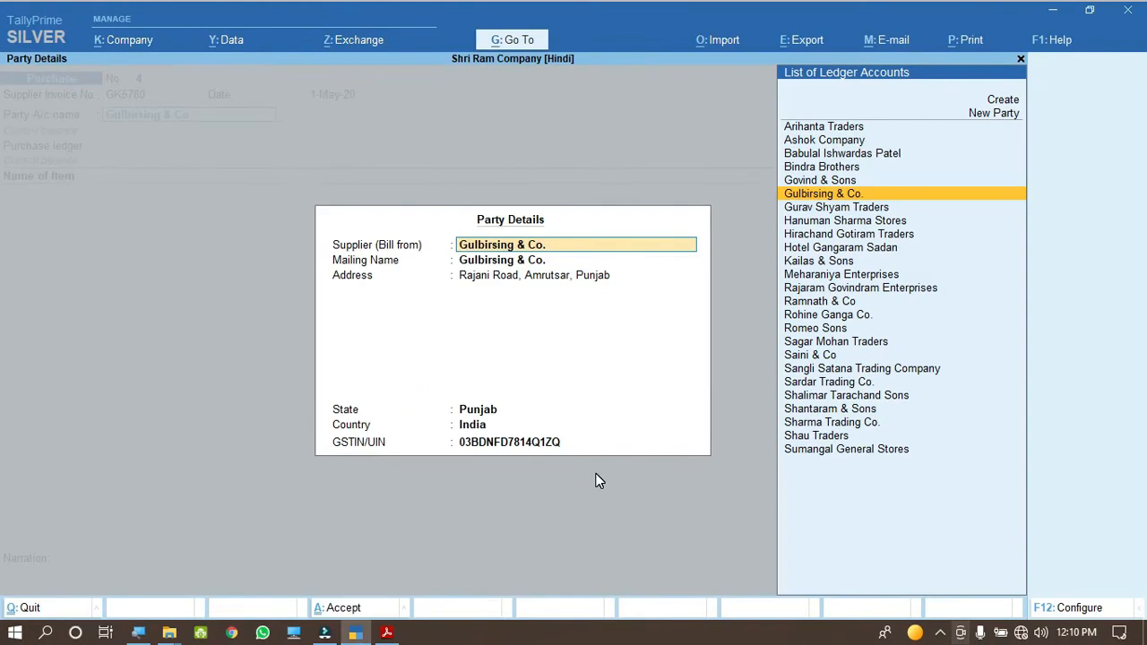
pyautogui.press('ctrl')
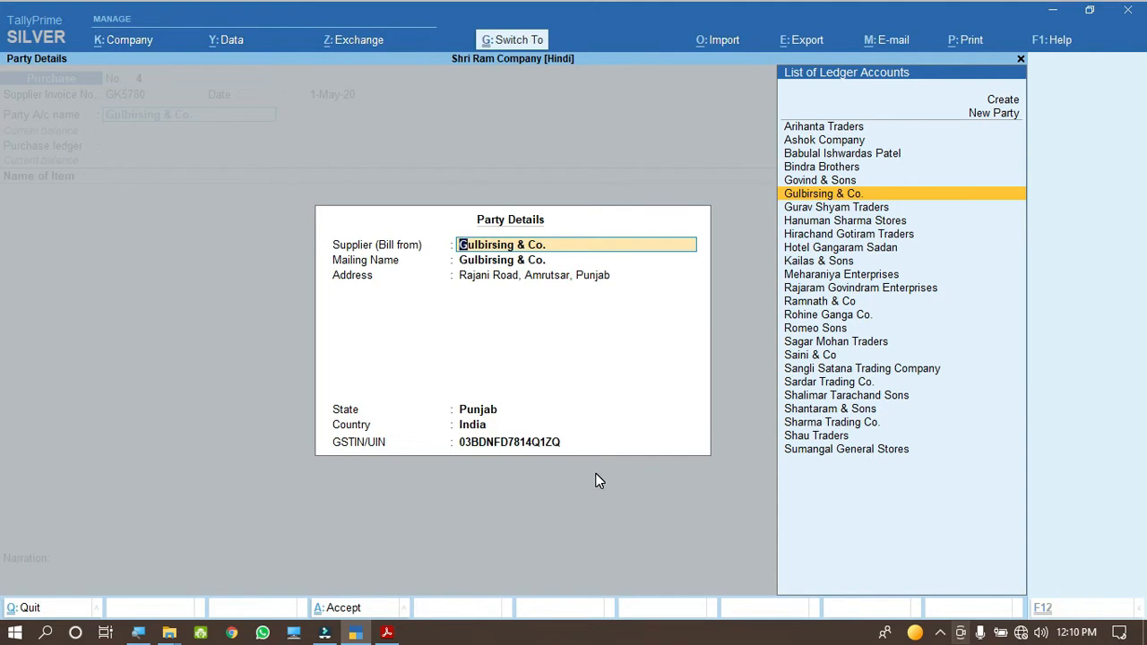
pyautogui.hotkey('ctrl', 'a')
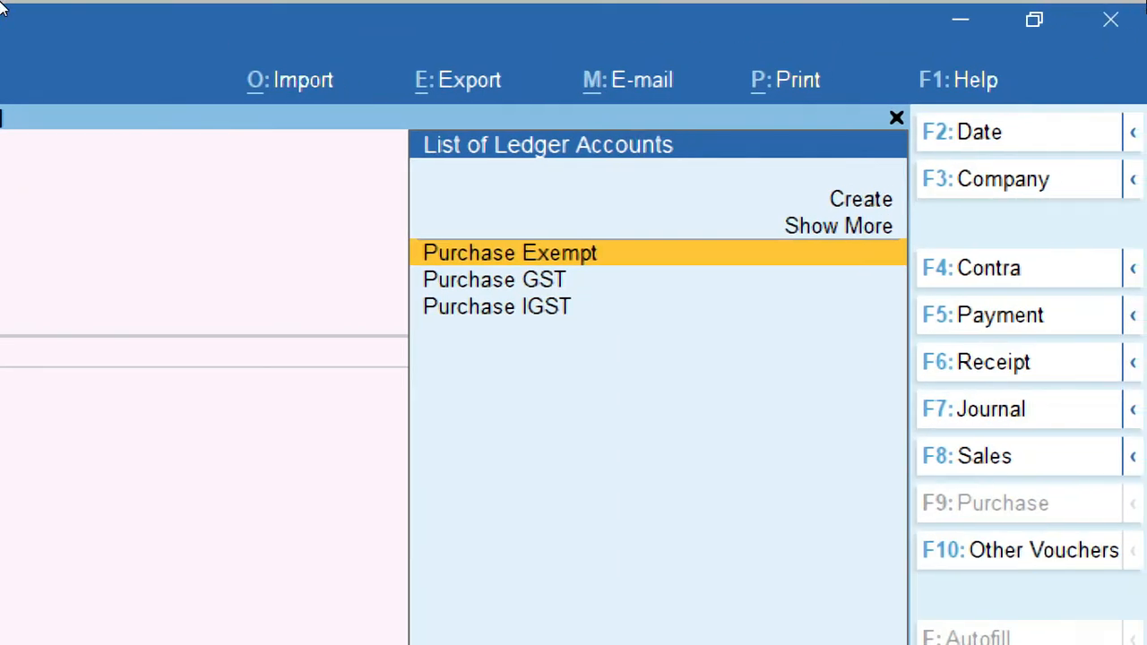
# Start a new ledger from the voucher's purchase ledger field and name it Purchase Interstate Exempt, with no alias.
pyautogui.press('Down')
pyautogui.press('Down')
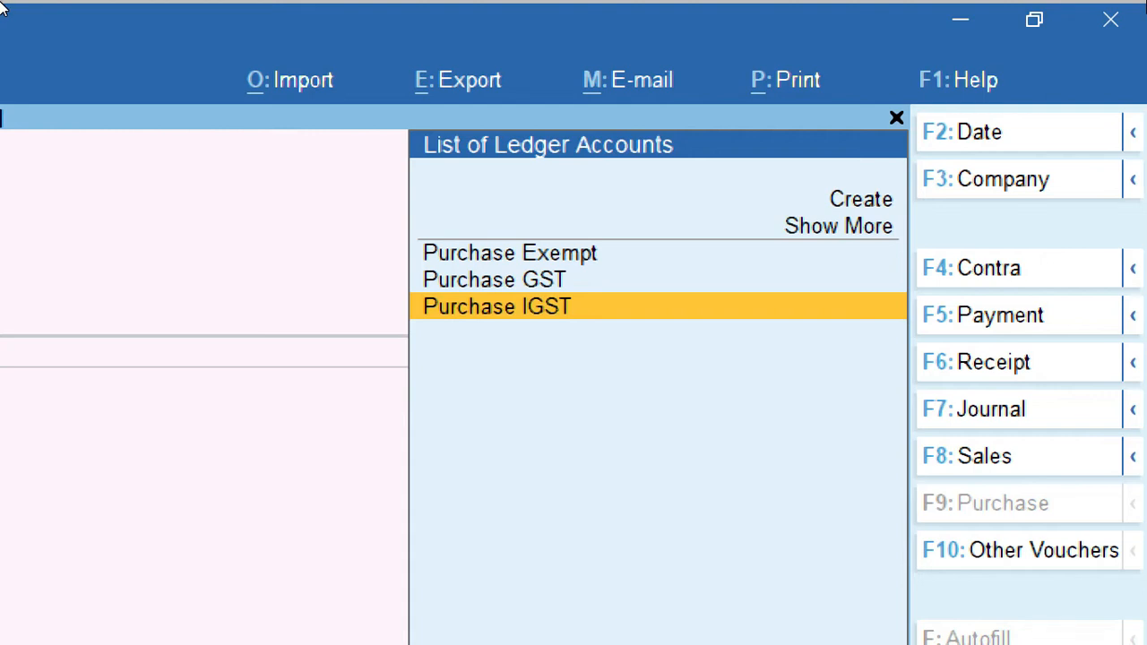
pyautogui.press('Up')
pyautogui.press('Up')
pyautogui.press('Up')
pyautogui.press('Up')
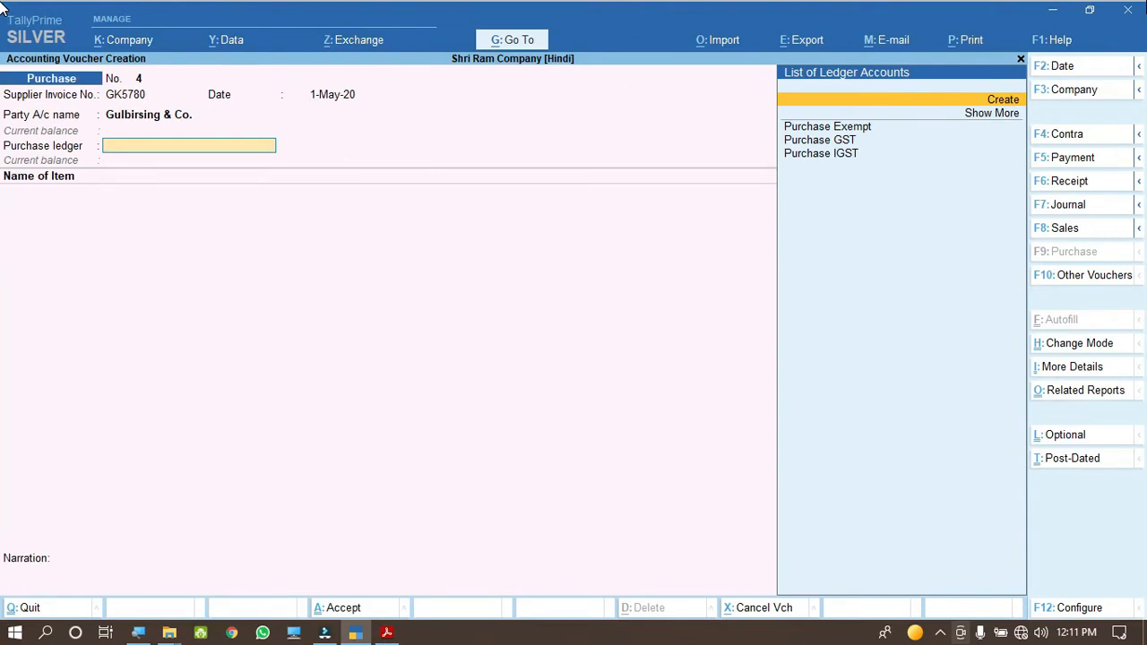
pyautogui.press('Return')
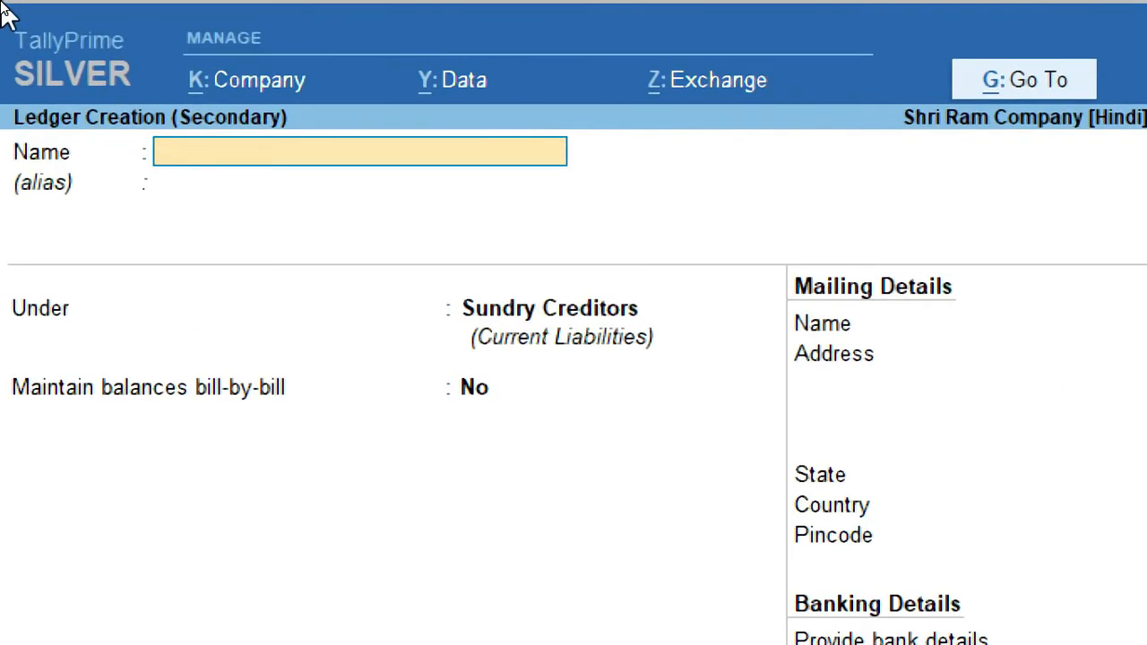
pyautogui.write('Purchase')
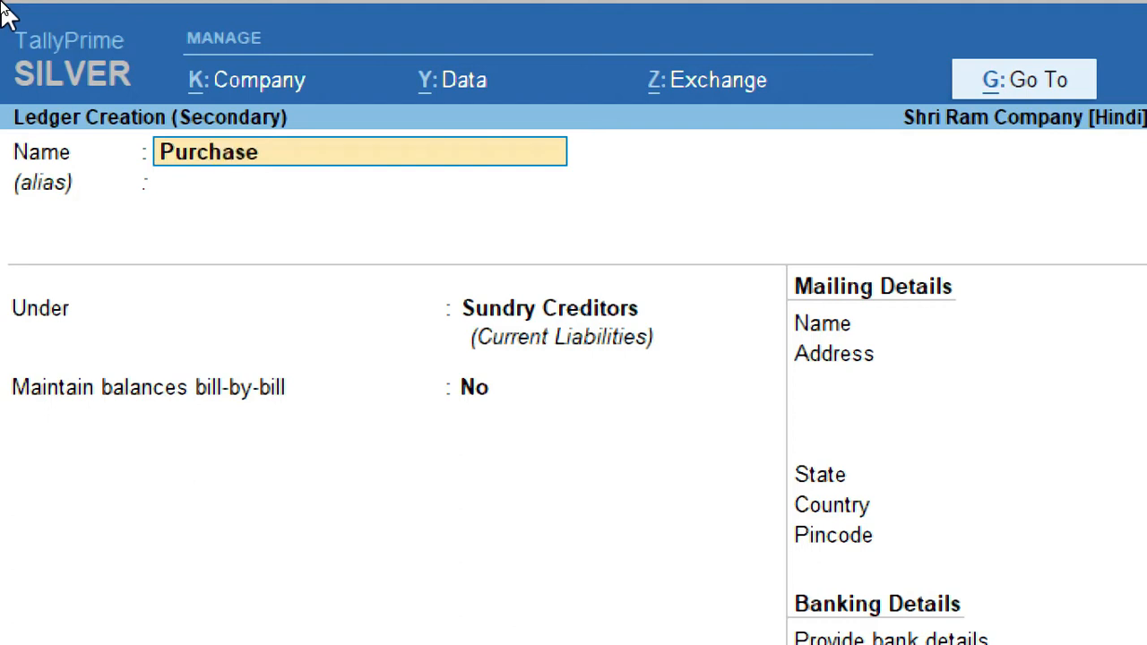
pyautogui.write(' Interstate')
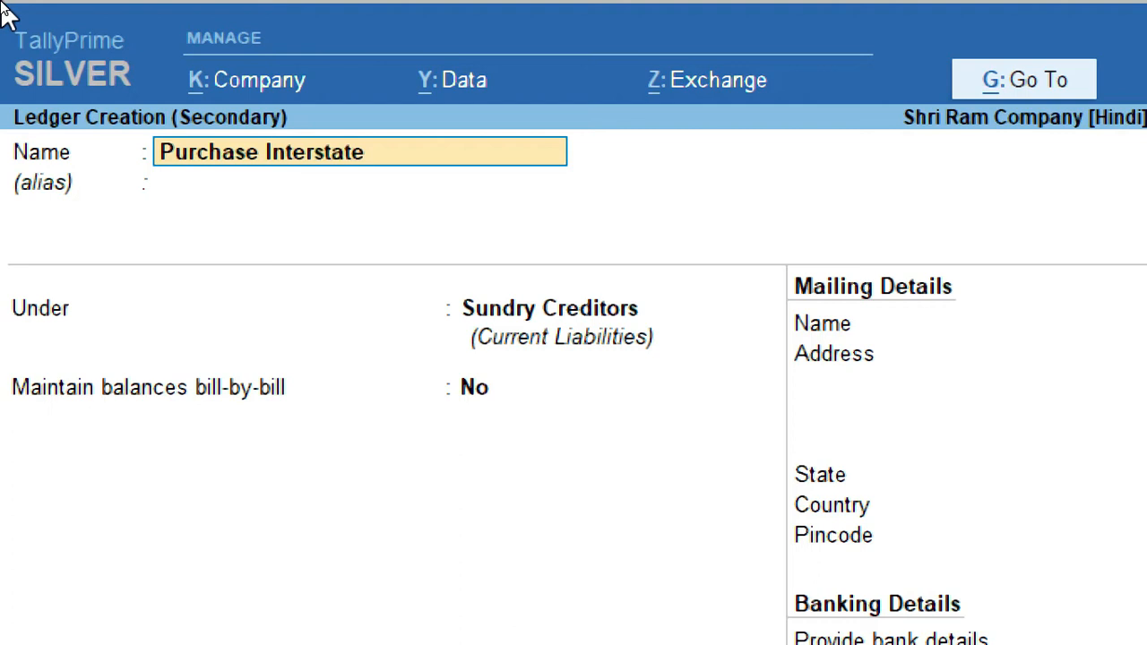
pyautogui.write(' Exempt')
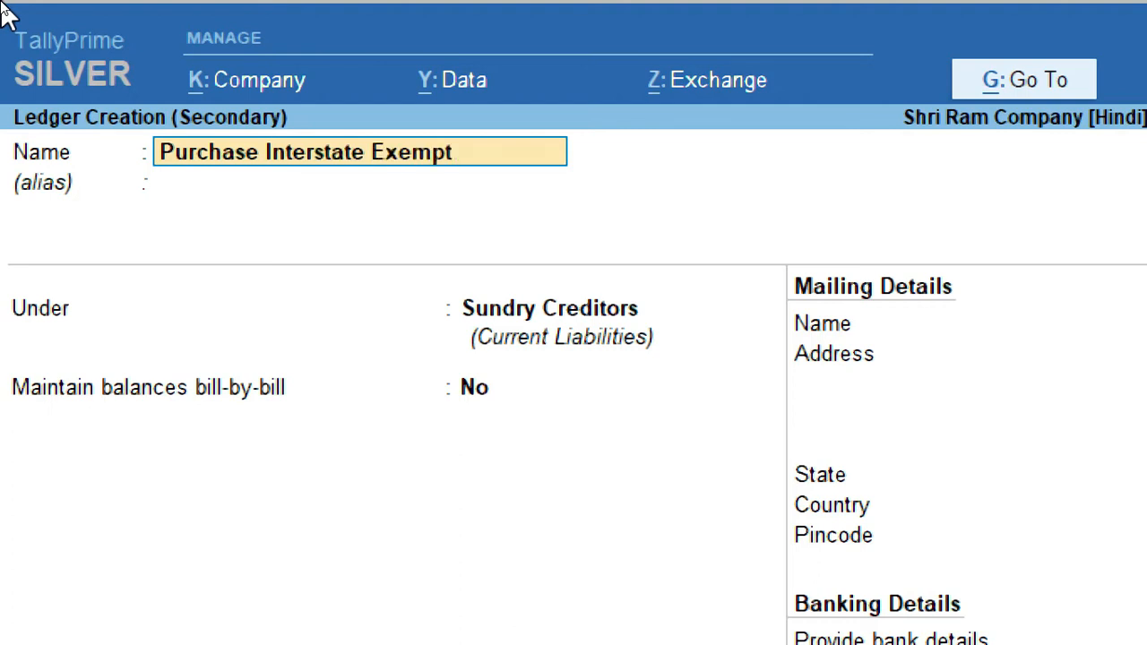
pyautogui.press('Return')
pyautogui.press('Return')
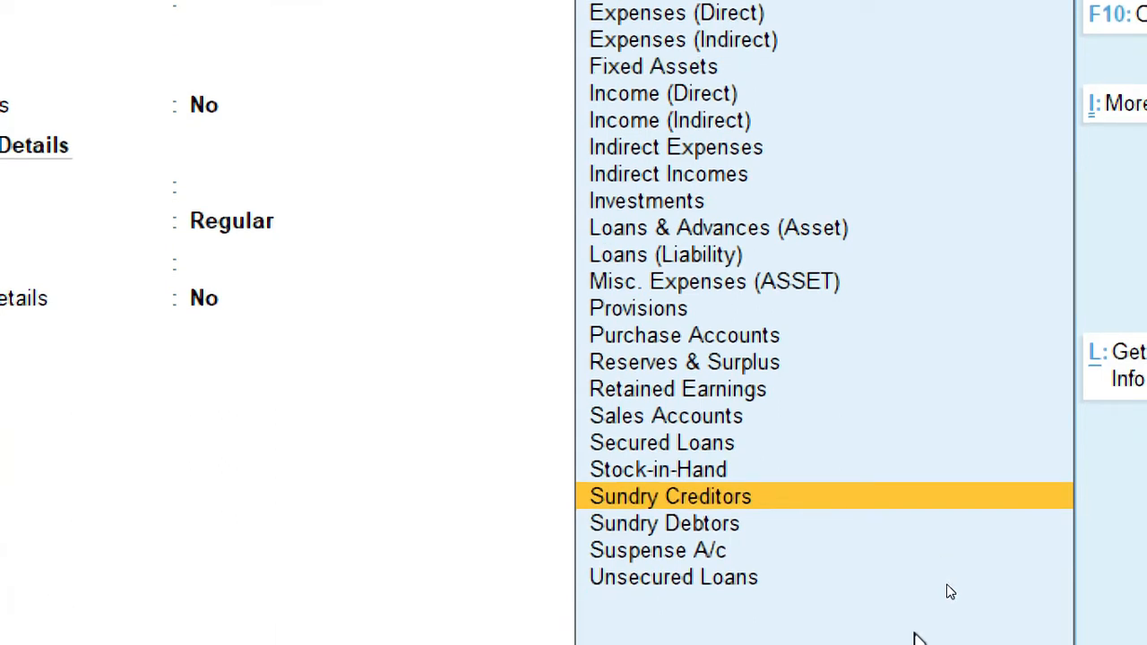
# Place the new purchase ledger under the Purchase Accounts group.
pyautogui.press('Up')
pyautogui.press('Up')
pyautogui.press('Up')
pyautogui.press('Up')
pyautogui.press('Up')
pyautogui.press('Up')
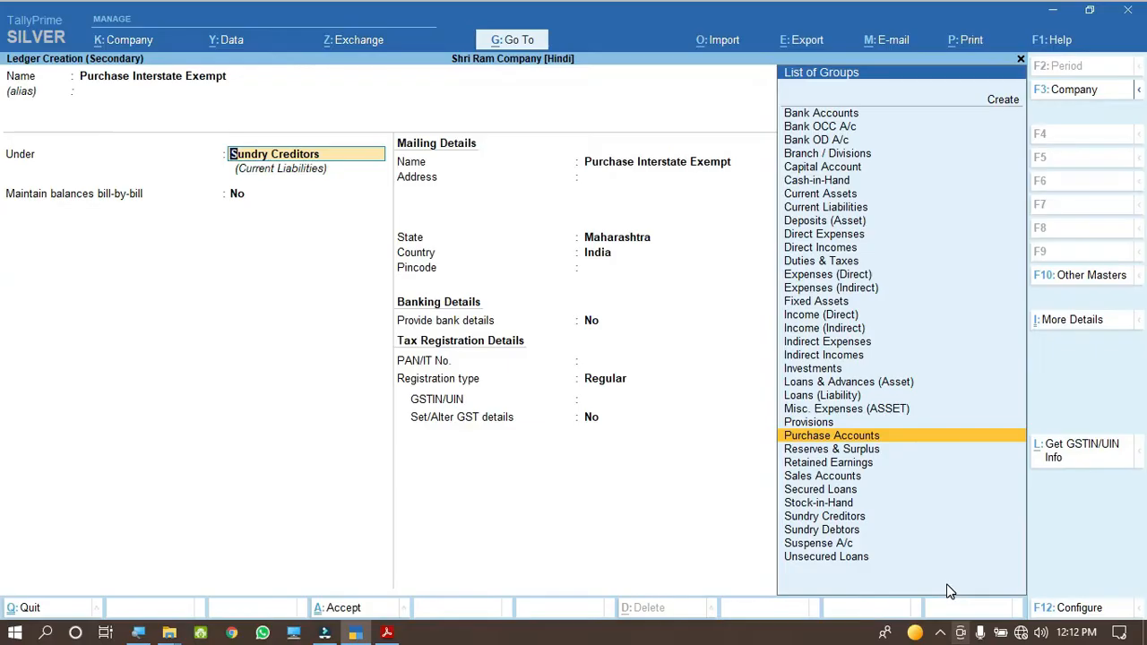
pyautogui.press('Return')
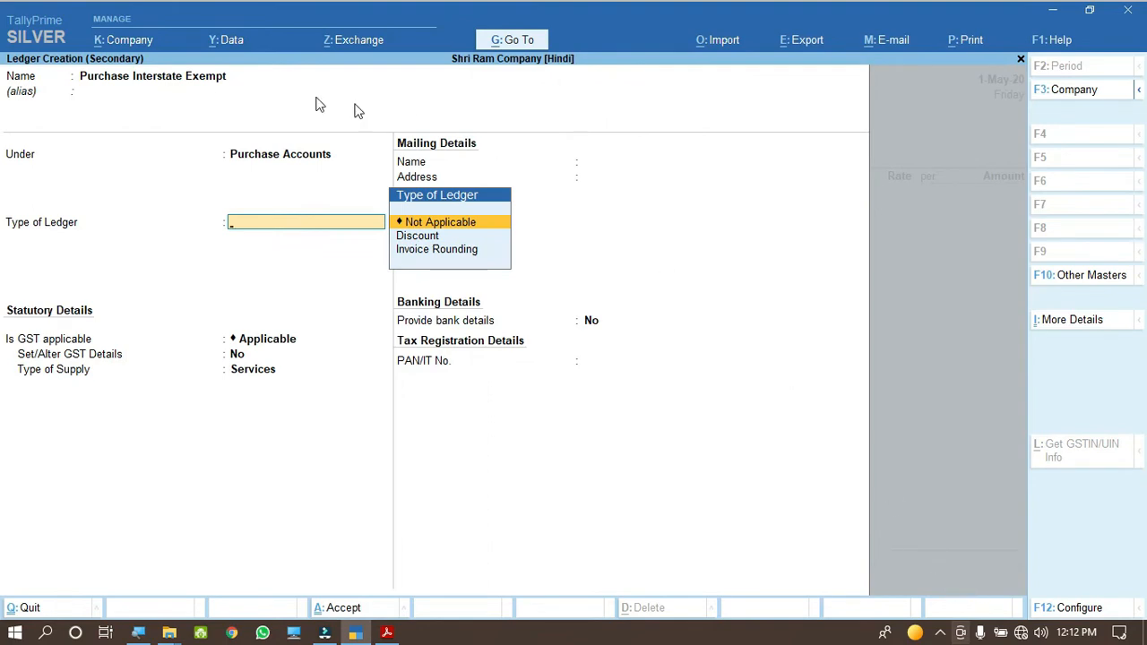
# Set the ledger type to Not Applicable, keep GST Applicable without altering its details, and set the type of supply to Goods.
pyautogui.press('super')
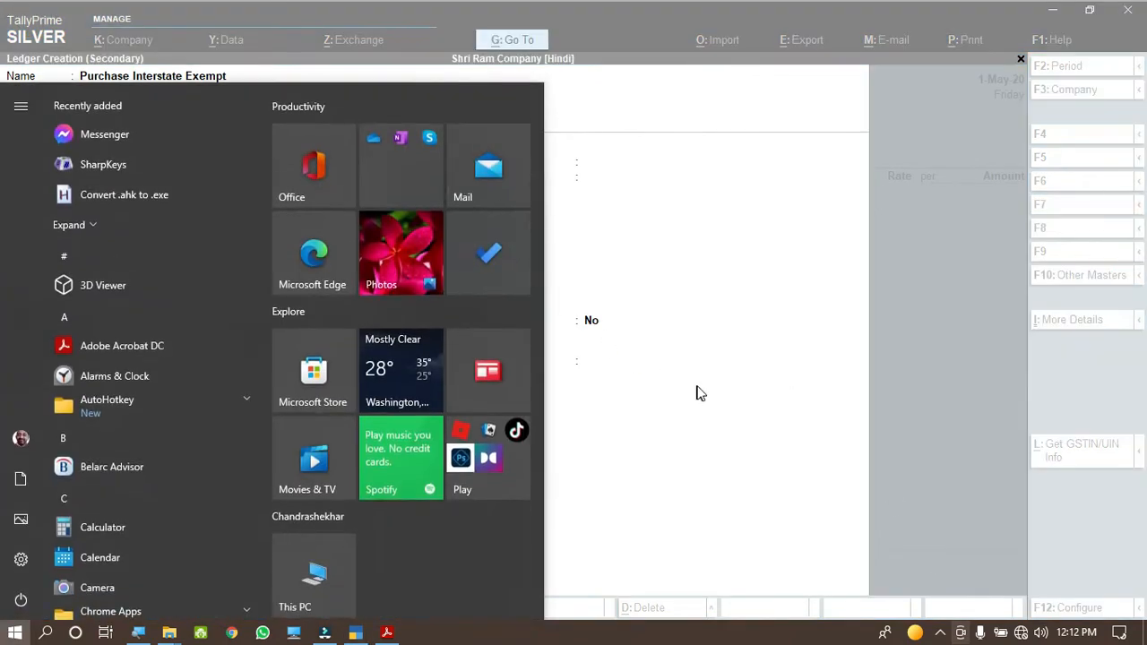
pyautogui.click(697, 387)
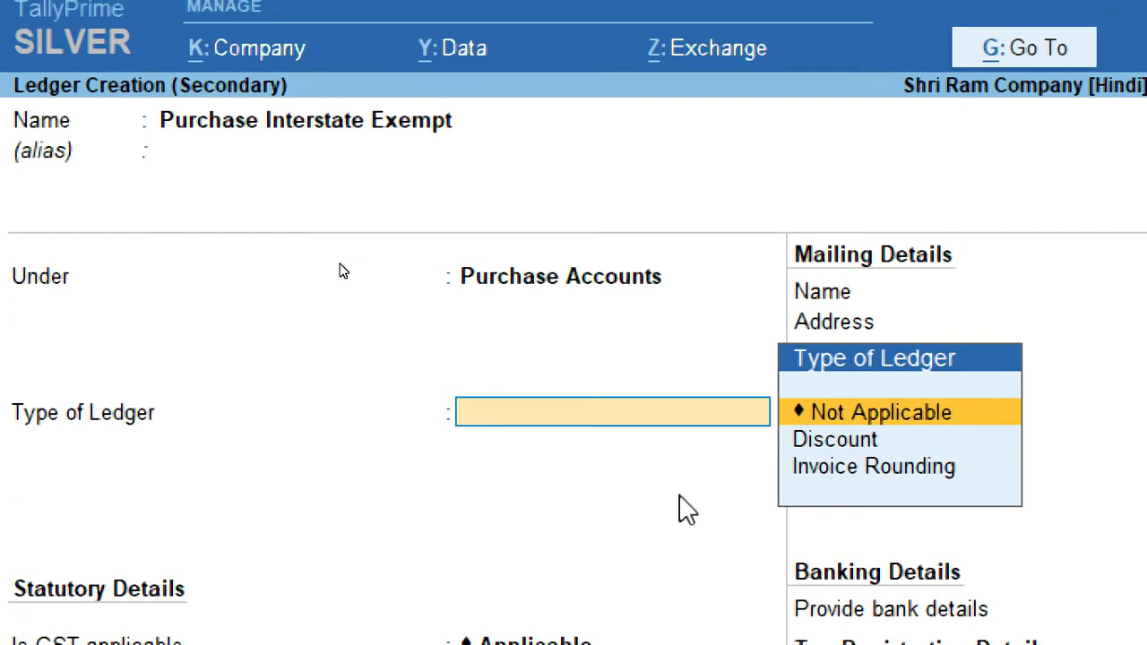
pyautogui.press('Return')
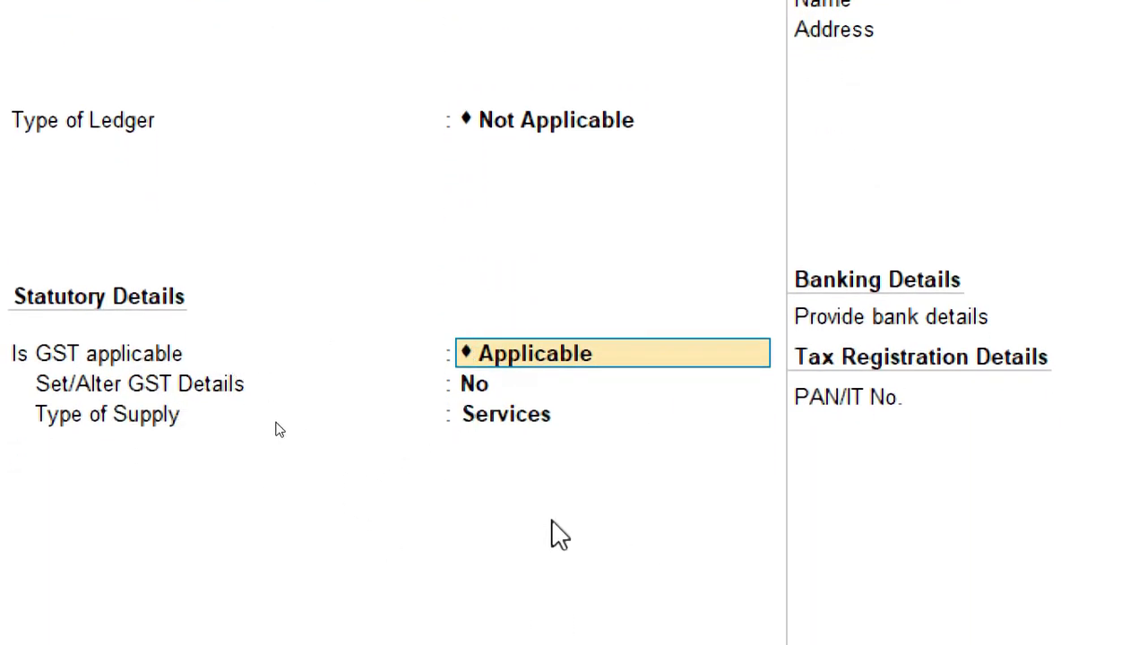
pyautogui.press('Return')
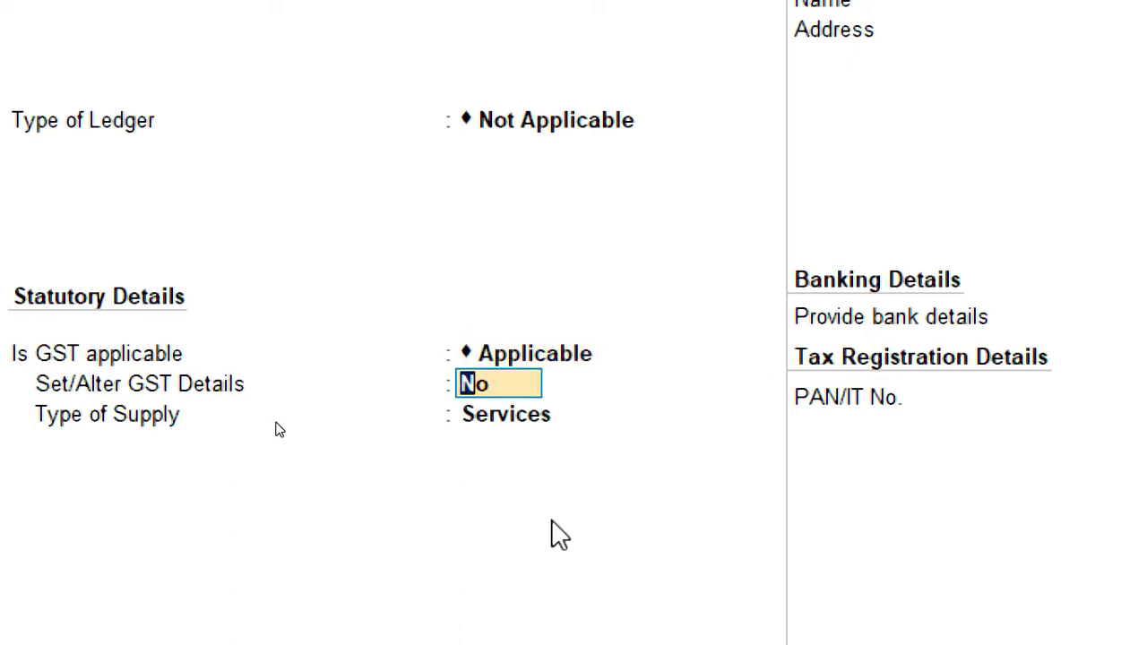
pyautogui.press('Return')
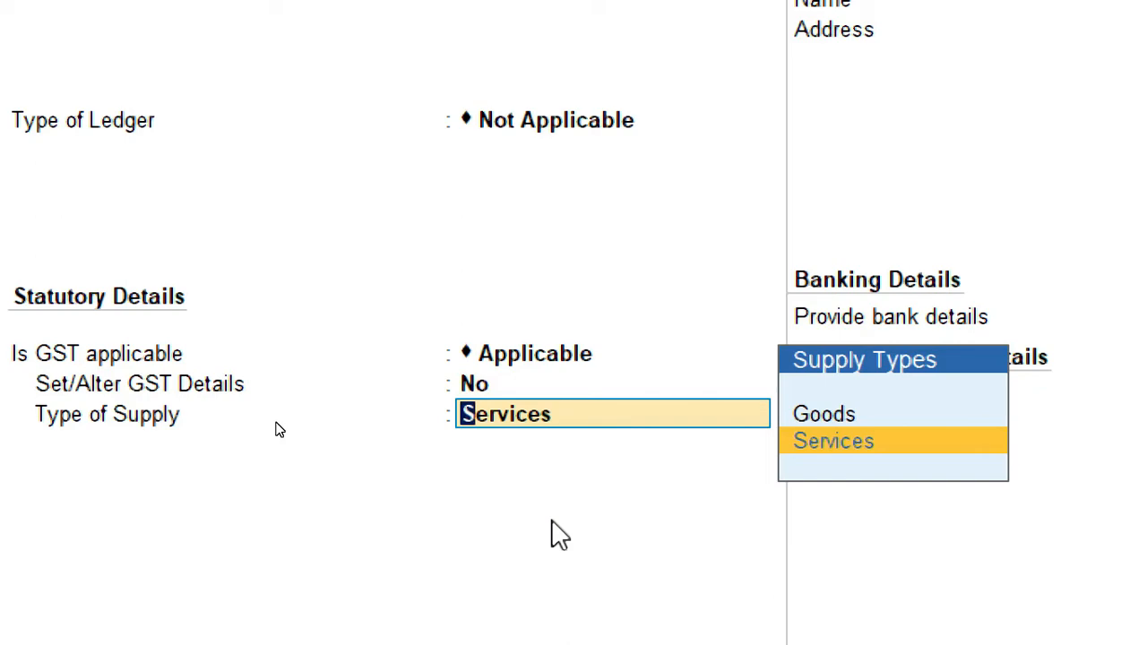
pyautogui.press('Up')
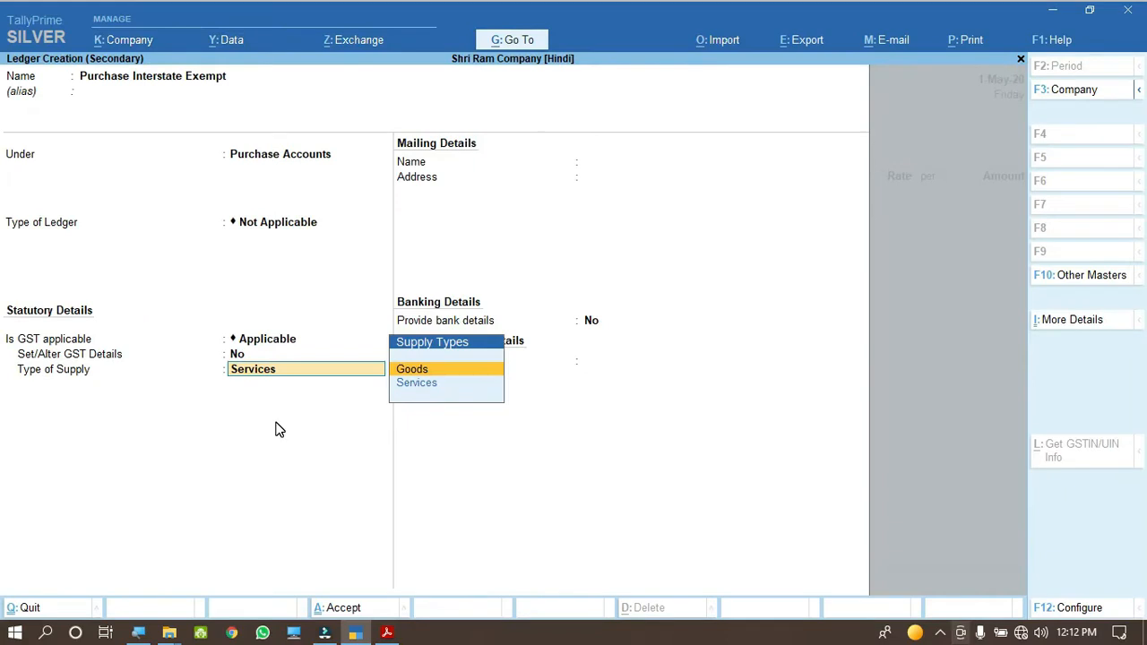
pyautogui.press('Return')
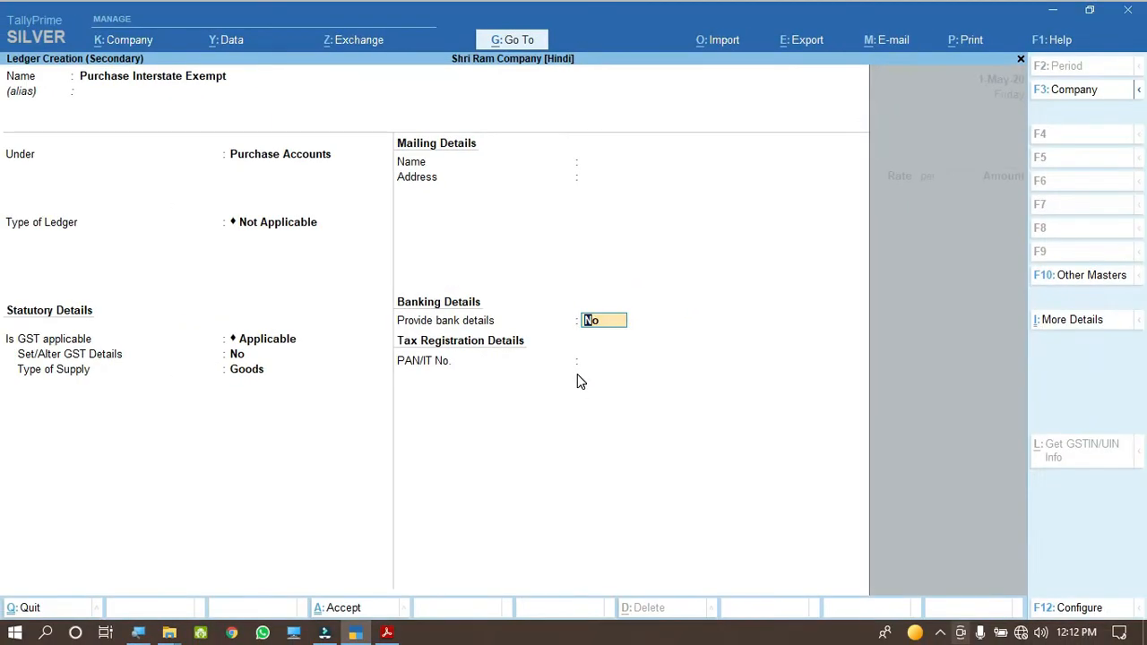
# Leave bank details at No, save the ledger, and confirm Purchase Interstate Exempt as the voucher's purchase ledger.
pyautogui.press('Return')
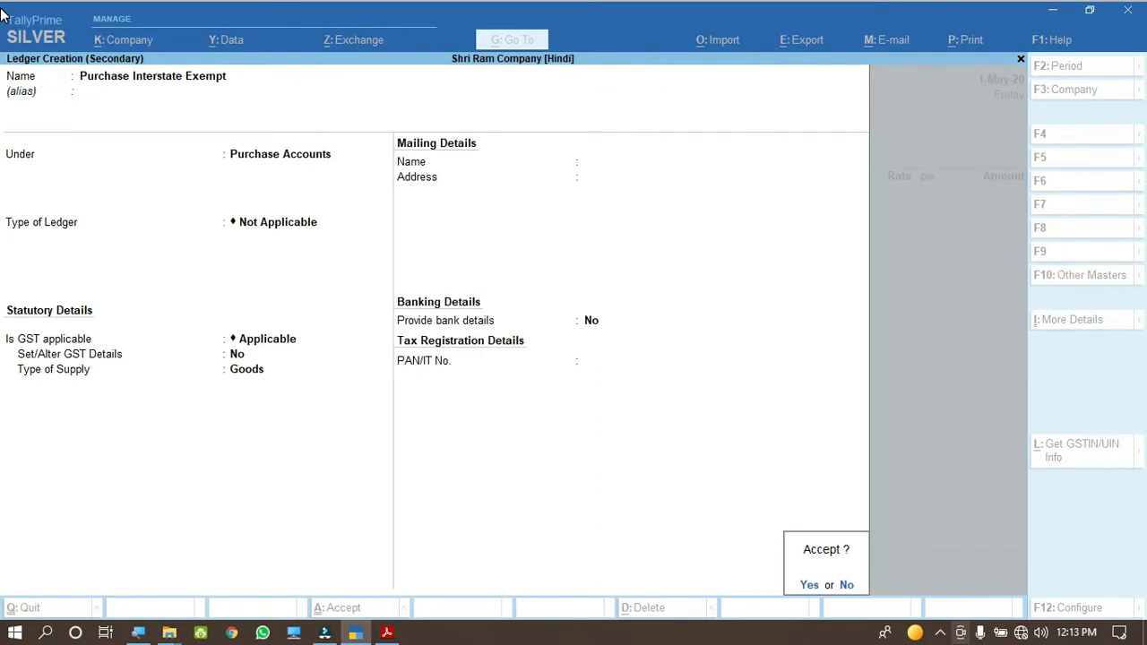
pyautogui.press('Return')
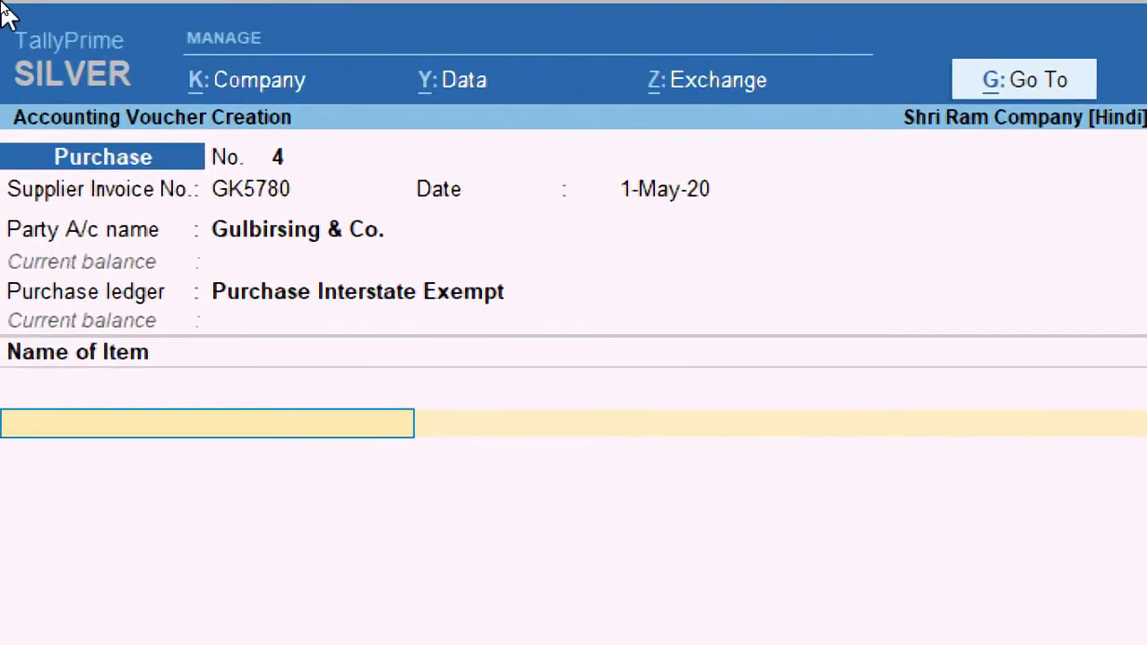
pyautogui.click(292, 297)
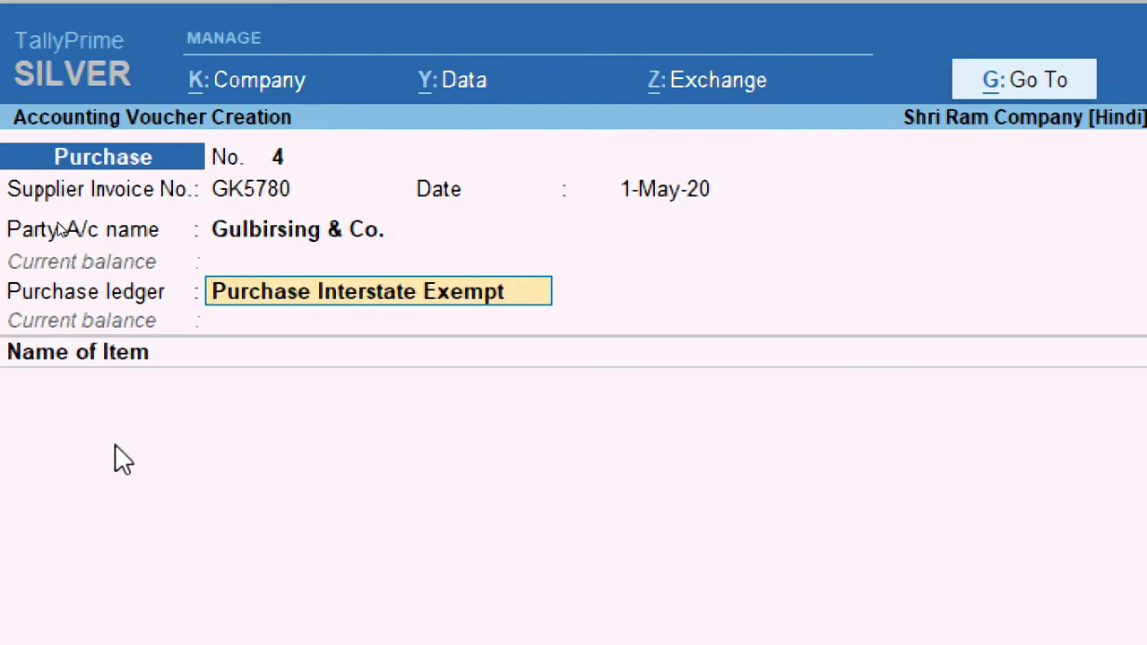
pyautogui.press('Return')
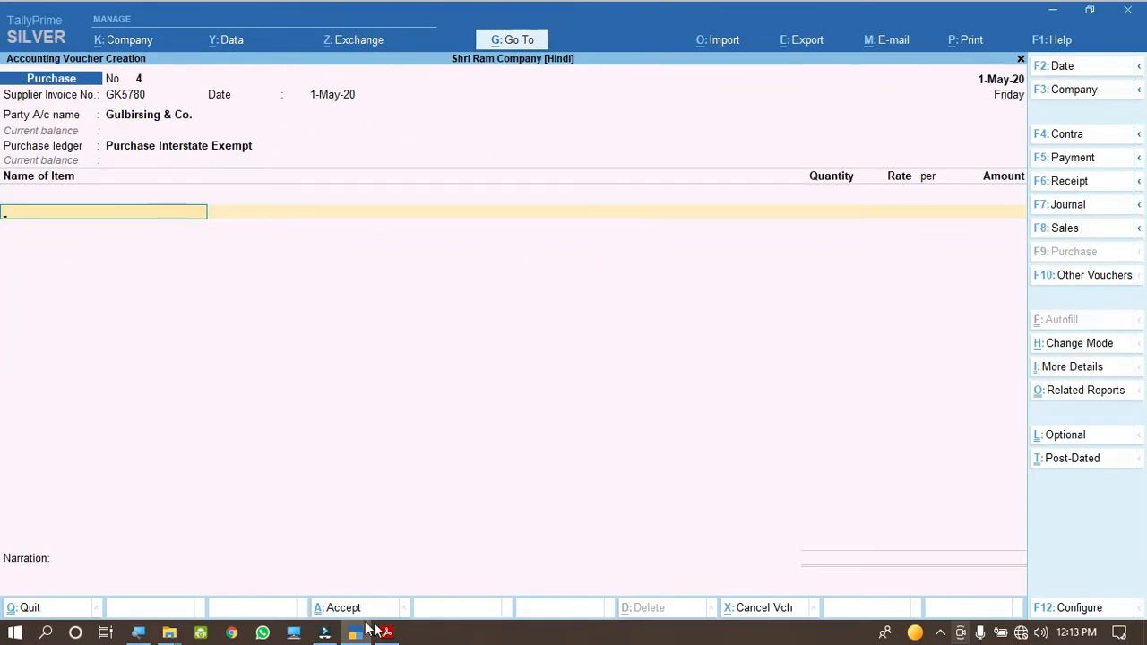
# Copy the item name Board DS from the first invoice in the Acrobat Reader PDF and try to enter it in the TallyPrime voucher's item field.
pyautogui.click(386, 633)
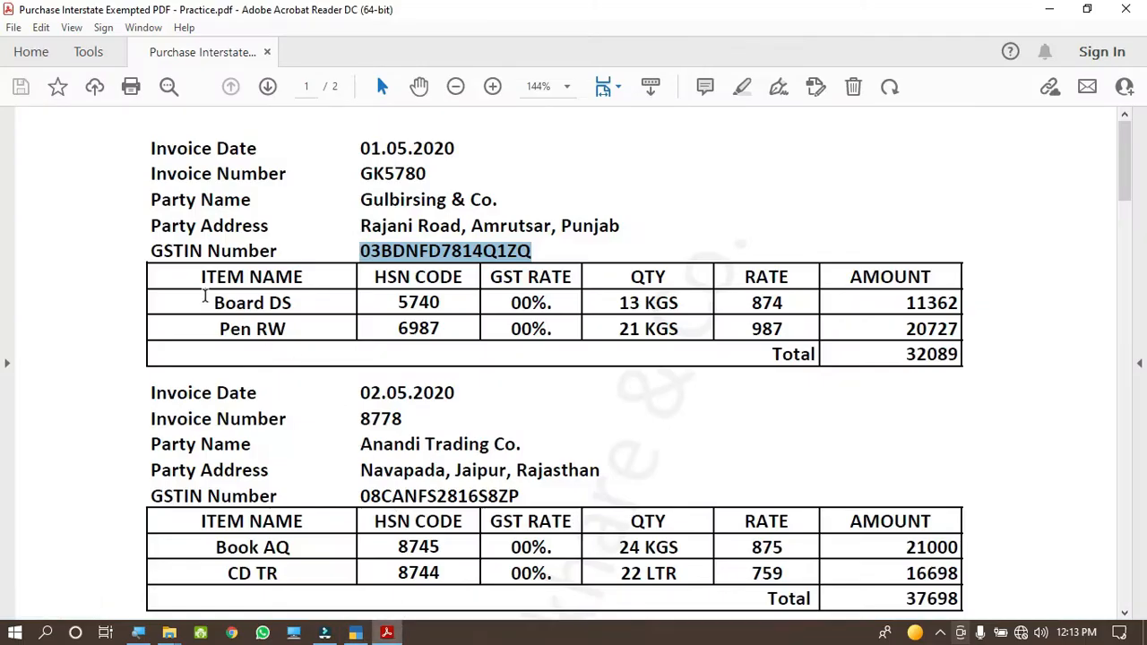
pyautogui.moveTo(213, 301); pyautogui.dragTo(292, 318)
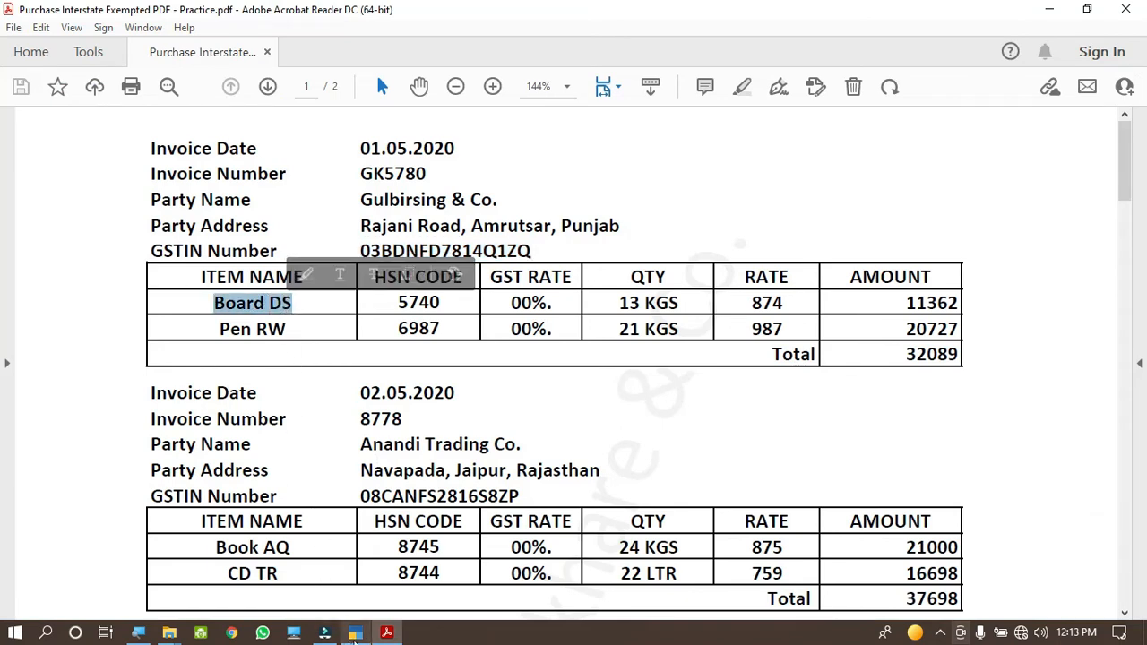
pyautogui.click(356, 633)
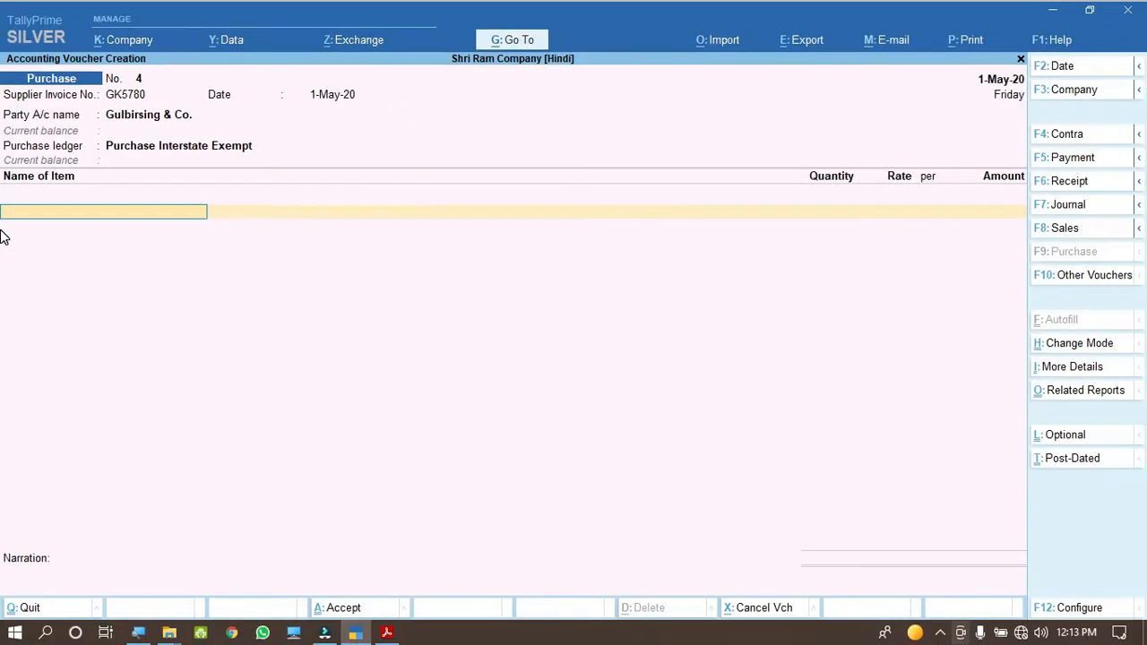
pyautogui.press('ctrl')
pyautogui.hotkey('ctrl', 'v')
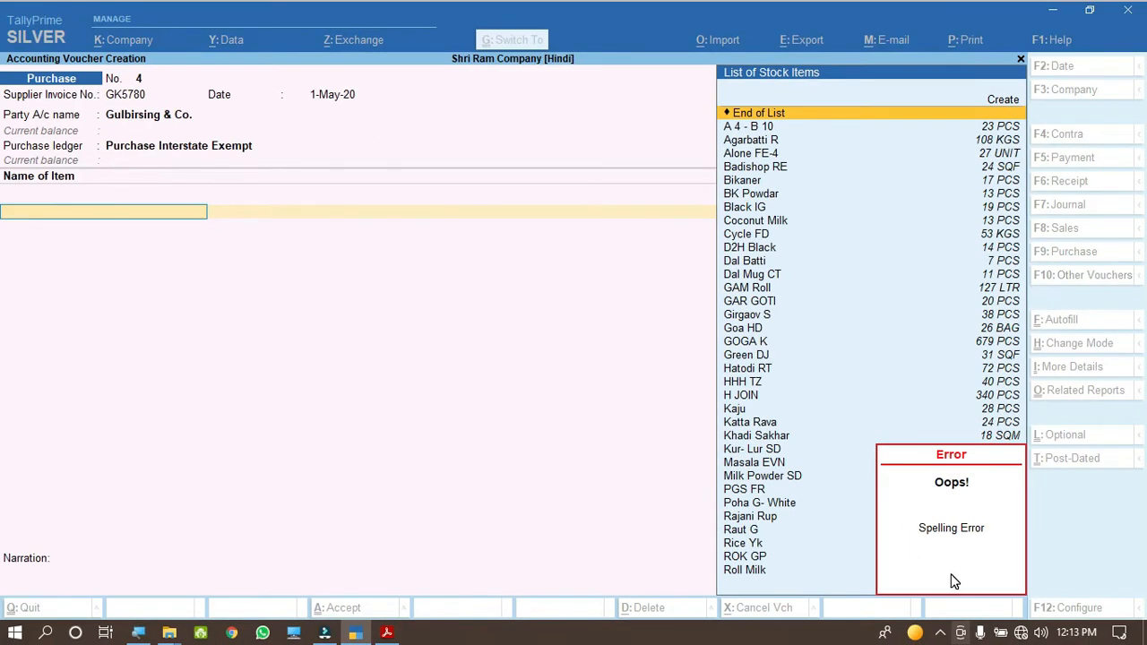
pyautogui.click(954, 581)
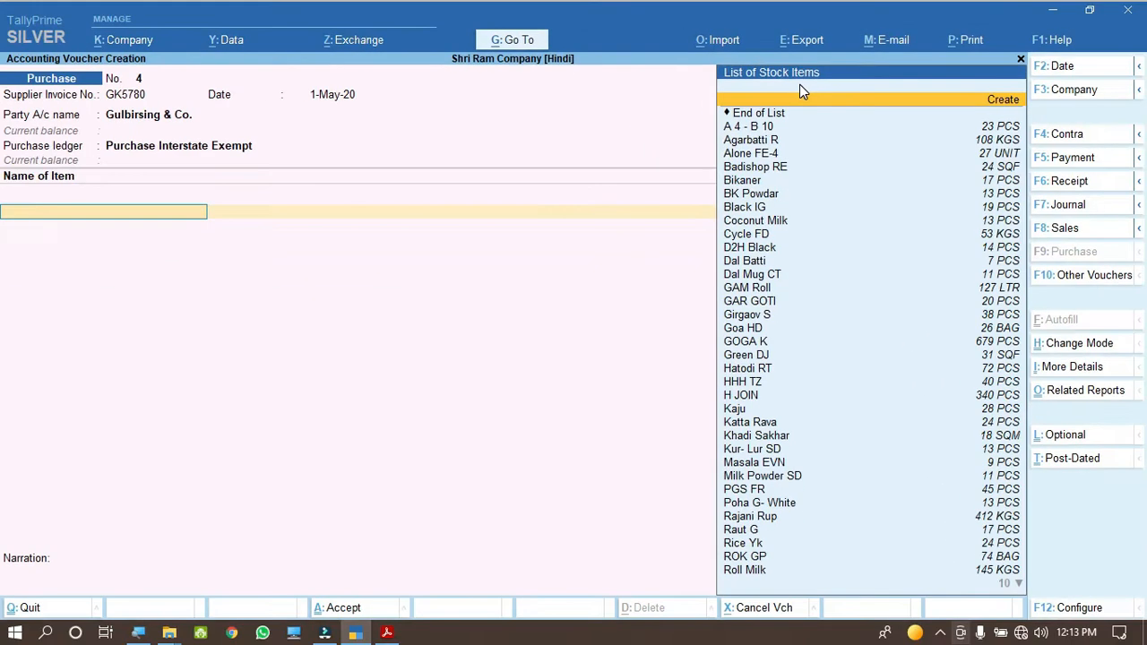
# Start creating a new stock item from the voucher's item field and name it Board DS.
pyautogui.press('Return')
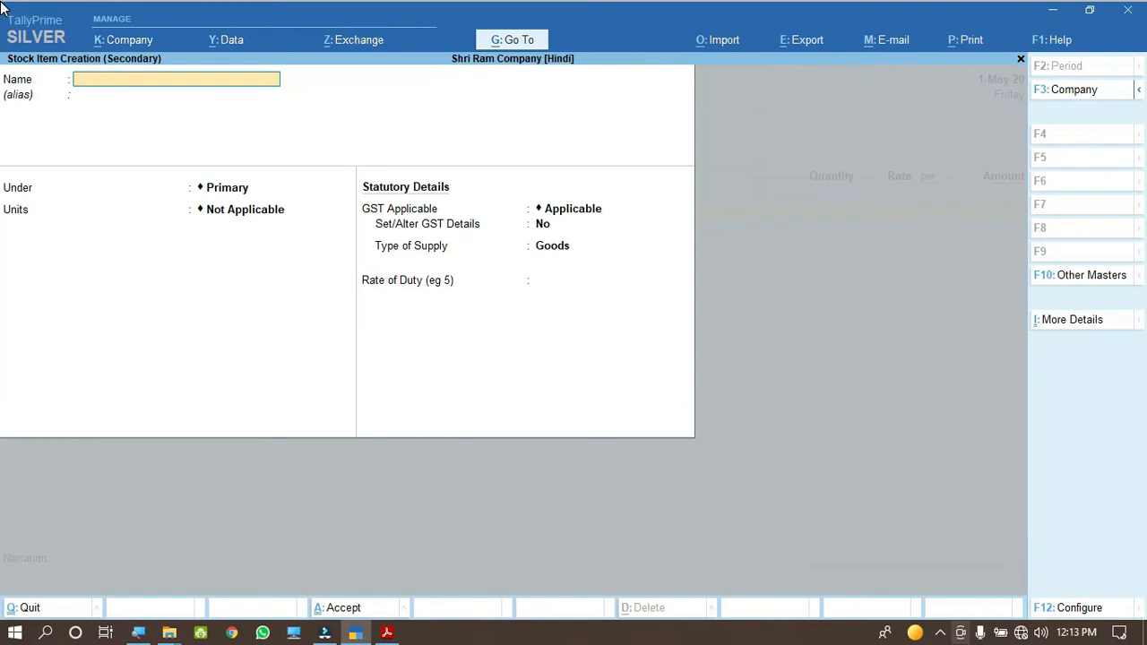
pyautogui.hotkey('ctrl', 'alt', 'v')
pyautogui.press('Return')
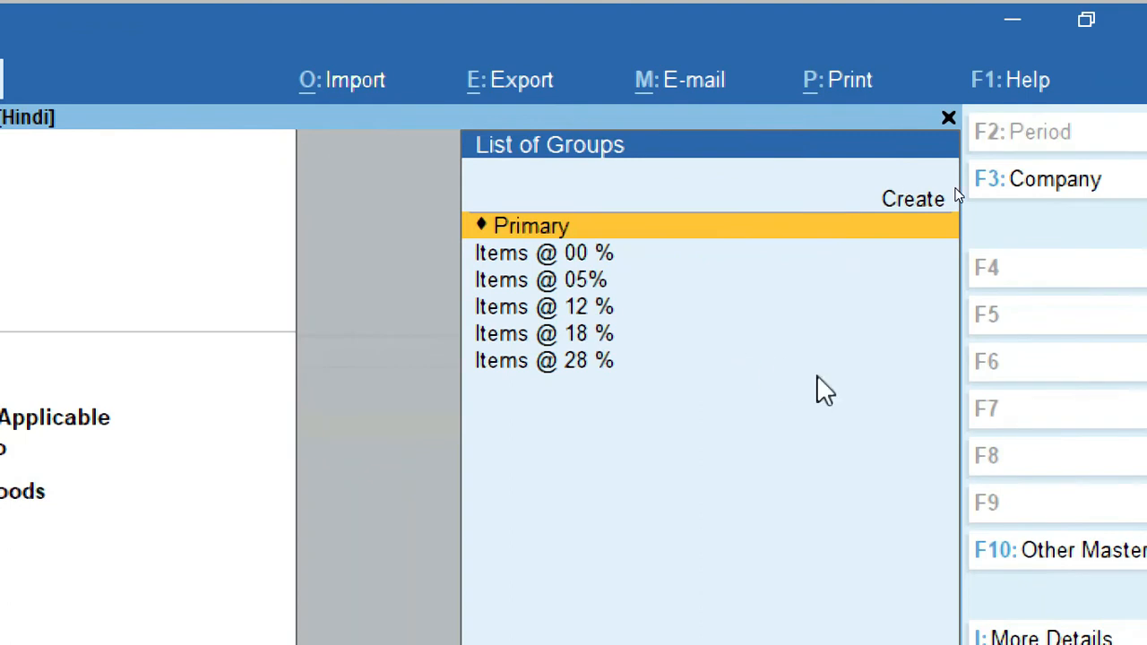
# Place the Board DS stock item under the Items @ 00 % group.
pyautogui.press('Down')
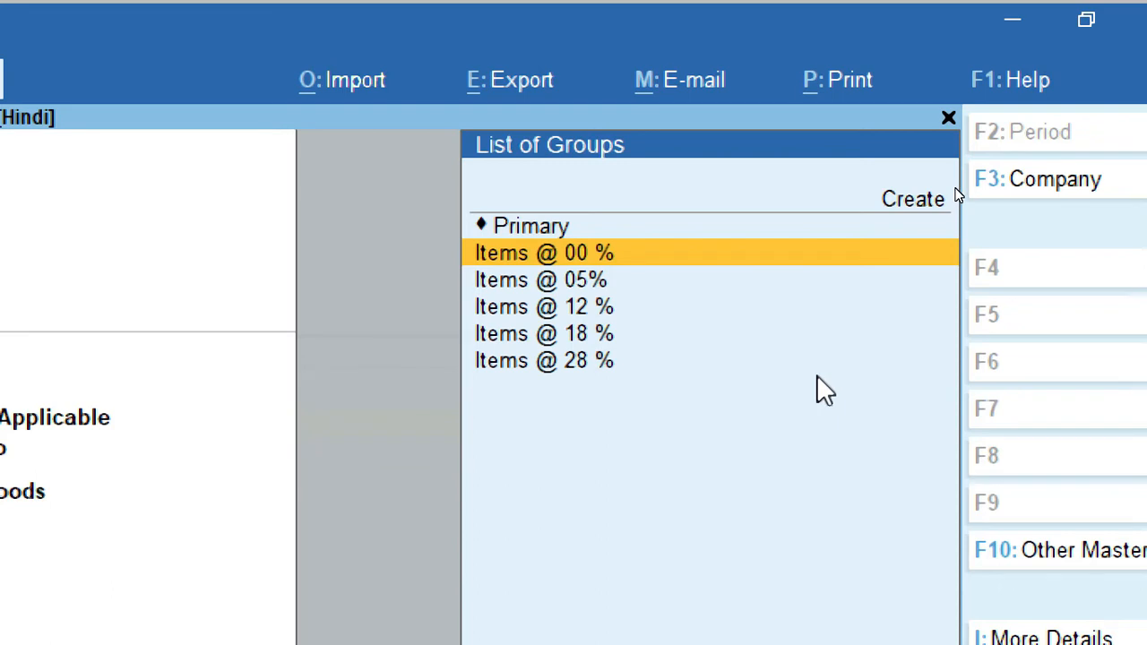
pyautogui.press('Down')
pyautogui.press('Down')
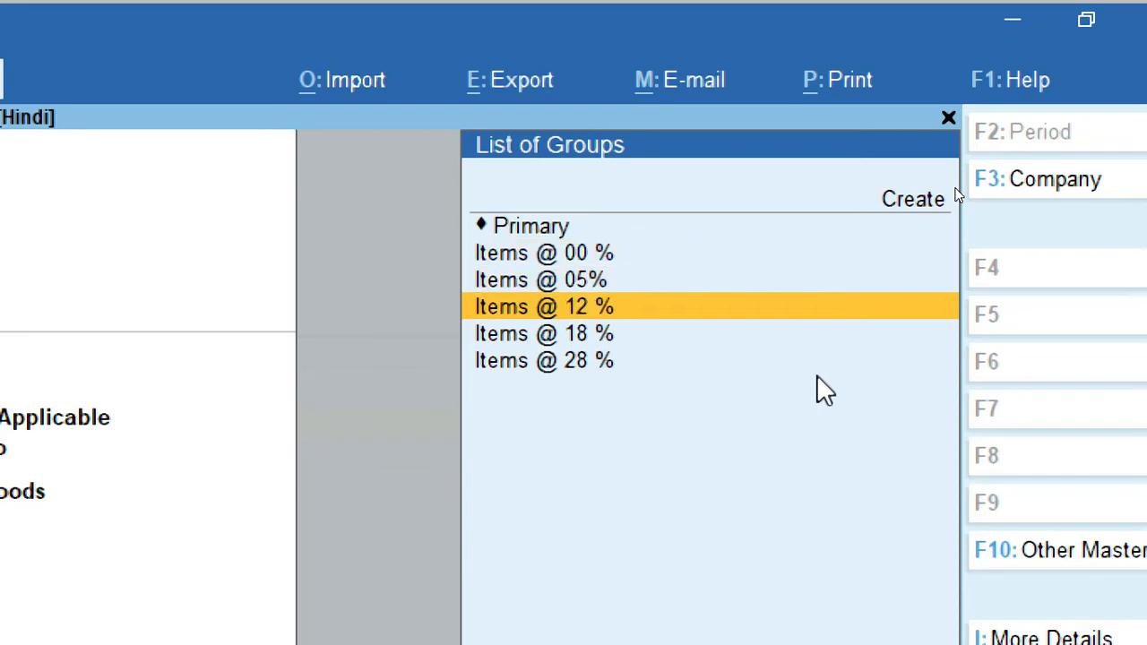
pyautogui.press('Down')
pyautogui.press('Down')
pyautogui.press('Up')
pyautogui.press('Up')
pyautogui.press('Up')
pyautogui.press('Up')
pyautogui.press('Up')
pyautogui.press('Up')
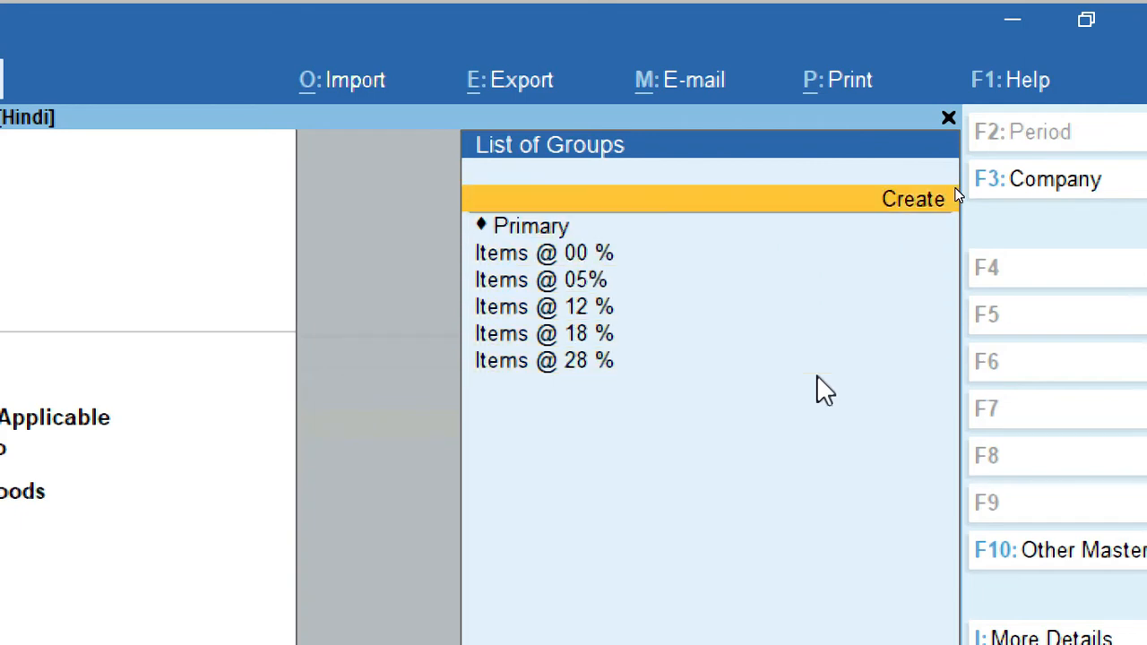
pyautogui.press('Down')
pyautogui.press('Down')
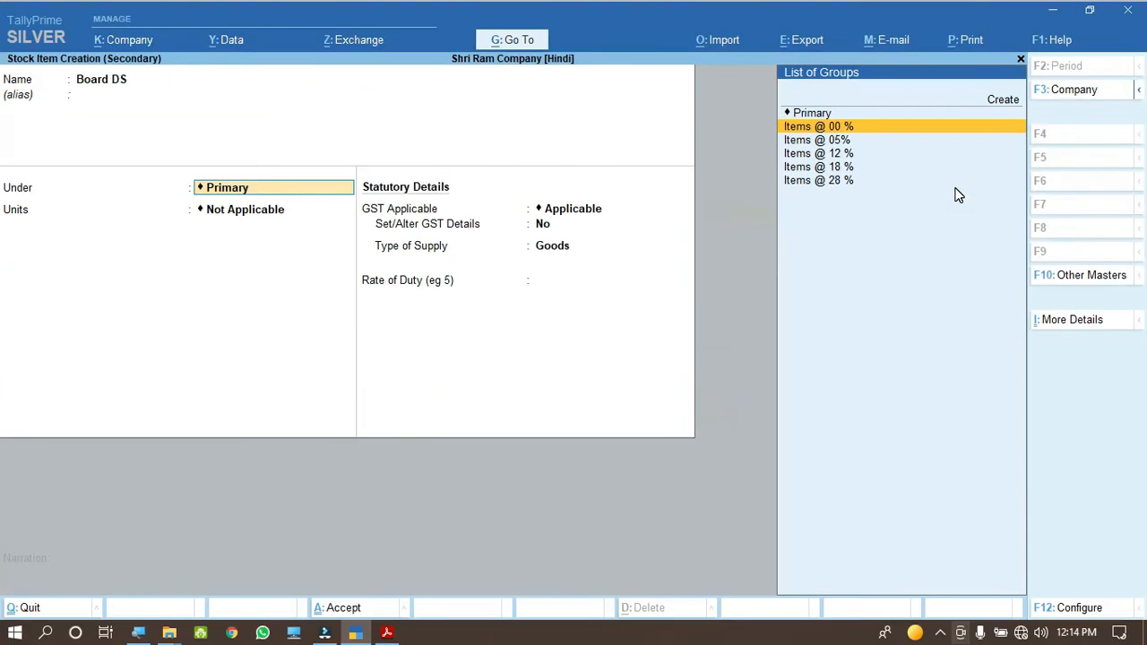
pyautogui.press('Return')
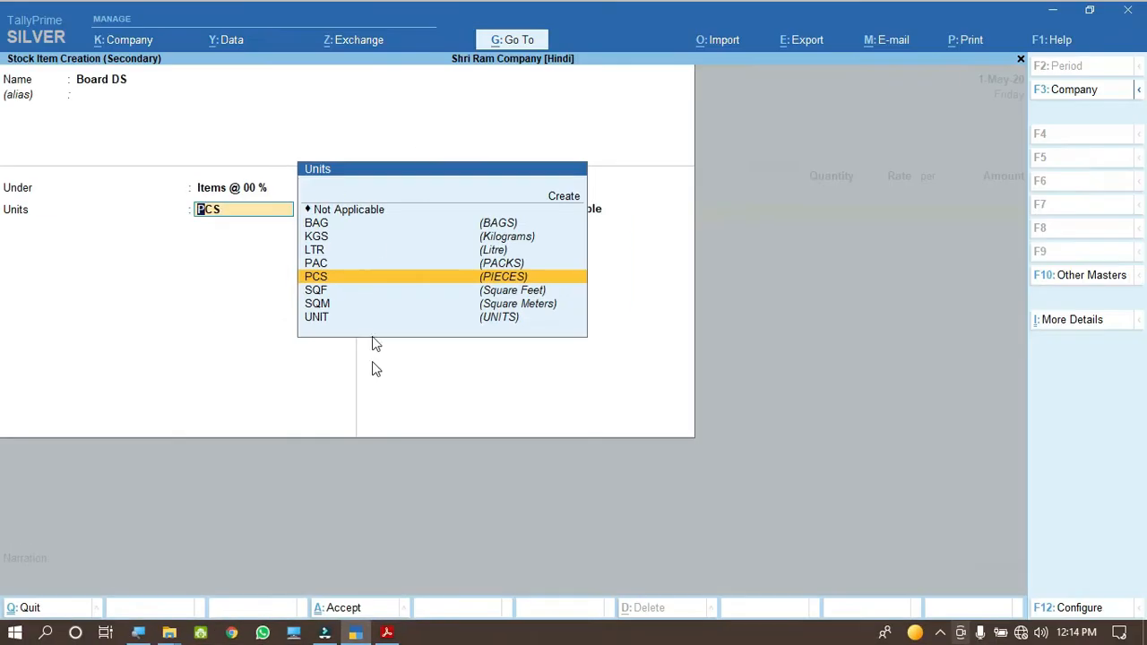
# Switch to the invoice PDF in Acrobat Reader and check the quantity units of both items on the first invoice.
pyautogui.click(387, 633)
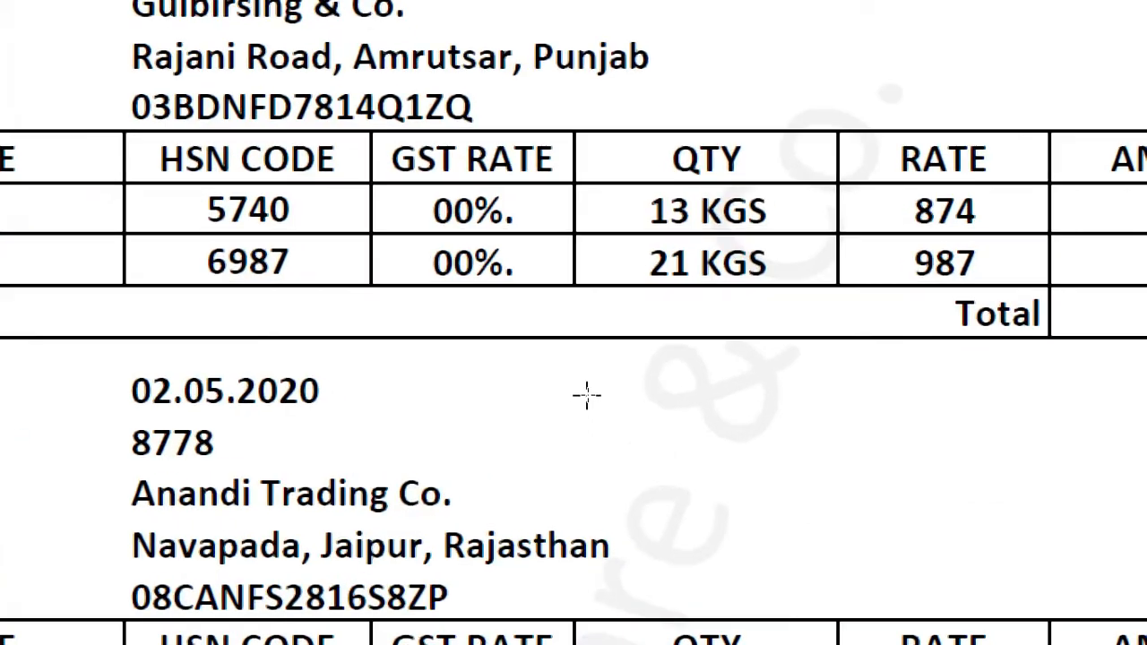
pyautogui.moveTo(700, 215); pyautogui.dragTo(787, 204)
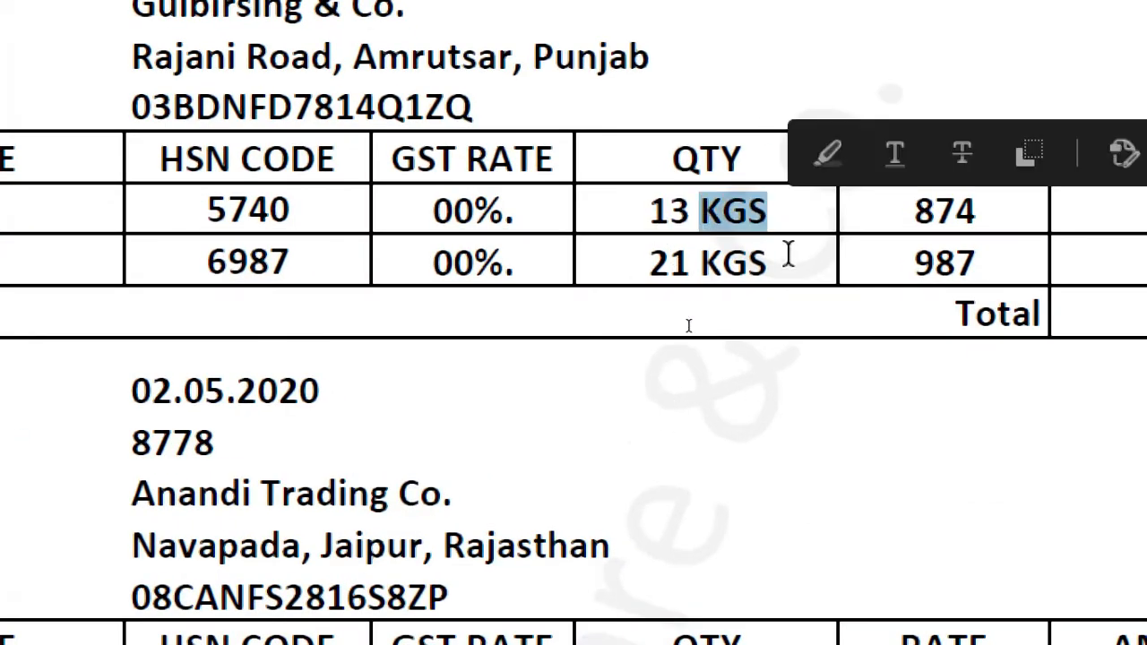
pyautogui.moveTo(704, 260); pyautogui.dragTo(763, 259)
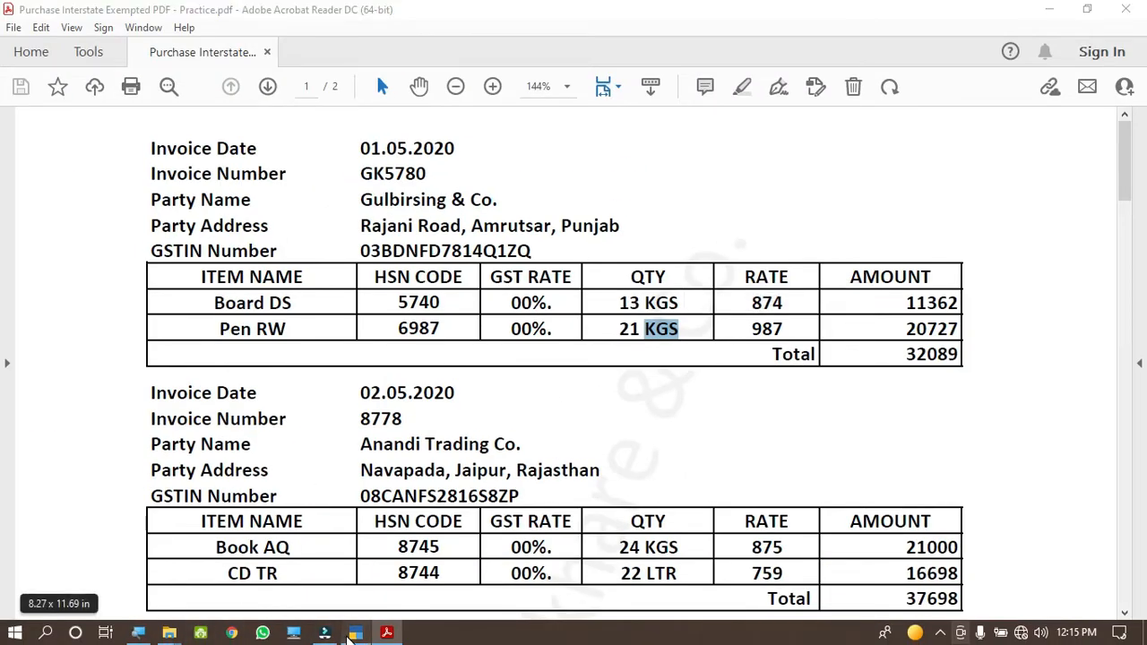
# Switch back to TallyPrime and set the Board DS stock item's unit to KGS.
pyautogui.click(355, 632)
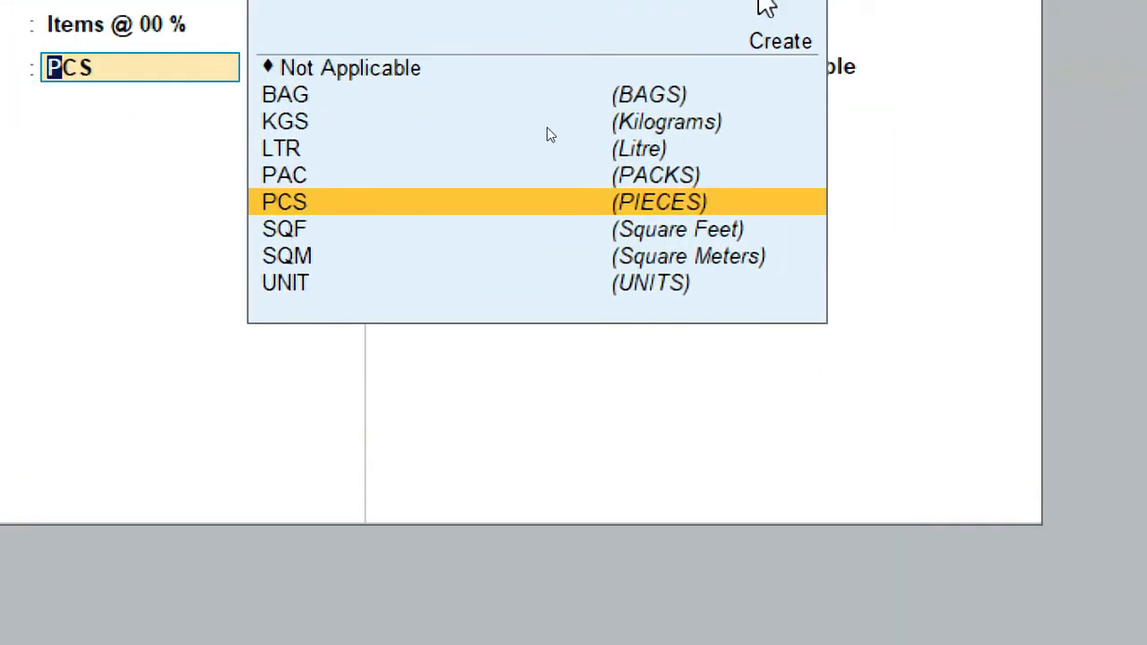
pyautogui.press('Up')
pyautogui.press('Up')
pyautogui.press('Up')
pyautogui.press('Up')
pyautogui.press('Up')
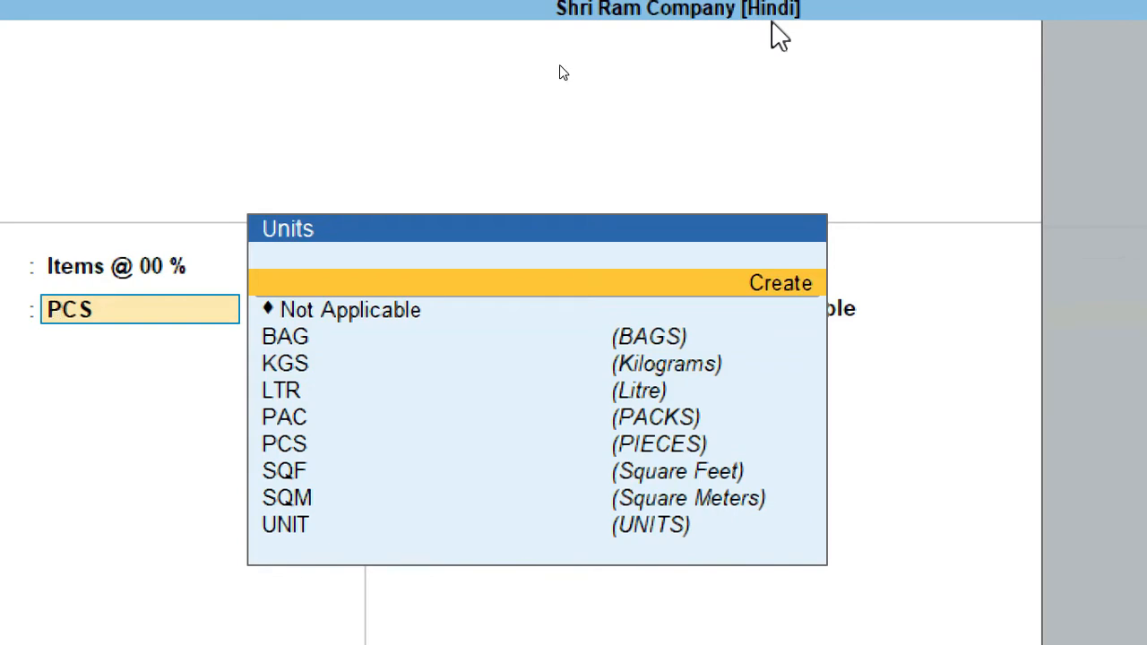
pyautogui.press('Down')
pyautogui.press('Down')
pyautogui.press('Down')
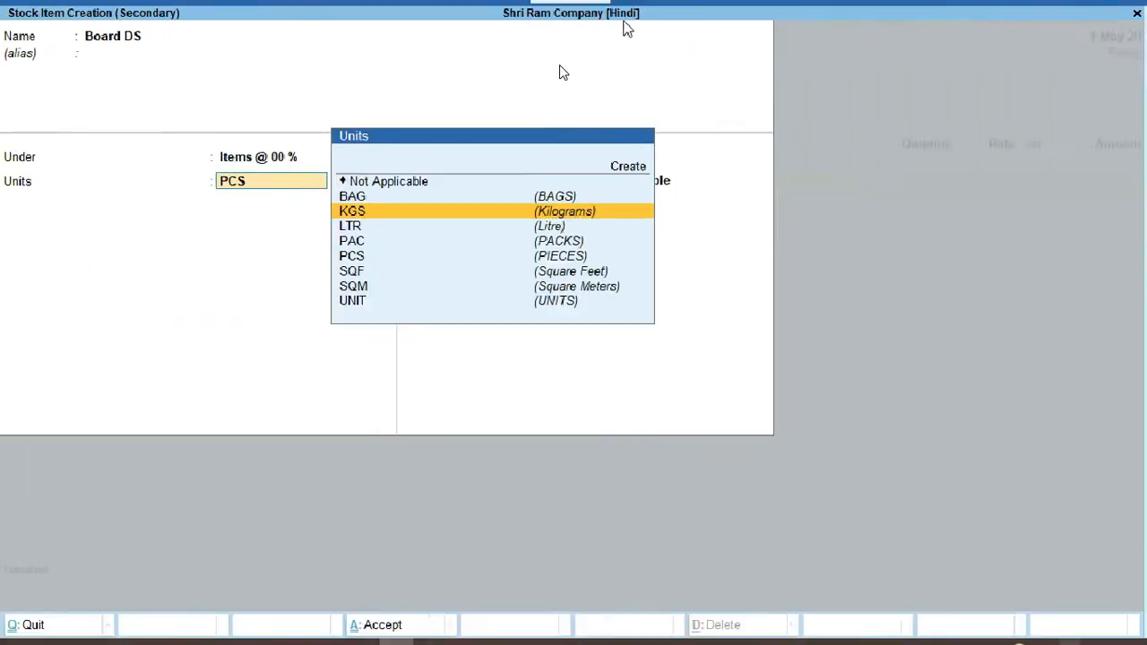
pyautogui.press('Return')
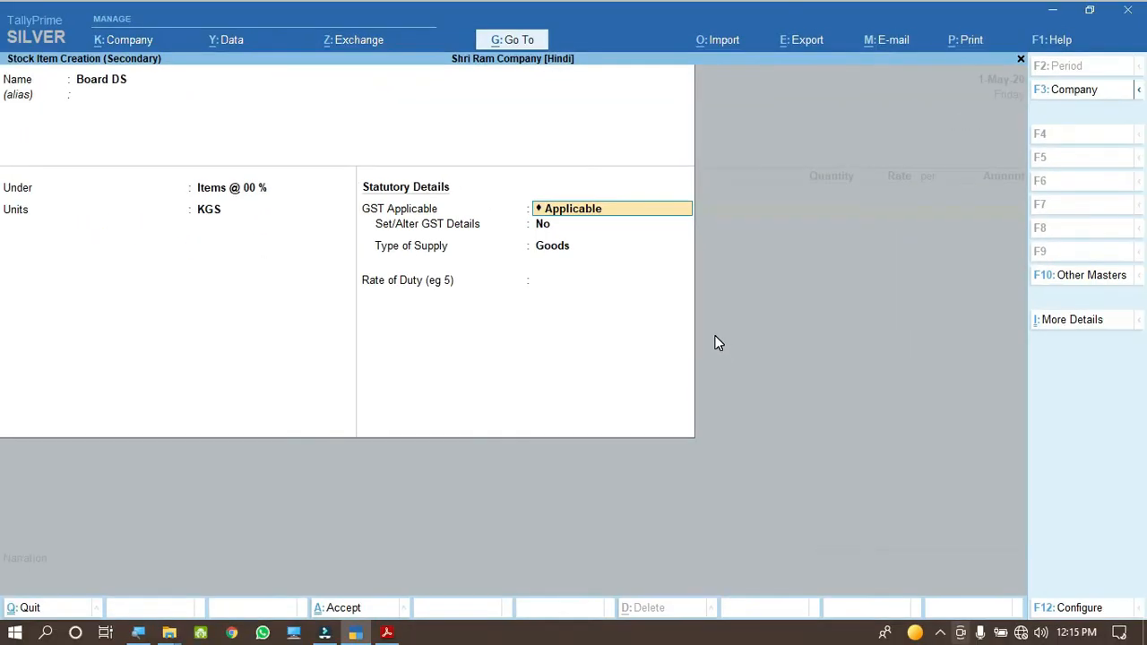
# Keep GST Applicable for Board DS and set Set/Alter GST Details to Yes to open its GST details.
pyautogui.press('Return')
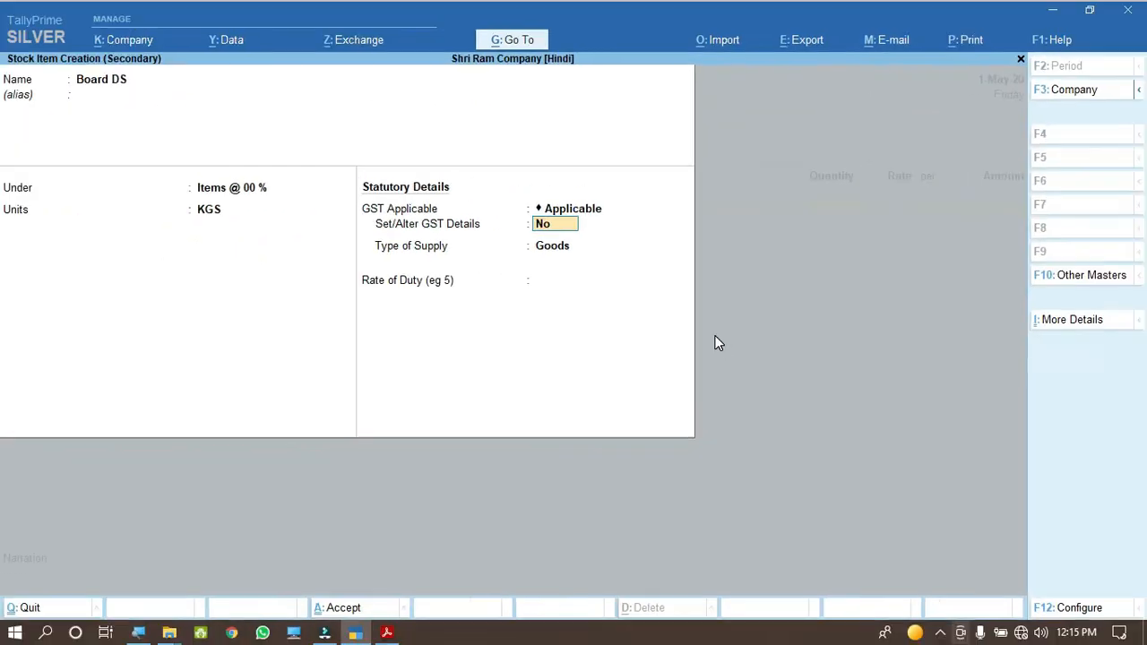
pyautogui.write('y')
pyautogui.press('Return')
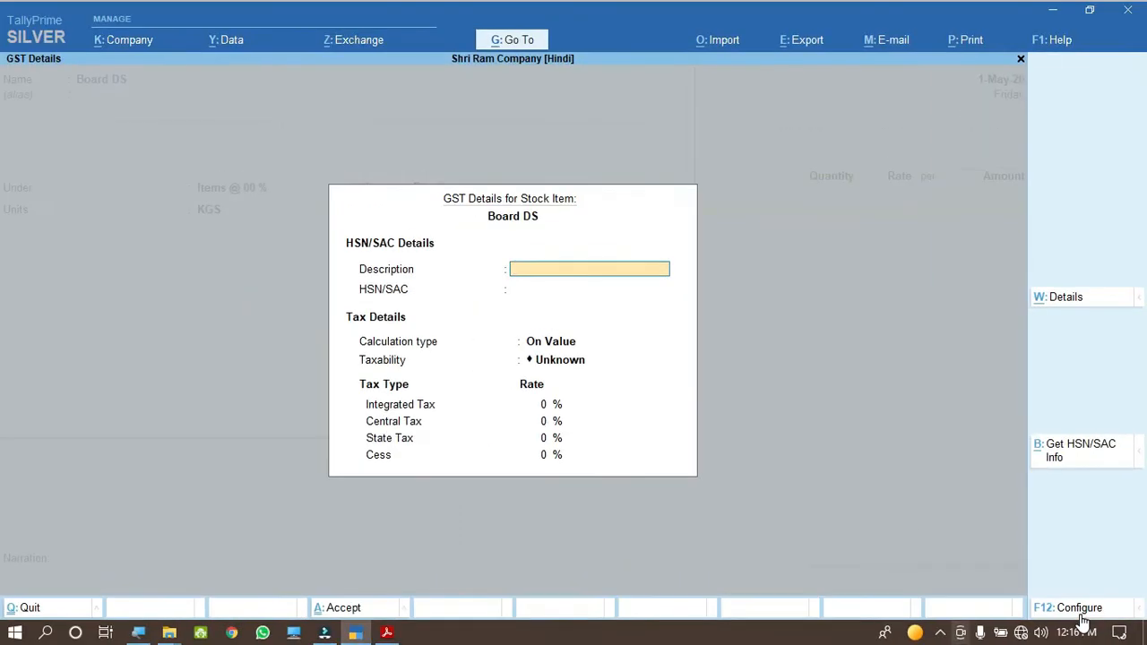
# Go through the GST details configuration, keeping HSN/SAC details and all GST tax types at Yes and the other options at No.
pyautogui.click(1080, 612)
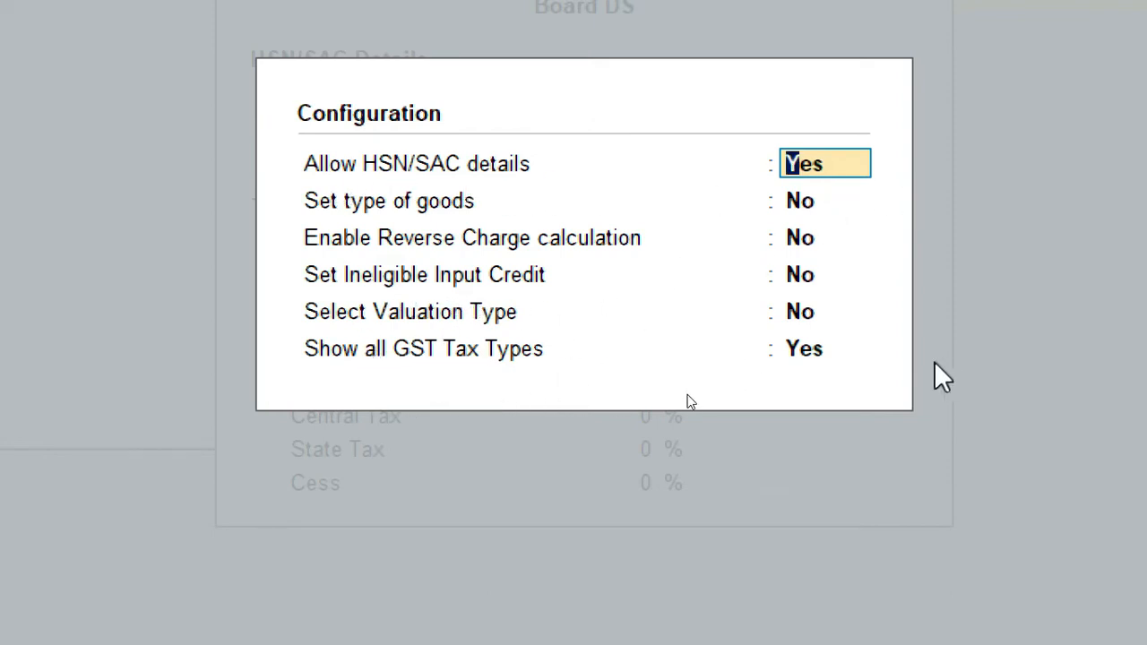
pyautogui.press('Return')
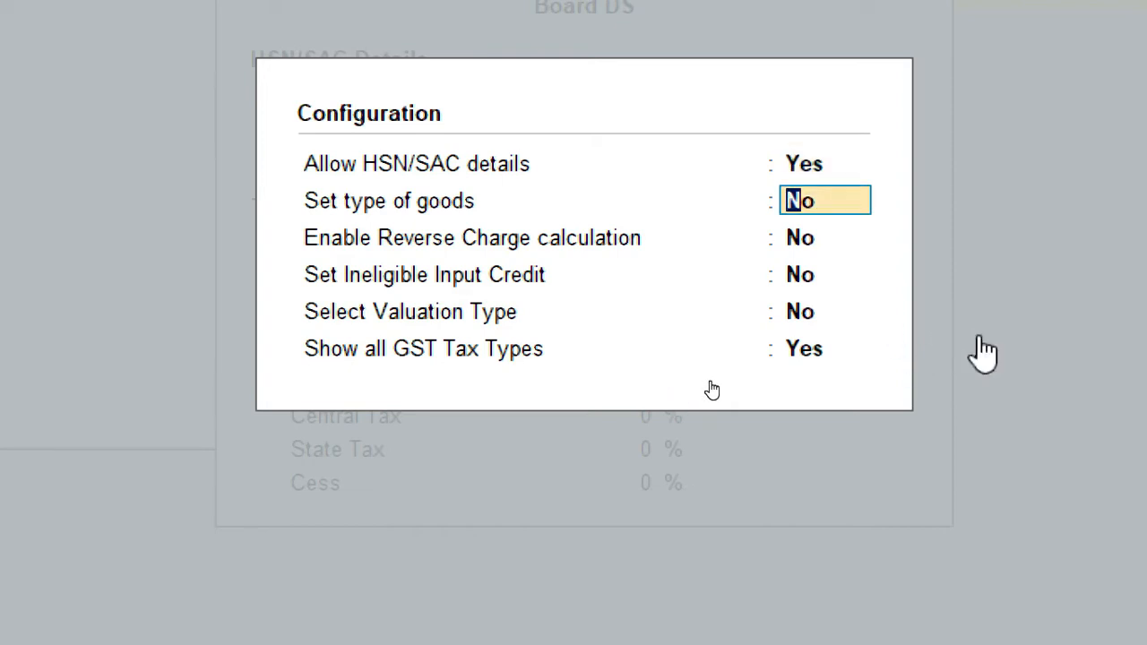
pyautogui.press('Return')
pyautogui.press('Return')
pyautogui.press('Return')
pyautogui.press('Return')
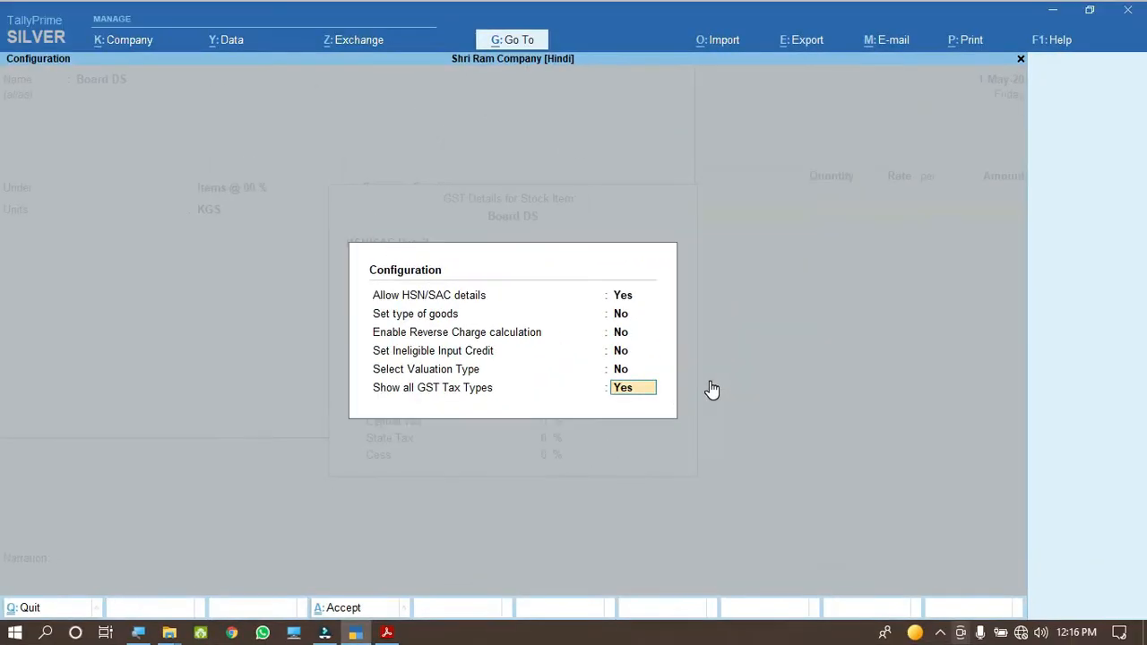
pyautogui.press('Return')
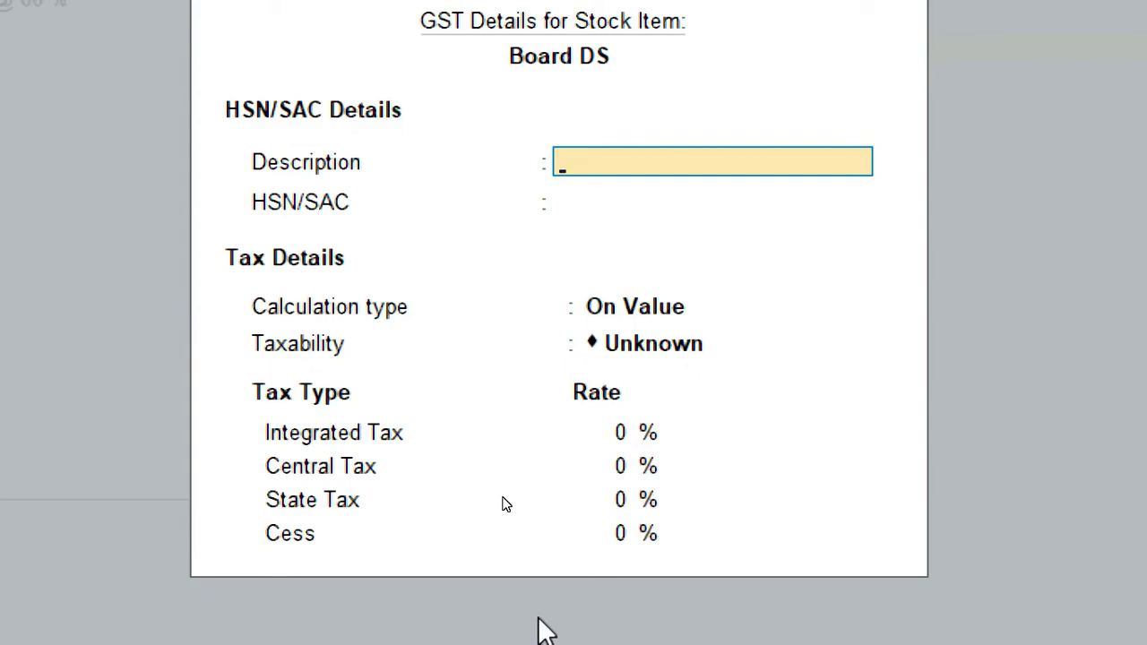
# Leave the HSN/SAC description blank and look up Board DS's HSN code and GST rate in the Acrobat Reader invoice PDF.
pyautogui.press('Return')
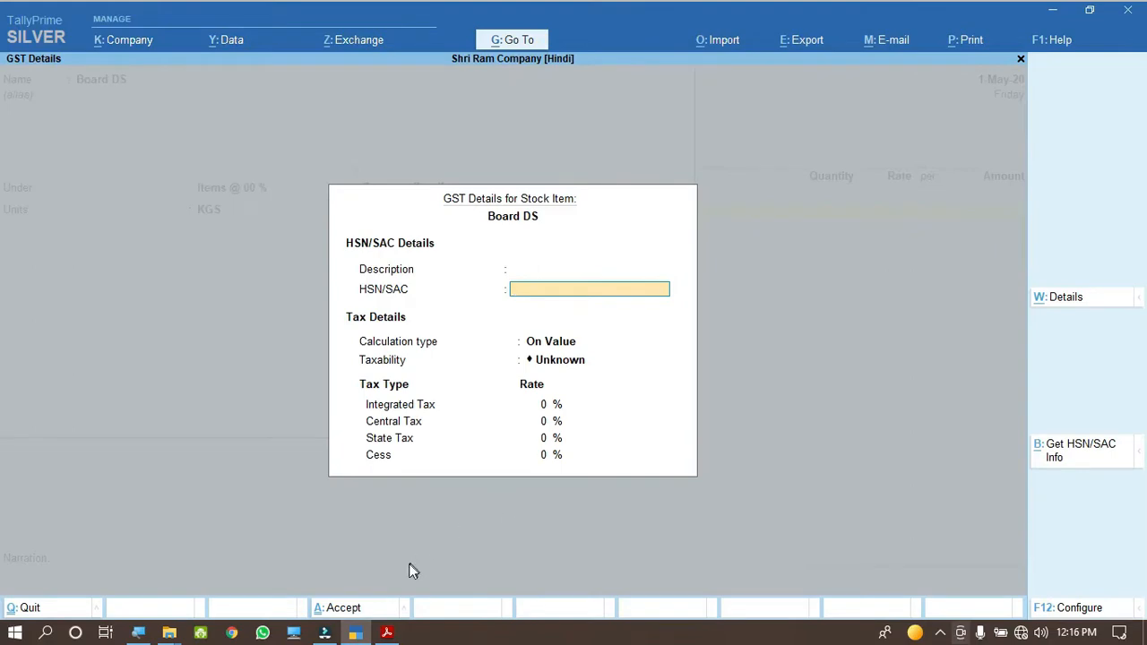
pyautogui.click(387, 634)
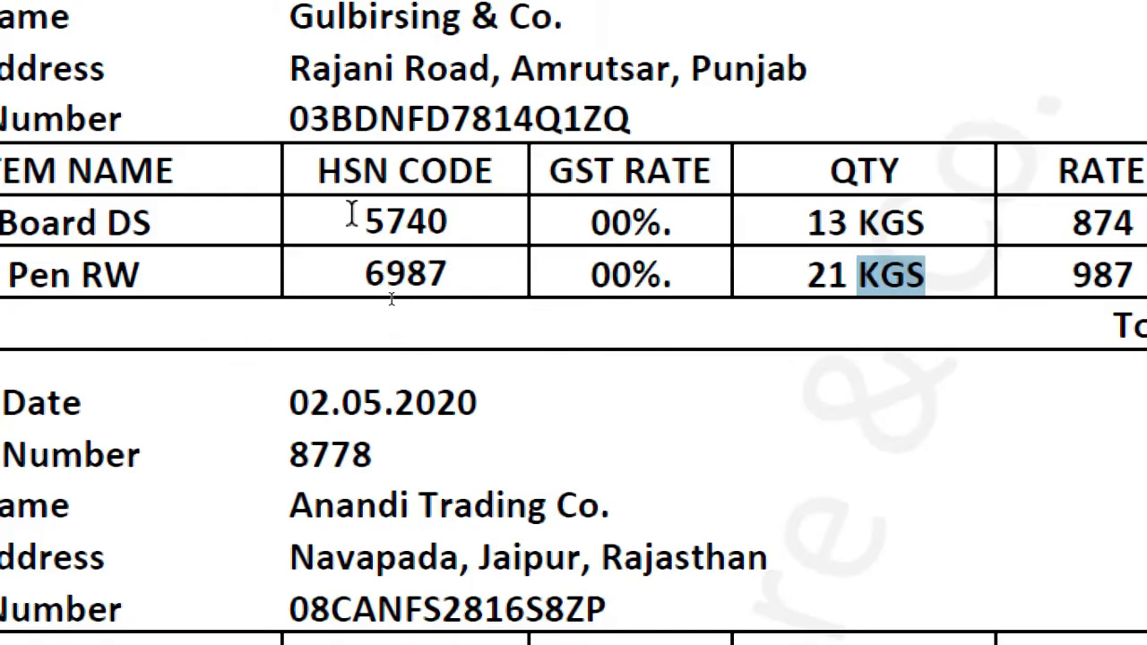
pyautogui.moveTo(391, 300); pyautogui.dragTo(447, 301)
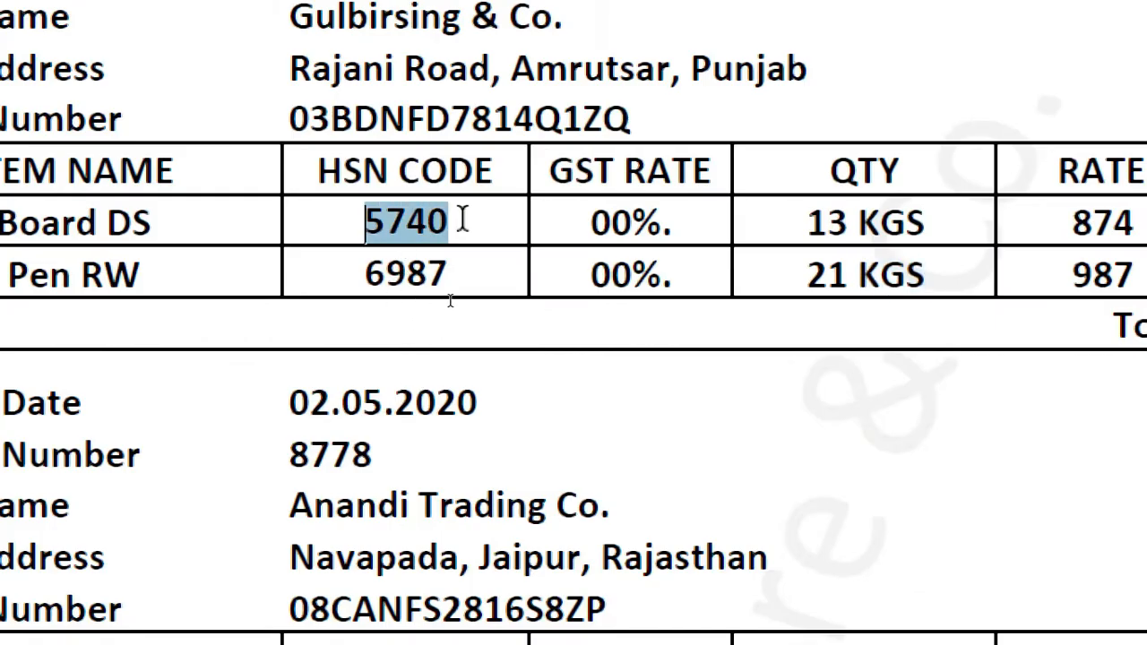
pyautogui.click(622, 224)
pyautogui.moveTo(587, 222); pyautogui.dragTo(667, 224)
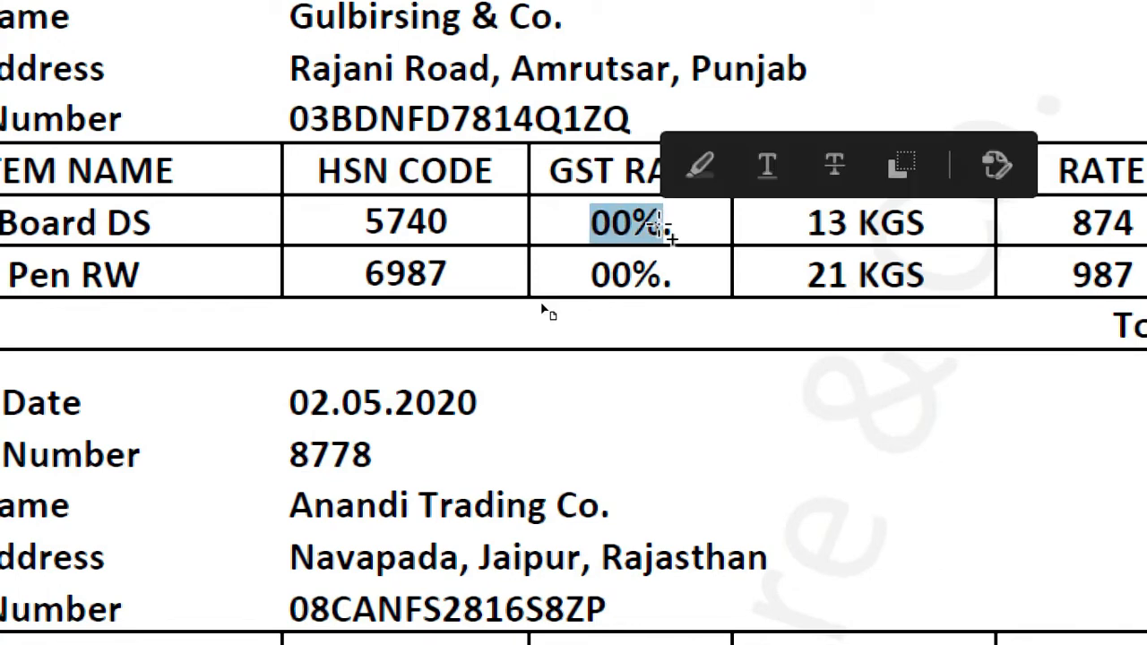
pyautogui.moveTo(368, 222); pyautogui.dragTo(454, 222)
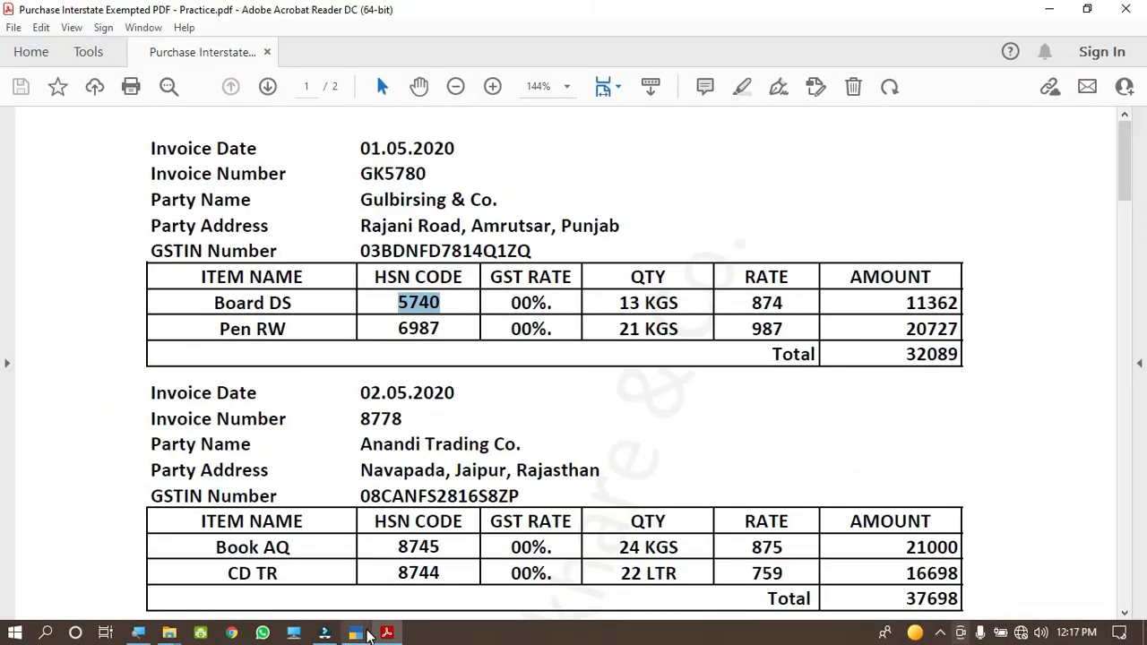
# Return to TallyPrime and enter 5740 as the HSN/SAC code for Board DS.
pyautogui.click(365, 633)
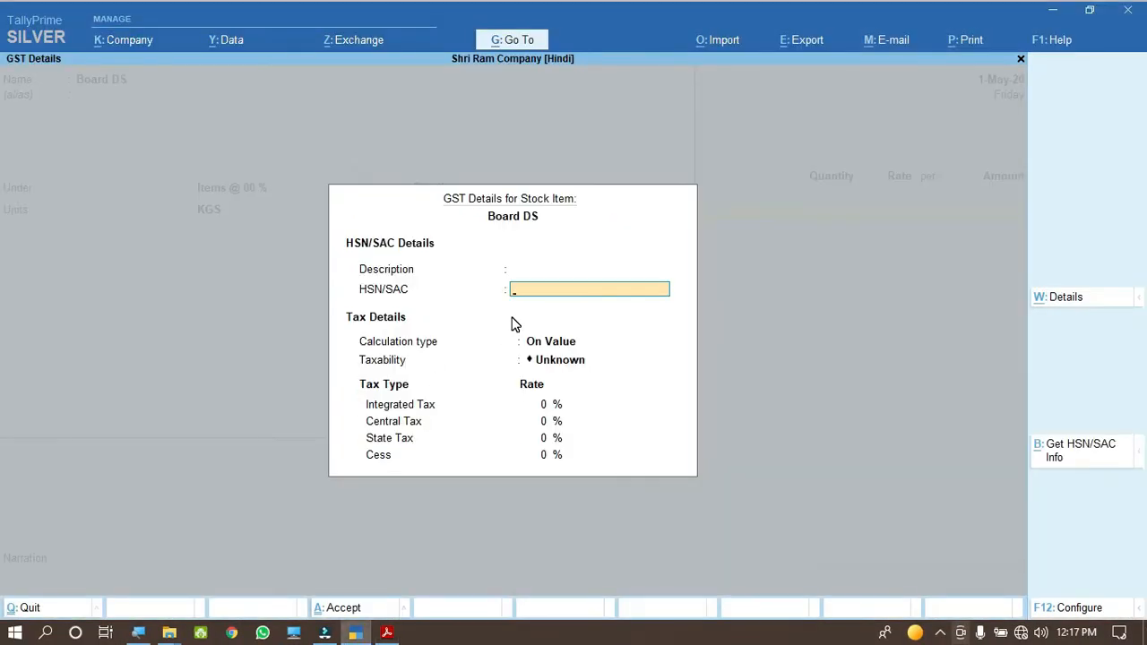
pyautogui.write('5740')
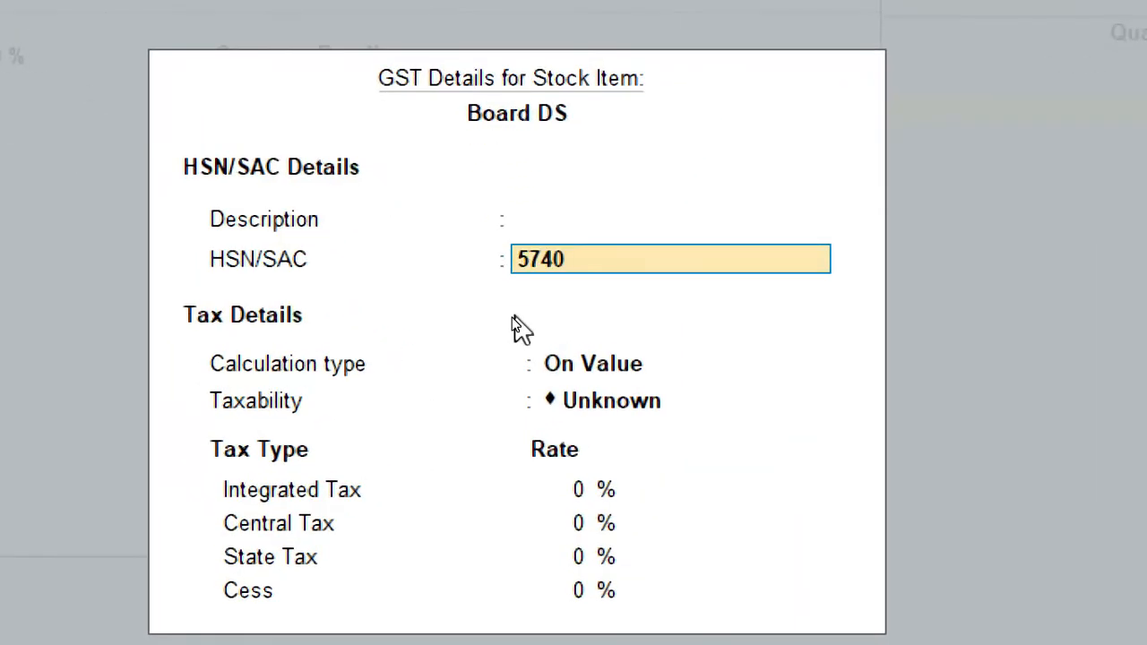
pyautogui.press('Return')
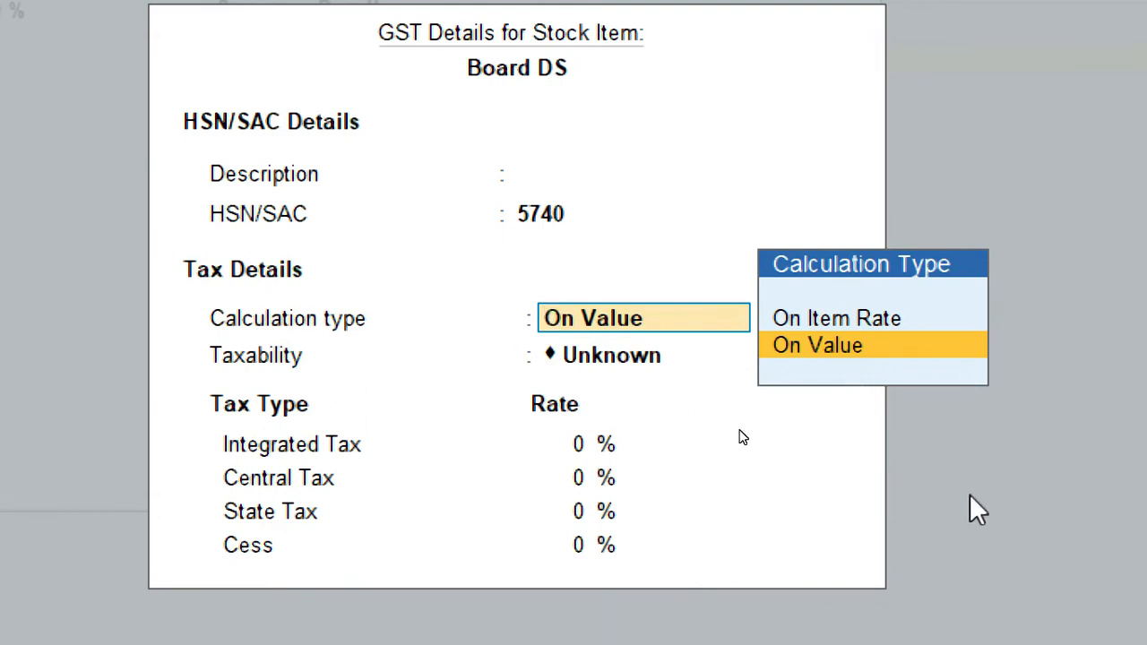
# Keep the calculation type On Value and set Board DS's taxability to Exempt, completing its GST details.
pyautogui.press('Return')
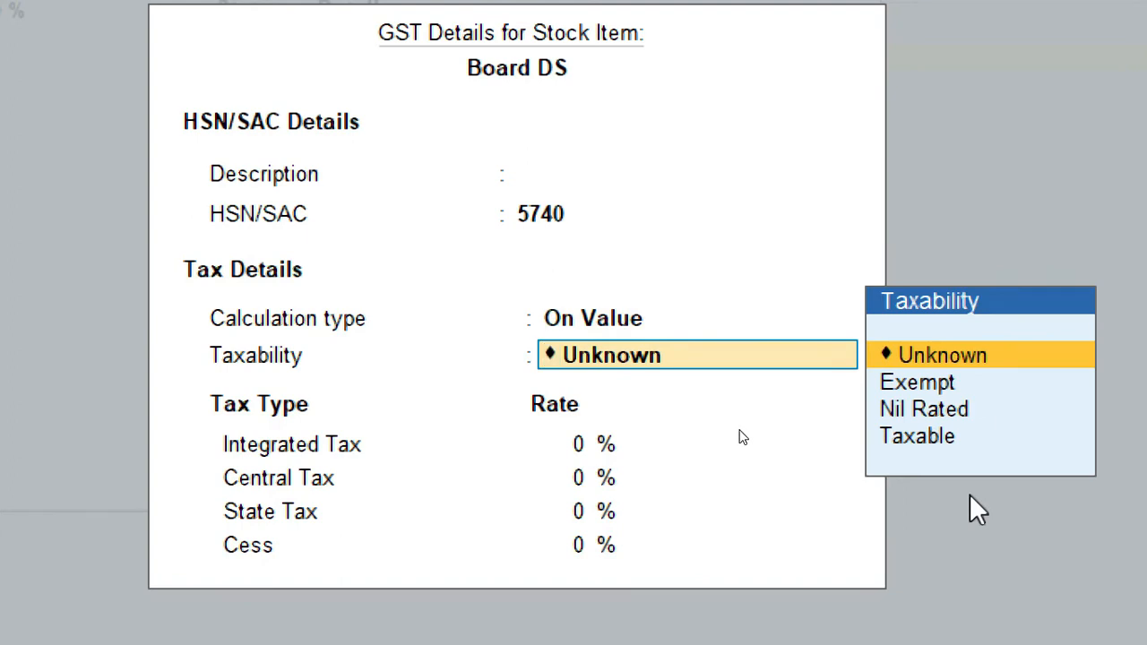
pyautogui.press('Down')
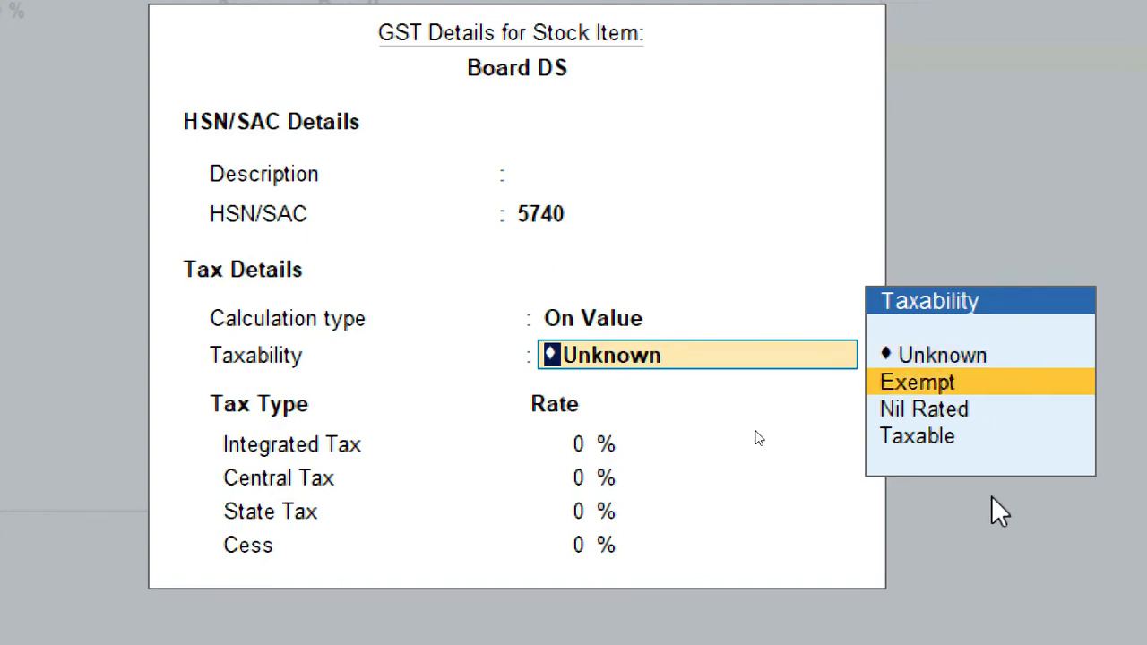
pyautogui.press('Down')
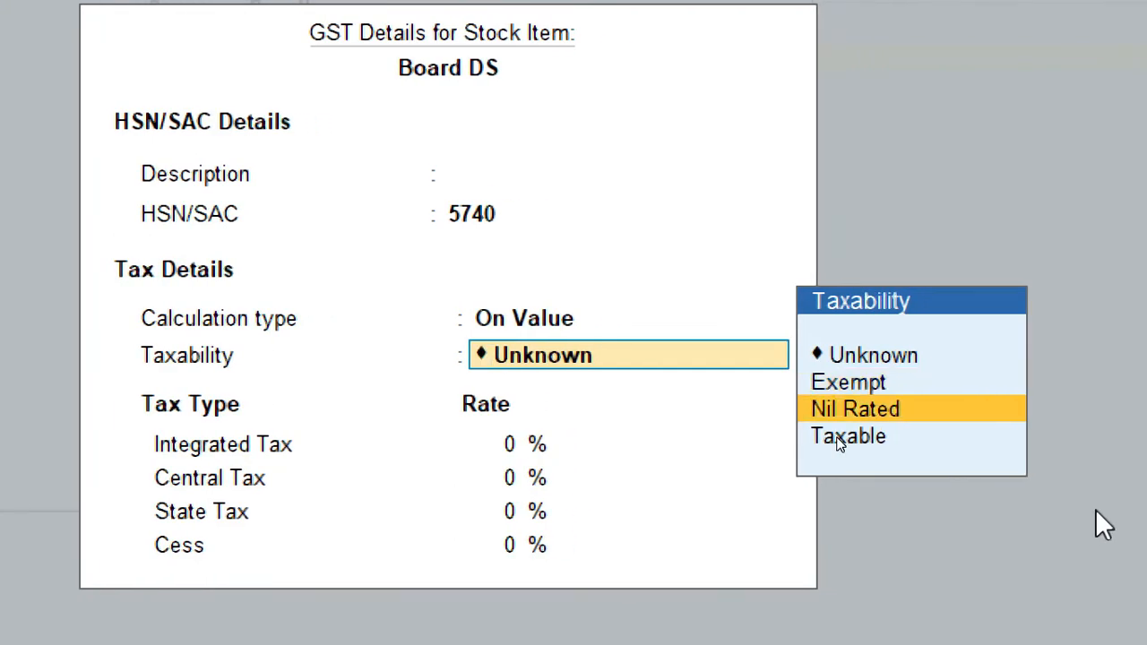
pyautogui.press('Down')
pyautogui.press('Up')
pyautogui.press('Up')
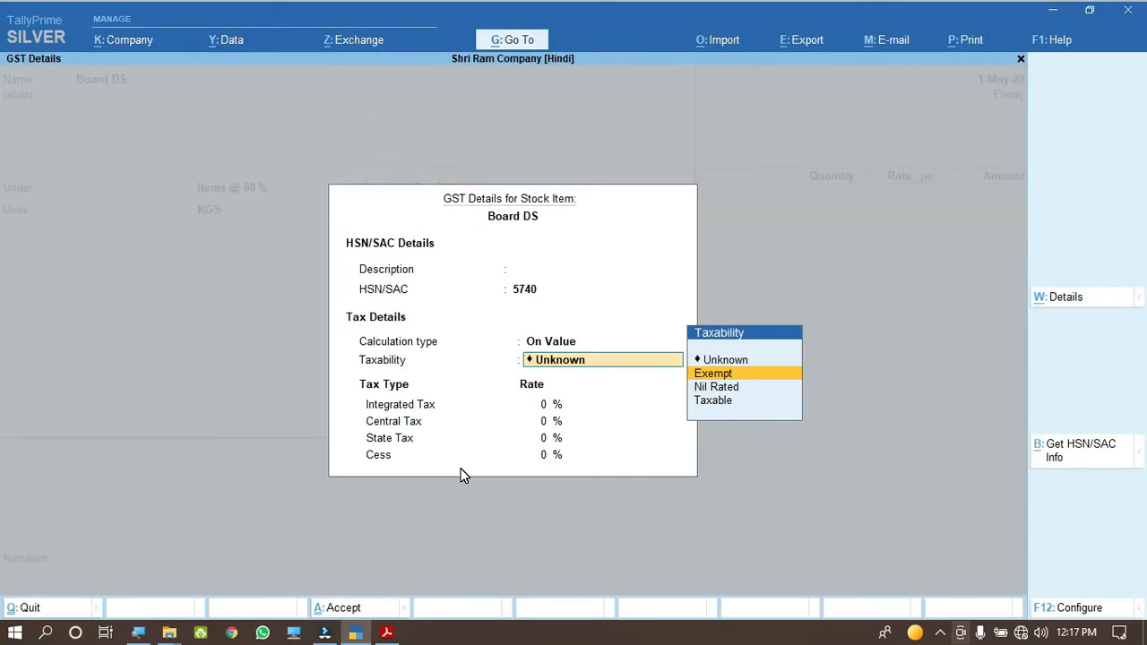
pyautogui.press('Return')
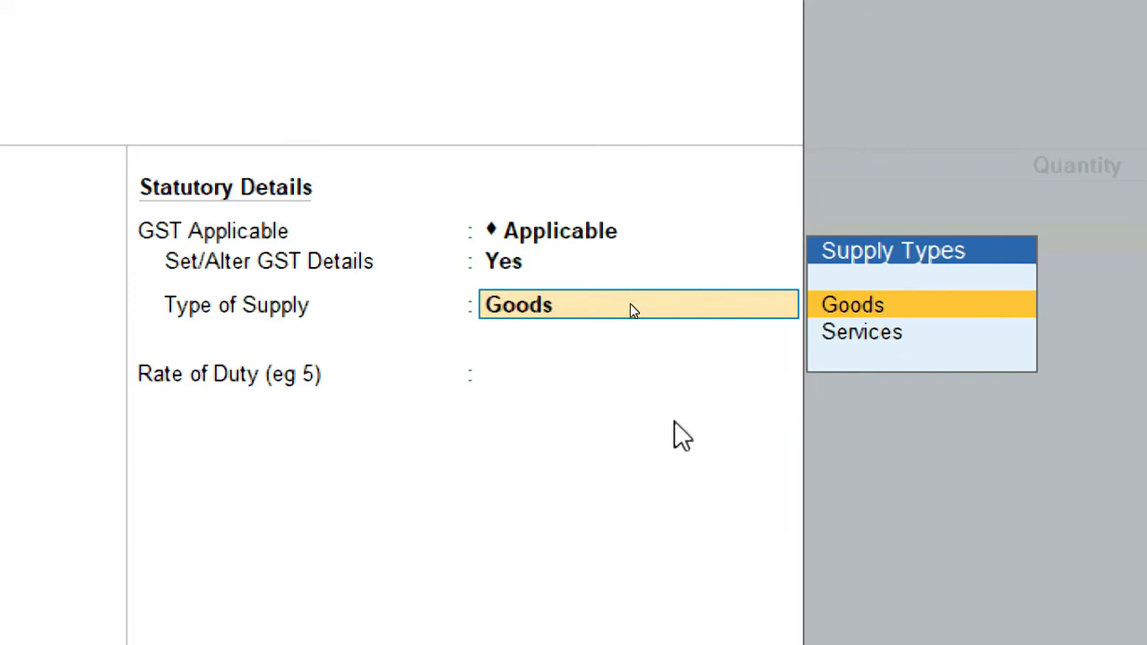
# Keep Goods as the type of supply and set the rate of duty to 0 for Board DS.
pyautogui.press('Return')
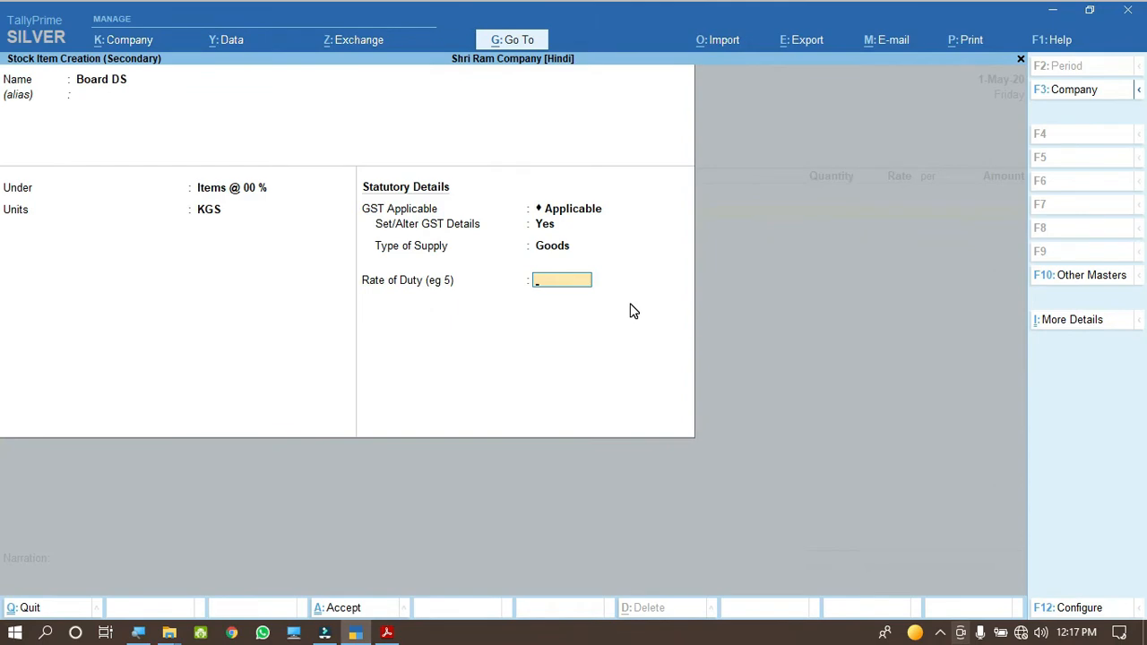
pyautogui.write('0')
pyautogui.press('Return')
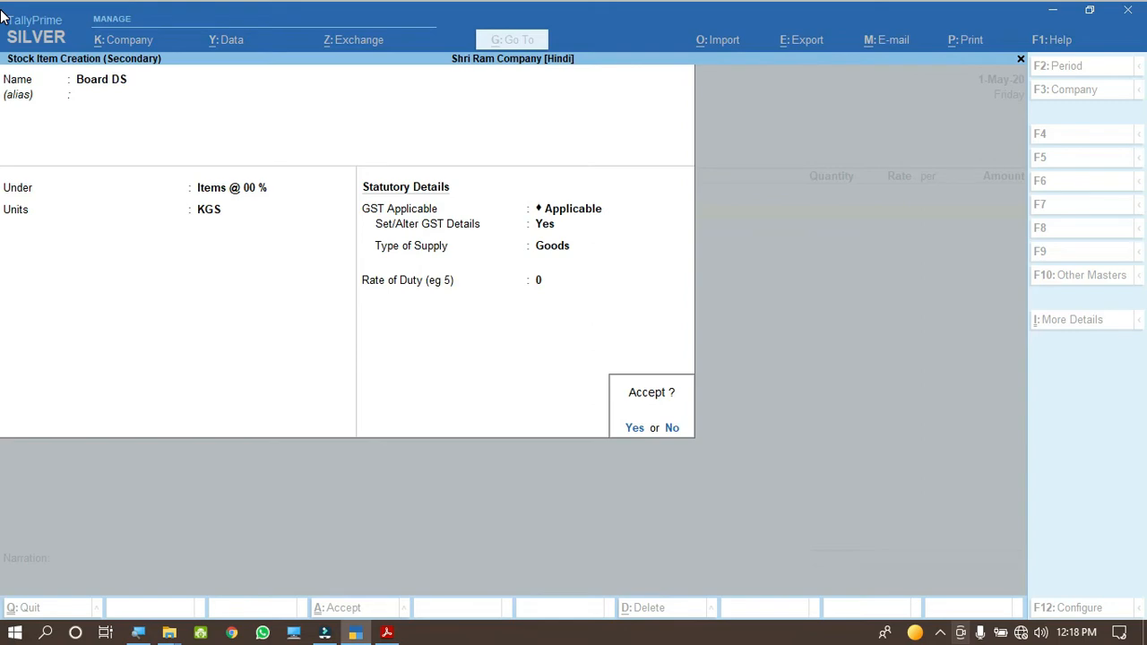
# Save the Board DS stock item and copy its rate of 874 from the Acrobat Reader invoice PDF.
pyautogui.press('Return')
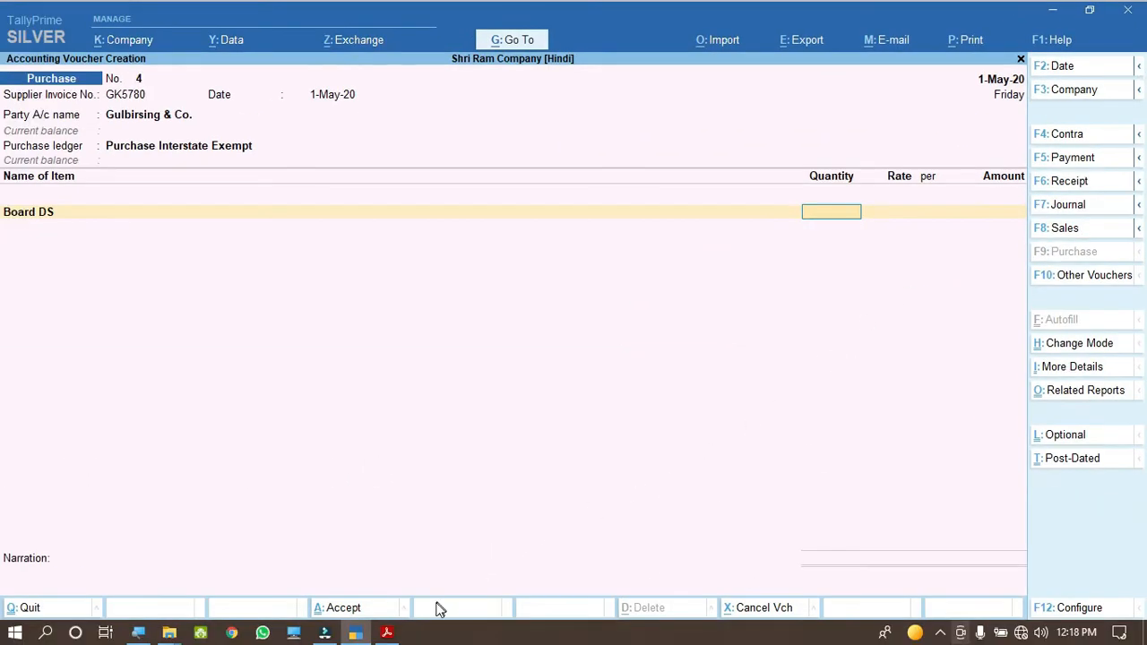
pyautogui.click(387, 633)
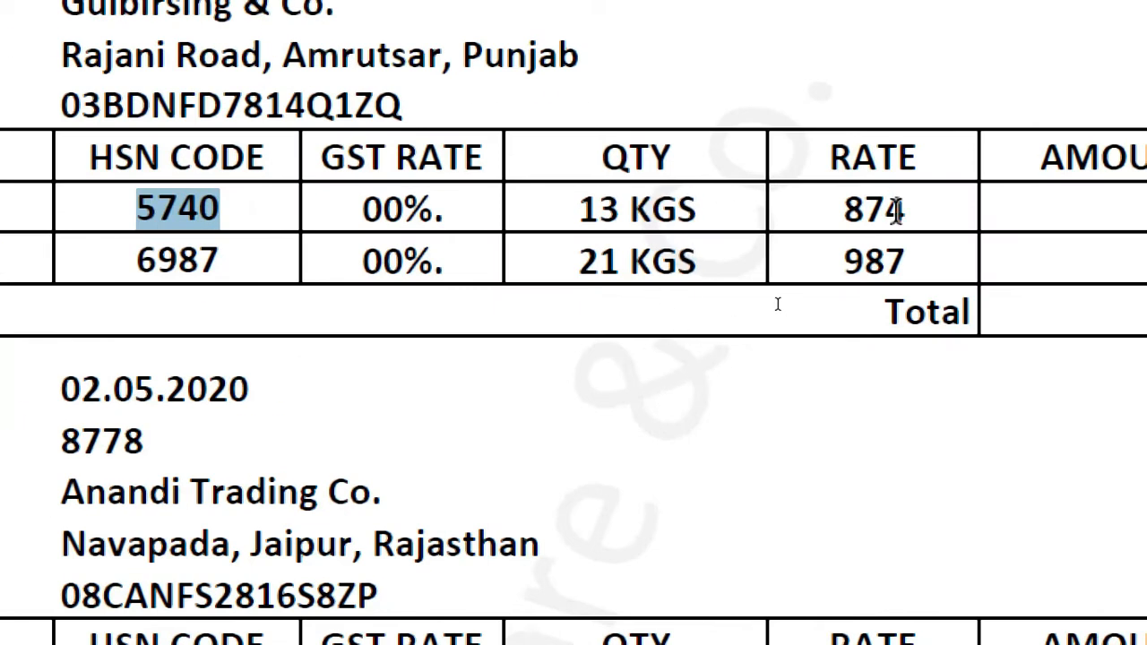
pyautogui.moveTo(842, 208); pyautogui.dragTo(925, 207)
pyautogui.hotkey('ctrl', 'c')
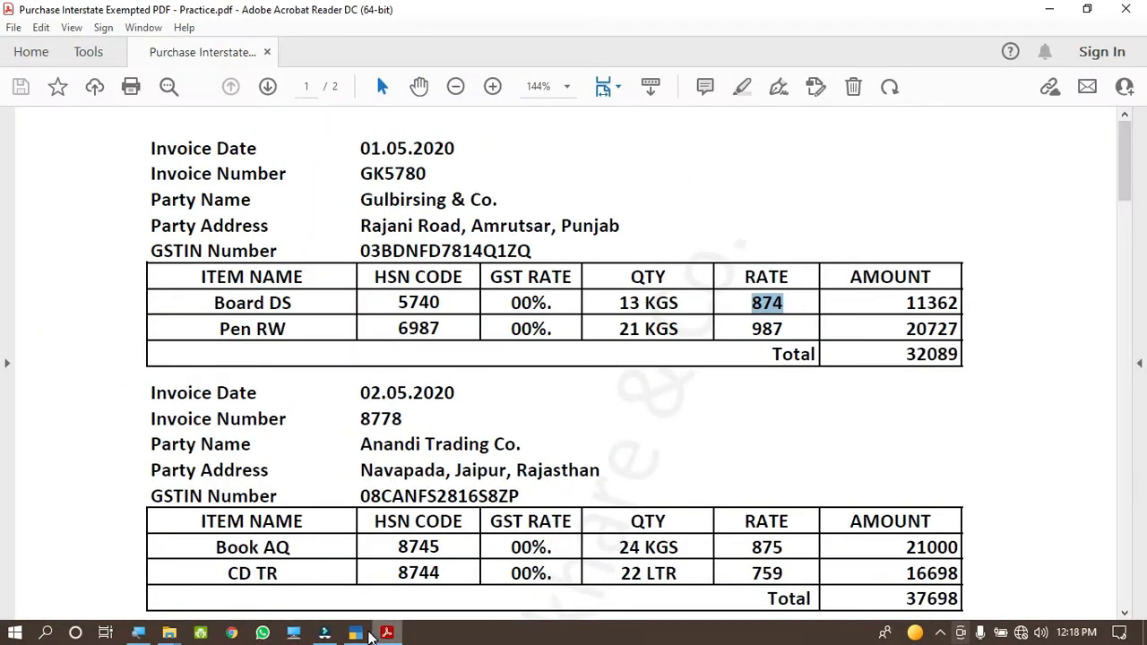
# Return to TallyPrime and enter a quantity of 13 KGS at a rate of 874 per KGS for Board DS.
pyautogui.click(363, 633)
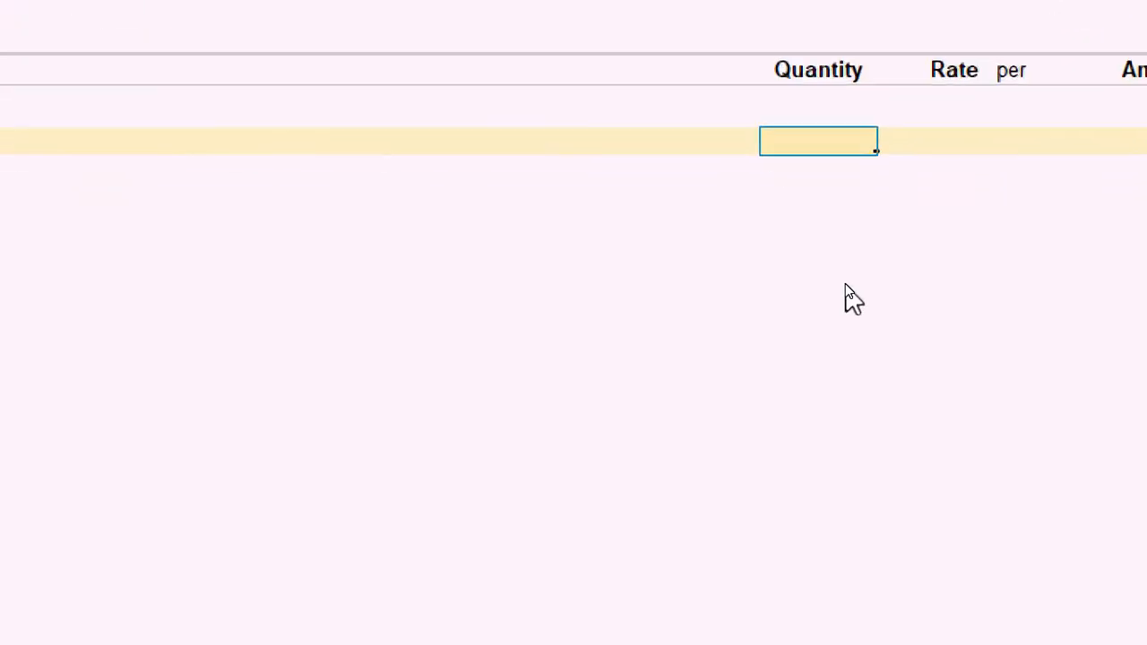
pyautogui.write('13')
pyautogui.press('Return')
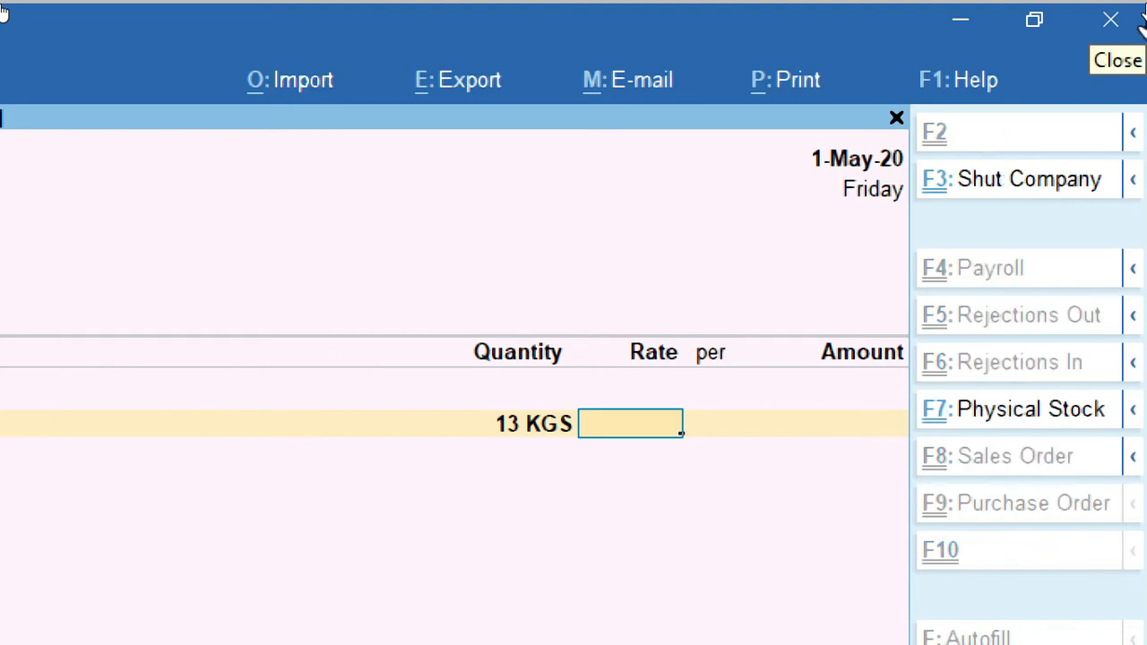
pyautogui.hotkey('ctrl', 'v')
pyautogui.press('Return')
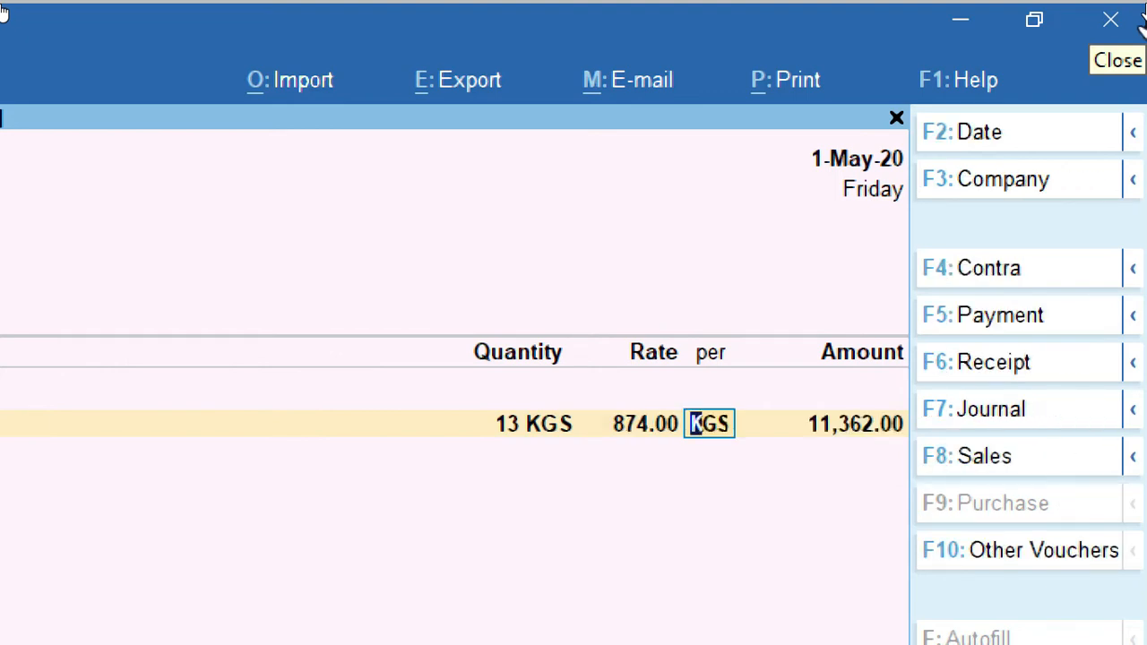
pyautogui.press('Return')
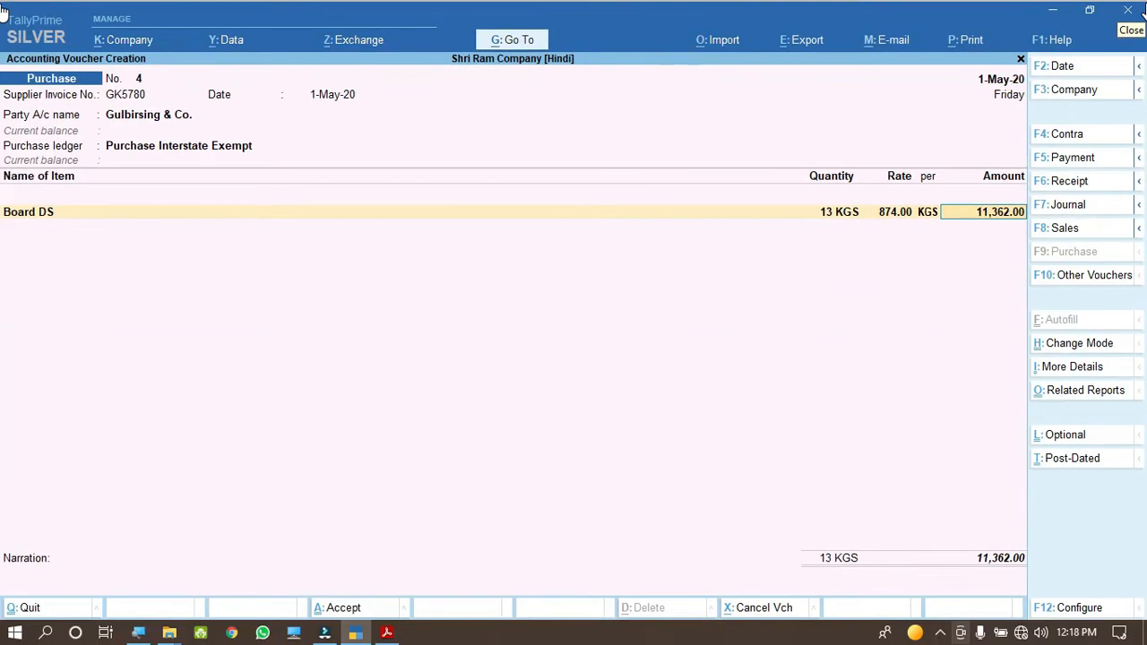
# Check Board DS's amount against the invoice PDF and accept it in the TallyPrime voucher line.
pyautogui.click(387, 633)
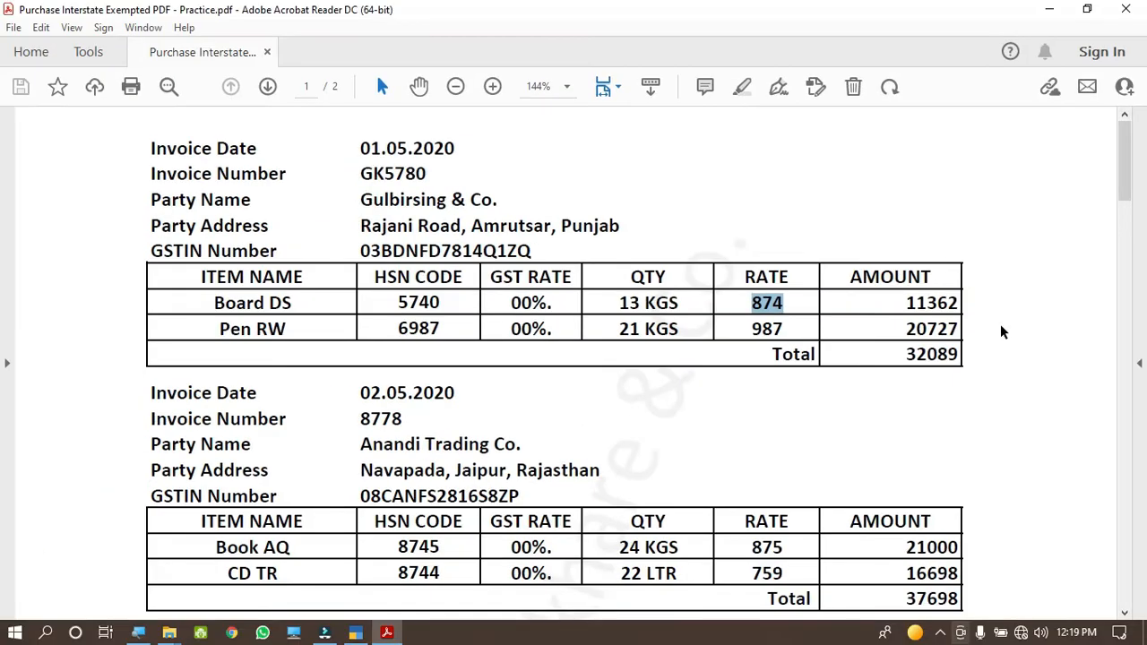
pyautogui.click(356, 633)
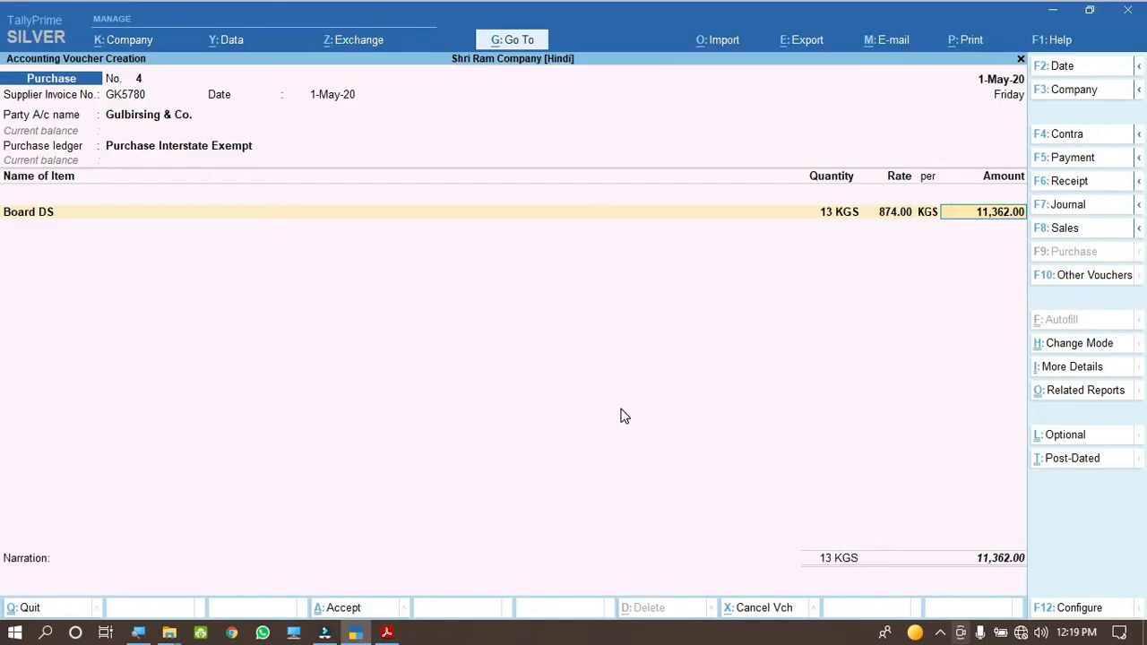
pyautogui.press('Return')
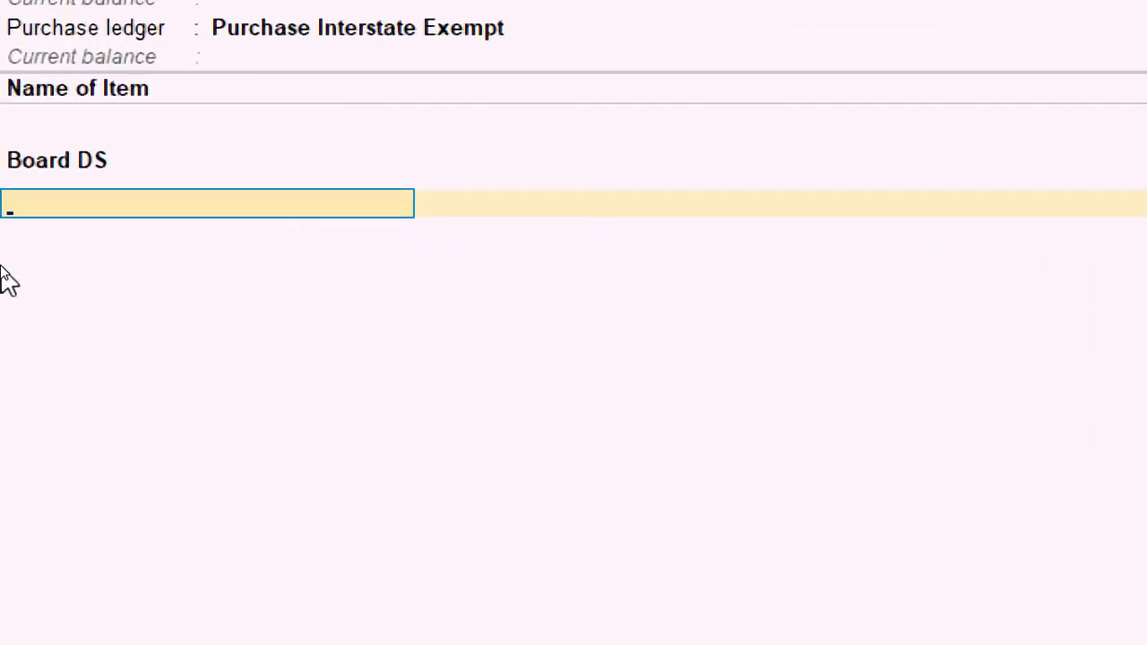
# Copy the item name Pen RW from the Acrobat Reader invoice and start a new TallyPrime stock item with that name.
pyautogui.click(387, 633)
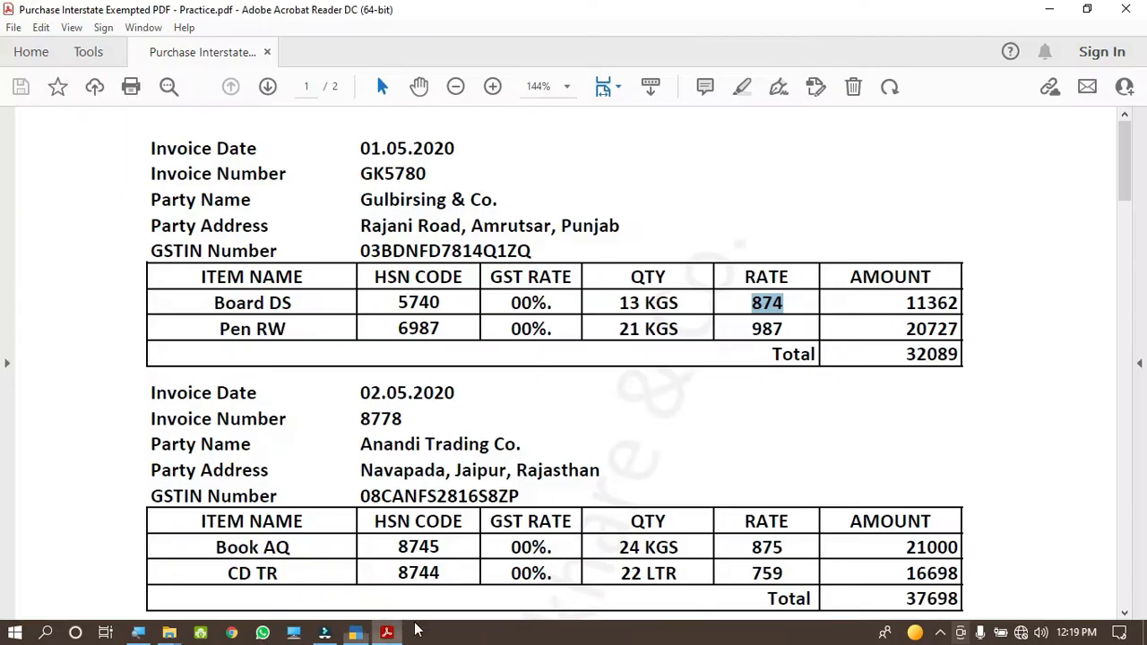
pyautogui.moveTo(217, 328); pyautogui.dragTo(286, 333)
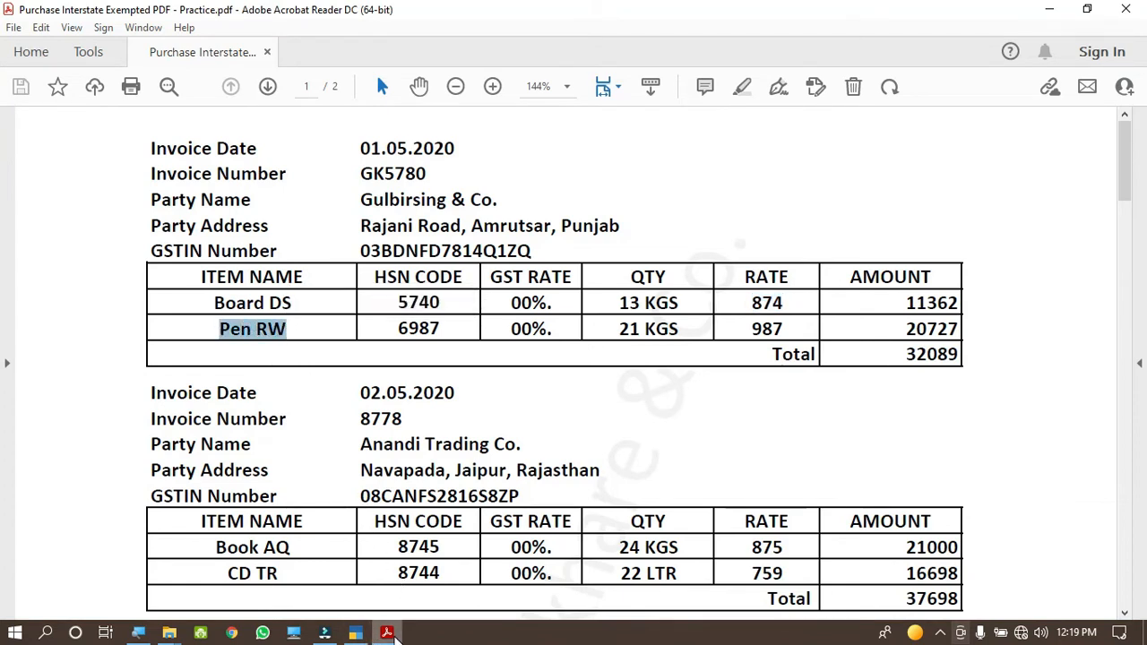
pyautogui.click(386, 633)
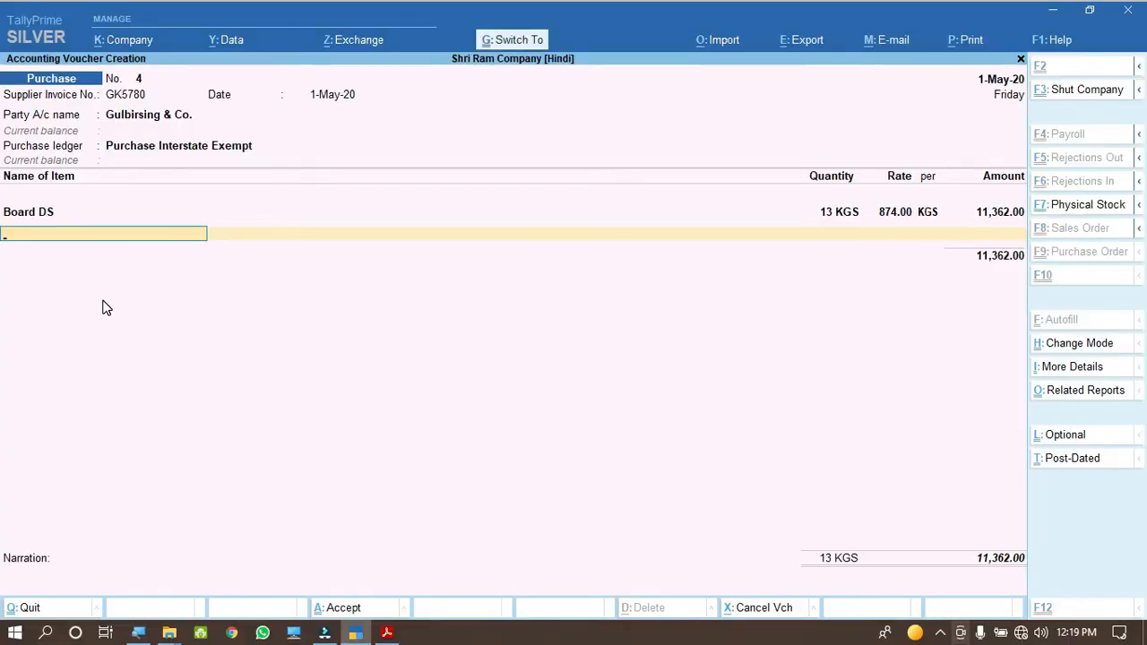
pyautogui.hotkey('ctrl', 'v')
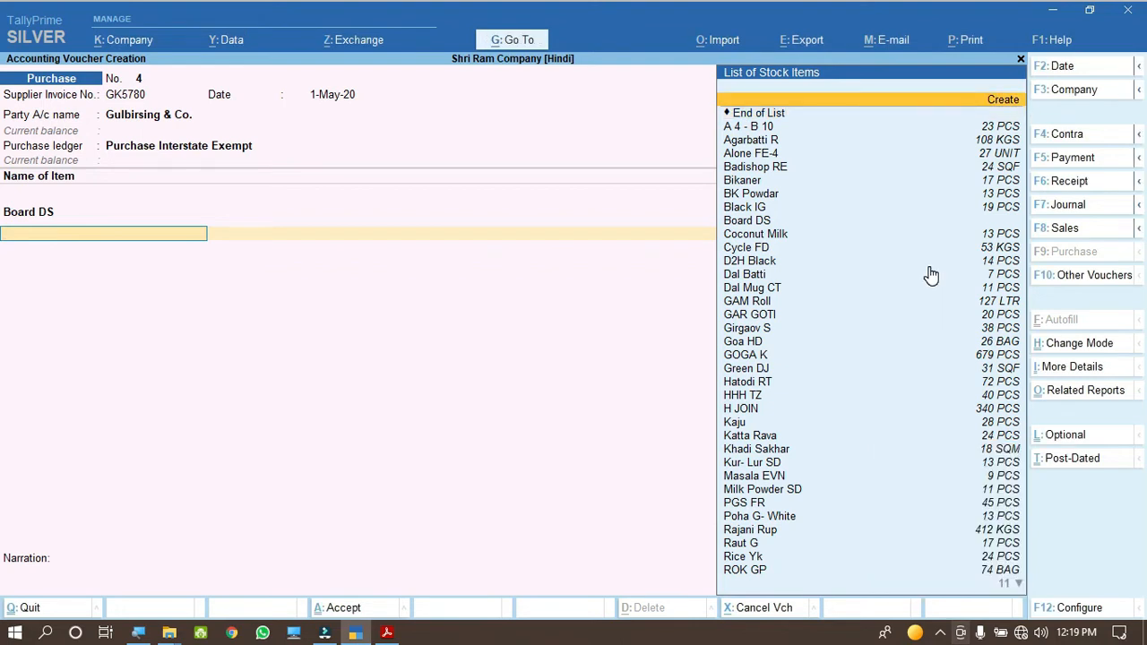
pyautogui.press('Return')
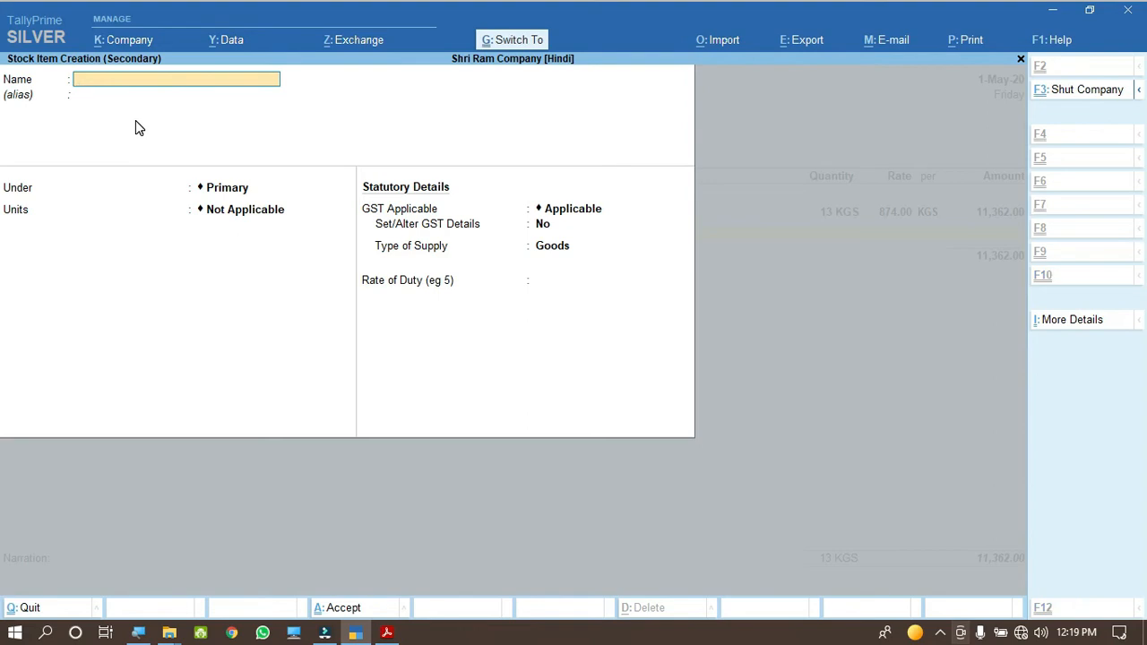
pyautogui.write('Pen RW')
pyautogui.press('Return')
pyautogui.press('Return')
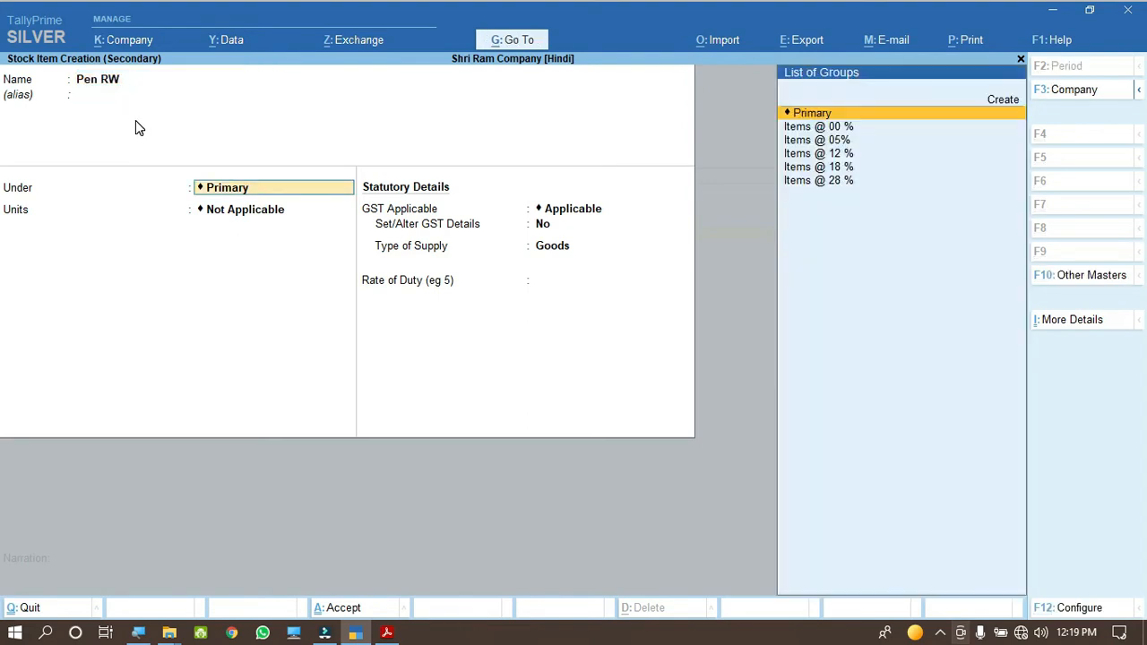
# Place Pen RW under the group Items @ 00 % and set its unit to KGS after checking the invoice PDF.
pyautogui.press('Down')
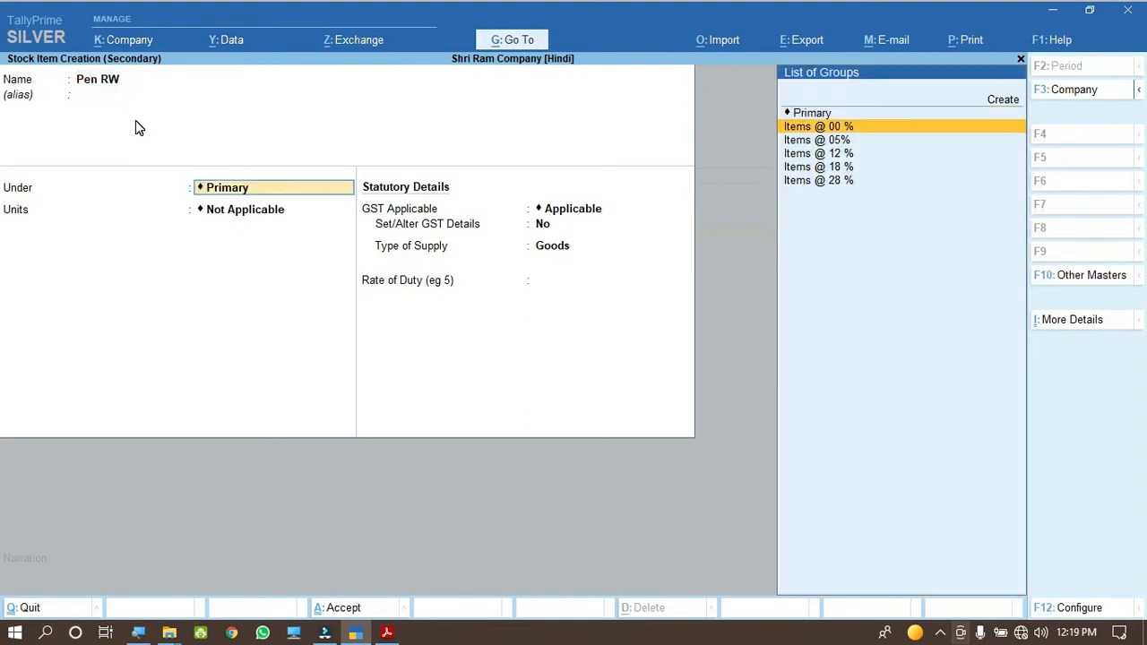
pyautogui.press('Return')
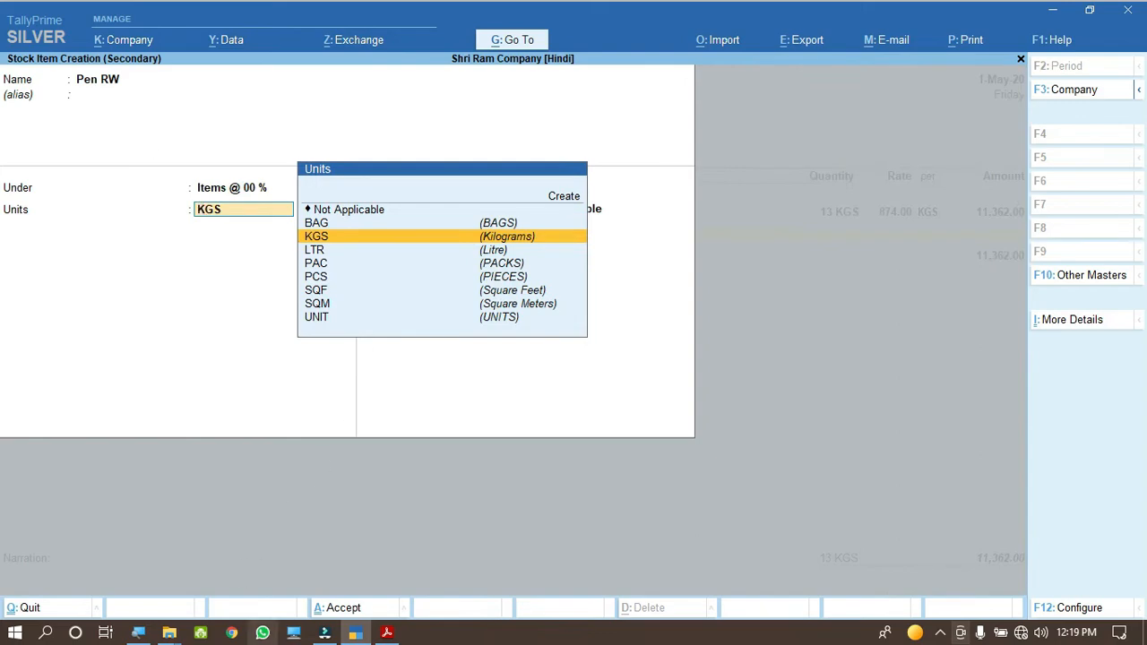
pyautogui.click(387, 634)
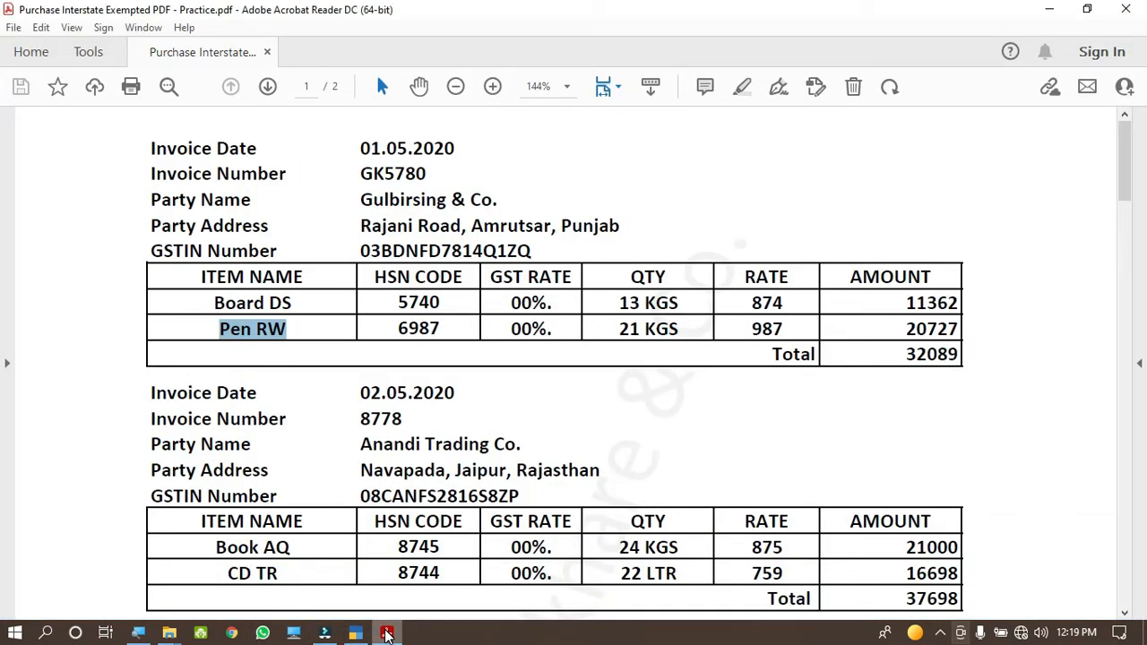
pyautogui.click(355, 633)
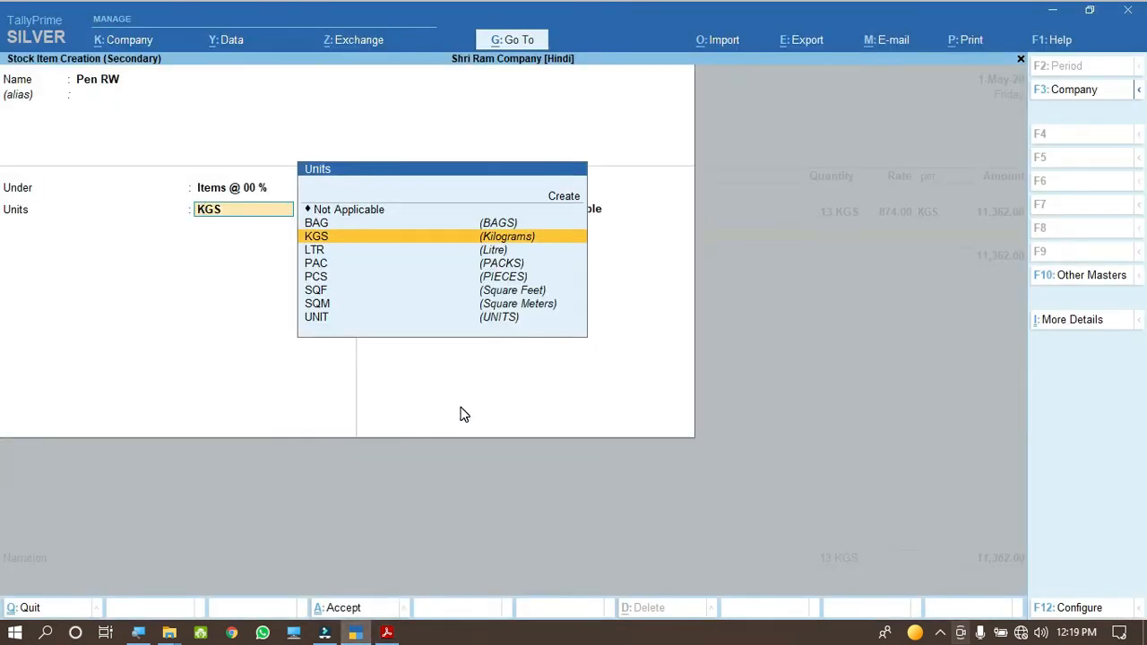
pyautogui.press('Return')
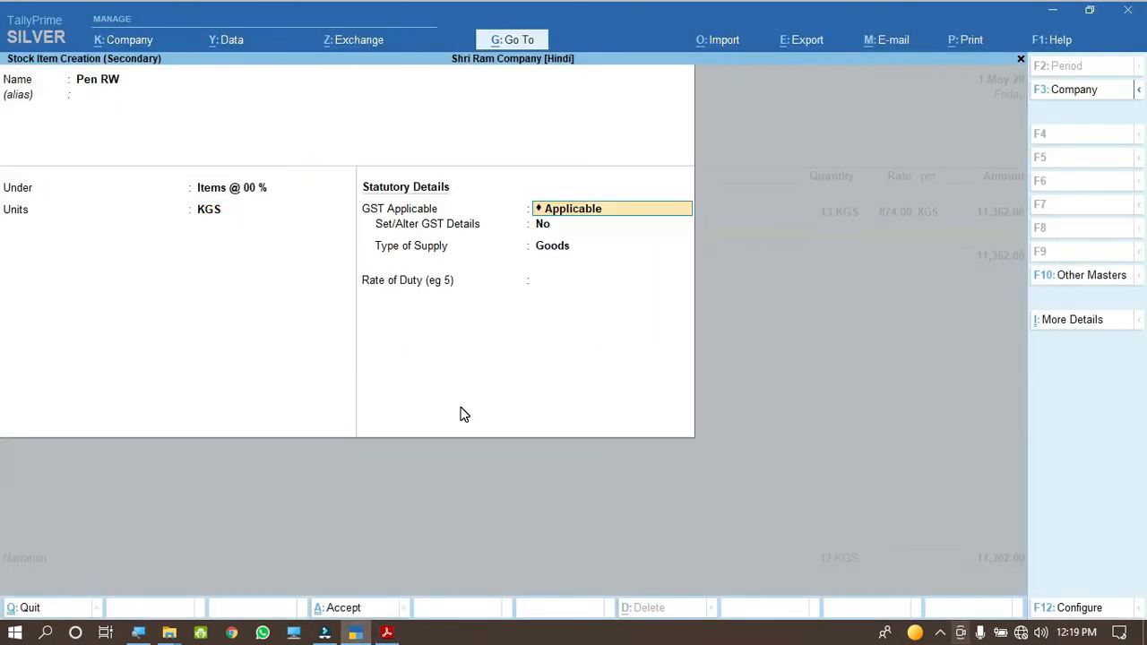
# Keep GST applicable for Pen RW, open its GST details and leave the HSN/SAC description blank.
pyautogui.press('Return')
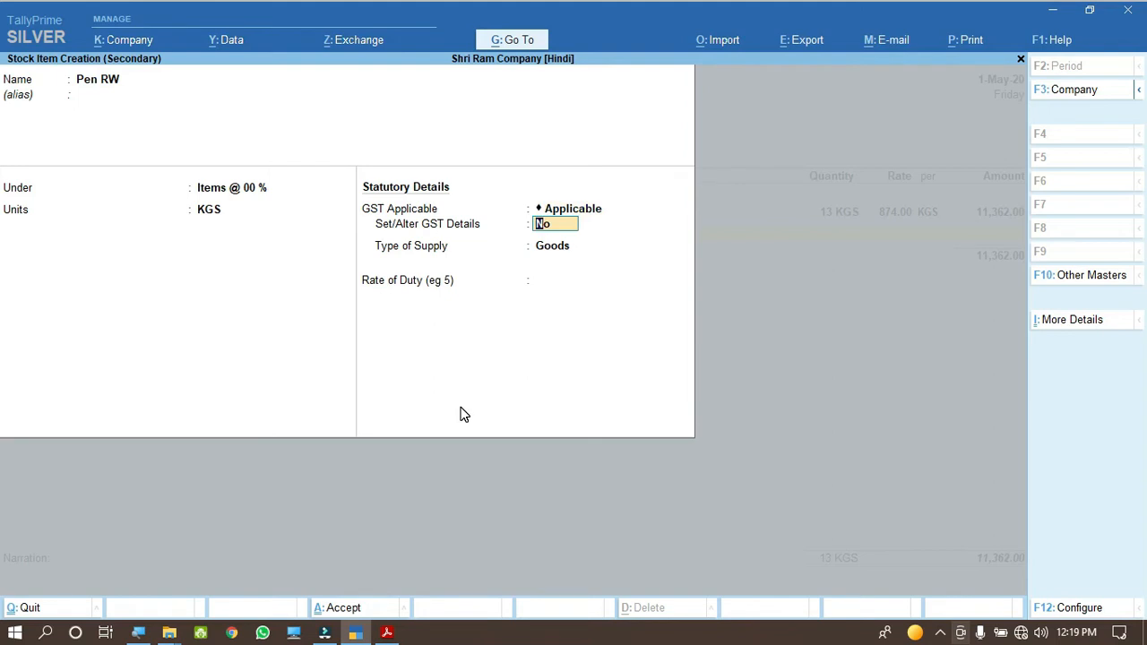
pyautogui.write('y')
pyautogui.press('Return')
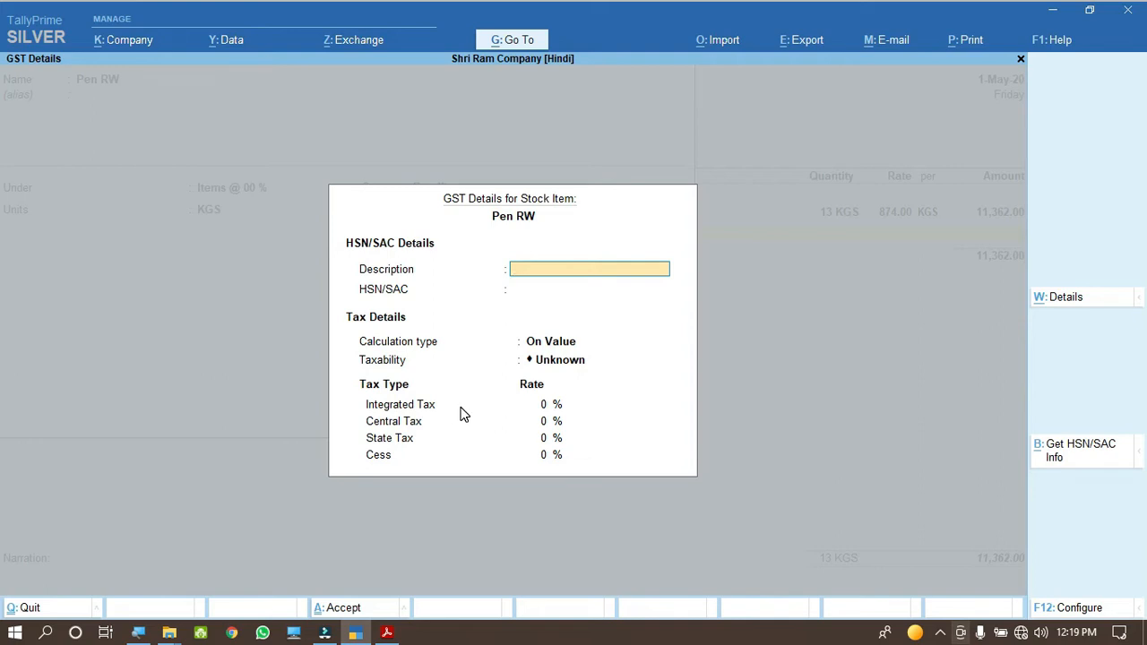
pyautogui.press('Return')
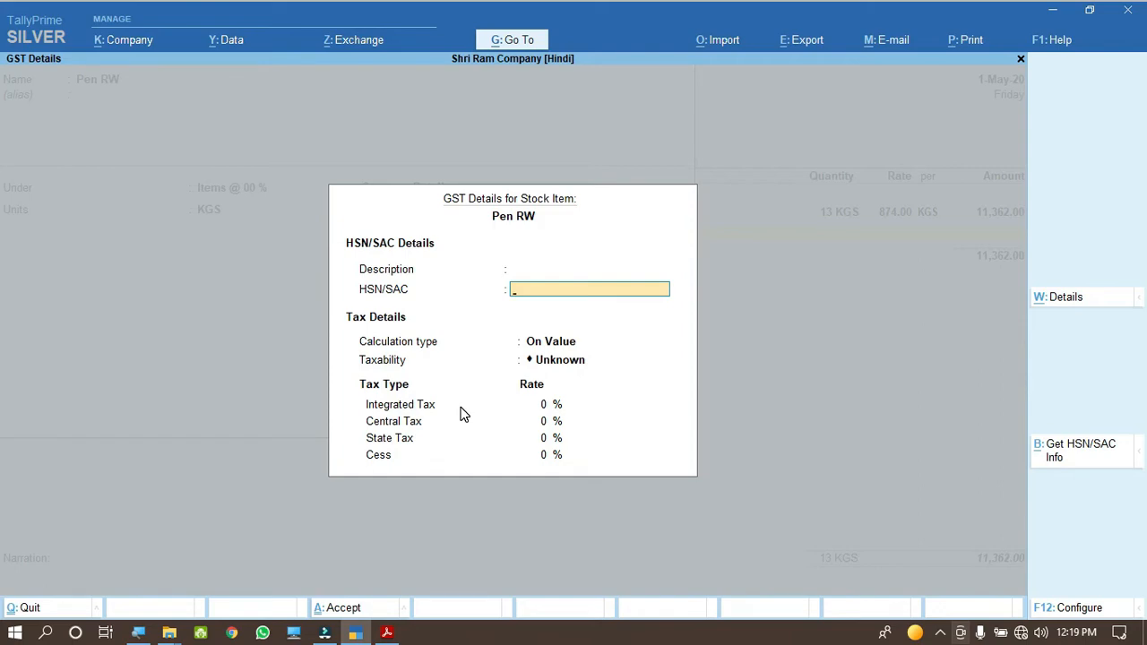
# Copy Pen RW's HSN code 6987 from the Acrobat Reader invoice and enter it as the HSN/SAC in TallyPrime.
pyautogui.click(386, 632)
pyautogui.moveTo(393, 329); pyautogui.dragTo(445, 331)
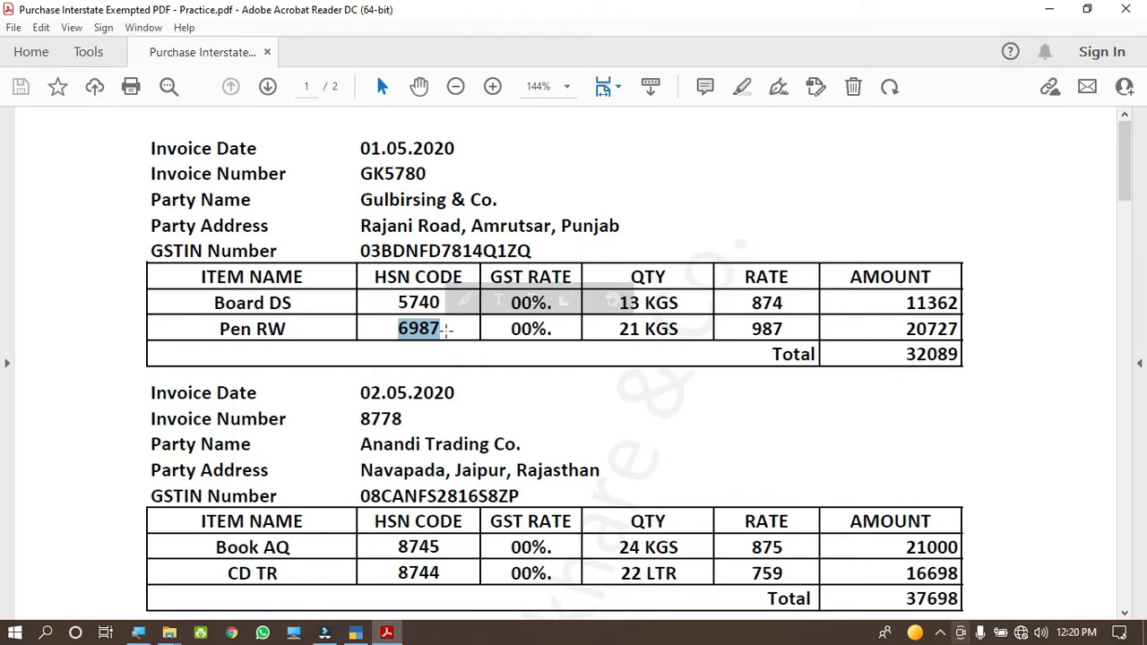
pyautogui.click(515, 330)
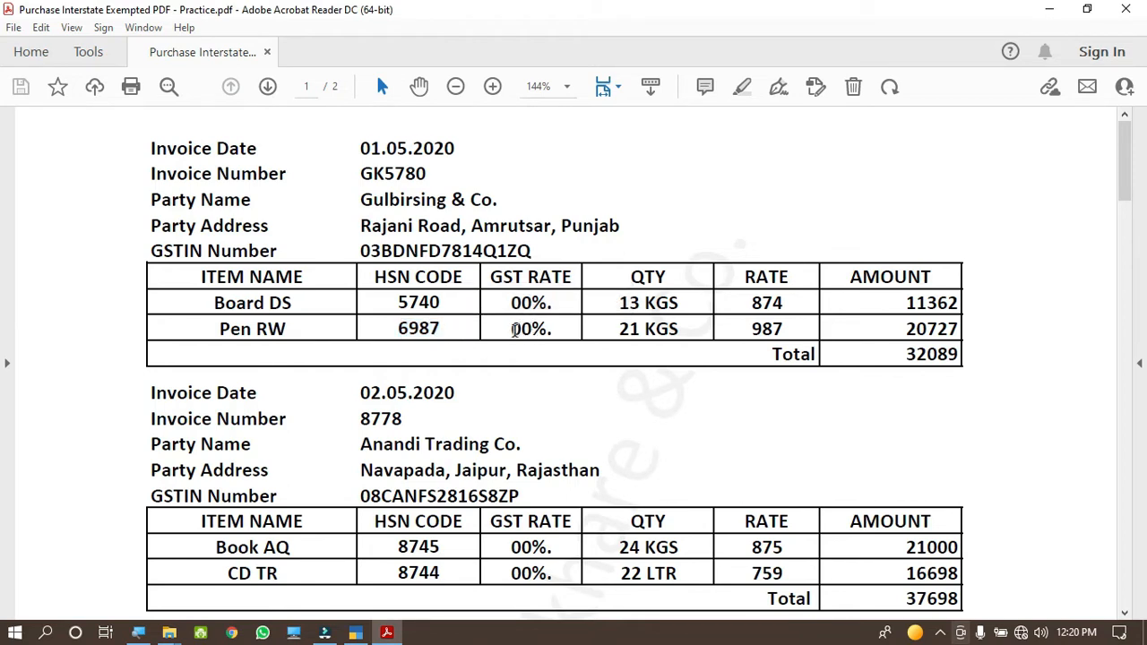
pyautogui.moveTo(513, 330); pyautogui.dragTo(534, 329)
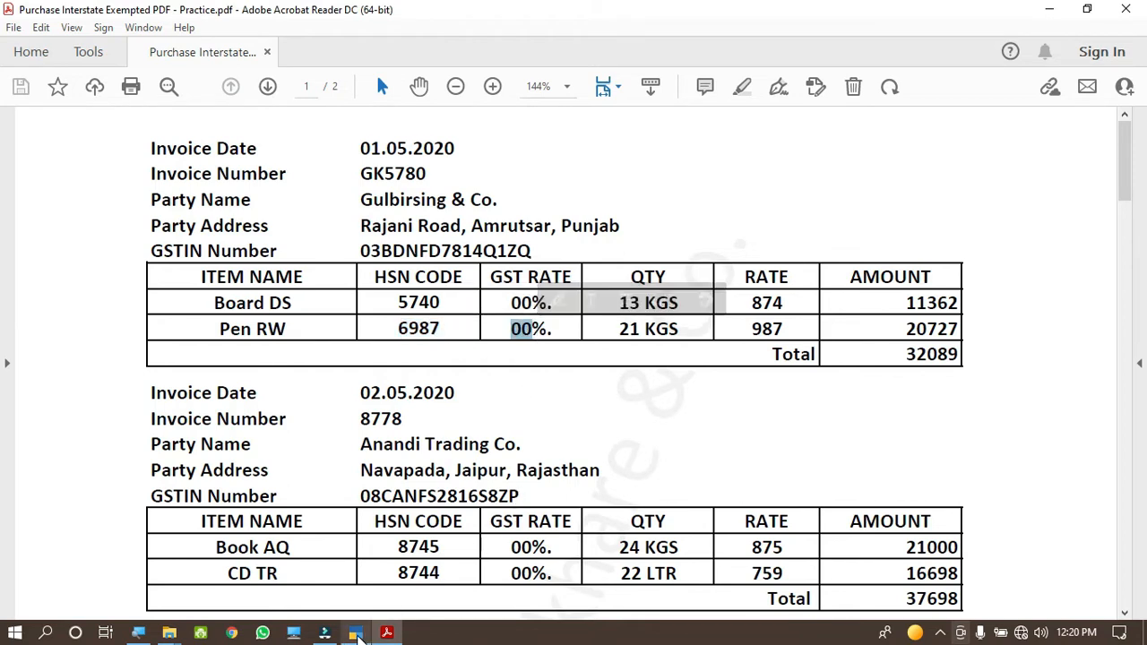
pyautogui.click(356, 632)
pyautogui.hotkey('ctrl', 'alt', 'v')
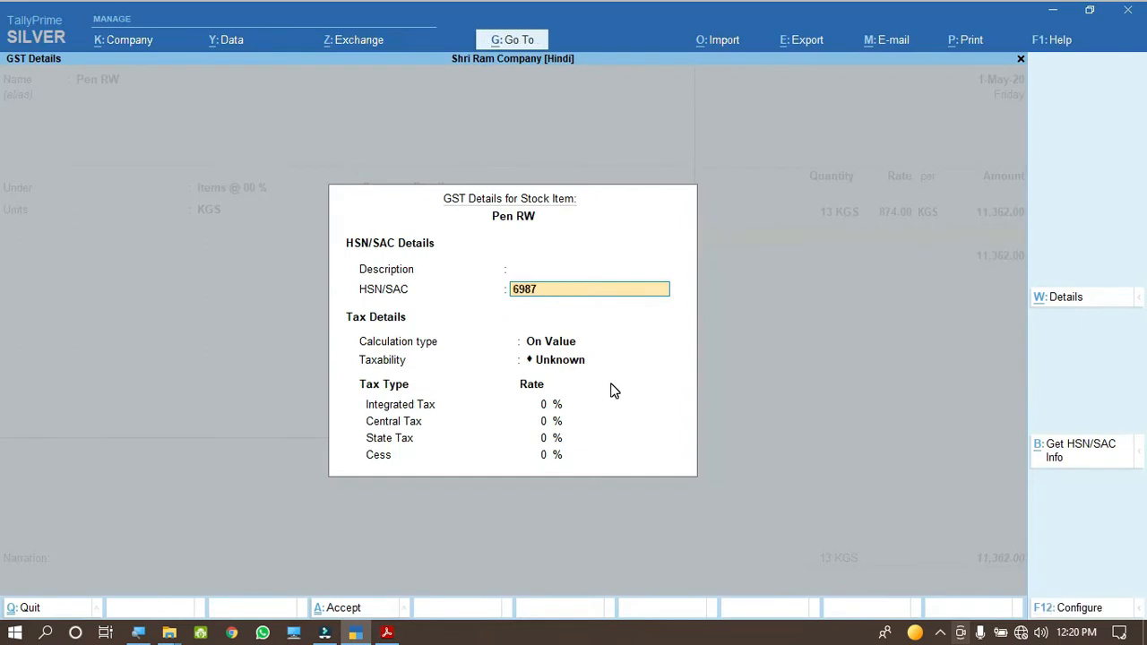
pyautogui.press('Return')
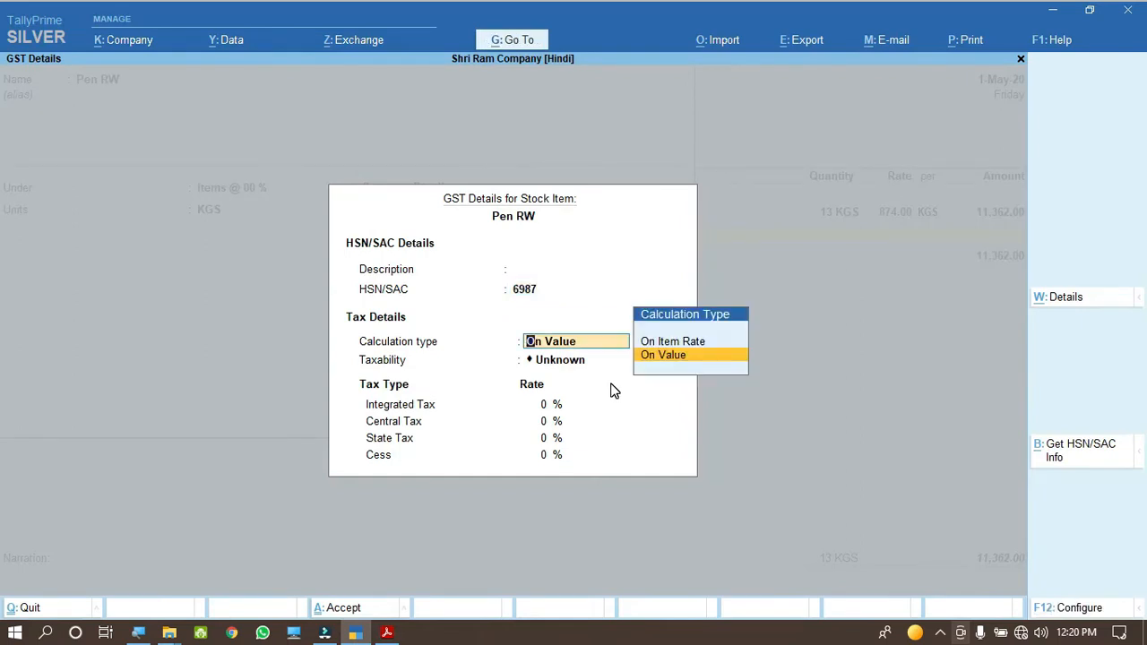
# Set Pen RW's taxability to Exempt with calculation type On Value, and save the stock item with Goods as its type of supply.
pyautogui.press('Return')
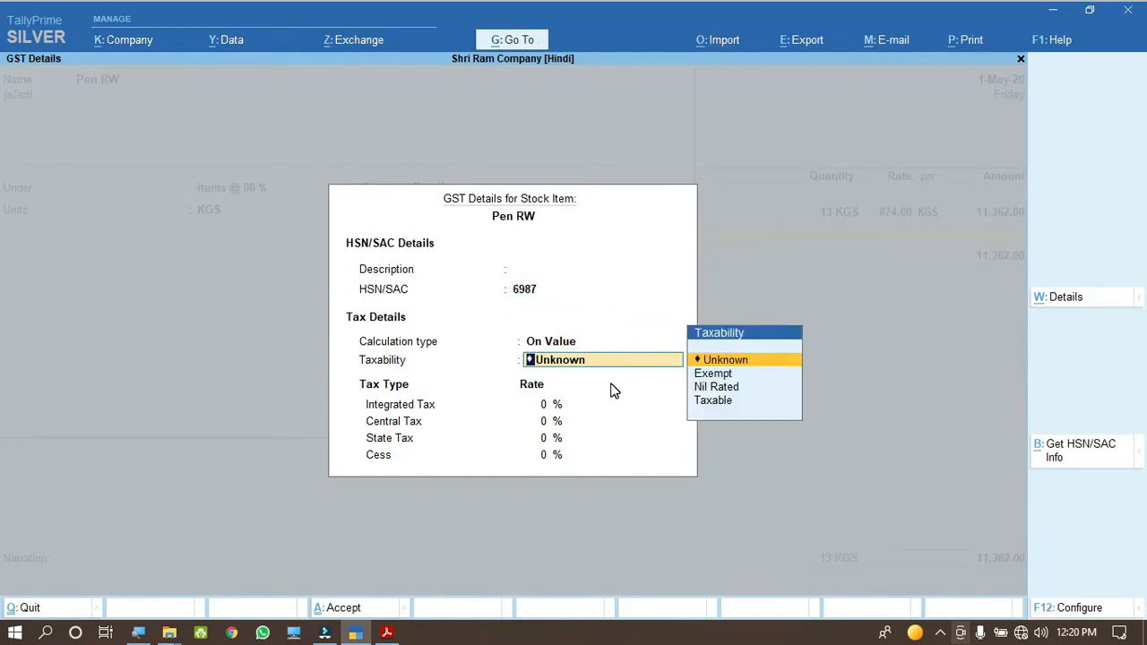
pyautogui.press('Down')
pyautogui.press('Return')
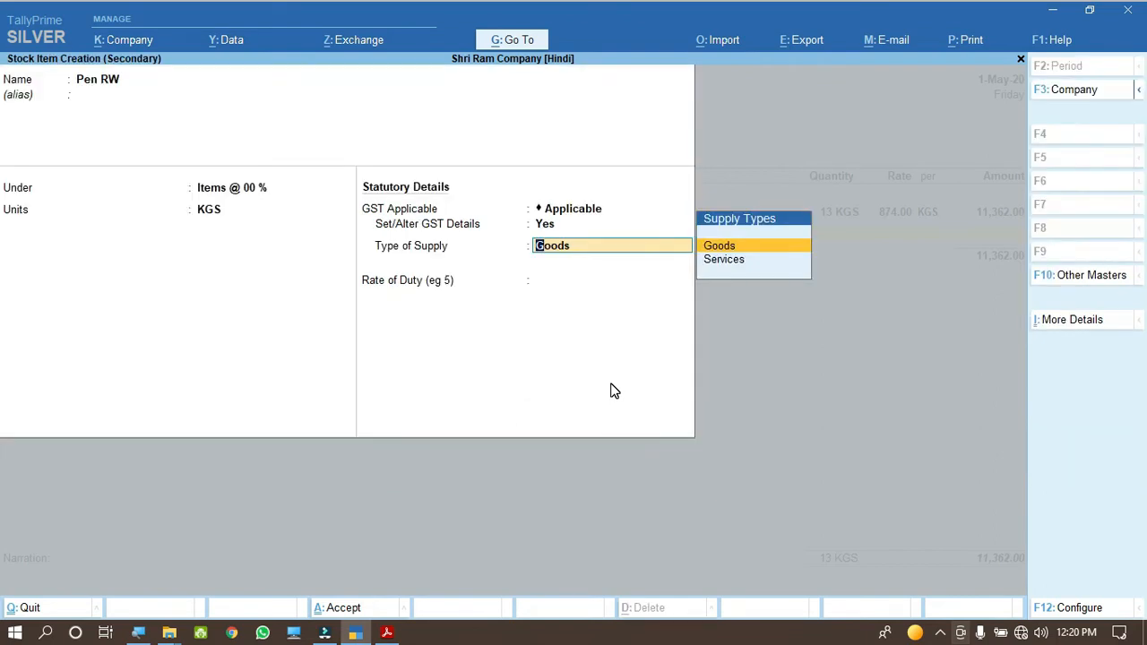
pyautogui.press('Return')
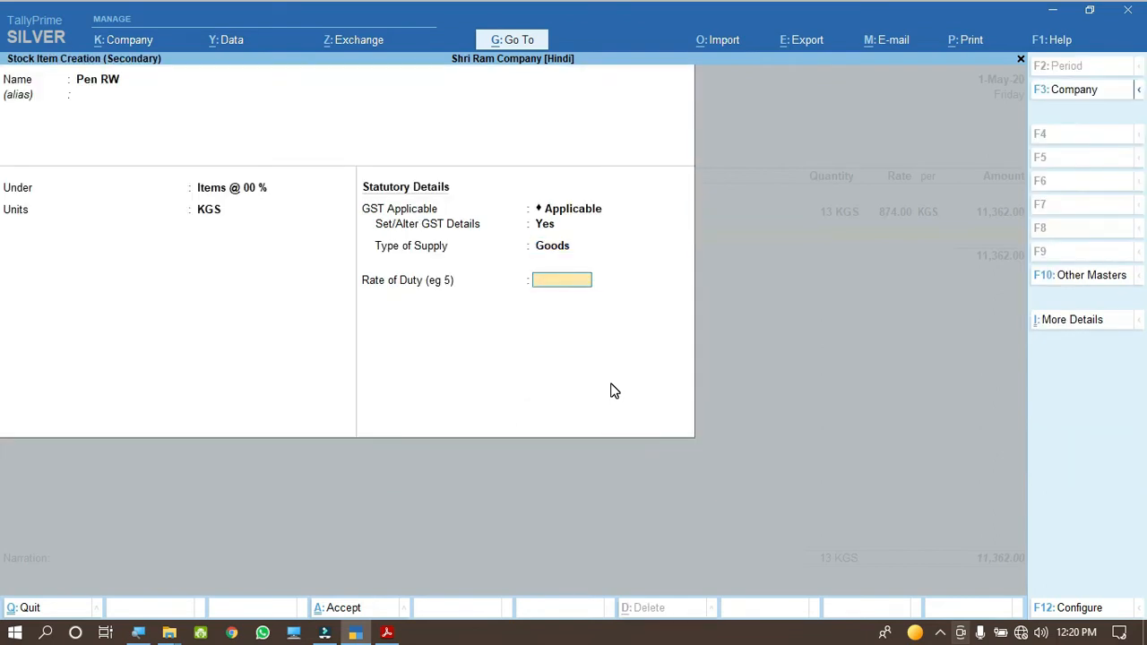
pyautogui.press('Return')
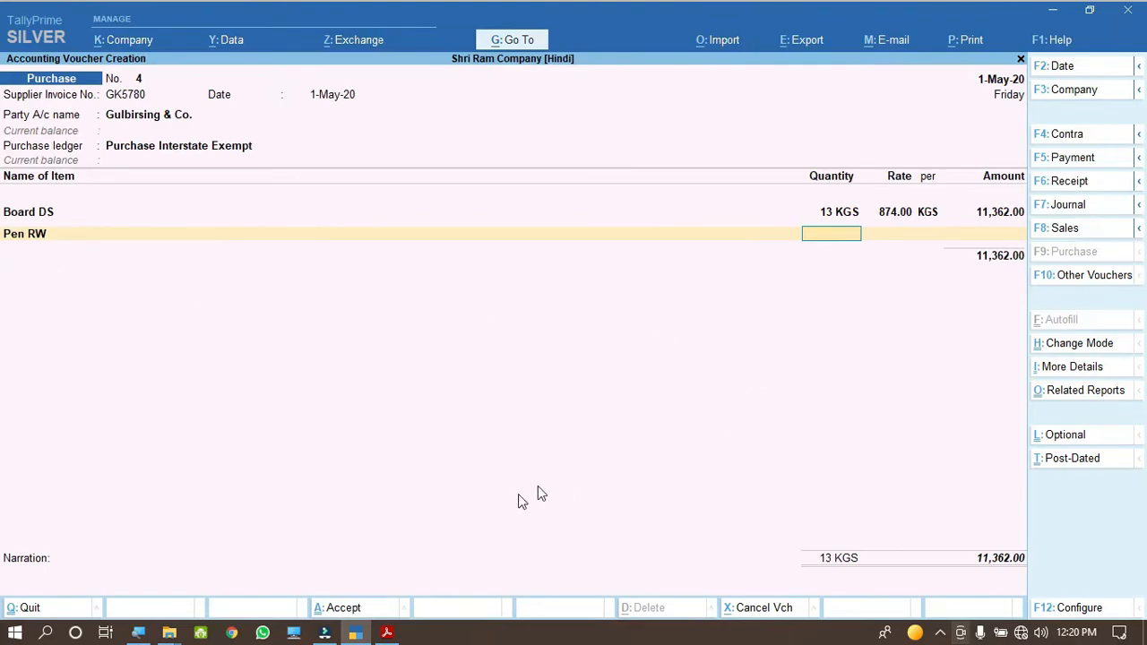
# Check Pen RW's quantity in the Acrobat Reader invoice PDF and copy its rate of 987.
pyautogui.click(386, 632)
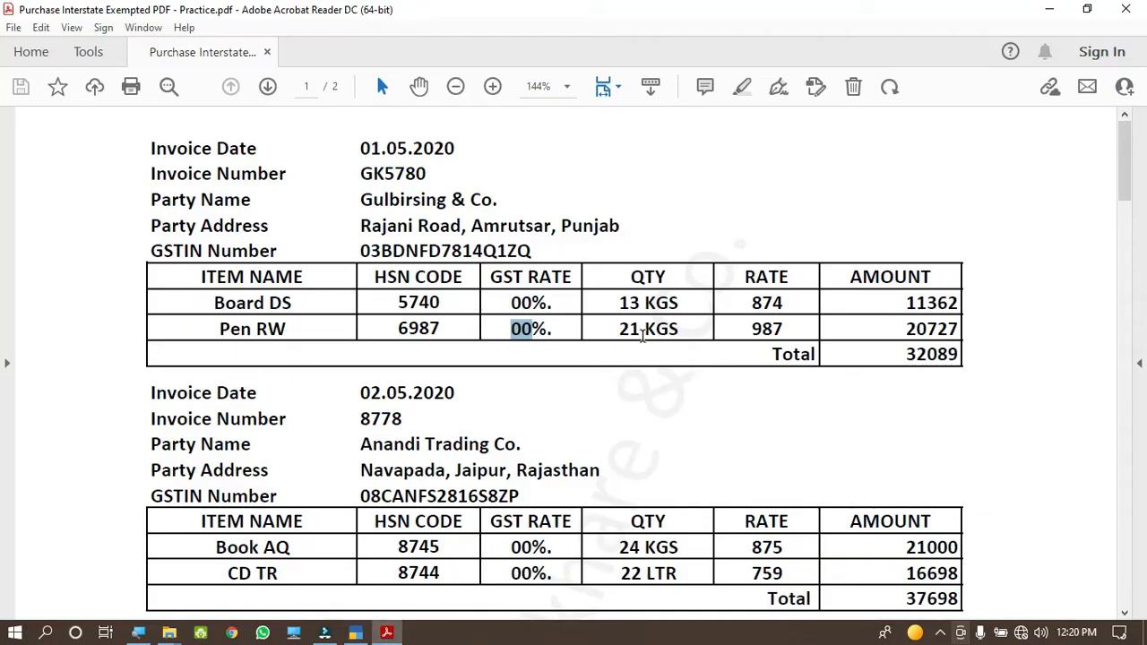
pyautogui.moveTo(747, 329); pyautogui.dragTo(783, 329)
pyautogui.hotkey('ctrl', 'c')
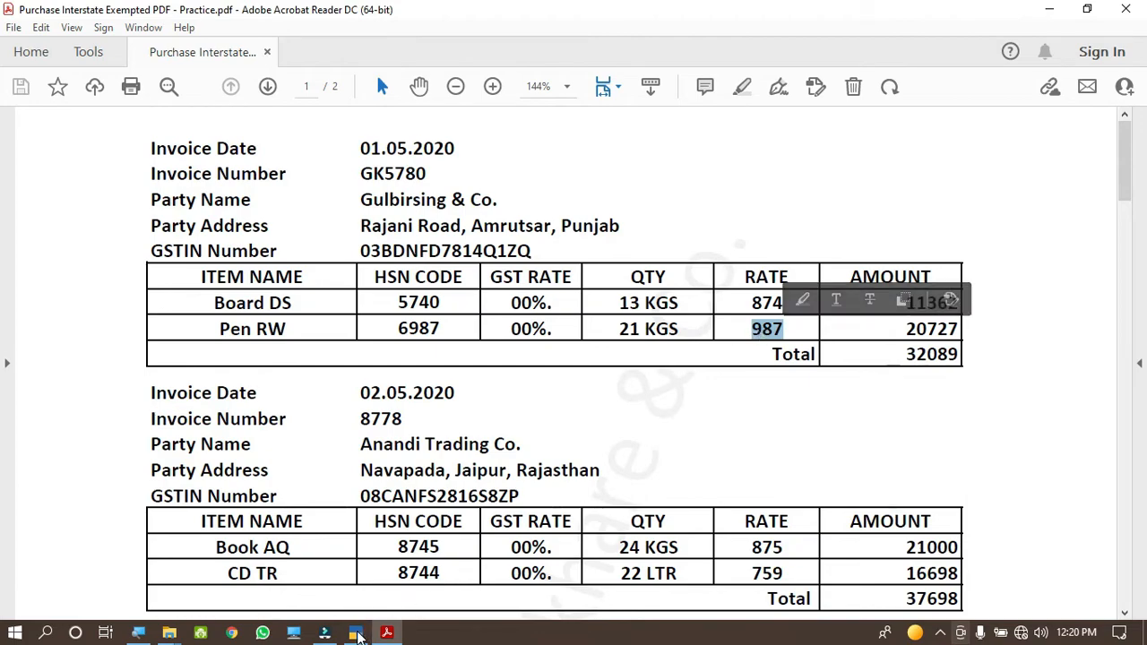
# Switch to TallyPrime and enter quantity 21 KGS and rate 987 for Pen RW in the purchase voucher, checking the Acrobat Reader invoice.
pyautogui.click(357, 634)
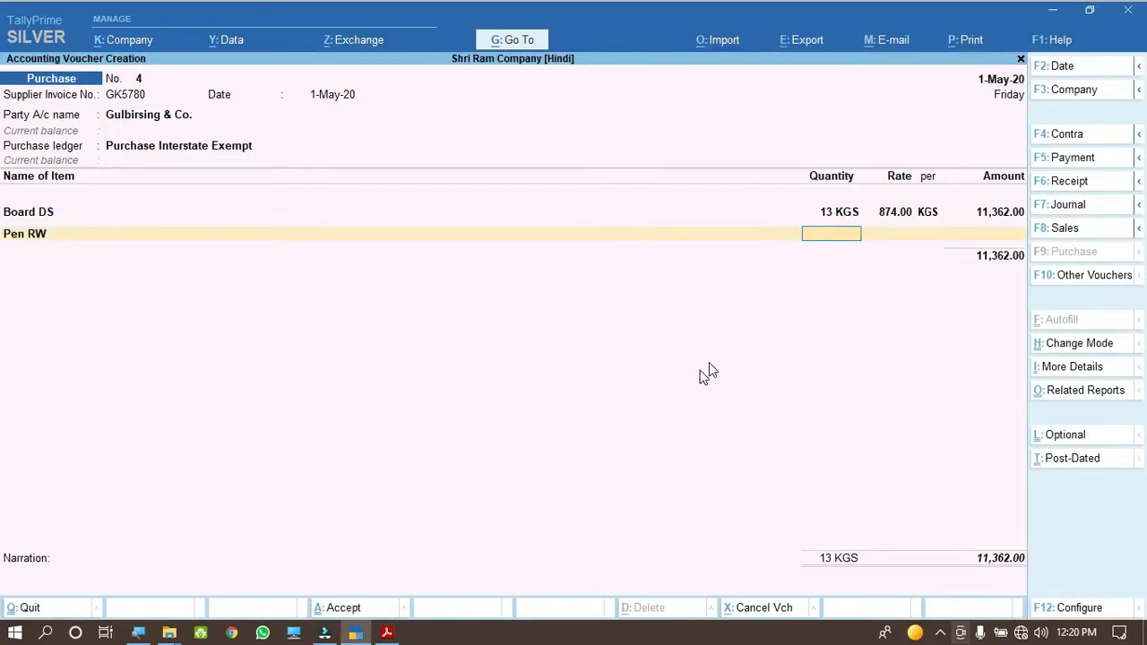
pyautogui.click(386, 633)
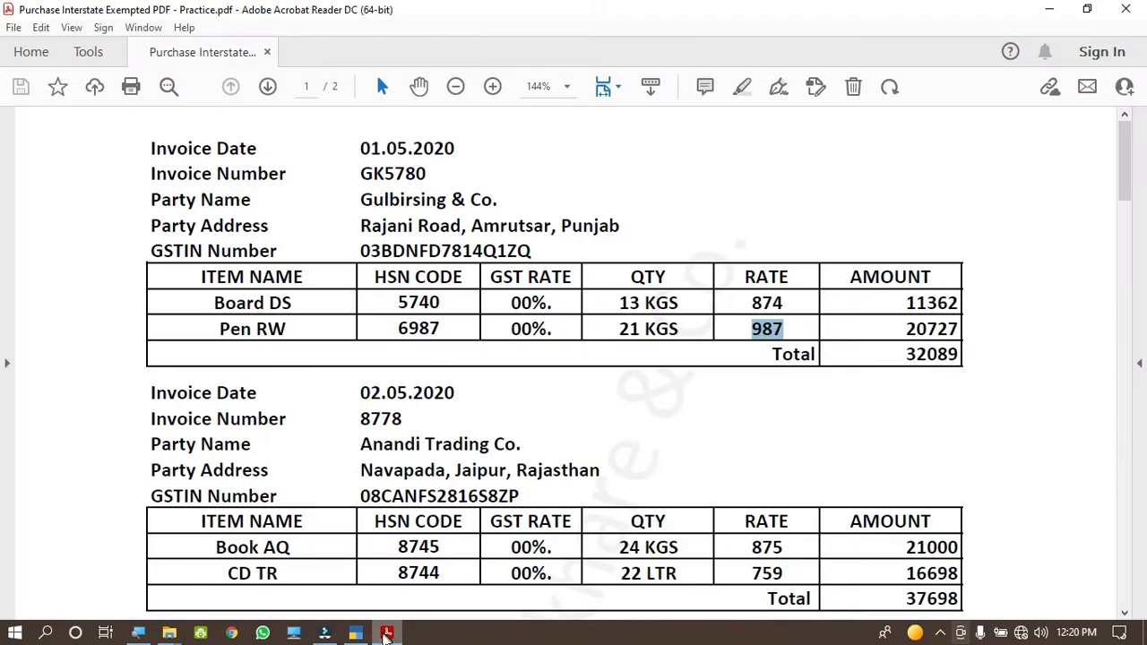
pyautogui.click(355, 635)
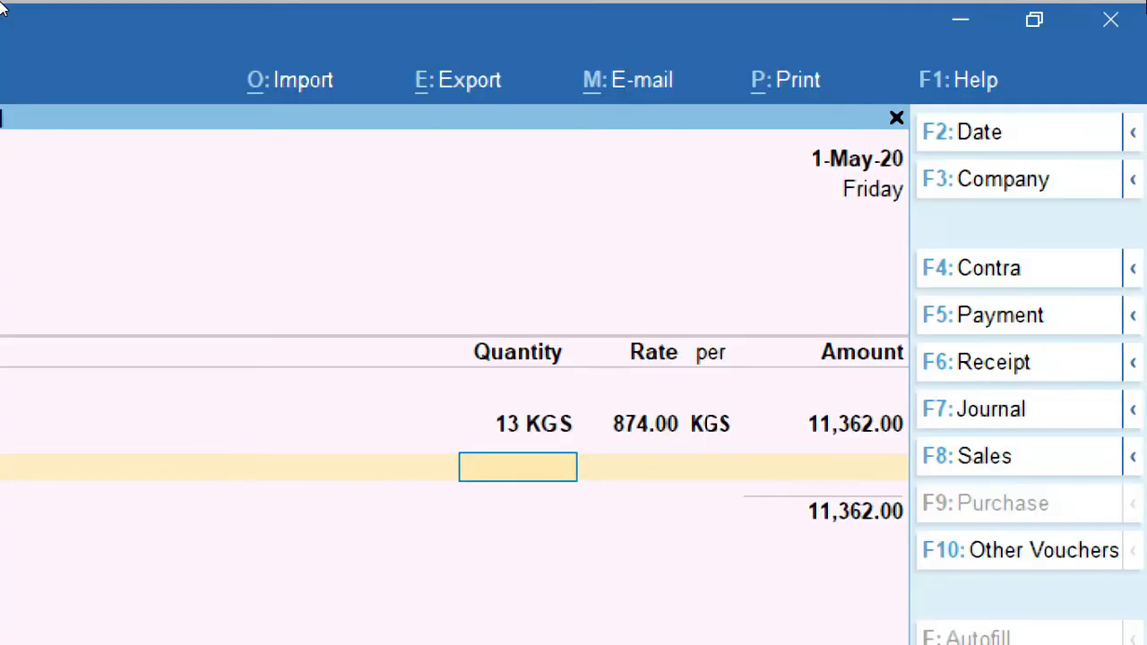
pyautogui.write('21')
pyautogui.press('Return')
pyautogui.hotkey('ctrl', 'v')
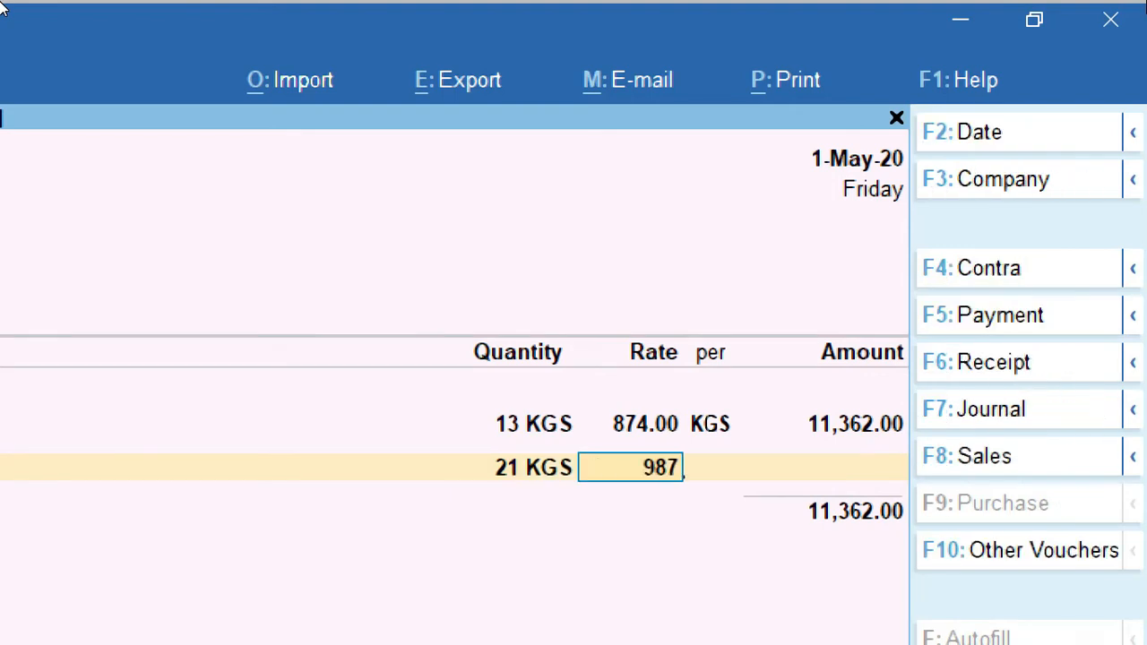
pyautogui.press('Return')
pyautogui.press('Return')
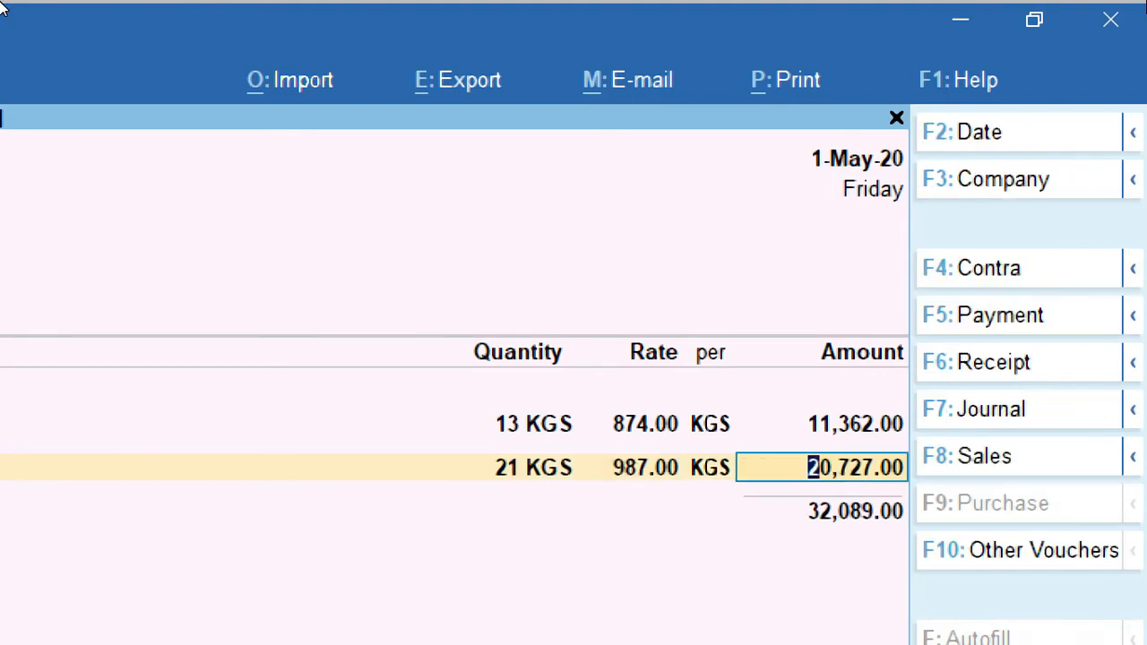
pyautogui.press('Return')
pyautogui.press('Return')
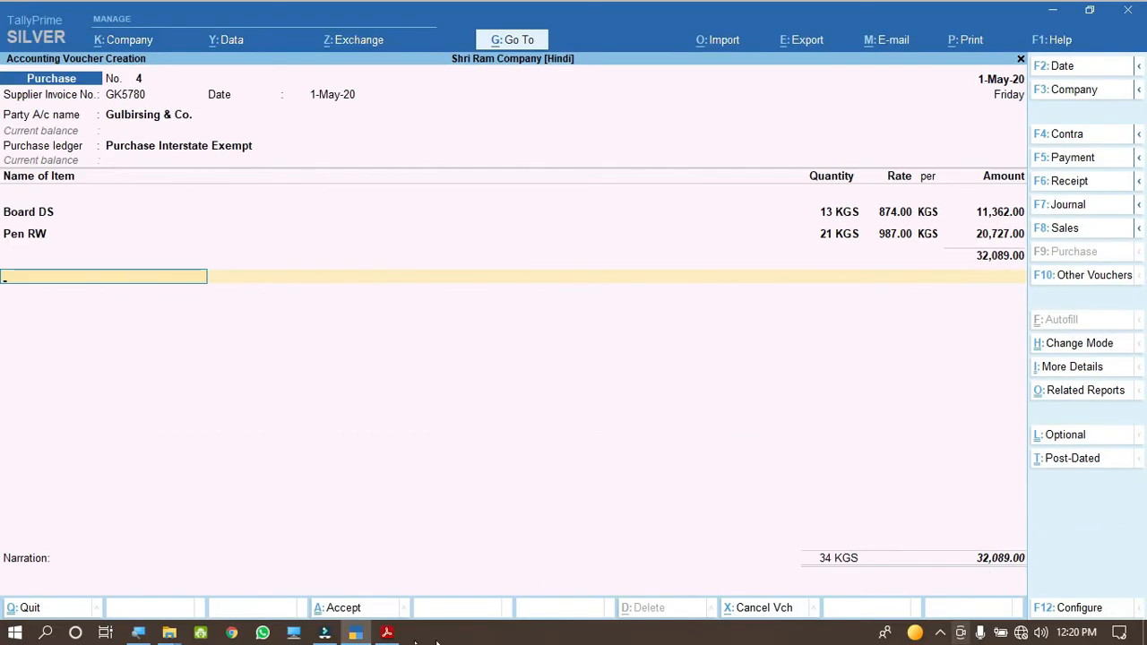
# Compare the voucher total with the invoice total in Acrobat Reader, and save purchase voucher GK5780 in TallyPrime.
pyautogui.click(388, 632)
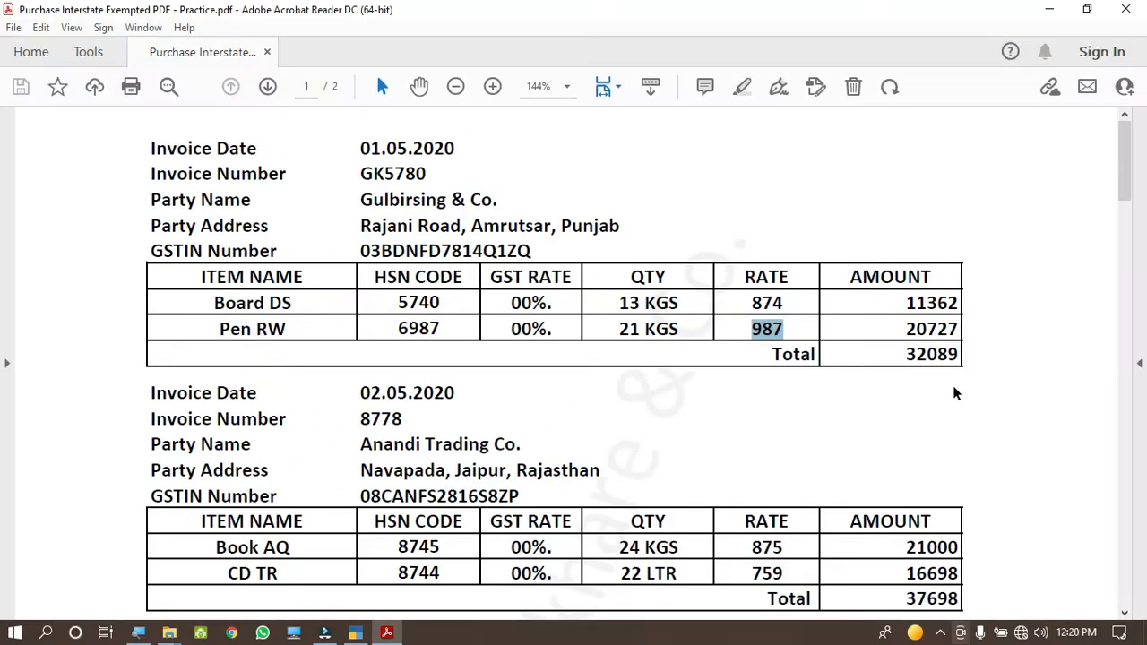
pyautogui.click(355, 632)
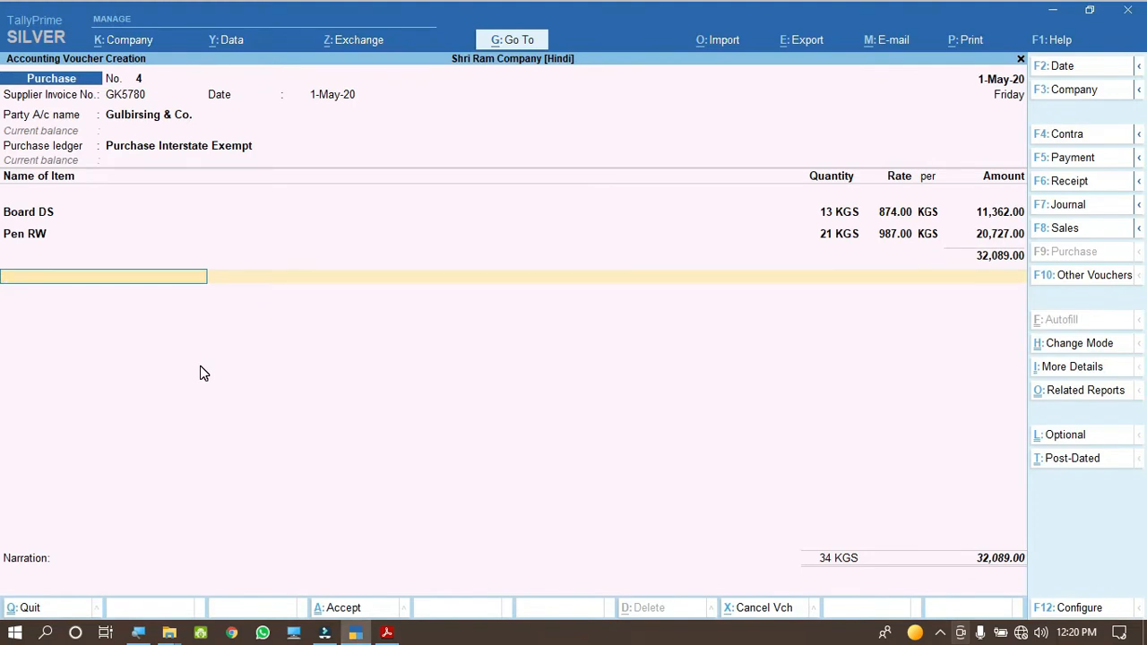
pyautogui.press('ctrl')
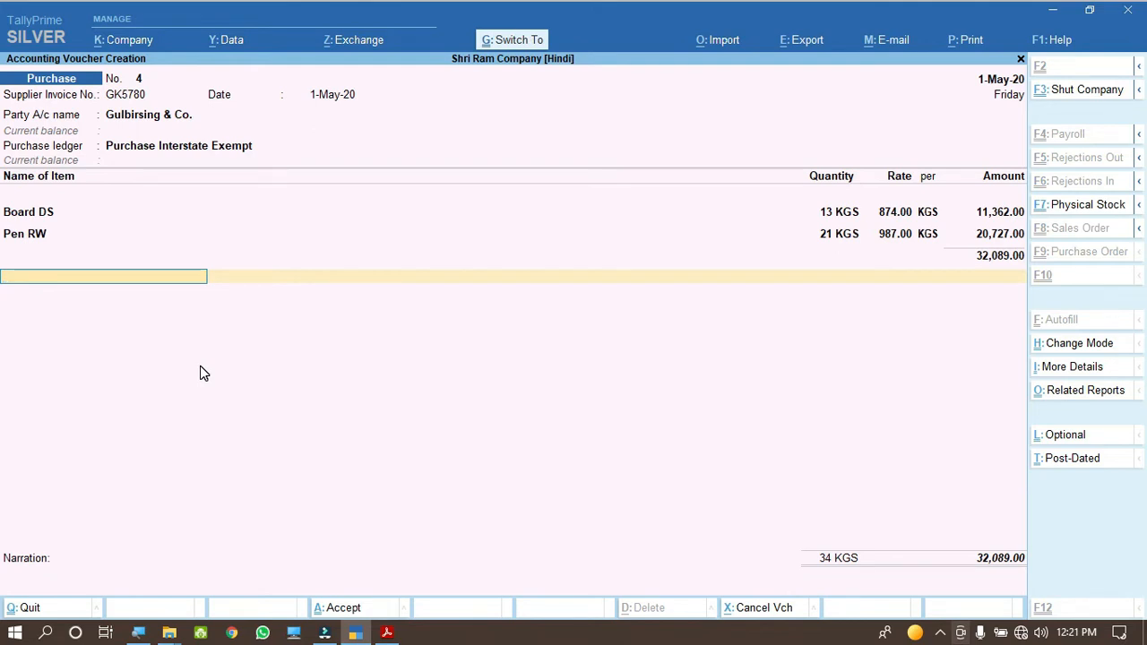
pyautogui.hotkey('ctrl', 'a')
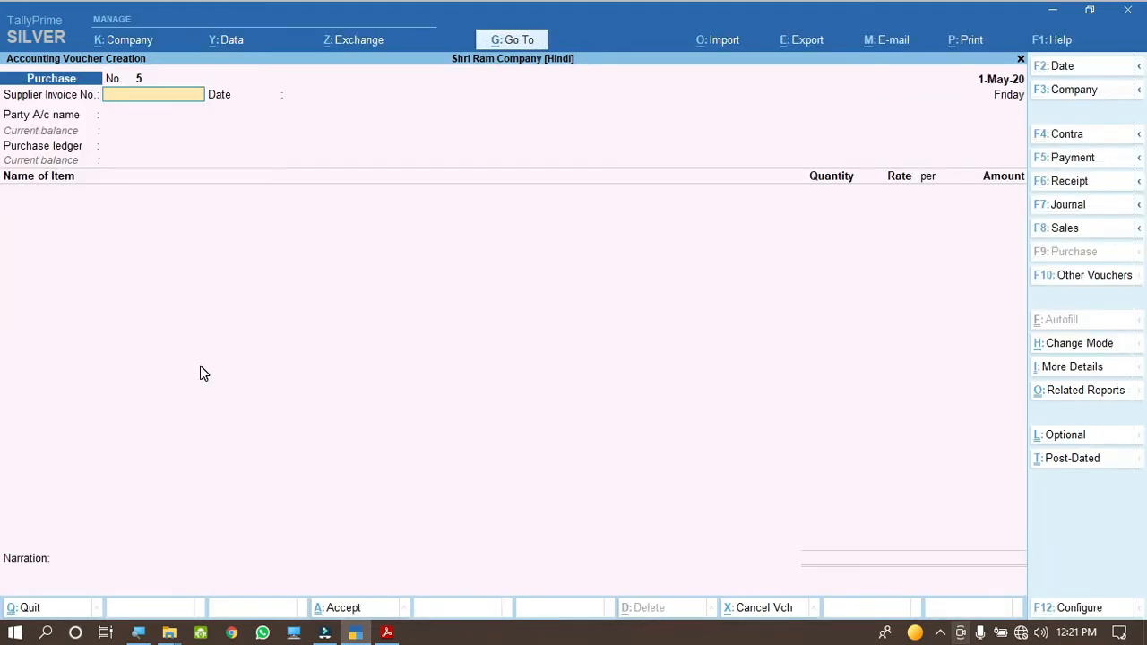
# Copy invoice number 8778 of the second invoice from the PDF in Acrobat Reader and return to TallyPrime.
pyautogui.click(386, 633)
pyautogui.scroll(-3, 415, 457)
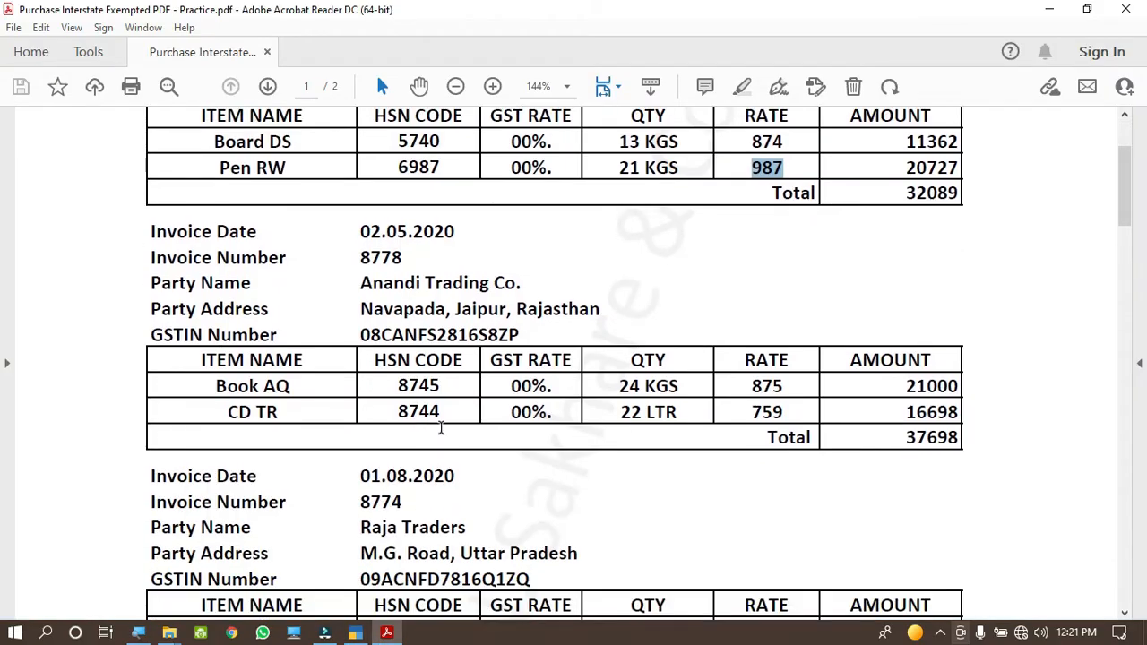
pyautogui.moveTo(361, 258); pyautogui.dragTo(417, 255)
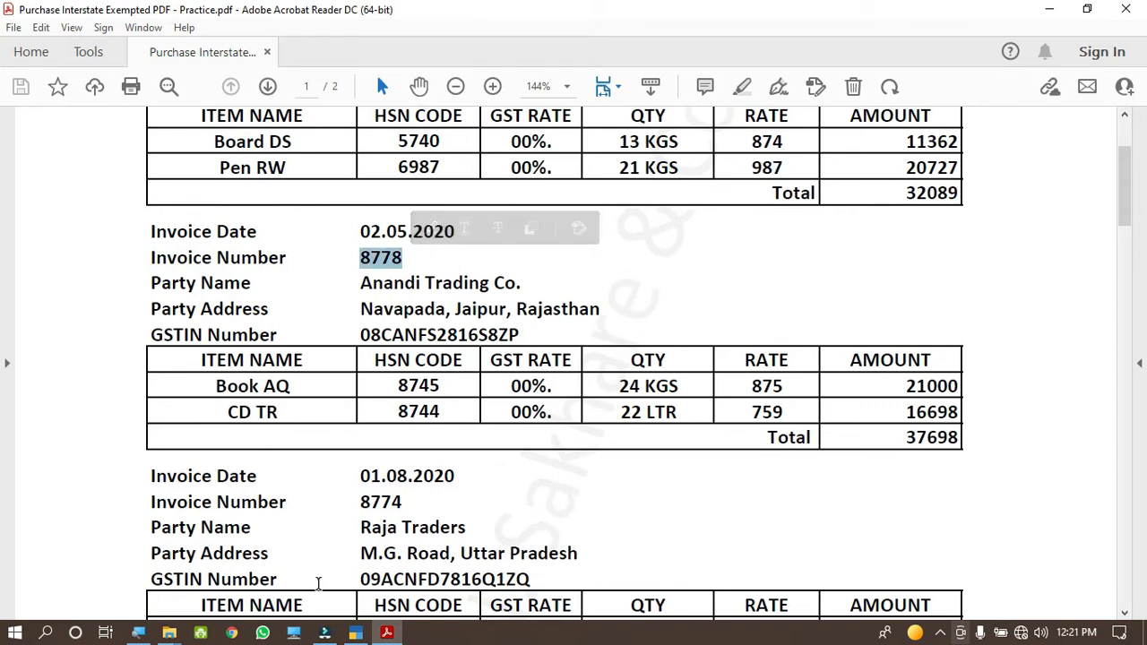
pyautogui.click(357, 631)
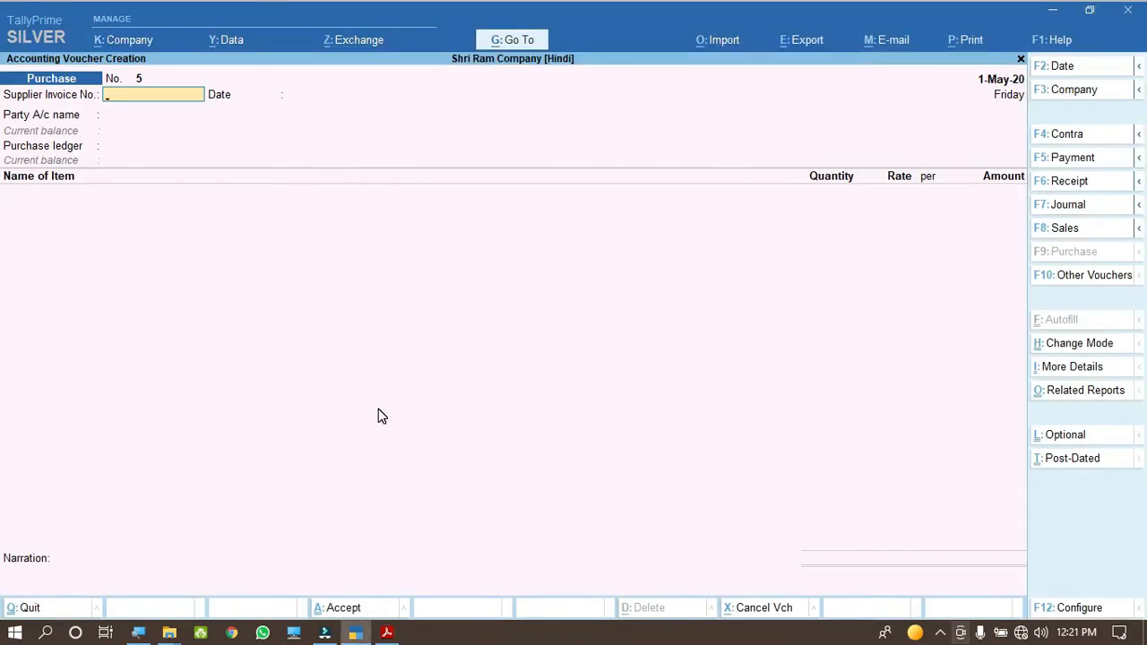
# Set the new purchase voucher's date to 2-5-2020 and enter supplier invoice number 8778, keeping the same date for the supplier invoice.
pyautogui.press('F3')
pyautogui.press('Escape')
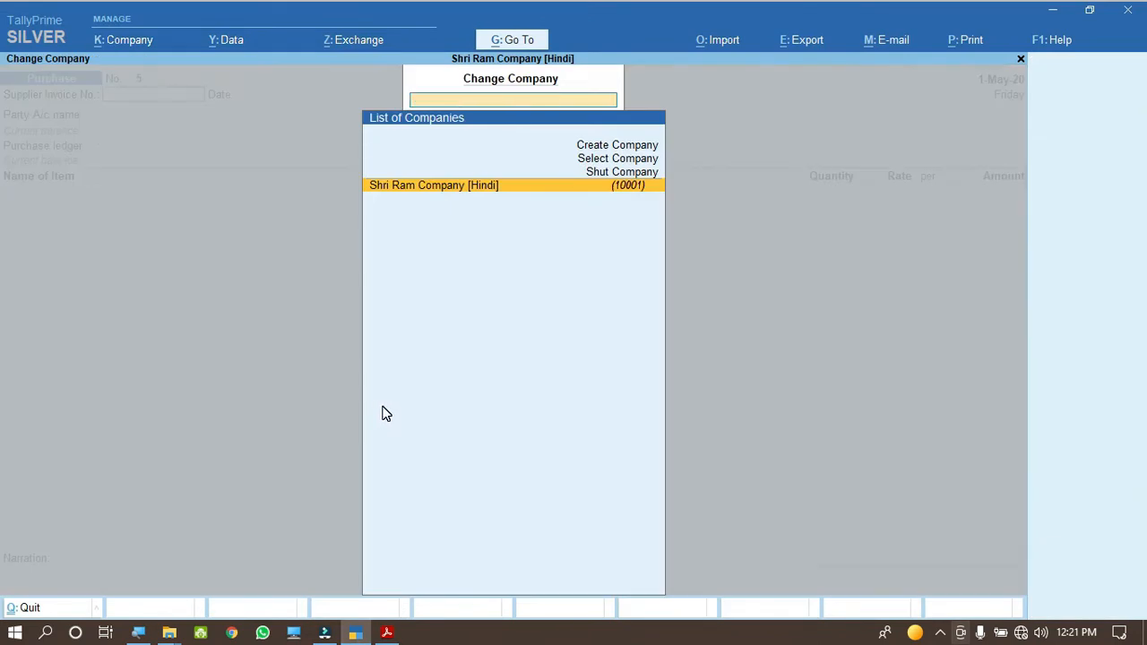
pyautogui.press('Escape')
pyautogui.press('F2')
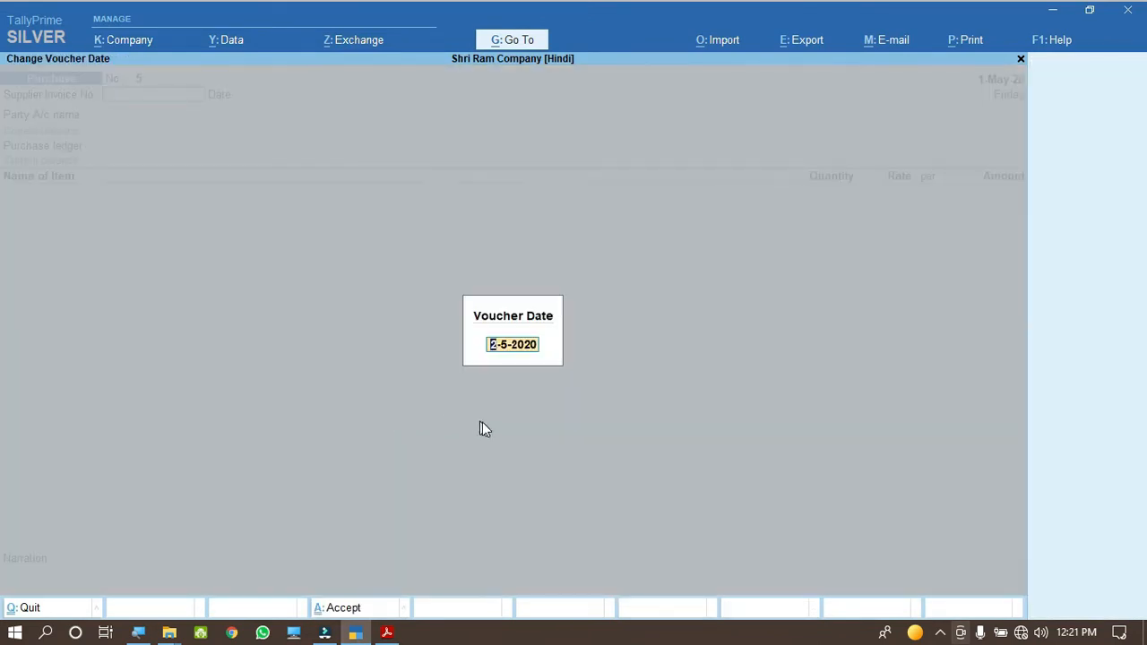
pyautogui.press('Return')
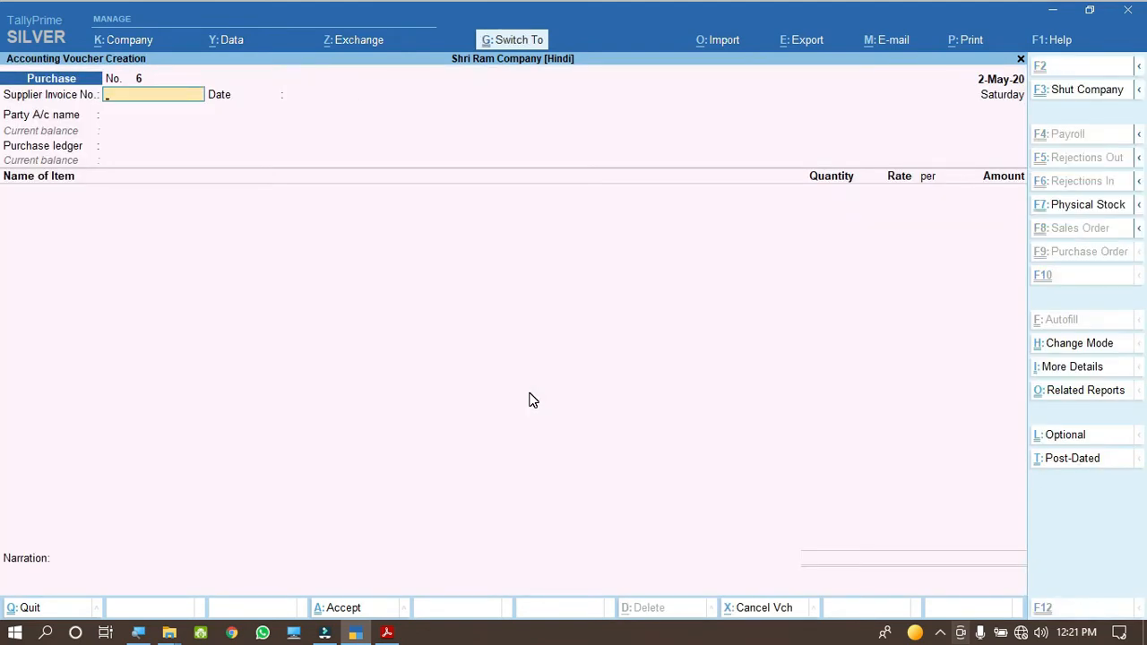
pyautogui.write('8778')
pyautogui.press('Return')
pyautogui.press('Return')
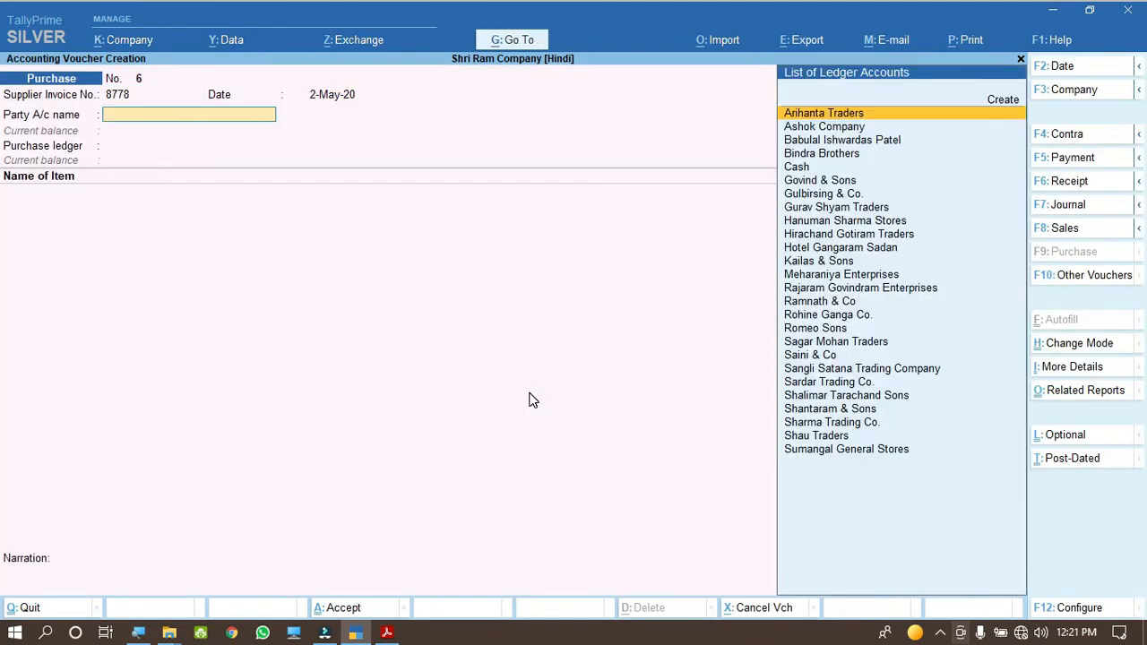
# Copy the party name Anandi Trading Co. from the Acrobat Reader invoice and return to TallyPrime.
pyautogui.click(386, 632)
pyautogui.moveTo(362, 284); pyautogui.dragTo(539, 283)
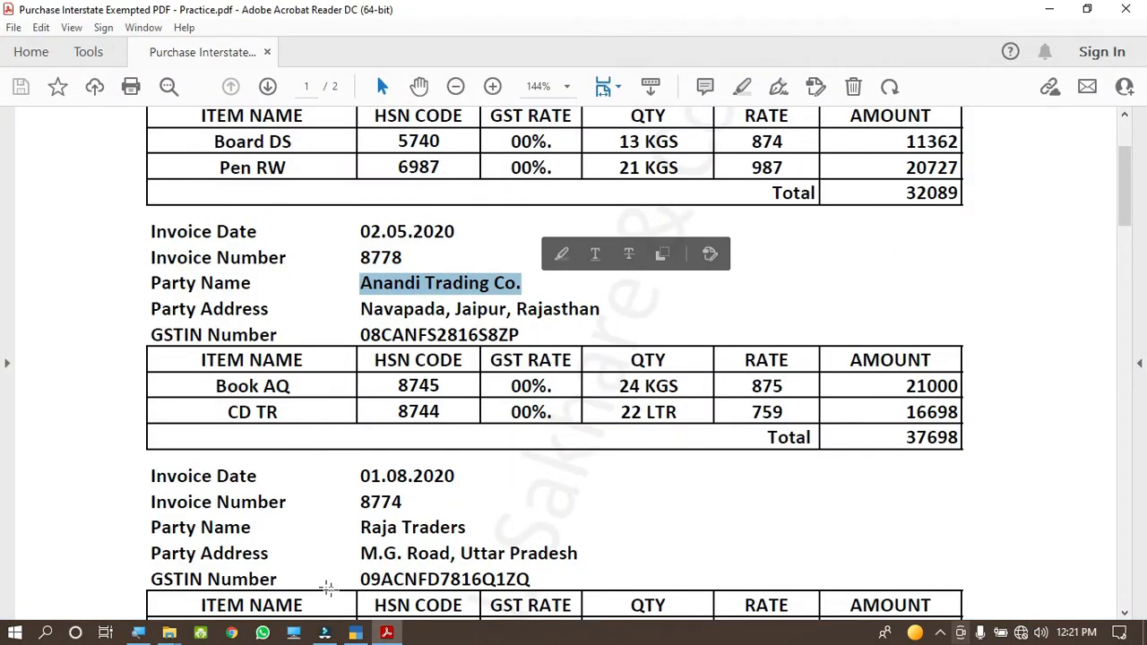
pyautogui.click(356, 630)
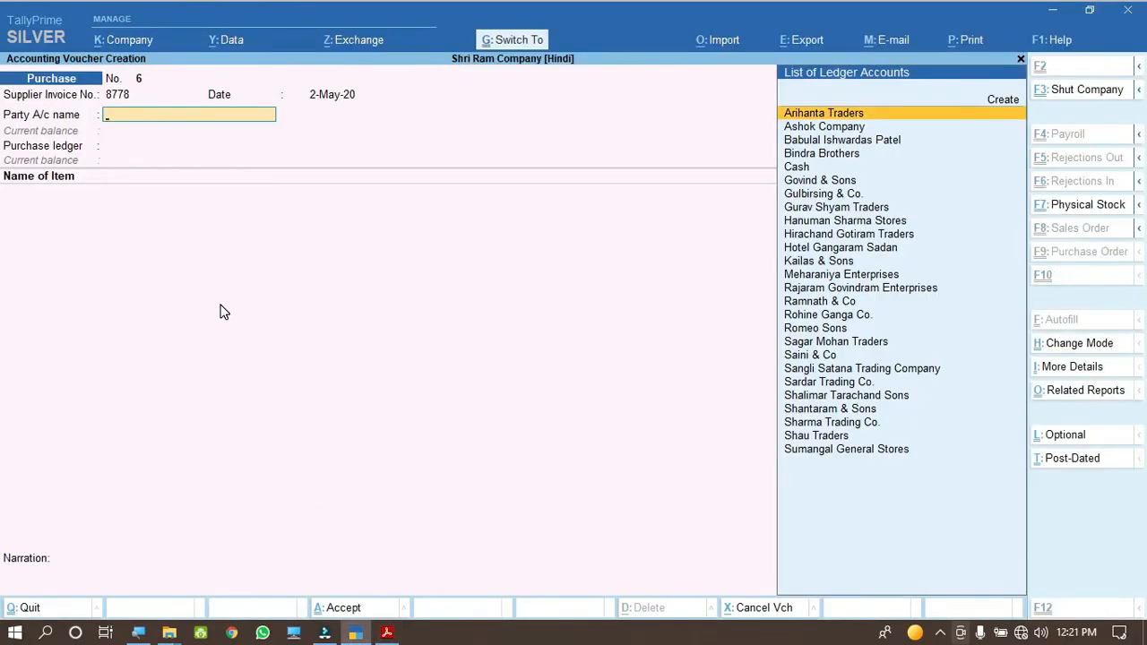
# Start creating a new party ledger from the voucher and name it Anandi Trading Co., leaving the alias blank.
pyautogui.hotkey('ctrl', 'v')
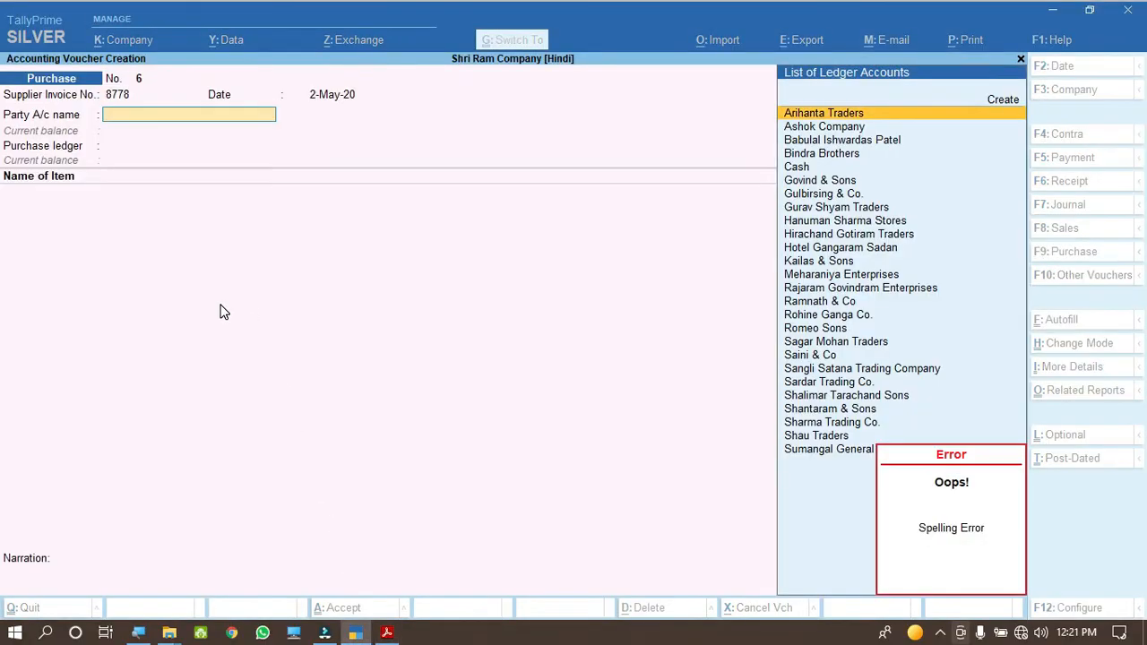
pyautogui.click(922, 570)
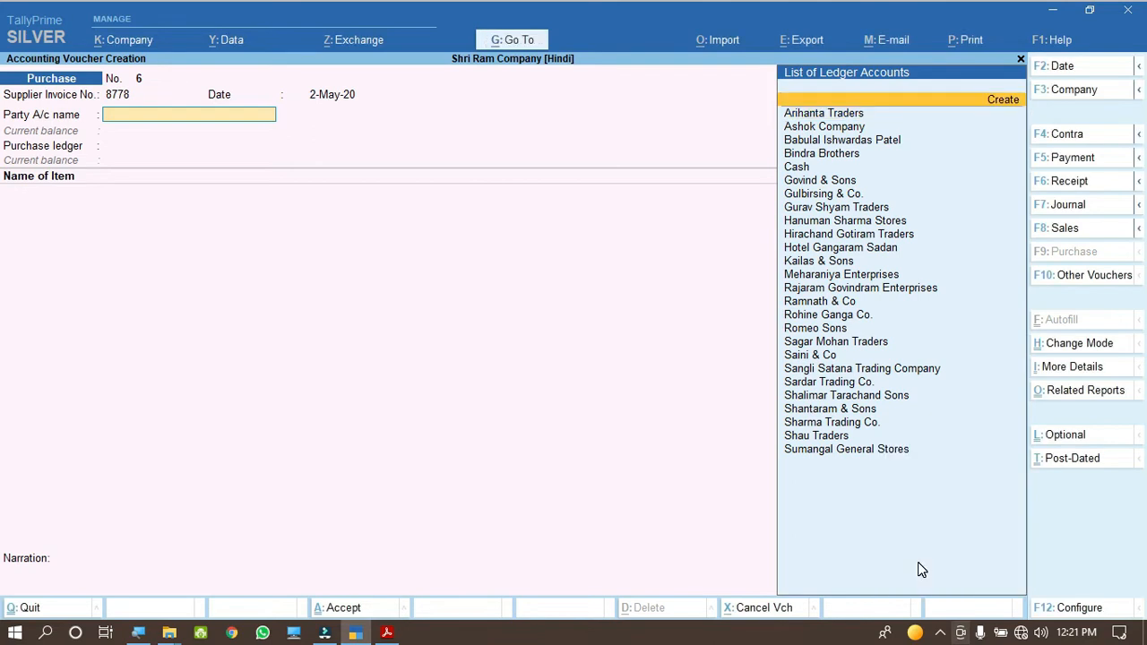
pyautogui.press('Return')
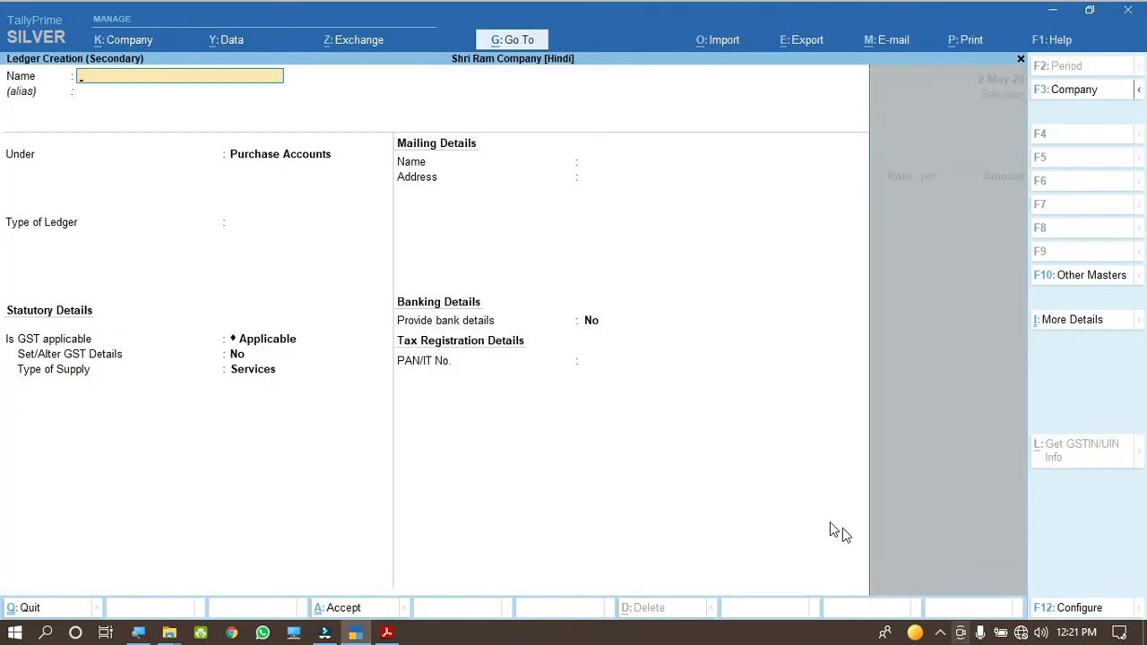
pyautogui.press('ctrl')
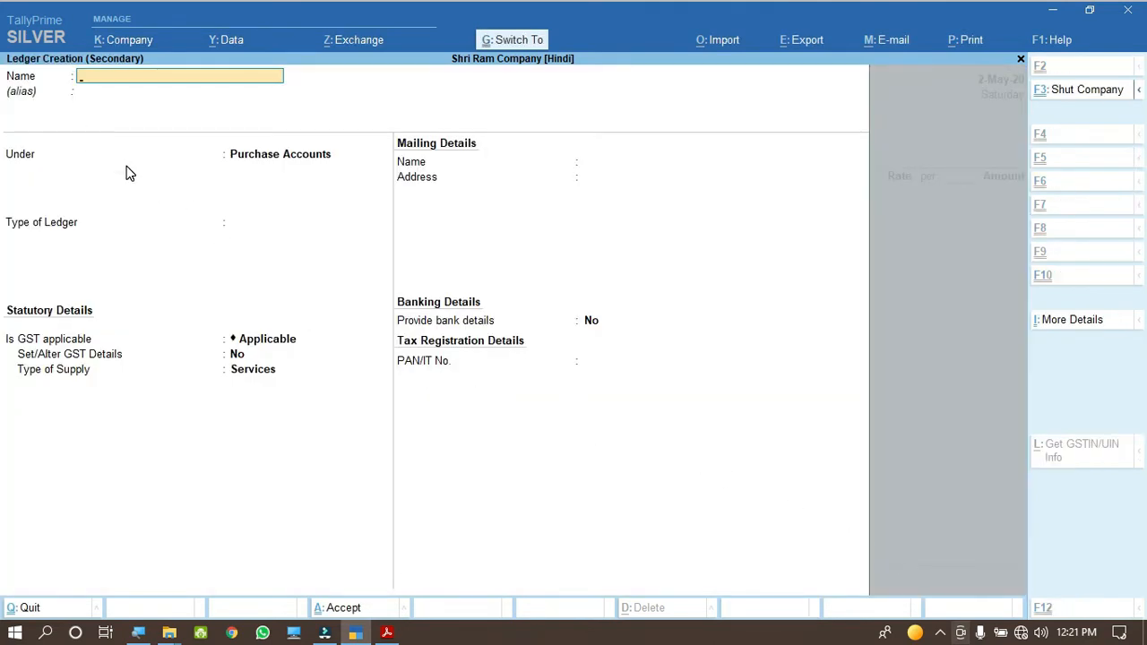
pyautogui.hotkey('ctrl', 'alt', 'v')
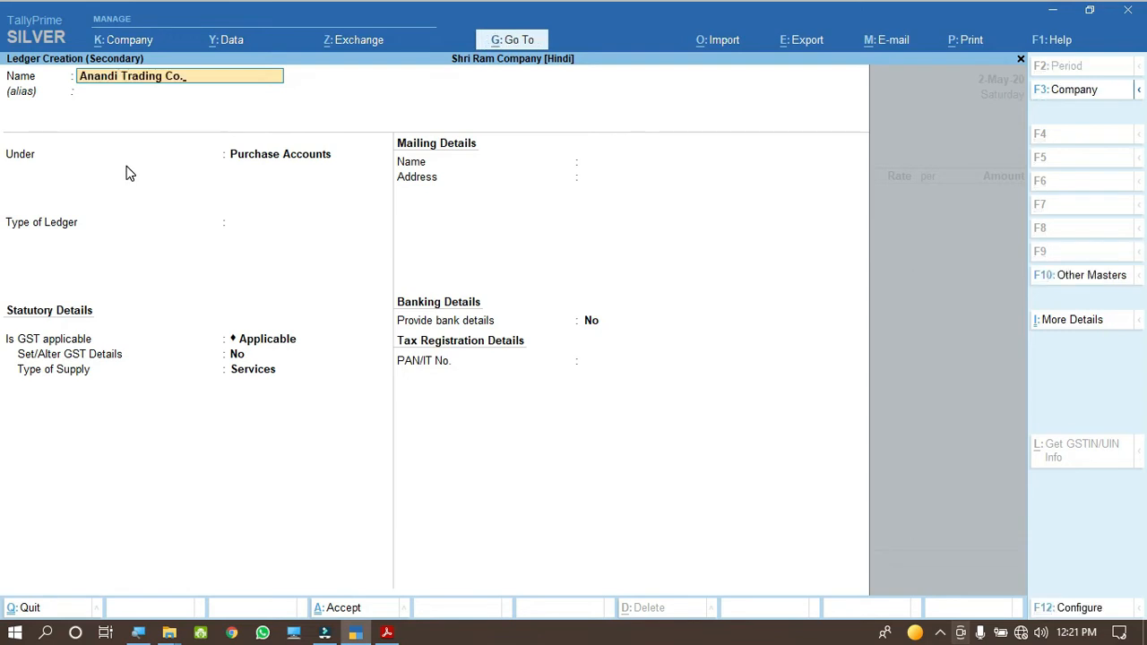
pyautogui.press('Return')
pyautogui.press('Return')
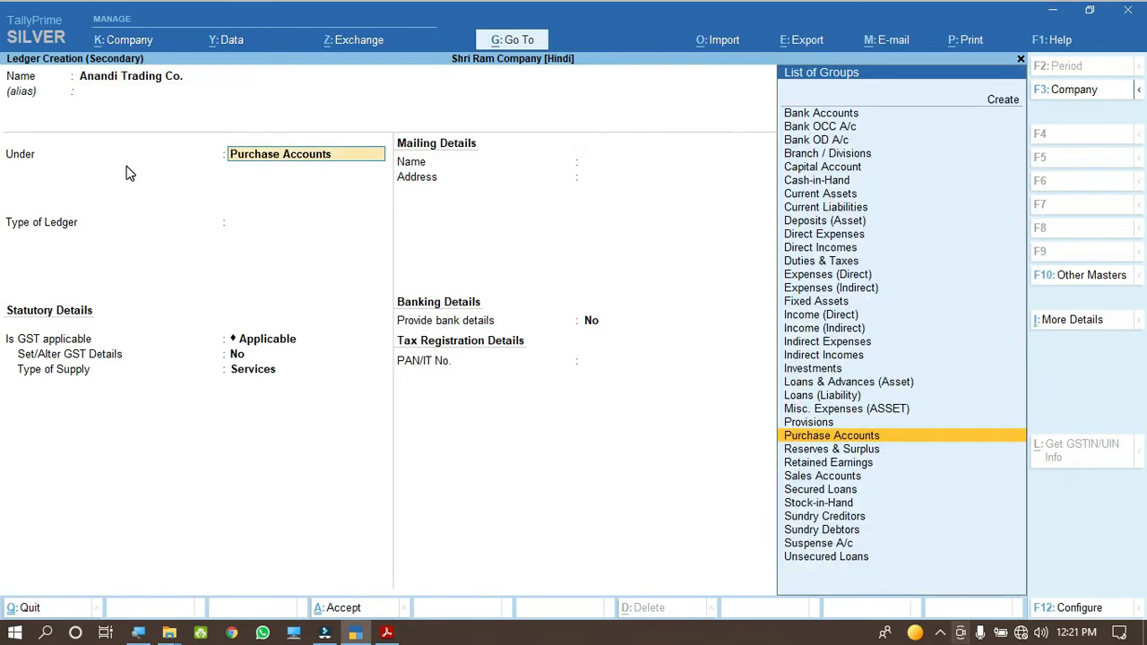
# Place the ledger under Sundry Creditors, keep bill-by-bill balances at No, and accept Anandi Trading Co. as the mailing name.
pyautogui.press('Down')
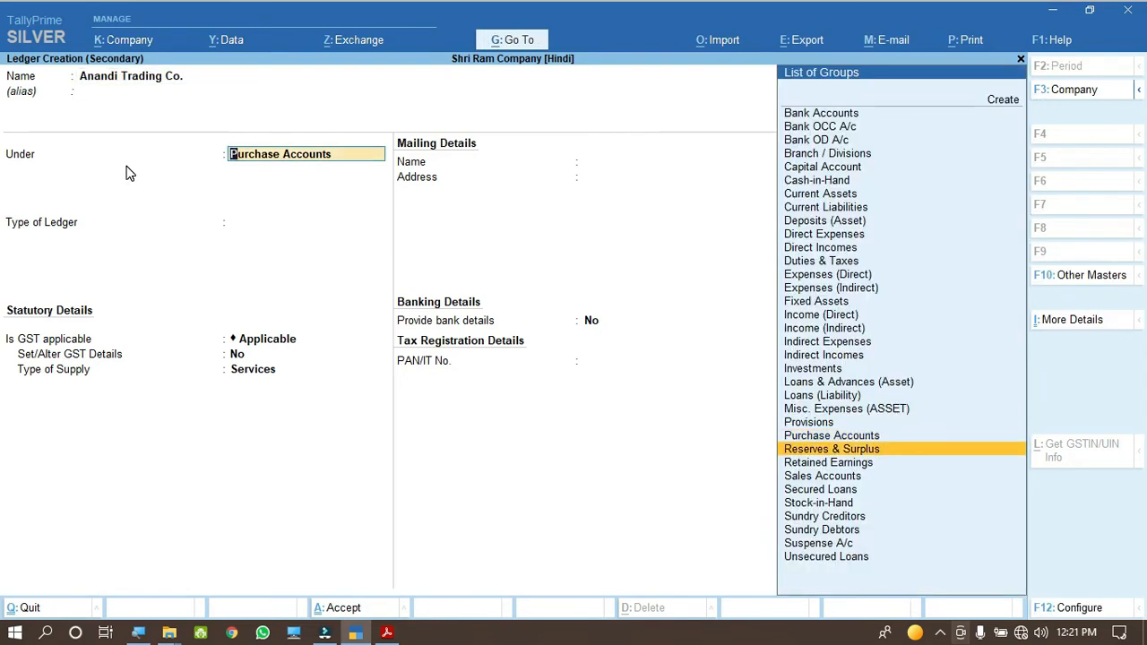
pyautogui.press('Down')
pyautogui.press('Down')
pyautogui.press('Down')
pyautogui.press('Down')
pyautogui.press('Down')
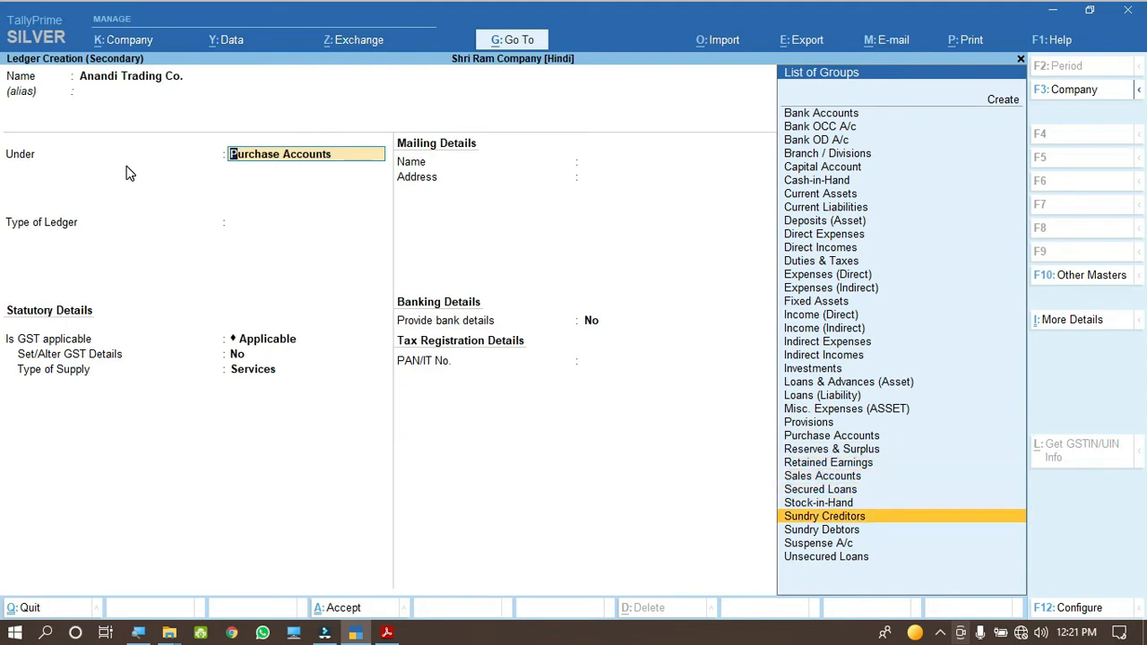
pyautogui.press('Return')
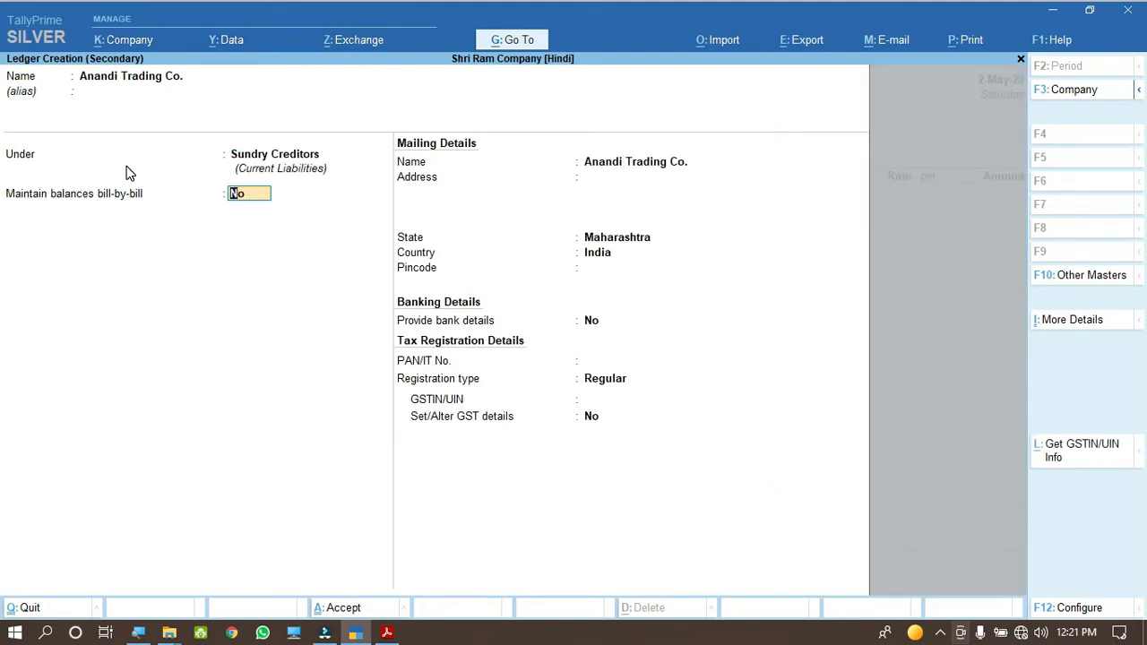
pyautogui.press('Return')
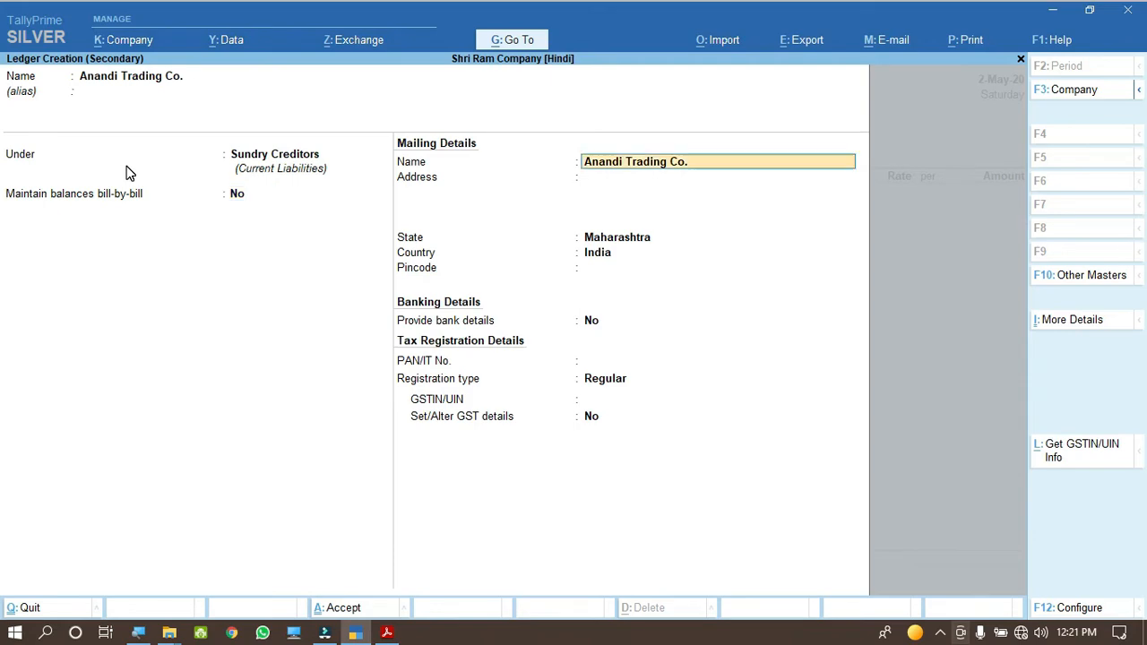
pyautogui.press('Return')
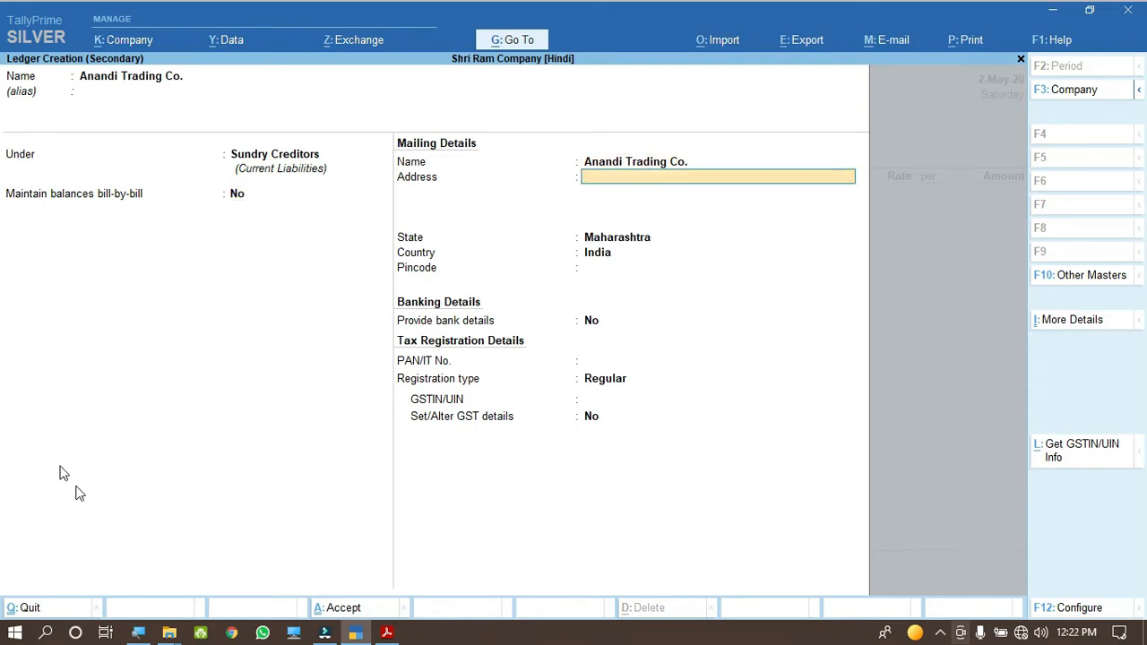
# Copy the party address from the Acrobat Reader invoice into the TallyPrime ledger's mailing details and set the state to Rajasthan.
pyautogui.click(387, 633)
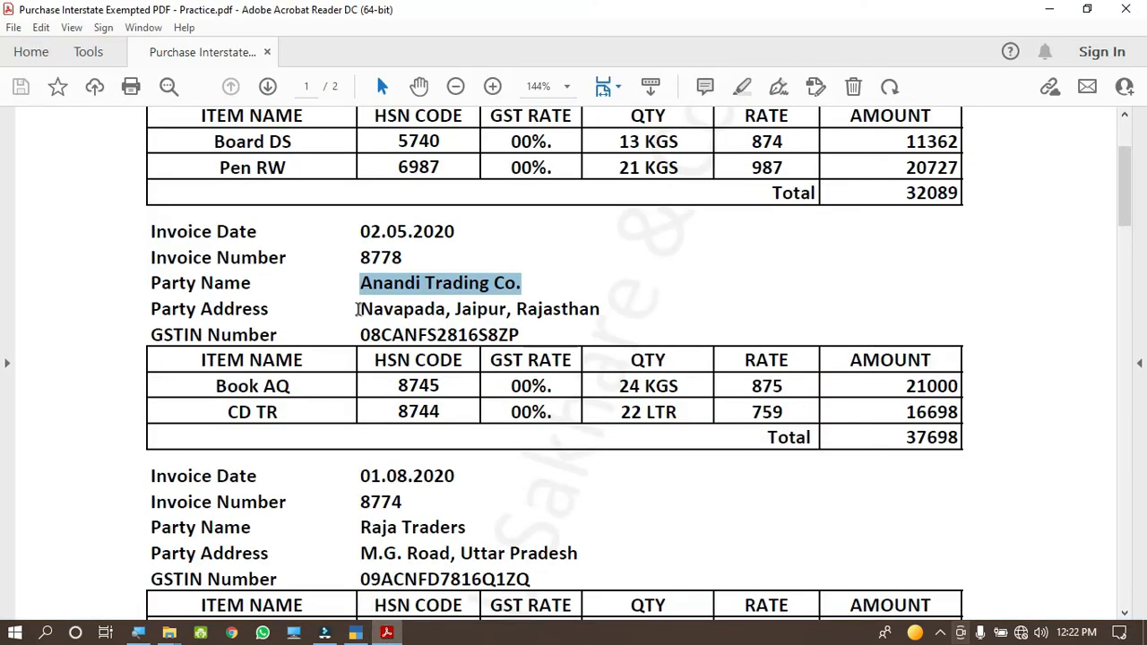
pyautogui.moveTo(359, 308); pyautogui.dragTo(566, 321)
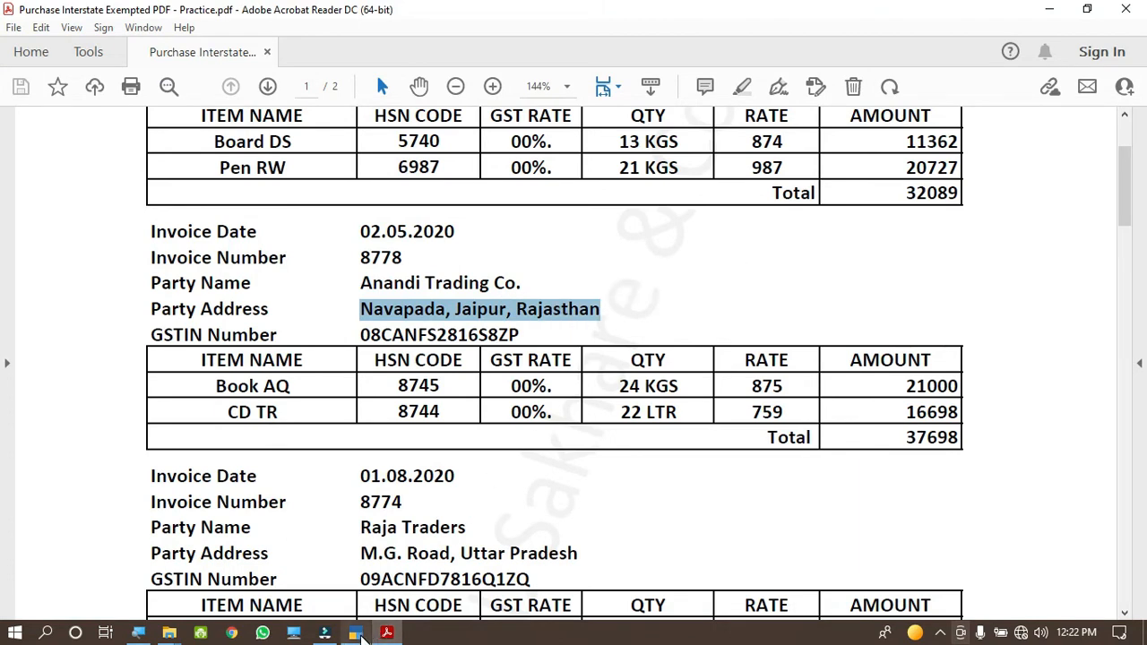
pyautogui.click(356, 633)
pyautogui.hotkey('ctrl', 'alt', 'v')
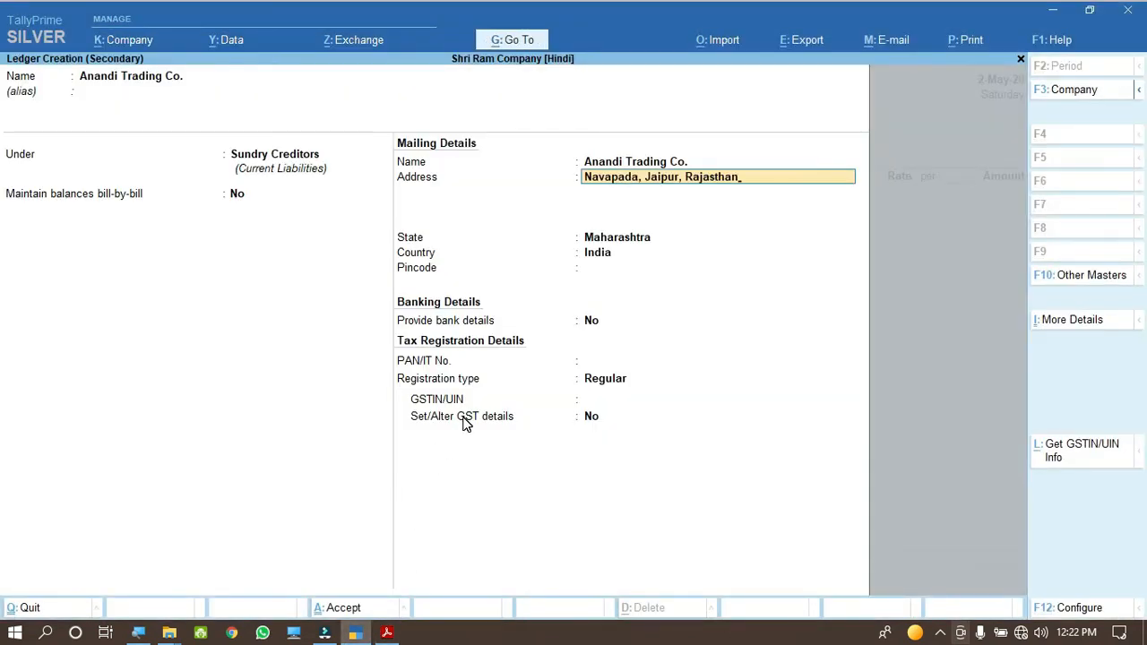
pyautogui.press('Return')
pyautogui.press('Return')
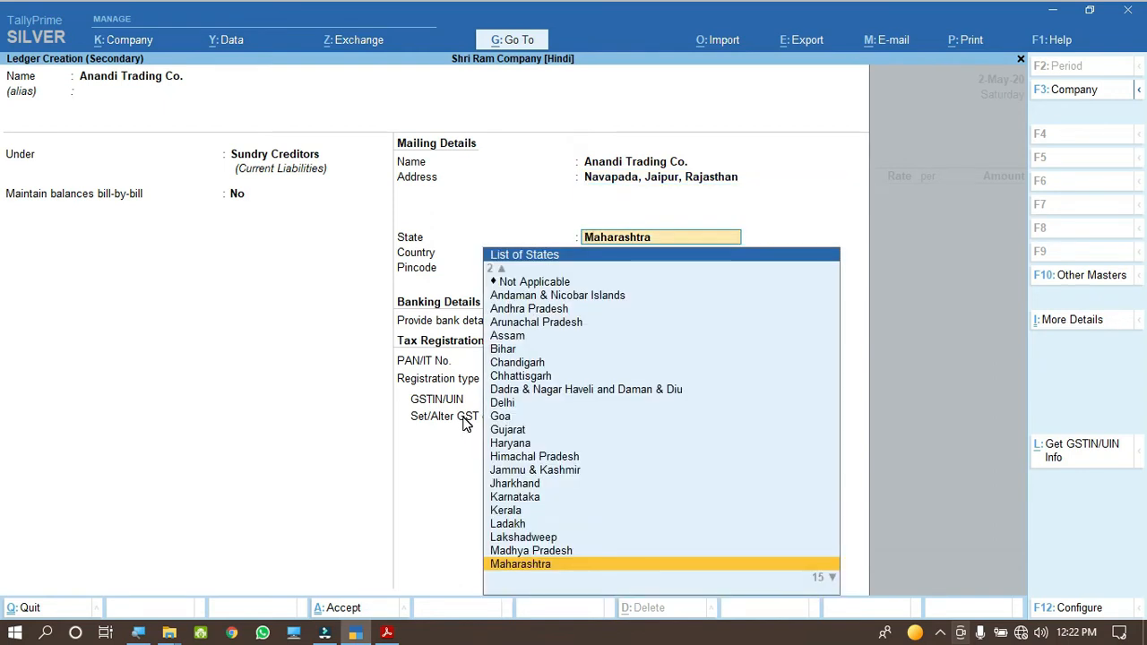
pyautogui.write('R')
pyautogui.press('Return')
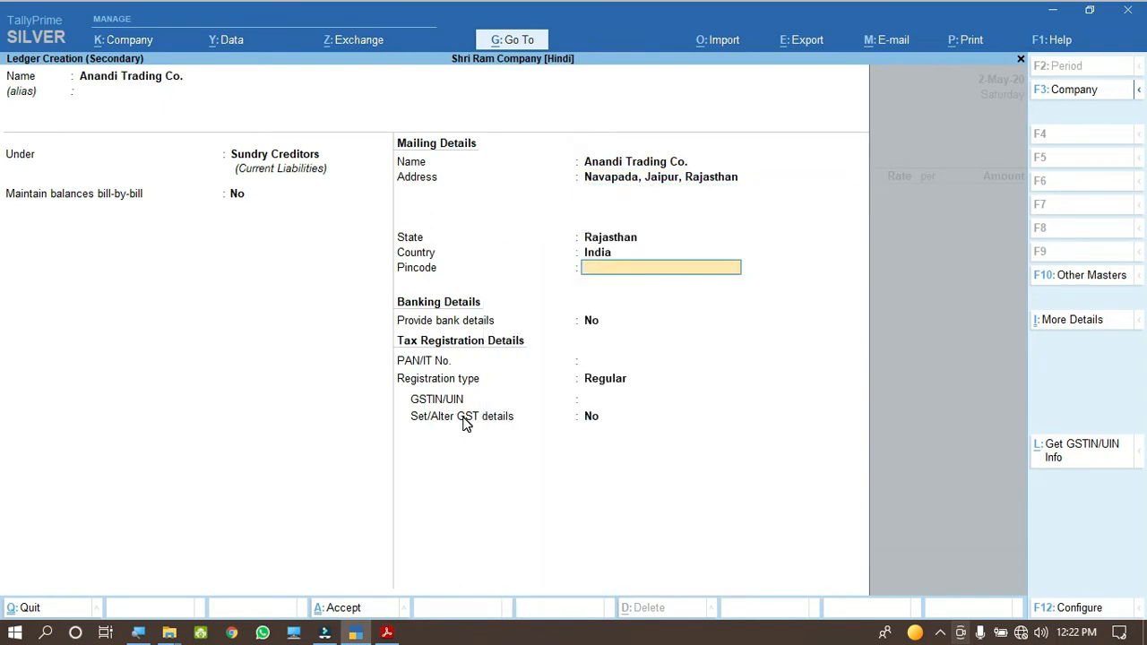
# Leave pincode and PAN blank, keep bank details at No and registration type Regular, and copy the party's GSTIN from the Acrobat Reader invoice into the TallyPrime ledger.
pyautogui.press('Return')
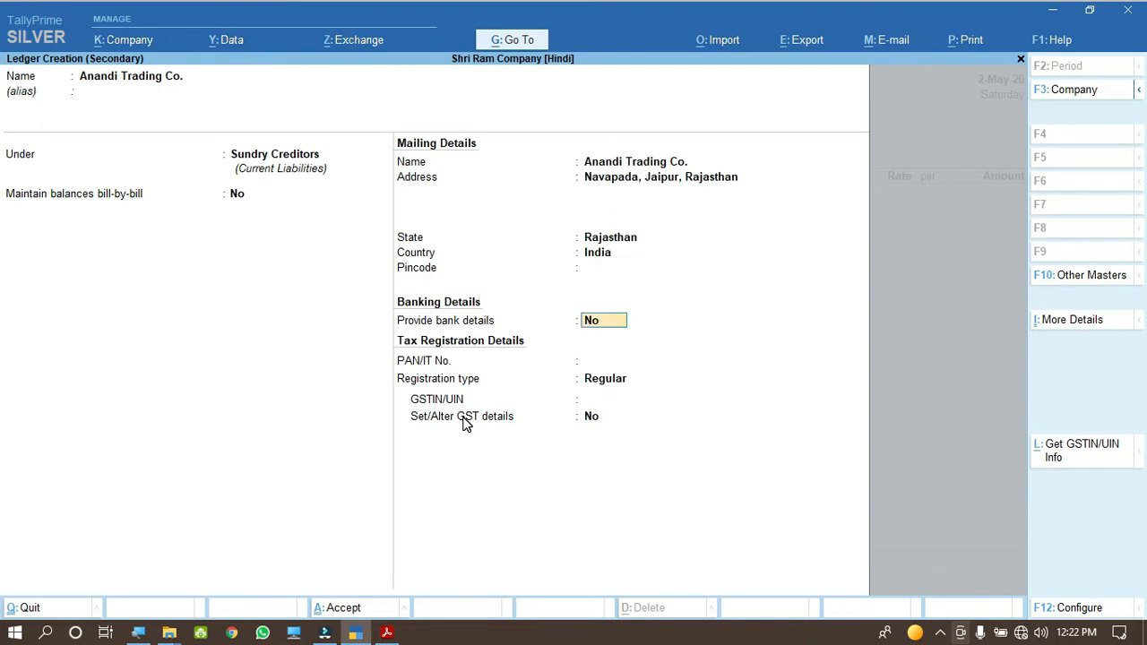
pyautogui.press('Return')
pyautogui.press('Return')
pyautogui.press('Return')
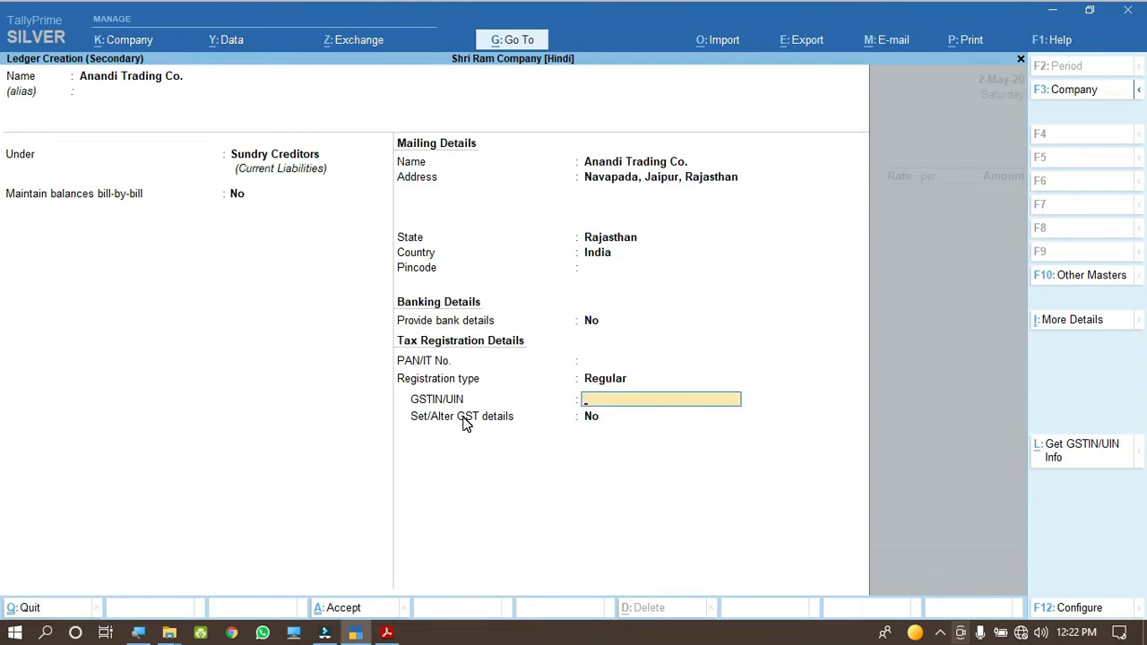
pyautogui.click(387, 633)
pyautogui.moveTo(360, 335); pyautogui.dragTo(520, 335)
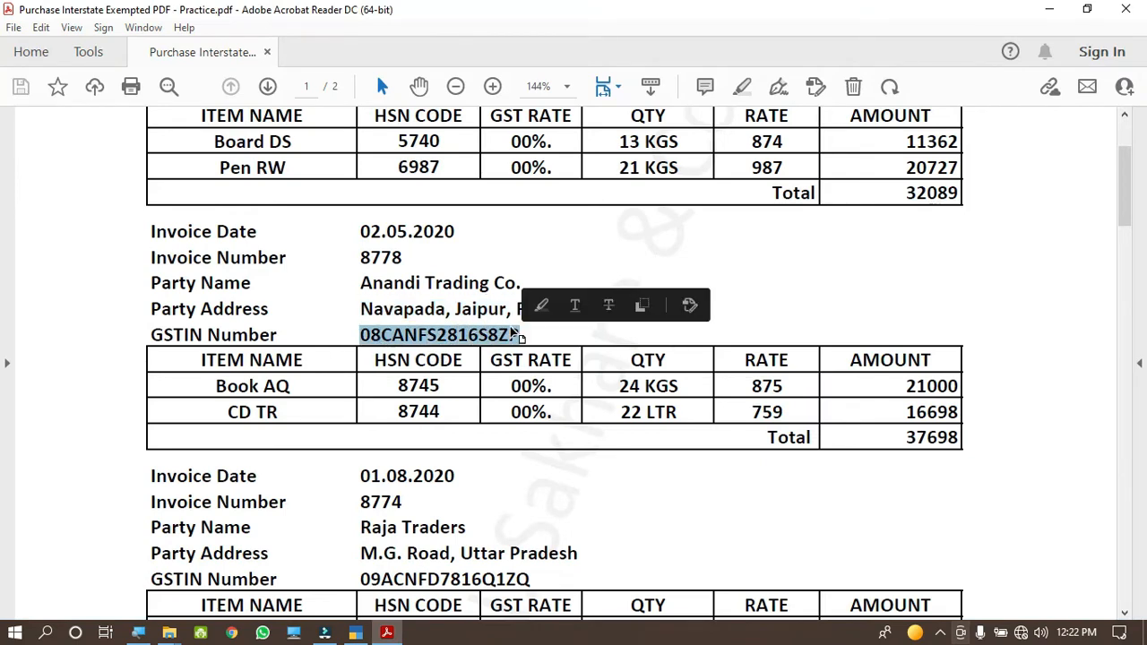
pyautogui.click(356, 633)
pyautogui.hotkey('ctrl', 'alt', 'v')
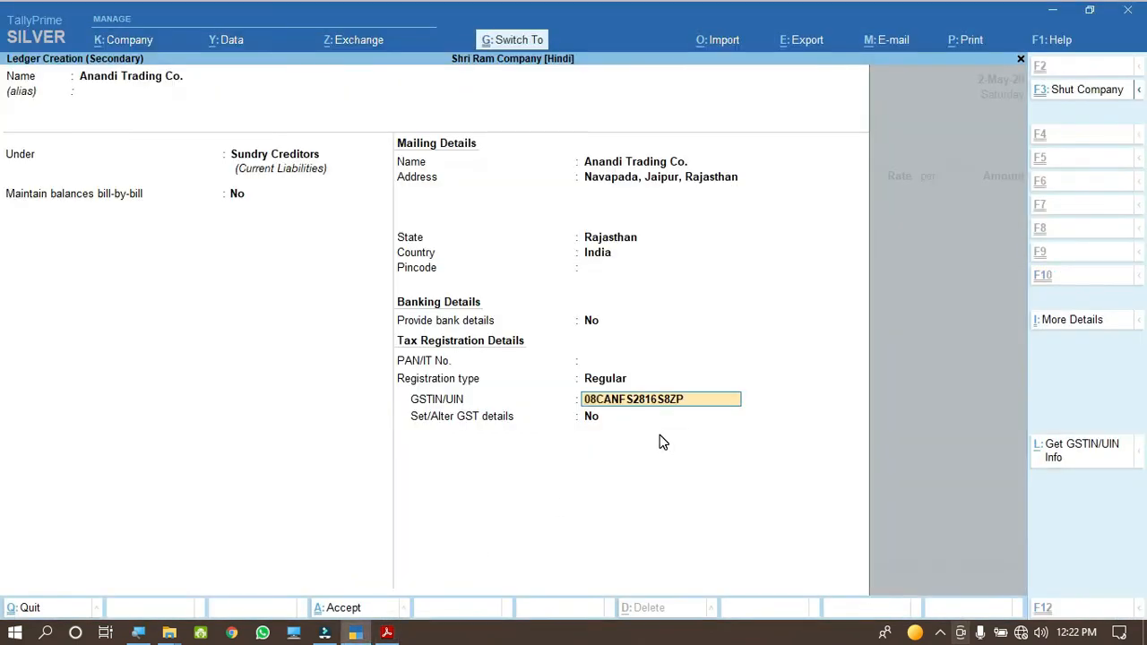
pyautogui.press('Return')
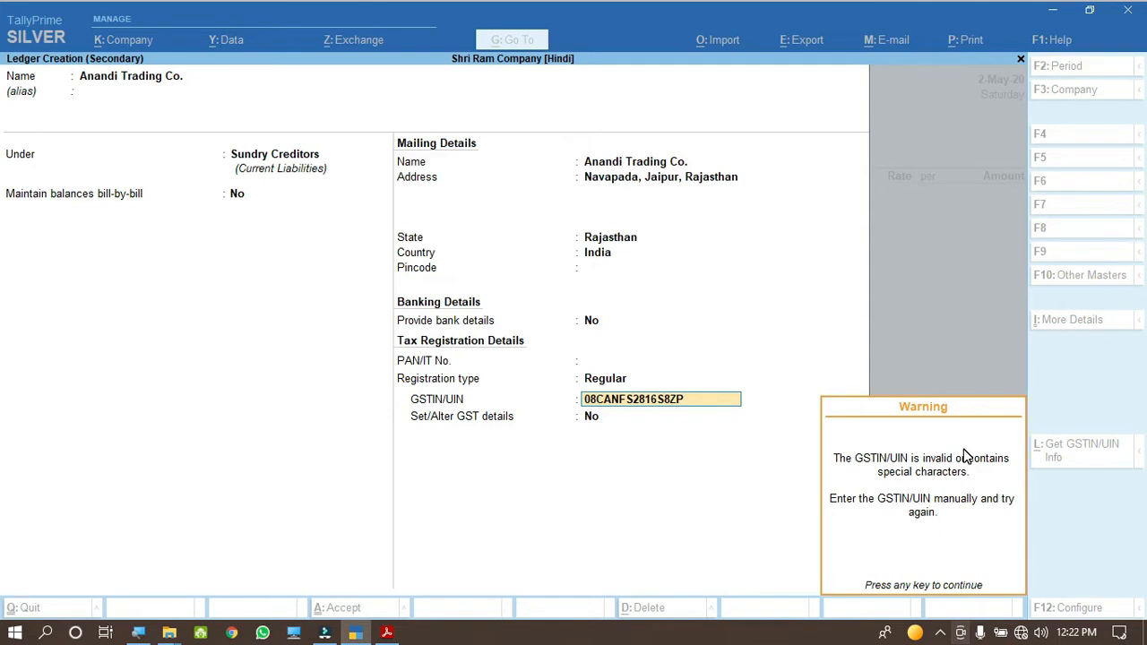
pyautogui.press('Return')
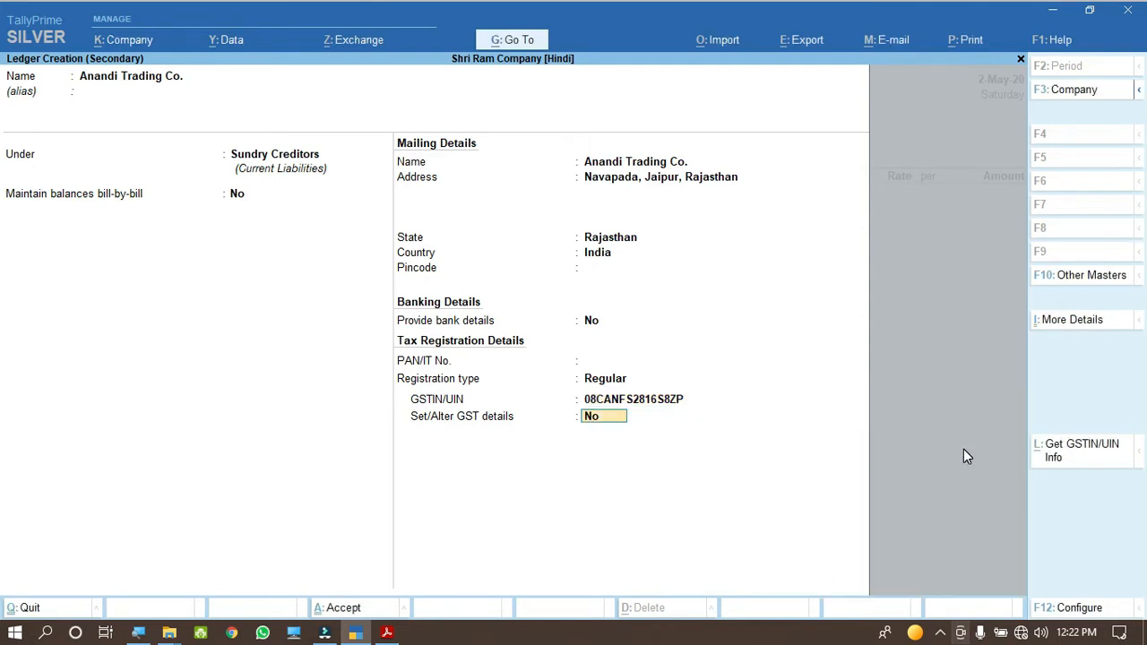
# Save the new party ledger with GST details kept at No, and accept the voucher's receipt and party details.
pyautogui.press('Return')
pyautogui.press('Return')
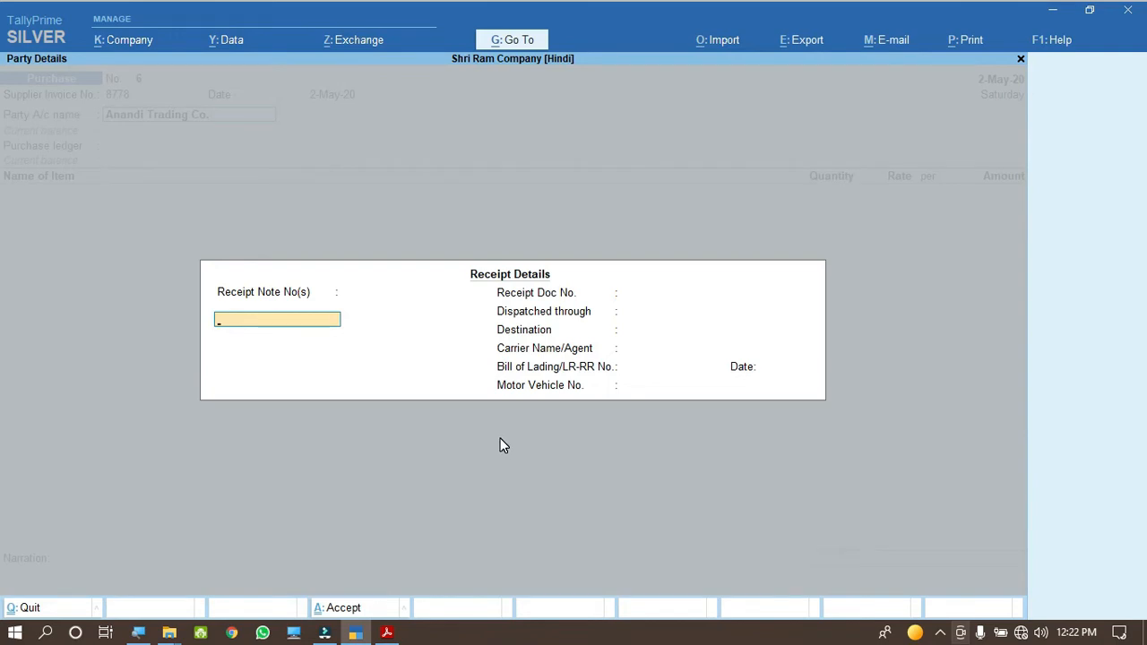
pyautogui.hotkey('ctrl', 'a')
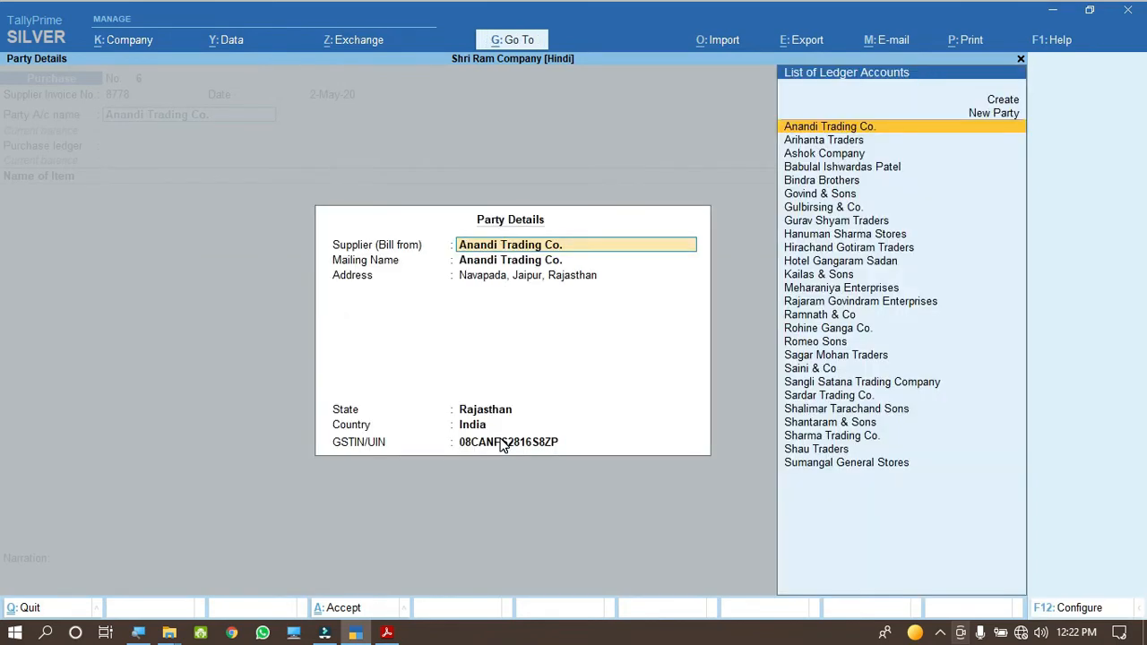
pyautogui.hotkey('ctrl', 'a')
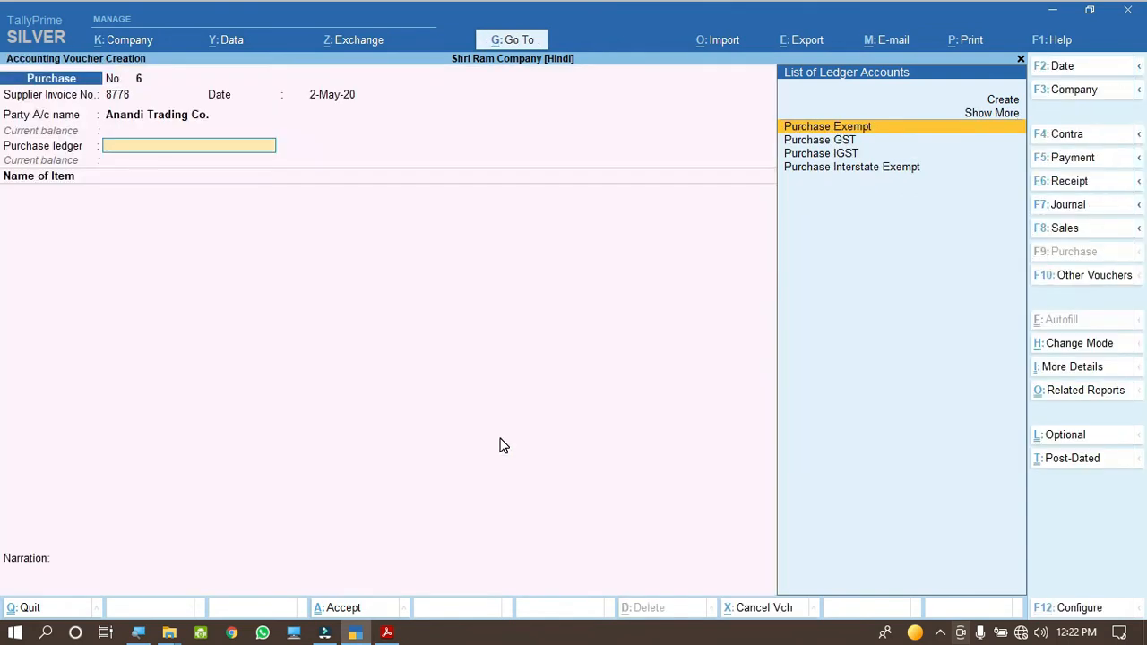
# Choose Purchase Interstate Exempt as the voucher's purchase ledger.
pyautogui.press('Down')
pyautogui.press('Down')
pyautogui.press('Down')
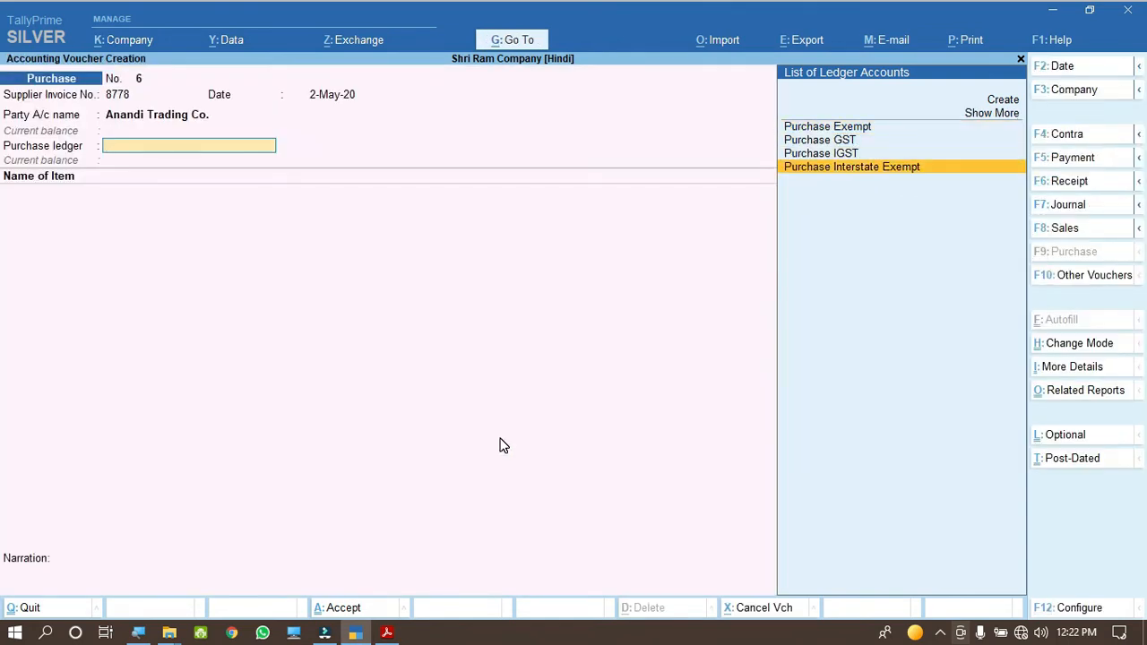
pyautogui.press('Return')
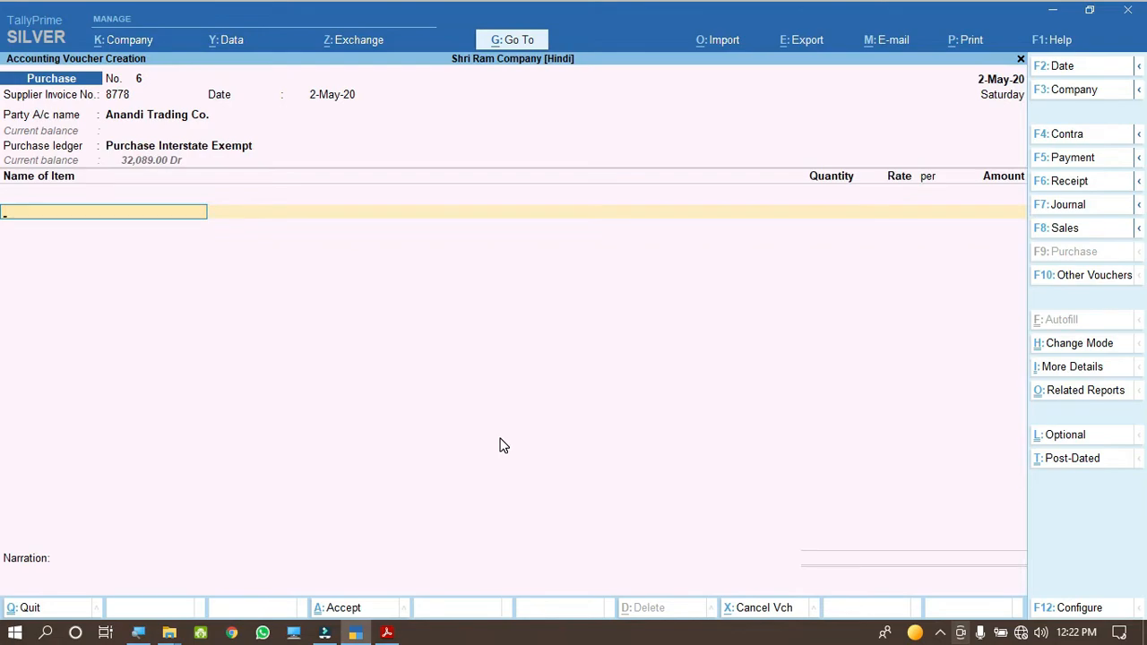
# Copy the item name Book AQ from the Acrobat Reader invoice and start a new TallyPrime stock item with that name, leaving the alias blank.
pyautogui.click(386, 633)
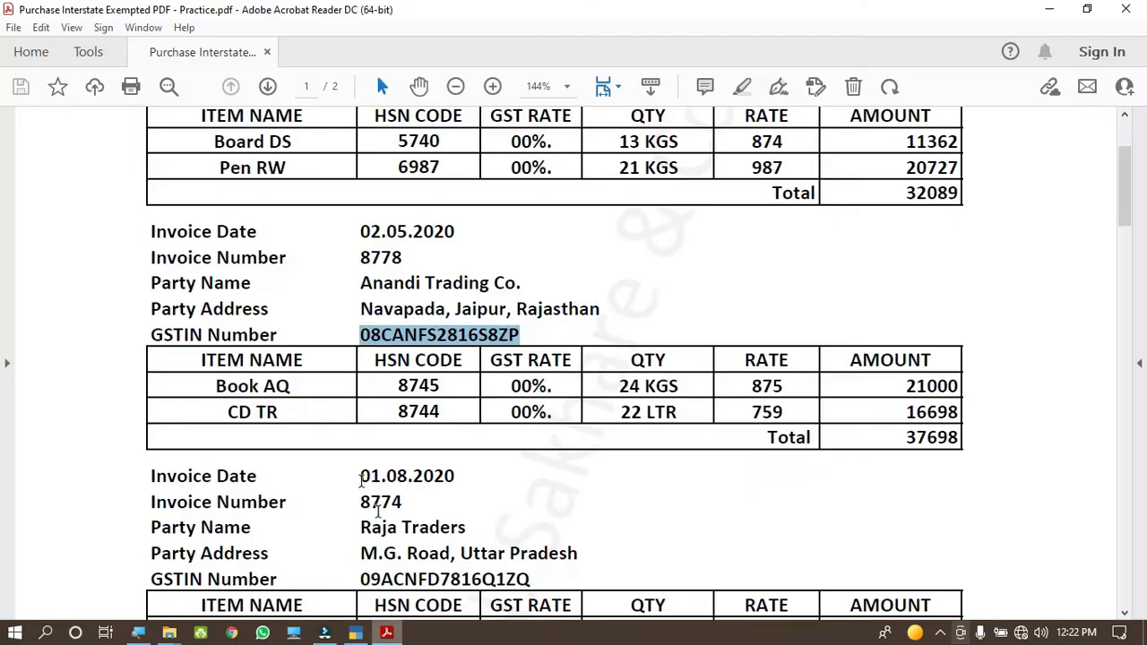
pyautogui.moveTo(215, 386); pyautogui.dragTo(288, 392)
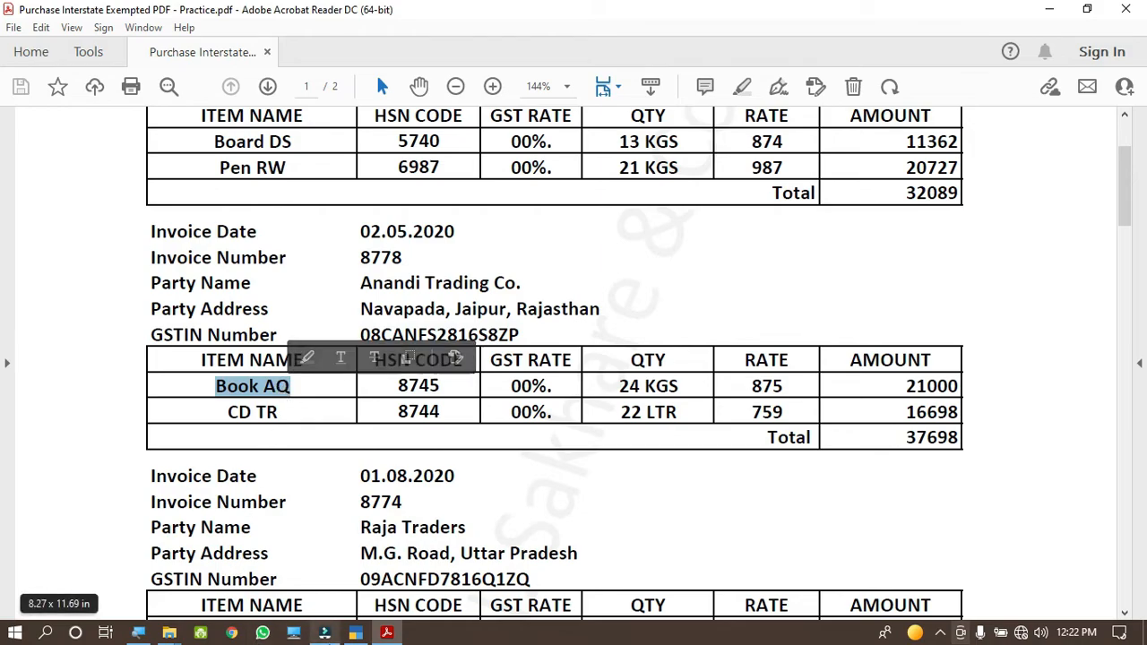
pyautogui.click(355, 632)
pyautogui.press('ctrl')
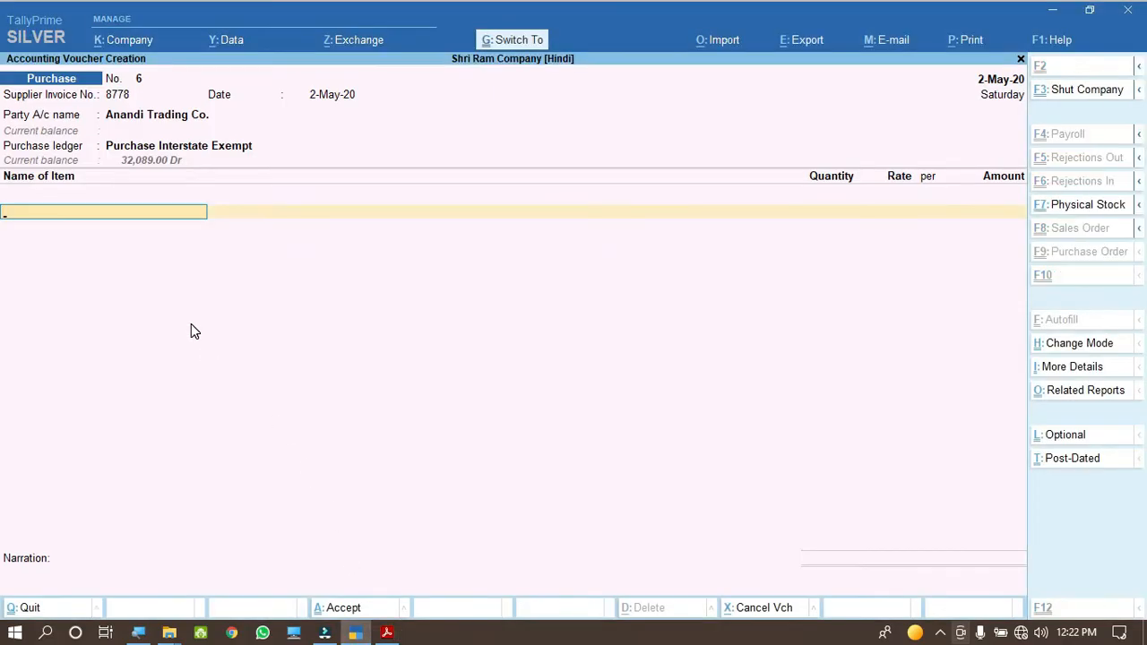
pyautogui.hotkey('ctrl', 'v')
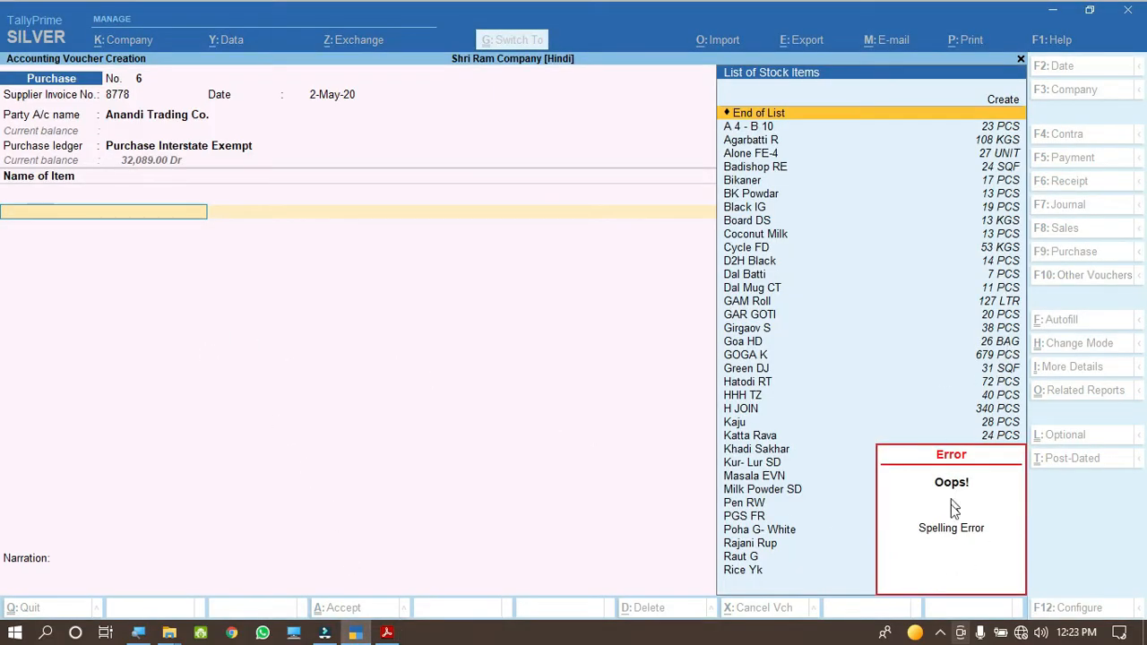
pyautogui.click(970, 574)
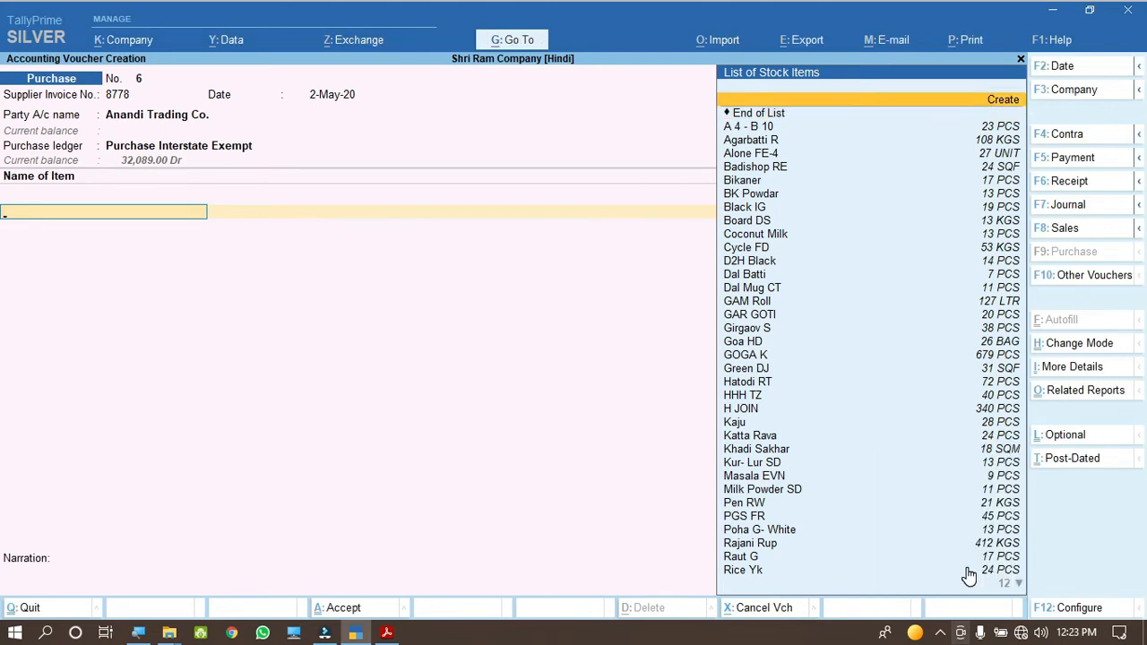
pyautogui.press('Return')
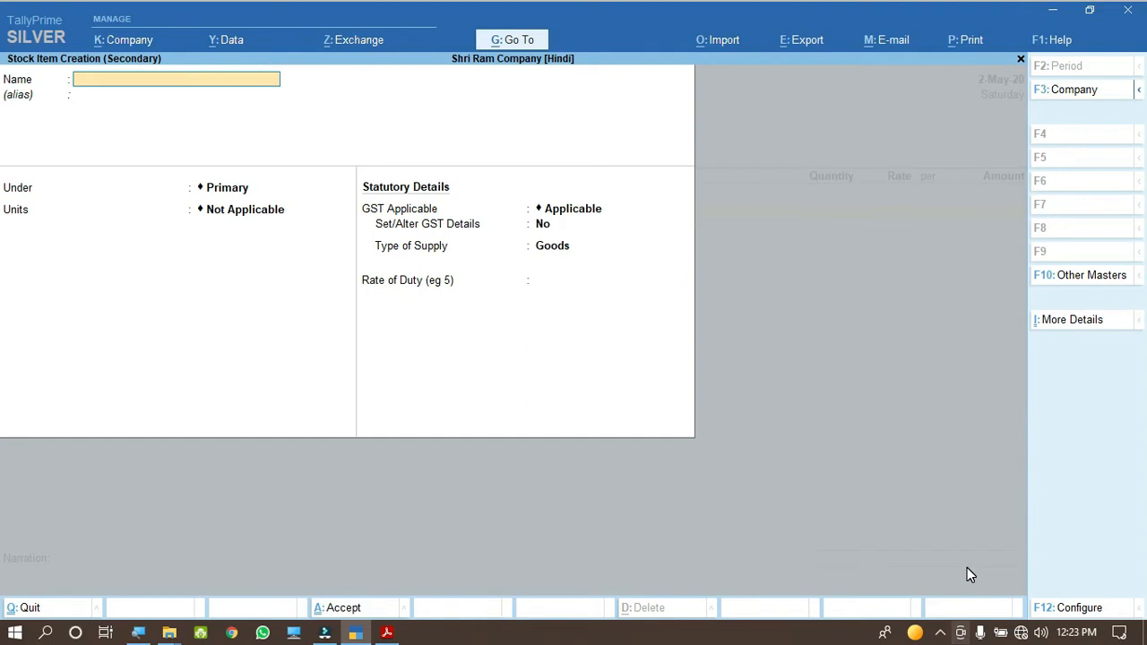
pyautogui.hotkey('ctrl', 'alt', 'v')
pyautogui.press('Return')
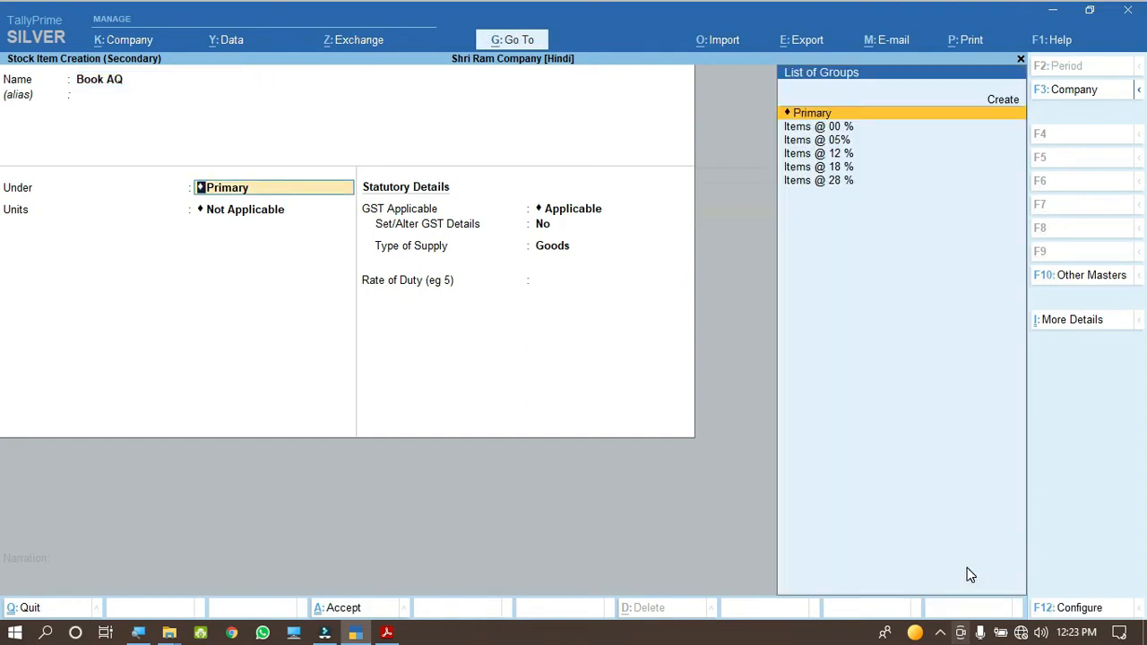
# Place Book AQ under the group Items @ 00 % and set its unit to KGS, checking the unit against the Acrobat Reader invoice.
pyautogui.press('Down')
pyautogui.press('Return')
pyautogui.press('Down')
pyautogui.press('Down')
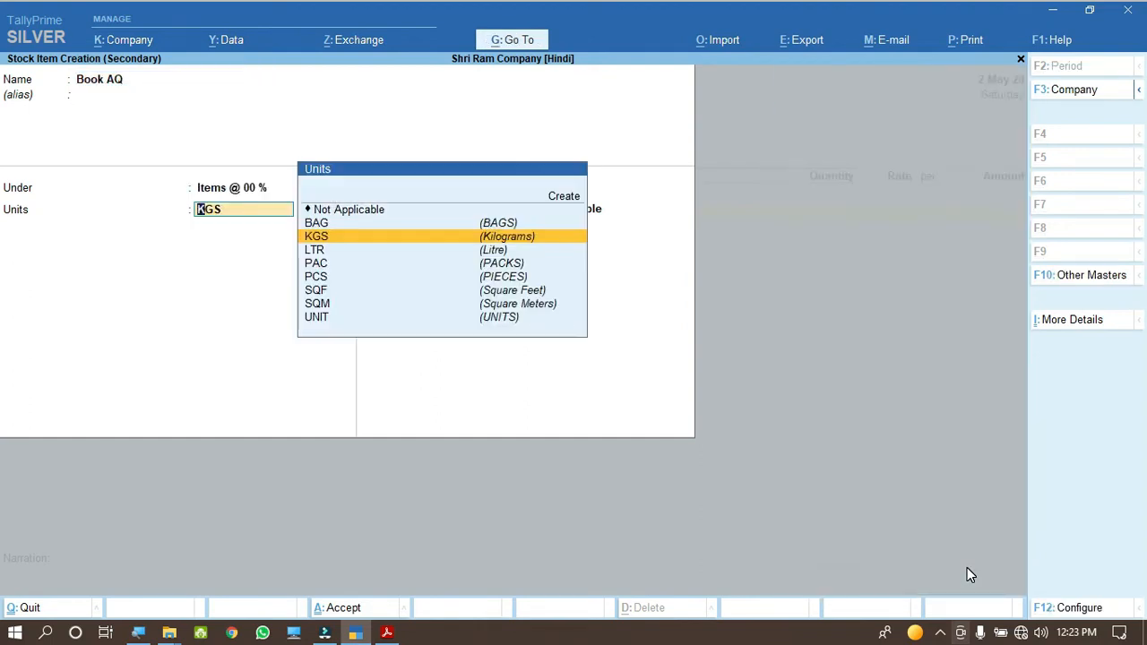
pyautogui.click(386, 632)
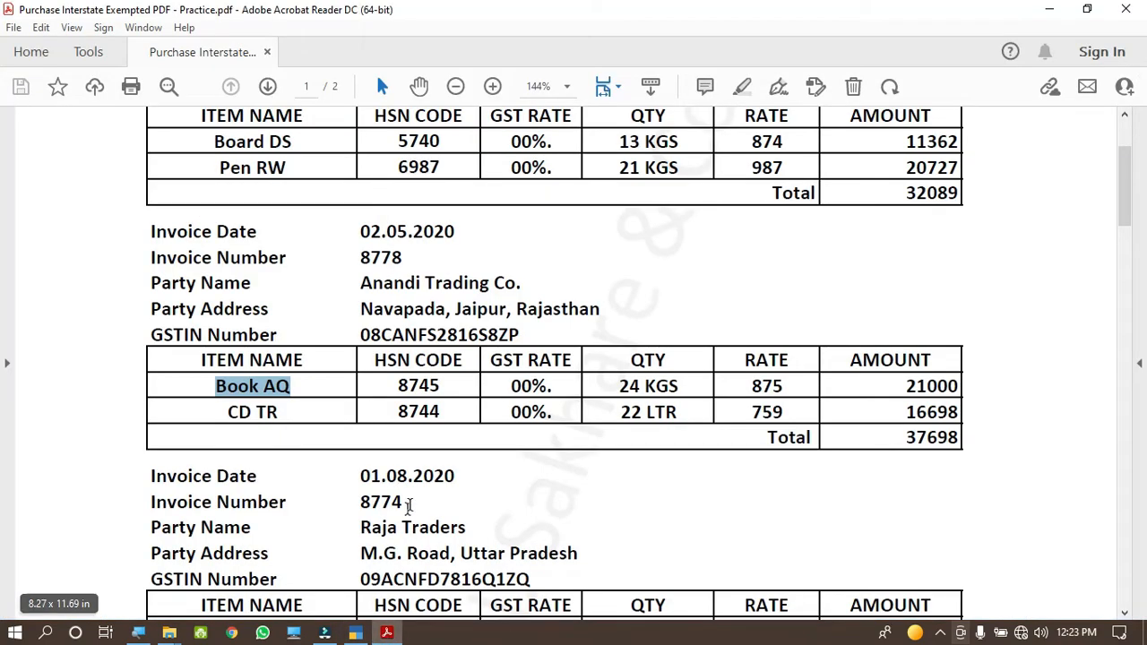
pyautogui.moveTo(646, 386); pyautogui.dragTo(681, 386)
pyautogui.hotkey('alt', 'Tab')
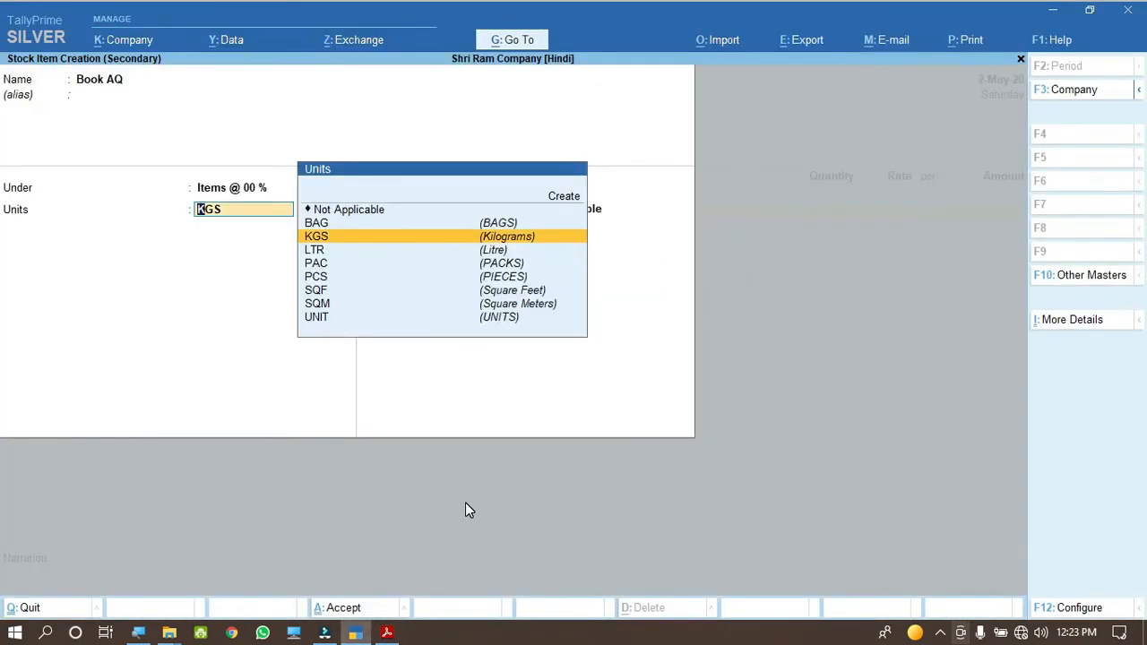
pyautogui.press('Return')
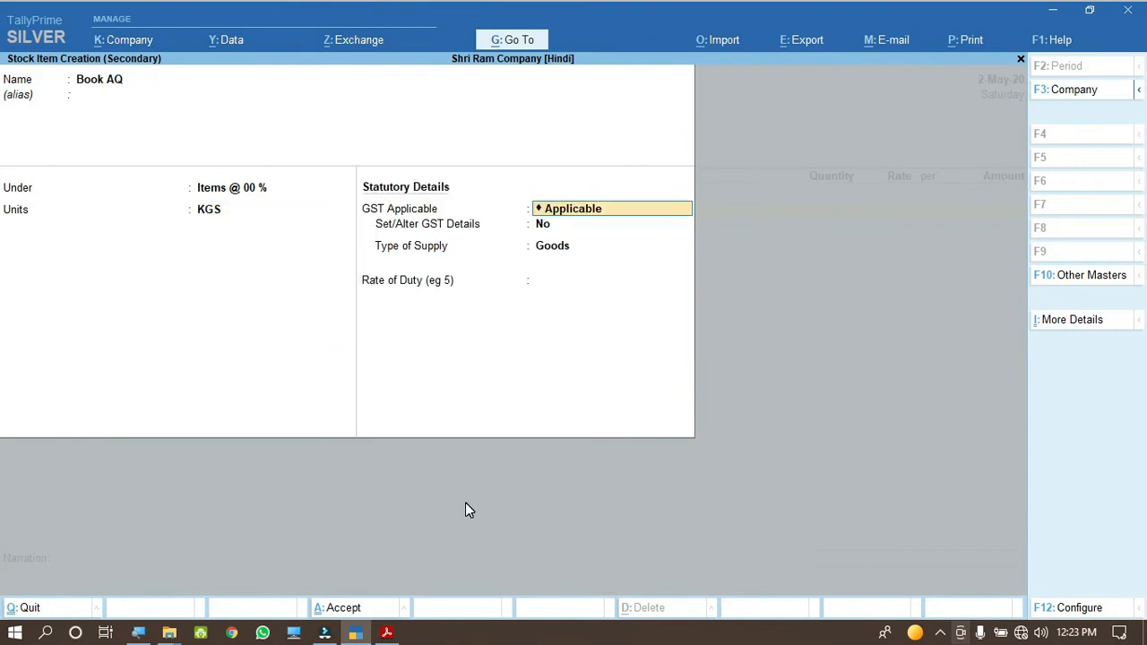
# Enable GST details for Book AQ and copy its HSN code 8745 from the Acrobat Reader invoice into the TallyPrime HSN/SAC description.
pyautogui.press('Return')
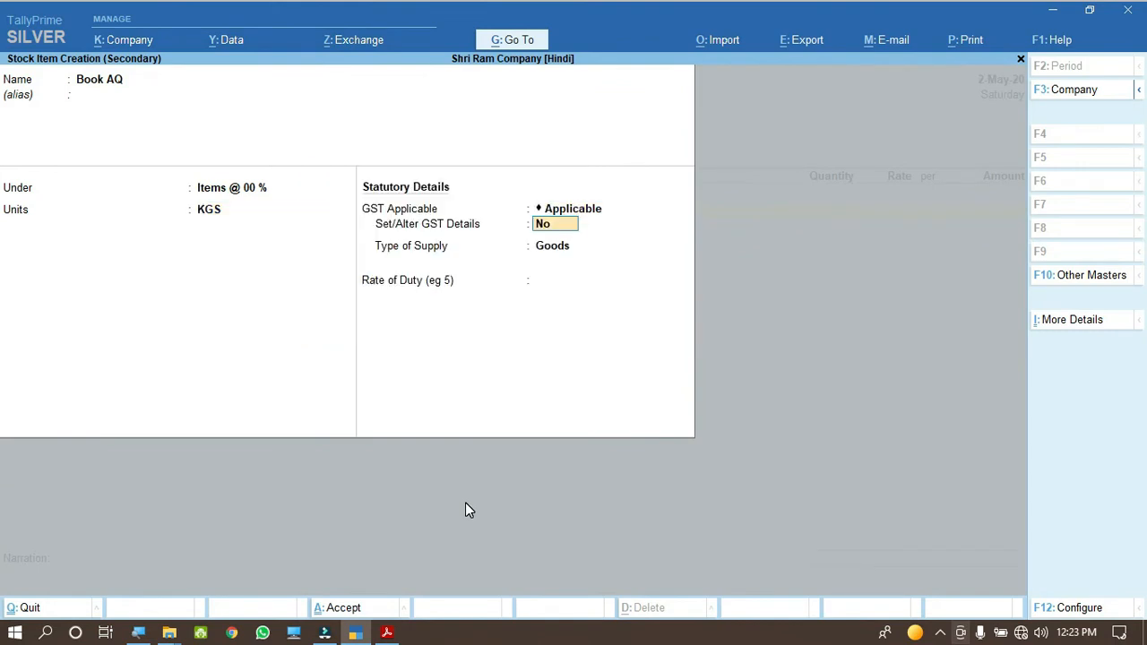
pyautogui.write('y')
pyautogui.press('Return')
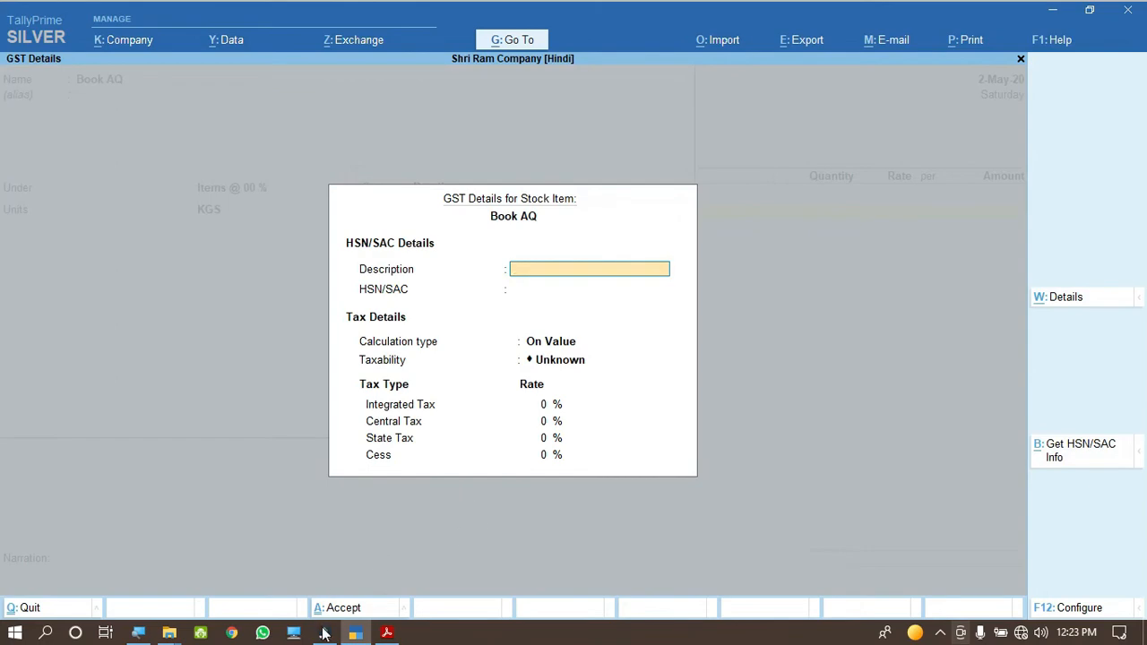
pyautogui.hotkey('alt', 'Tab')
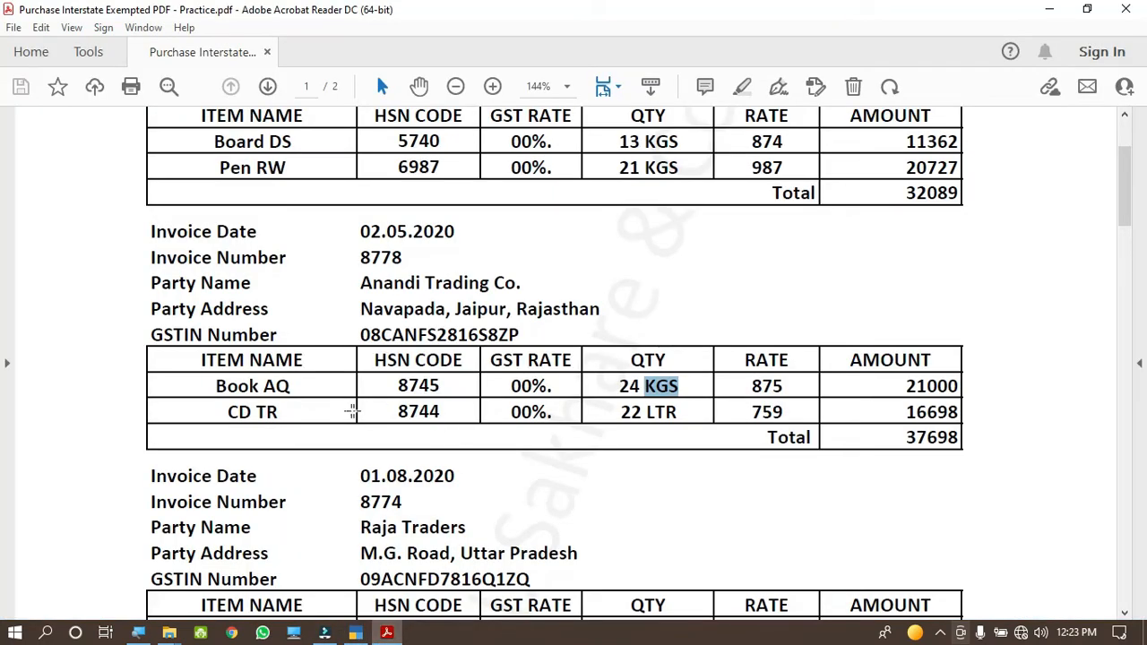
pyautogui.moveTo(397, 386); pyautogui.dragTo(552, 386)
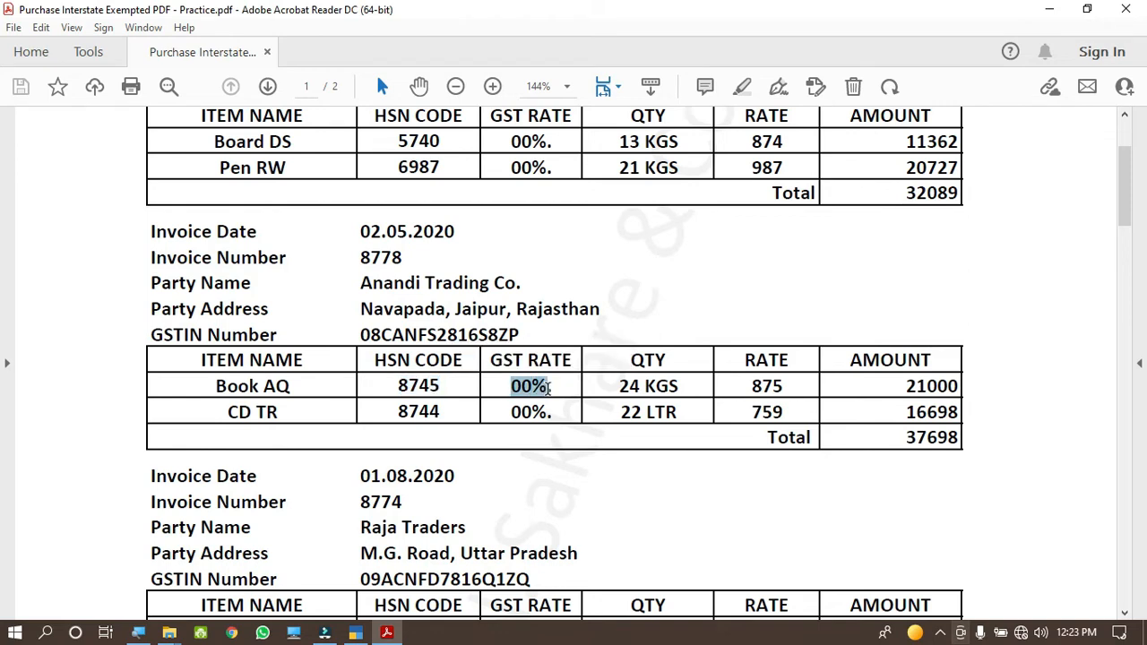
pyautogui.moveTo(397, 385); pyautogui.dragTo(447, 387)
pyautogui.hotkey('ctrl', 'c')
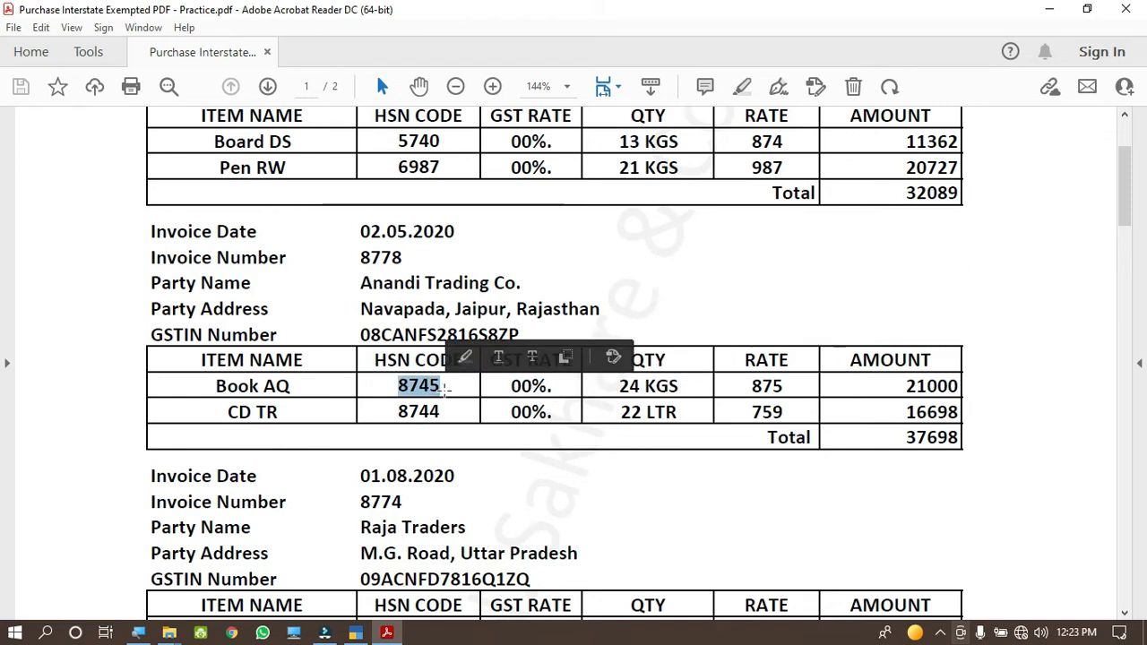
pyautogui.click(356, 632)
pyautogui.hotkey('ctrl', 'v')
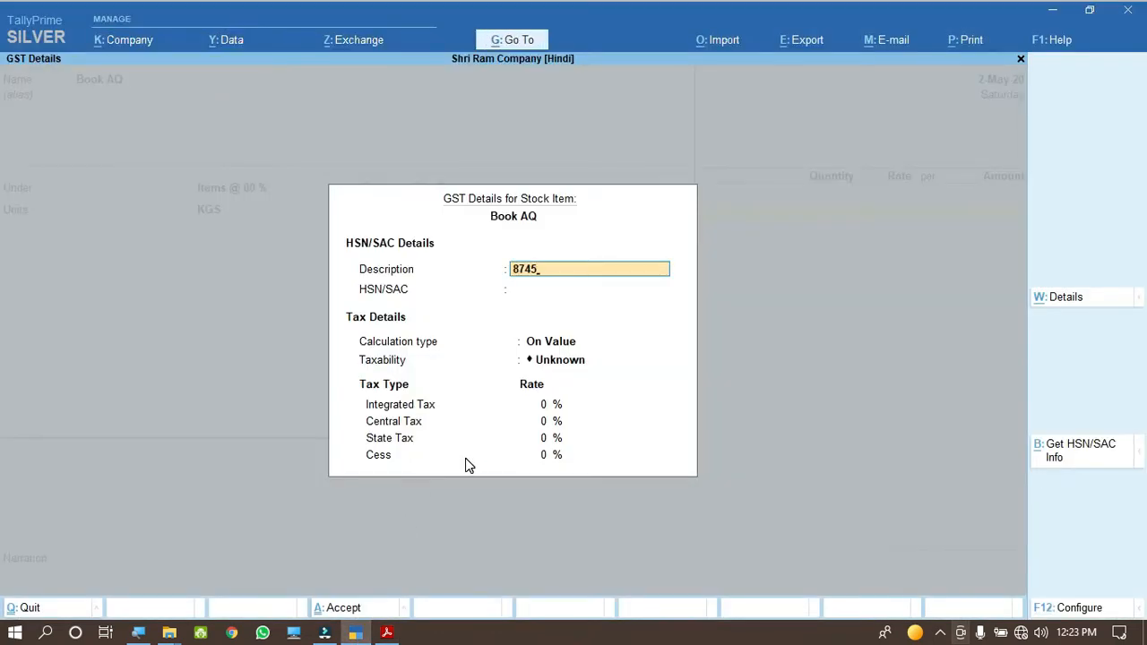
# Finish the GST details with calculation type On Value and a taxability, and save Book AQ with supply type Goods and 0 rate of duty.
pyautogui.press('Return')
pyautogui.press('Return')
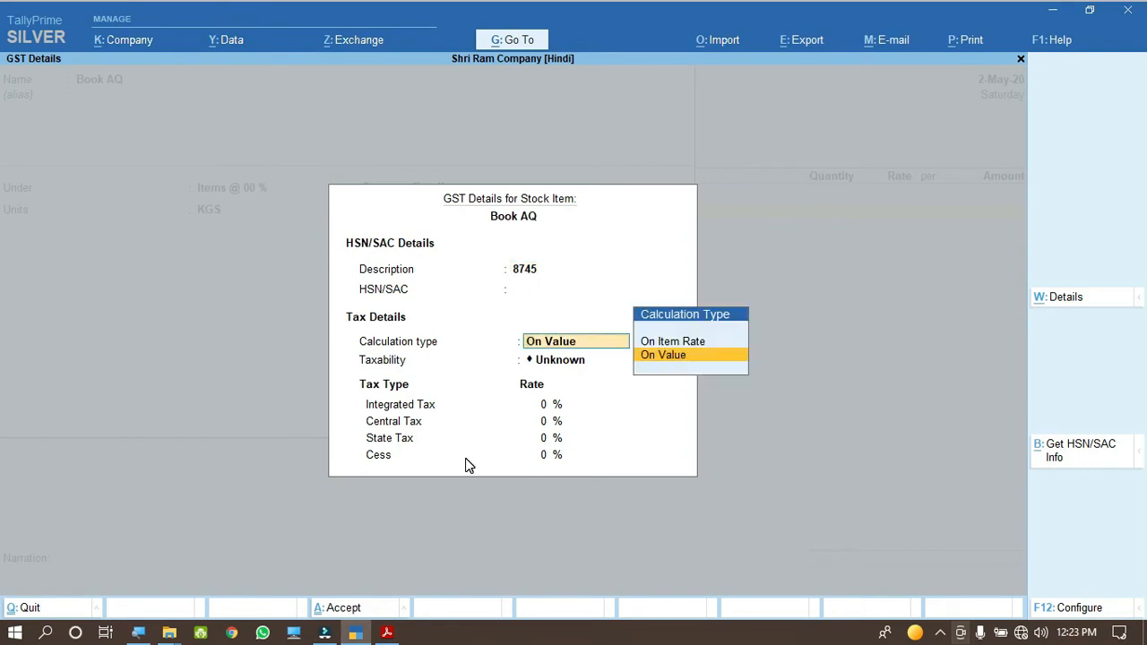
pyautogui.press('Return')
pyautogui.press('Down')
pyautogui.press('Return')
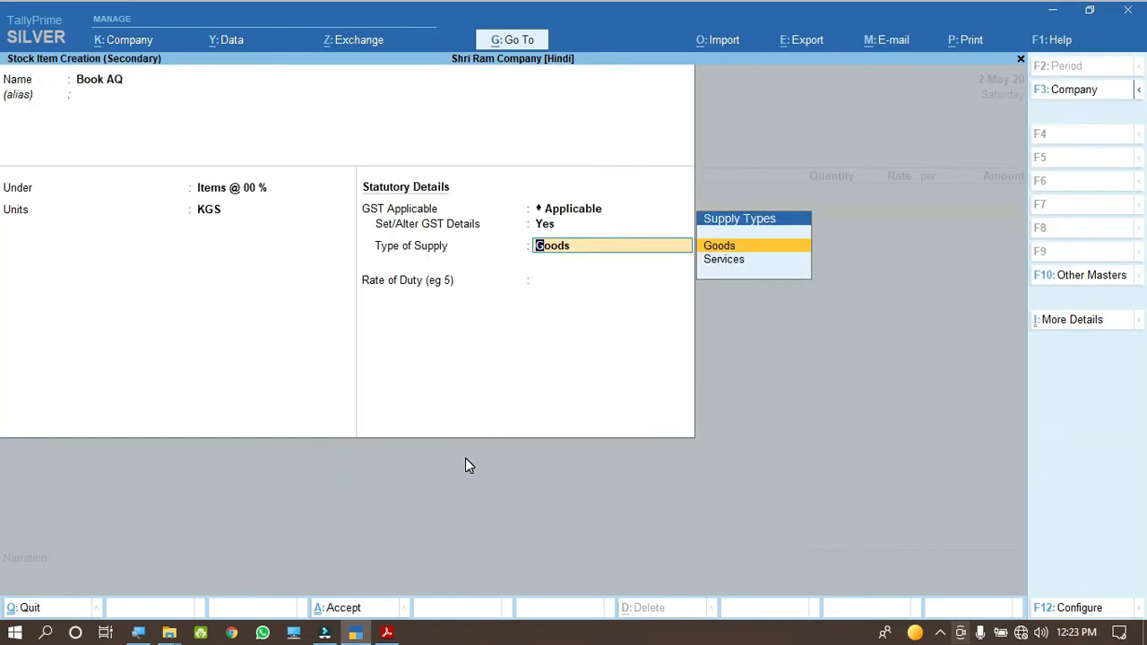
pyautogui.press('Return')
pyautogui.press('Return')
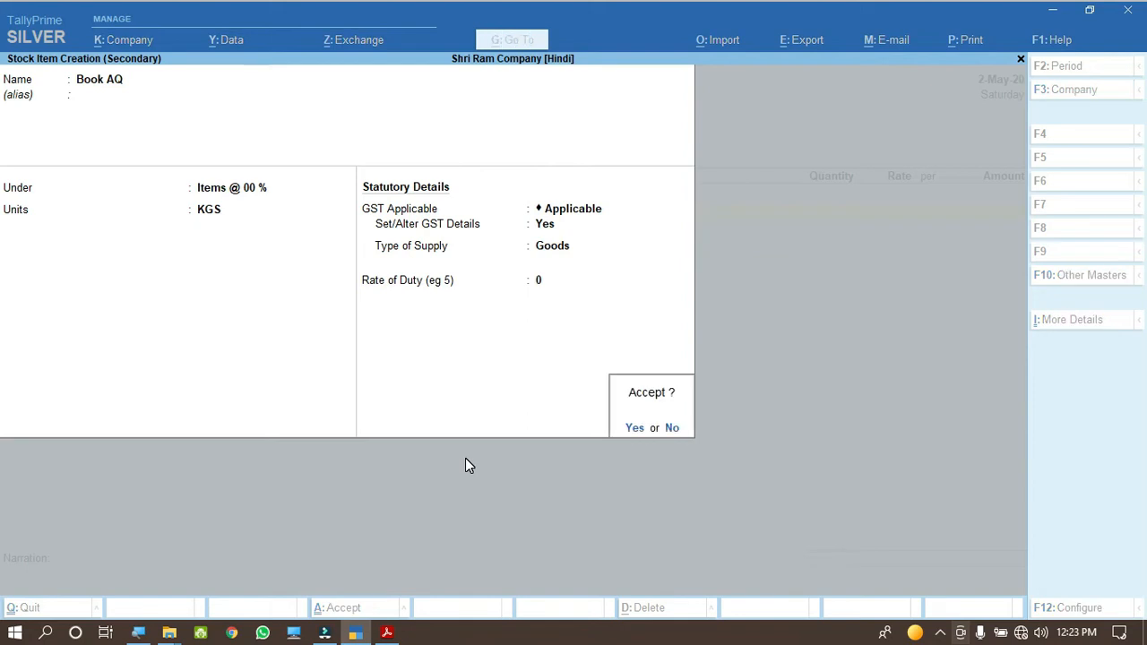
pyautogui.press('Return')
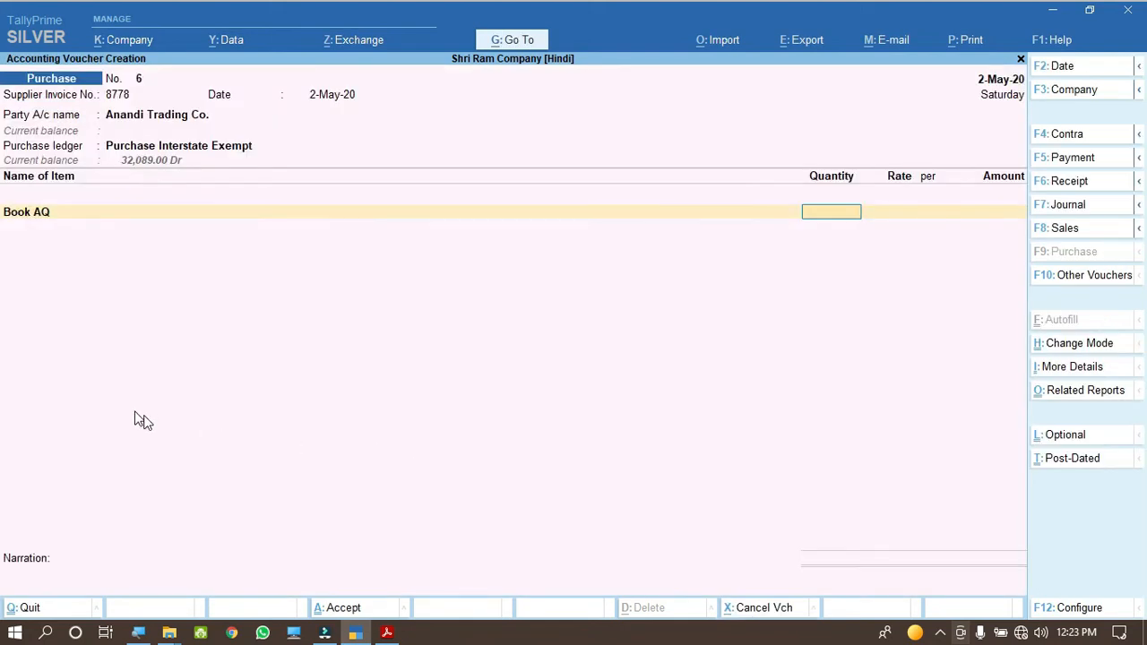
# Enter the Book AQ line in the purchase voucher as 24 KGS at rate 875, taking the values from the Acrobat Reader invoice.
pyautogui.click(386, 632)
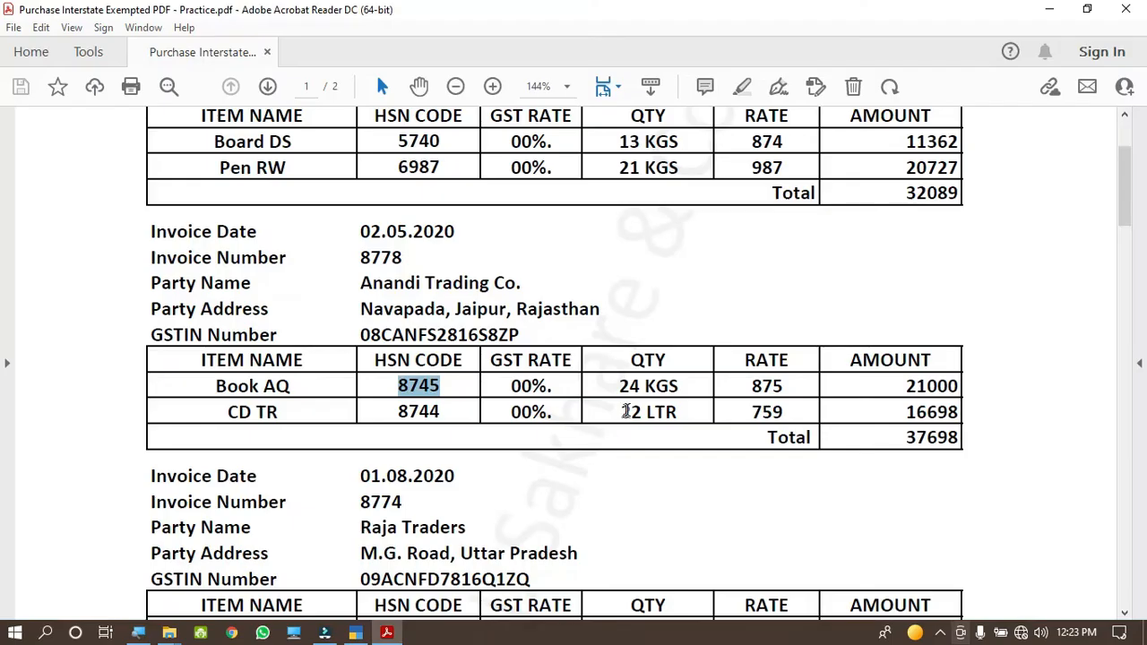
pyautogui.moveTo(750, 388); pyautogui.dragTo(784, 388)
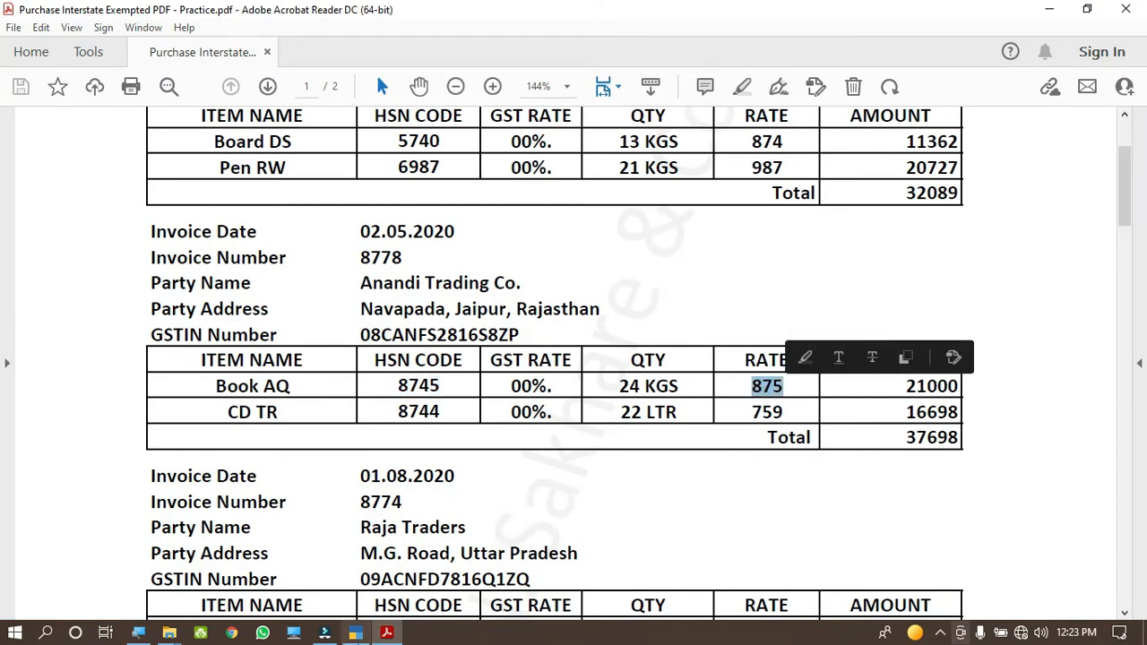
pyautogui.click(365, 633)
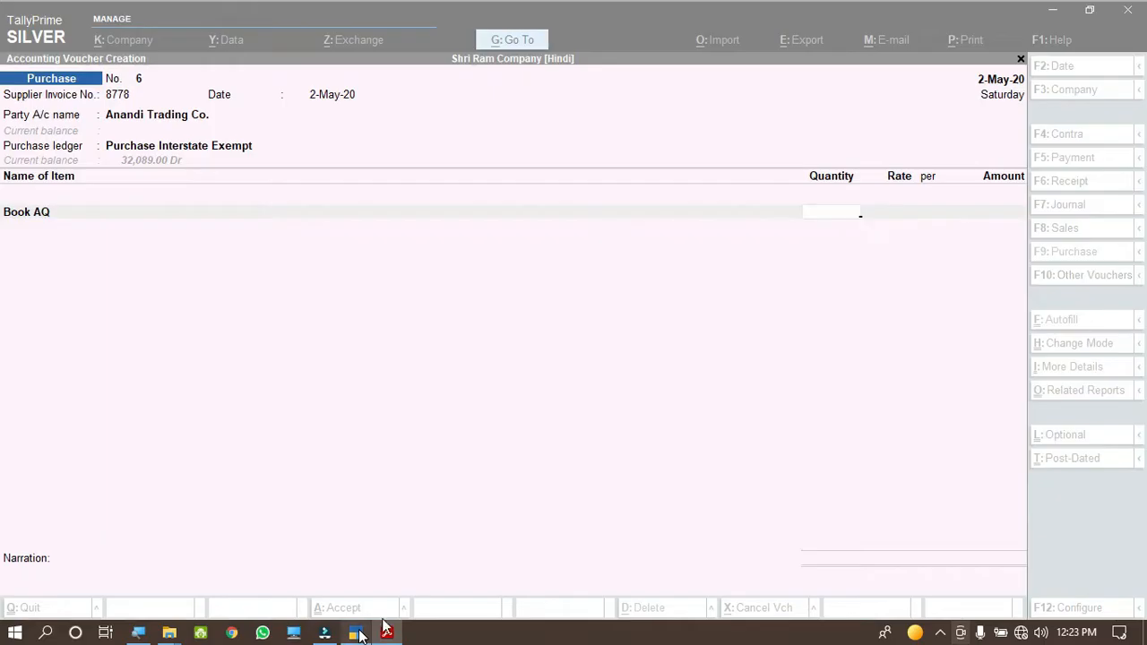
pyautogui.press('Return')
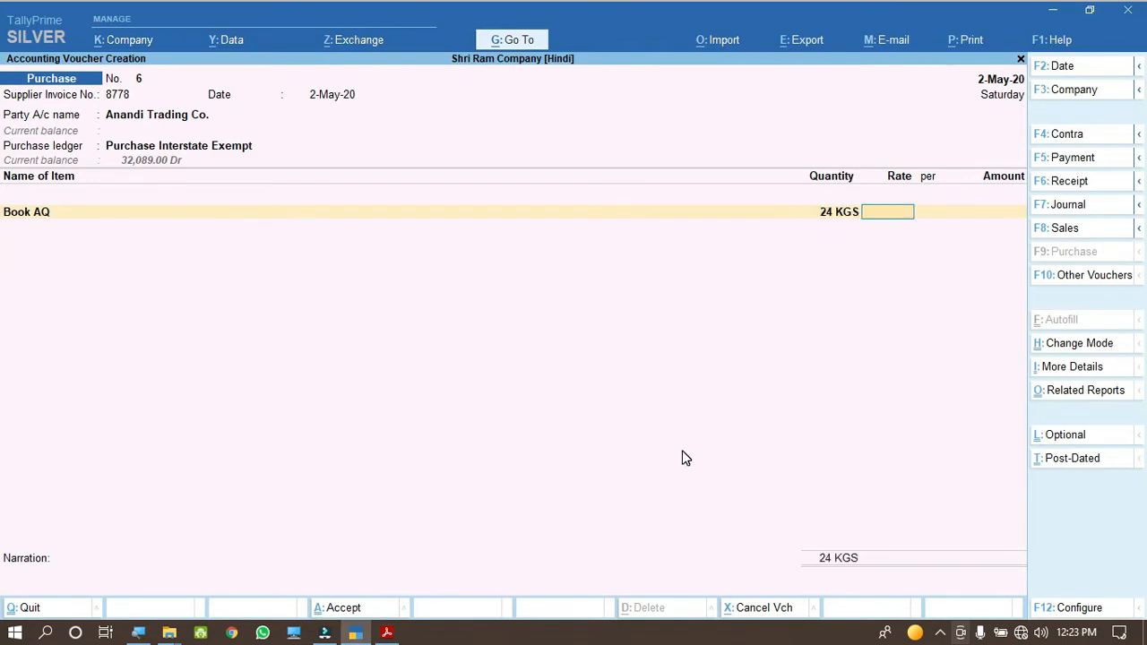
pyautogui.write('875')
pyautogui.press('Return')
pyautogui.press('Return')
pyautogui.press('Return')
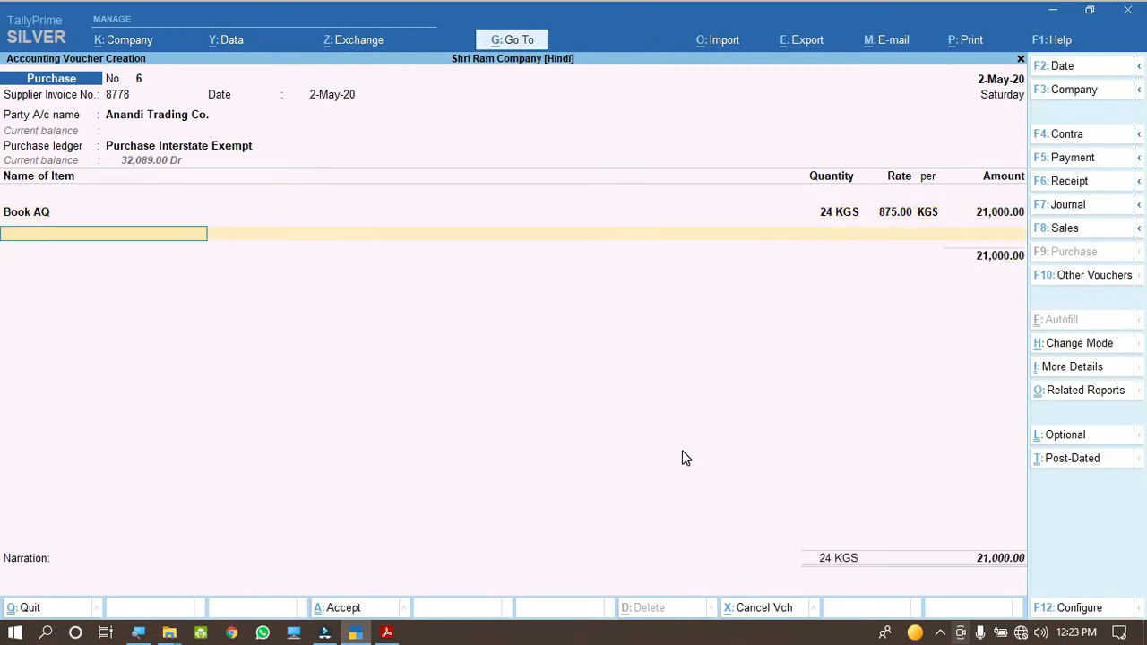
# Copy the item name CD TR from the Acrobat Reader invoice and start a new TallyPrime stock item with that name, leaving the alias blank.
pyautogui.click(388, 633)
pyautogui.moveTo(228, 411); pyautogui.dragTo(277, 413)
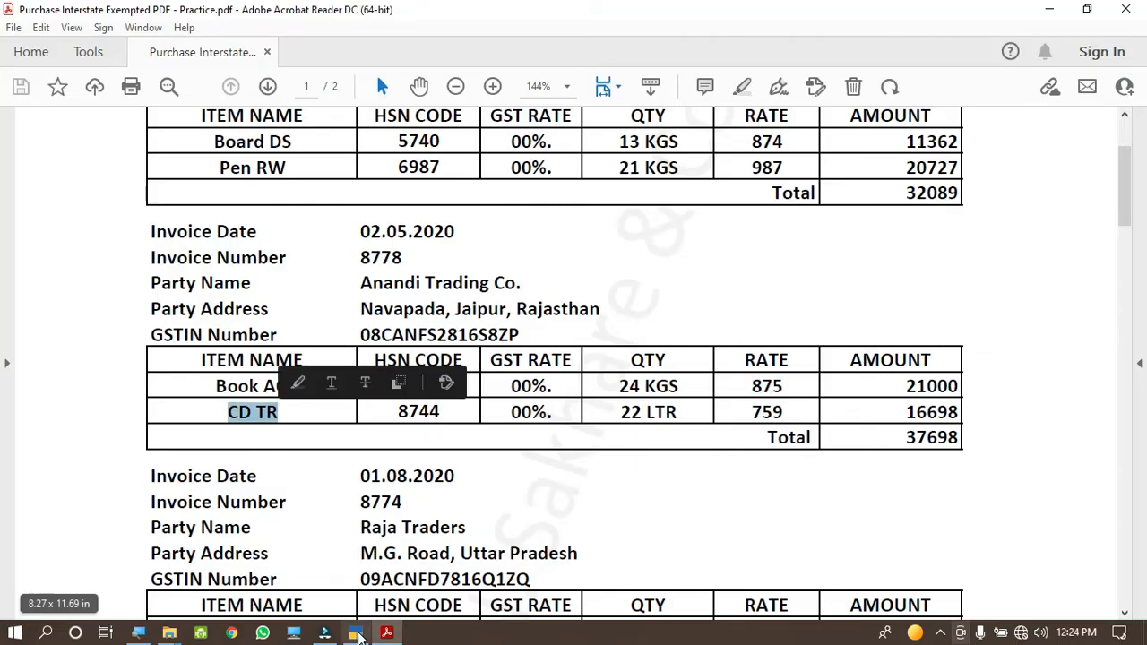
pyautogui.click(357, 634)
pyautogui.hotkey('ctrl', 'alt', 'v')
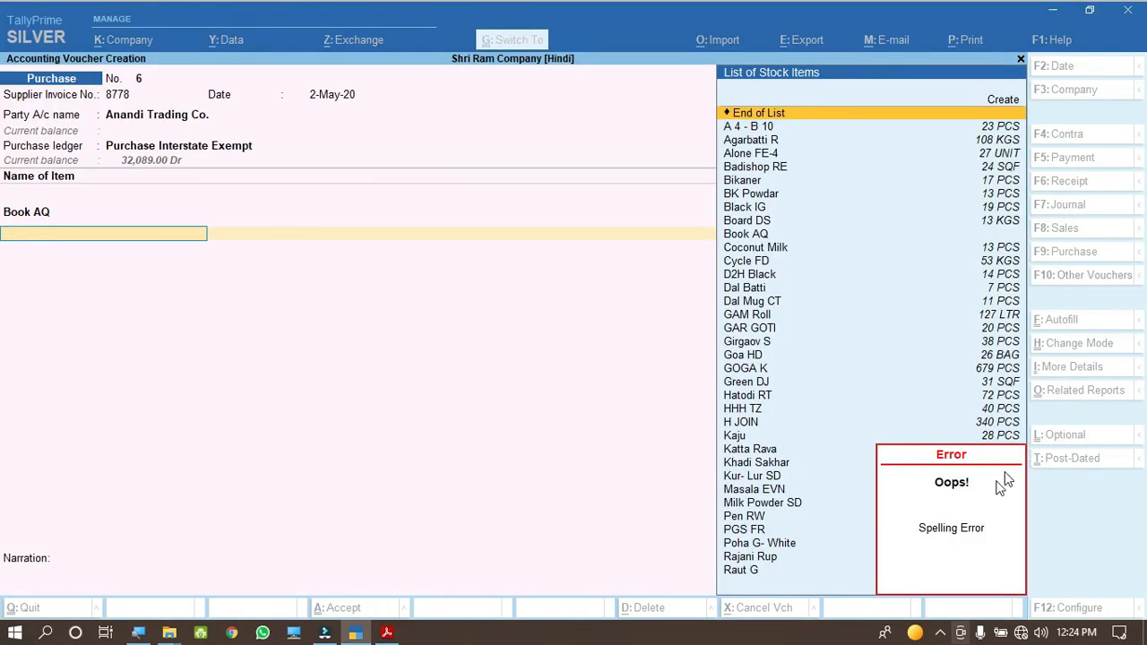
pyautogui.hotkey('alt', 'c')
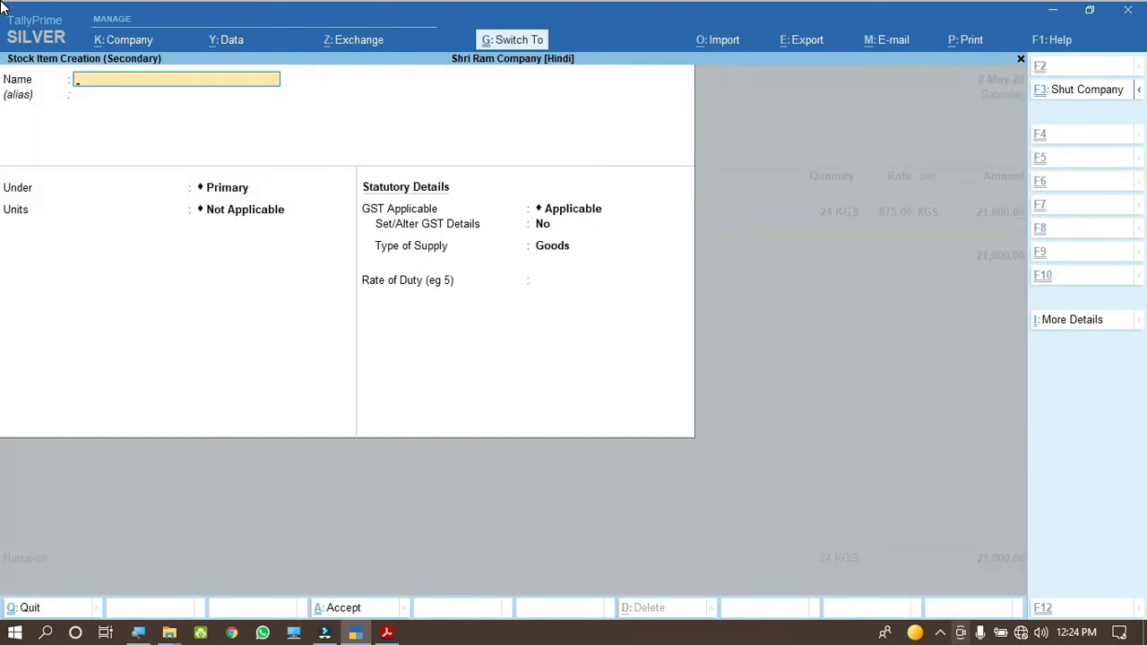
pyautogui.hotkey('ctrl', 'alt', 'v')
pyautogui.press('Return')
pyautogui.press('Return')
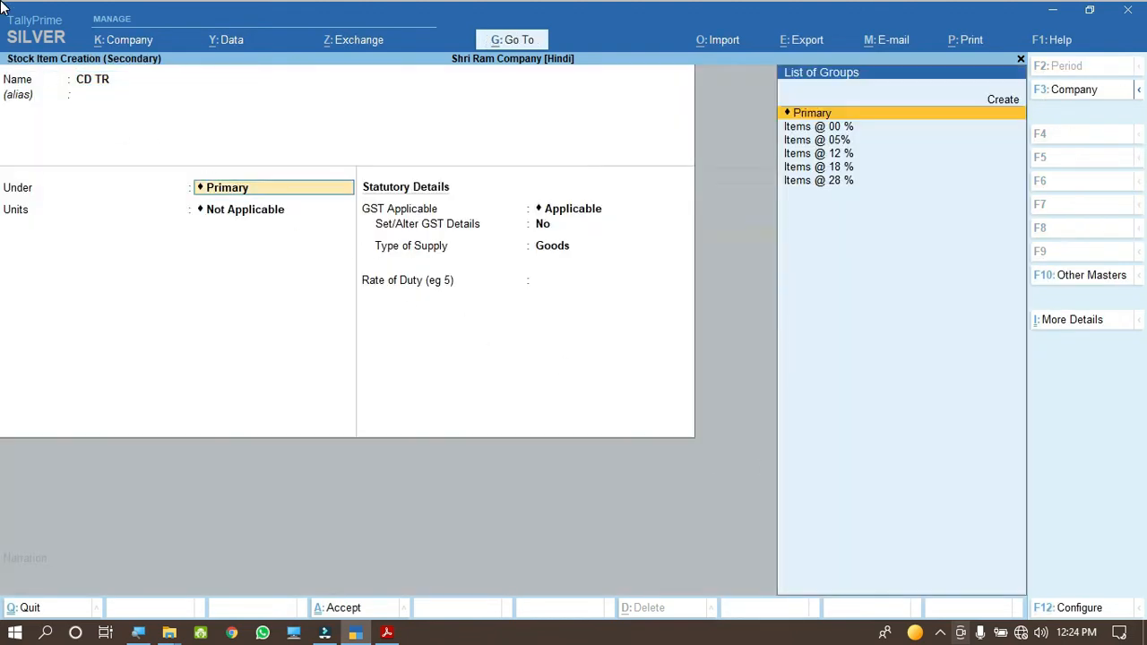
# Place CD TR under the group Items @ 00 % and set its unit to LTR, checking the unit against the Acrobat Reader invoice.
pyautogui.press('Down')
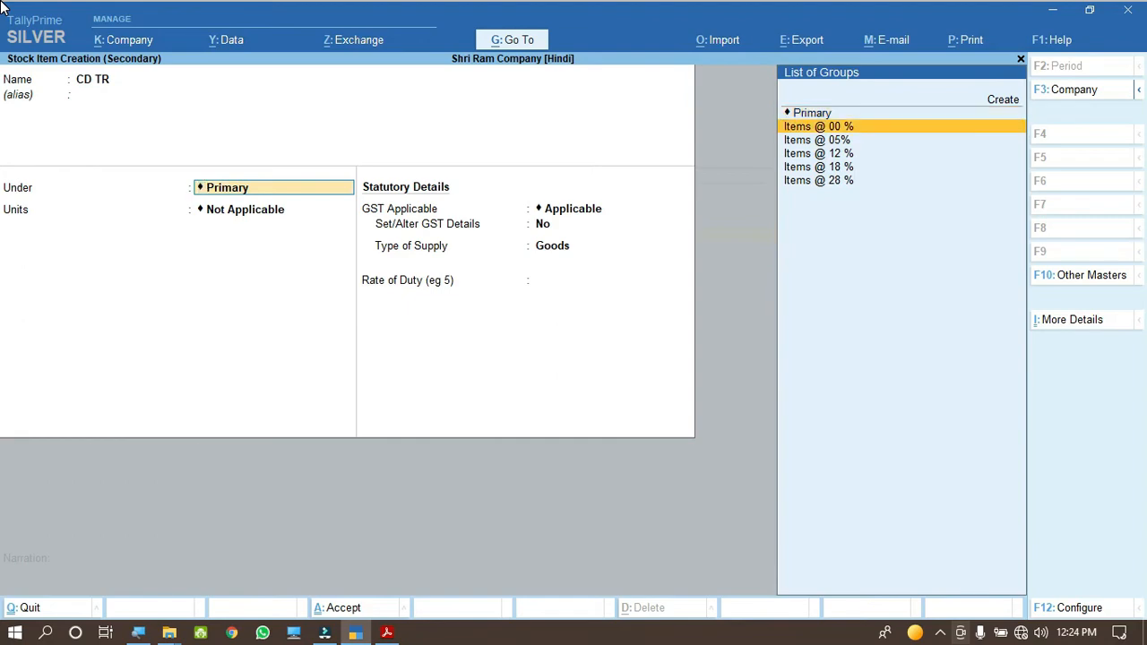
pyautogui.press('Return')
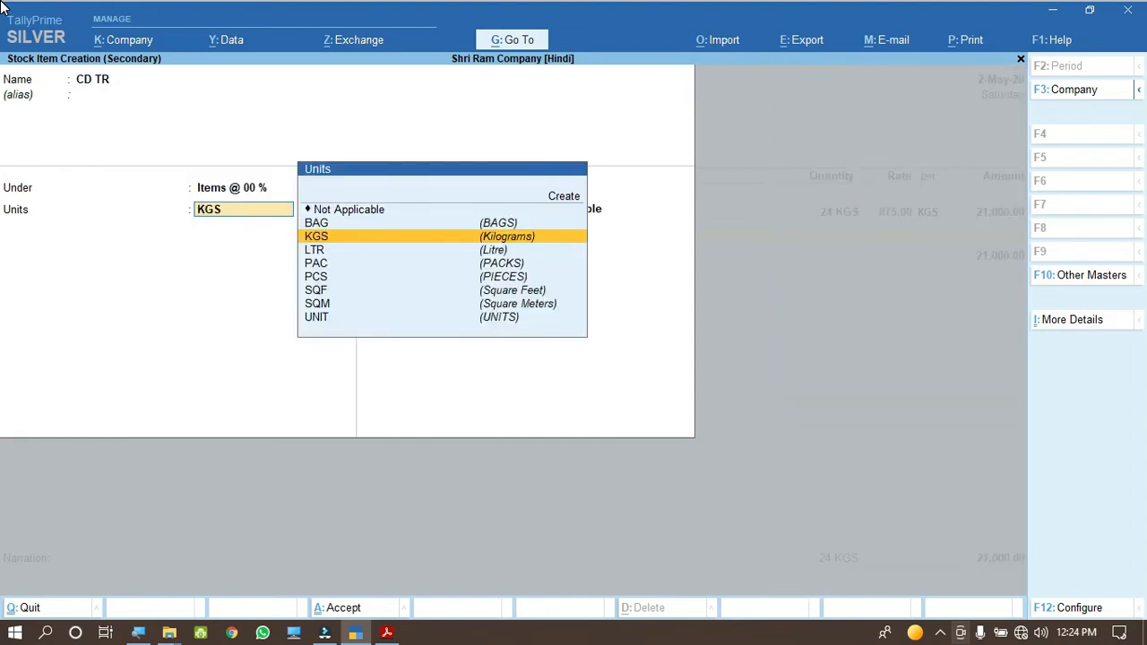
pyautogui.click(386, 632)
pyautogui.moveTo(647, 410); pyautogui.dragTo(679, 412)
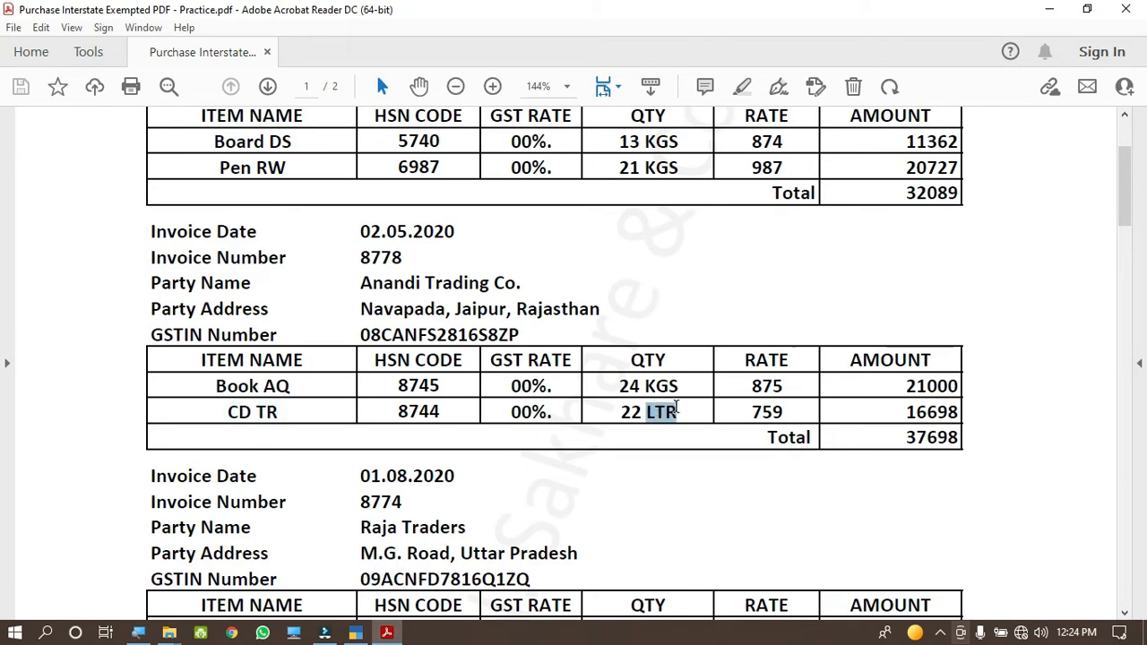
pyautogui.click(356, 632)
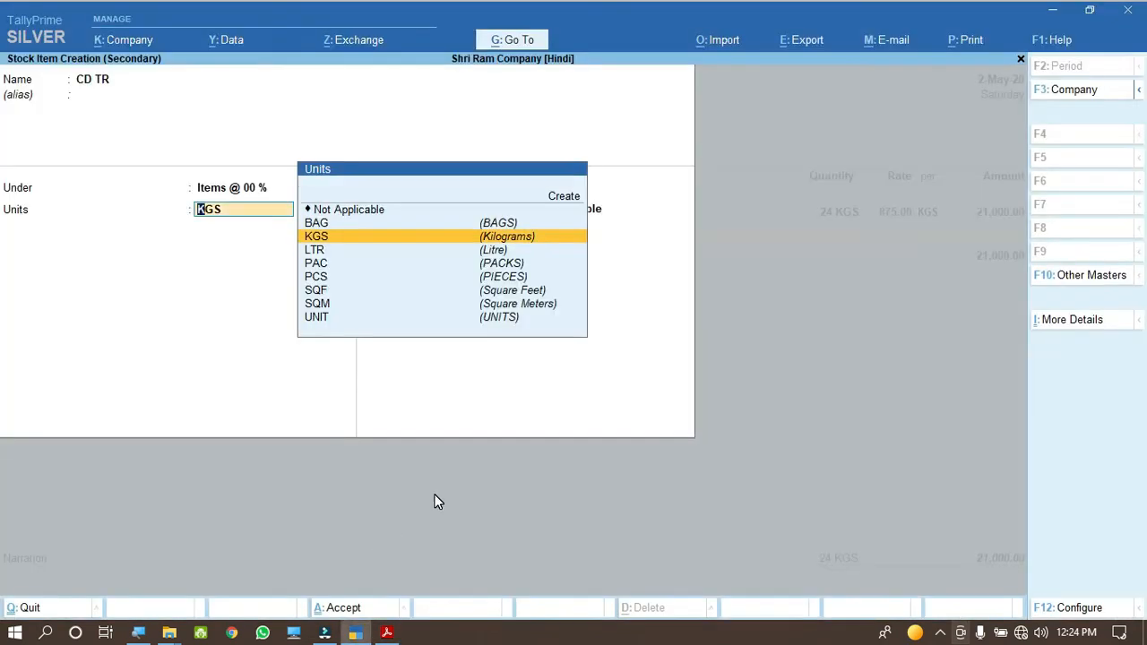
pyautogui.press('Down')
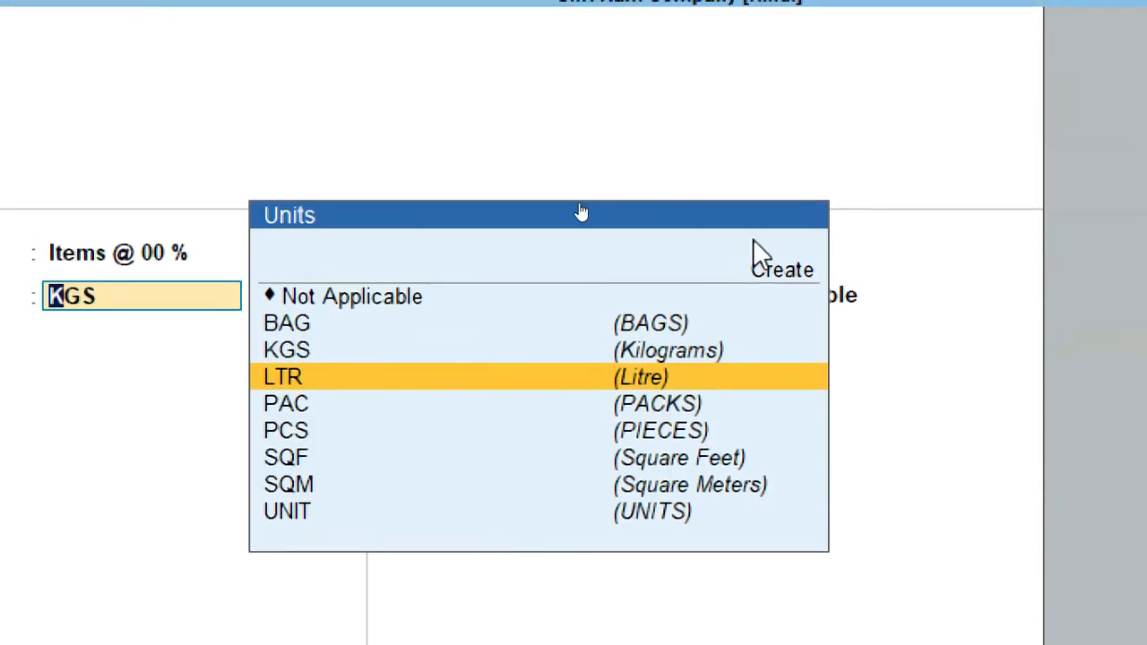
pyautogui.click(798, 271)
pyautogui.click(298, 380)
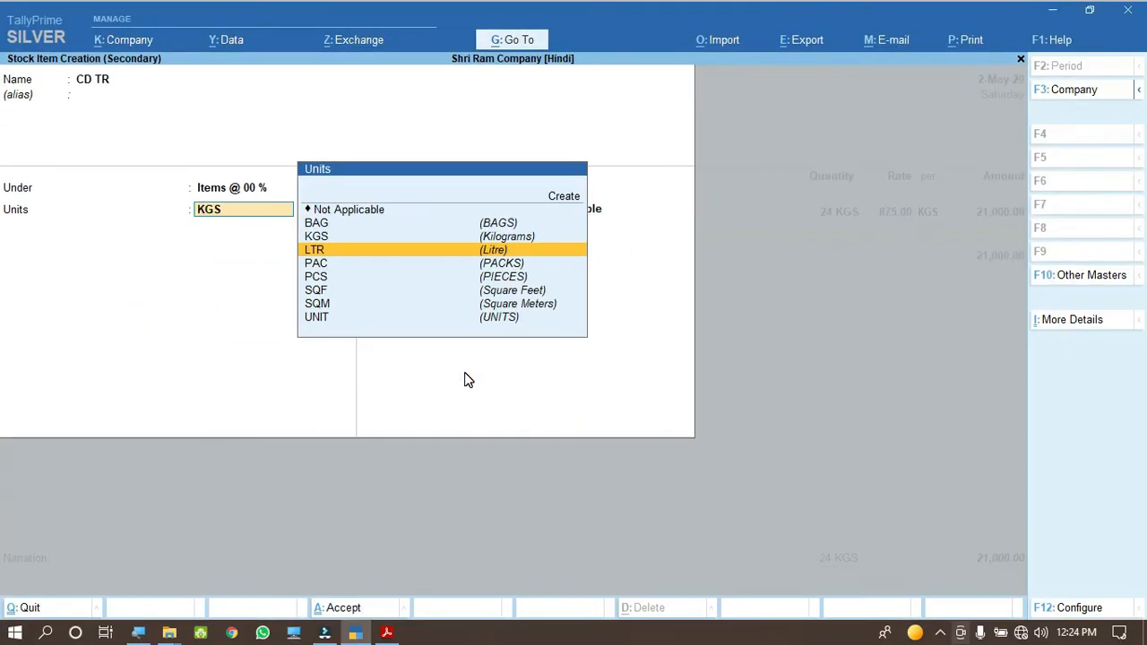
pyautogui.press('Return')
pyautogui.press('Return')
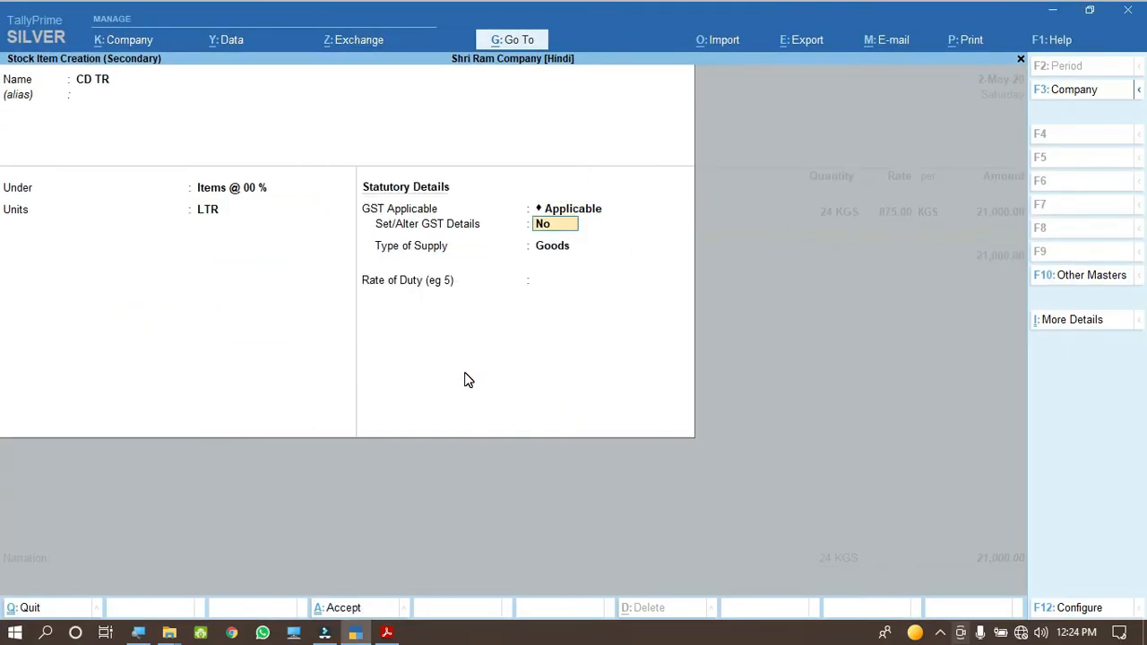
# Enable GST details for CD TR and copy its HSN code 8744 from the Acrobat Reader invoice into the TallyPrime HSN/SAC field.
pyautogui.press('Return')
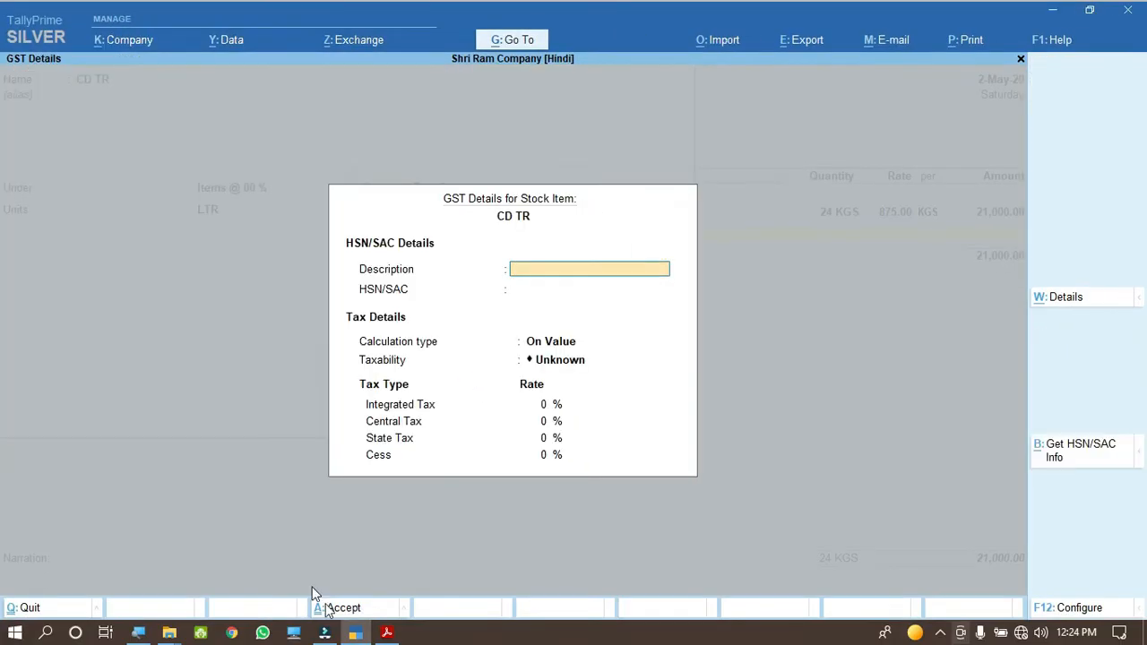
pyautogui.click(386, 632)
pyautogui.moveTo(397, 412); pyautogui.dragTo(448, 418)
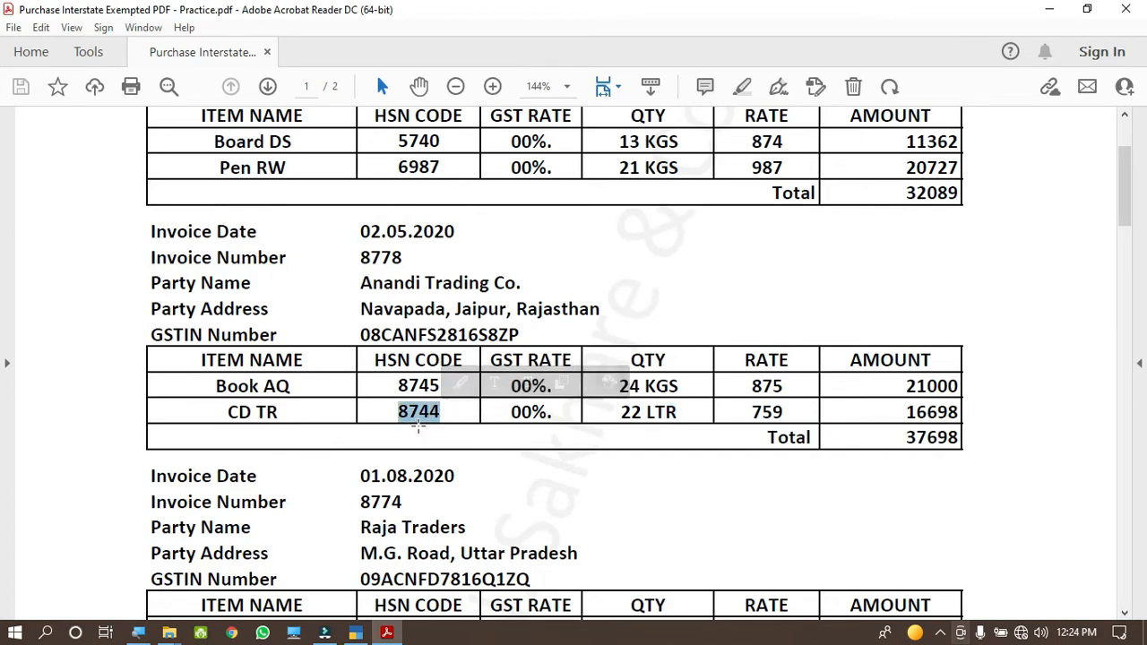
pyautogui.click(356, 634)
pyautogui.press('Return')
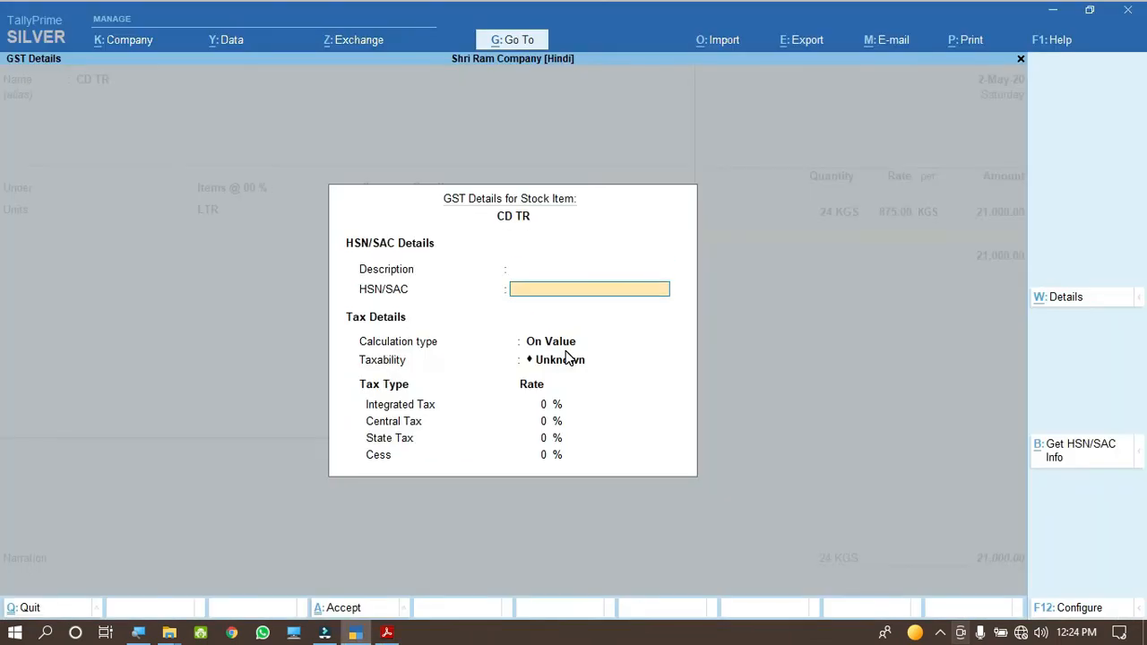
pyautogui.hotkey('ctrl', 'alt', 'v')
pyautogui.press('Return')
# Finish the GST details with calculation type On Value and taxability Exempt, and save CD TR with supply type Goods and 0 rate of duty.
pyautogui.press('Return')
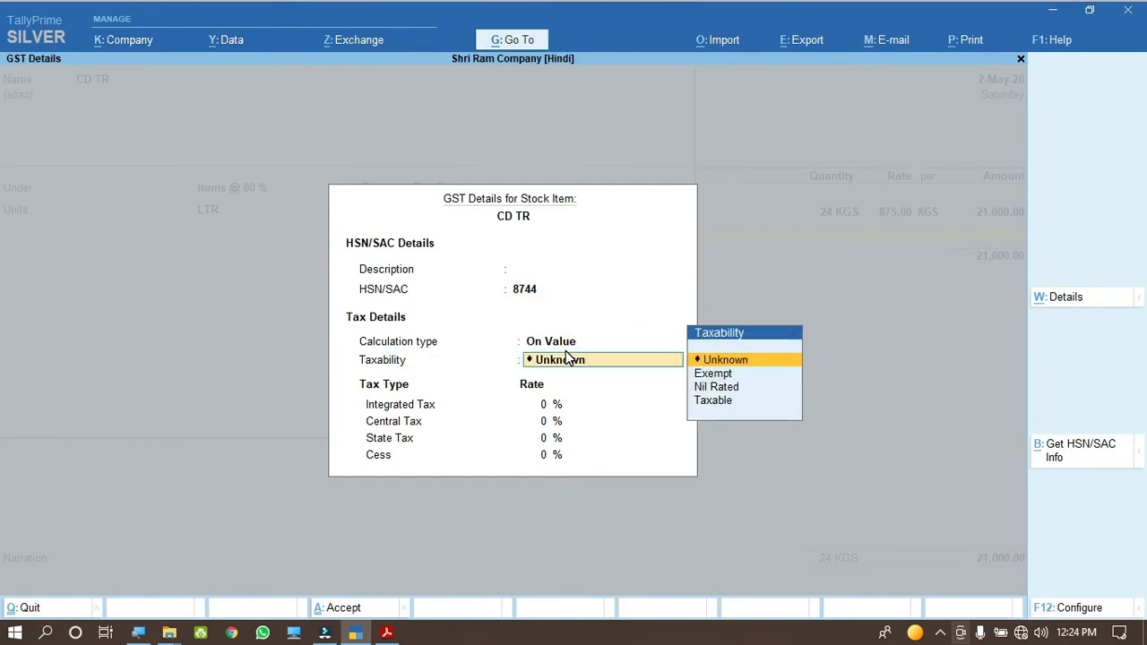
pyautogui.press('Down')
pyautogui.press('Return')
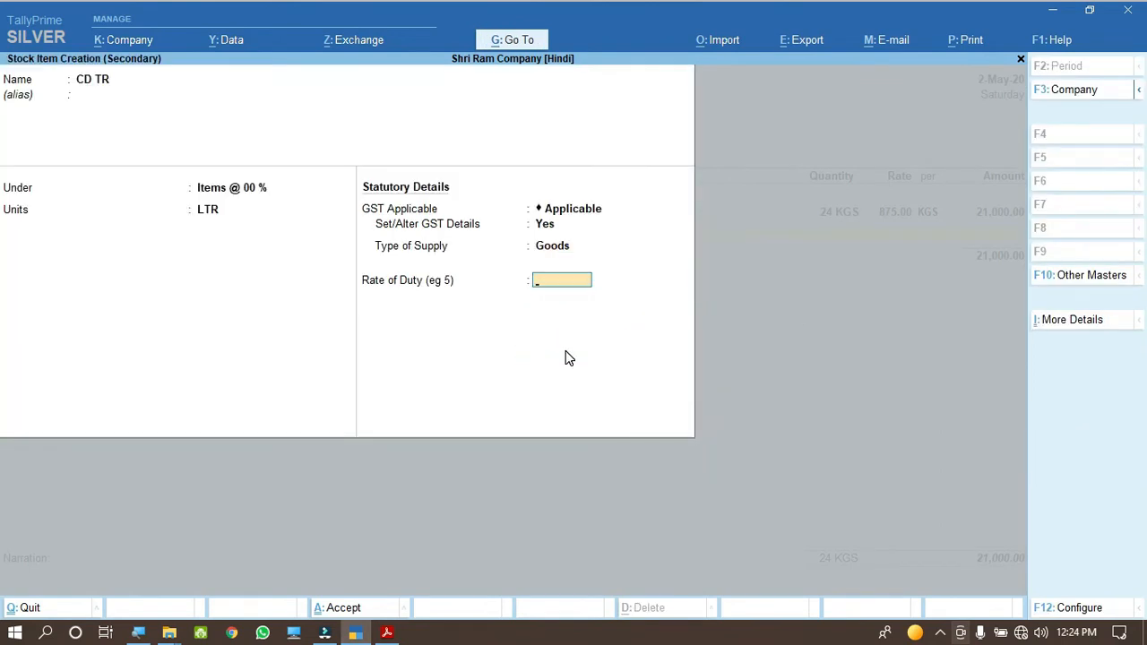
pyautogui.write('0')
pyautogui.press('Return')
pyautogui.press('Return')
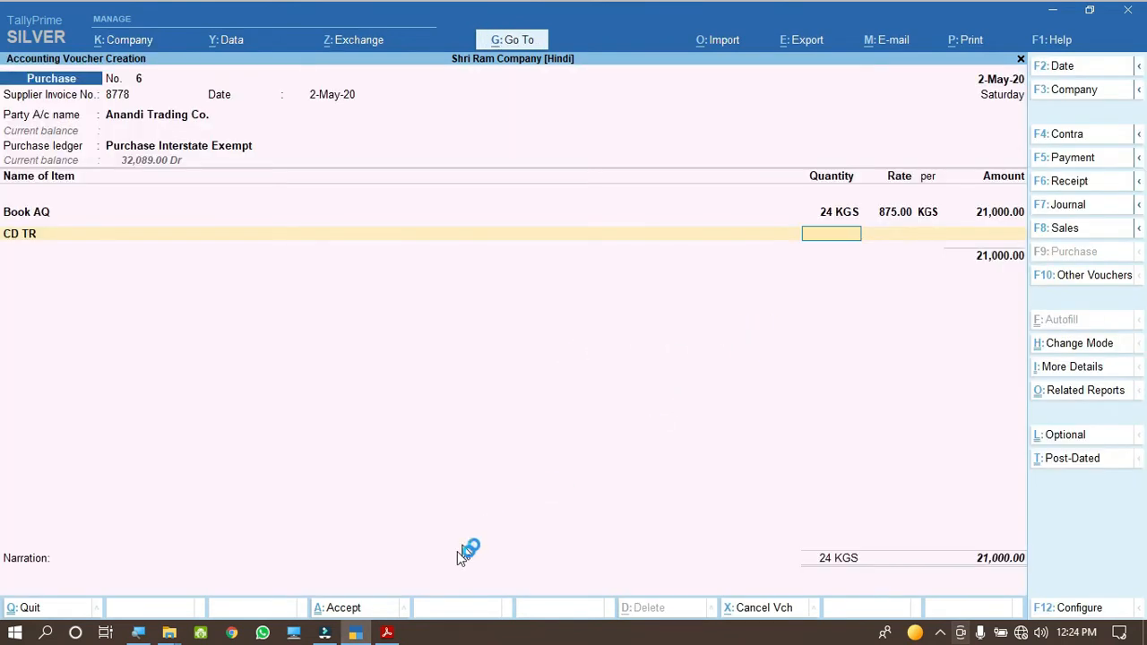
# Enter the CD TR line as 22 LTR at rate 759, copying the rate from the Acrobat Reader invoice, and end the item list.
pyautogui.click(387, 632)
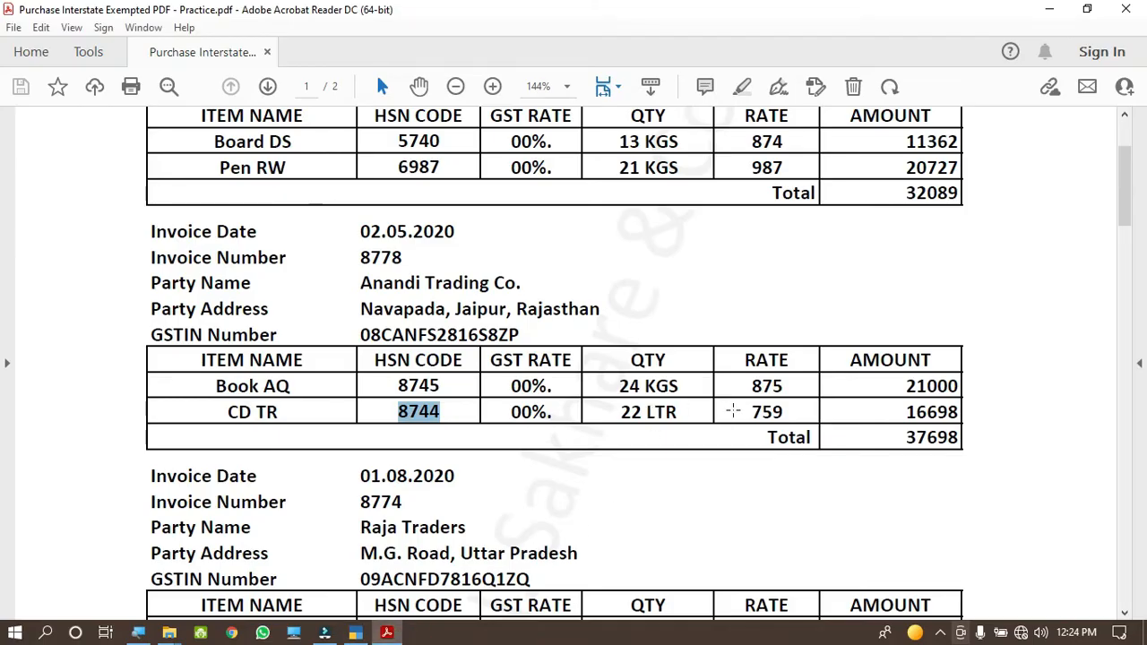
pyautogui.moveTo(747, 411); pyautogui.dragTo(776, 408)
pyautogui.hotkey('ctrl', 'c')
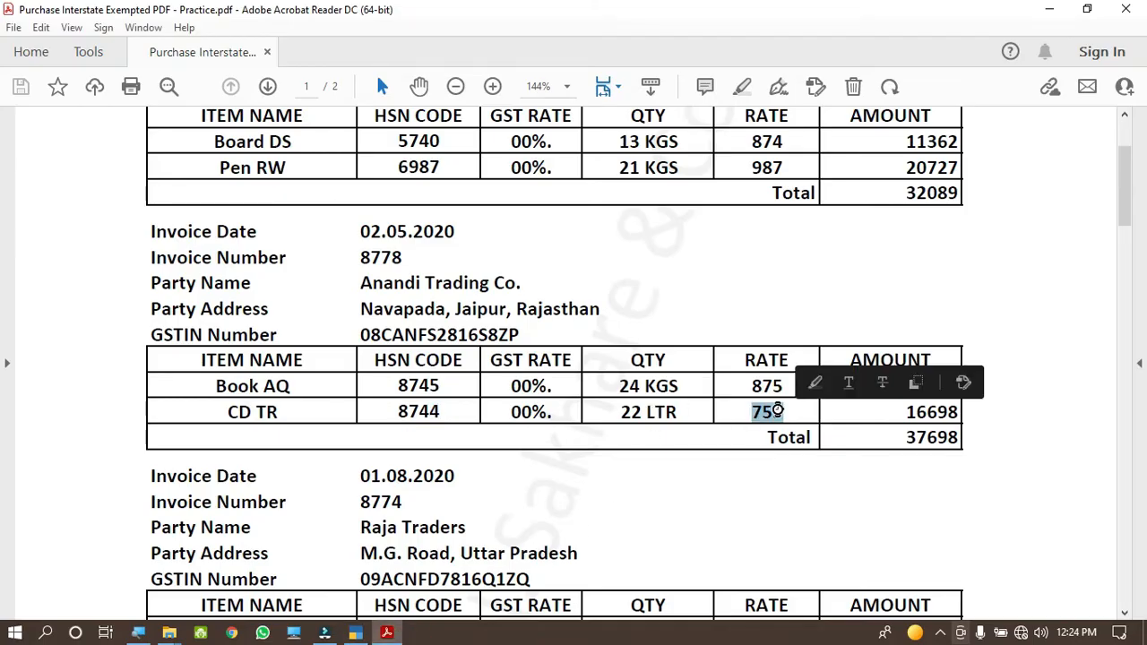
pyautogui.hotkey('alt', 'Tab')
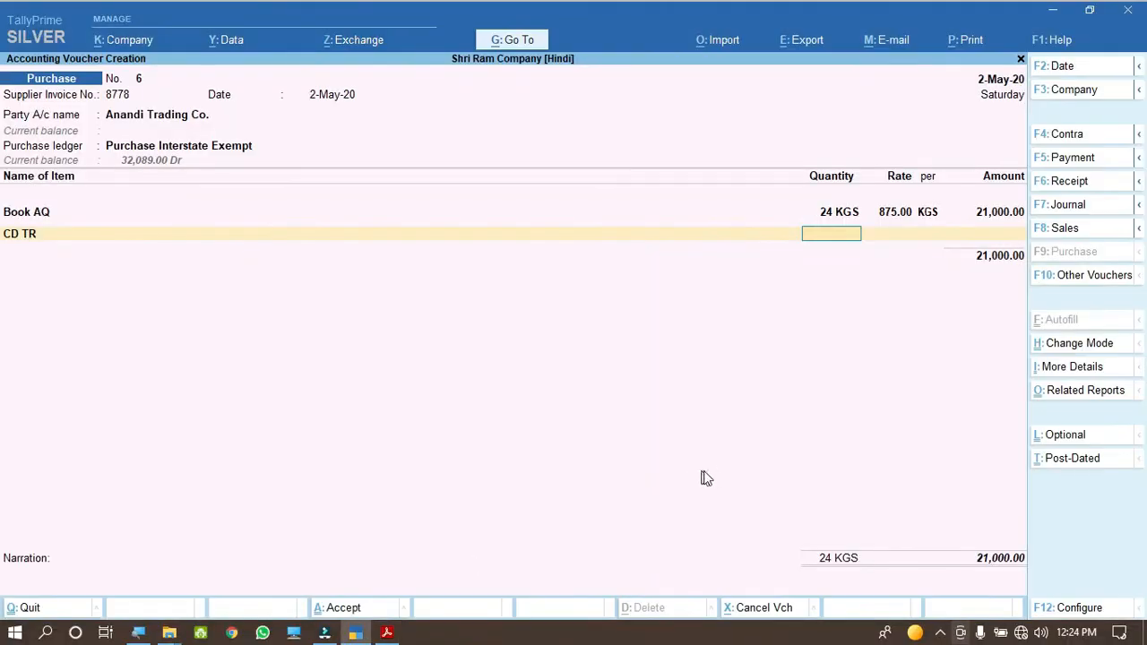
pyautogui.write('22')
pyautogui.press('Return')
pyautogui.hotkey('ctrl', 'v')
pyautogui.press('Return')
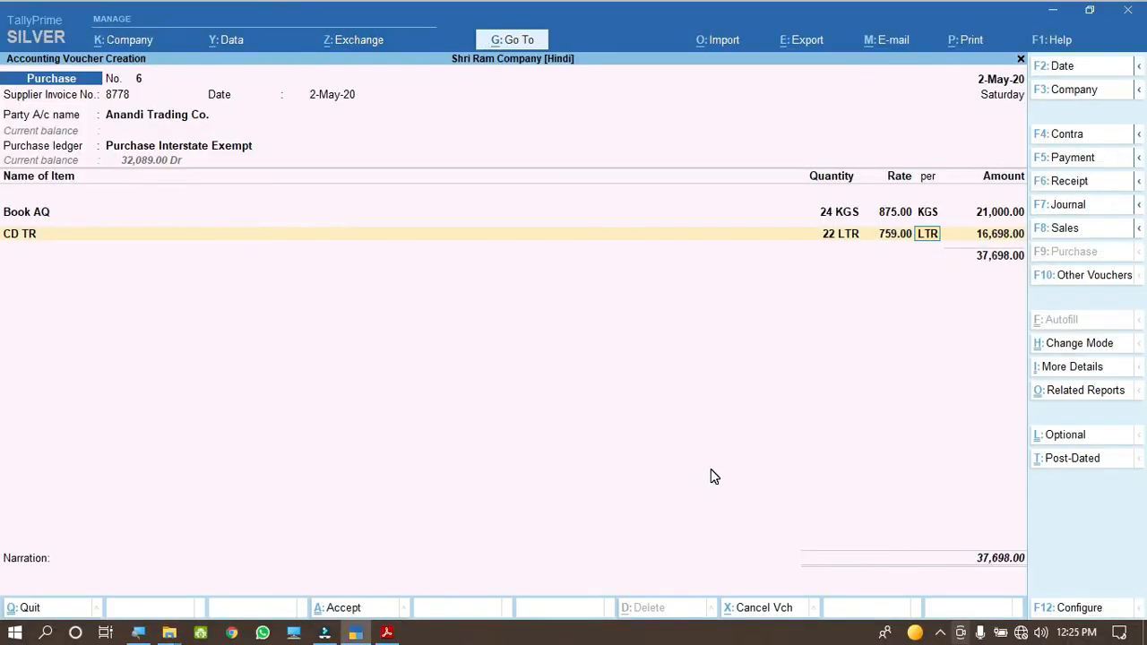
pyautogui.press('Return')
pyautogui.press('Return')
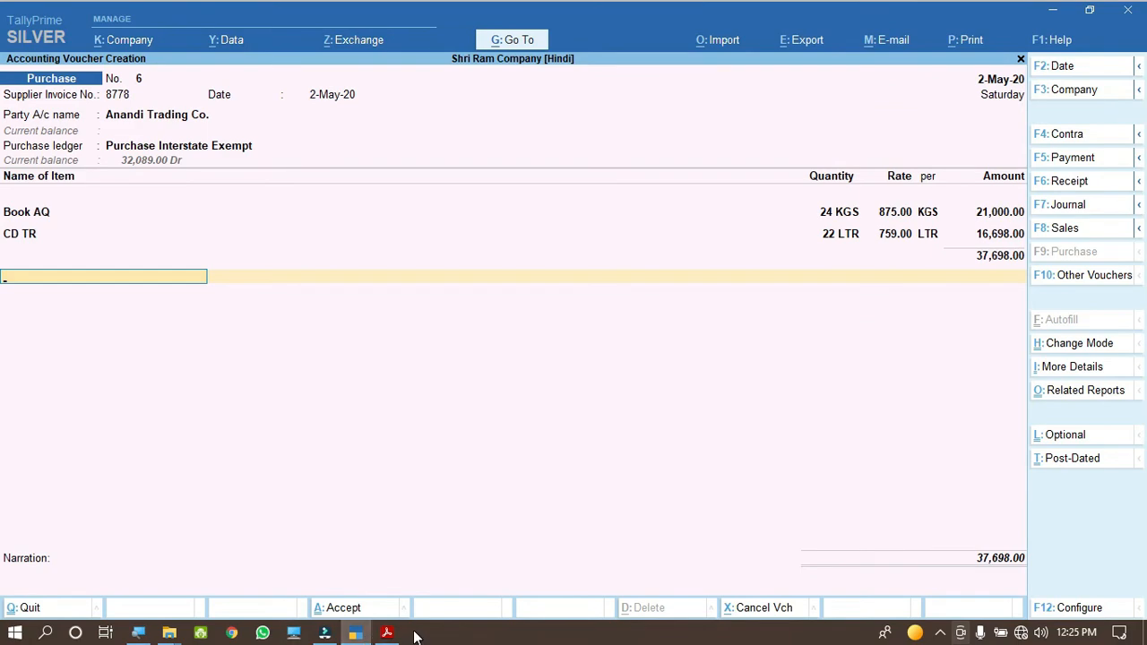
# Compare the voucher total with invoice 8778 in Acrobat Reader and save the purchase voucher in TallyPrime.
pyautogui.click(388, 633)
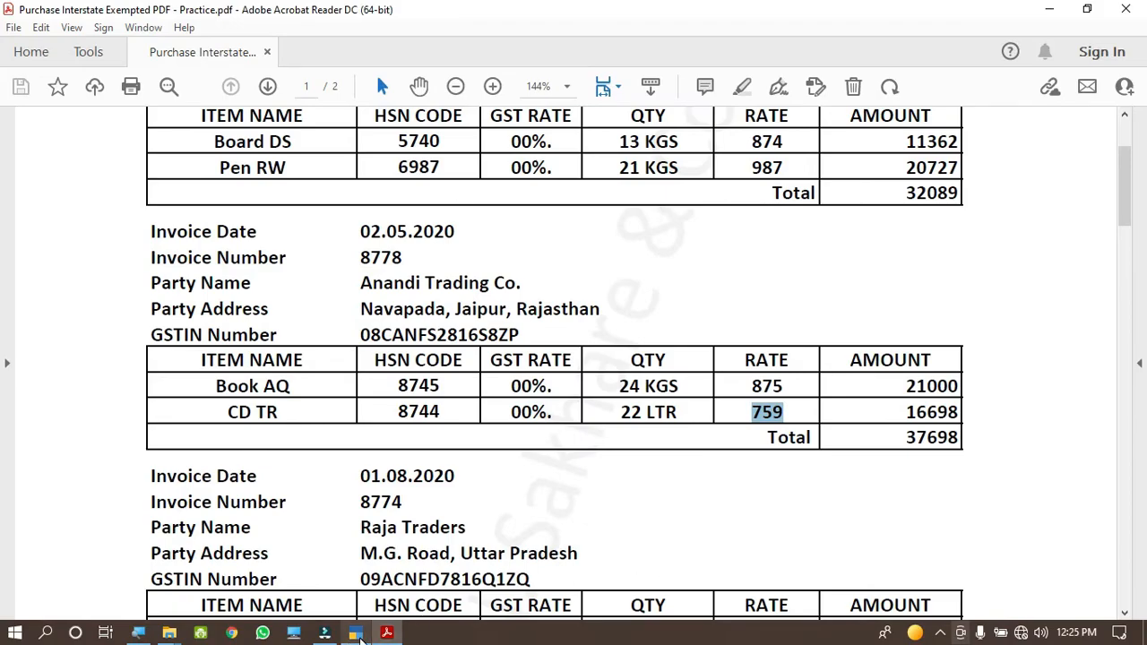
pyautogui.click(356, 634)
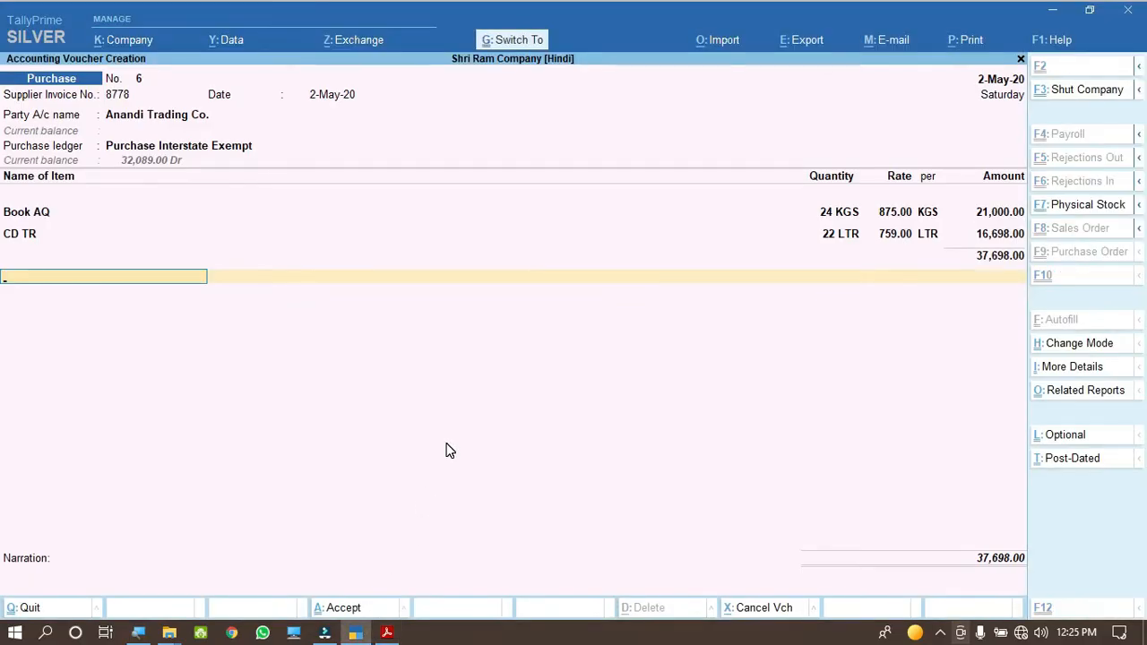
pyautogui.hotkey('ctrl', 'a')
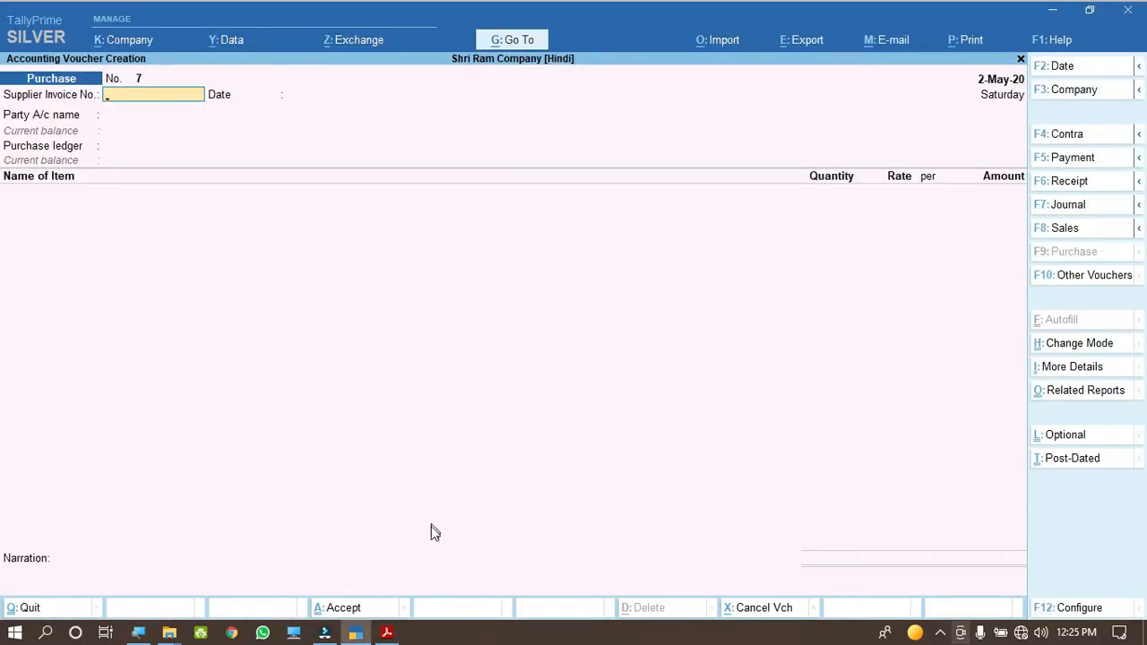
# Copy invoice number 8774 from Acrobat Reader, then date the new TallyPrime purchase voucher 1-Aug-20 and enter 8774 as its supplier invoice number.
pyautogui.click(387, 633)
pyautogui.scroll(-1, 430, 421)
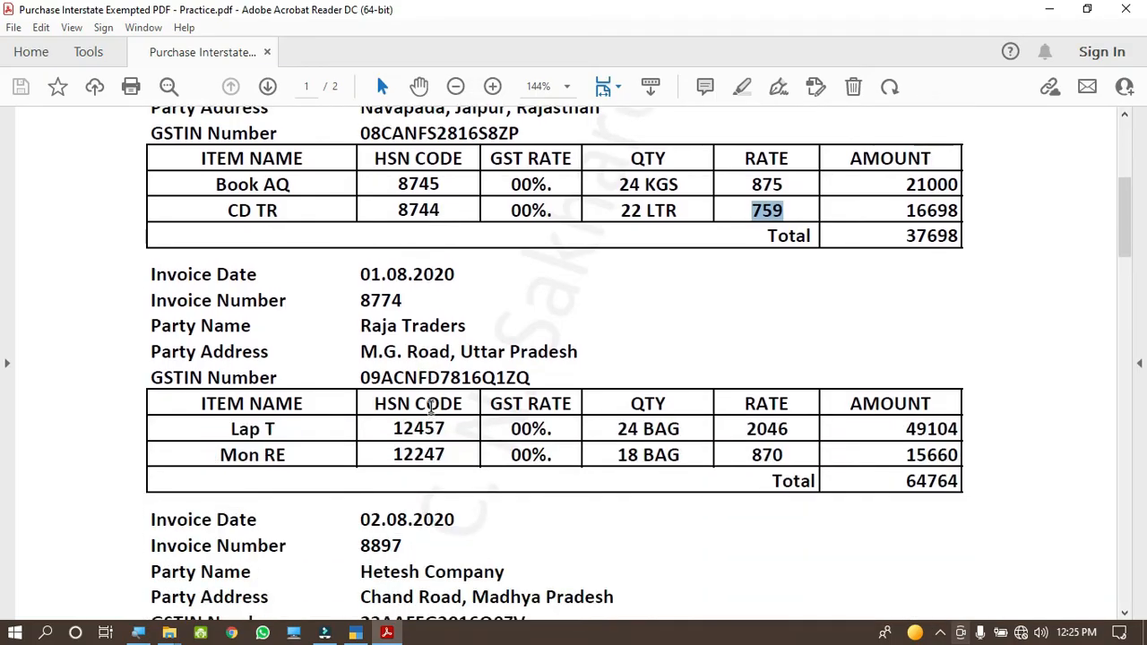
pyautogui.scroll(-1, 385, 334)
pyautogui.moveTo(360, 259); pyautogui.dragTo(404, 261)
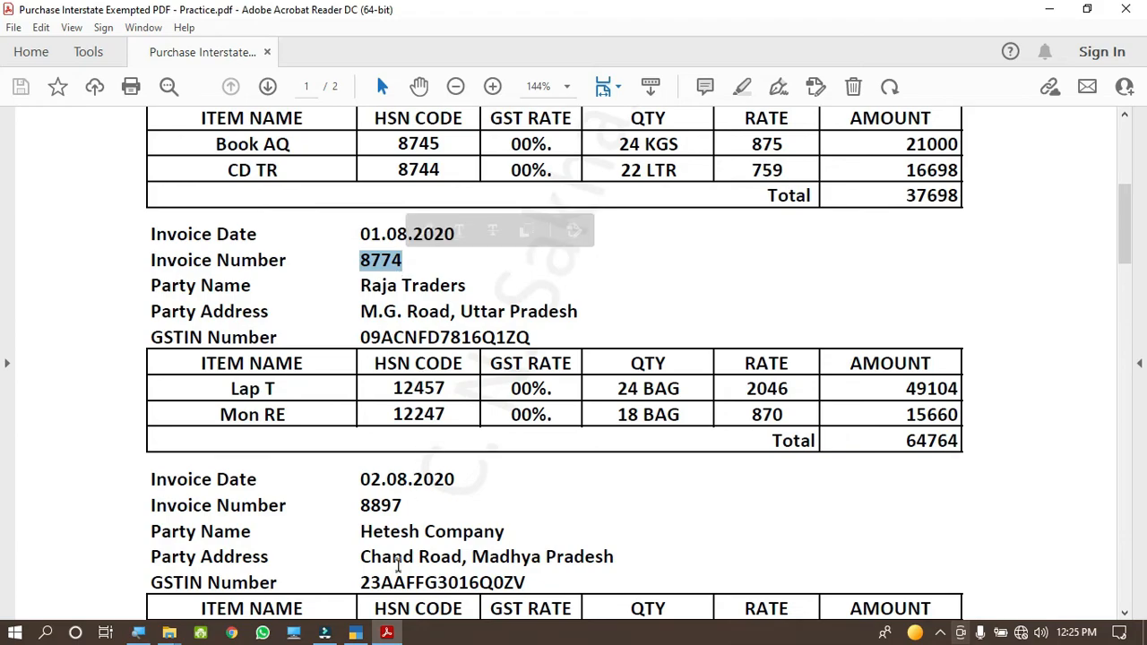
pyautogui.click(355, 632)
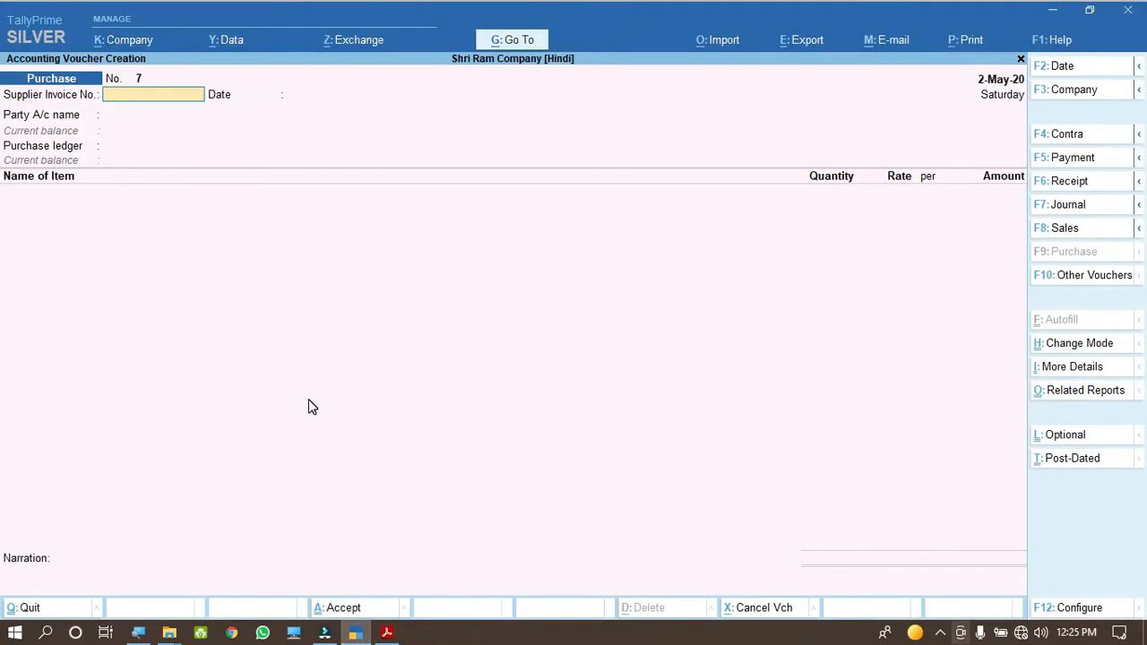
pyautogui.press('F2')
pyautogui.write('1-8')
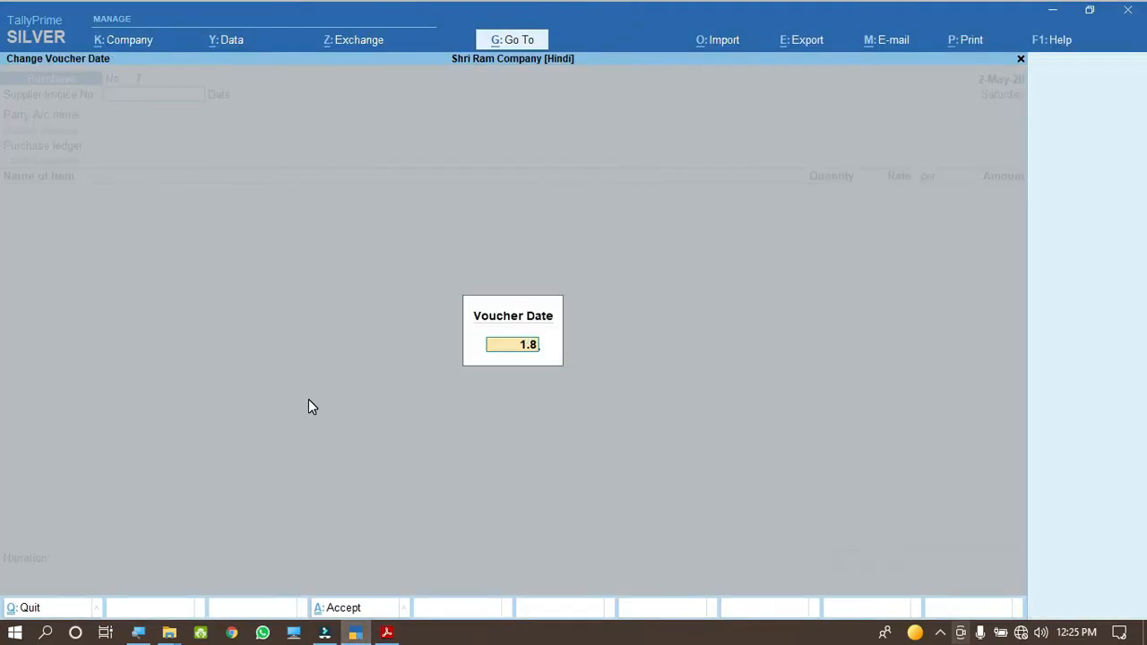
pyautogui.press('Return')
pyautogui.press('Return')
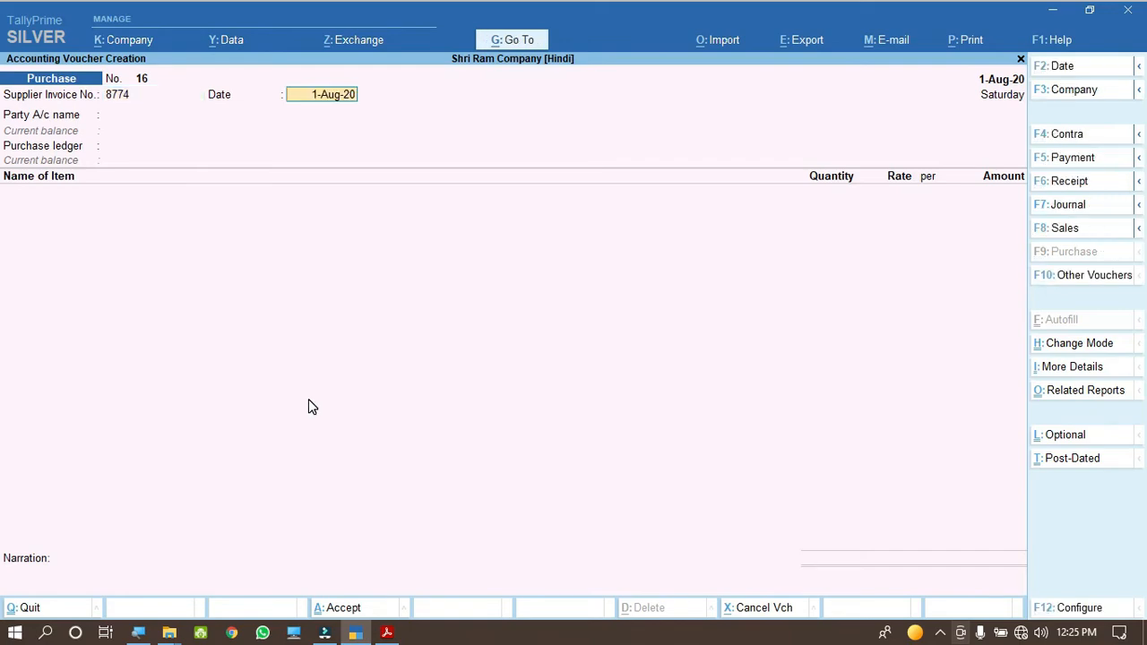
# Accept the supplier invoice date and copy the party name Raja Traders from invoice 8774 in Acrobat Reader.
pyautogui.press('Return')
pyautogui.click(386, 632)
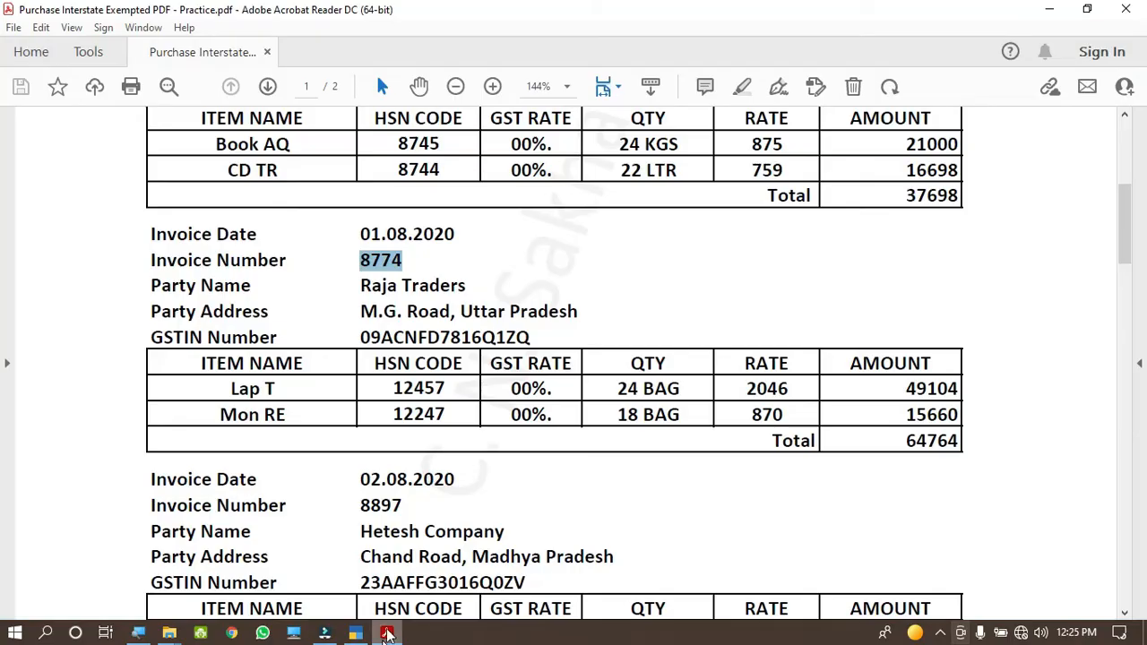
pyautogui.moveTo(360, 285); pyautogui.dragTo(447, 287)
pyautogui.hotkey('ctrl', 'c')
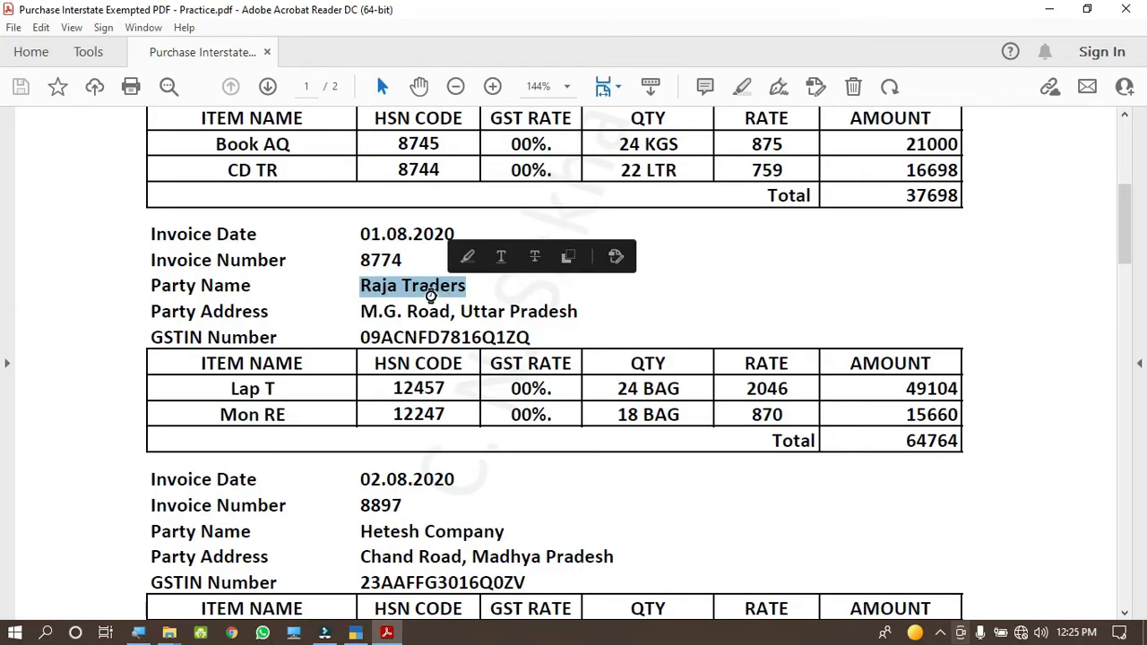
# Create a party ledger named Raja Traders in TallyPrime under Sundry Creditors, with bill-by-bill balances set to No and the same mailing name.
pyautogui.click(356, 633)
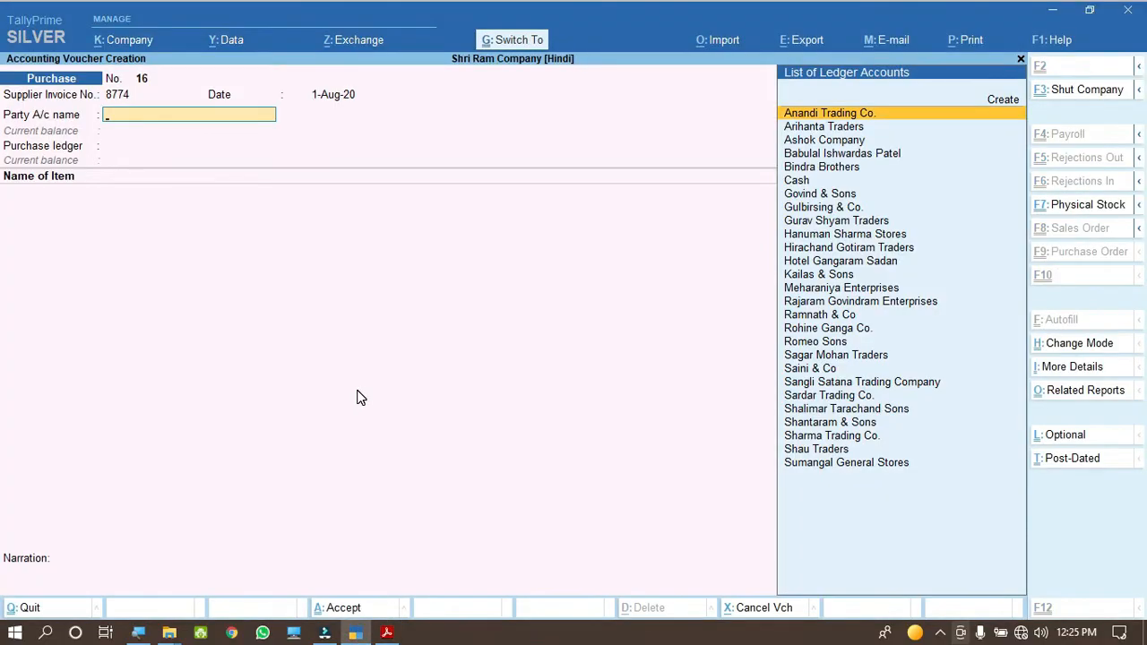
pyautogui.hotkey('ctrl', 'v')
pyautogui.hotkey('alt', 'c')
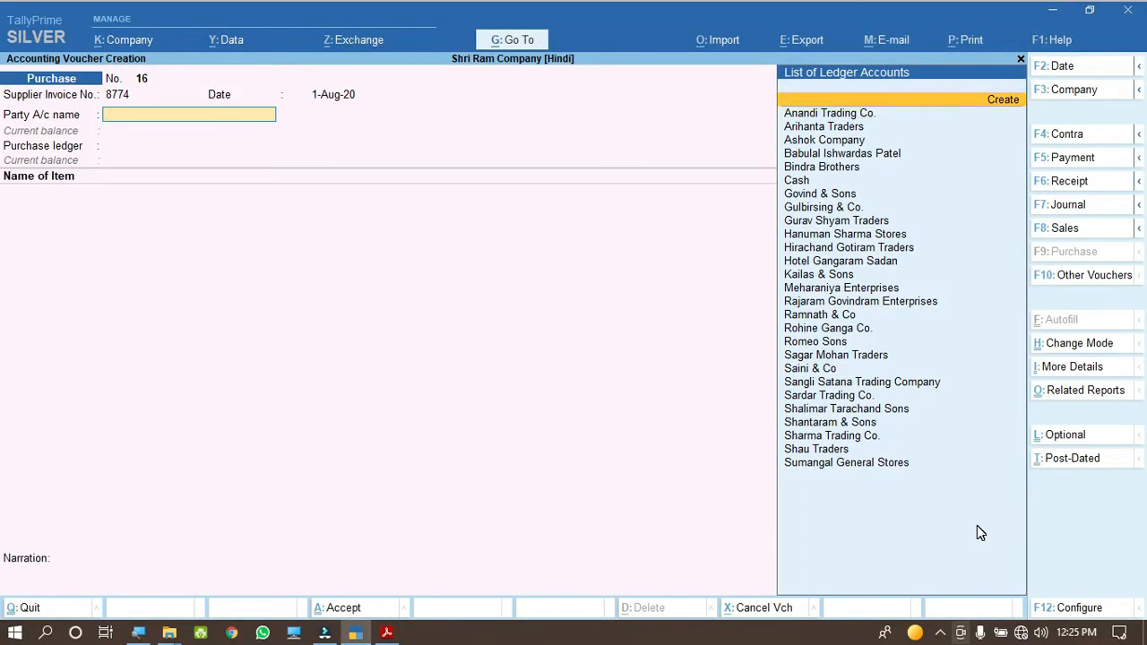
pyautogui.hotkey('ctrl', 'v')
pyautogui.press('Return')
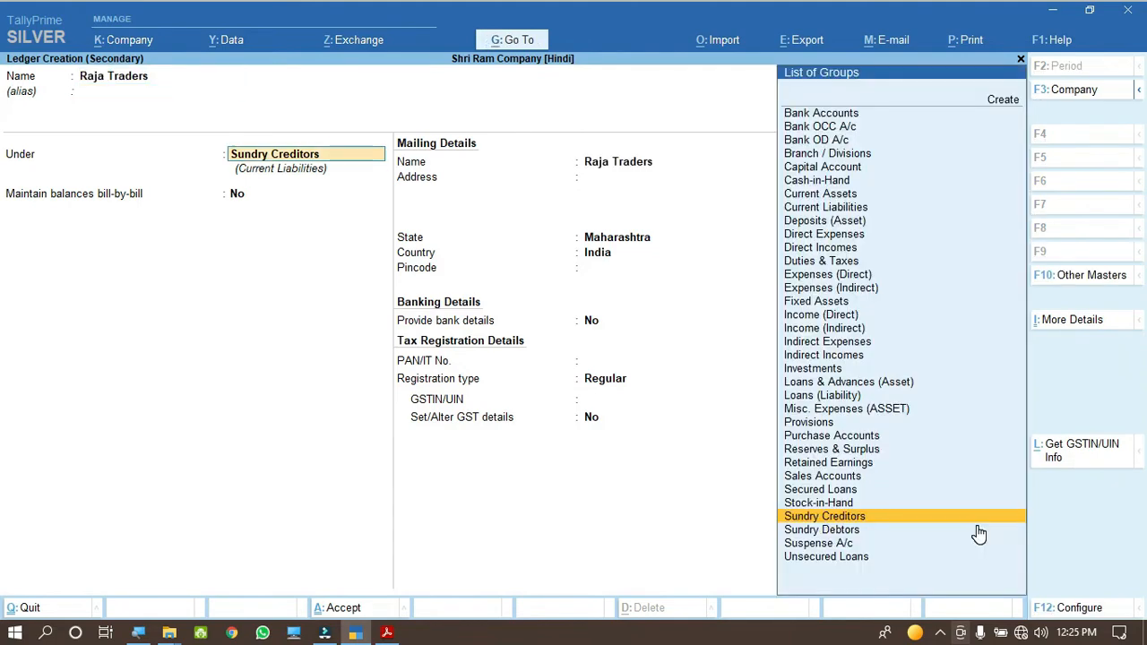
pyautogui.press('Return')
pyautogui.press('Return')
pyautogui.press('Return')
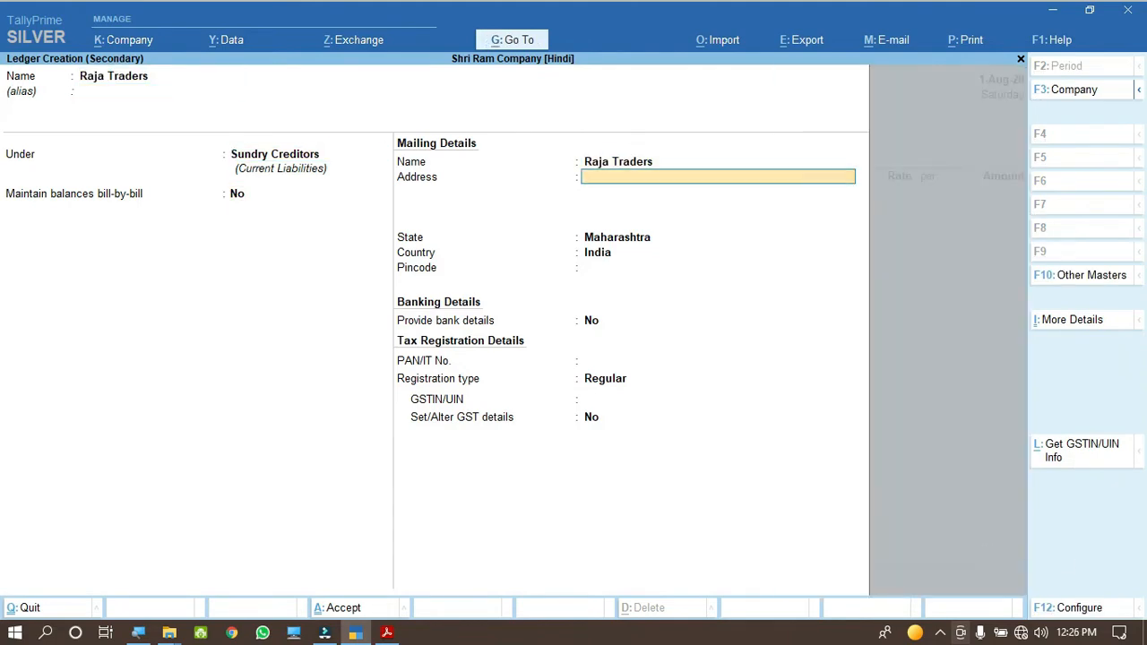
# Copy the party address of invoice 8774 from the PDF in Acrobat Reader for the ledger's mailing details.
pyautogui.click(383, 631)
pyautogui.moveTo(362, 313); pyautogui.dragTo(578, 316)
pyautogui.hotkey('ctrl', 'c')
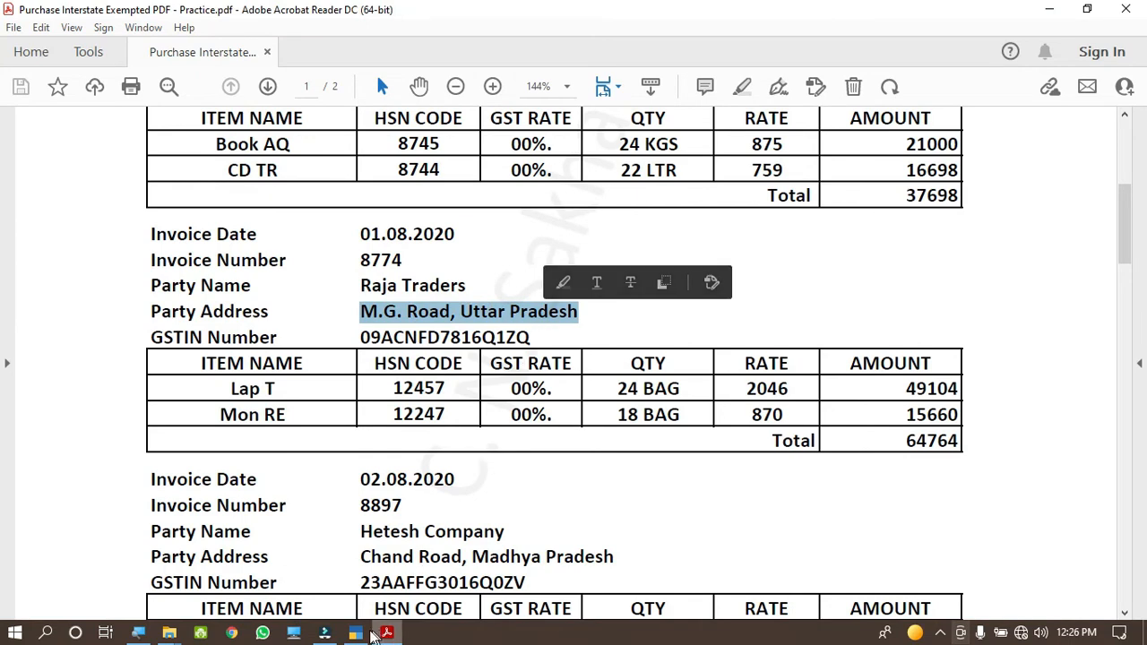
# Switch to TallyPrime and paste the copied party address into the Raja Traders ledger's mailing details.
pyautogui.hotkey('alt', 'Tab')
pyautogui.hotkey('ctrl', 'v')
pyautogui.press('Return')
pyautogui.press('Return')
pyautogui.press('Return')
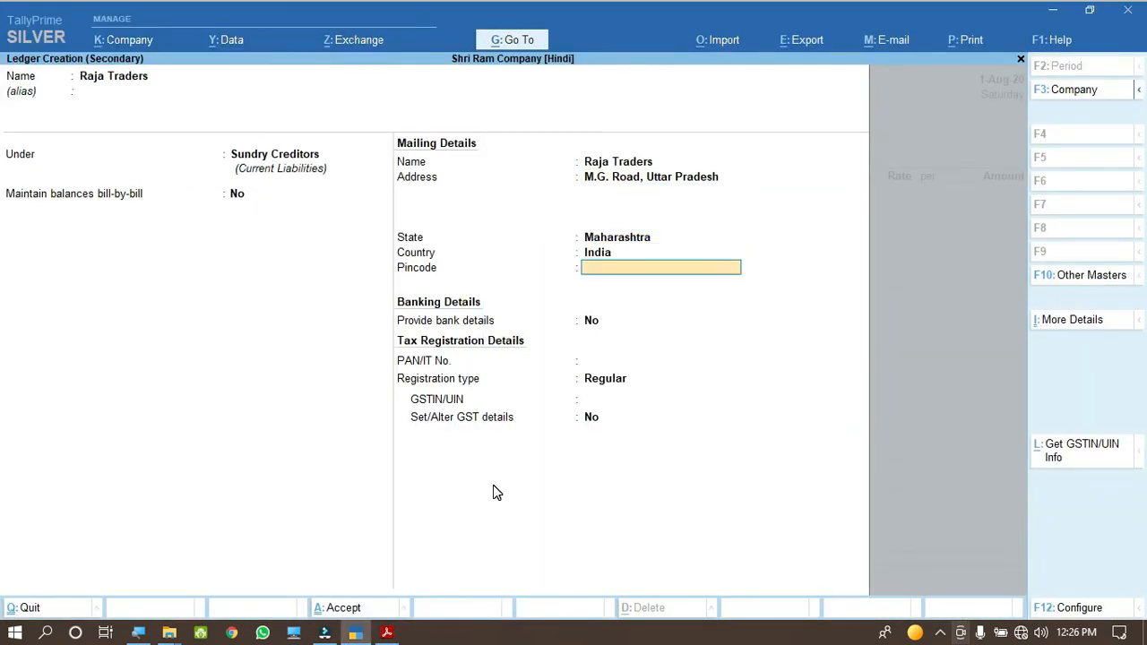
# Change the Raja Traders ledger's state to Uttar Pradesh and proceed to the GSTIN/UIN entry.
pyautogui.press('BackSpace')
pyautogui.press('BackSpace')
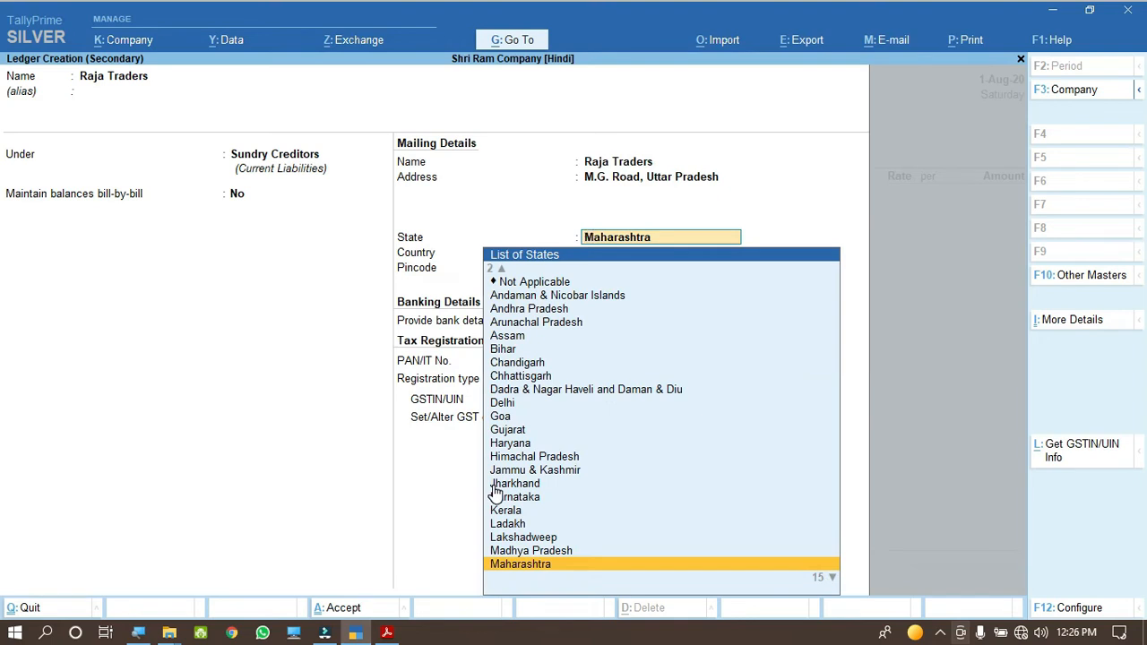
pyautogui.write('U')
pyautogui.press('Down')
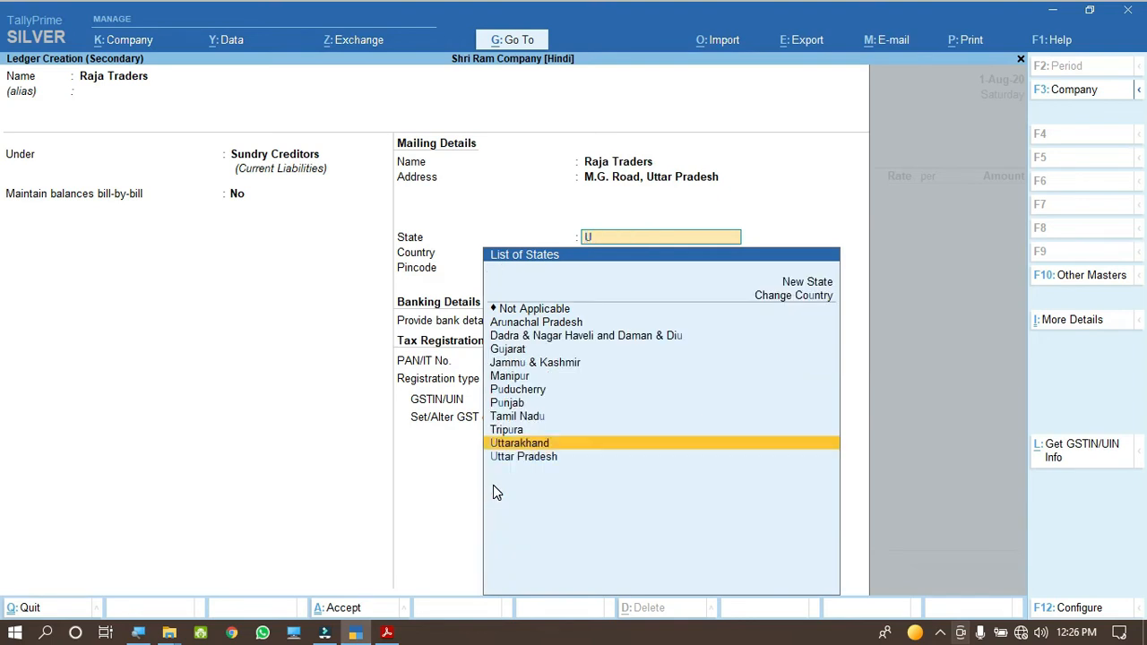
pyautogui.press('Down')
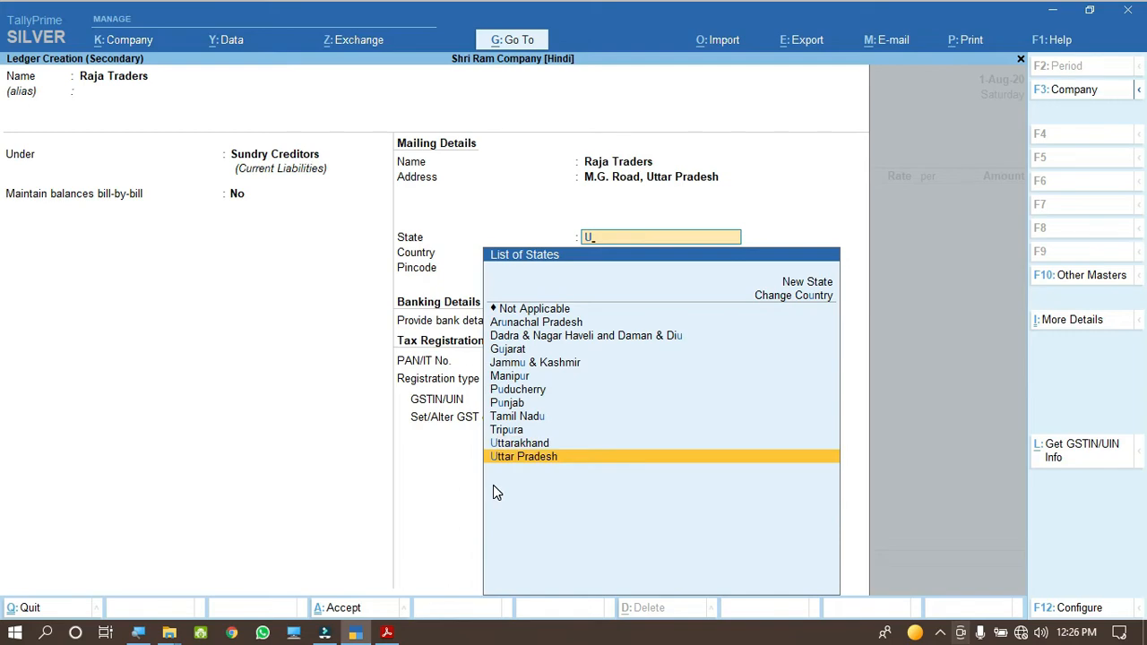
pyautogui.press('Return')
pyautogui.press('Return')
pyautogui.press('Return')
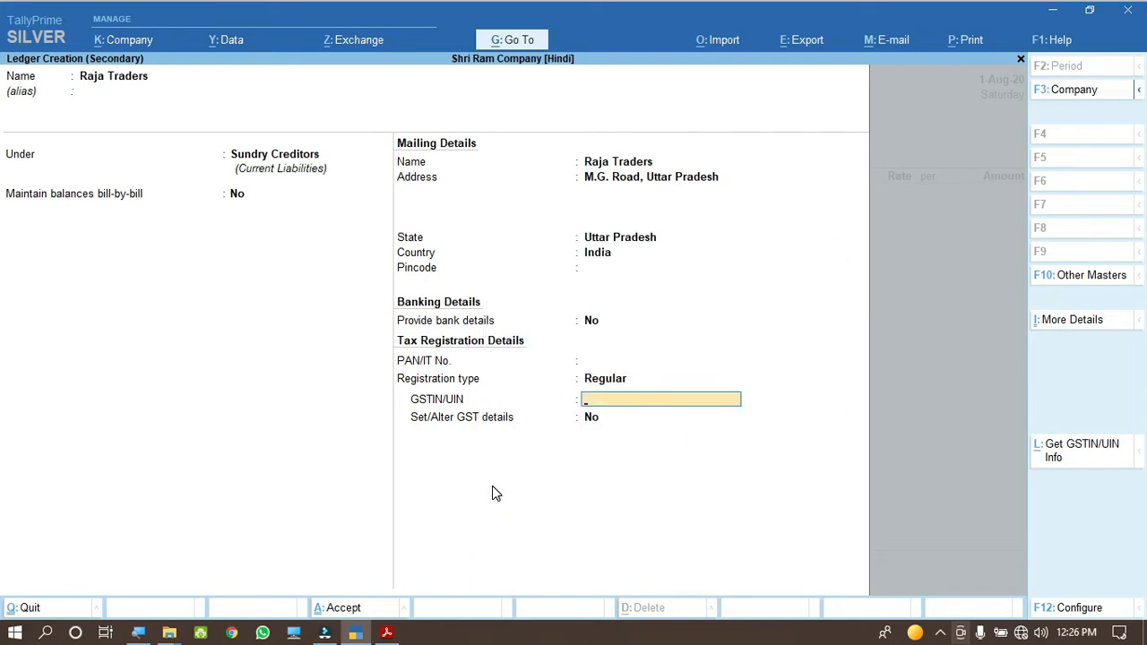
# Copy Raja Traders' GSTIN from the PDF in Acrobat Reader into the TallyPrime ledger and save the ledger.
pyautogui.click(380, 634)
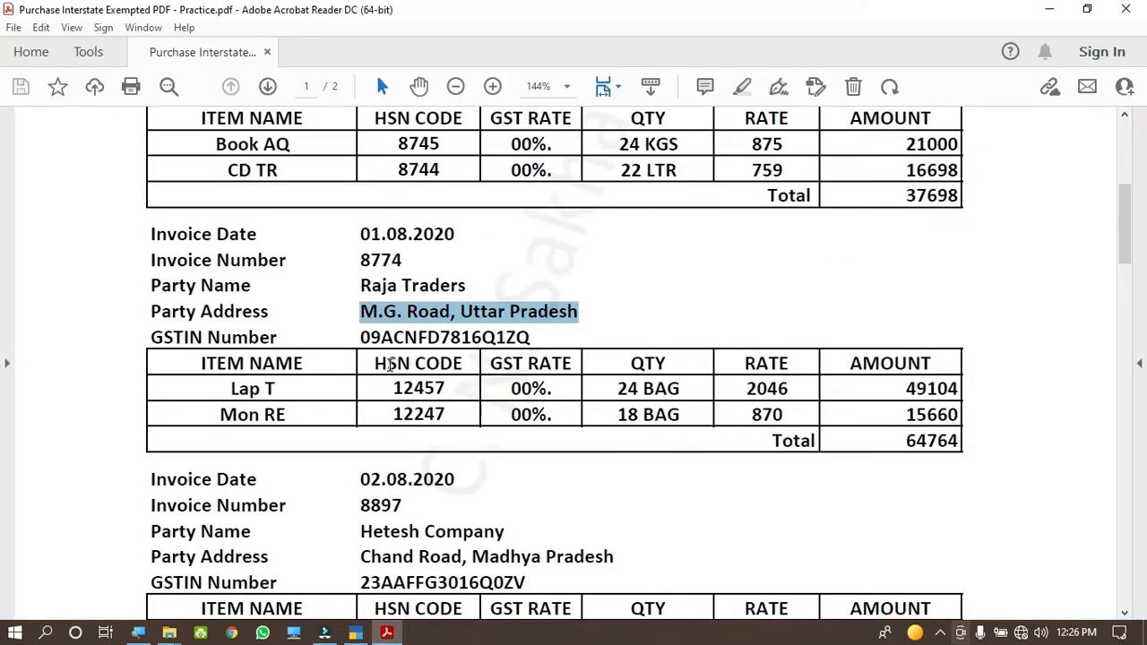
pyautogui.moveTo(359, 337); pyautogui.dragTo(540, 336)
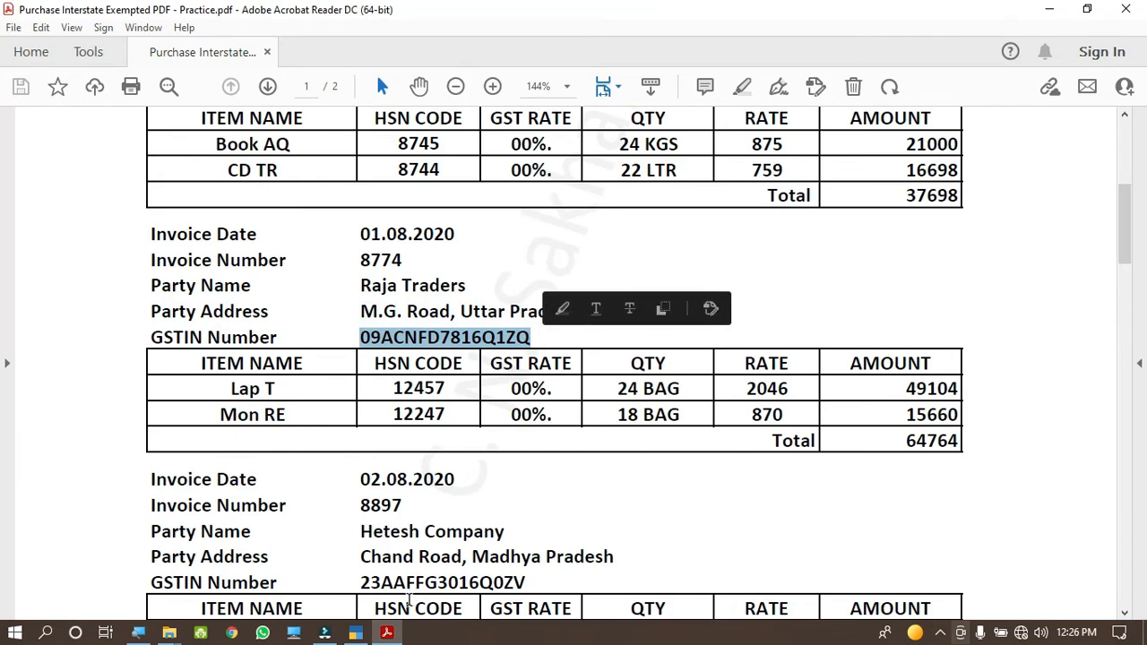
pyautogui.click(356, 633)
pyautogui.hotkey('ctrl', 'v')
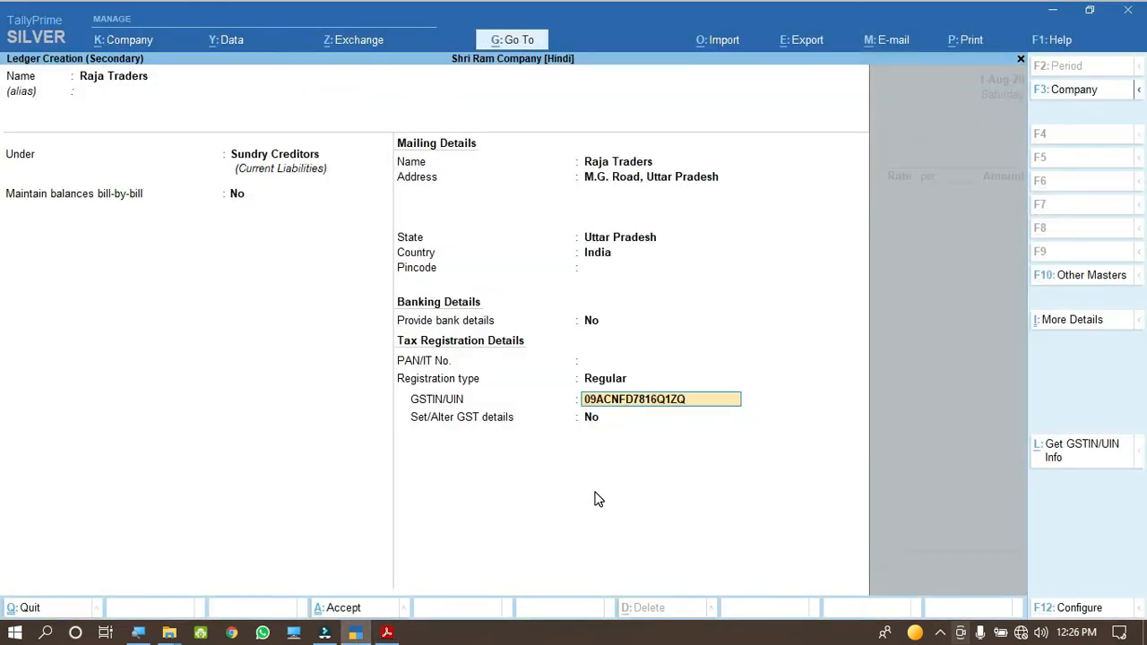
pyautogui.press('Return')
pyautogui.press('Return')
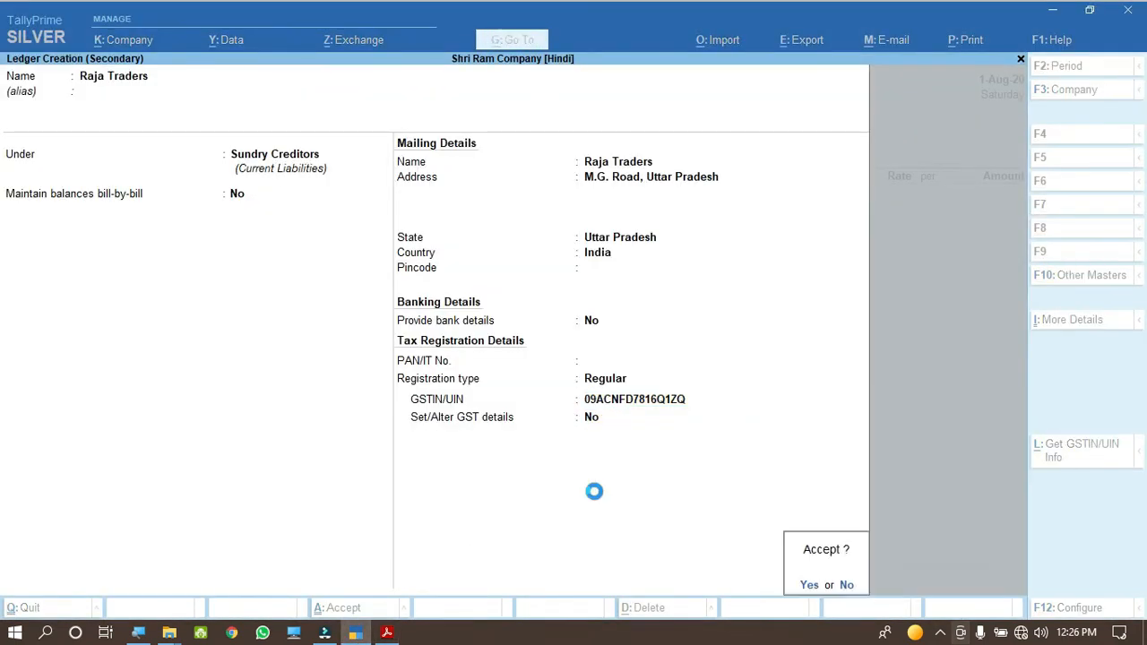
pyautogui.press('Return')
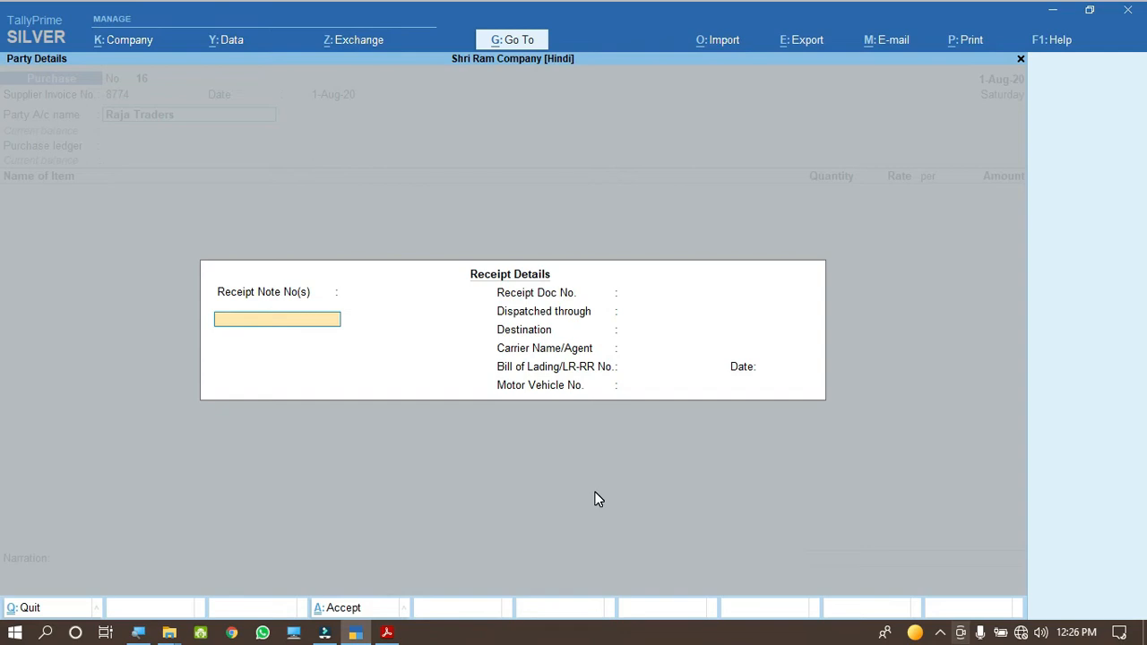
# Accept the receipt and party details without additions and choose Purchase Interstate Exempt as the purchase ledger.
pyautogui.hotkey('ctrl', 'a')
pyautogui.hotkey('ctrl', 'a')
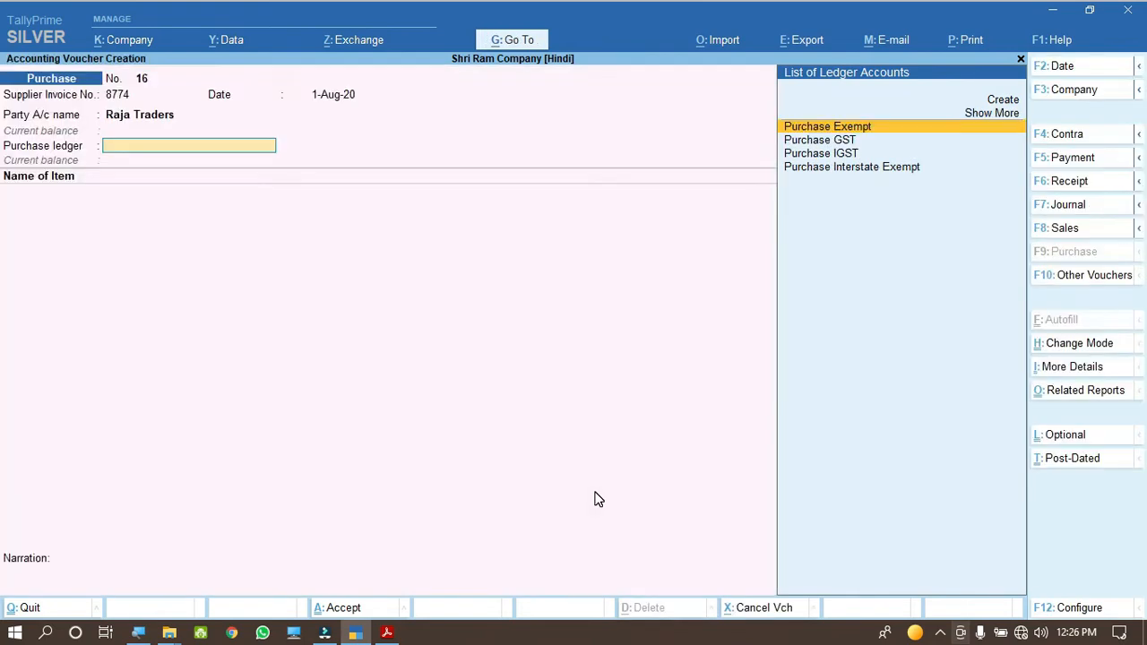
pyautogui.press('Down')
pyautogui.press('Down')
pyautogui.press('Down')
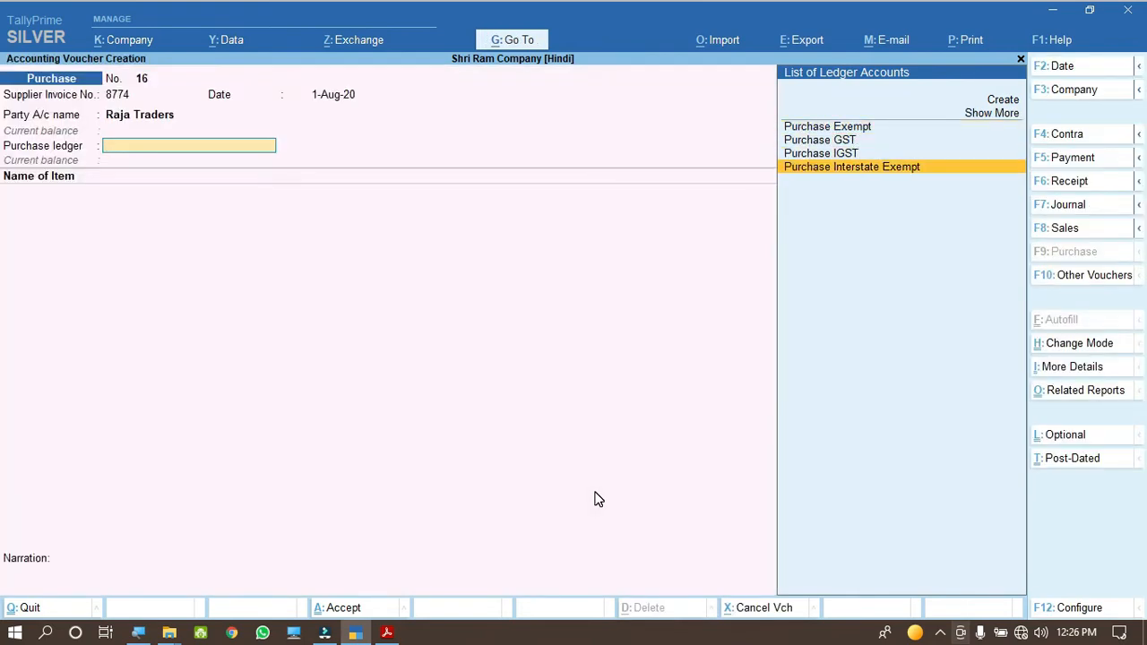
pyautogui.press('Return')
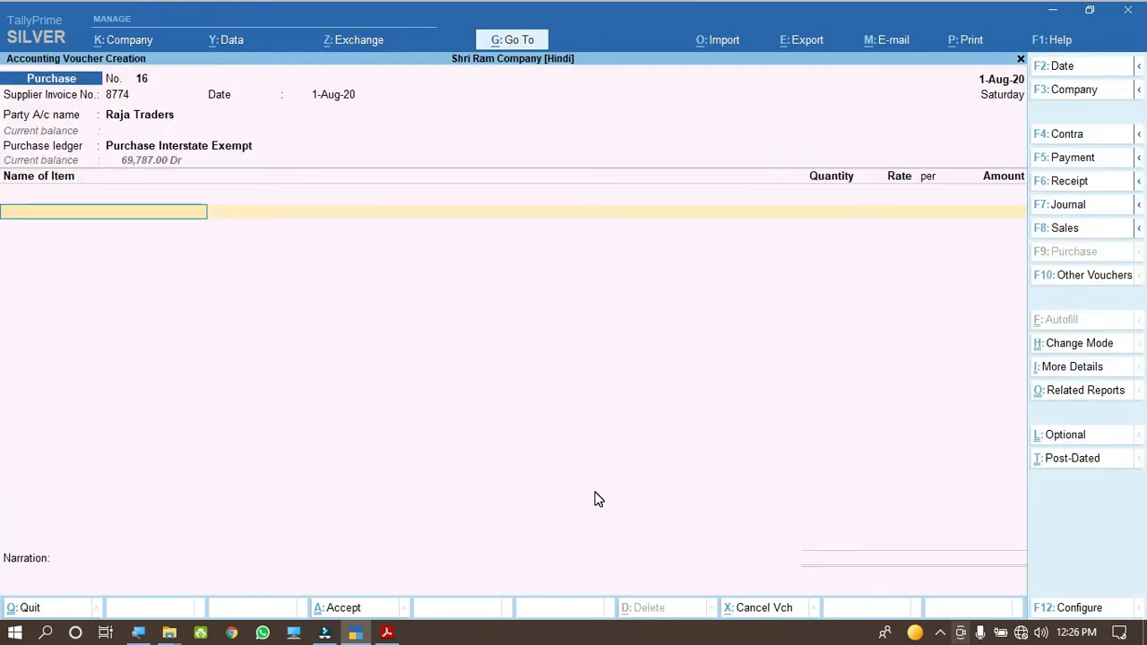
# Create a stock item named Lap T from the PDF invoice and place it under the group Items @ 00 %.
pyautogui.click(386, 632)
pyautogui.moveTo(231, 388); pyautogui.dragTo(275, 387)
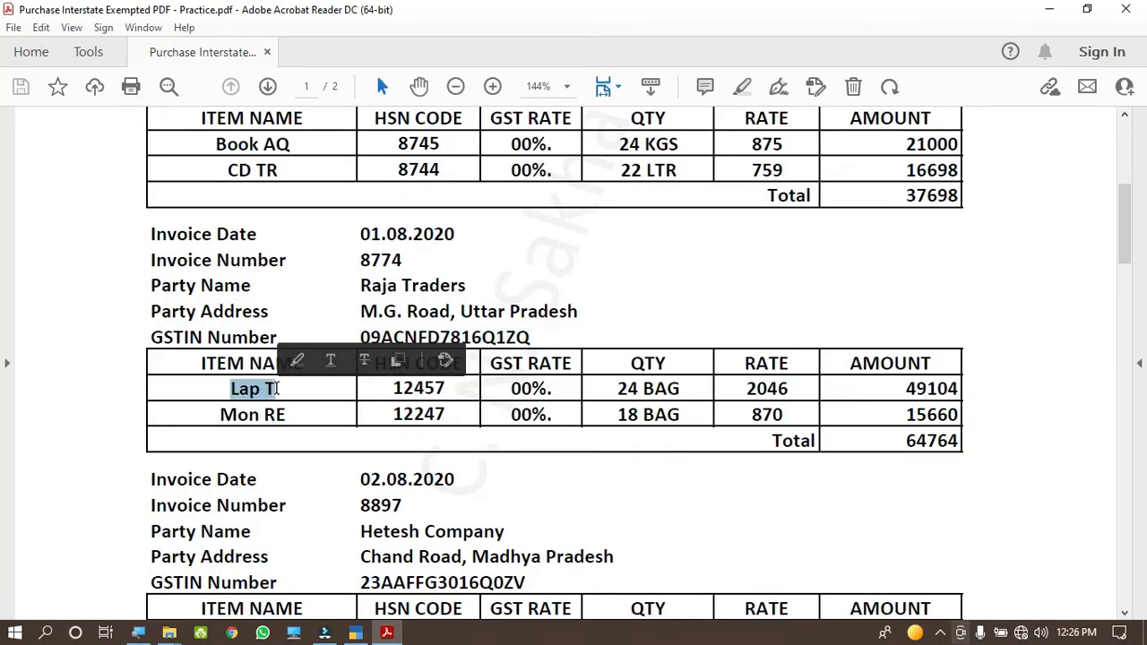
pyautogui.click(371, 632)
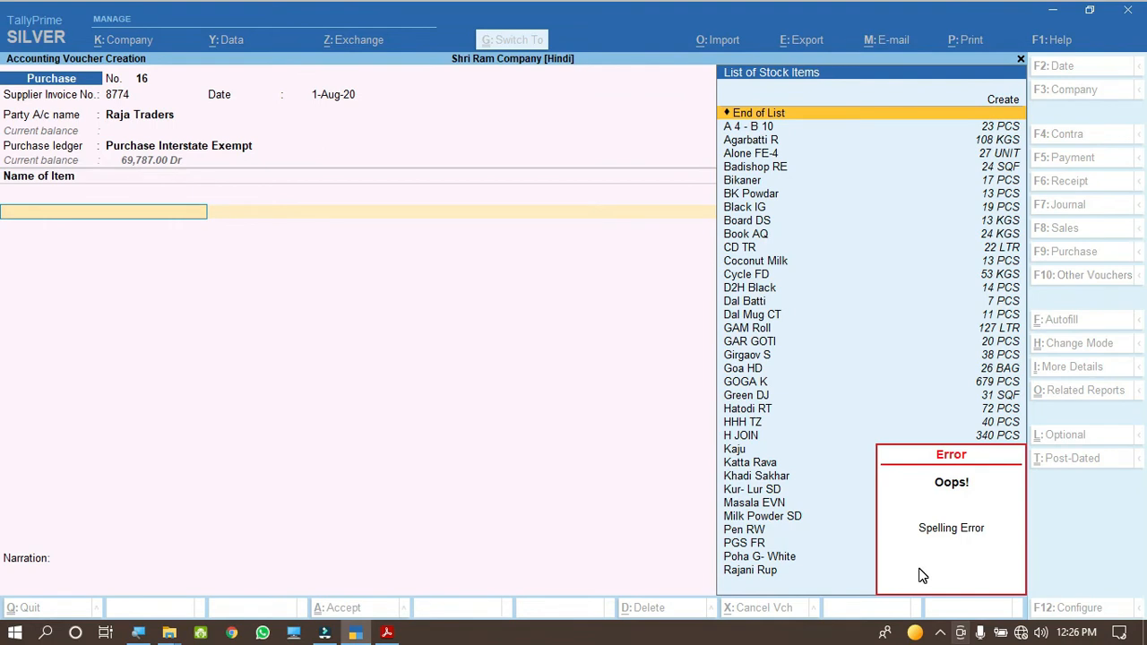
pyautogui.hotkey('alt', 'c')
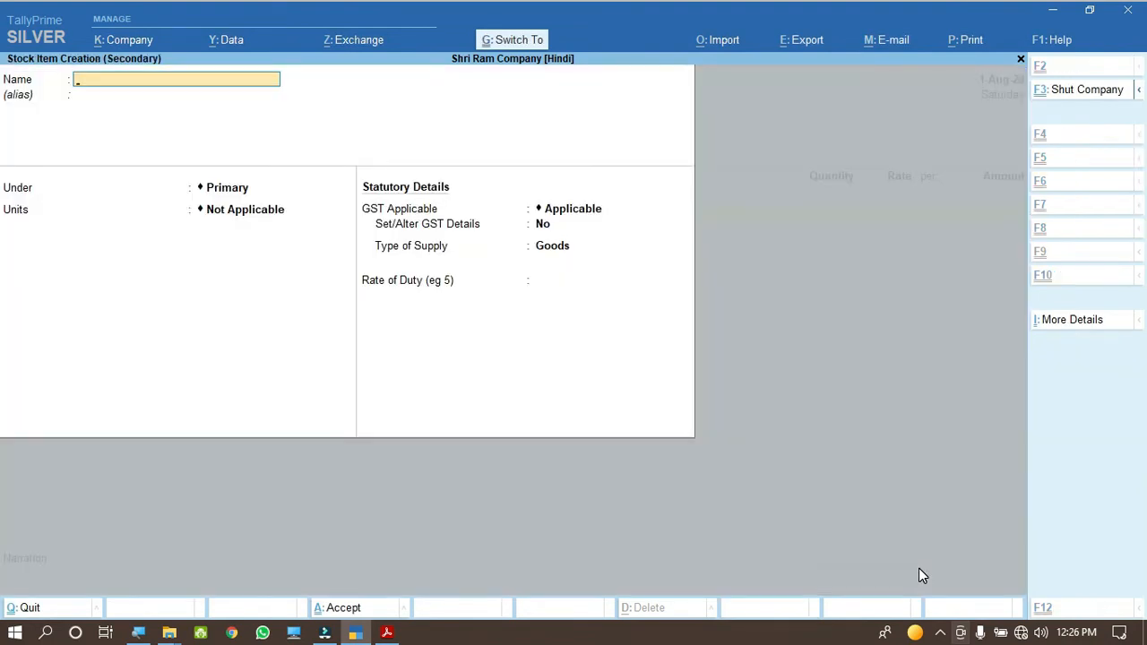
pyautogui.write('Lap T')
pyautogui.press('Return')
pyautogui.press('Down')
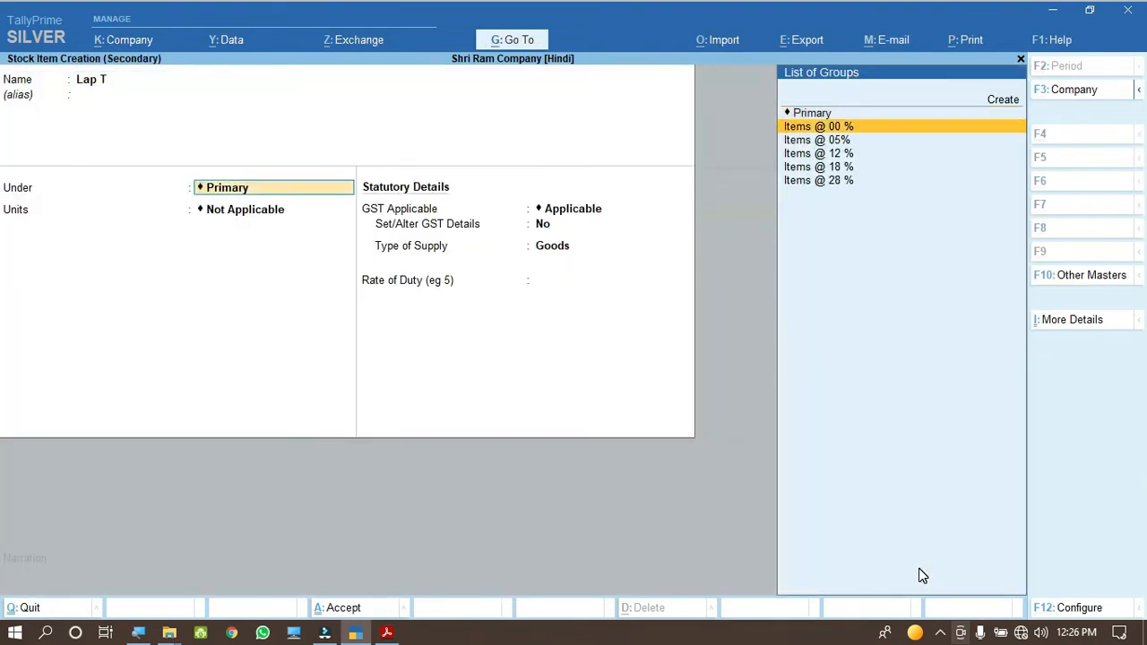
pyautogui.press('Return')
# Check Lap T's quantity unit in the PDF invoice and set the stock item's unit to BAG in TallyPrime.
pyautogui.press('Down')
pyautogui.press('Down')
pyautogui.press('Down')
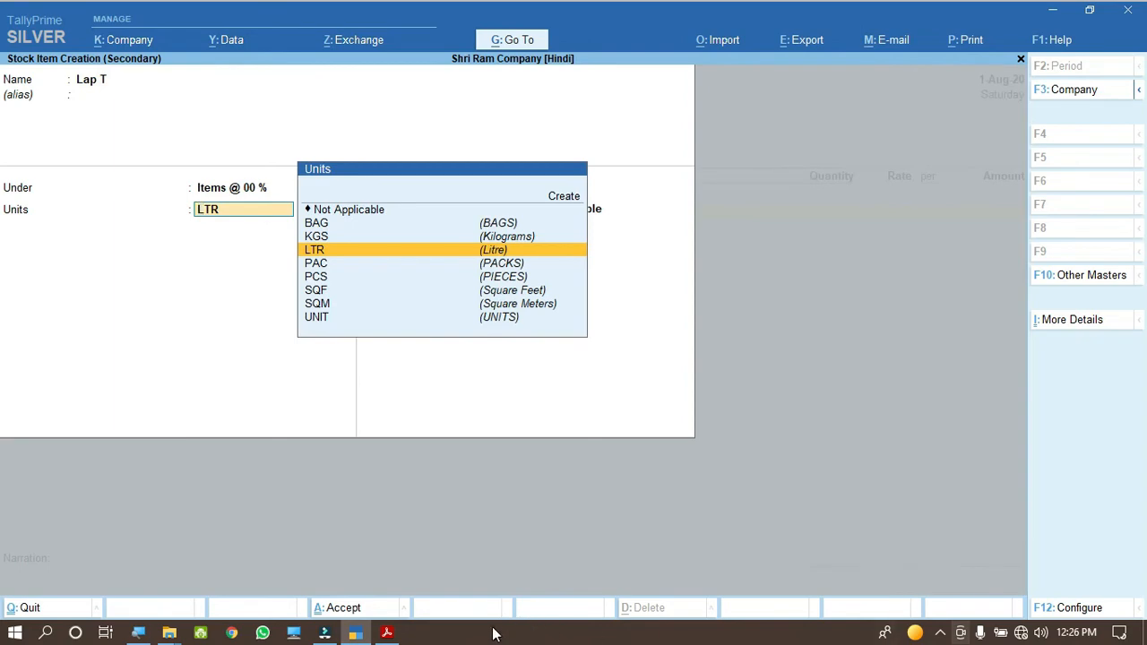
pyautogui.click(387, 633)
pyautogui.moveTo(638, 395); pyautogui.dragTo(679, 391)
pyautogui.click(659, 430)
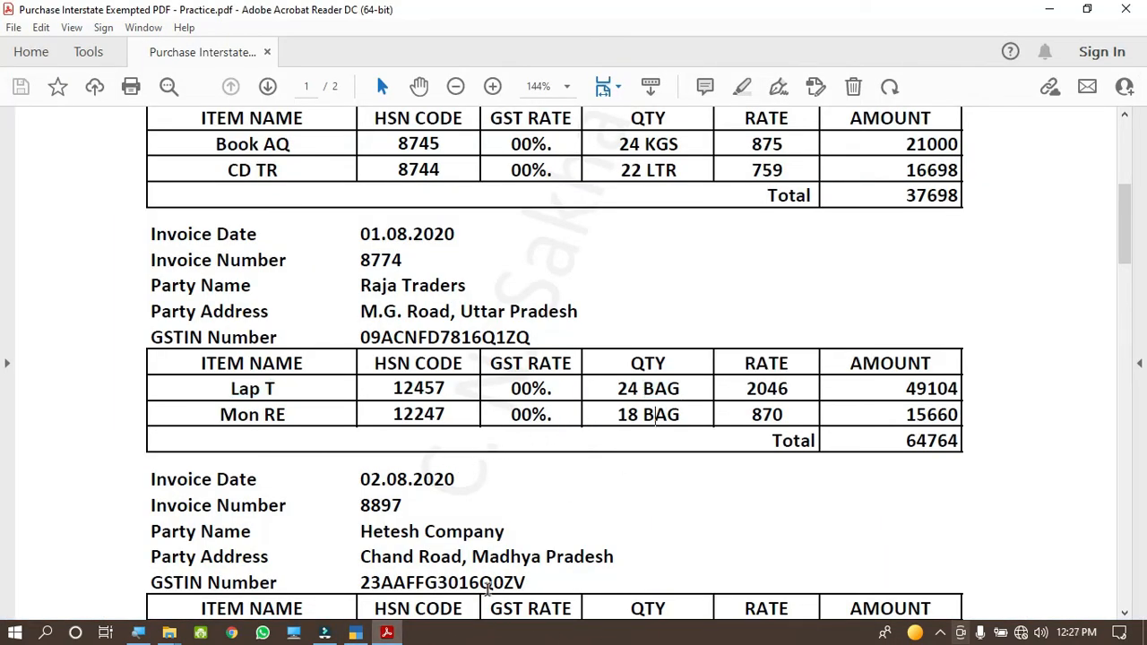
pyautogui.click(355, 633)
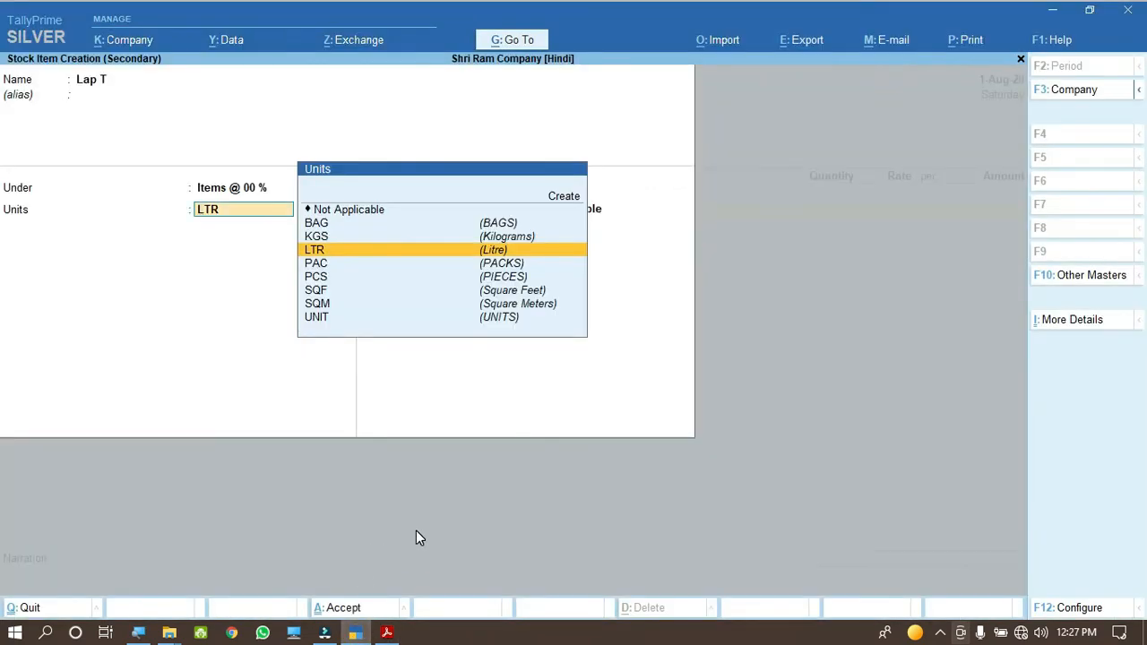
pyautogui.press('Down')
pyautogui.press('Down')
pyautogui.press('Down')
pyautogui.press('Up')
pyautogui.press('Up')
pyautogui.press('Up')
pyautogui.press('Up')
pyautogui.press('Up')
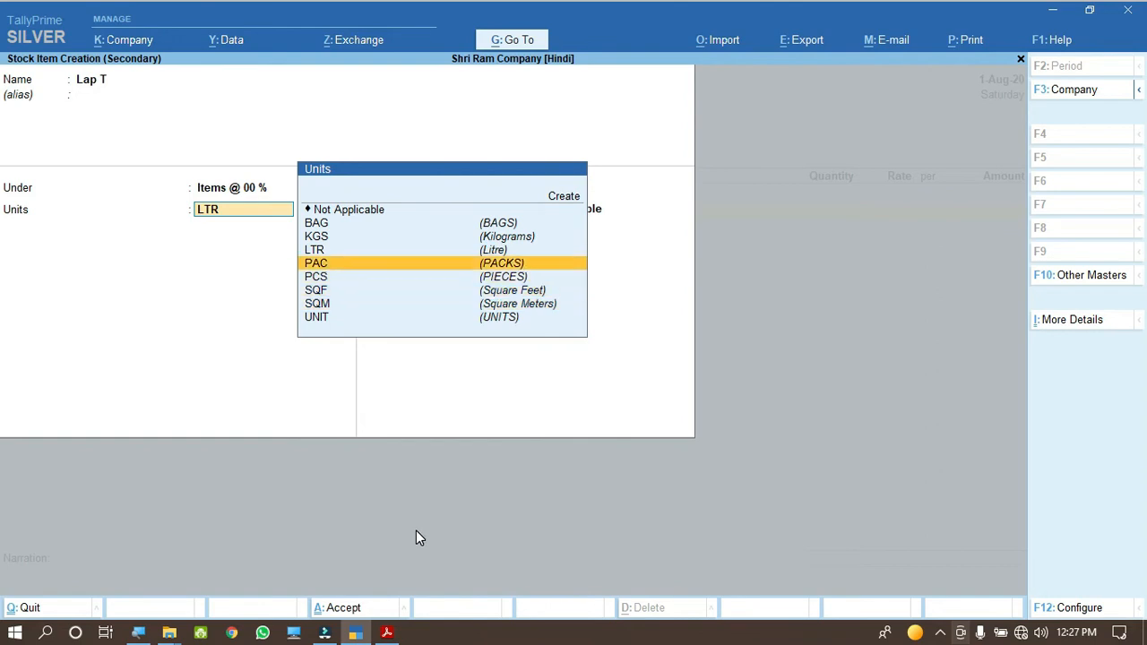
pyautogui.press('Return')
pyautogui.press('Return')
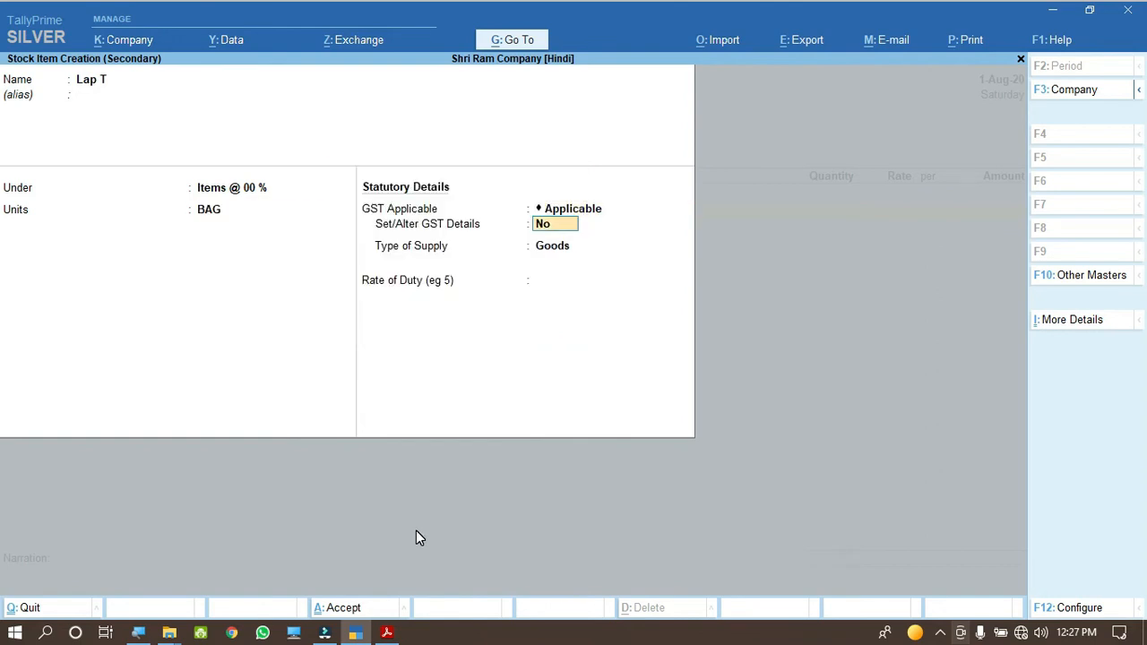
# Enable GST details for Lap T and enter HSN/SAC 12457, copied from the PDF invoice.
pyautogui.press('y')
pyautogui.press('Return')
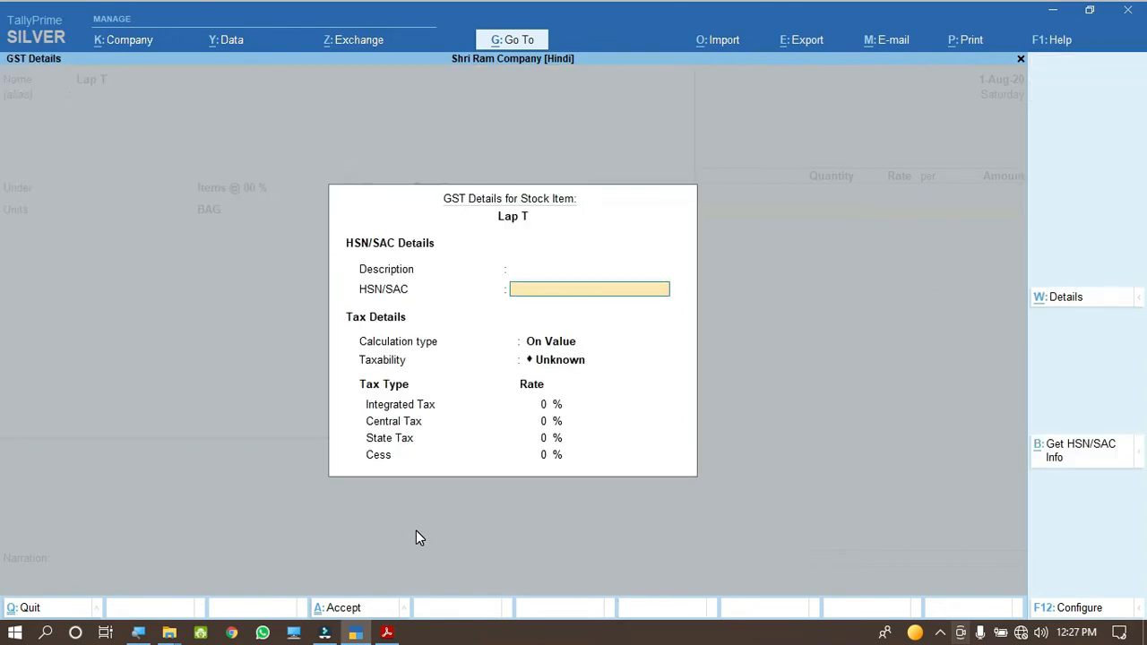
pyautogui.click(387, 633)
pyautogui.moveTo(392, 388); pyautogui.dragTo(446, 391)
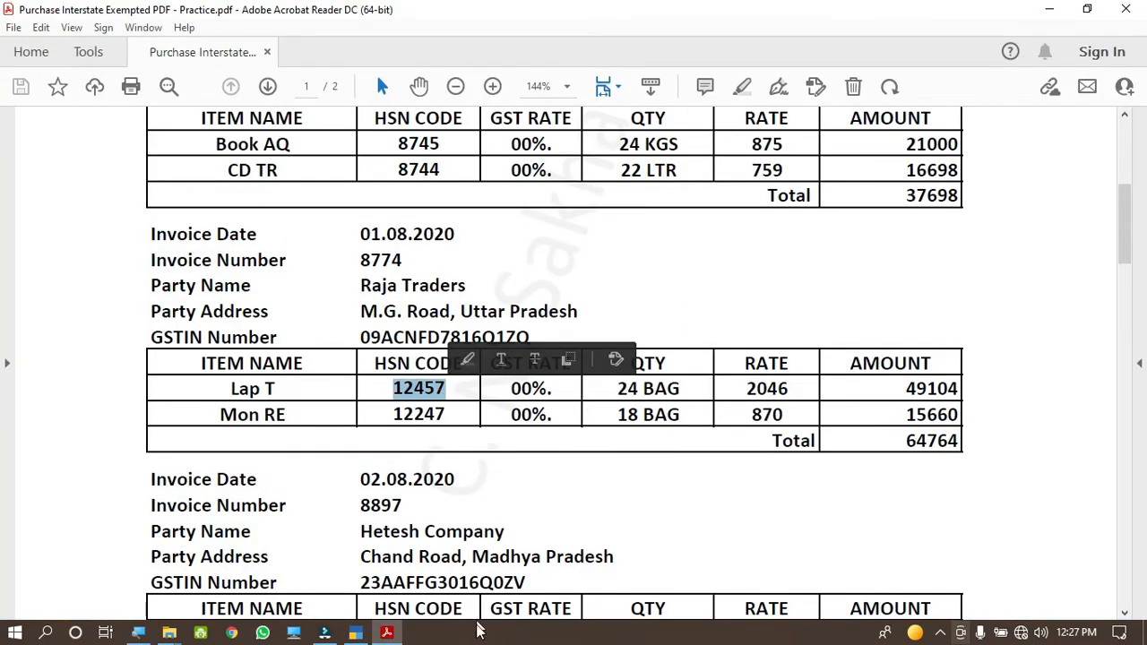
pyautogui.click(357, 632)
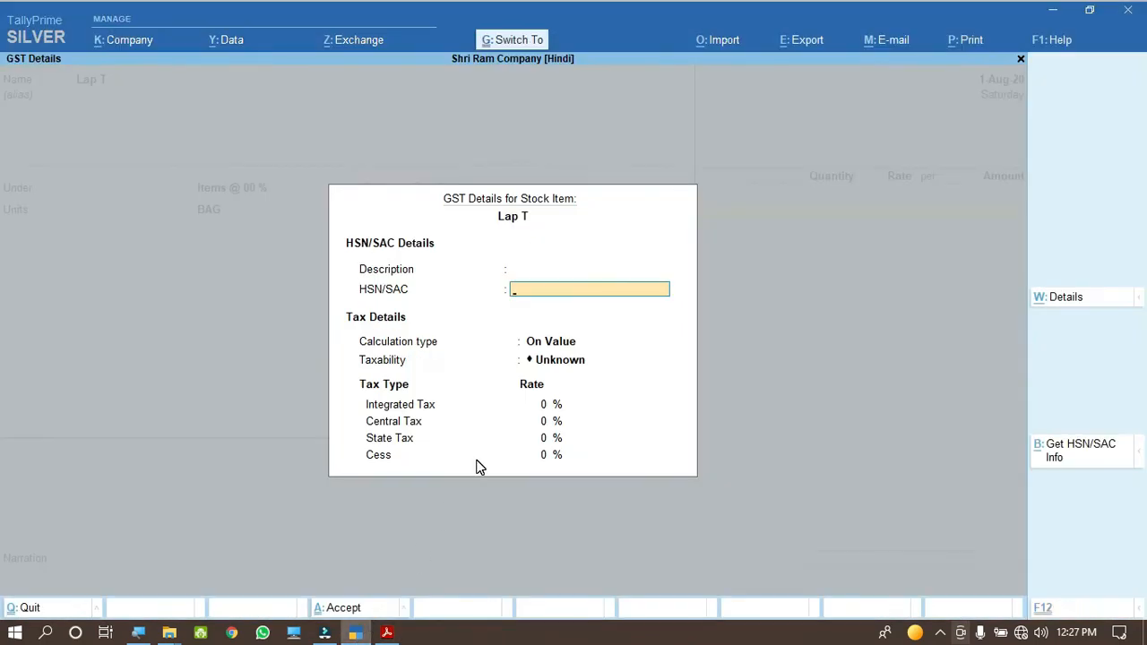
pyautogui.hotkey('ctrl', 'alt', 'v')
pyautogui.press('Return')
pyautogui.press('Return')
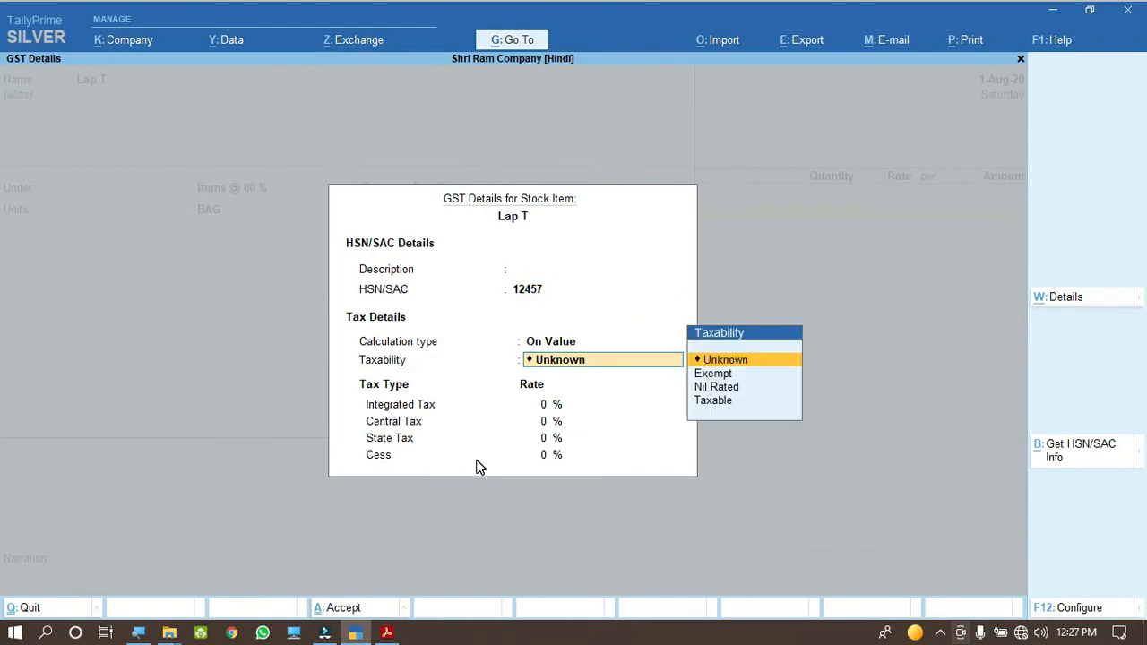
# Set Lap T's taxability to Exempt and its rate of duty to 0, and save the stock item.
pyautogui.press('Down')
pyautogui.press('Return')
pyautogui.press('Return')
pyautogui.write('0')
pyautogui.press('Return')
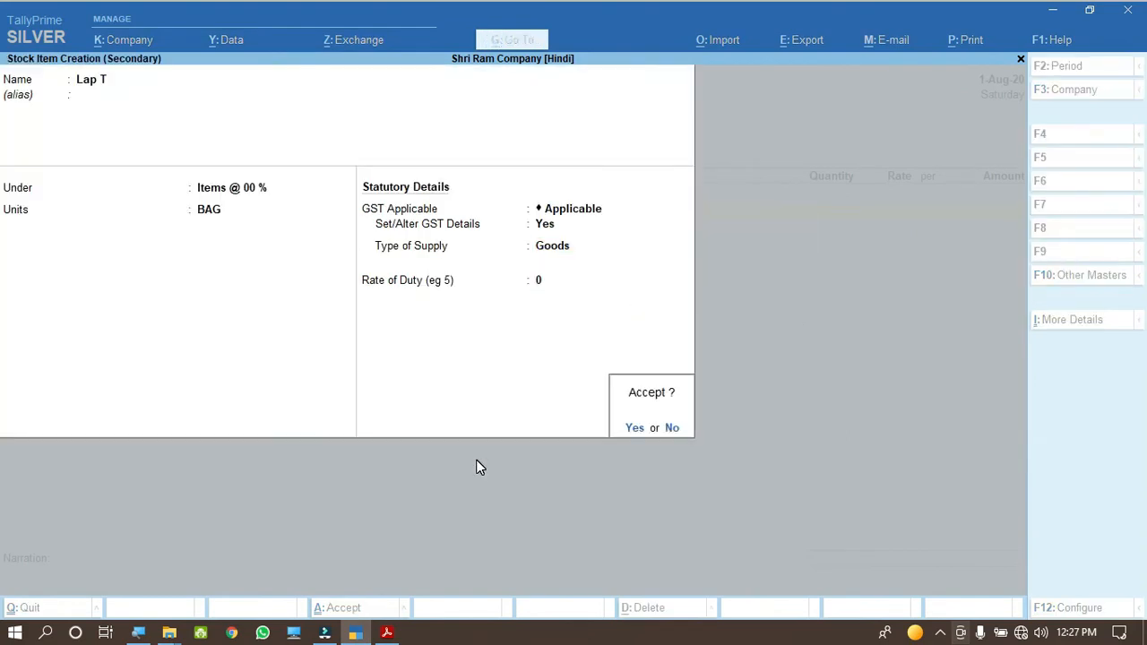
pyautogui.press('Return')
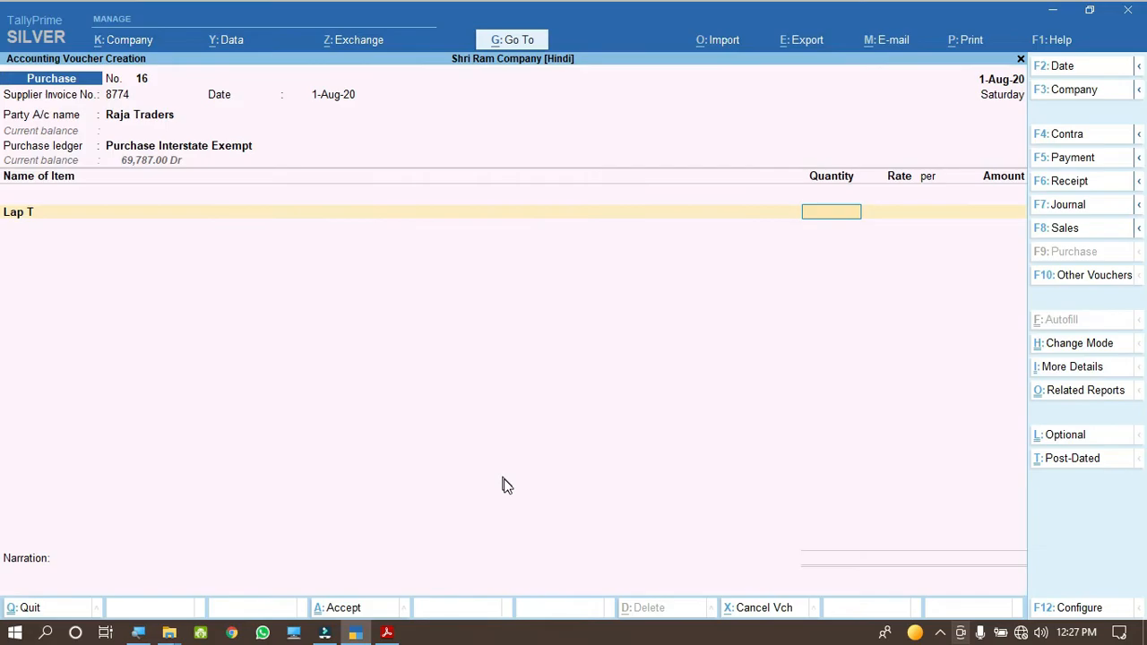
# Look up Lap T's rate in the PDF and enter 24 BAG at 2046 on its purchase voucher line.
pyautogui.click(386, 633)
pyautogui.moveTo(733, 390); pyautogui.dragTo(796, 388)
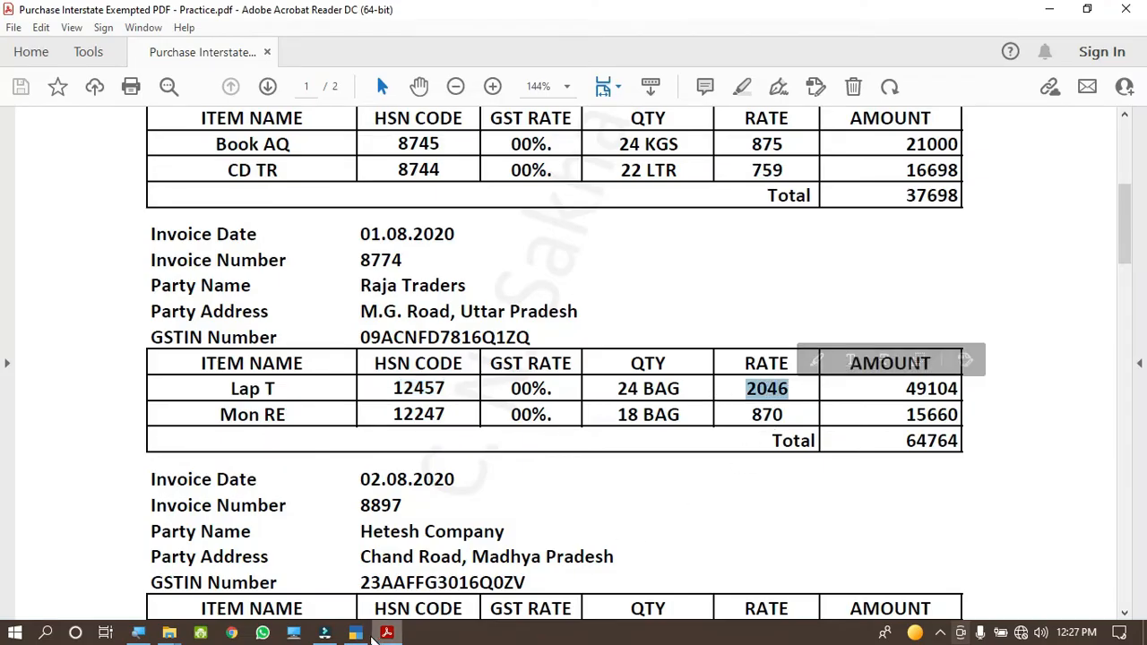
pyautogui.hotkey('alt', 'Tab')
pyautogui.write('24')
pyautogui.press('Return')
pyautogui.write('2046')
pyautogui.press('Return')
pyautogui.press('Return')
pyautogui.press('Return')
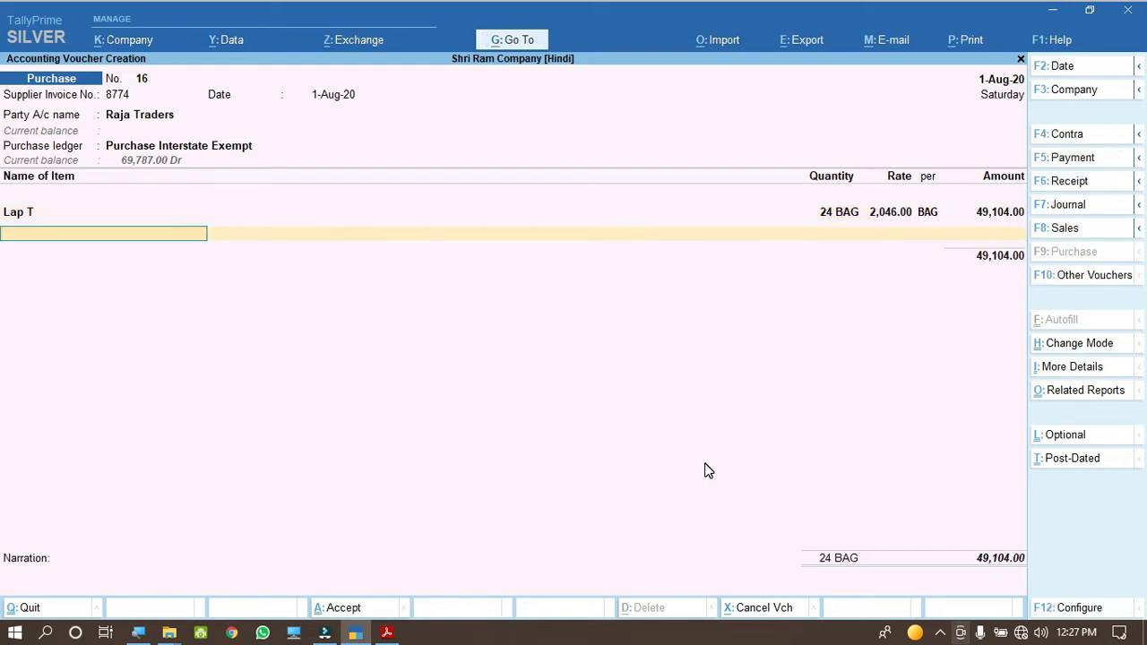
# Copy the second item's name, Mon RE, from the PDF invoice and start a new stock item with it in TallyPrime.
pyautogui.click(386, 634)
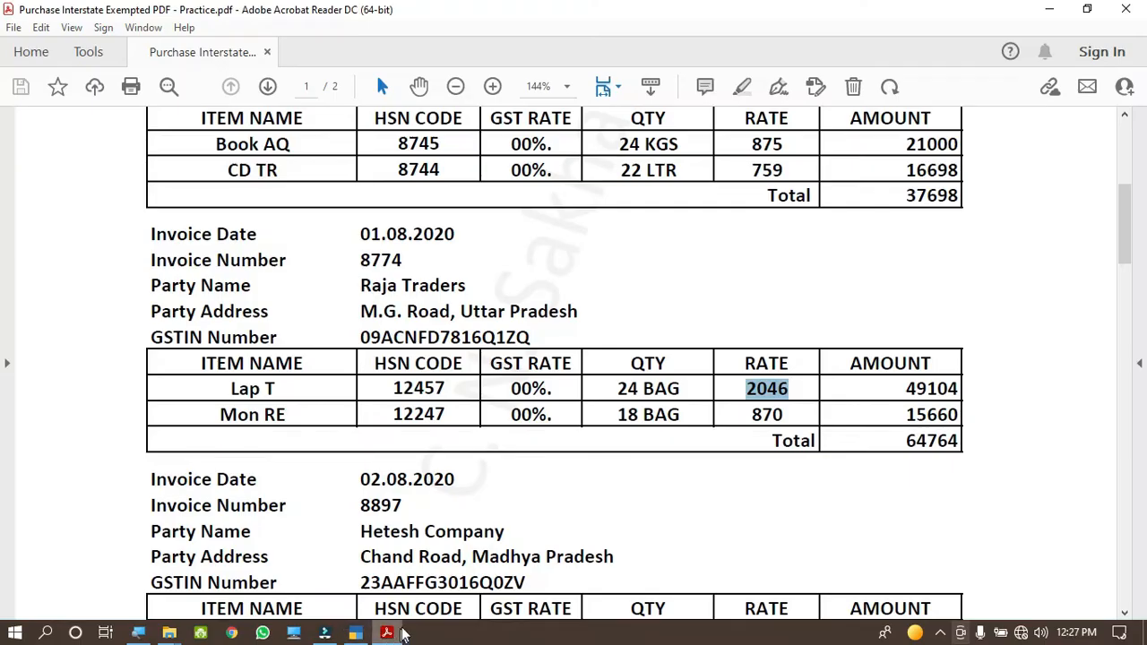
pyautogui.moveTo(217, 415); pyautogui.dragTo(271, 417)
pyautogui.hotkey('ctrl', 'c')
pyautogui.hotkey('alt', 'Tab')
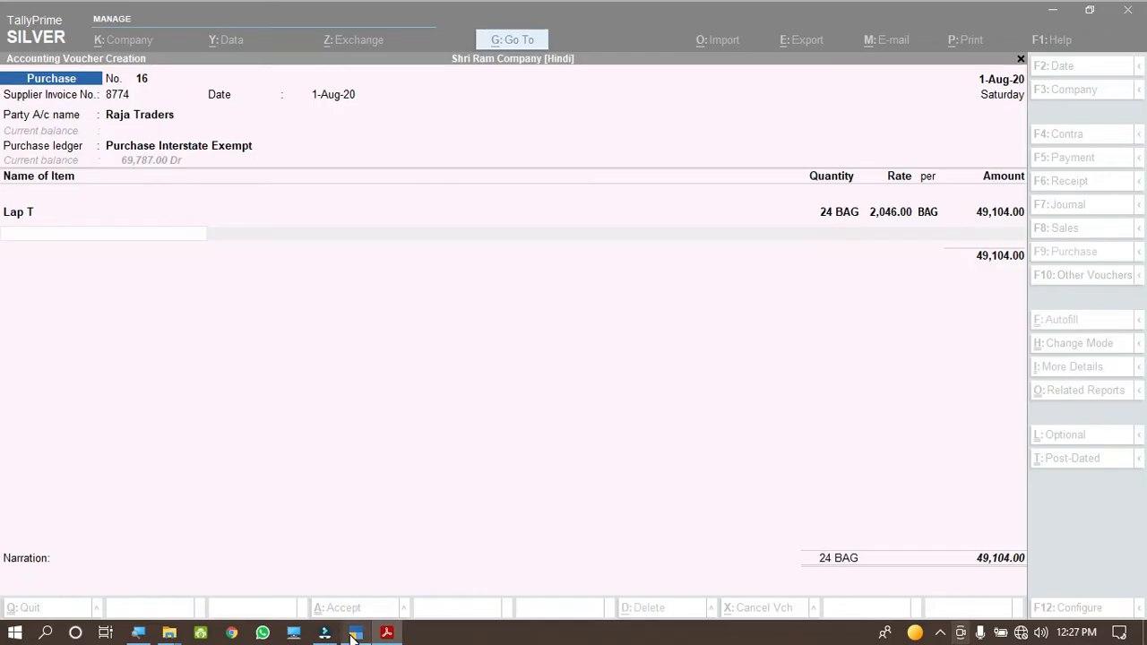
pyautogui.hotkey('ctrl', 'v')
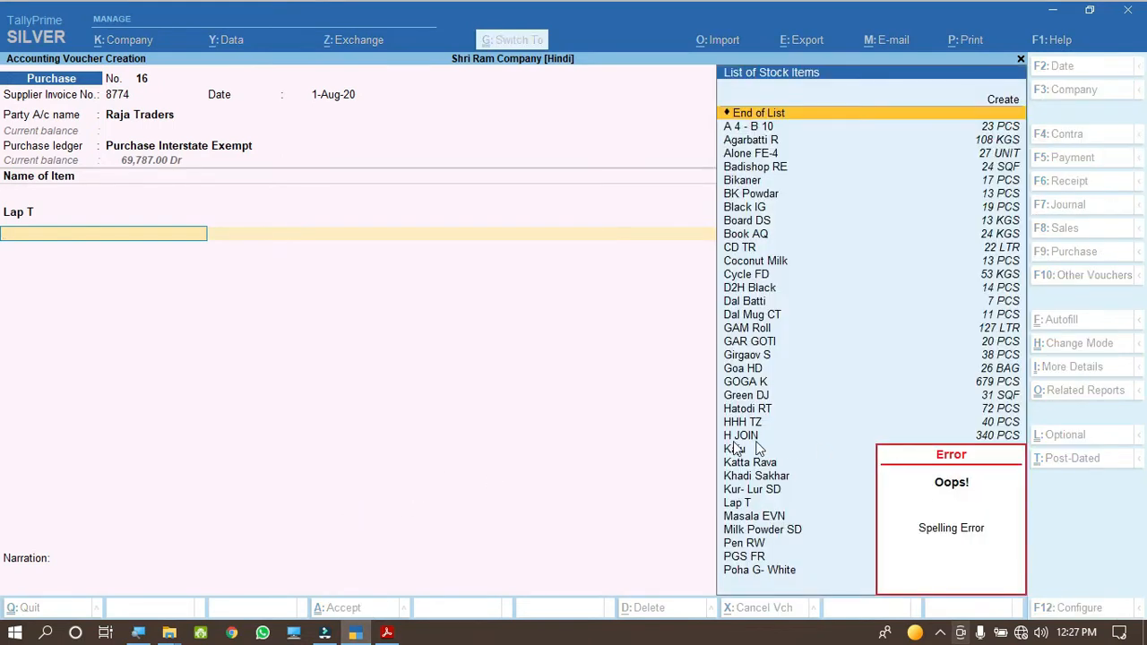
pyautogui.press('Up')
pyautogui.press('Return')
pyautogui.hotkey('ctrl', 'v')
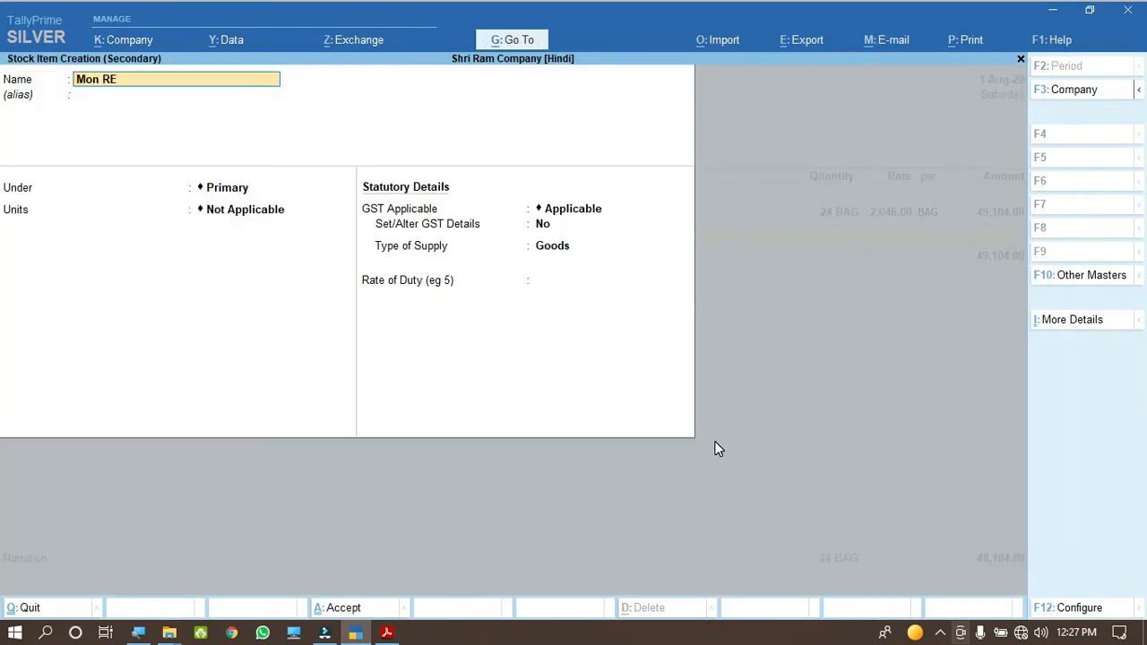
# Place the Mon RE stock item under the group Items @ 00 % and set its unit to BAG.
pyautogui.press('Return')
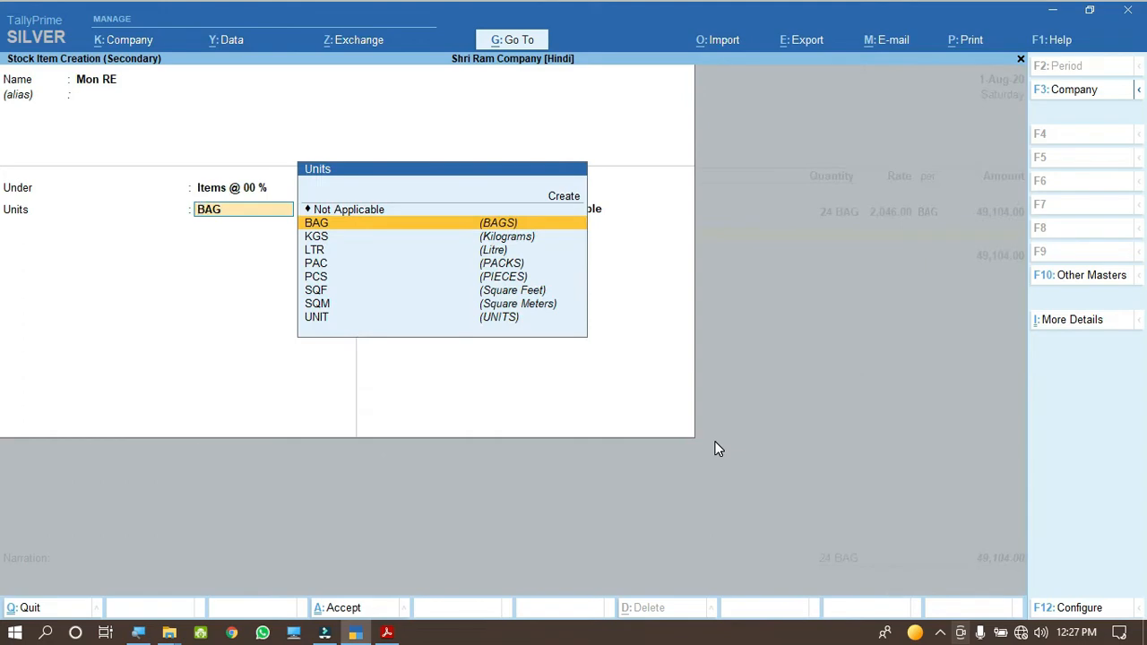
pyautogui.press('Return')
pyautogui.press('Return')
# Enable GST details for Mon RE and enter HSN/SAC 12247, copied from the PDF invoice.
pyautogui.press('y')
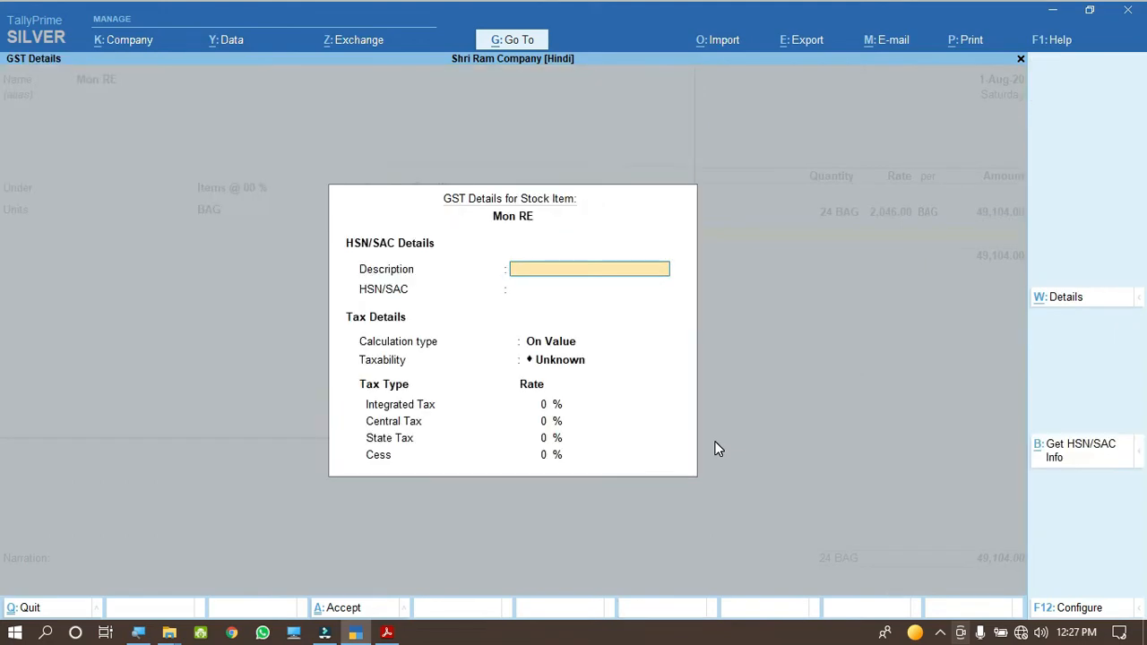
pyautogui.press('Return')
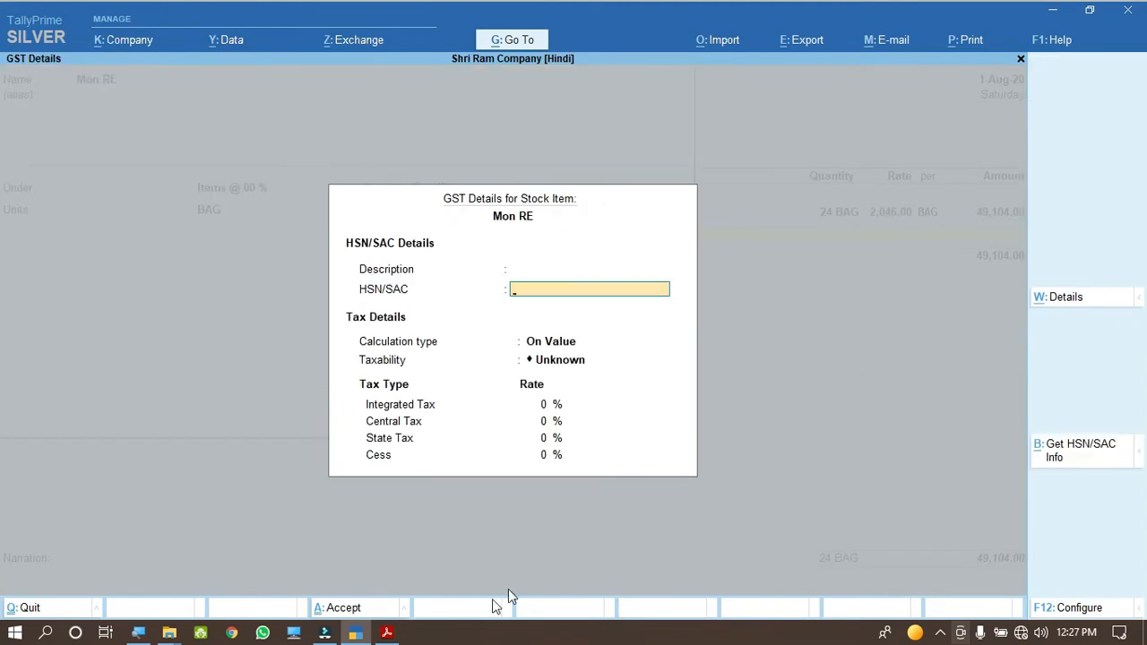
pyautogui.click(386, 632)
pyautogui.moveTo(391, 414); pyautogui.dragTo(445, 413)
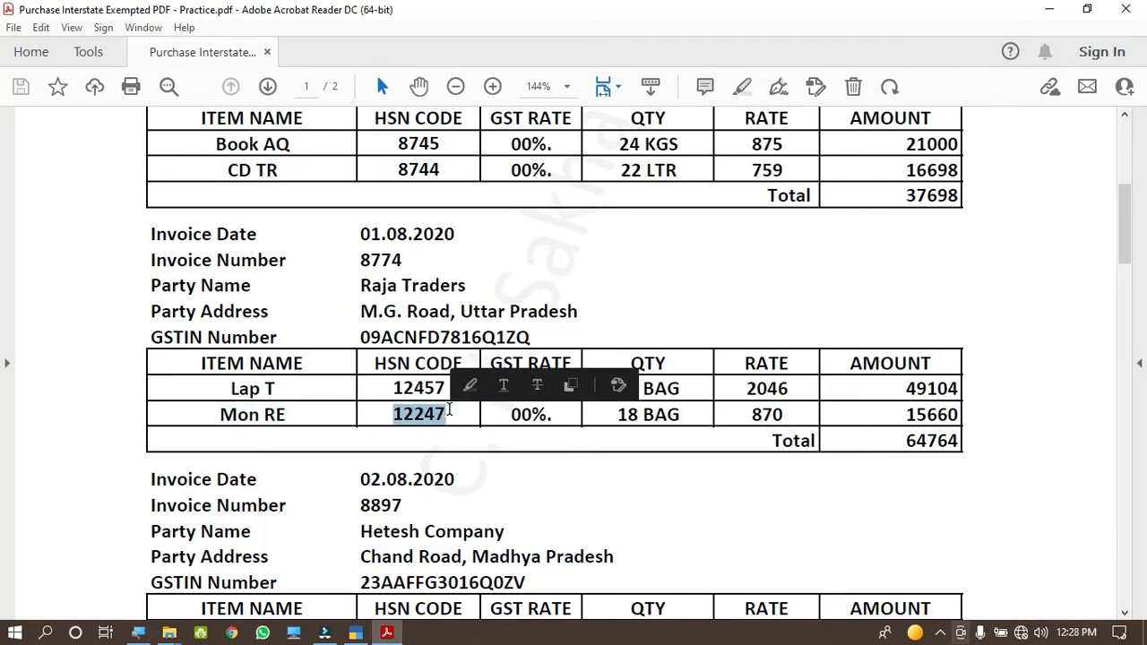
pyautogui.hotkey('ctrl', 'c')
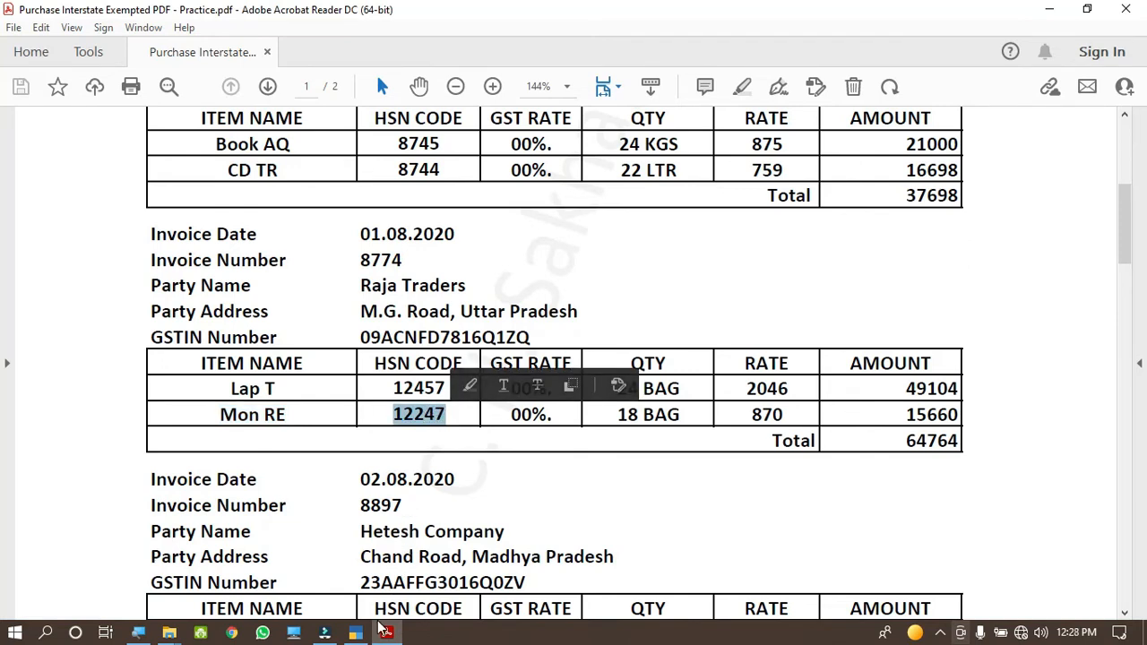
pyautogui.hotkey('alt', 'Tab')
pyautogui.hotkey('ctrl', 'v')
pyautogui.press('Return')
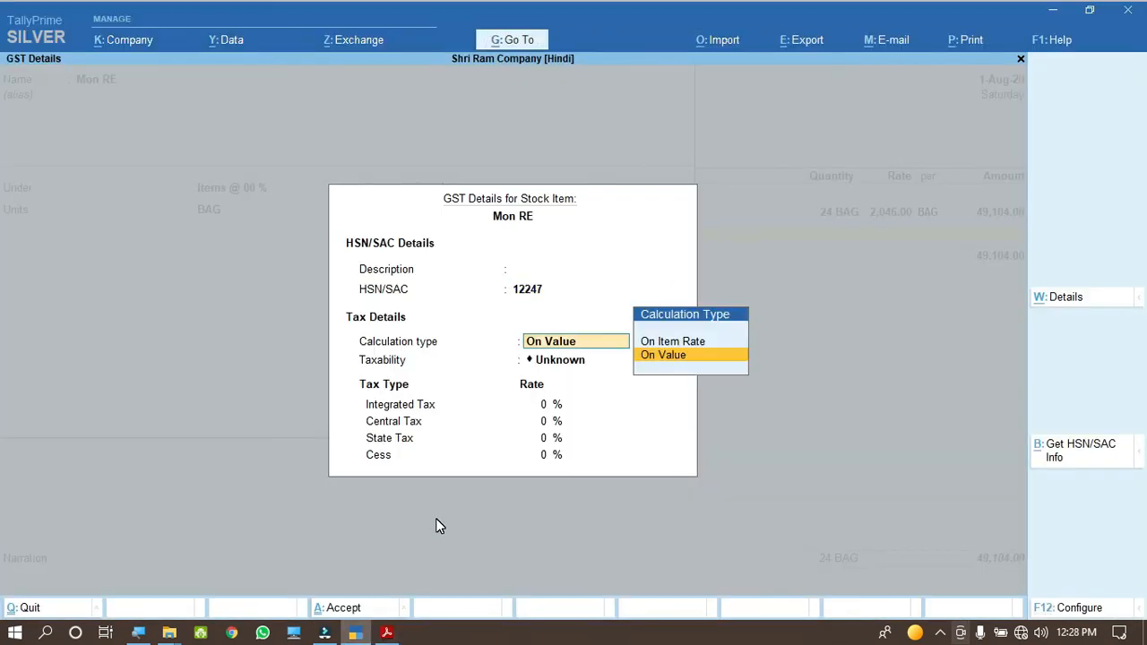
# Set Mon RE's taxability to Exempt, keep the supply type as Goods, and save the stock item.
pyautogui.press('Return')
pyautogui.press('Down')
pyautogui.press('Return')
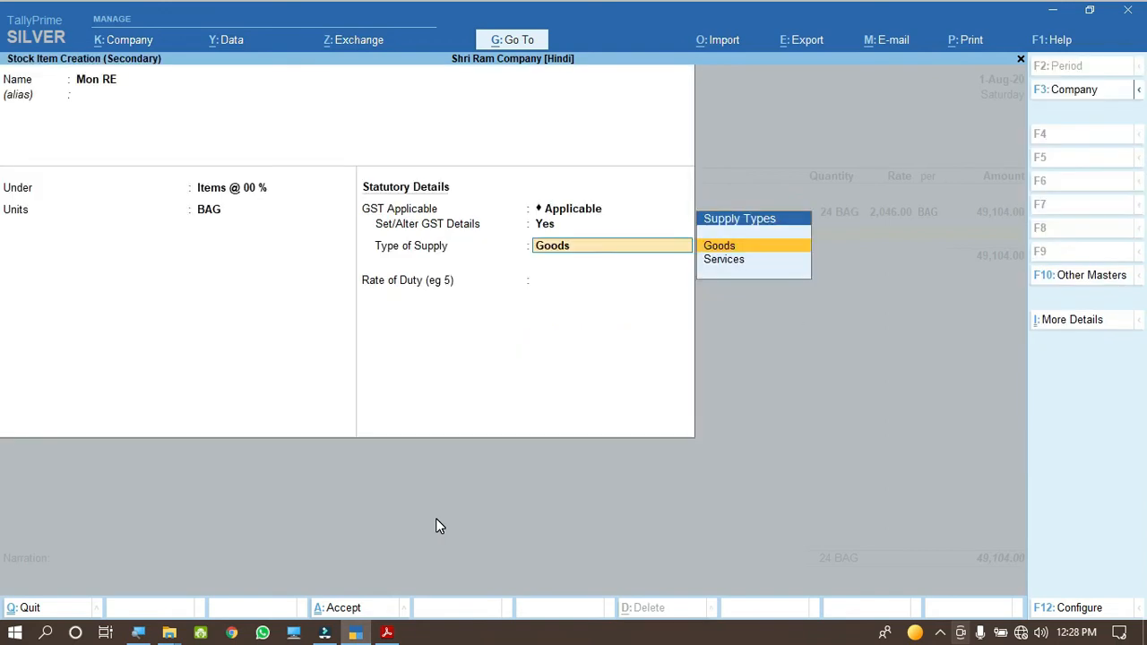
pyautogui.press('Return')
pyautogui.press('Return')
pyautogui.press('Return')
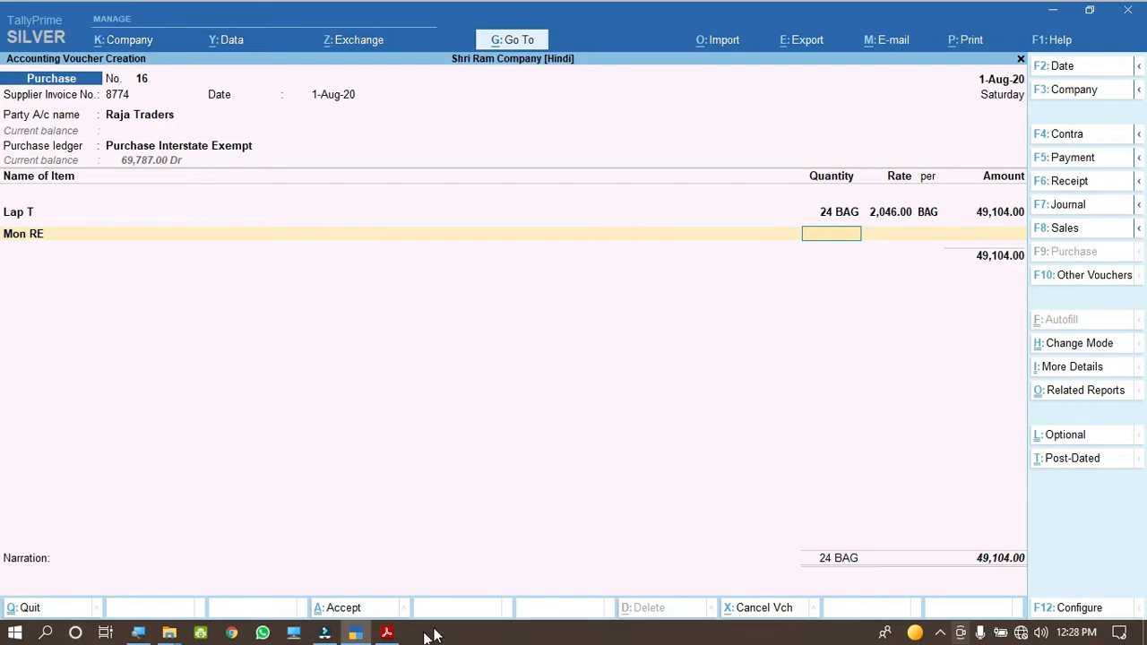
# Enter 18 BAG at 870 for Mon RE using the PDF's rate, and compare the voucher total with the invoice total.
pyautogui.click(386, 632)
pyautogui.moveTo(752, 415); pyautogui.dragTo(785, 414)
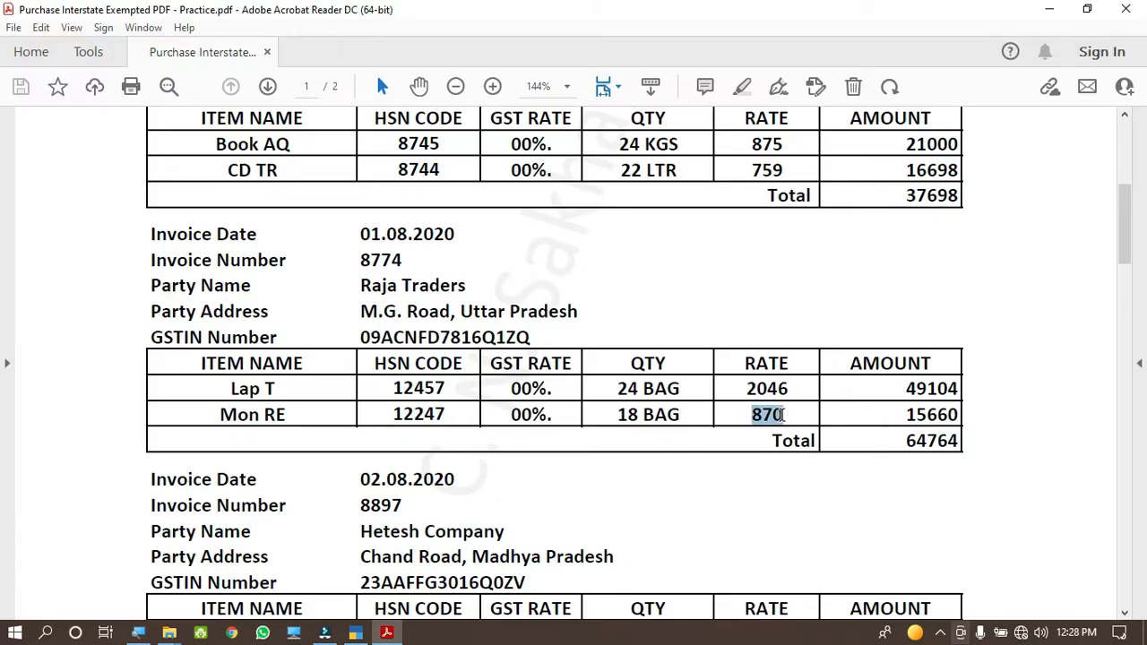
pyautogui.hotkey('ctrl', 'c')
pyautogui.hotkey('alt', 'Tab')
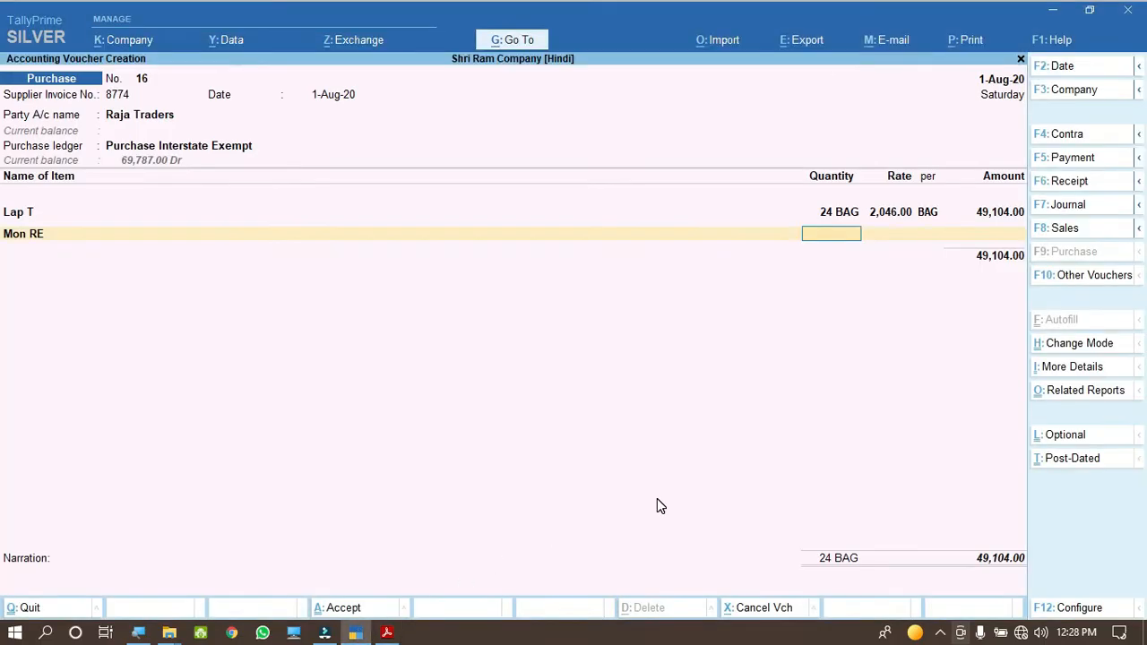
pyautogui.hotkey('ctrl', 'v')
pyautogui.write('18')
pyautogui.press('Return')
pyautogui.hotkey('ctrl', 'v')
pyautogui.press('Return')
pyautogui.press('Return')
pyautogui.press('Return')
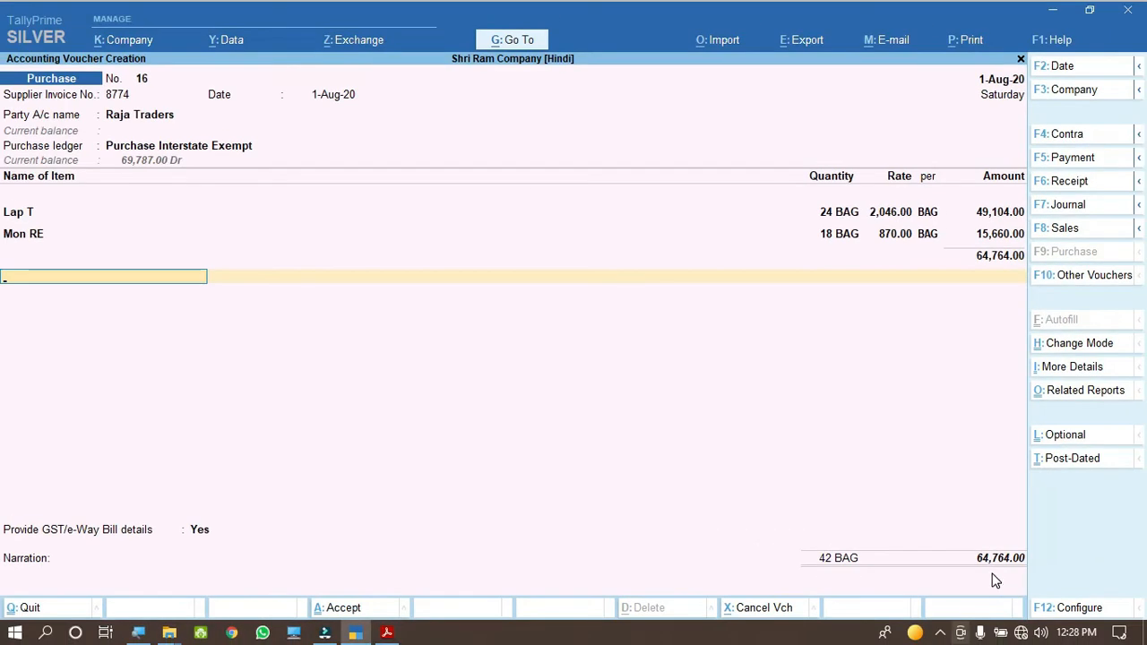
pyautogui.click(387, 632)
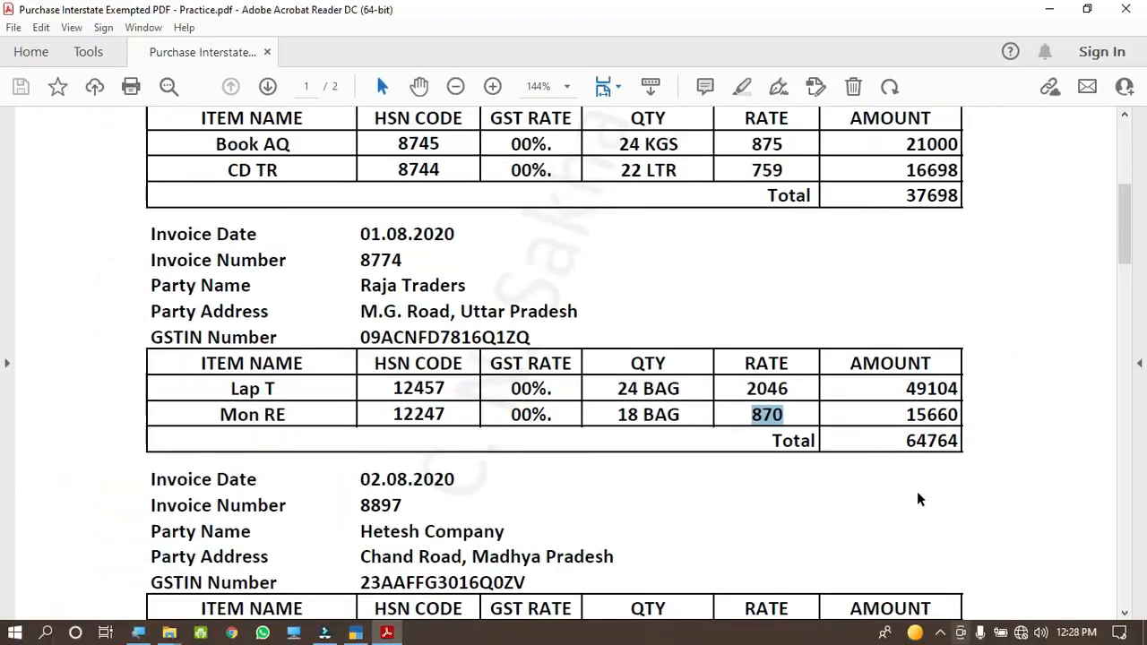
pyautogui.click(356, 632)
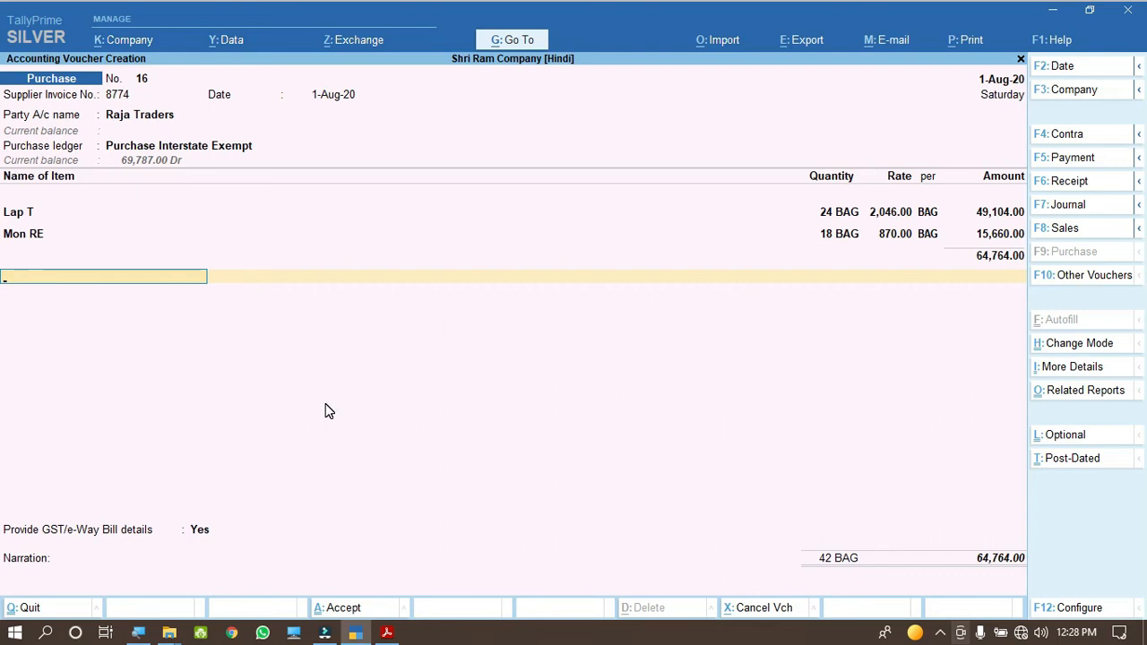
# Go through the GST/e-Way Bill details, leaving every field at its default, and save the Raja Traders purchase voucher.
pyautogui.press('Return')
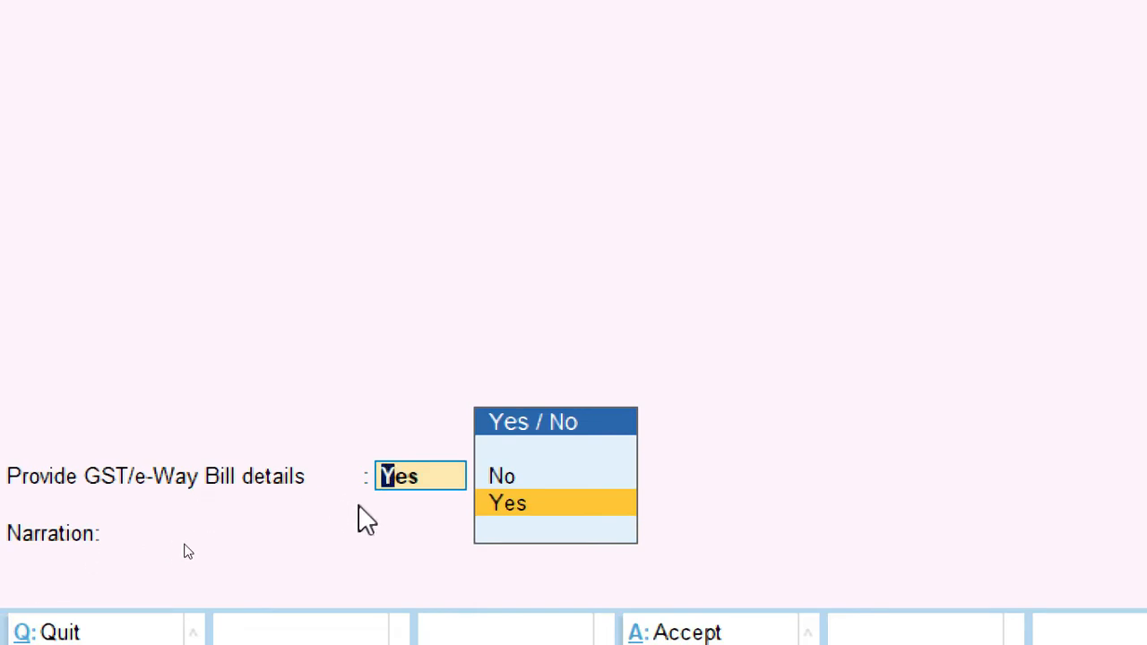
pyautogui.press('Return')
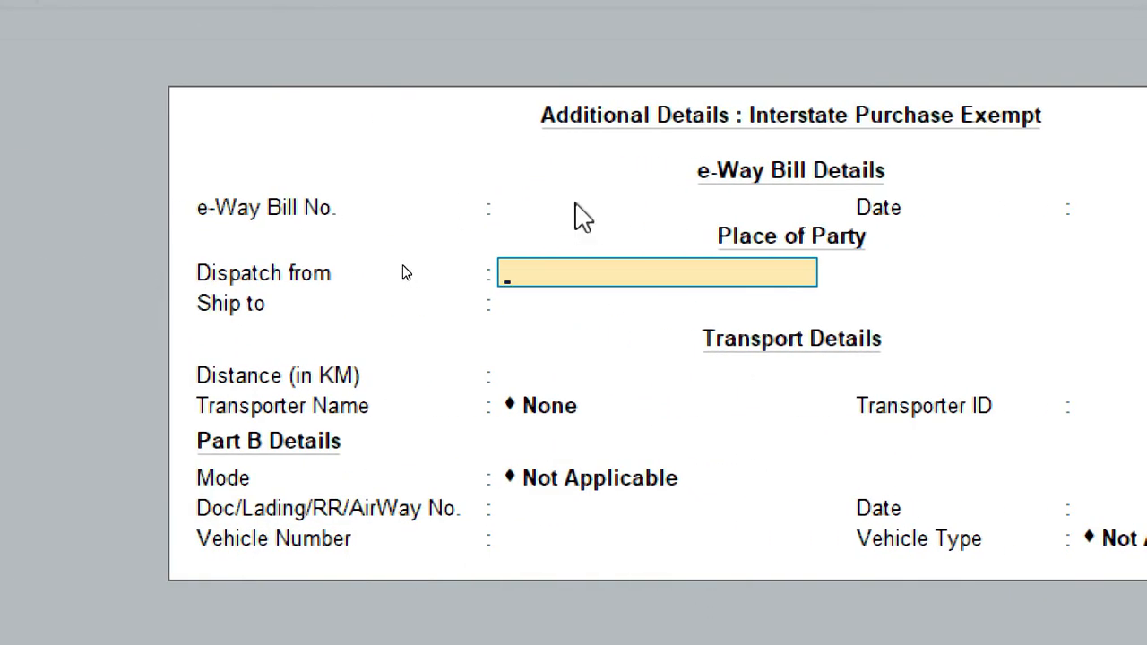
pyautogui.click(577, 208)
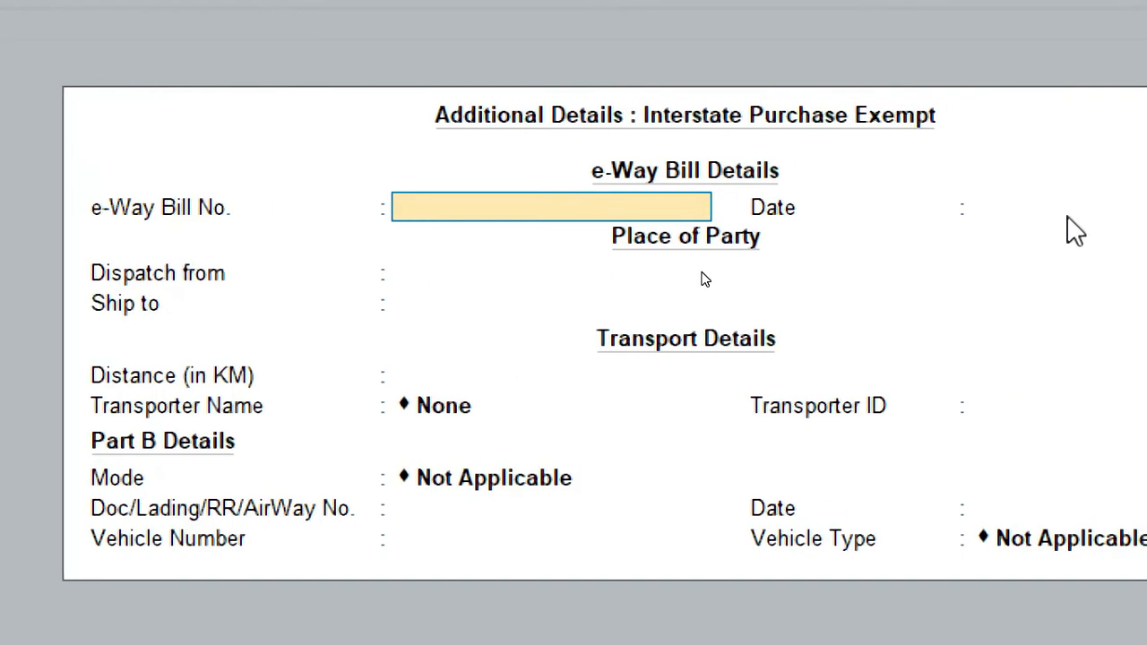
pyautogui.press('Return')
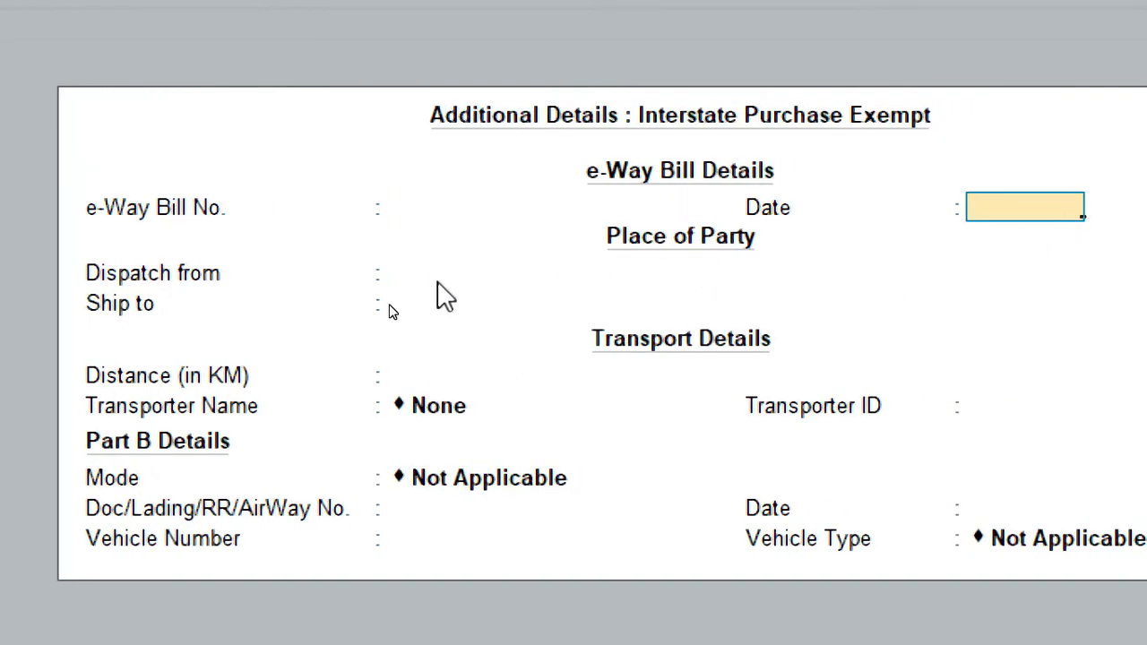
pyautogui.press('Return')
pyautogui.press('Return')
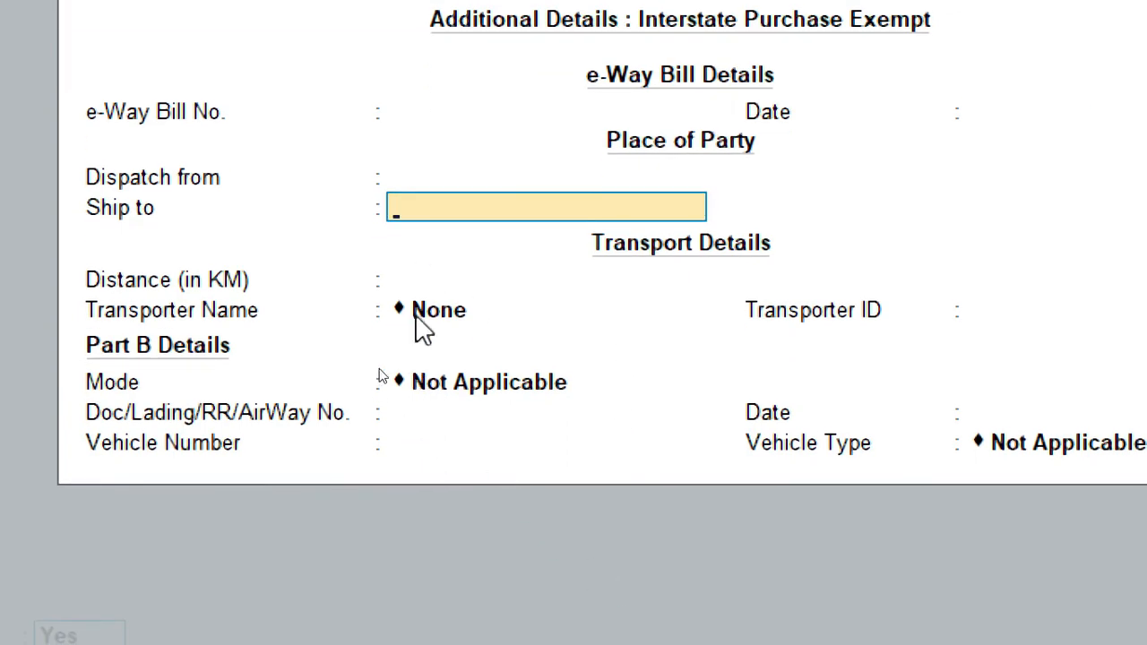
pyautogui.click(438, 312)
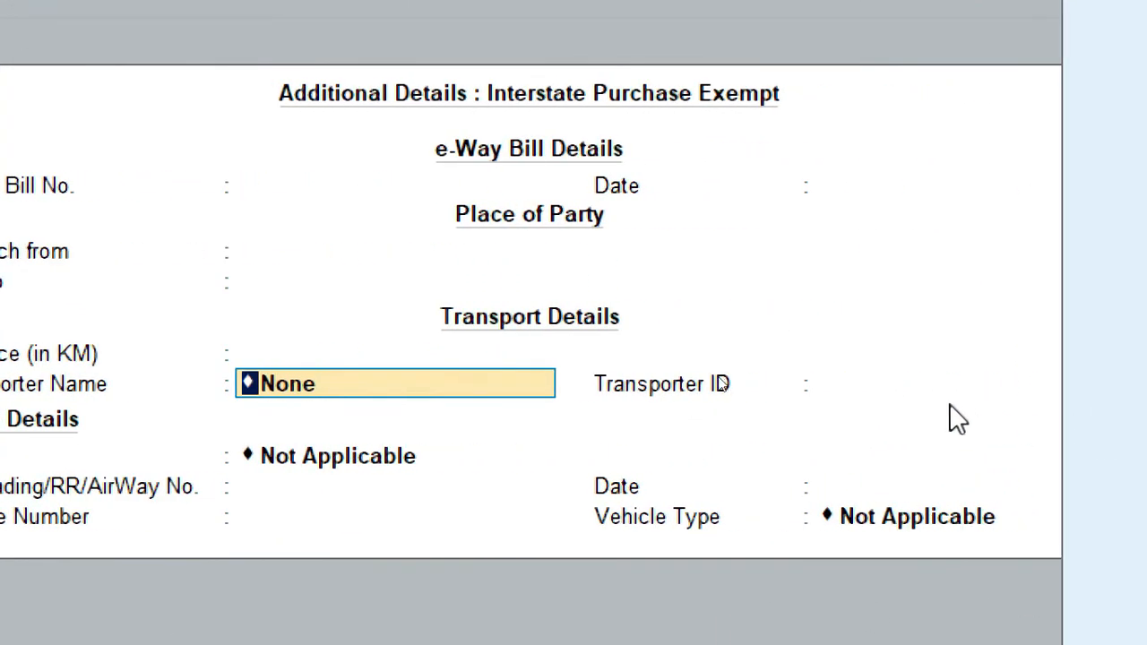
pyautogui.press('Return')
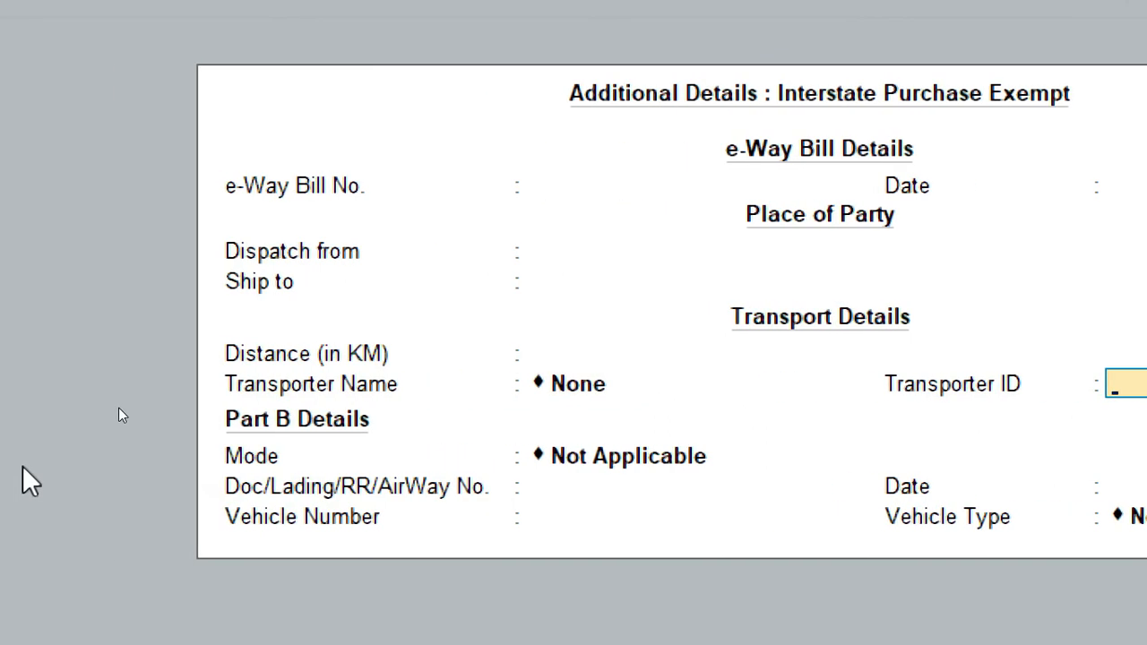
pyautogui.click(625, 474)
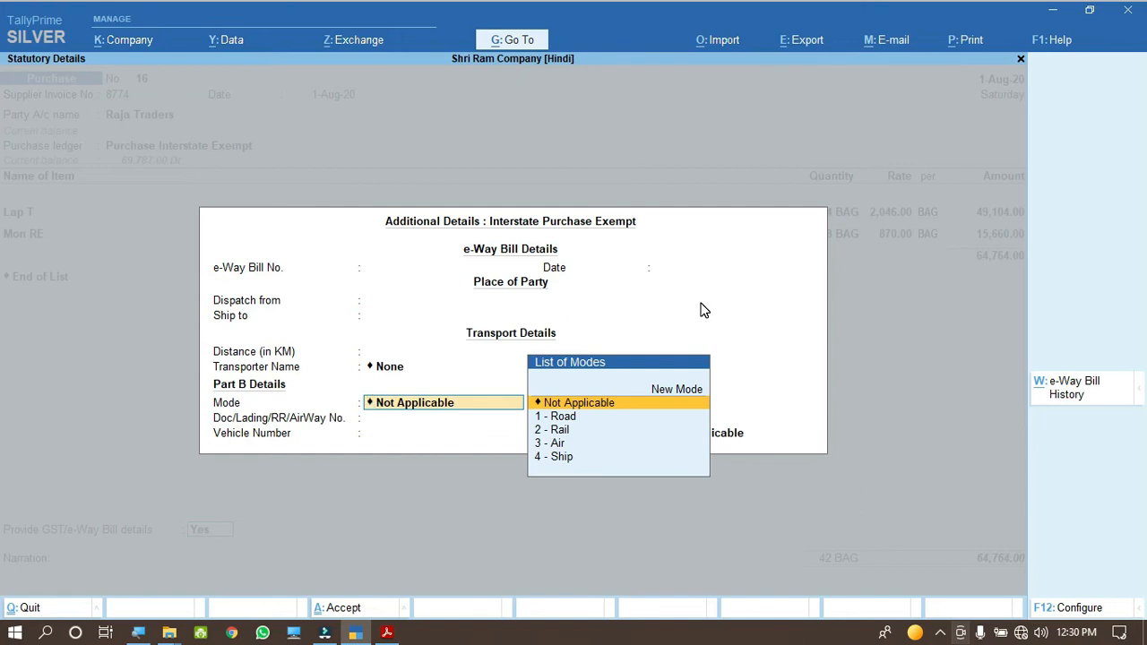
pyautogui.press('Return')
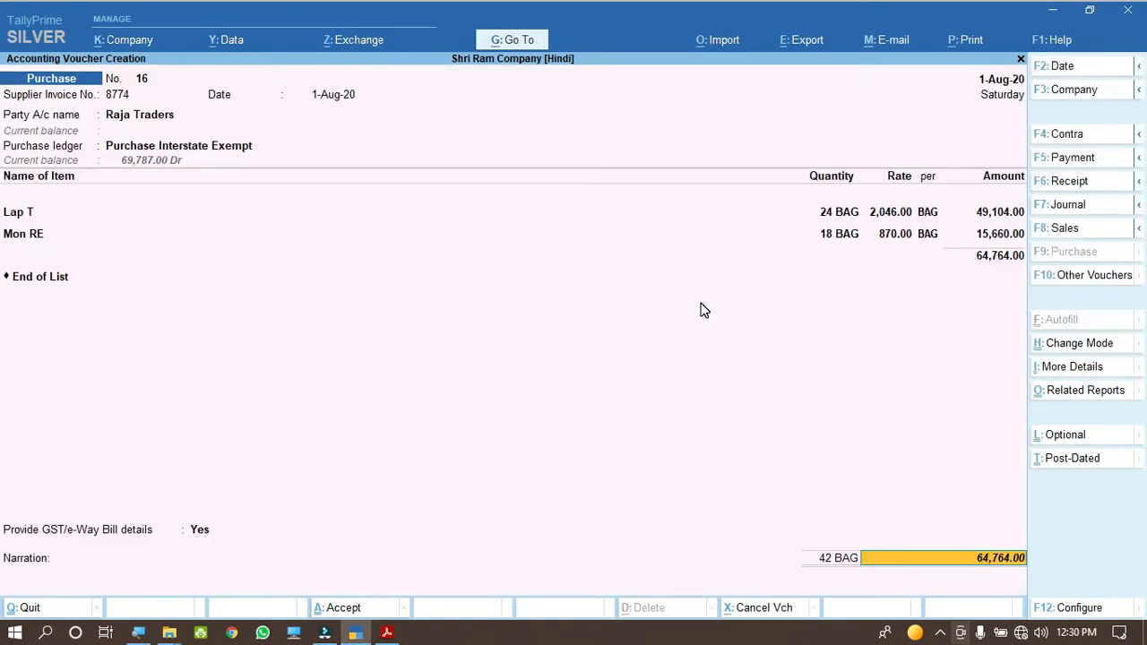
pyautogui.press('Return')
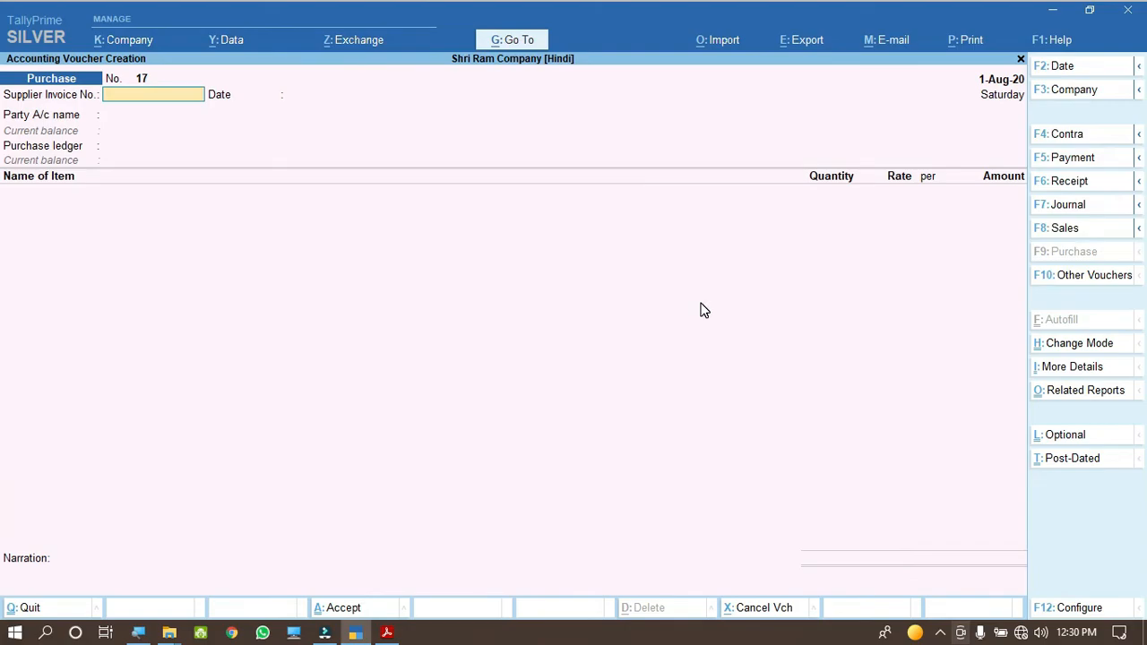
# Date the new purchase voucher 2-Aug-20 and enter supplier invoice number 8897, copied from the next invoice in the PDF.
pyautogui.click(387, 632)
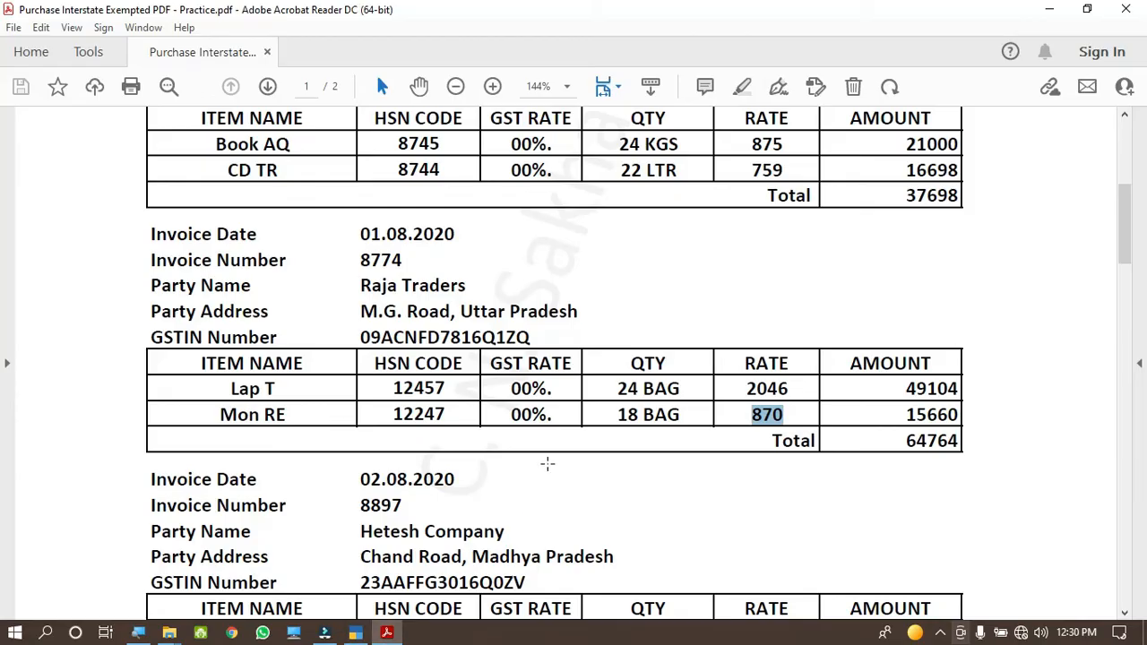
pyautogui.scroll(-3, 552, 459)
pyautogui.scroll(-1, 552, 459)
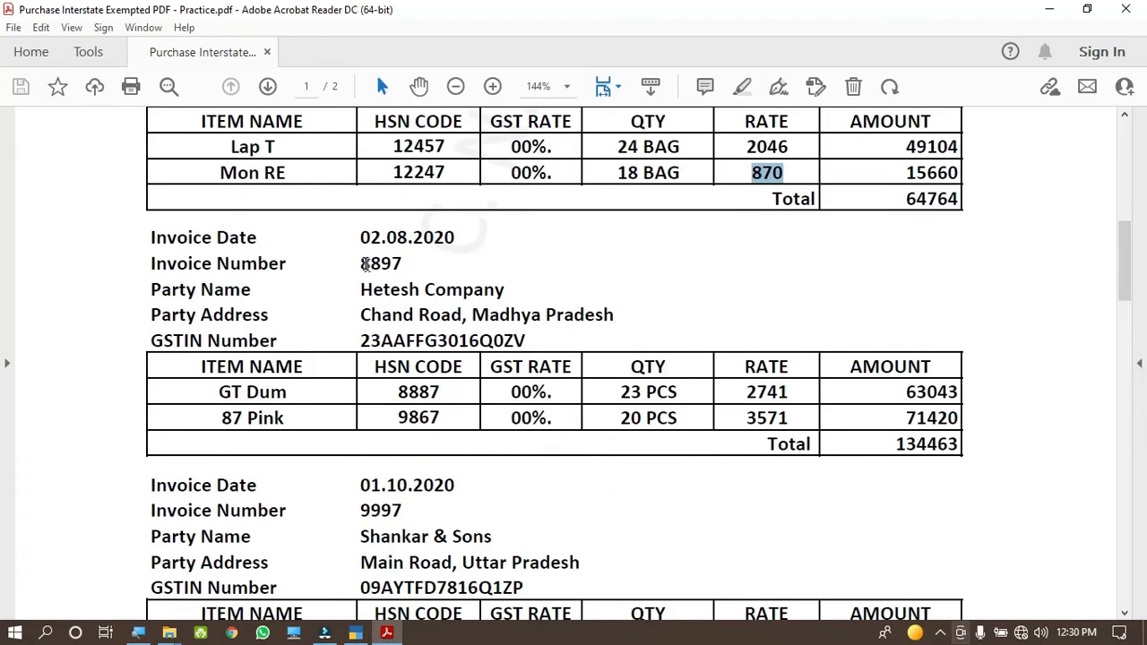
pyautogui.moveTo(360, 264); pyautogui.dragTo(404, 262)
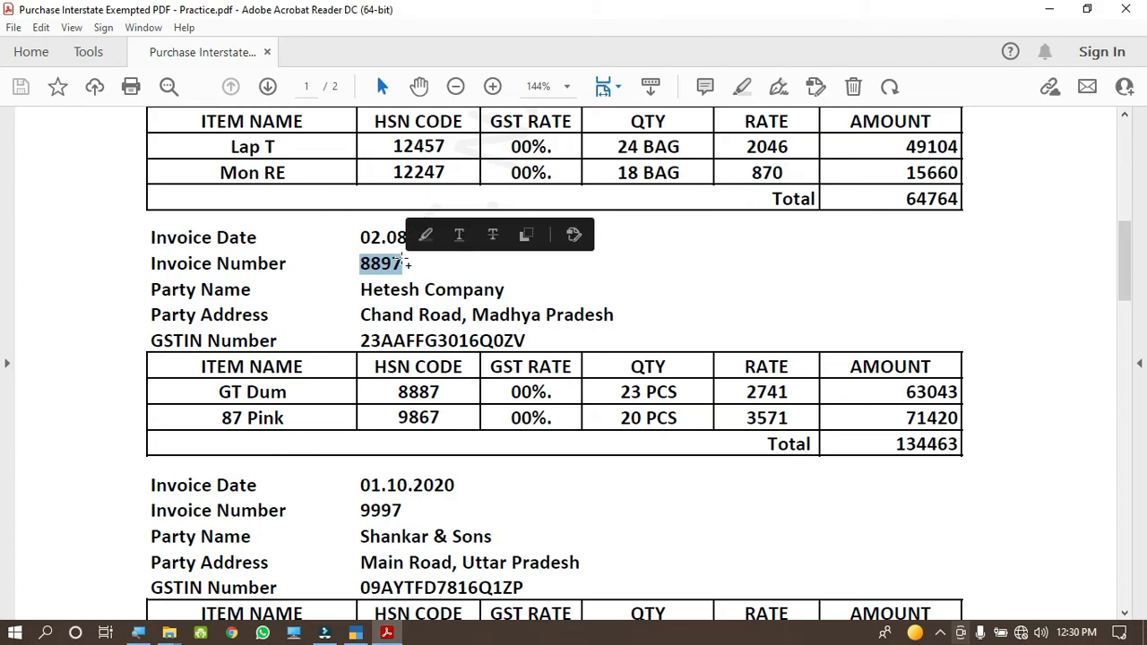
pyautogui.click(356, 632)
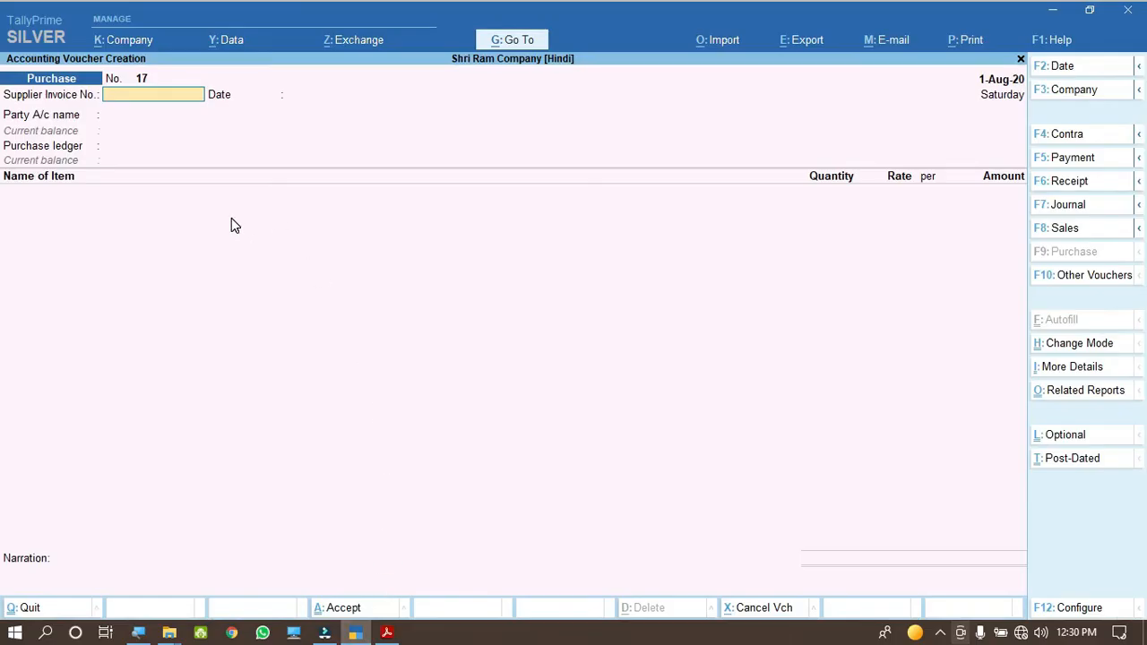
pyautogui.press('F2')
pyautogui.write('2.')
pyautogui.press('Return')
pyautogui.hotkey('ctrl', 'alt', 'v')
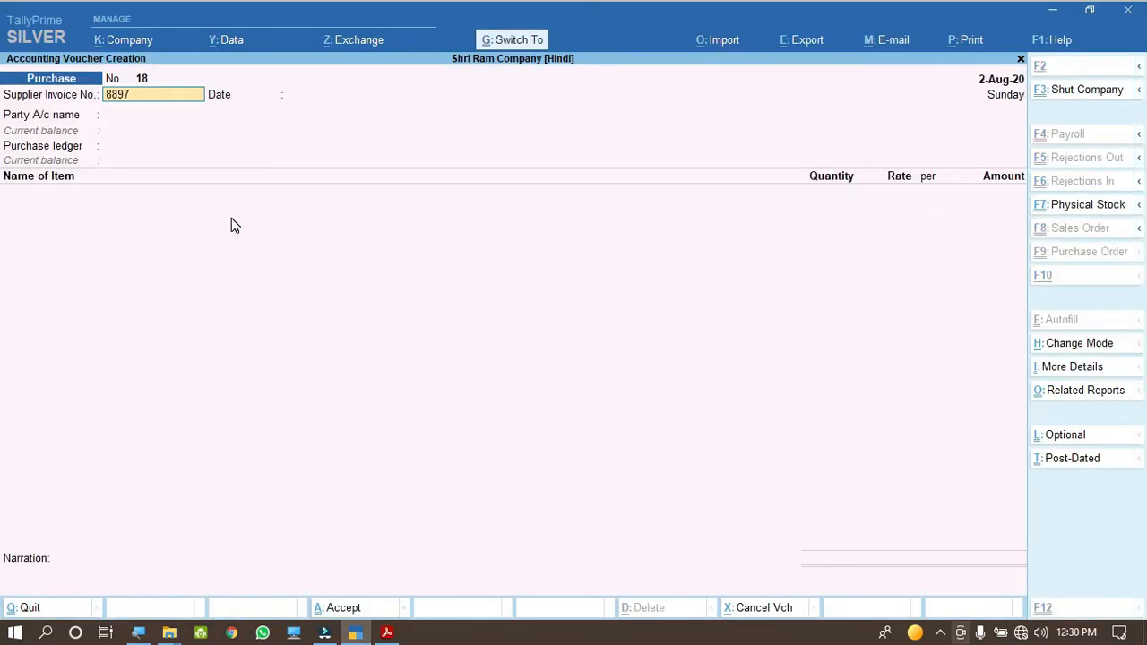
pyautogui.press('Return')
pyautogui.press('Return')
# Start a new party ledger under Sundry Creditors named Hetesh Company, copying the name from the PDF invoice.
pyautogui.click(387, 632)
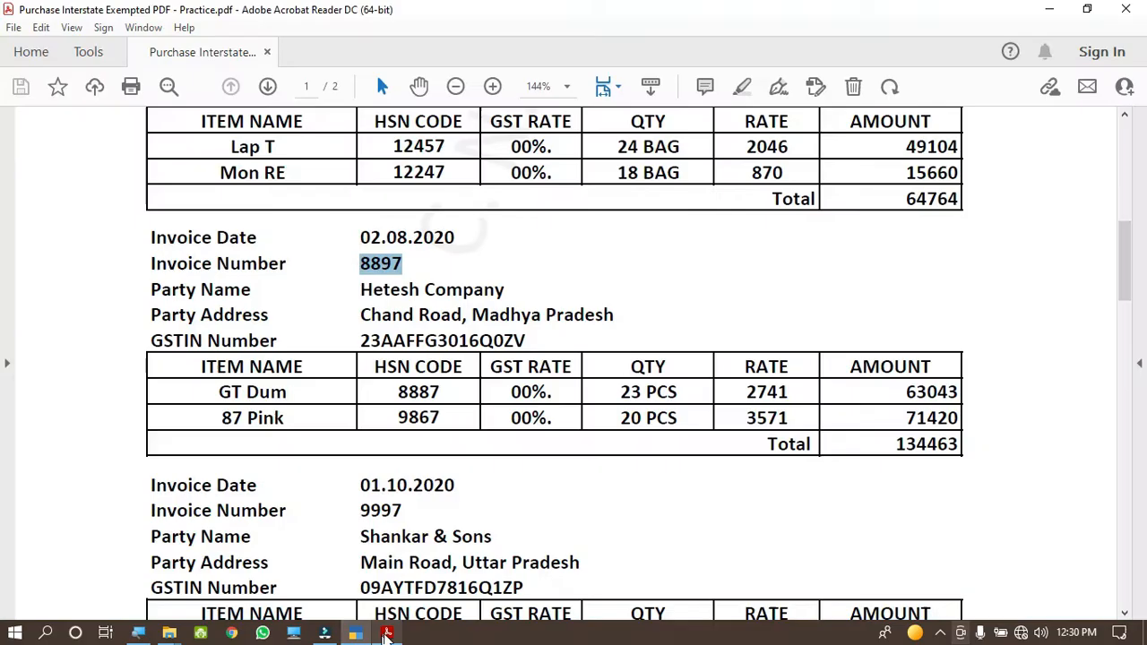
pyautogui.moveTo(360, 289); pyautogui.dragTo(488, 291)
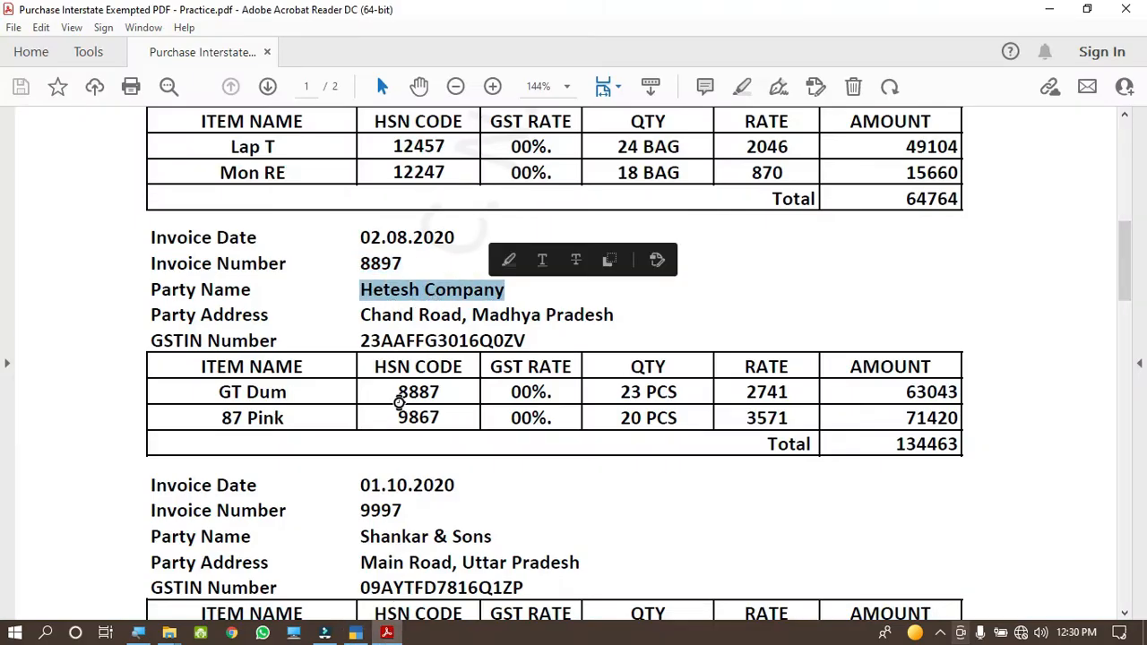
pyautogui.hotkey('alt', 'Tab')
pyautogui.hotkey('ctrl', 'v')
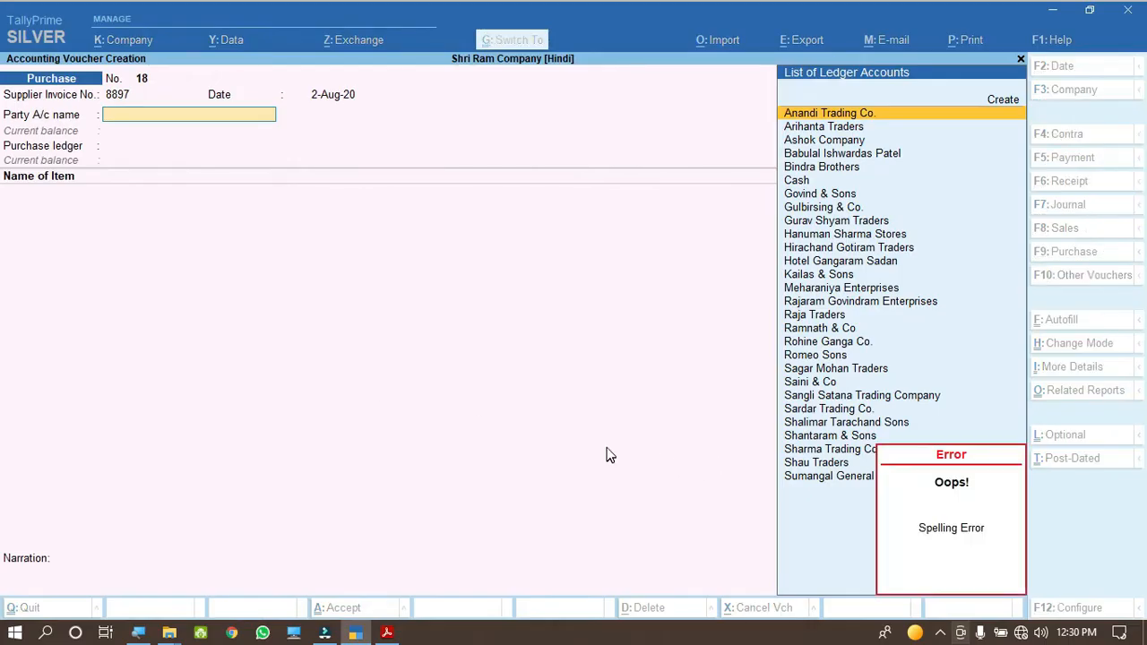
pyautogui.press('Up')
pyautogui.press('Return')
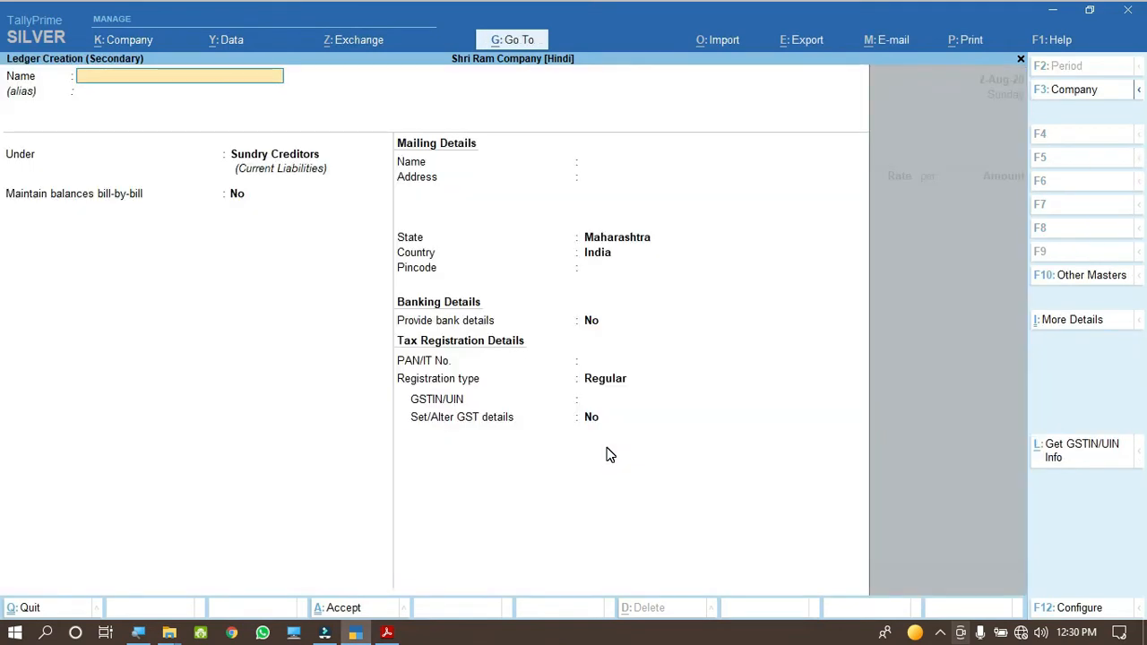
pyautogui.hotkey('ctrl', 'v')
pyautogui.press('Return')
pyautogui.press('Return')
pyautogui.press('Return')
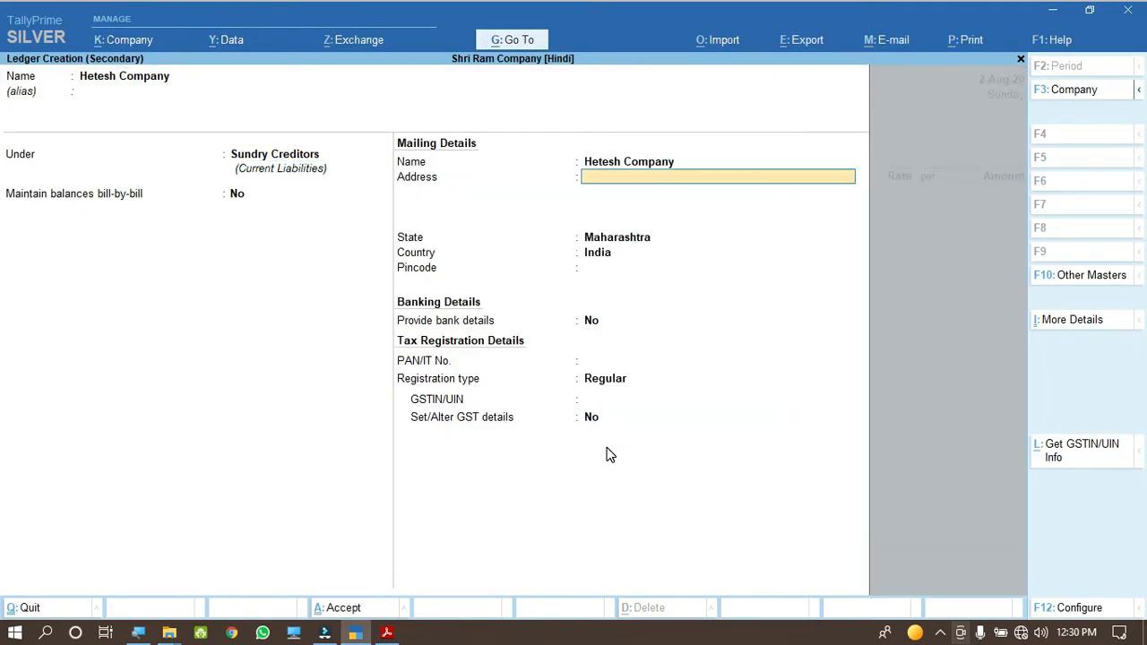
# Copy the party address of invoice 8897 from the PDF into the Hetesh Company ledger's mailing address.
pyautogui.click(386, 633)
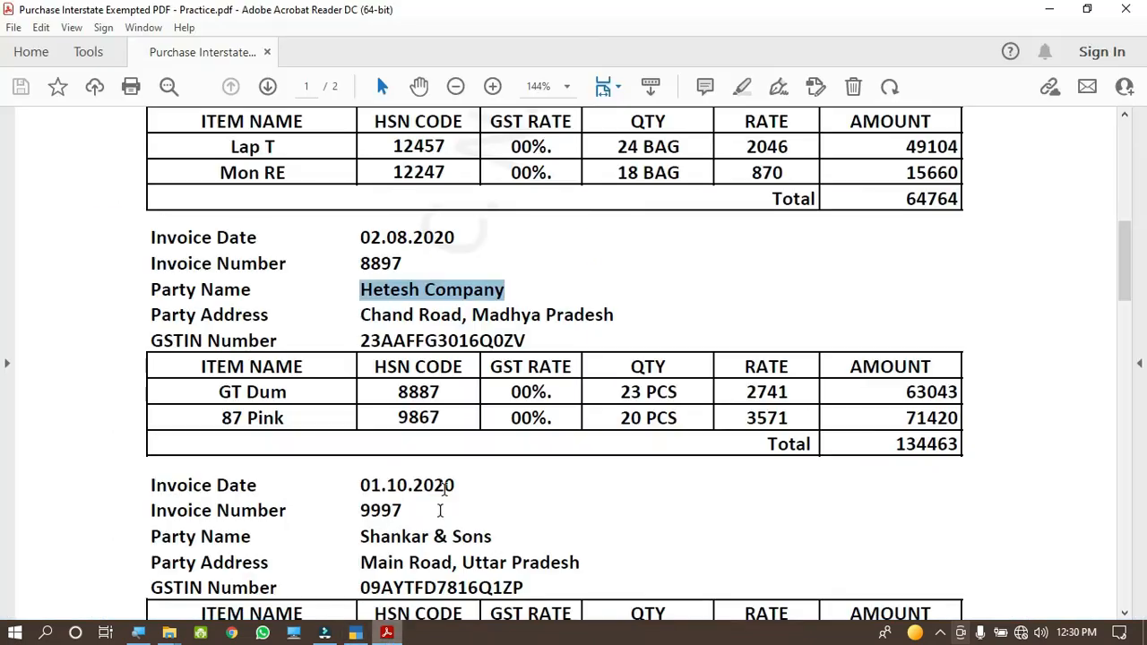
pyautogui.moveTo(361, 314); pyautogui.dragTo(559, 315)
pyautogui.hotkey('ctrl', 'c')
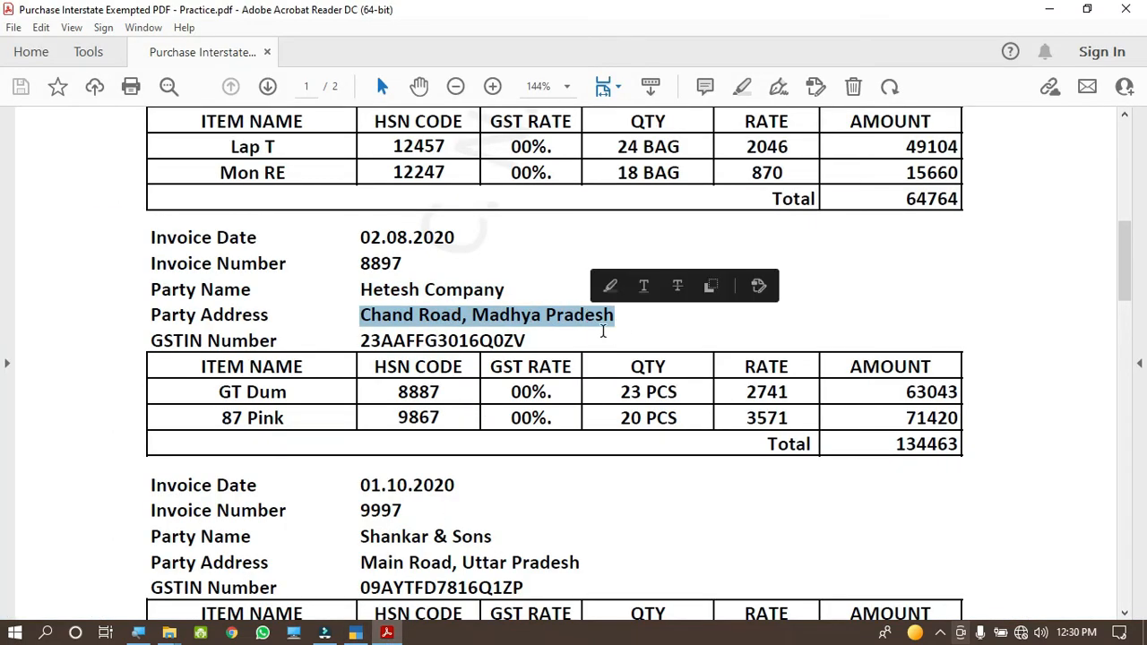
pyautogui.click(356, 634)
pyautogui.hotkey('ctrl', 'v')
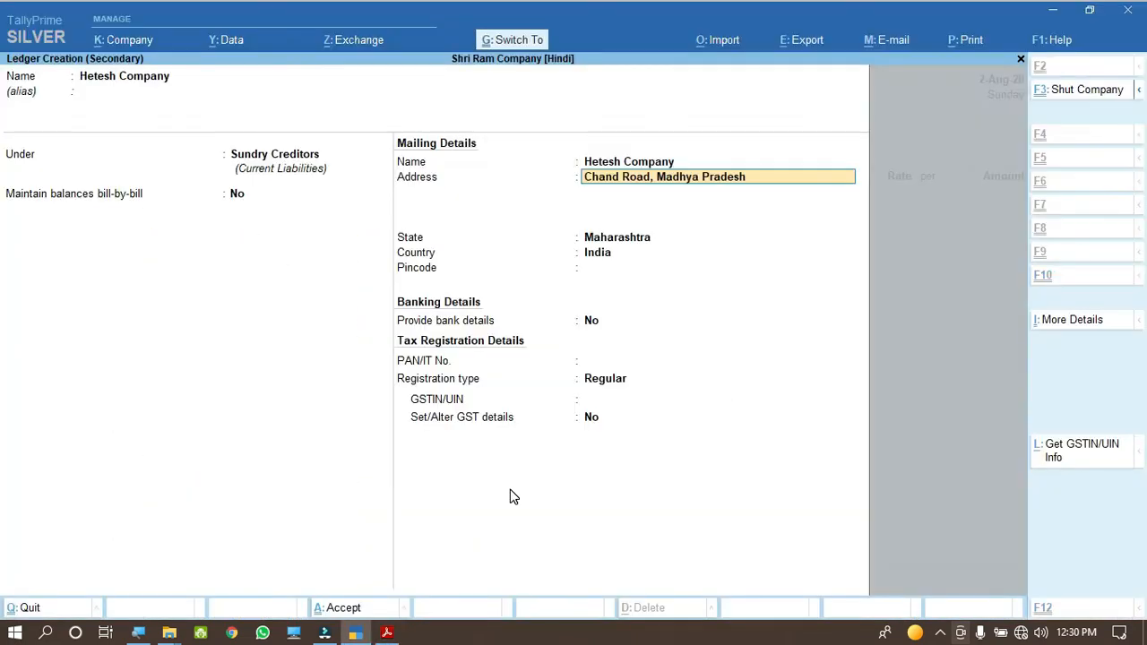
# Set the ledger's state to Madhya Pradesh, keeping India, no bank details and the Regular registration type.
pyautogui.press('Return')
pyautogui.press('Return')
pyautogui.write('Ma')
pyautogui.press('Down')
pyautogui.press('Up')
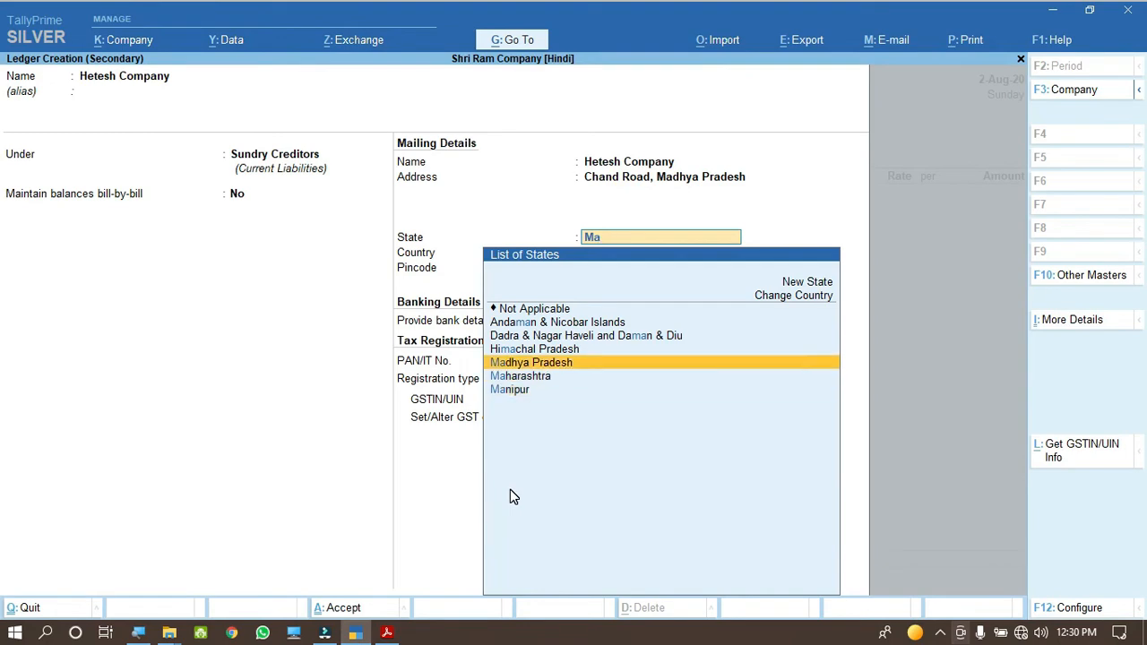
pyautogui.press('Return')
pyautogui.press('Return')
pyautogui.press('Return')
pyautogui.press('Return')
pyautogui.press('Return')
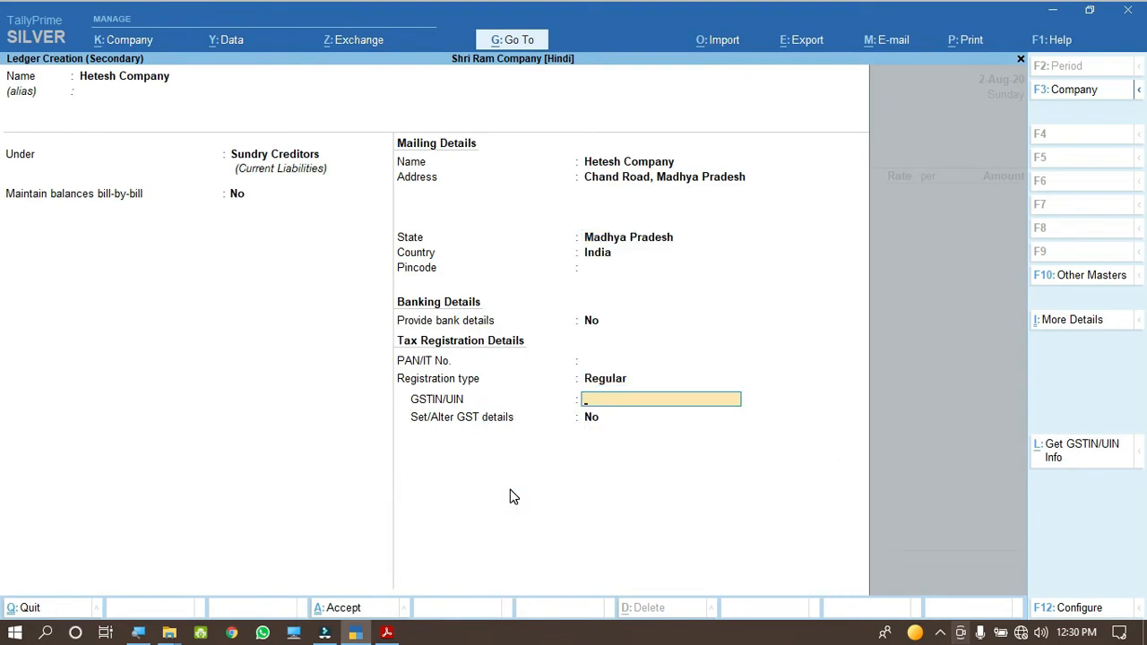
# Enter Hetesh Company's GSTIN copied from the PDF, leave further GST details off, and save the ledger as the voucher's party.
pyautogui.hotkey('alt', 'Tab')
pyautogui.moveTo(360, 340); pyautogui.dragTo(525, 341)
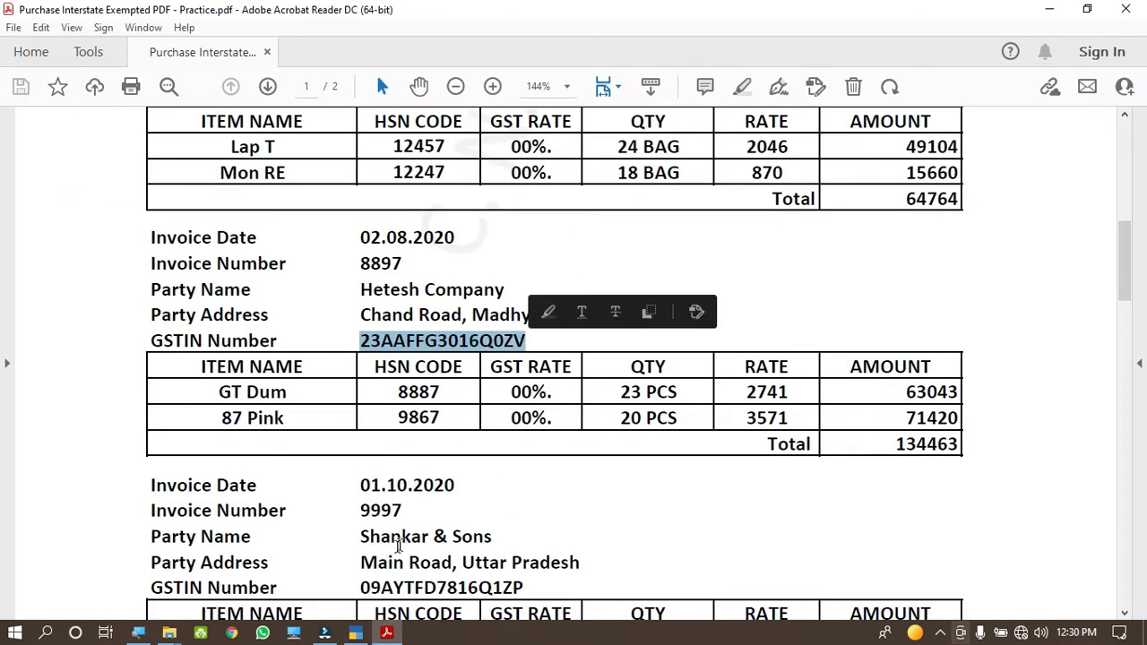
pyautogui.hotkey('ctrl', 'c')
pyautogui.hotkey('alt', 'Tab')
pyautogui.hotkey('ctrl', 'v')
pyautogui.press('Return')
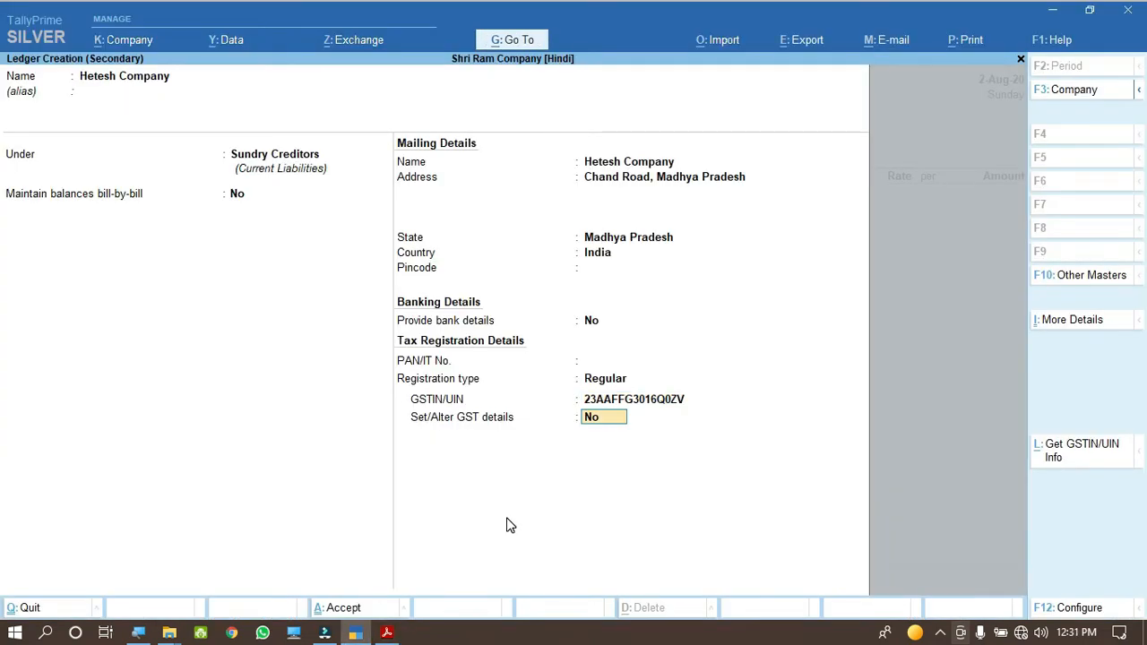
pyautogui.press('Return')
pyautogui.hotkey('ctrl', 'a')
pyautogui.hotkey('ctrl', 'a')
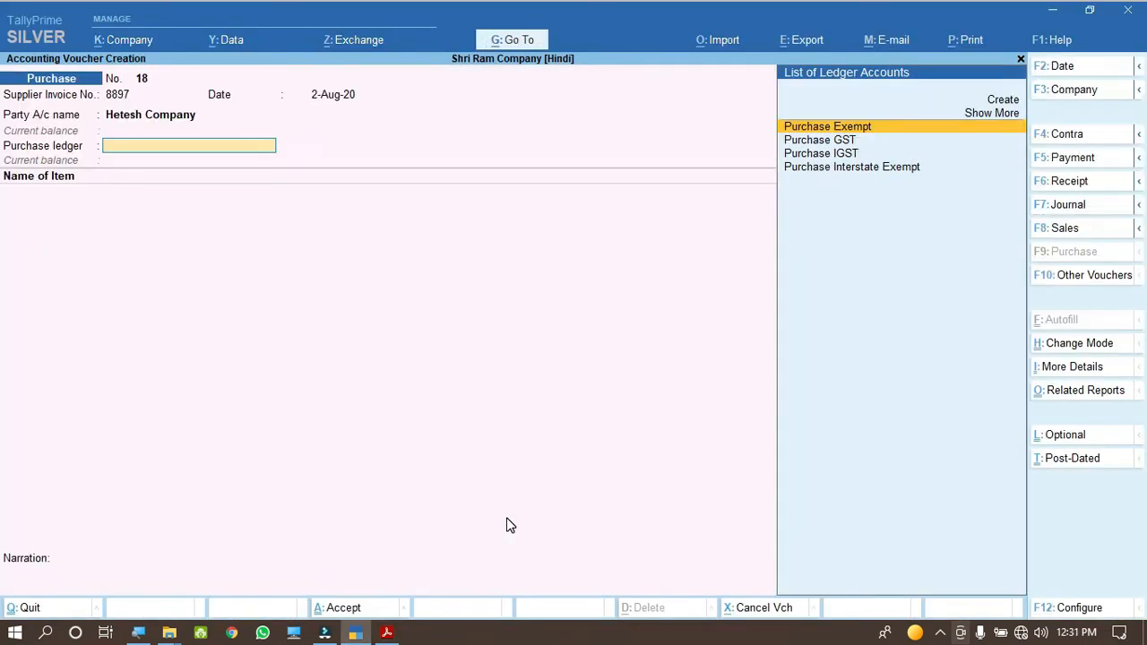
# Choose Purchase Interstate Exempt as the voucher's purchase ledger.
pyautogui.press('Down')
pyautogui.press('Down')
pyautogui.press('Down')
pyautogui.press('Return')
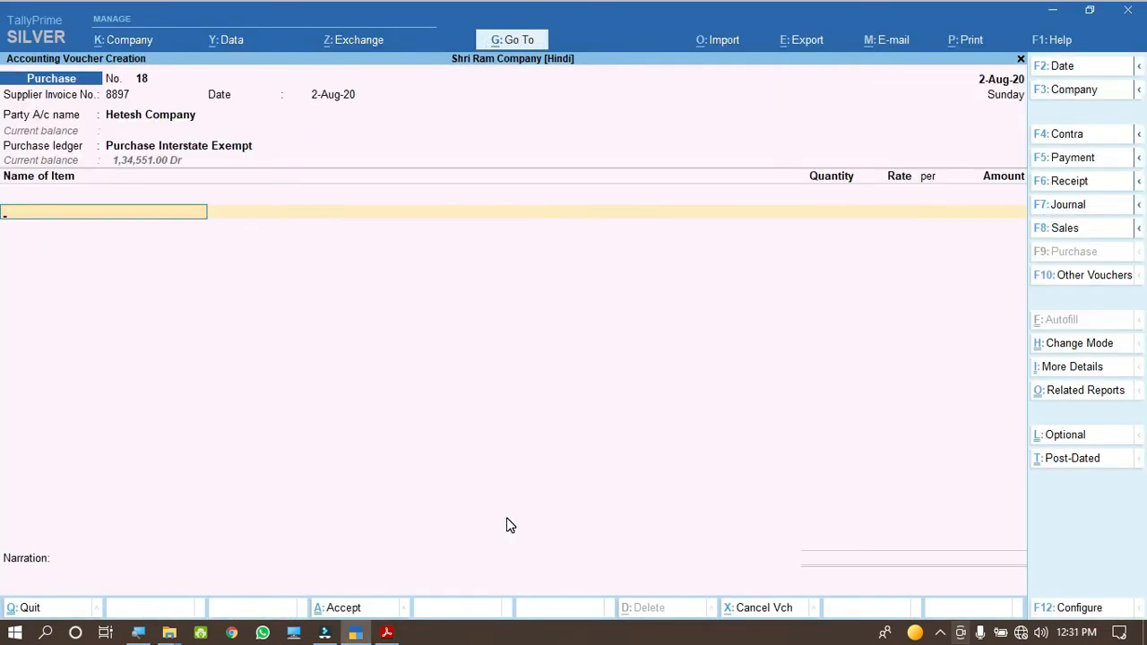
# Start a new stock item from the voucher's item line and name it GT Dum, copied from the PDF.
pyautogui.click(387, 633)
pyautogui.moveTo(213, 396); pyautogui.dragTo(286, 394)
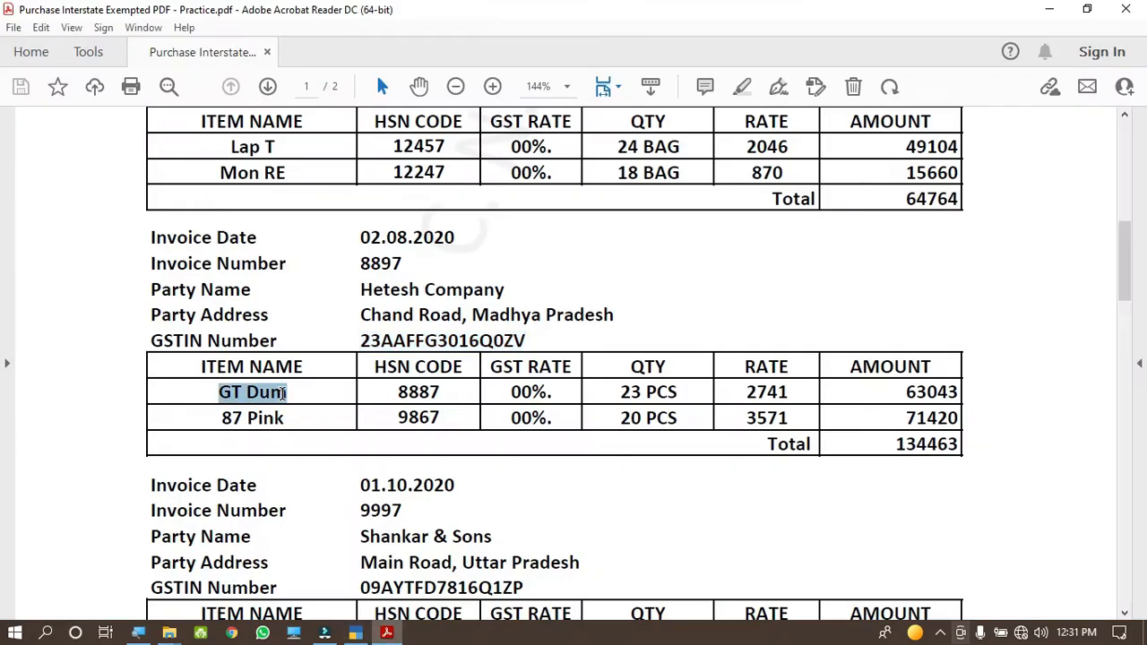
pyautogui.hotkey('alt', 'Tab')
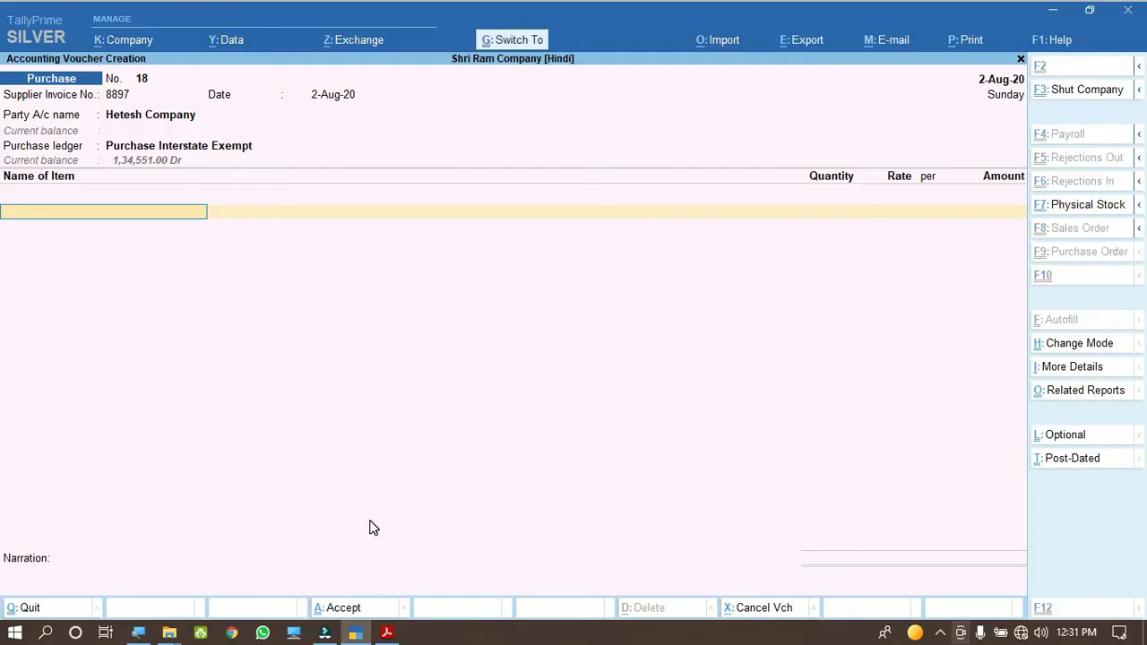
pyautogui.hotkey('ctrl', 'v')
pyautogui.press('Up')
pyautogui.press('Return')
pyautogui.hotkey('ctrl', 'v')
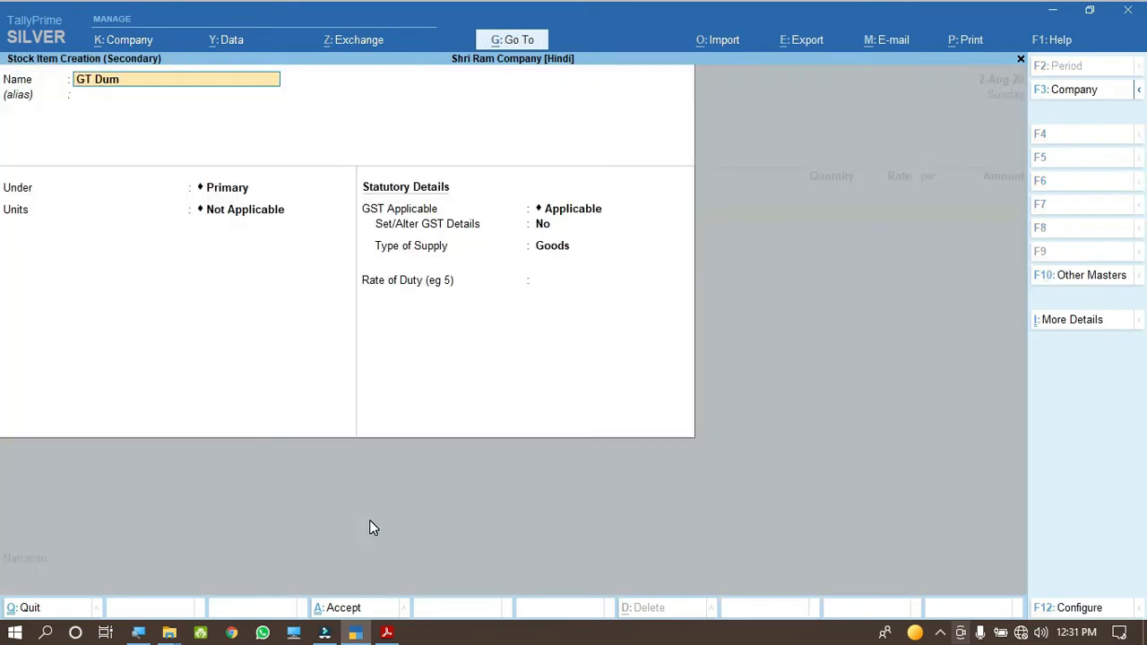
# Place GT Dum under the Items @ 00 % group and set its unit to PCS as given in the PDF.
pyautogui.press('Return')
pyautogui.press('Return')
pyautogui.hotkey('alt', 'Tab')
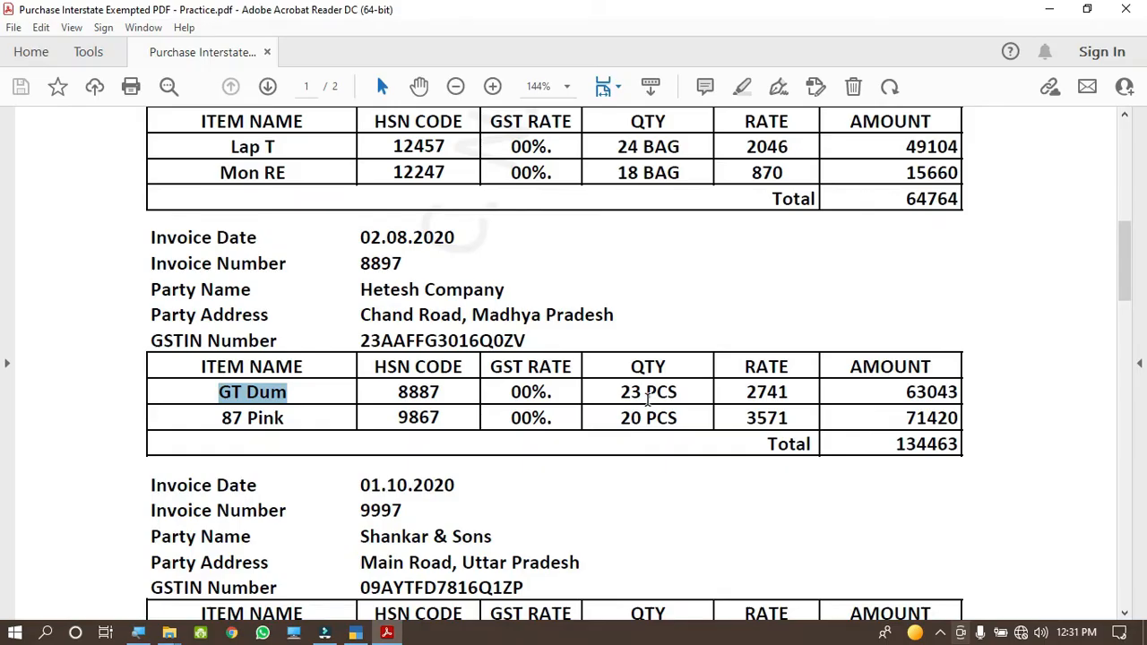
pyautogui.moveTo(651, 392); pyautogui.dragTo(681, 392)
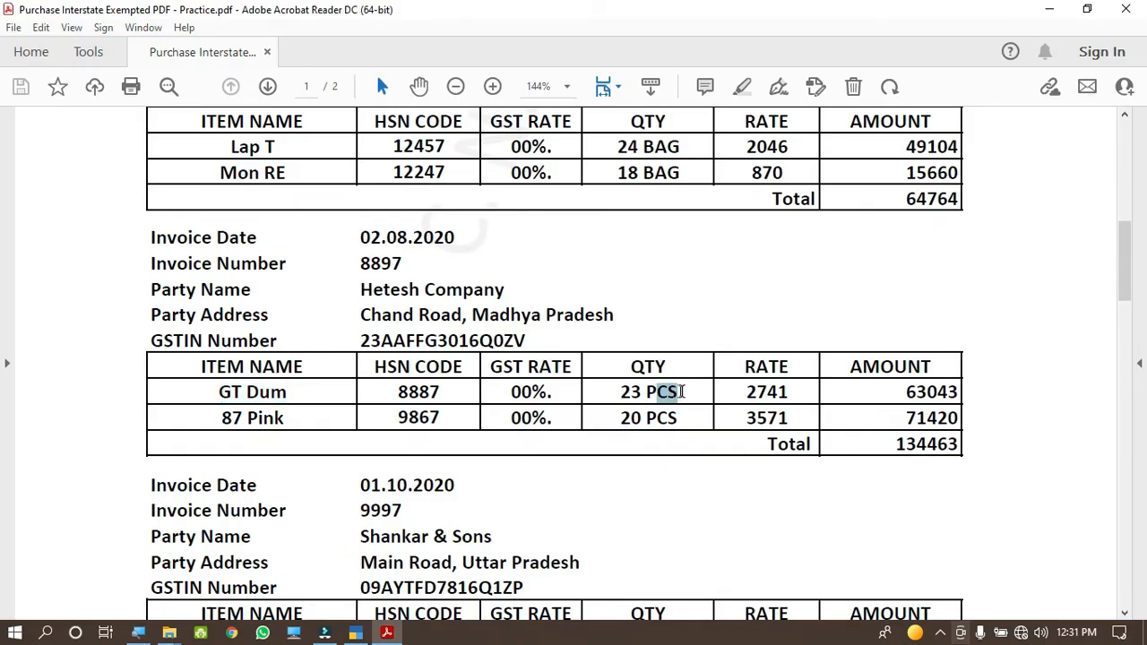
pyautogui.hotkey('ctrl', 'c')
pyautogui.hotkey('alt', 'Tab')
pyautogui.press('Down')
pyautogui.press('Down')
pyautogui.press('Down')
pyautogui.press('Down')
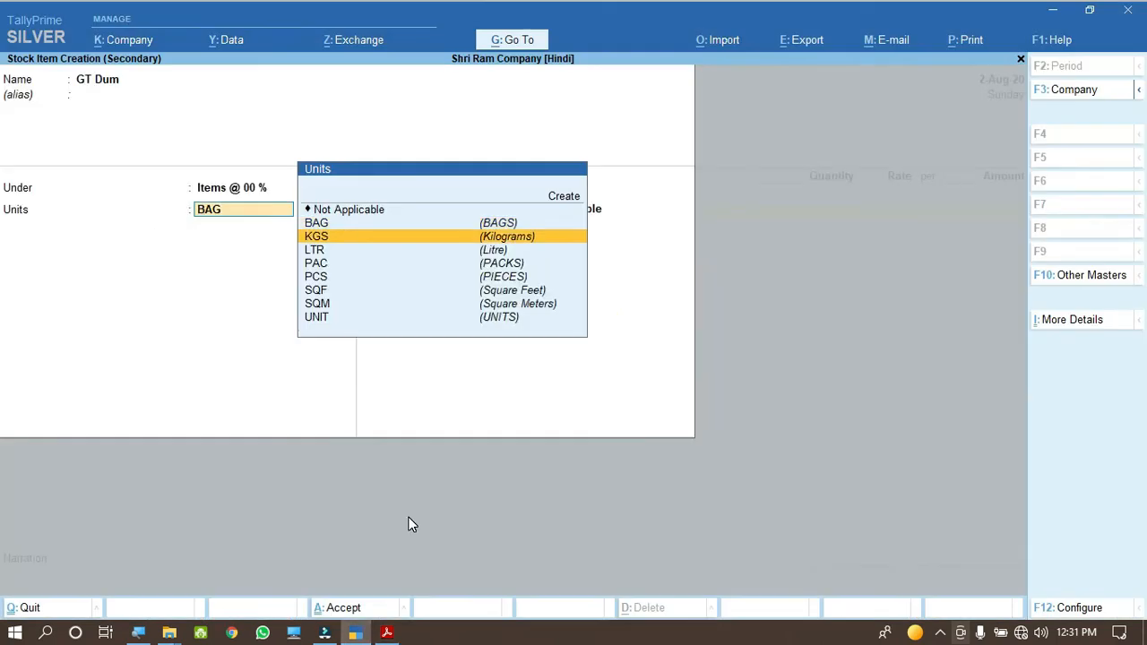
pyautogui.press('Return')
pyautogui.press('Return')
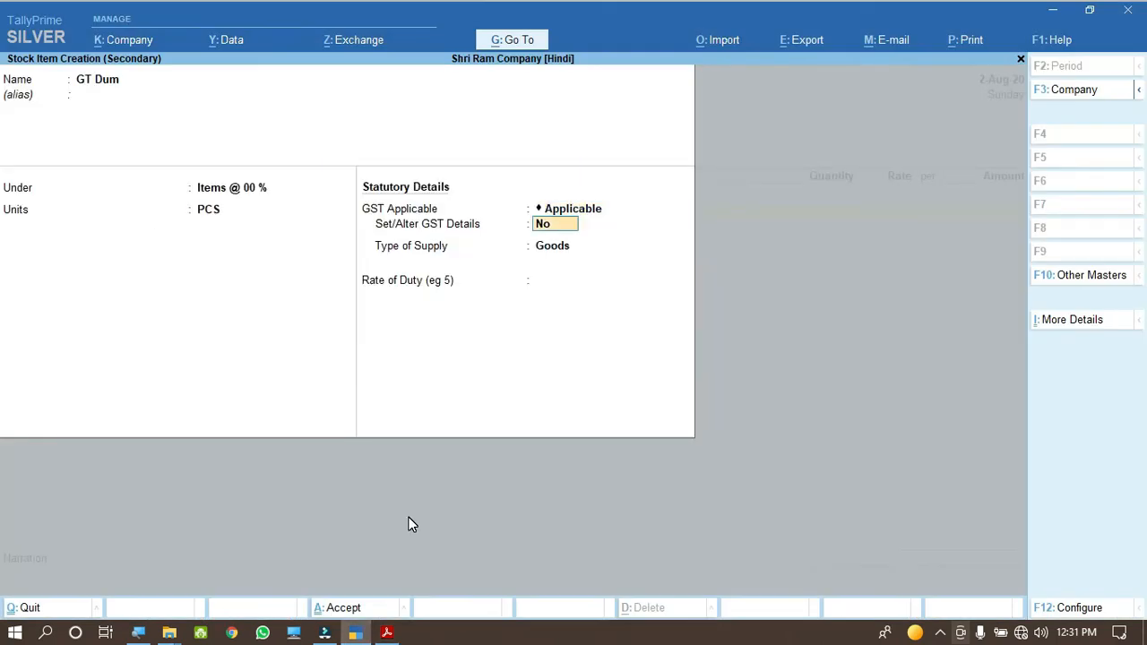
# Enable GST details for GT Dum and enter HSN code 8887 from the PDF, keeping the calculation type On Value.
pyautogui.press('y')
pyautogui.press('Return')
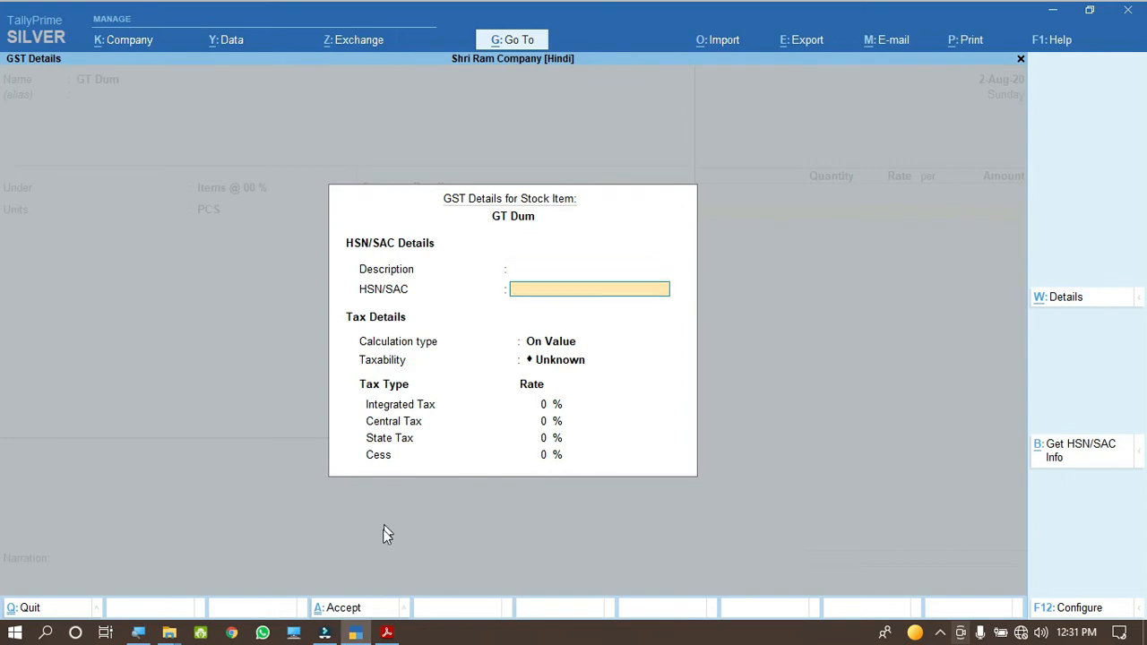
pyautogui.click(386, 632)
pyautogui.moveTo(466, 384); pyautogui.dragTo(460, 387)
pyautogui.doubleClick(418, 392)
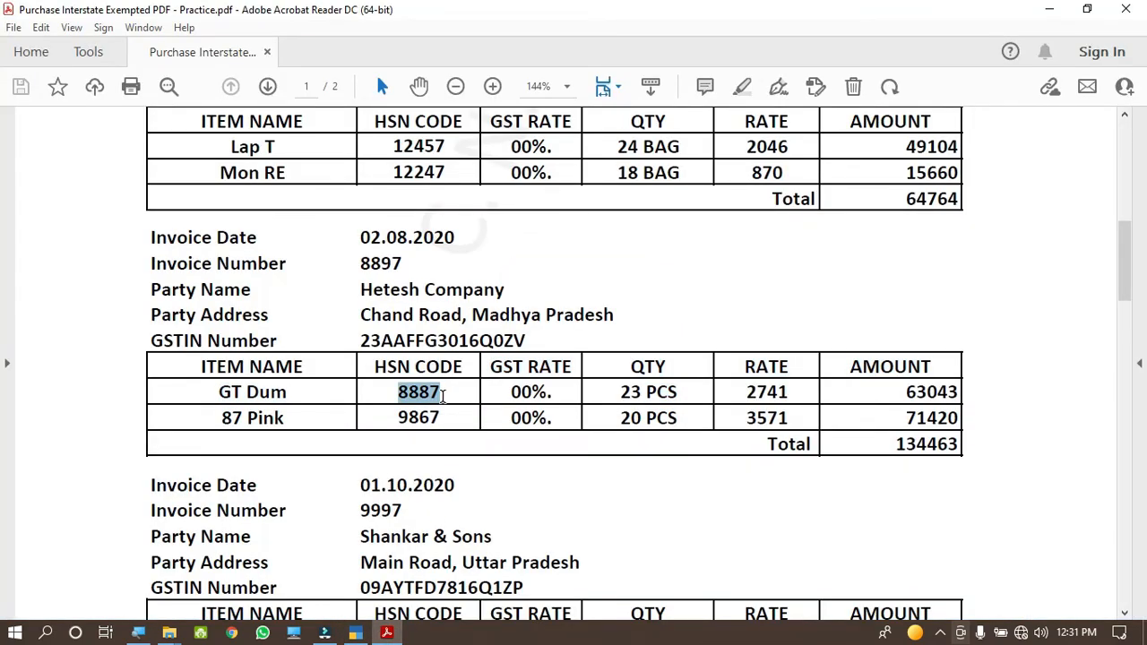
pyautogui.hotkey('ctrl', 'c')
pyautogui.hotkey('alt', 'Tab')
pyautogui.hotkey('ctrl', 'alt', 'v')
pyautogui.press('Return')
pyautogui.press('Return')
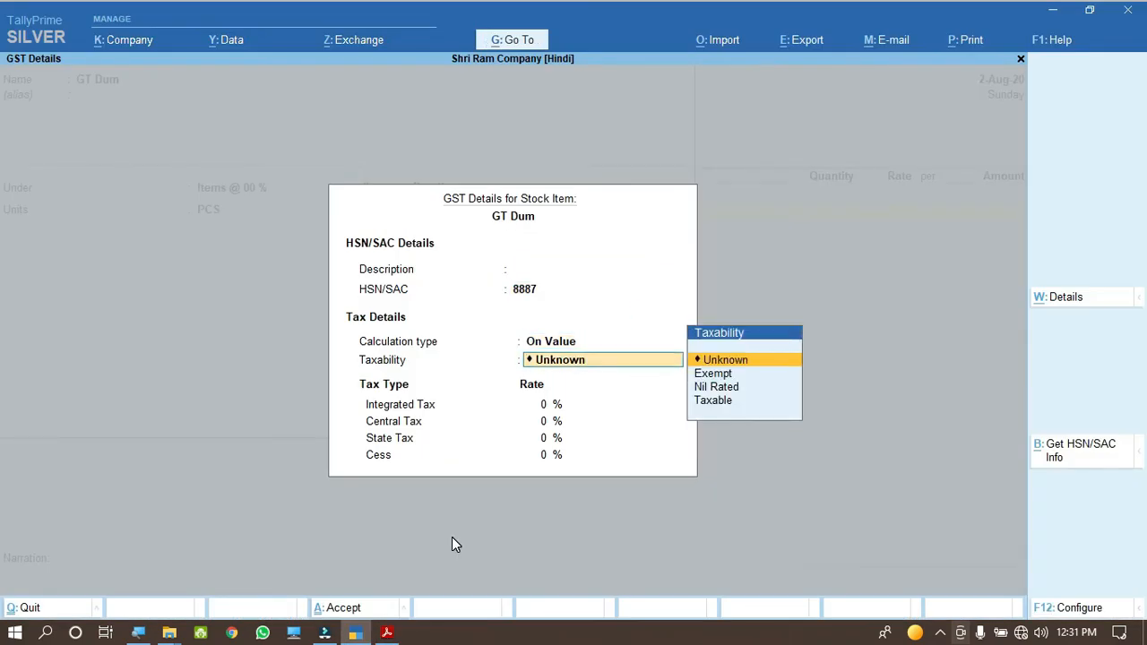
# Set GT Dum's taxability to Exempt, keep the supply type as Goods, and save the stock item.
pyautogui.press('Down')
pyautogui.press('Return')
pyautogui.press('Return')
pyautogui.press('Return')
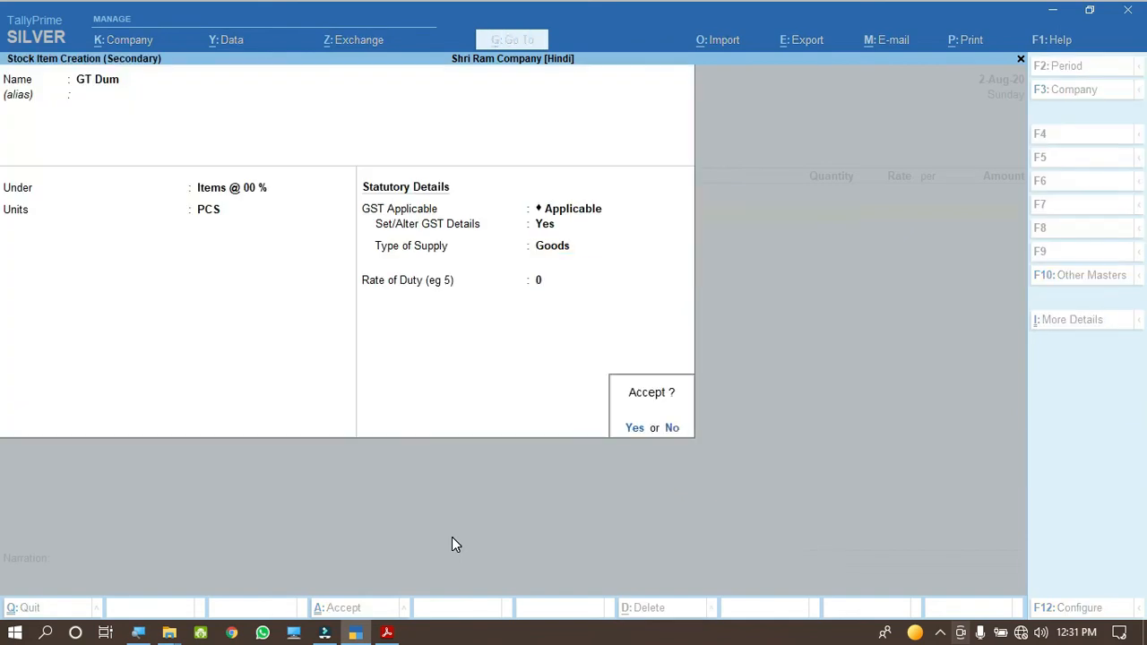
pyautogui.press('Return')
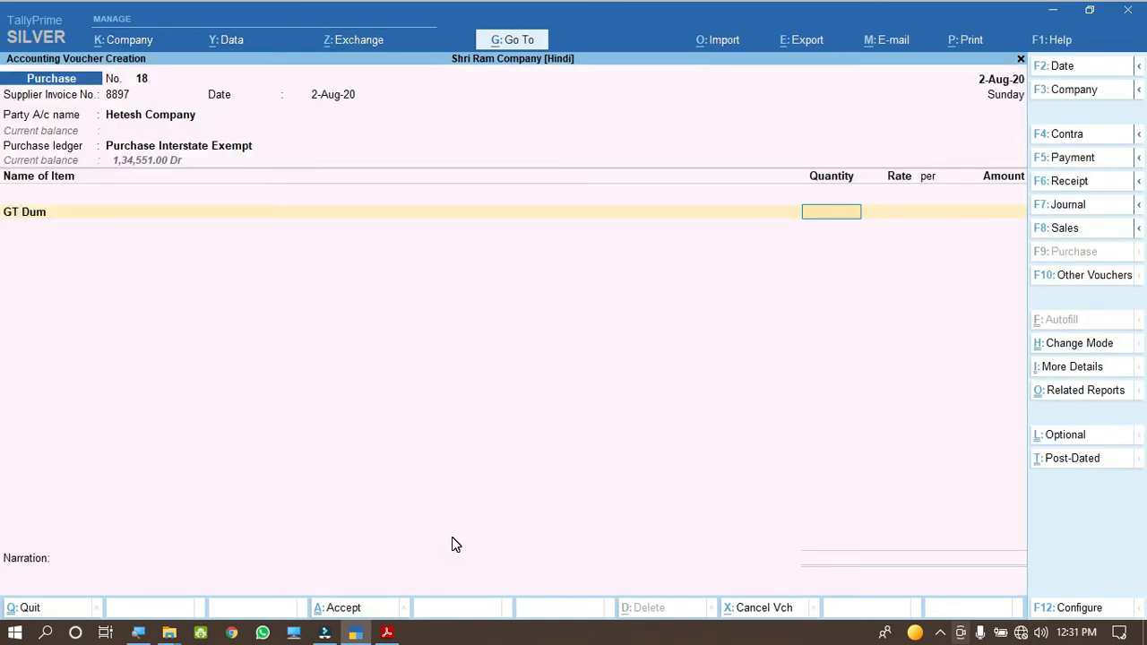
# Enter 23 PCS at a rate of 2741 for GT Dum, taking the figures from the PDF invoice.
pyautogui.hotkey('alt', 'Tab')
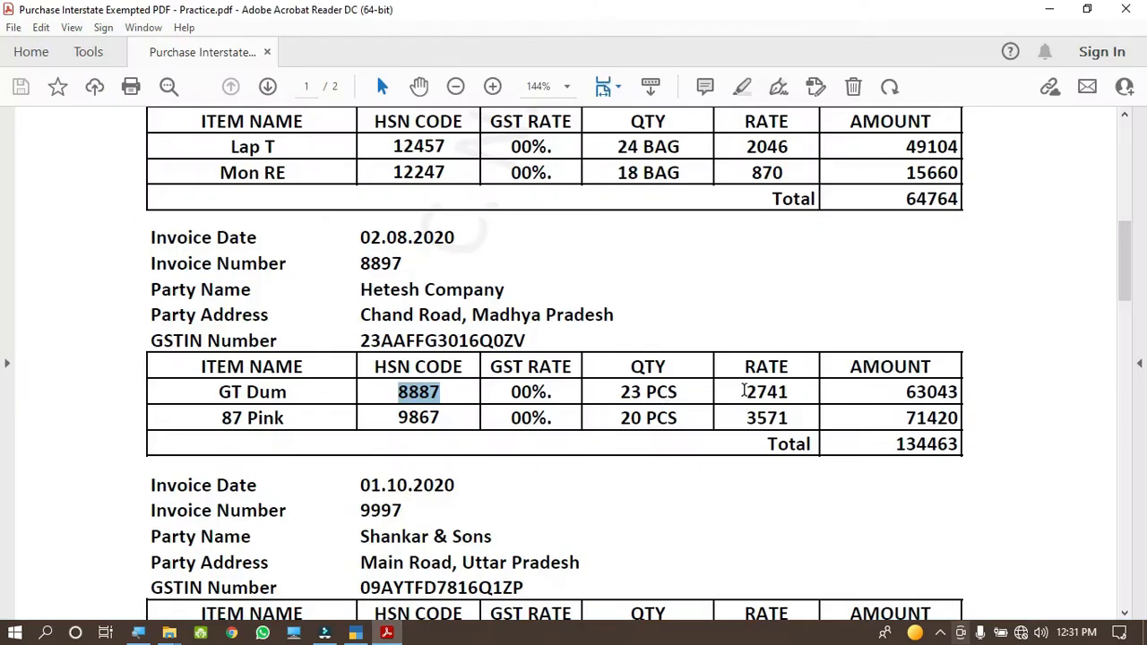
pyautogui.moveTo(743, 392); pyautogui.dragTo(789, 399)
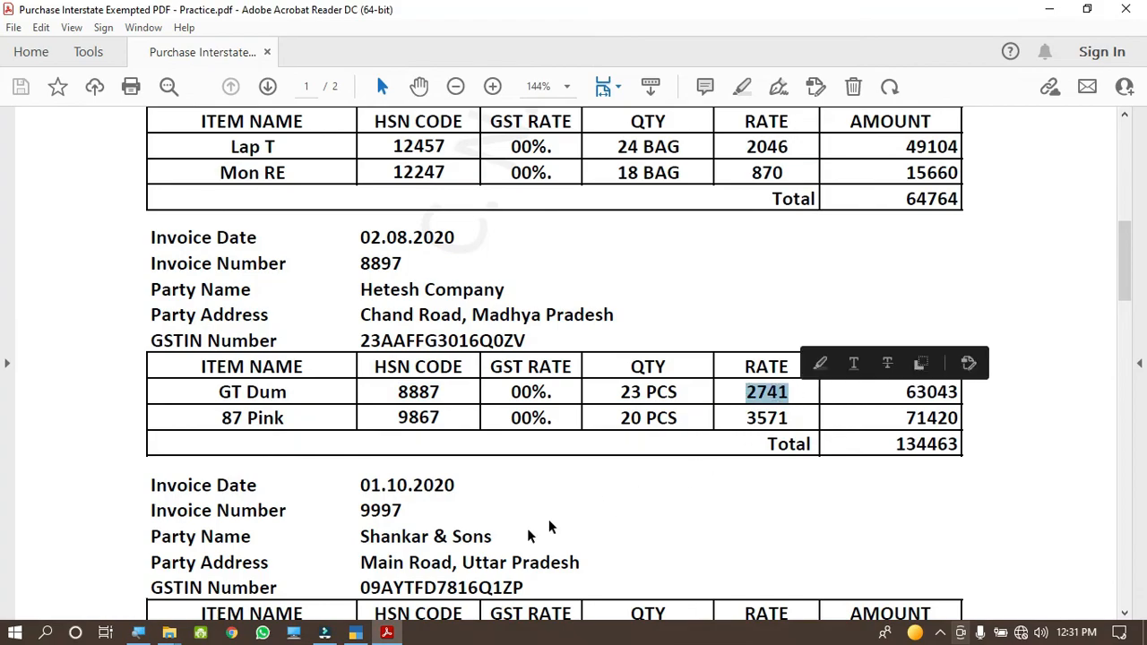
pyautogui.hotkey('alt', 'Tab')
pyautogui.press('Return')
pyautogui.write('2741')
pyautogui.press('Return')
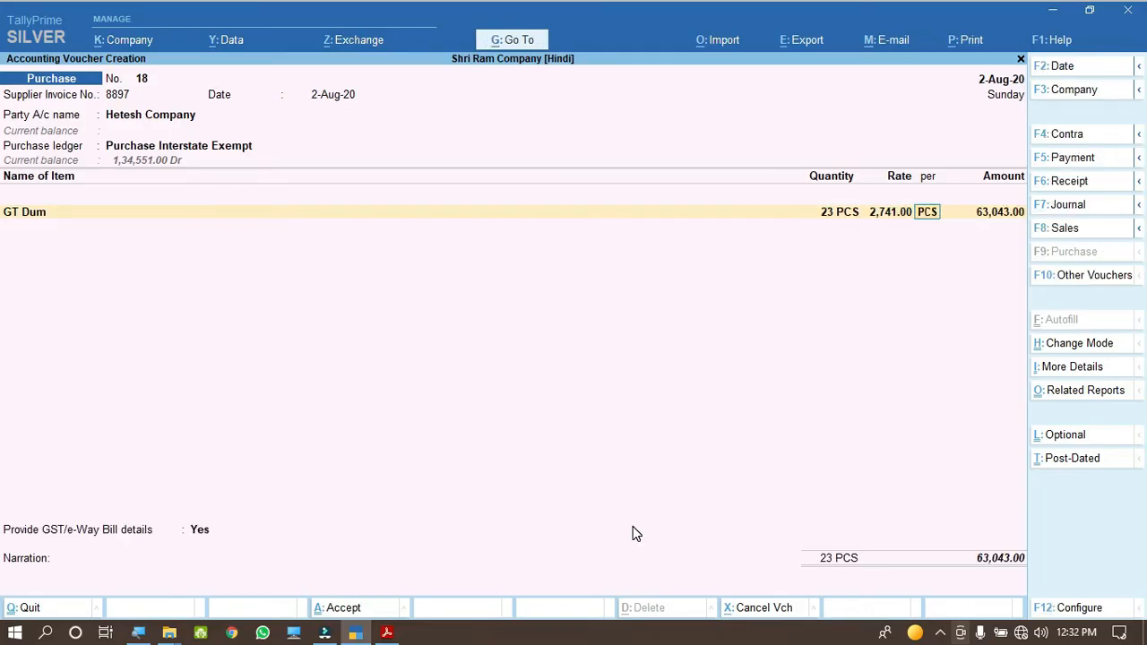
pyautogui.press('Return')
pyautogui.press('Return')
# Start a second stock item from the next voucher line and name it 87 Pink, copied from the PDF.
pyautogui.hotkey('alt', 'Tab')
pyautogui.moveTo(221, 418); pyautogui.dragTo(285, 418)
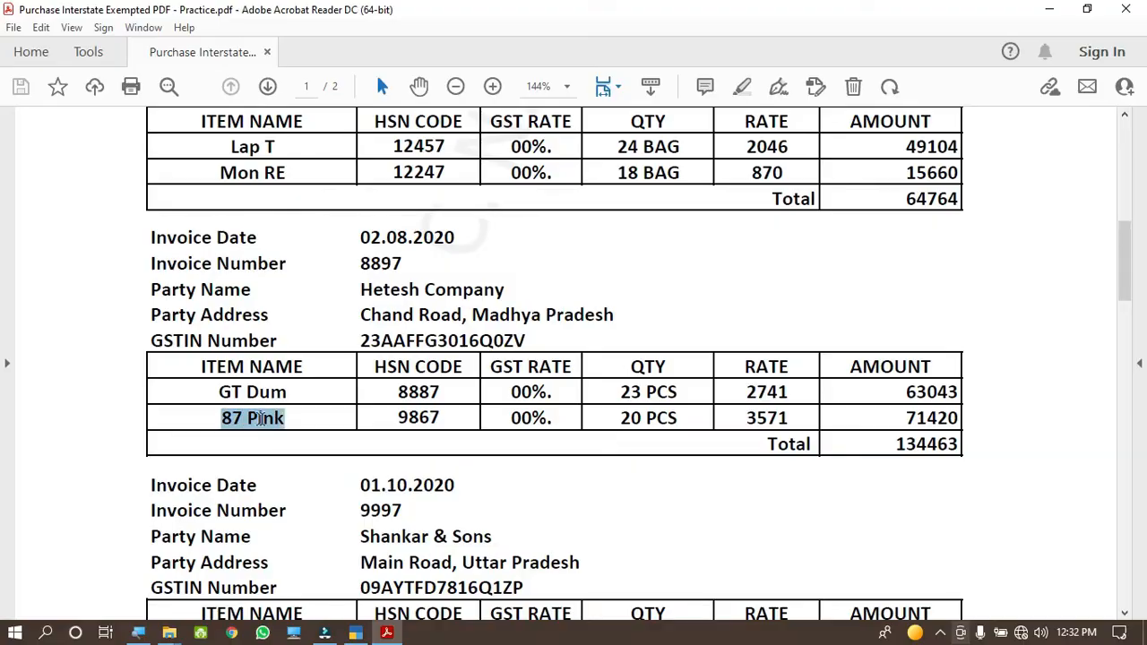
pyautogui.hotkey('alt', 'Tab')
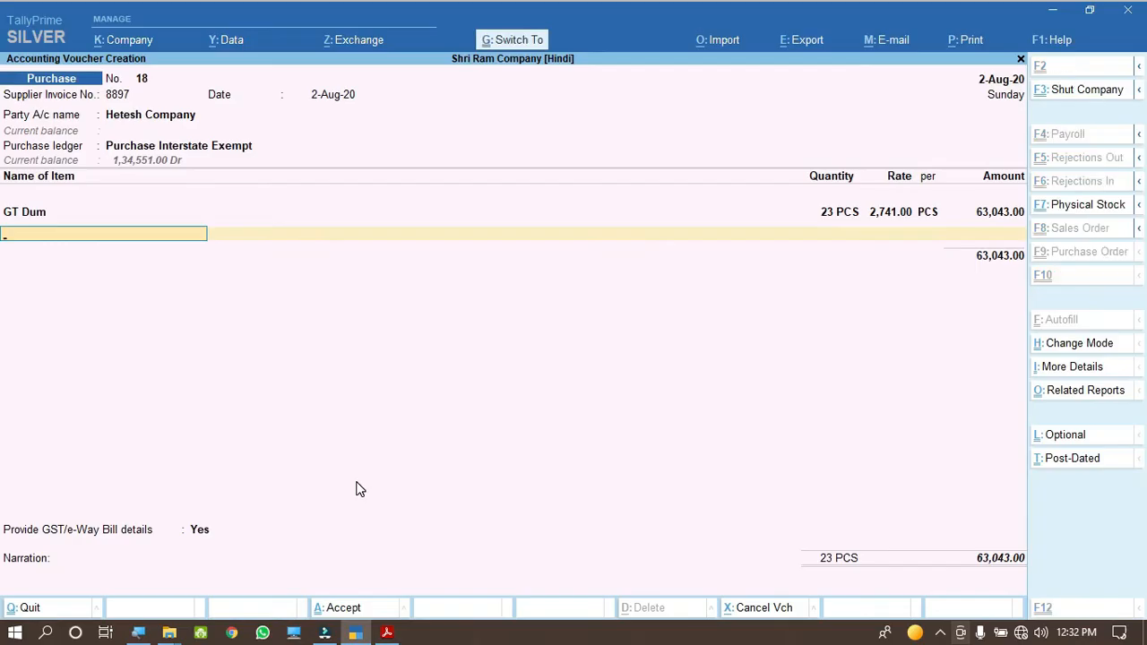
pyautogui.hotkey('ctrl', 'v')
pyautogui.press('Up')
pyautogui.press('Return')
pyautogui.hotkey('ctrl', 'v')
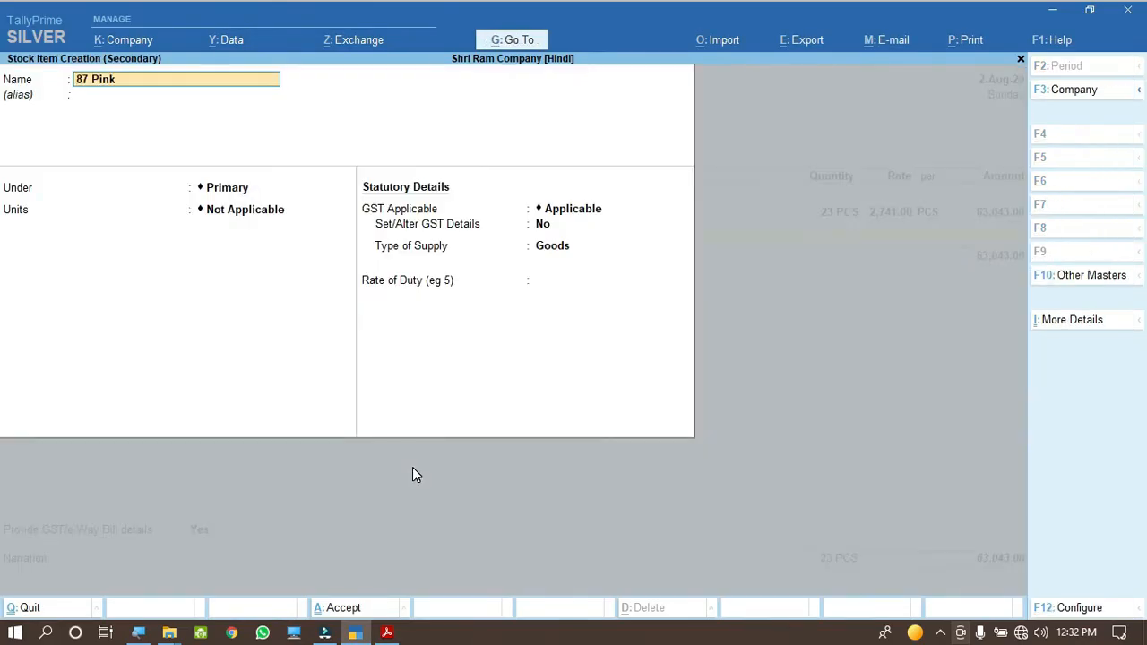
# Place 87 Pink under Items @ 00 %, set its unit to PCS, and open its GST details.
pyautogui.press('Return')
pyautogui.press('Return')
pyautogui.press('Return')
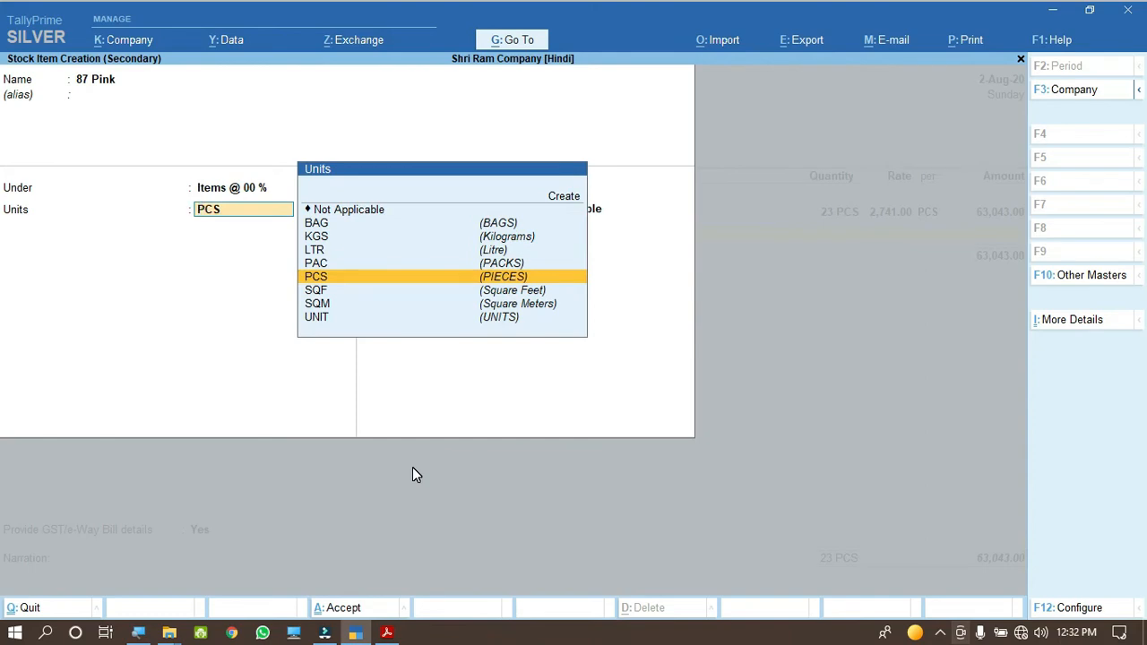
pyautogui.press('Return')
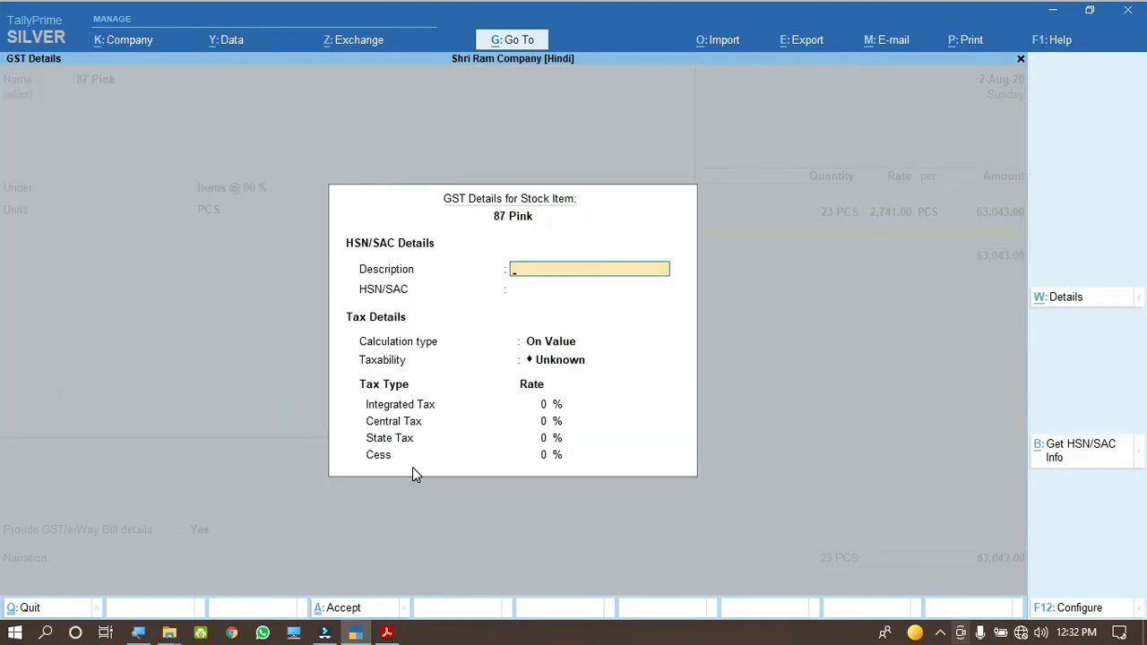
# Enter 9867 as the HSN/SAC code for 87 Pink, copied from the PDF invoice.
pyautogui.press('Return')
pyautogui.click(386, 632)
pyautogui.doubleClick(442, 418)
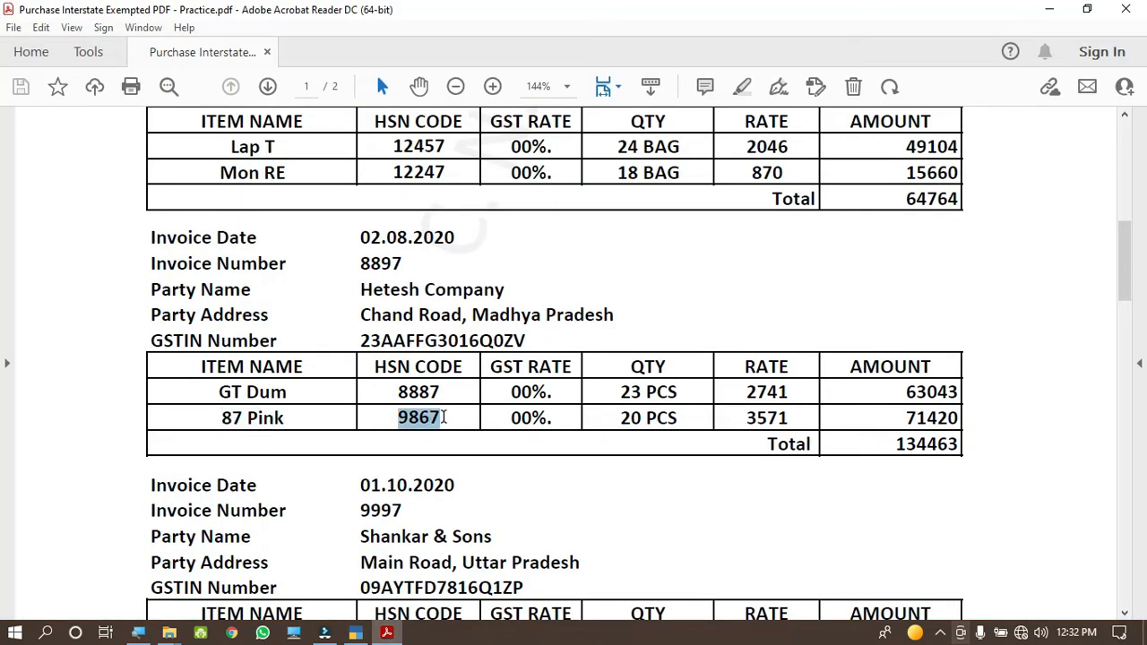
pyautogui.click(356, 633)
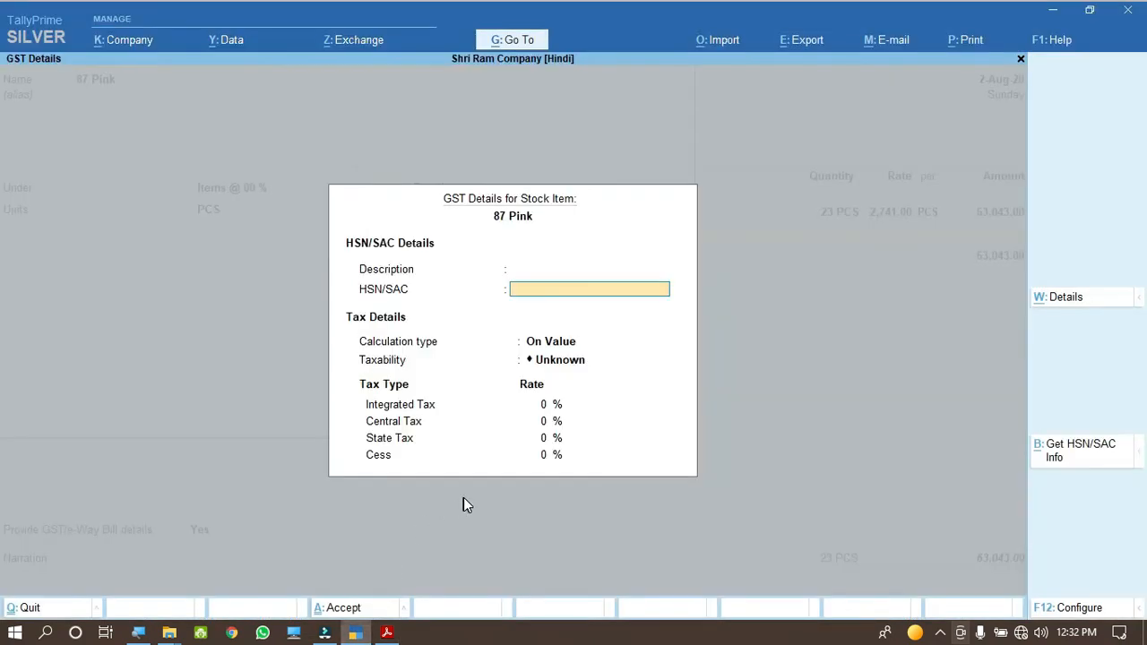
pyautogui.press('ctrl')
pyautogui.hotkey('ctrl', 'alt', 'v')
pyautogui.press('Return')
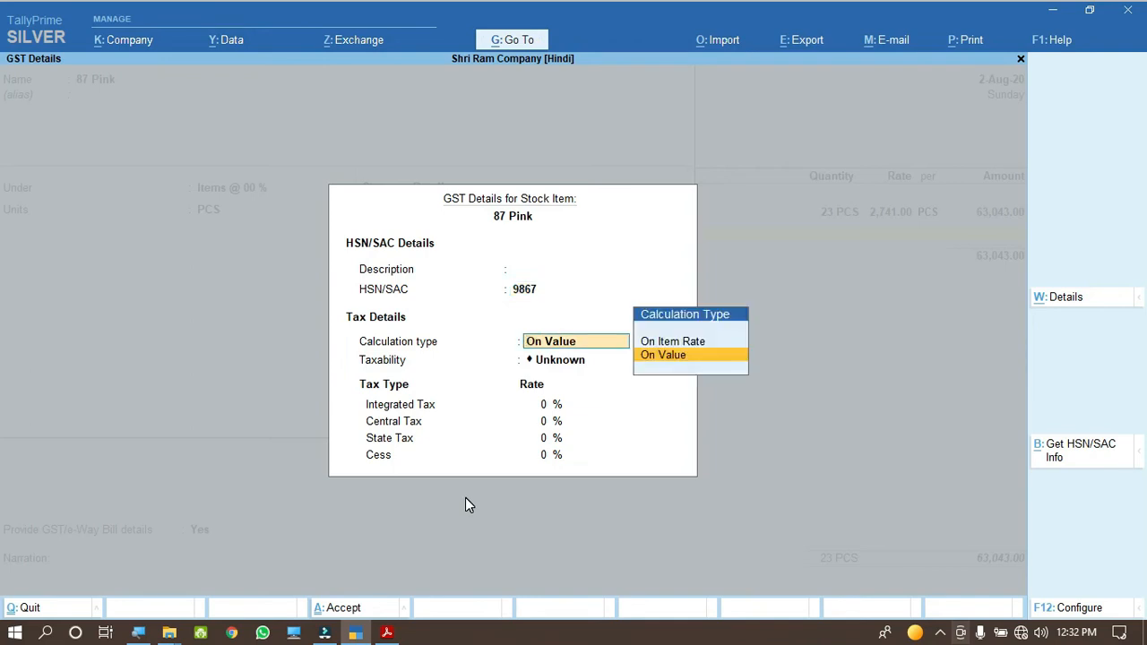
# Keep the calculation type On Value, set 87 Pink's taxability to Exempt with supply type Goods, and save the stock item.
pyautogui.press('Return')
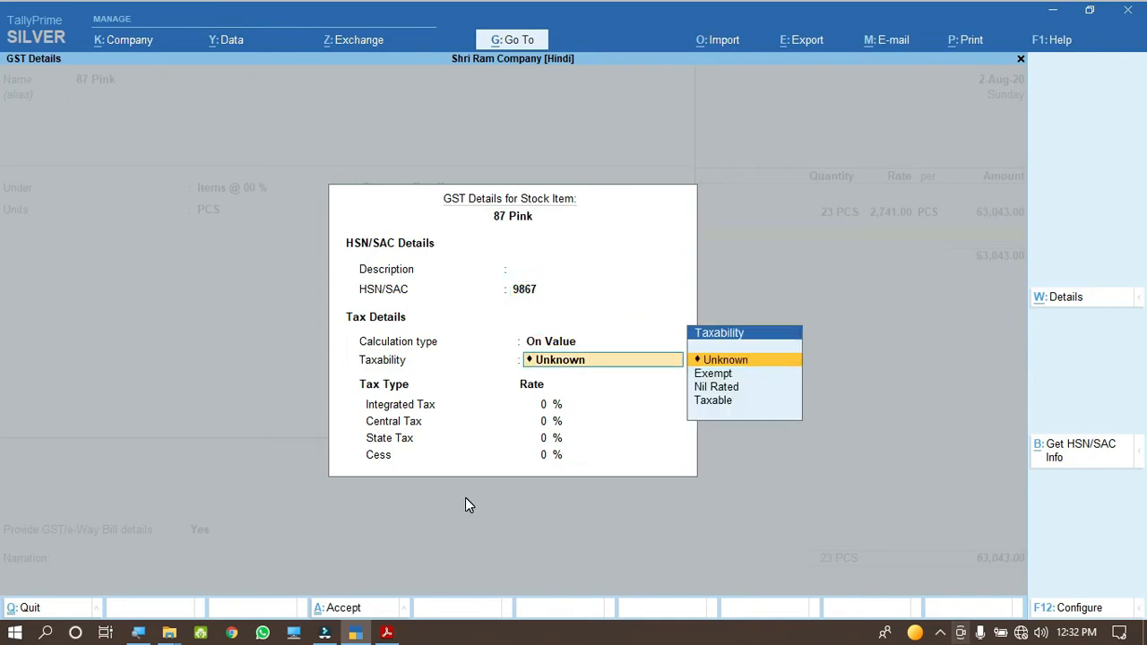
pyautogui.press('Down')
pyautogui.press('Return')
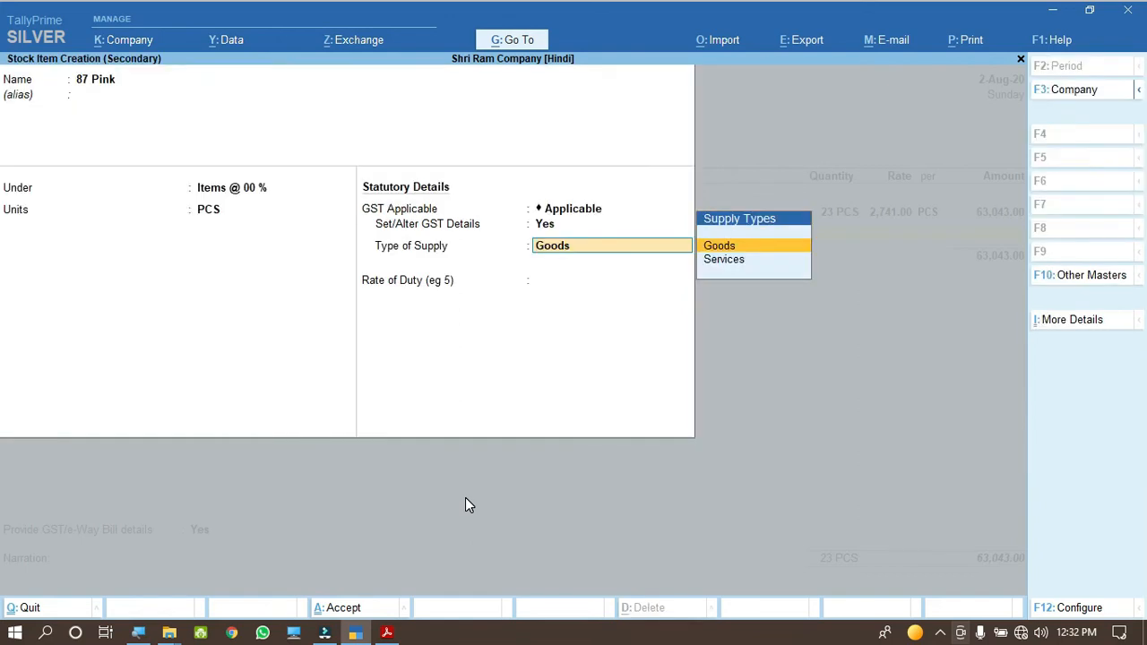
pyautogui.press('Return')
pyautogui.press('Return')
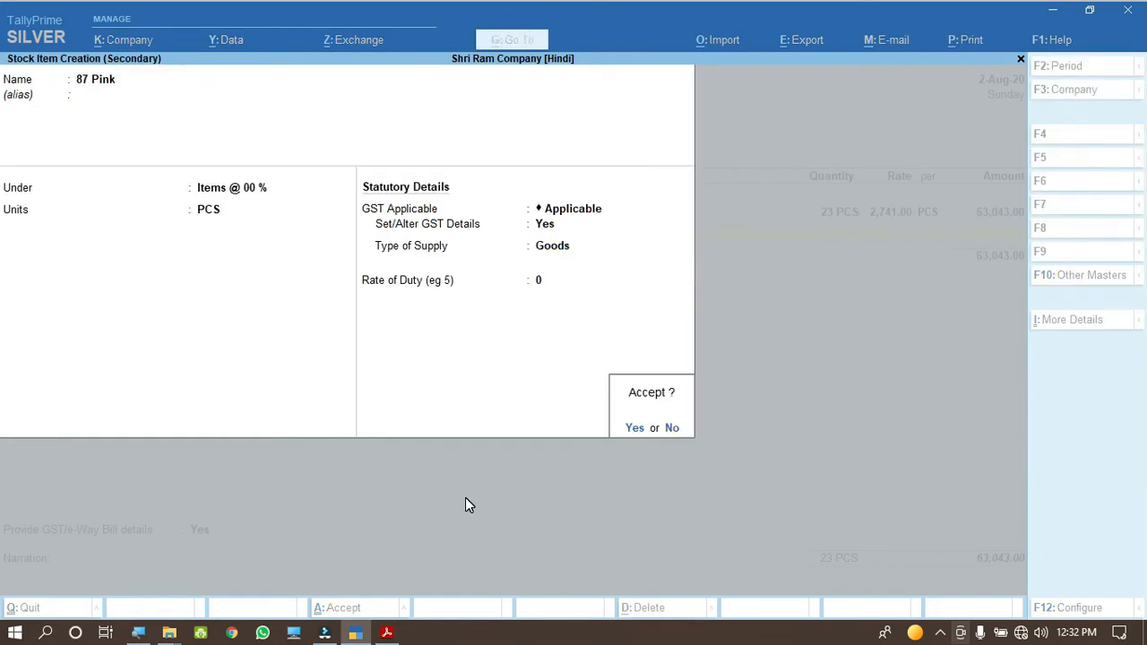
pyautogui.press('Return')
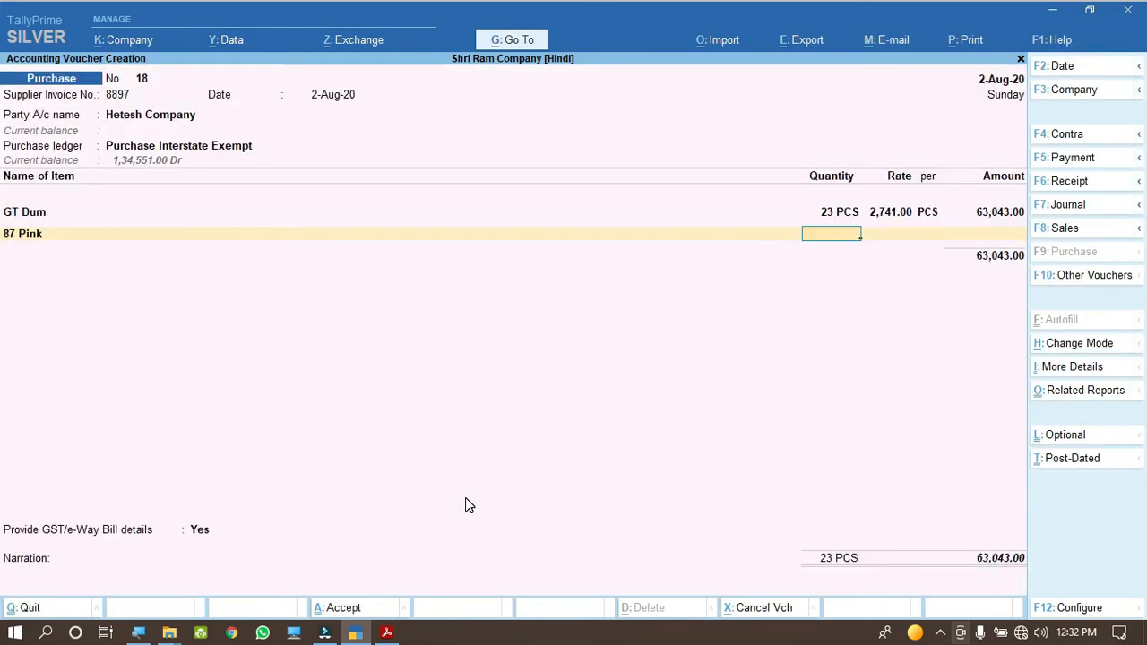
# Enter 20 PCS at a rate of 3571 for 87 Pink, taking the figures from the PDF invoice.
pyautogui.click(387, 633)
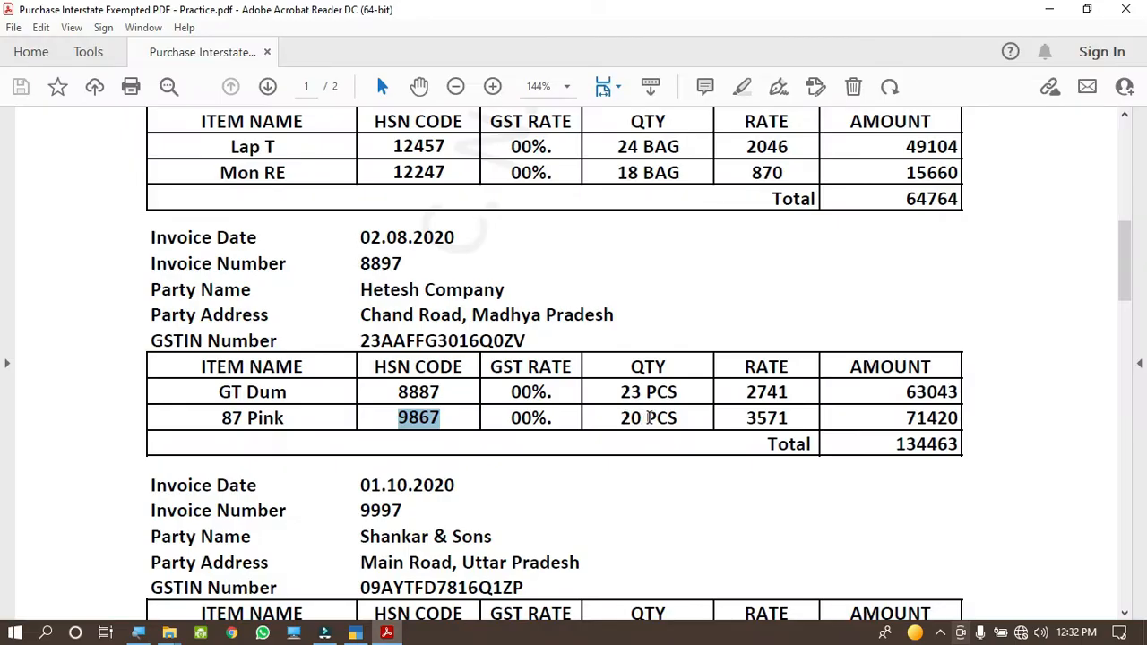
pyautogui.moveTo(646, 418); pyautogui.dragTo(675, 417)
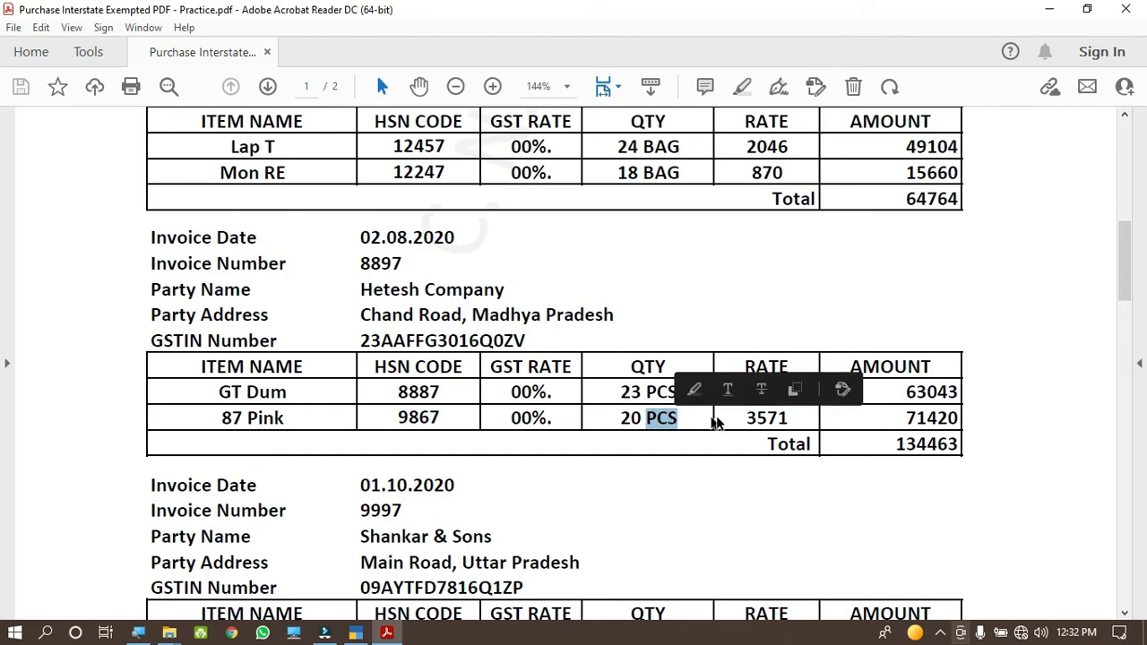
pyautogui.moveTo(744, 418); pyautogui.dragTo(797, 416)
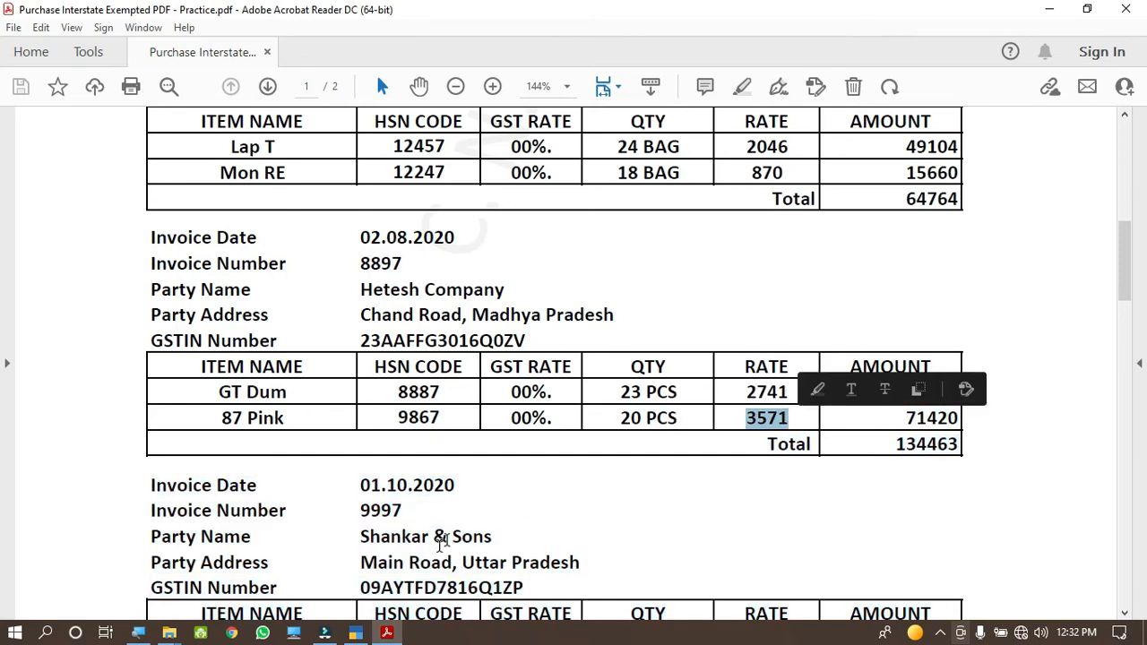
pyautogui.hotkey('alt', 'Tab')
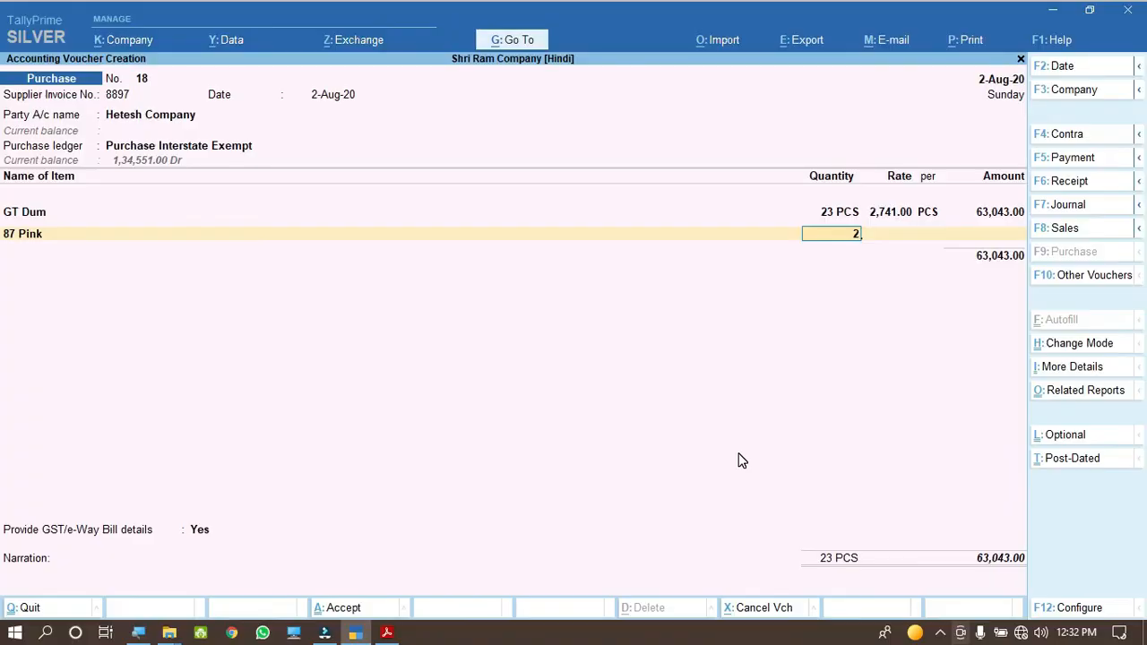
pyautogui.press('Return')
pyautogui.write('3571')
pyautogui.press('Return')
pyautogui.press('Return')
pyautogui.press('Return')
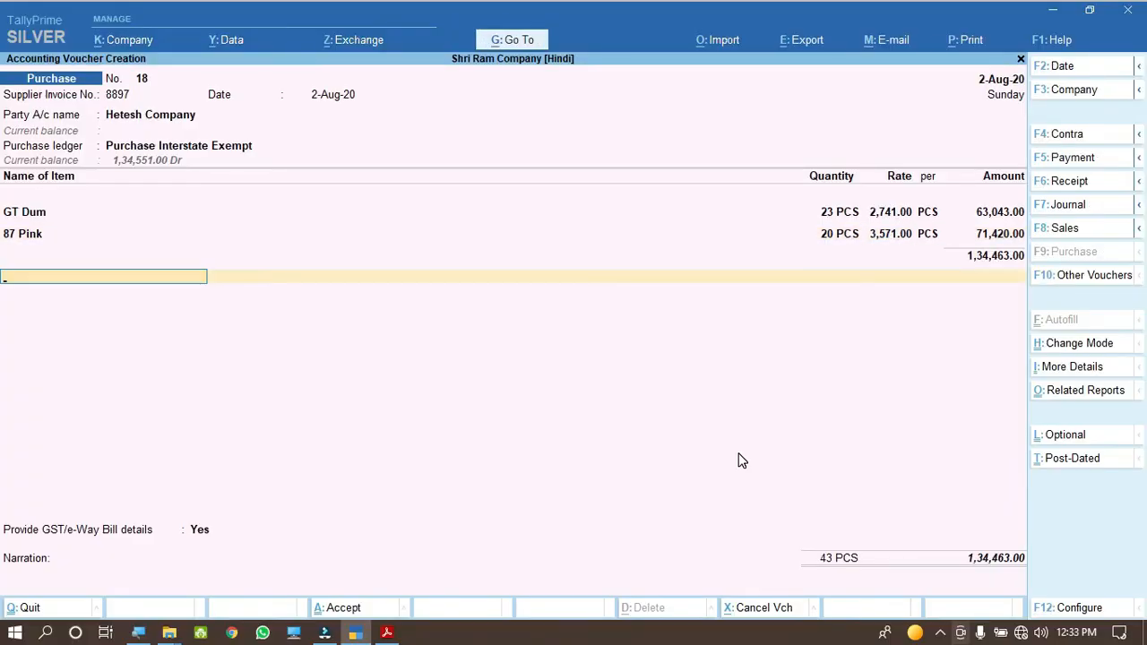
# Check the Hetesh Company voucher total against the PDF invoice and save the purchase voucher.
pyautogui.press('alt')
pyautogui.click(379, 635)
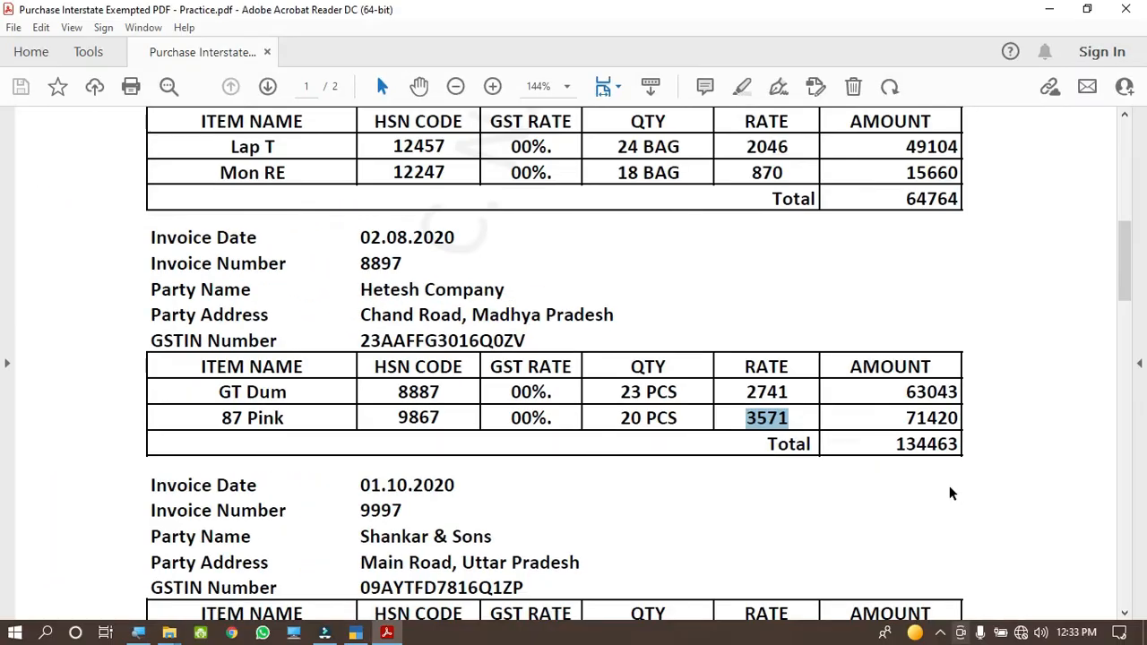
pyautogui.click(355, 635)
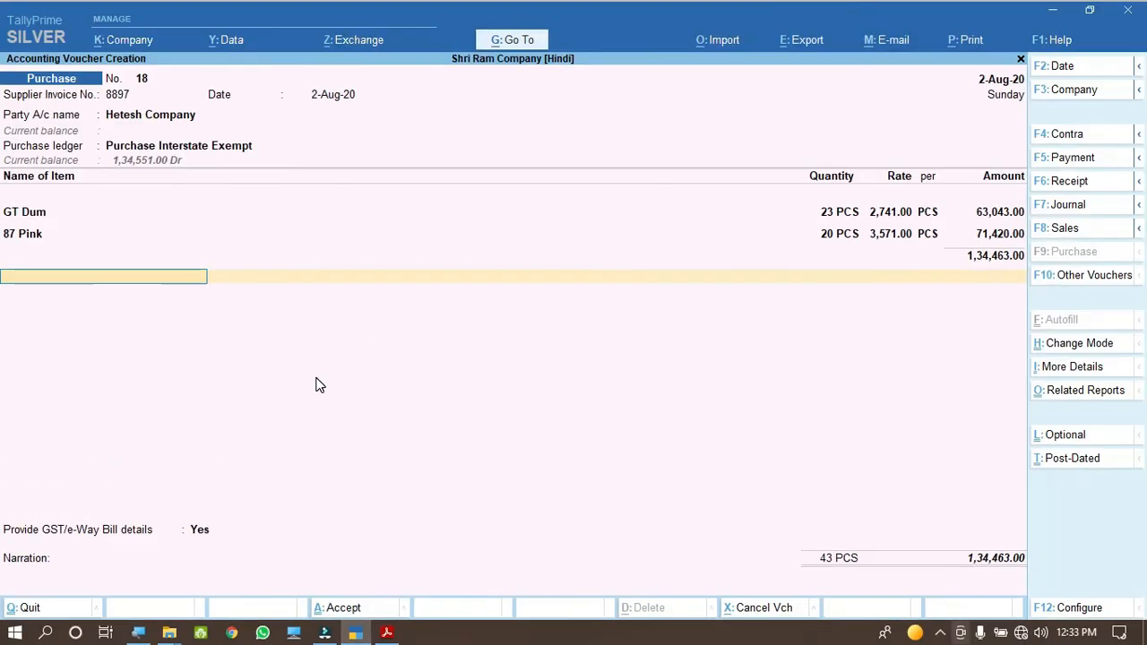
pyautogui.press('ctrl')
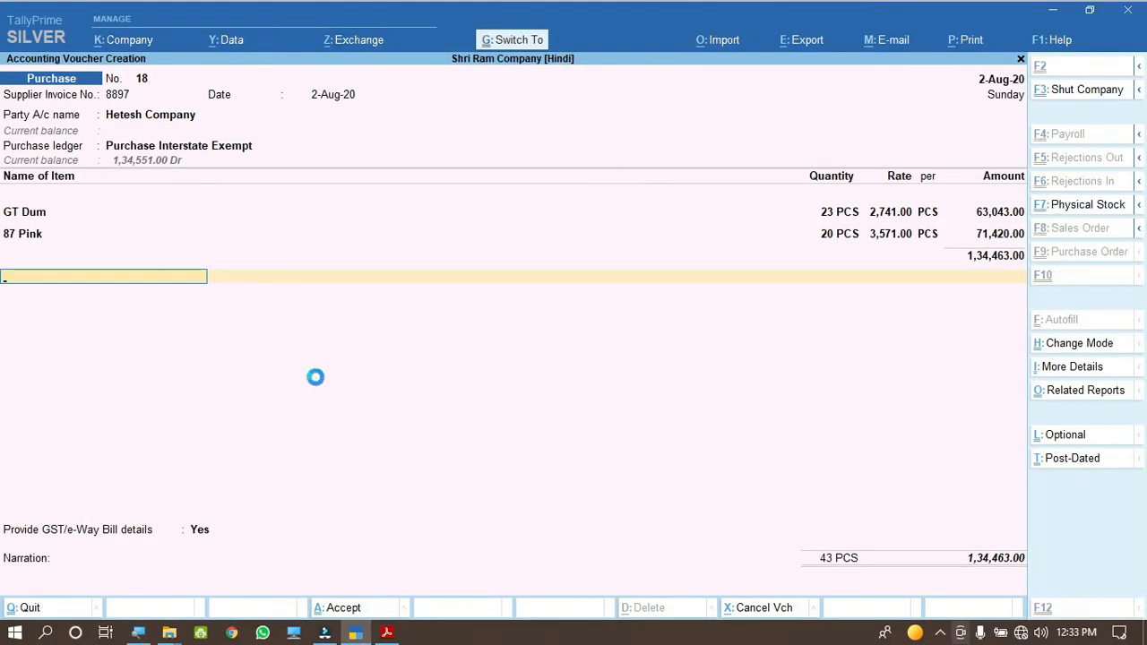
# Date the next purchase voucher 1-Oct-20 and enter supplier invoice number 9997, both taken from the PDF.
pyautogui.hotkey('alt', 'Tab')
pyautogui.scroll(-5, 541, 439)
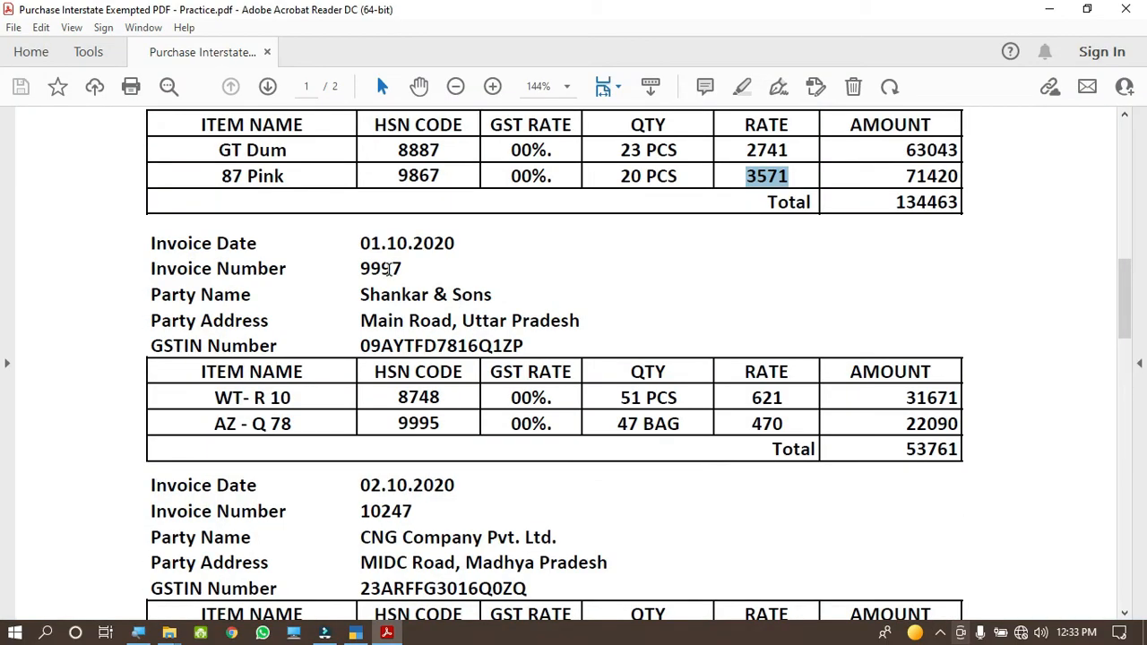
pyautogui.moveTo(360, 269); pyautogui.dragTo(407, 268)
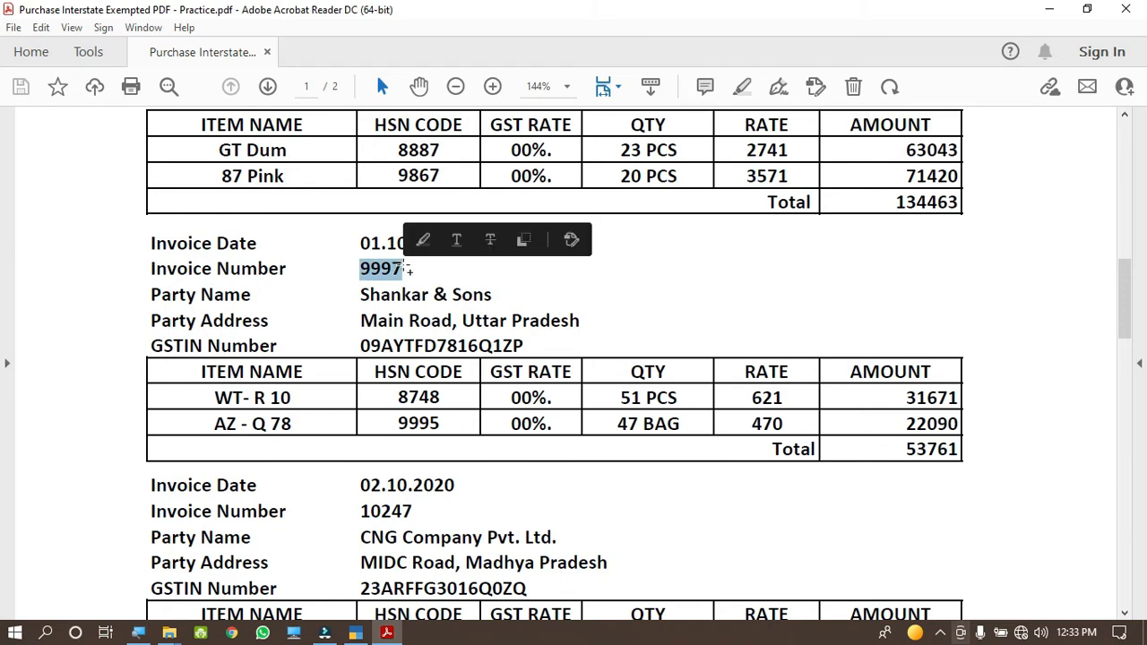
pyautogui.click(354, 633)
pyautogui.press('F2')
pyautogui.write('1.10')
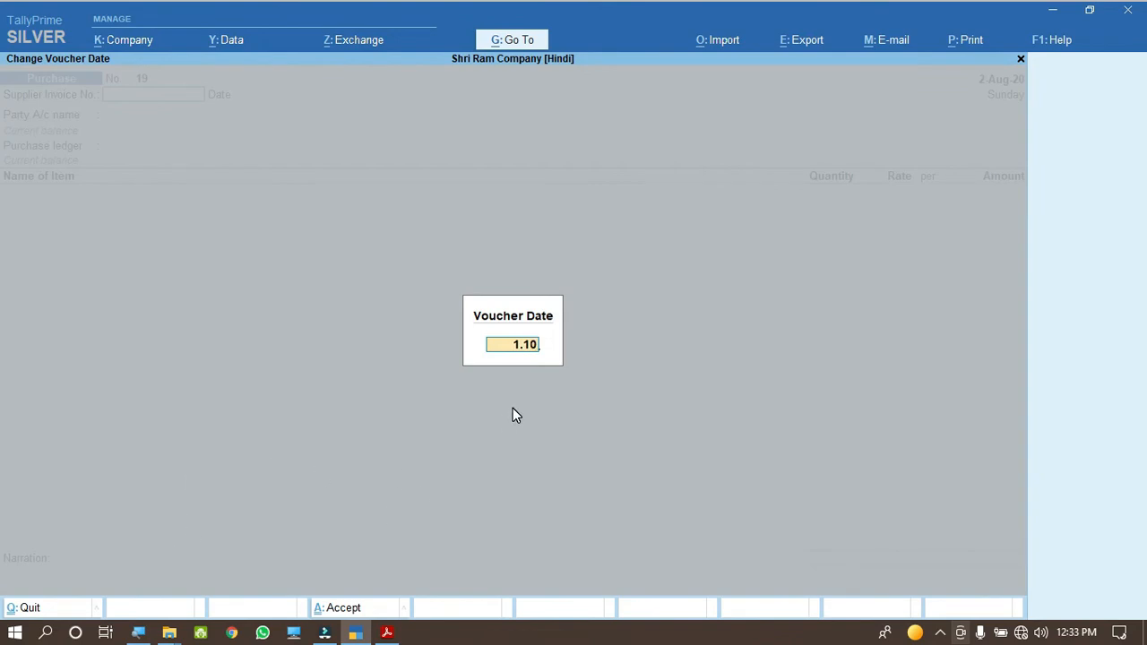
pyautogui.press('Return')
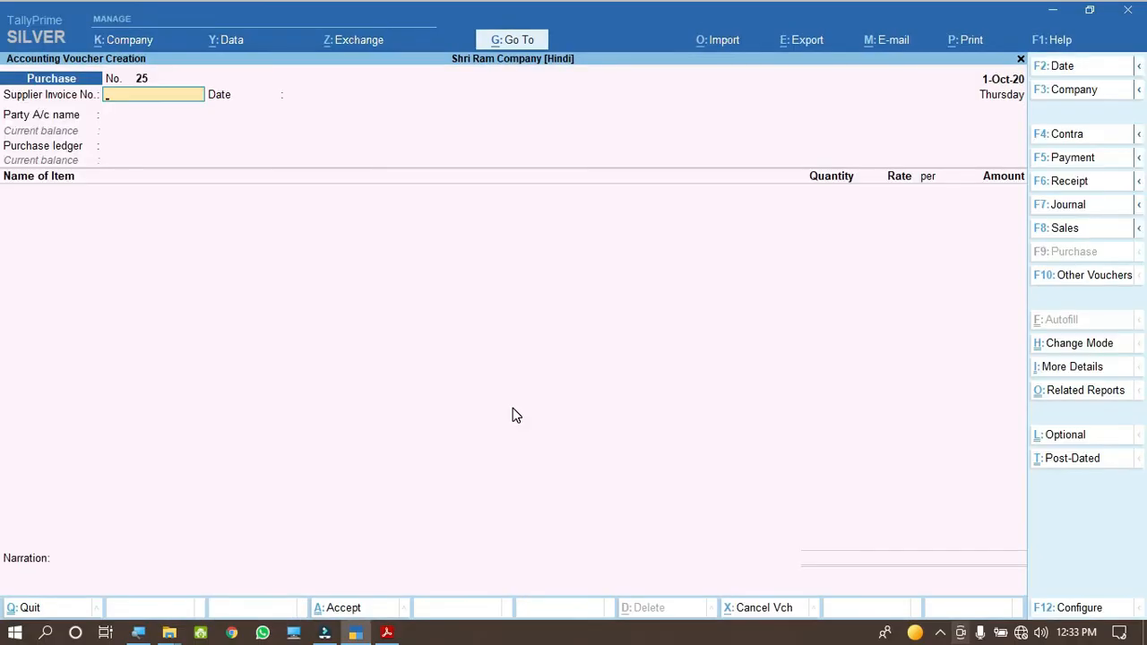
pyautogui.write('9997')
pyautogui.press('Return')
pyautogui.press('Return')
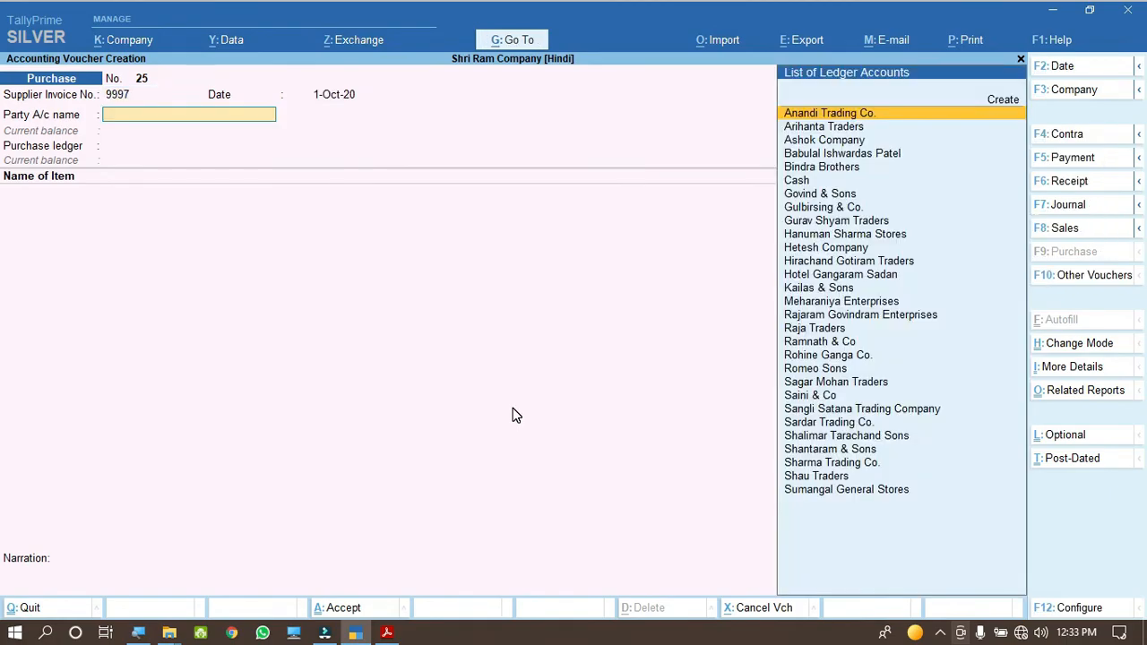
# Create a party ledger named Shankar & Sons from the voucher, copied from the PDF, under Sundry Creditors without bill-by-bill balances.
pyautogui.hotkey('alt', 'Tab')
pyautogui.moveTo(360, 295); pyautogui.dragTo(482, 293)
pyautogui.hotkey('ctrl', 'c')
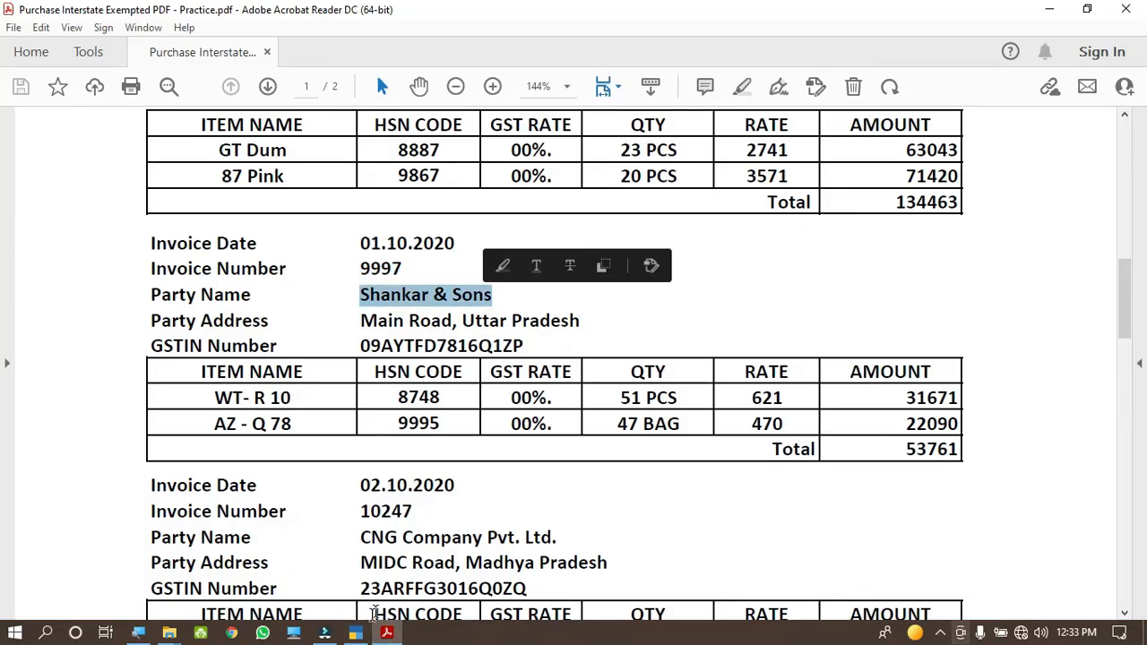
pyautogui.click(357, 632)
pyautogui.hotkey('ctrl', 'v')
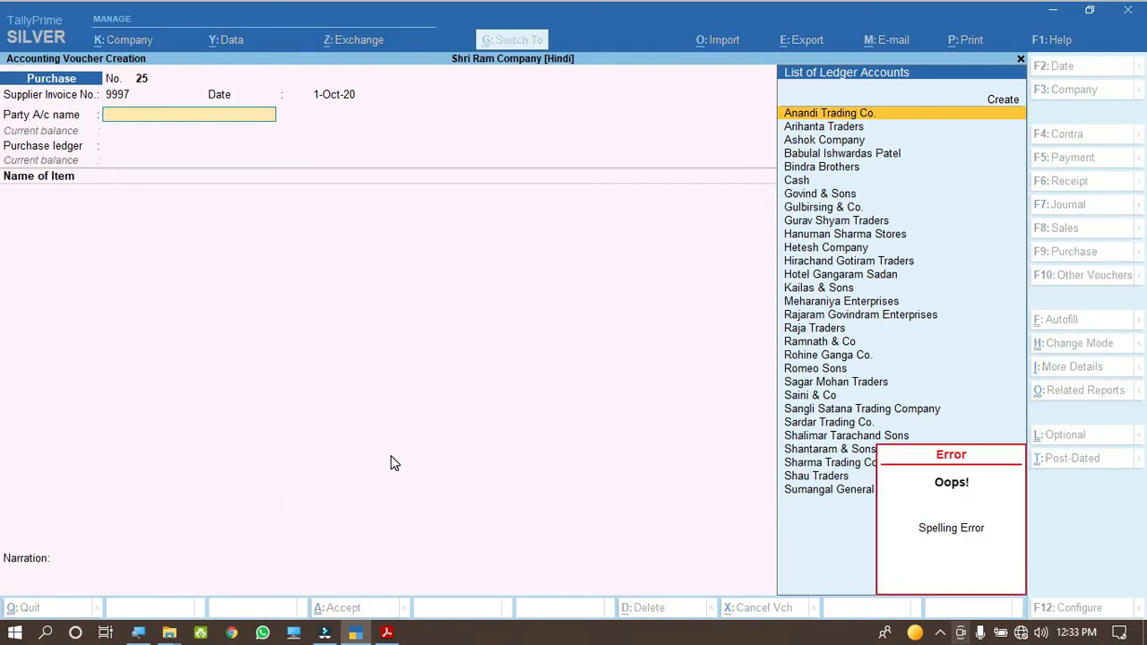
pyautogui.hotkey('alt', 'c')
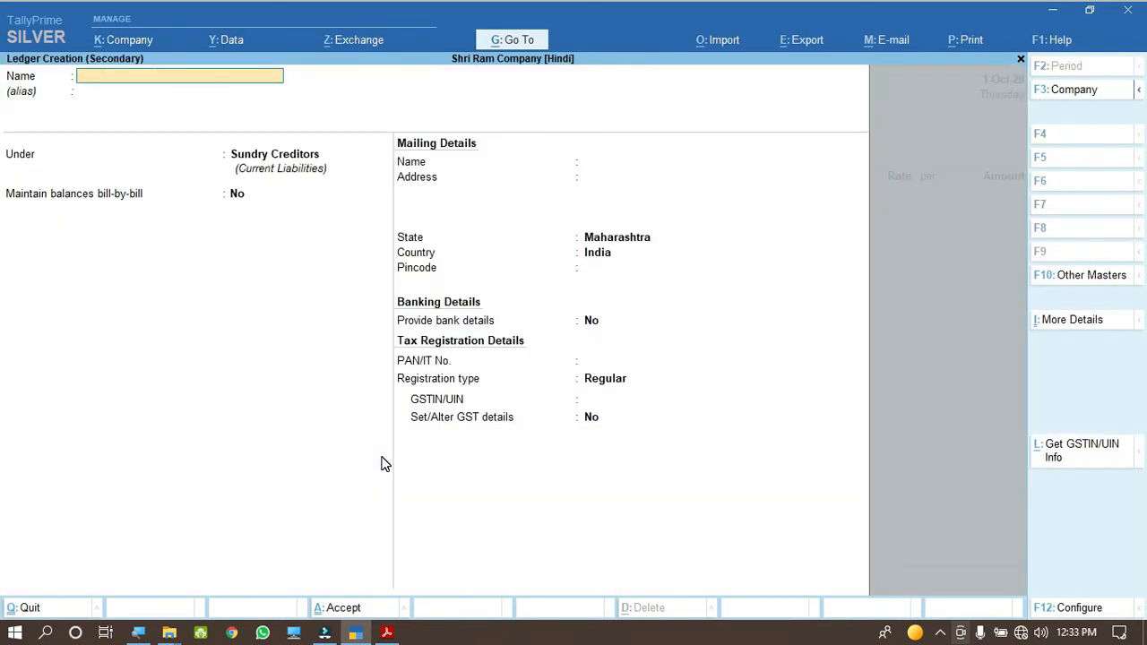
pyautogui.hotkey('ctrl', 'v')
pyautogui.press('Return')
pyautogui.press('Return')
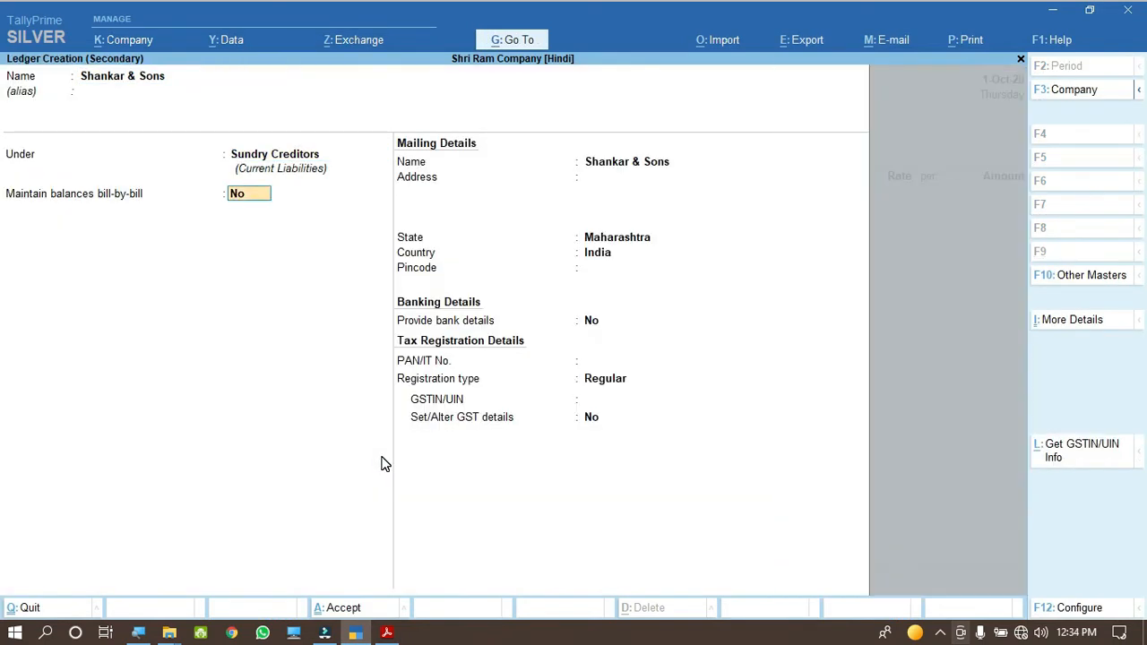
pyautogui.press('Return')
# Copy the party's address from the PDF invoice into the mailing details of the Shankar & Sons ledger.
pyautogui.click(386, 633)
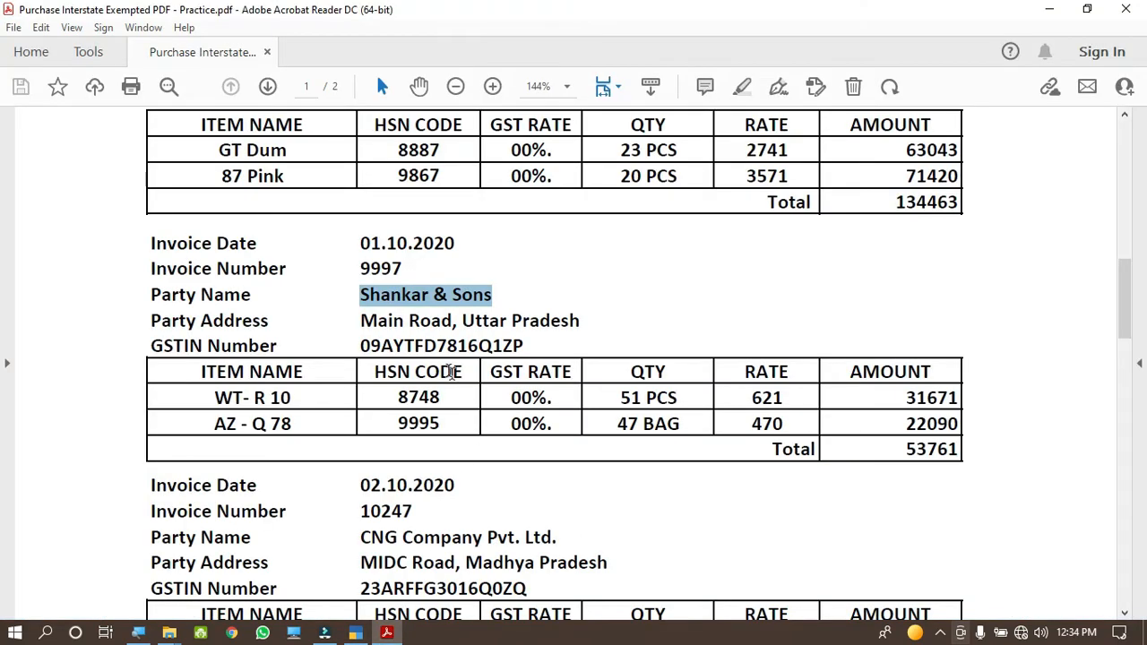
pyautogui.moveTo(362, 320); pyautogui.dragTo(558, 319)
pyautogui.hotkey('ctrl', 'c')
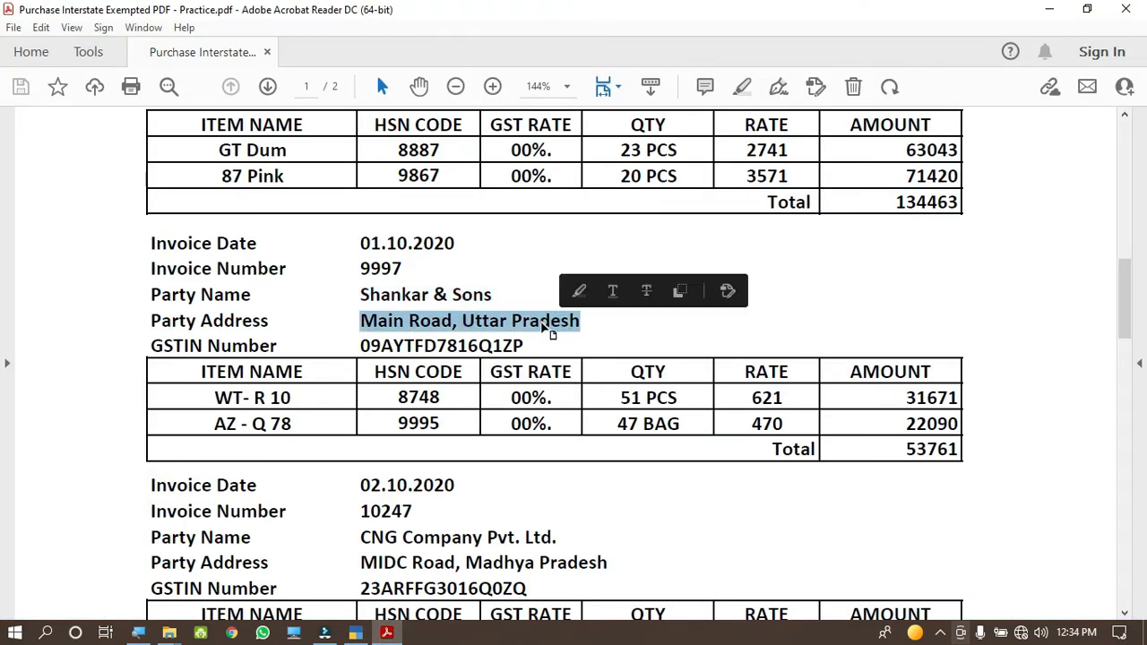
pyautogui.click(356, 633)
pyautogui.hotkey('ctrl', 'v')
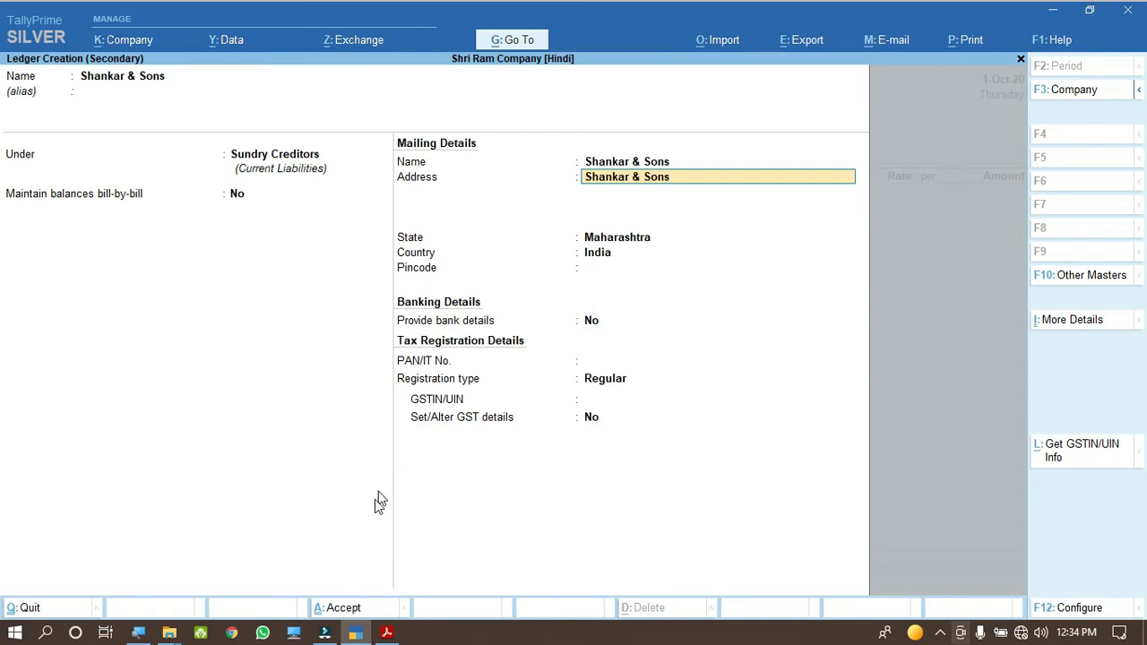
pyautogui.write(',')
pyautogui.click(386, 632)
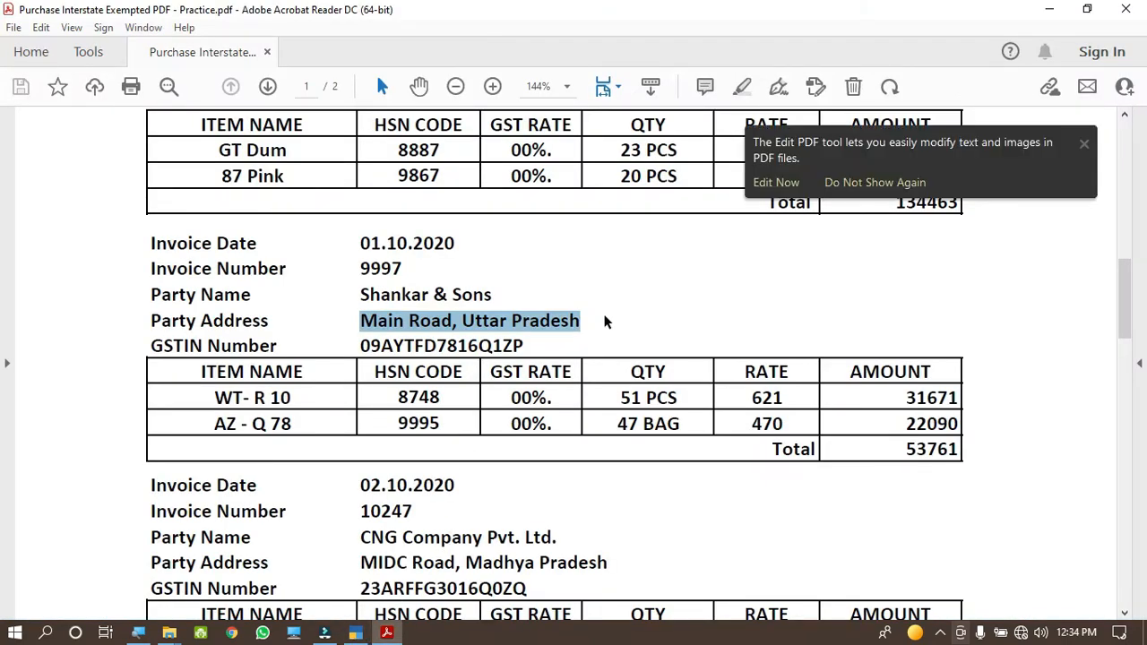
pyautogui.click(356, 632)
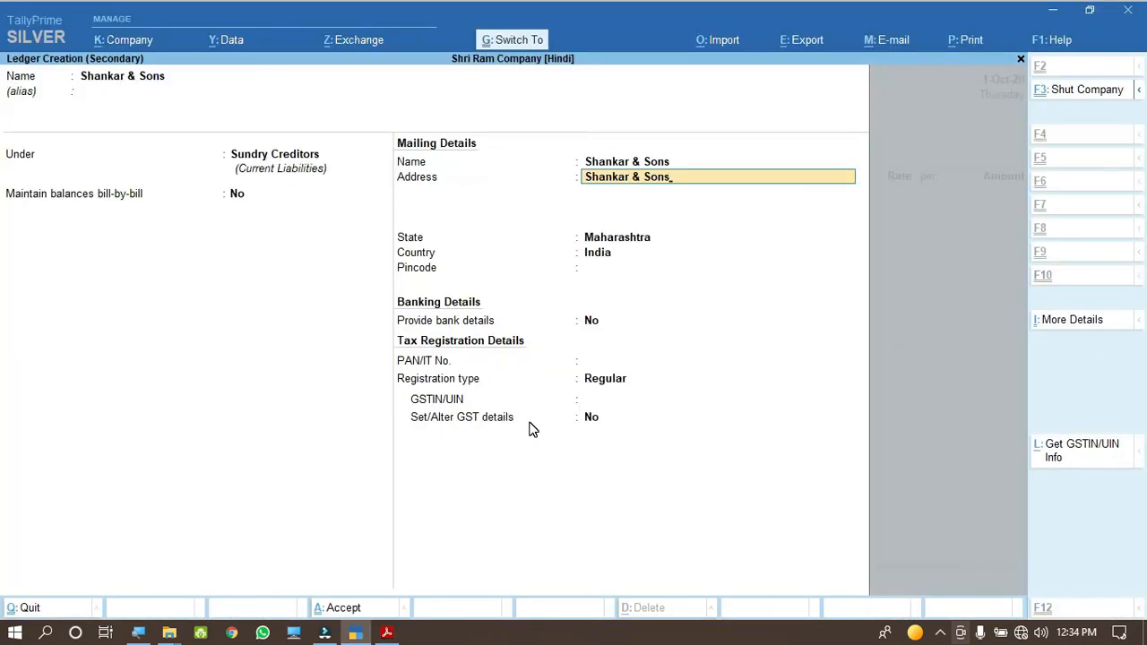
pyautogui.hotkey('ctrl', 'v')
pyautogui.press('Return')
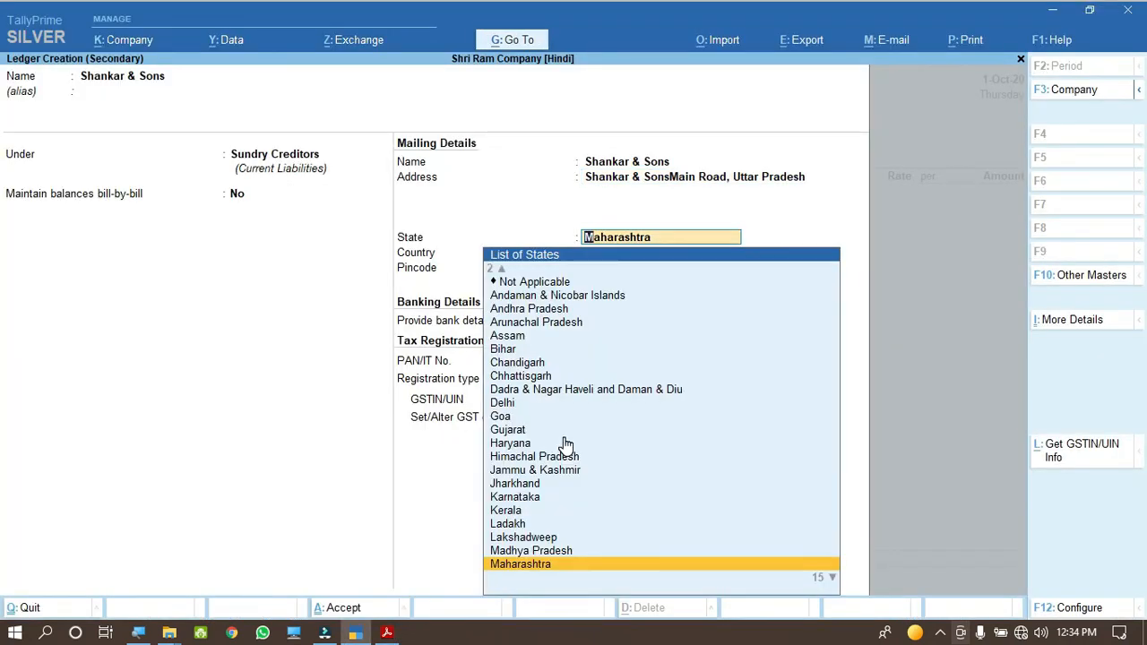
# Set the ledger's state to Uttar Pradesh, keeping India as the country and Regular as the registration type.
pyautogui.write('Ut')
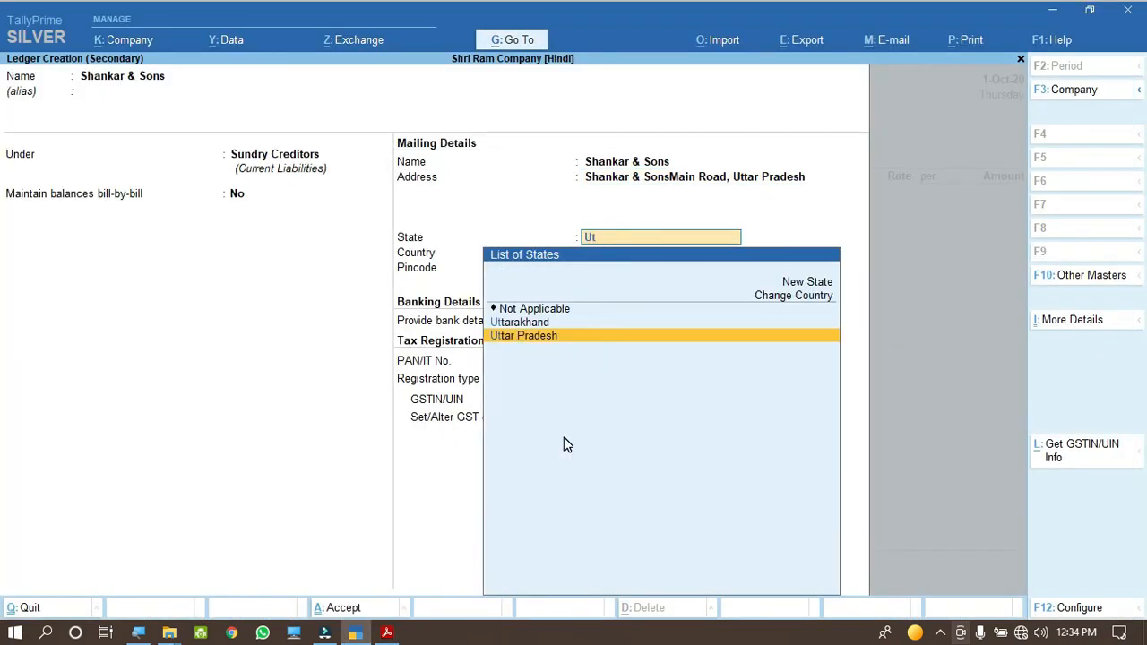
pyautogui.press('Return')
pyautogui.press('Return')
pyautogui.press('Return')
pyautogui.press('Return')
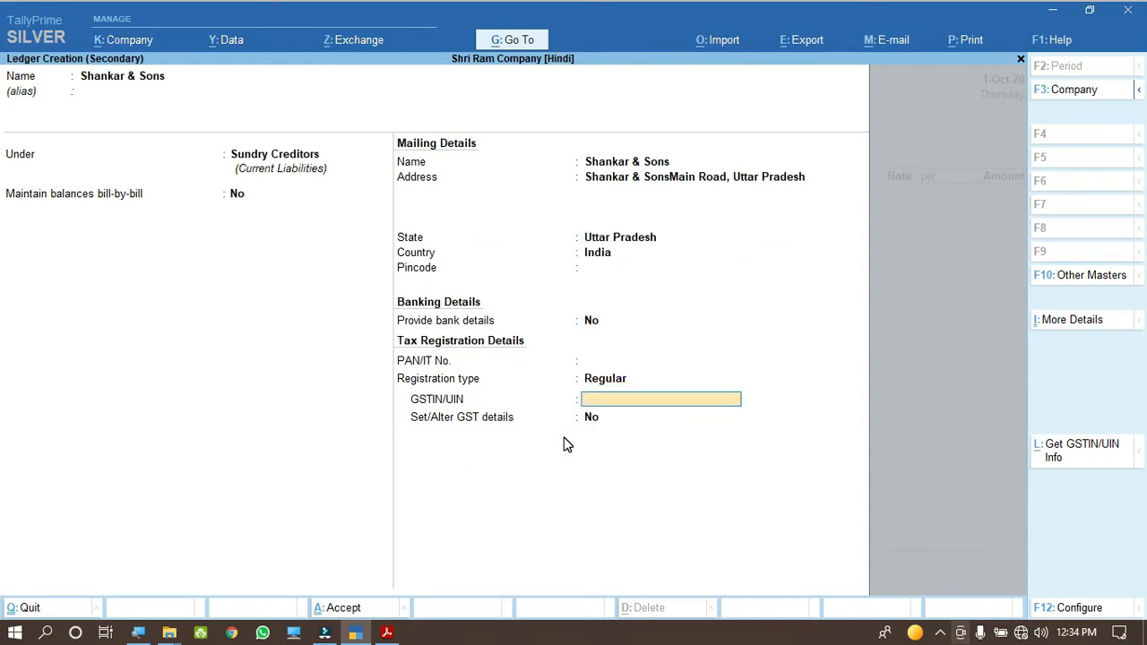
# Paste the party's GSTIN from the PDF into the tax registration details and save the ledger.
pyautogui.hotkey('ctrl', 'v')
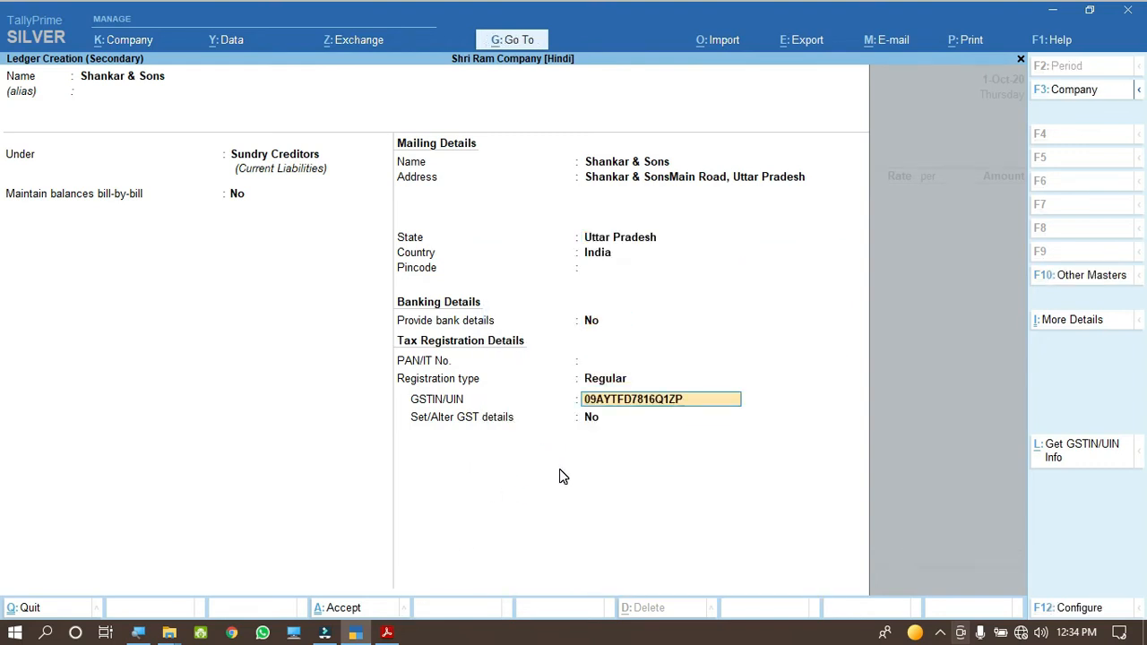
pyautogui.press('Return')
pyautogui.hotkey('ctrl', 'a')
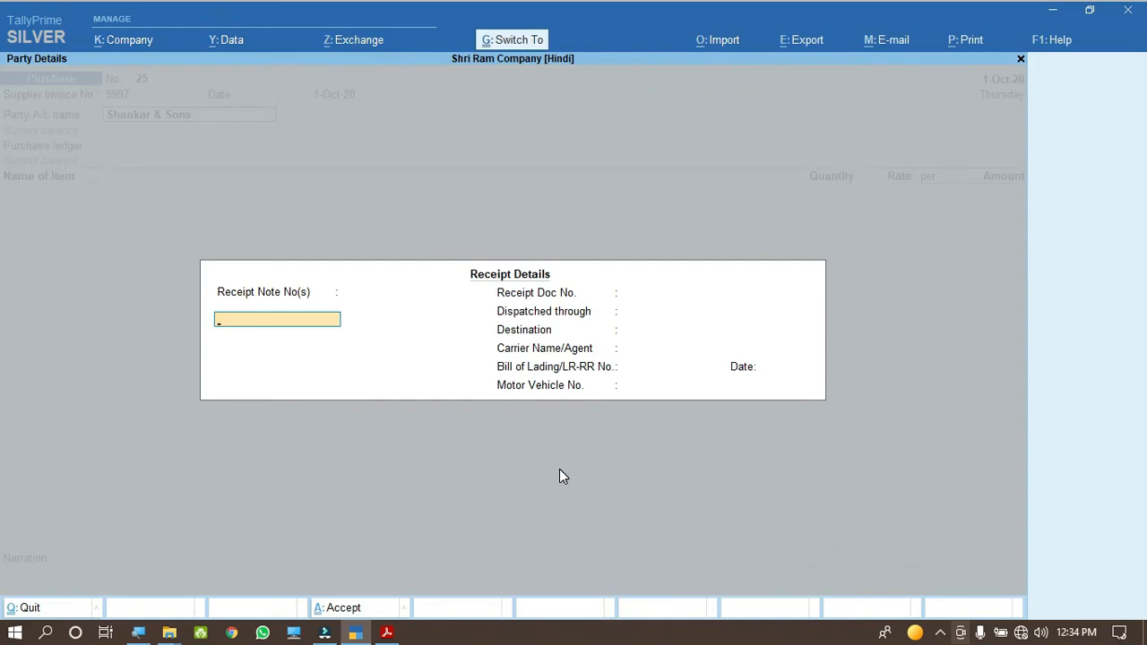
# Accept the receipt and party details unchanged and choose Purchase Interstate Exempt as the purchase ledger.
pyautogui.hotkey('ctrl', 'a')
pyautogui.hotkey('ctrl', 'a')
pyautogui.press('Down')
pyautogui.press('Down')
pyautogui.press('Down')
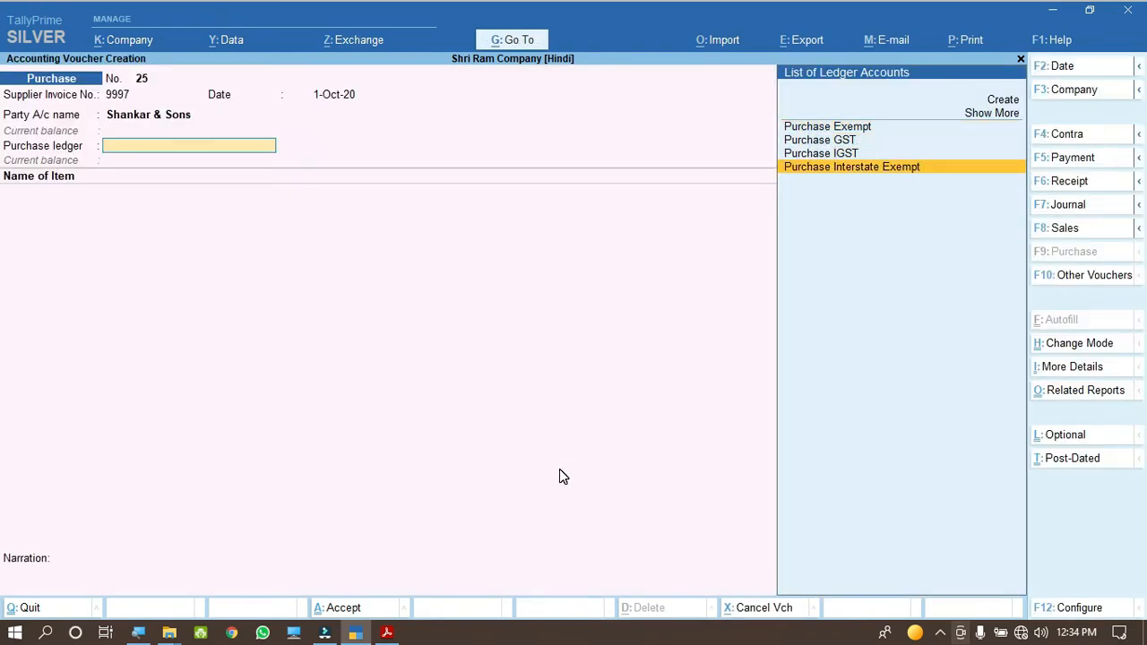
pyautogui.press('Return')
# Create a stock item named WT- R 10 from the PDF invoice, under Items @ 00 % with PCS as its unit.
pyautogui.click(390, 632)
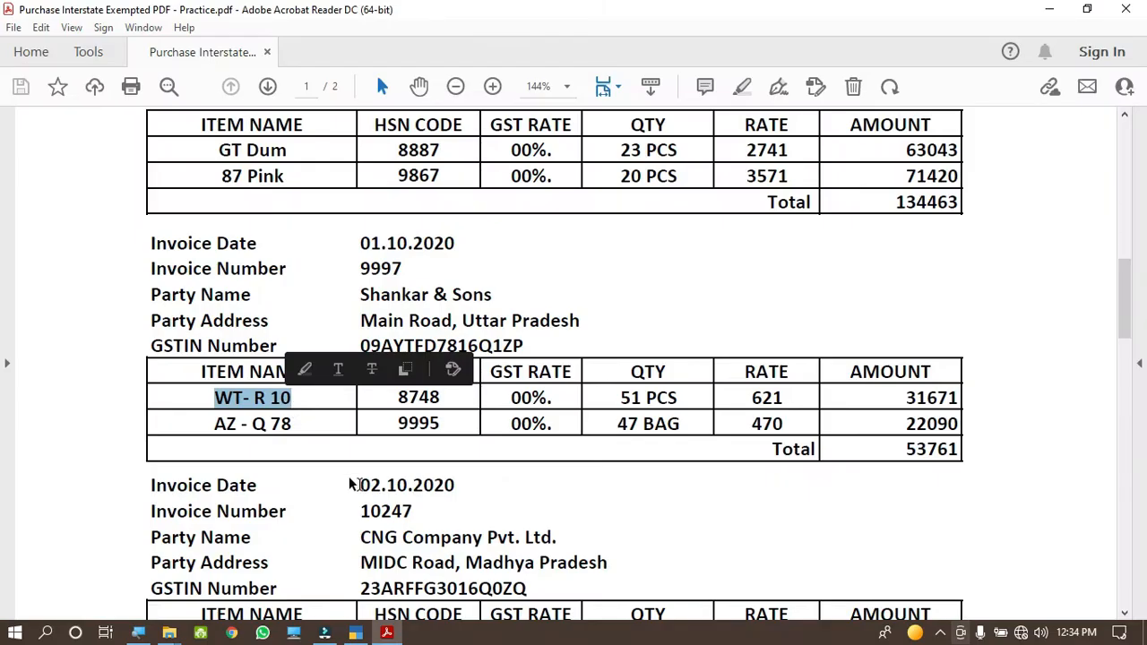
pyautogui.click(355, 633)
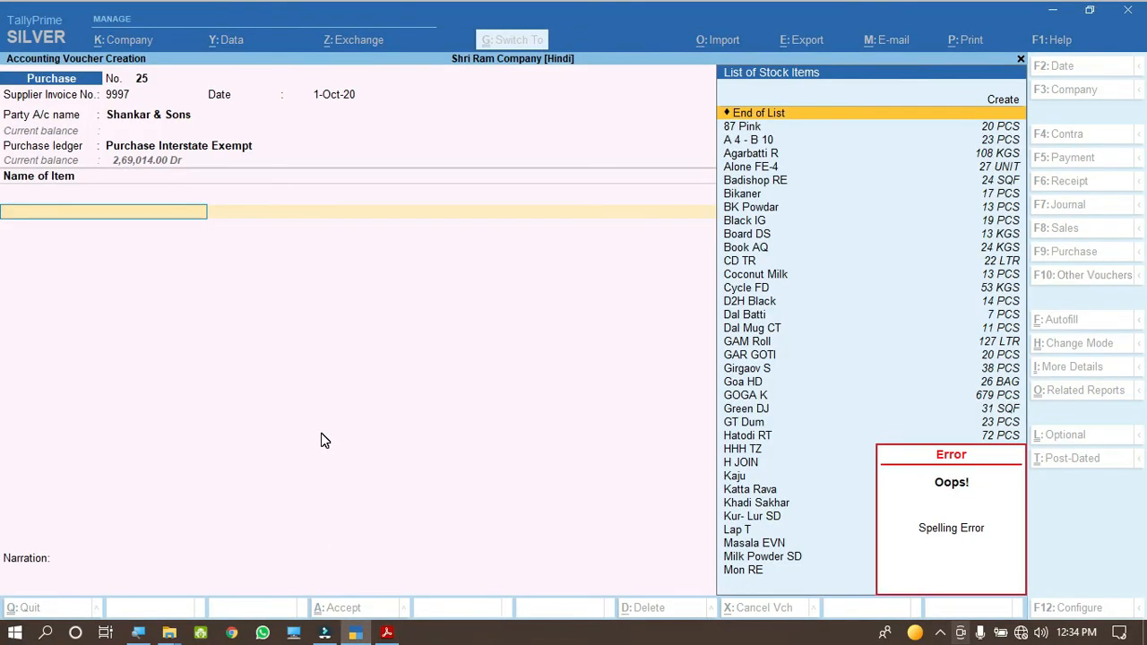
pyautogui.hotkey('alt', 'c')
pyautogui.write('WT- R 10')
pyautogui.press('Return')
pyautogui.press('Return')
pyautogui.write('PCS')
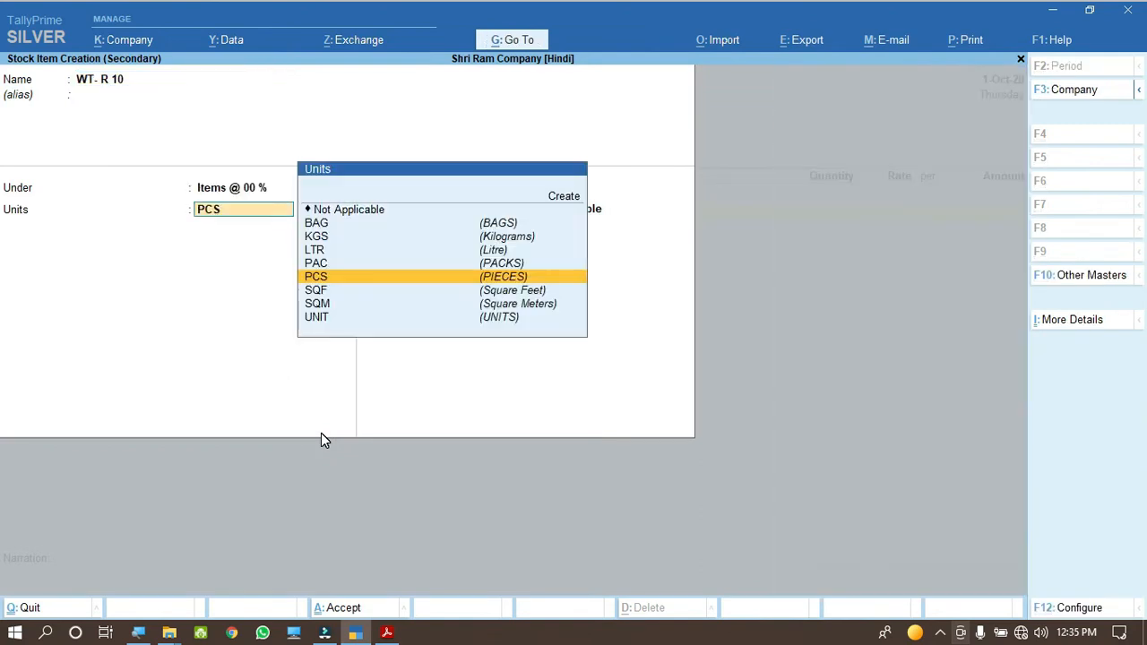
pyautogui.moveTo(387, 633)
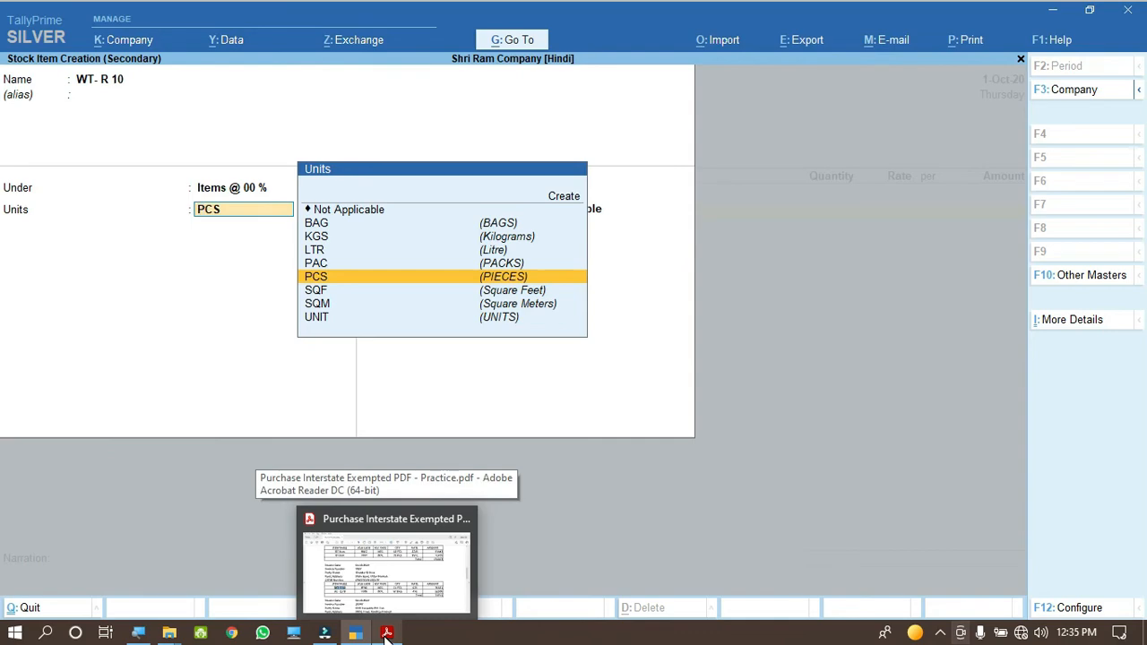
pyautogui.click(387, 633)
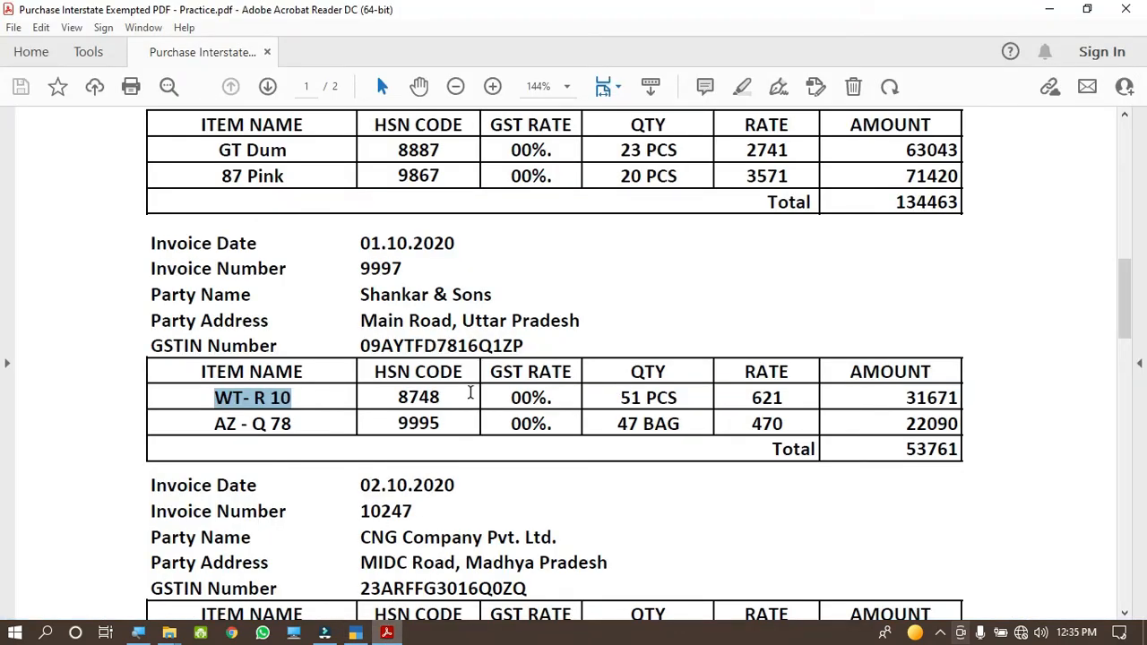
pyautogui.moveTo(644, 398); pyautogui.dragTo(668, 423)
pyautogui.hotkey('alt', 'Tab')
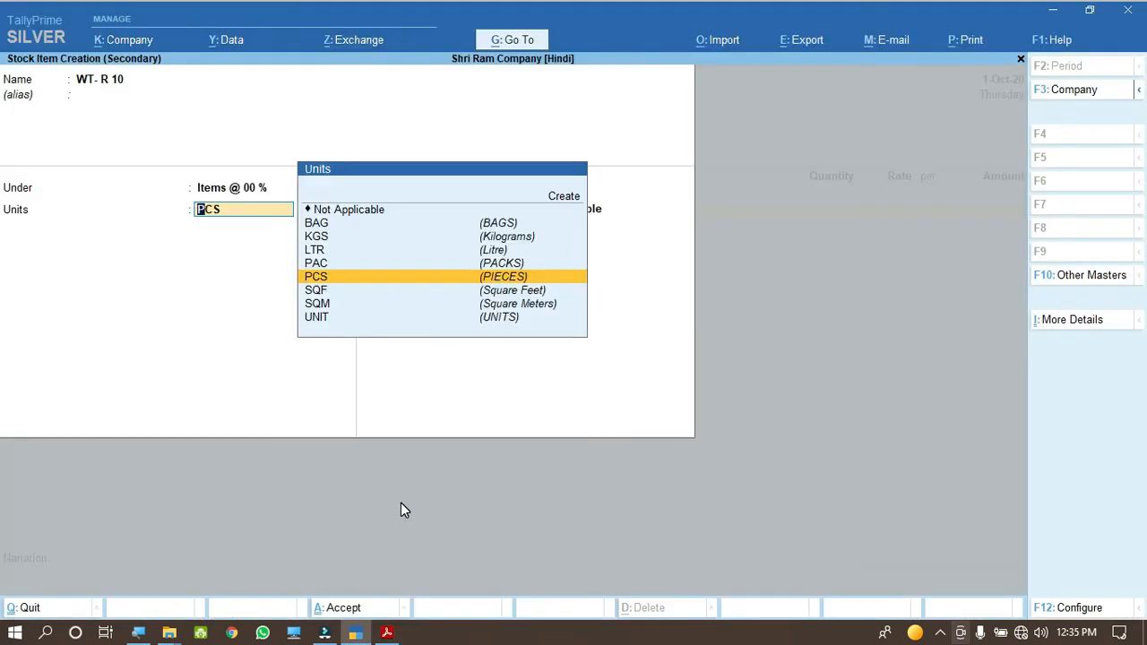
pyautogui.press('Return')
# Enter GST details for WT- R 10 with HSN code 8748 copied from the PDF and Exempt taxability, and save the item.
pyautogui.press('y')
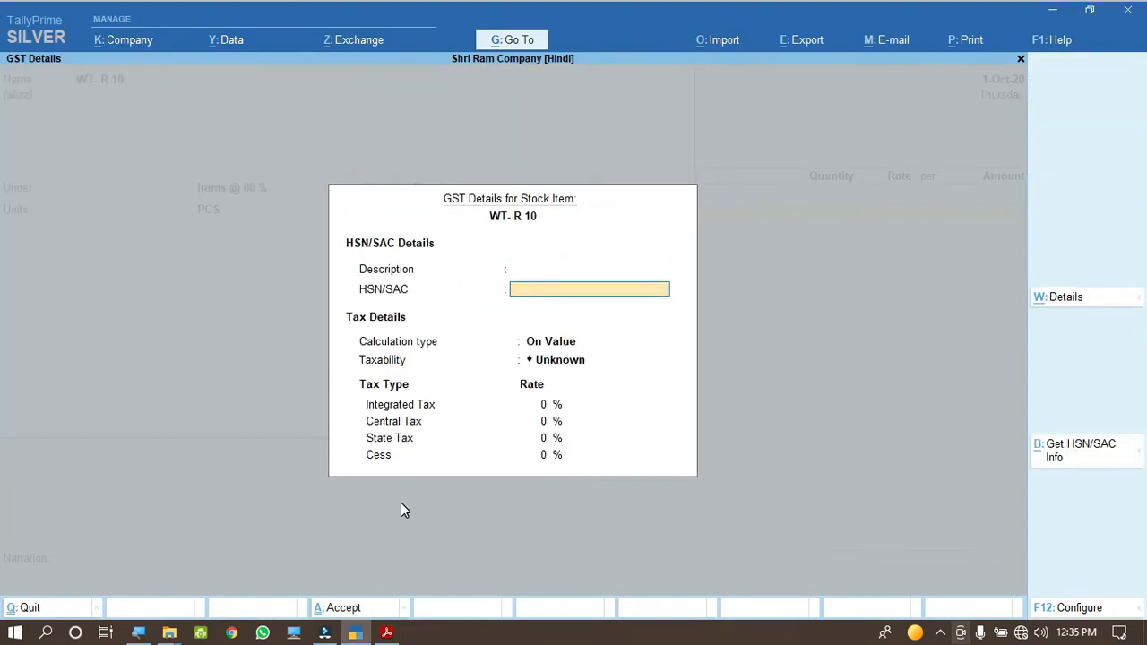
pyautogui.hotkey('alt', 'Tab')
pyautogui.moveTo(555, 398); pyautogui.dragTo(495, 403)
pyautogui.moveTo(395, 397); pyautogui.dragTo(442, 400)
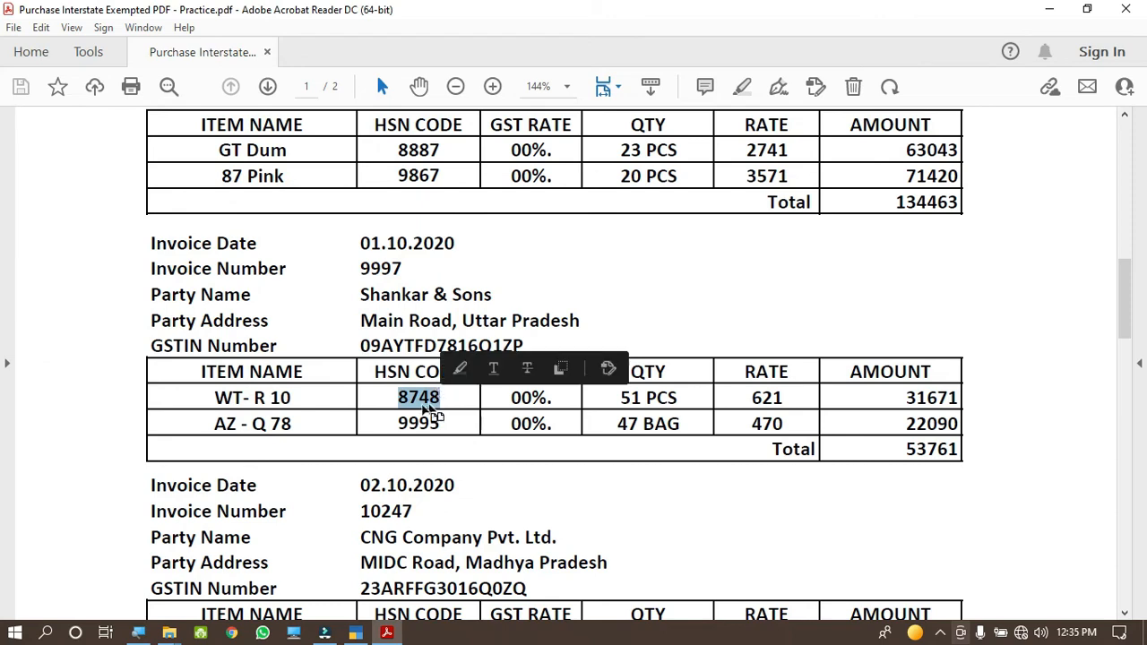
pyautogui.hotkey('alt', 'Tab')
pyautogui.hotkey('ctrl', 'alt', 'v')
pyautogui.press('Return')
pyautogui.press('Return')
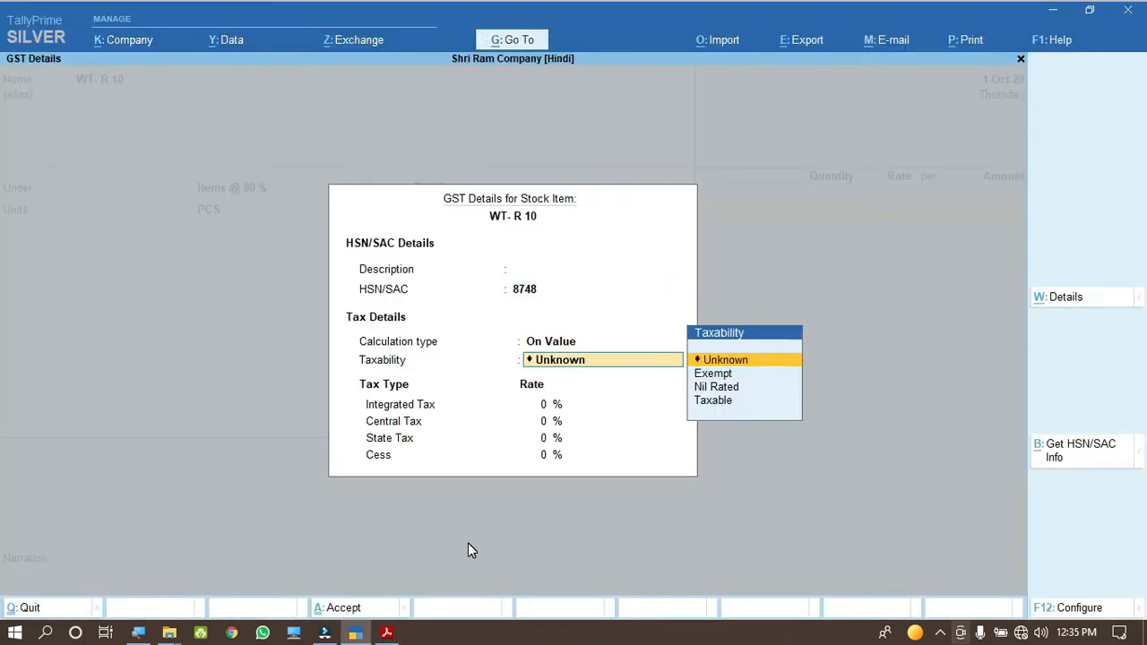
pyautogui.press('Down')
pyautogui.press('Return')
pyautogui.hotkey('ctrl', 'a')
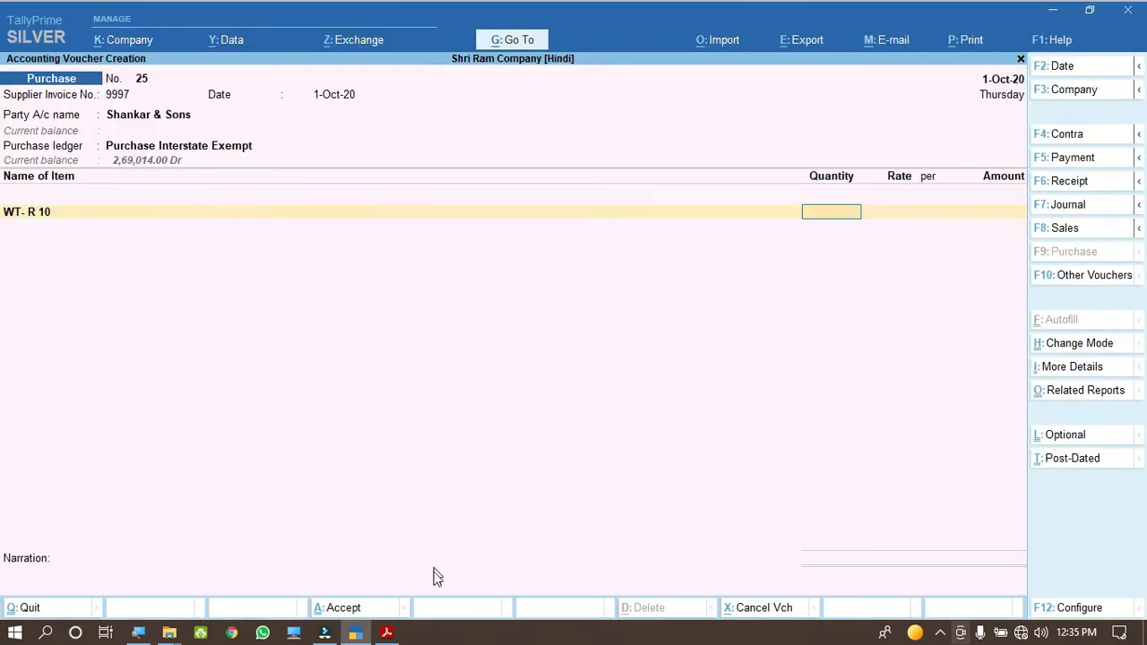
# Enter a quantity of 51 PCS at a rate of 621 for WT- R 10, as given in the PDF invoice.
pyautogui.click(387, 635)
pyautogui.moveTo(744, 399); pyautogui.dragTo(788, 402)
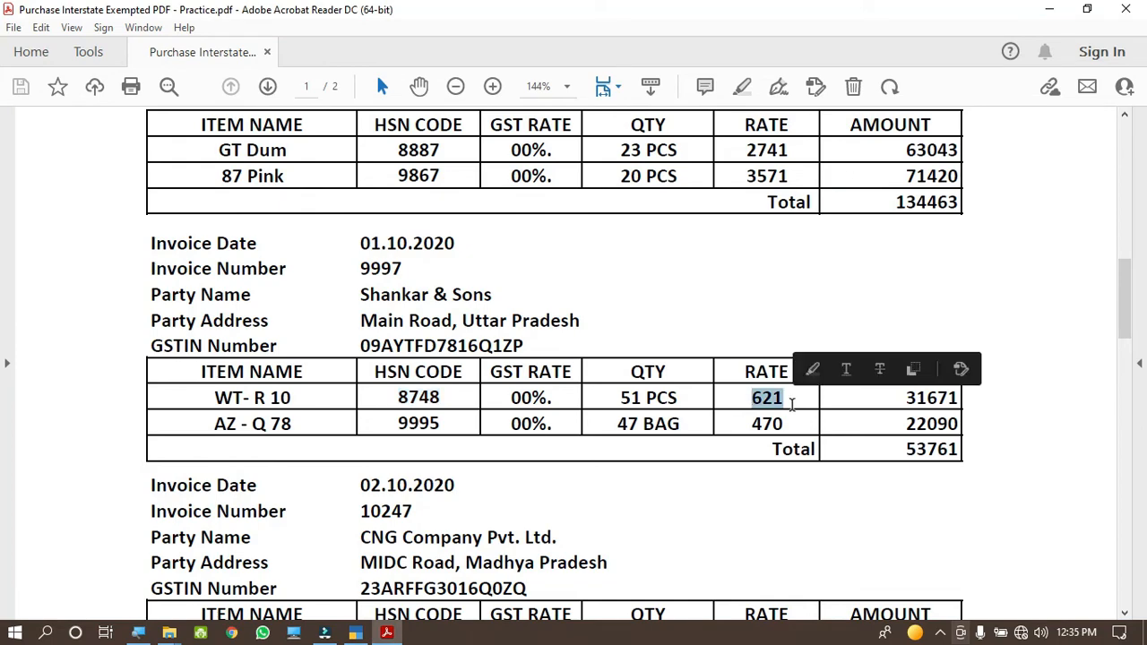
pyautogui.click(355, 632)
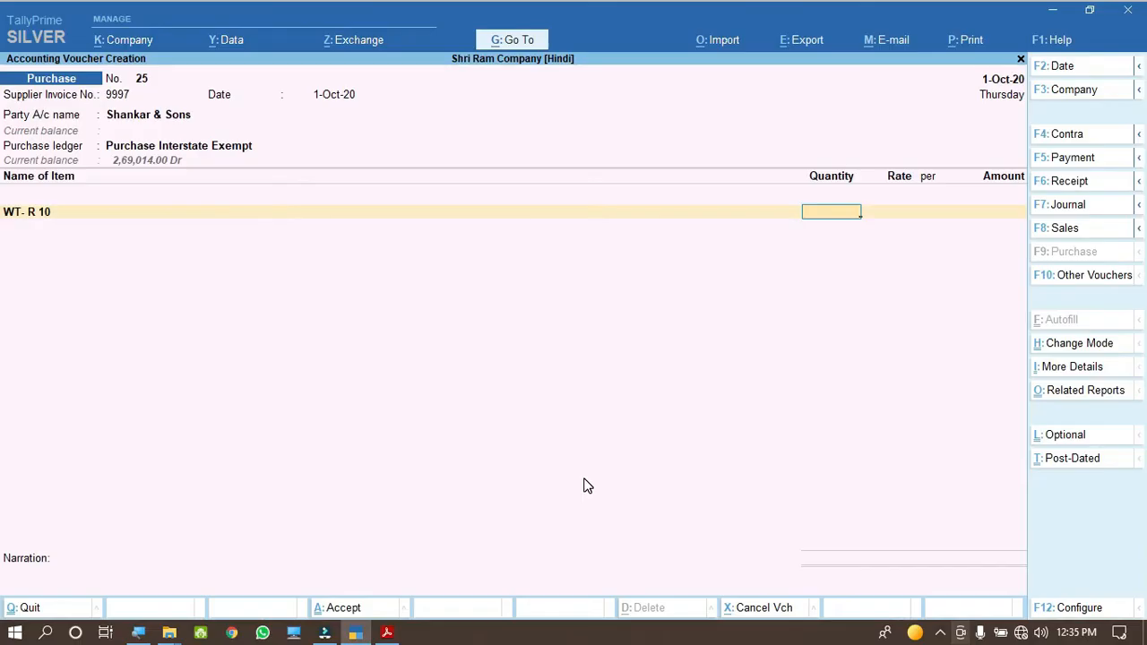
pyautogui.write('51')
pyautogui.press('Return')
pyautogui.write('621')
pyautogui.press('Return')
pyautogui.press('Return')
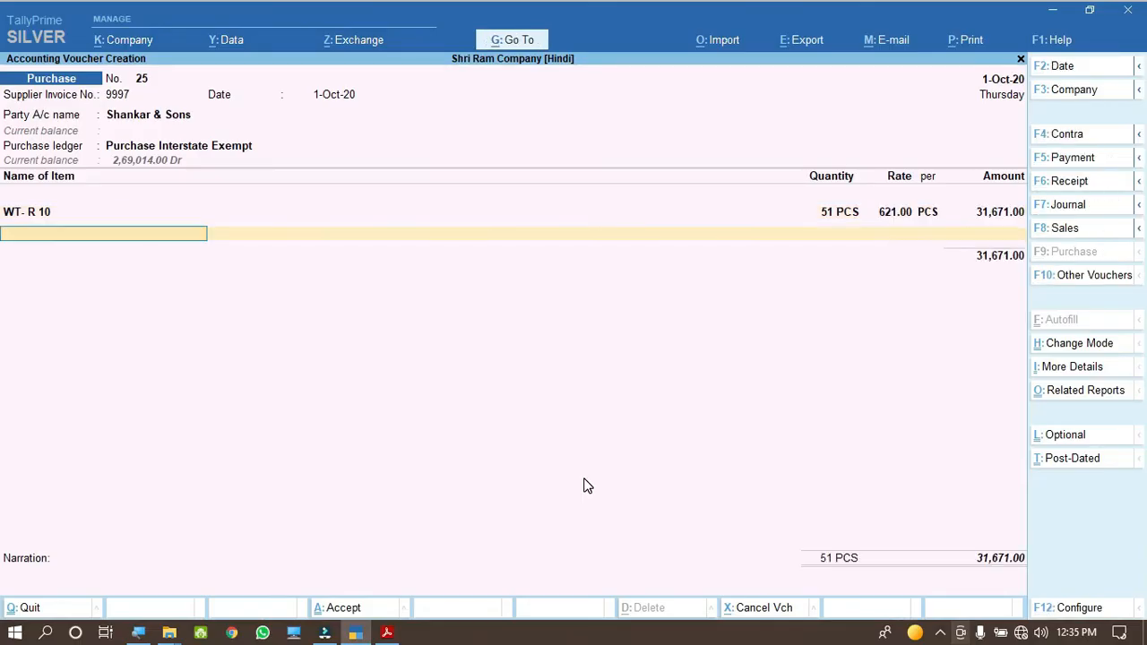
# Start a new stock item for the voucher's second line, naming it AZ - Q 78 as copied from the PDF.
pyautogui.click(387, 632)
pyautogui.moveTo(213, 423); pyautogui.dragTo(294, 422)
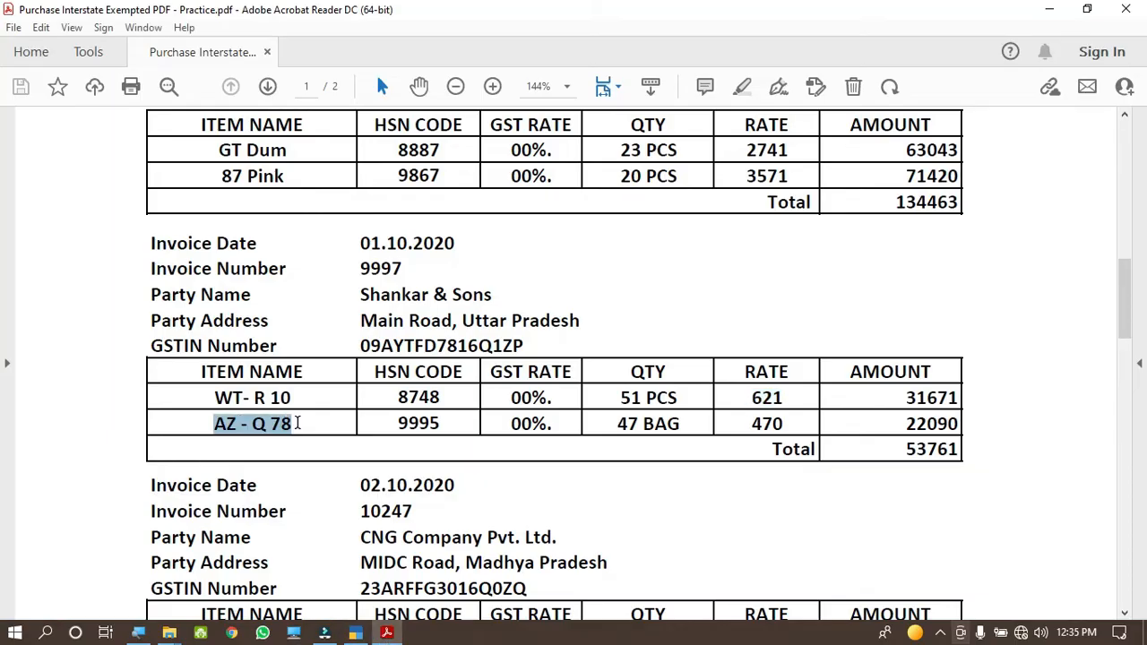
pyautogui.hotkey('alt', 'Tab')
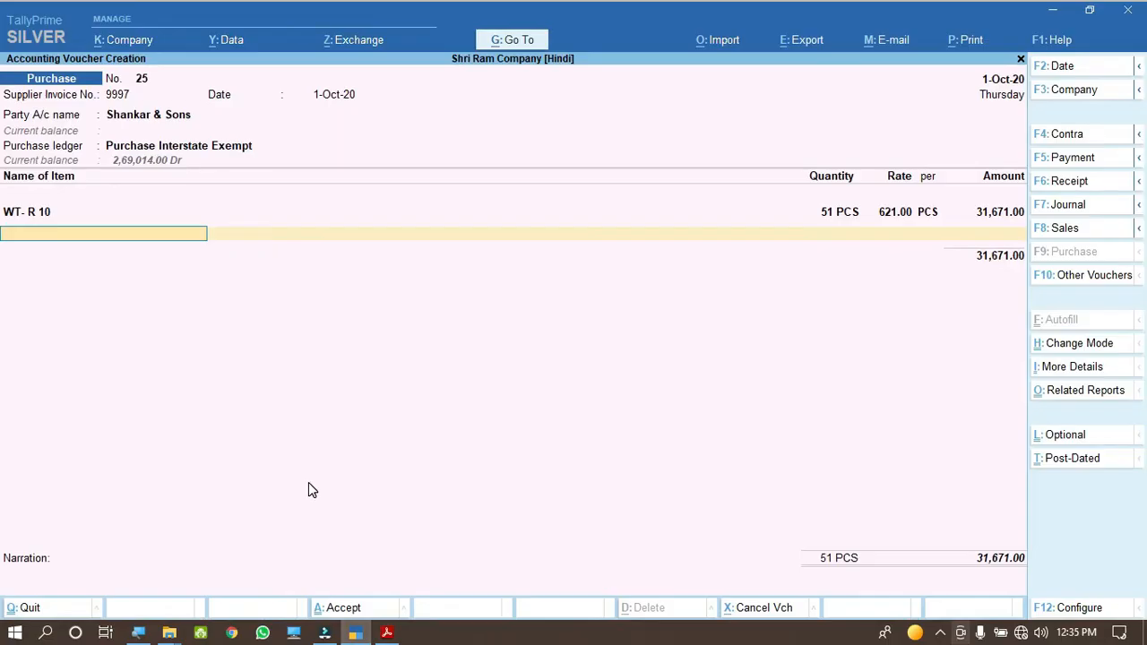
pyautogui.hotkey('ctrl', 'v')
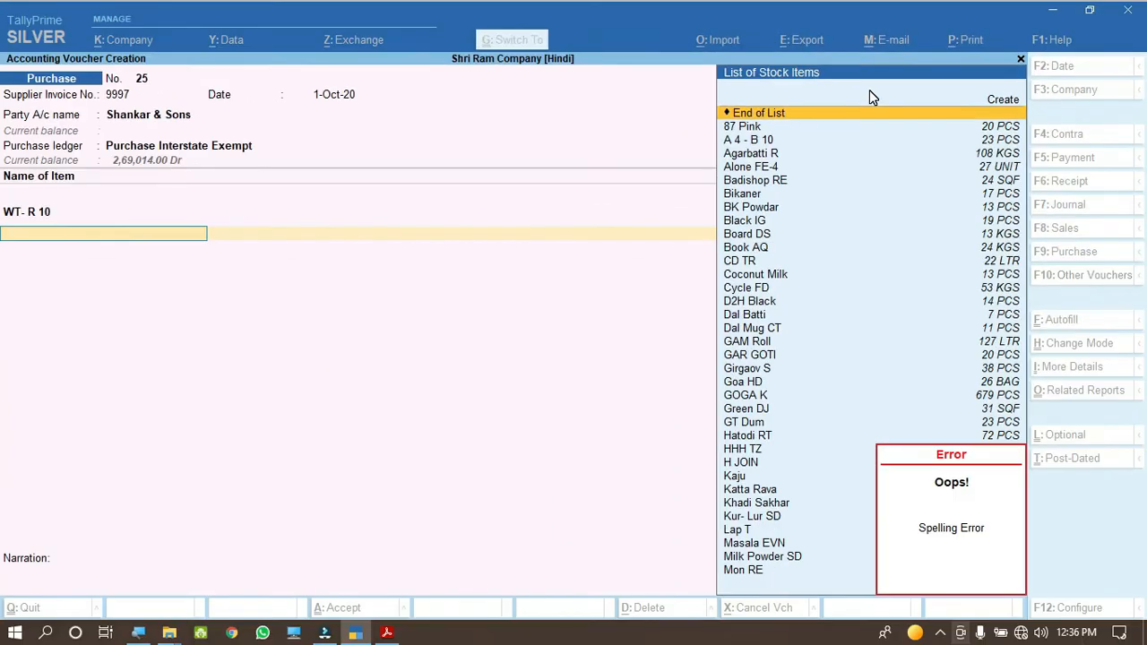
pyautogui.press('Up')
pyautogui.press('Return')
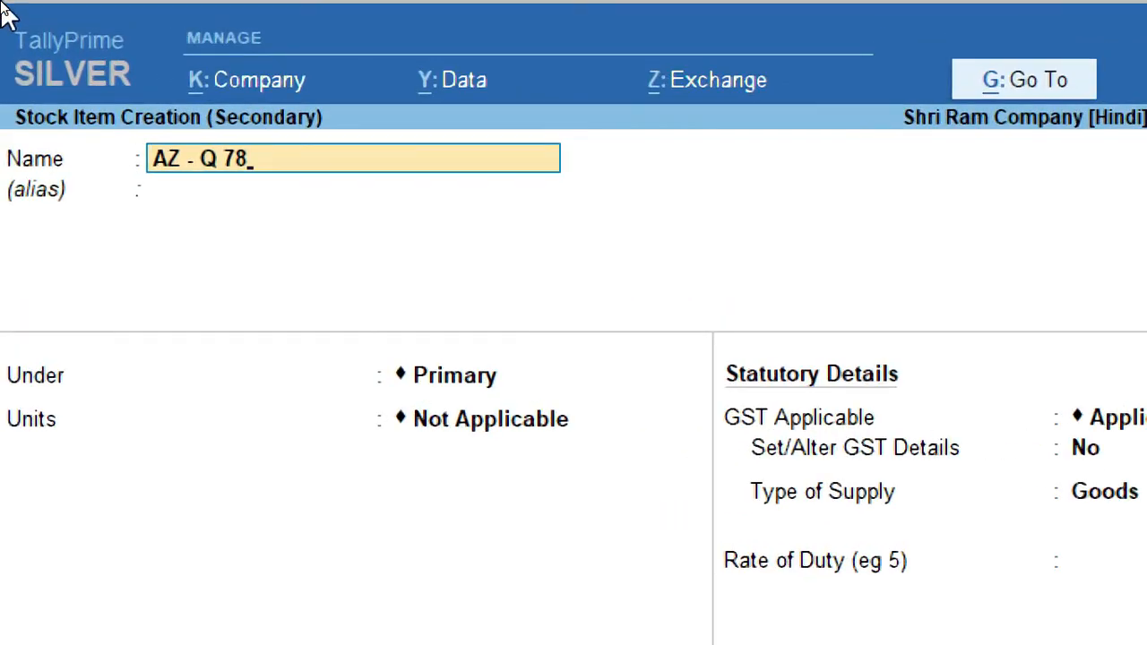
pyautogui.press('Return')
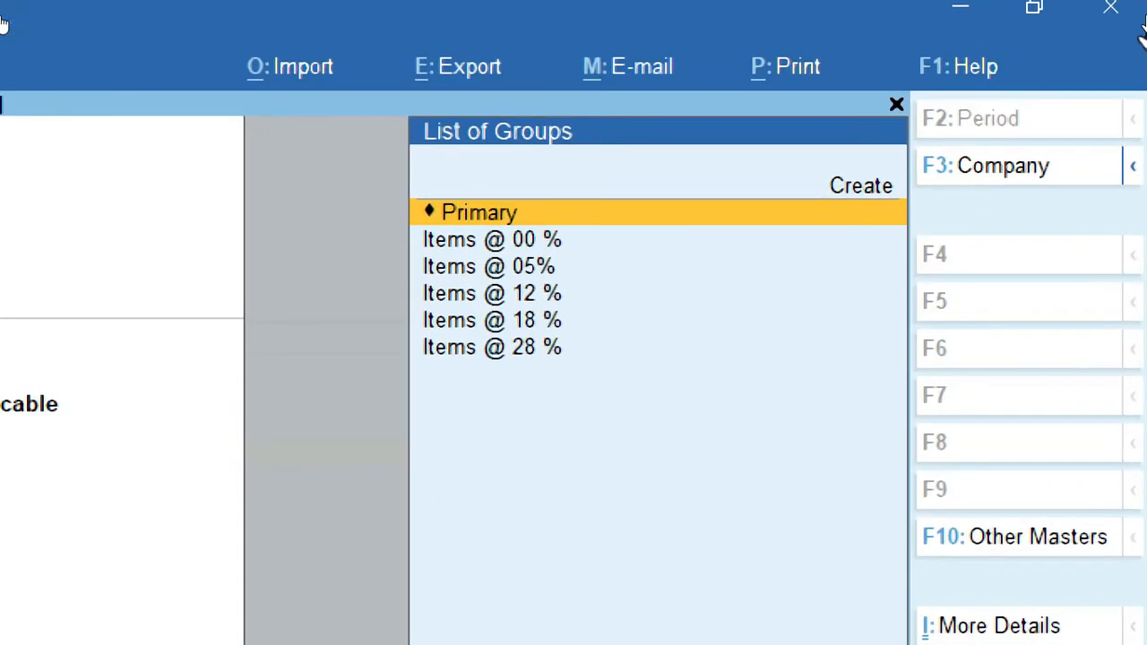
# Place the AZ - Q 78 item under the Items @ 00 % group and set its unit to BAG.
pyautogui.press('Up')
pyautogui.press('Down')
pyautogui.press('Down')
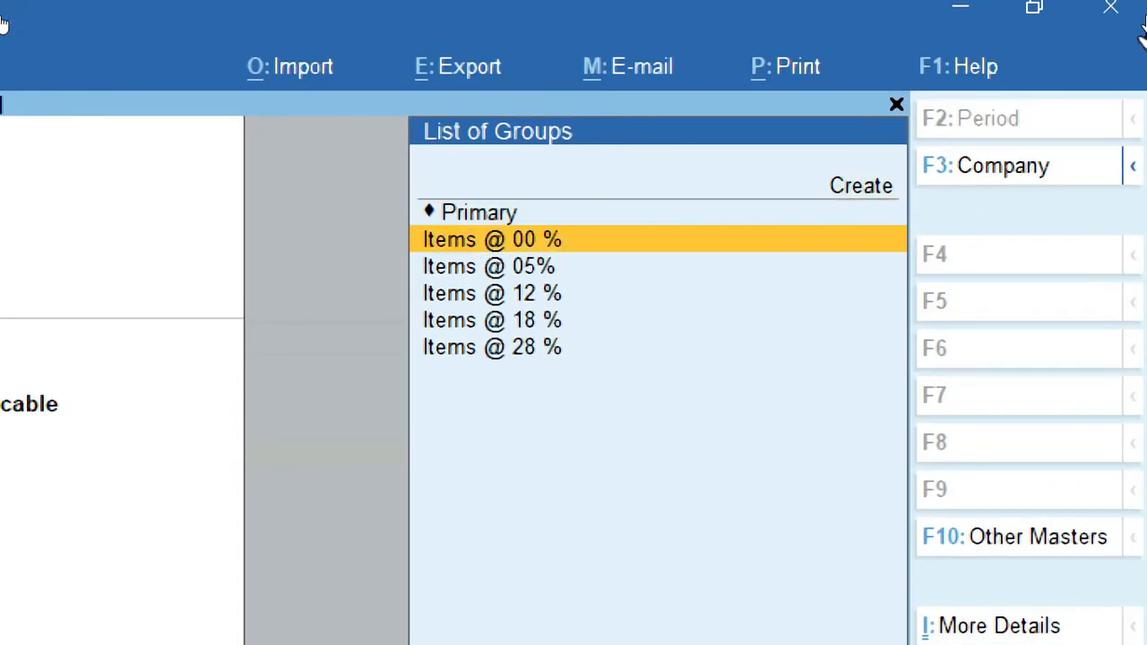
pyautogui.press('Return')
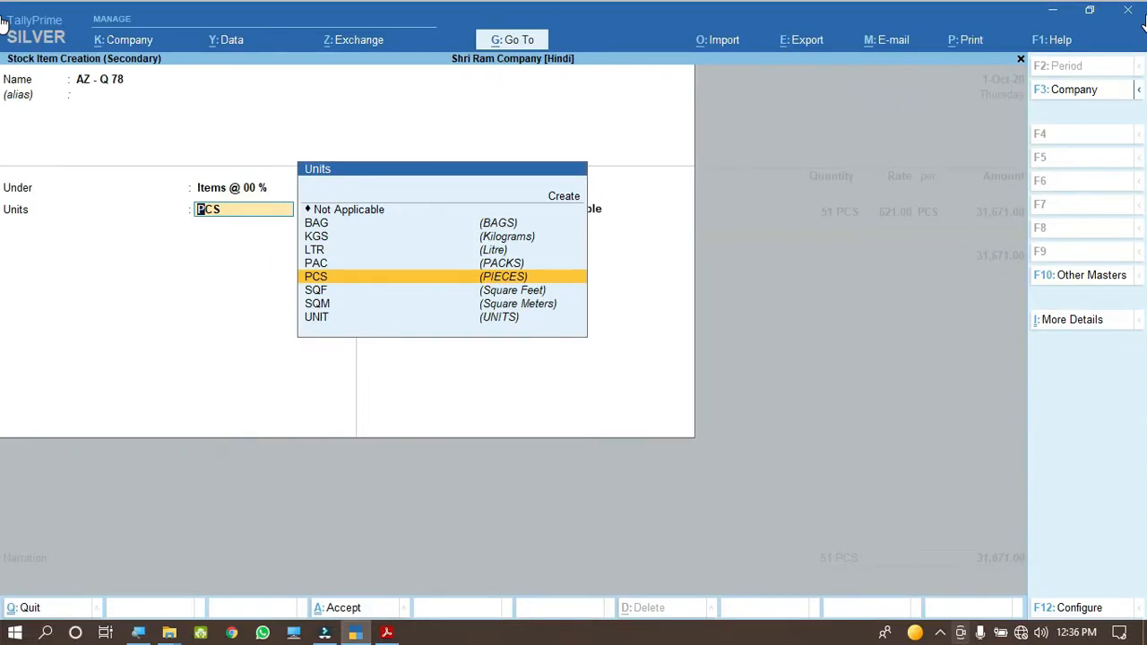
pyautogui.press('Up')
pyautogui.press('Up')
pyautogui.press('Up')
pyautogui.press('Up')
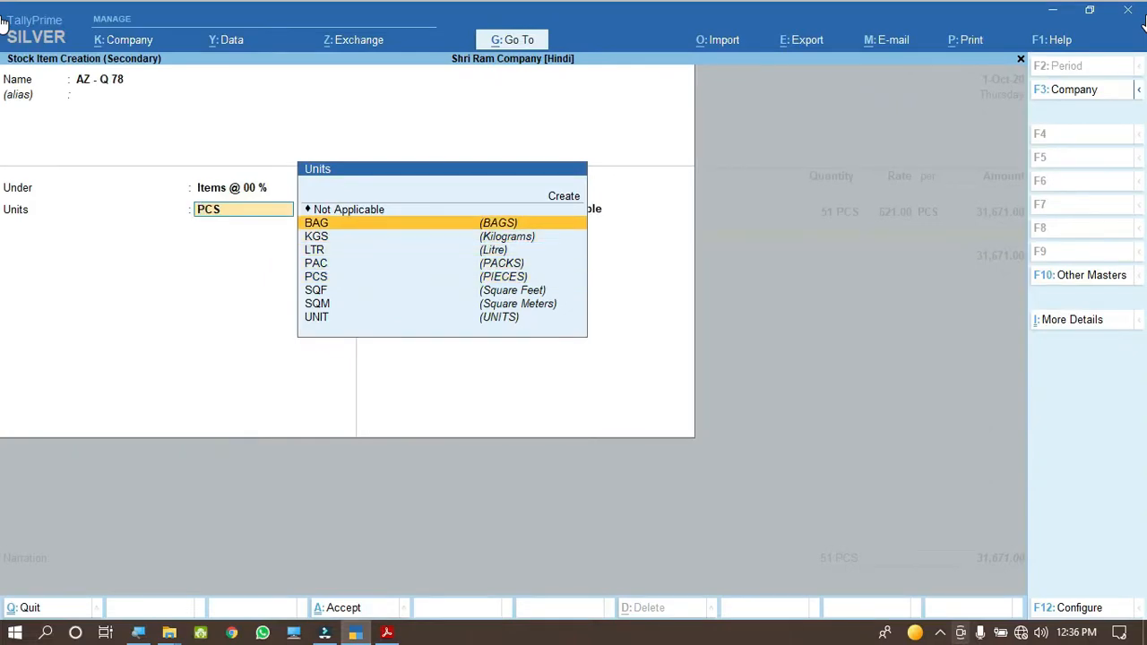
pyautogui.press('Return')
# Enable GST details for AZ - Q 78 and paste its HSN code 9995 from the PDF invoice.
pyautogui.click(356, 633)
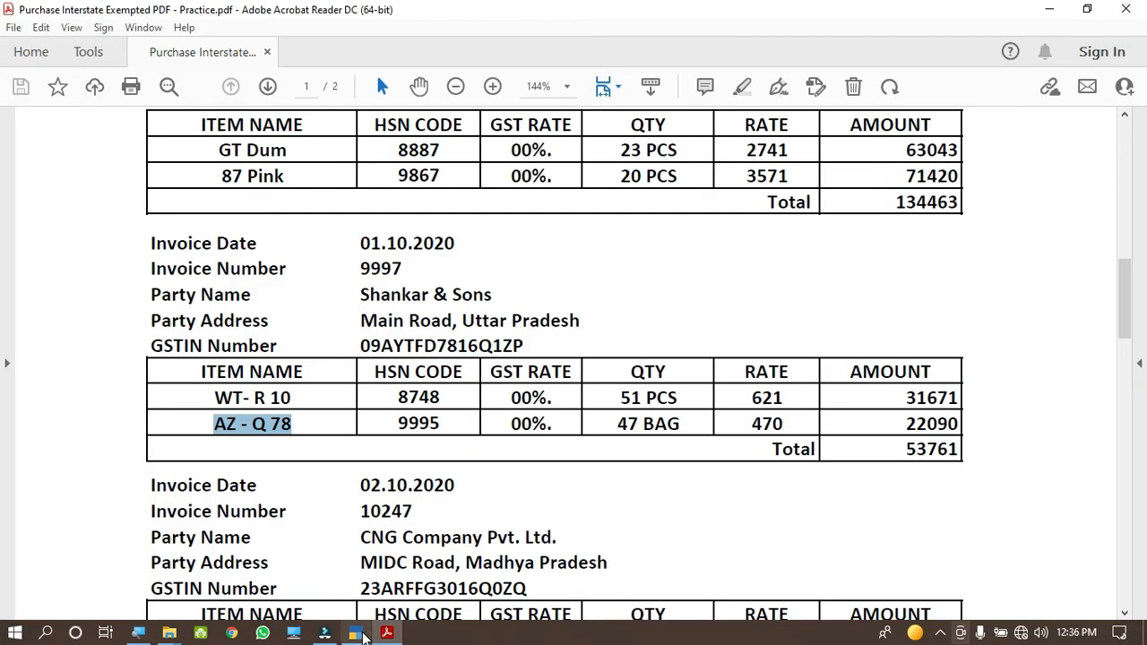
pyautogui.click(356, 633)
pyautogui.press('Return')
pyautogui.press('y')
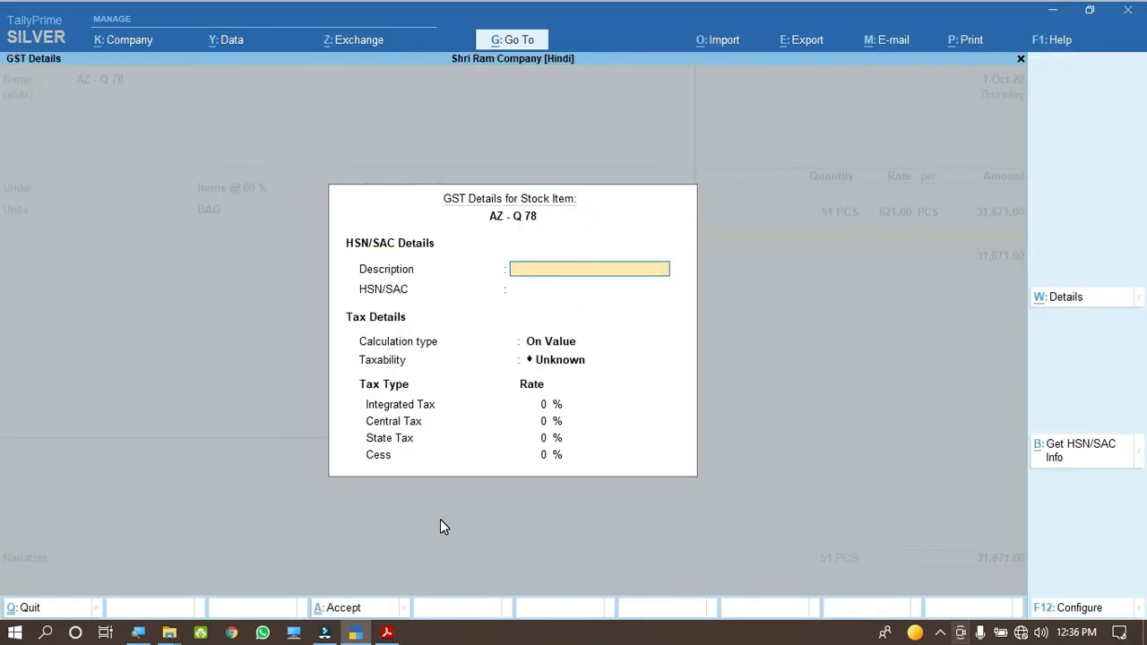
pyautogui.press('Return')
pyautogui.click(387, 632)
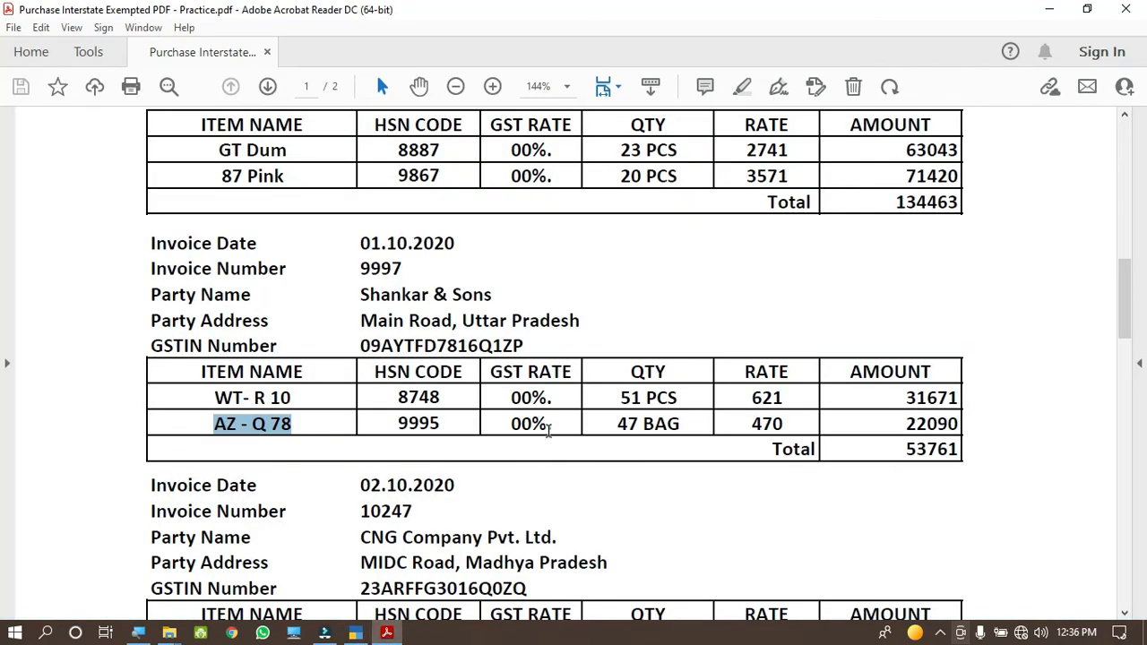
pyautogui.doubleClick(395, 428)
pyautogui.hotkey('ctrl', 'c')
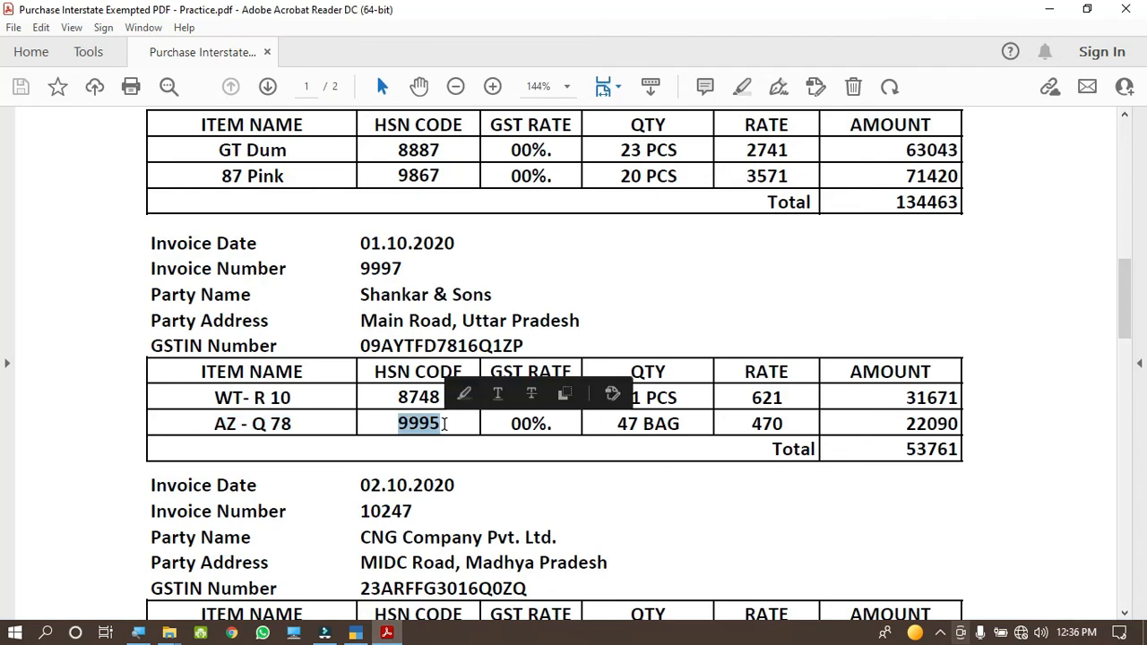
pyautogui.hotkey('alt', 'Tab')
pyautogui.hotkey('ctrl', 'v')
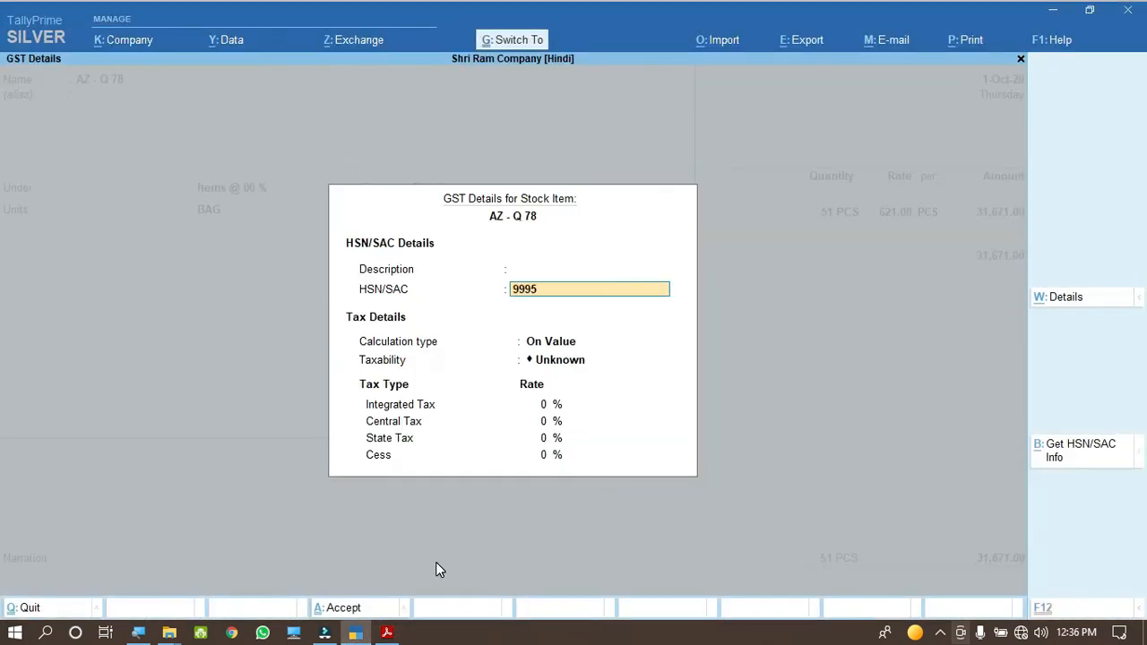
# Set the taxability of AZ - Q 78 to Exempt and save the stock item.
pyautogui.press('Return')
pyautogui.press('Return')
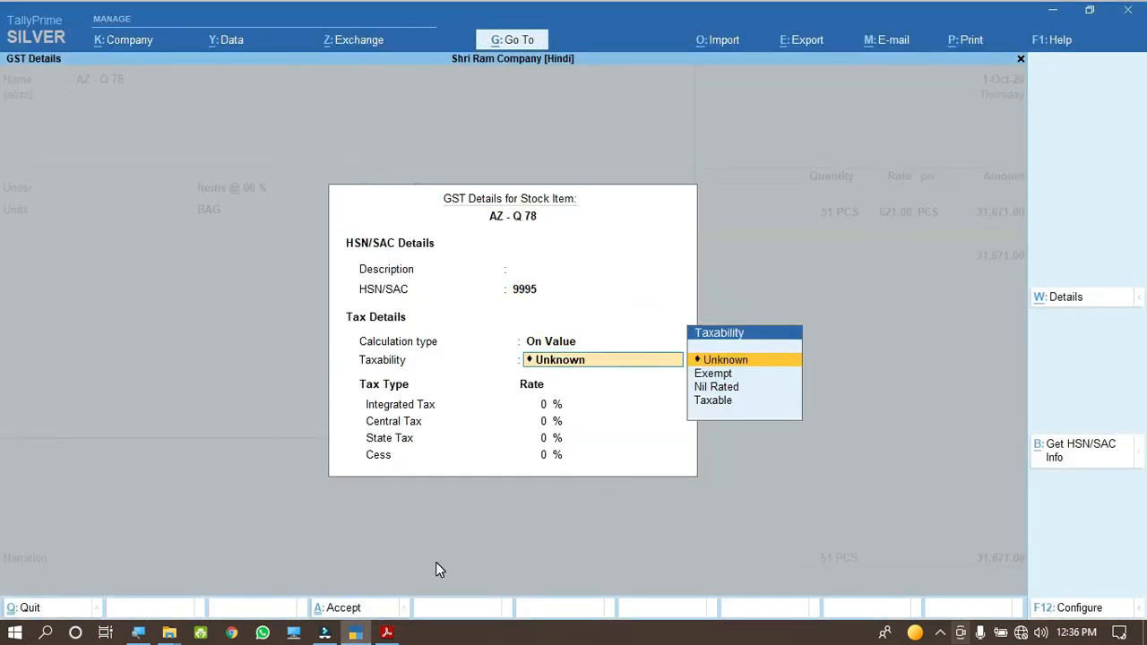
pyautogui.press('Down')
pyautogui.press('Return')
pyautogui.press('Return')
pyautogui.press('Return')
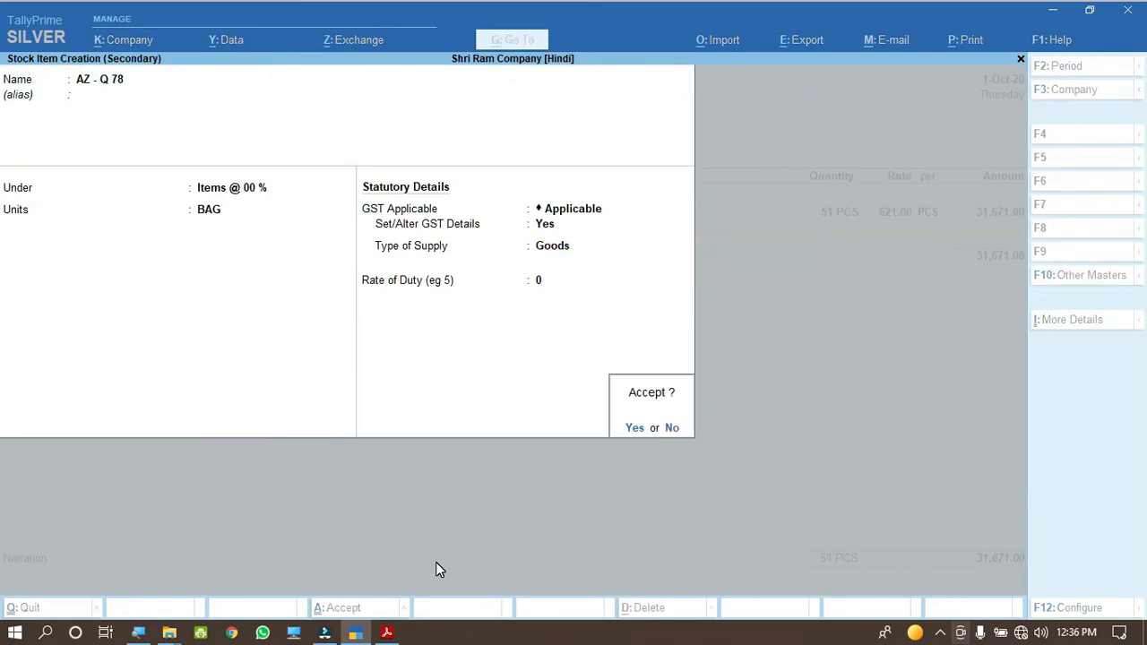
pyautogui.press('Return')
# Enter a quantity of 47 BAG at a rate of 470 for AZ - Q 78, and compare the voucher with the PDF invoice.
pyautogui.click(387, 633)
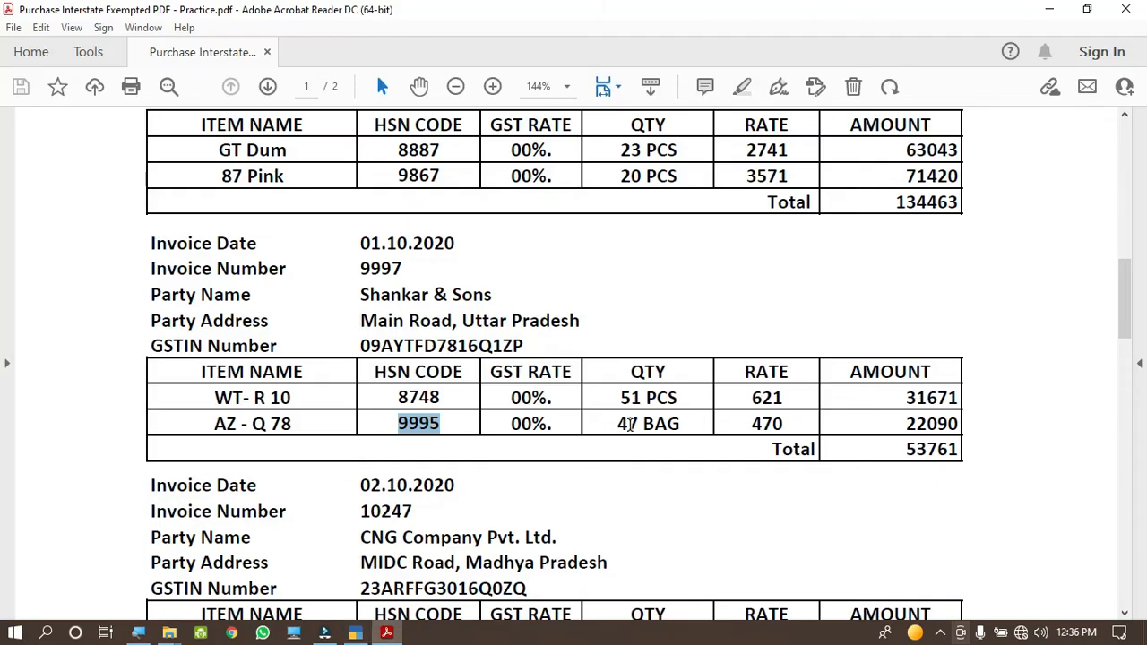
pyautogui.moveTo(747, 423); pyautogui.dragTo(790, 427)
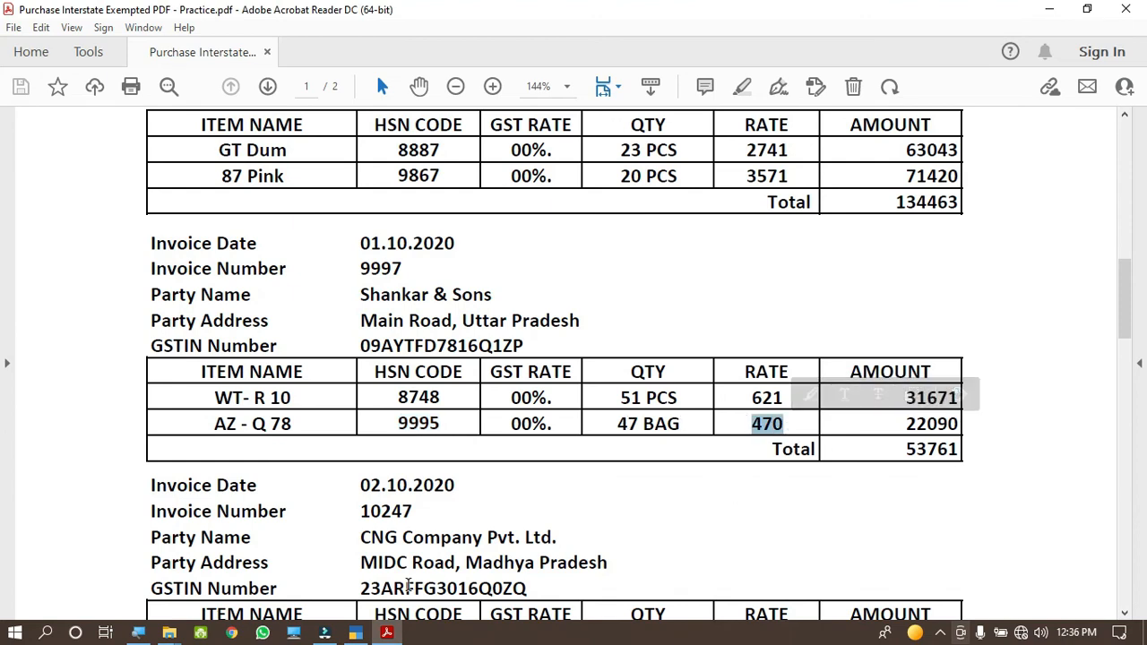
pyautogui.click(358, 633)
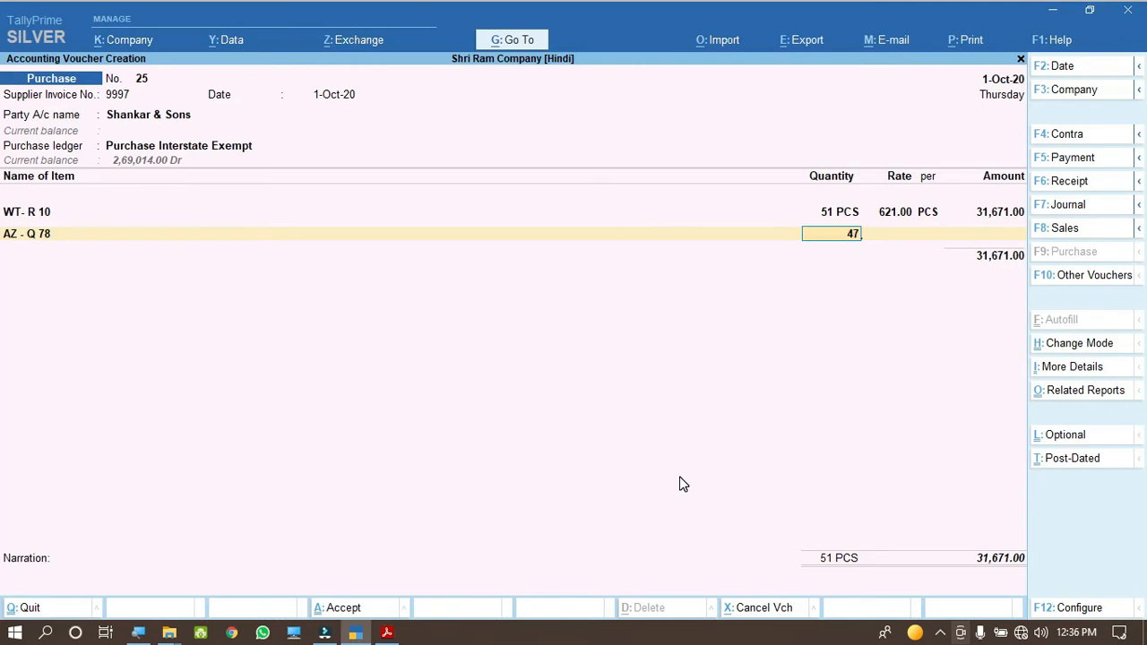
pyautogui.press('Return')
pyautogui.write('470')
pyautogui.press('Return')
pyautogui.press('Return')
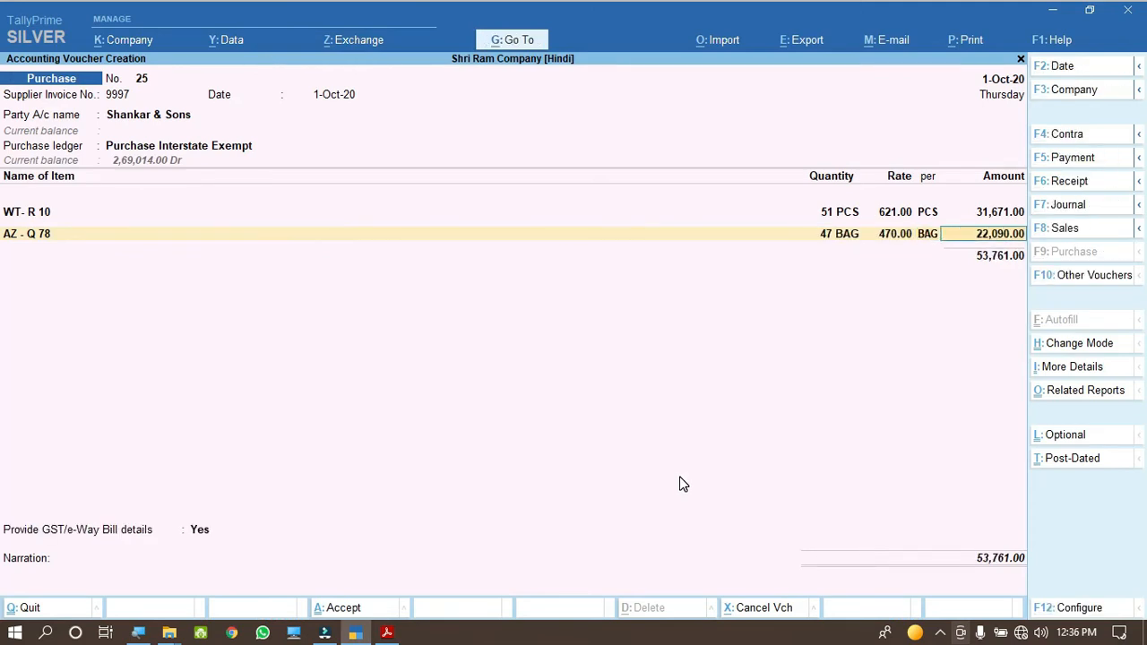
pyautogui.press('Return')
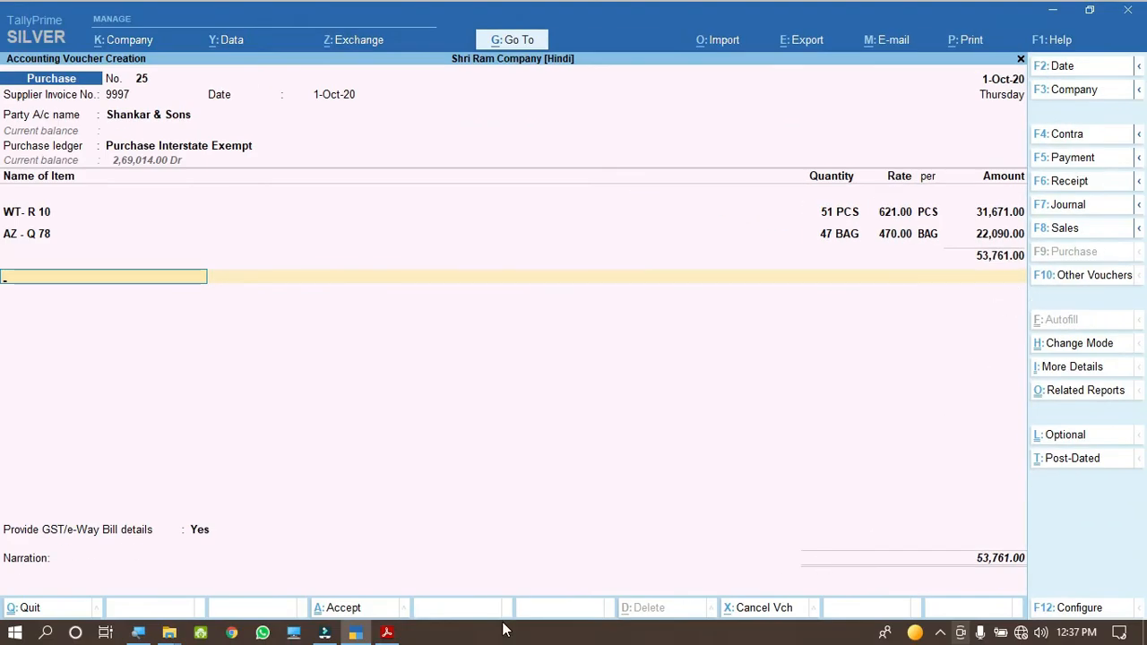
pyautogui.click(394, 632)
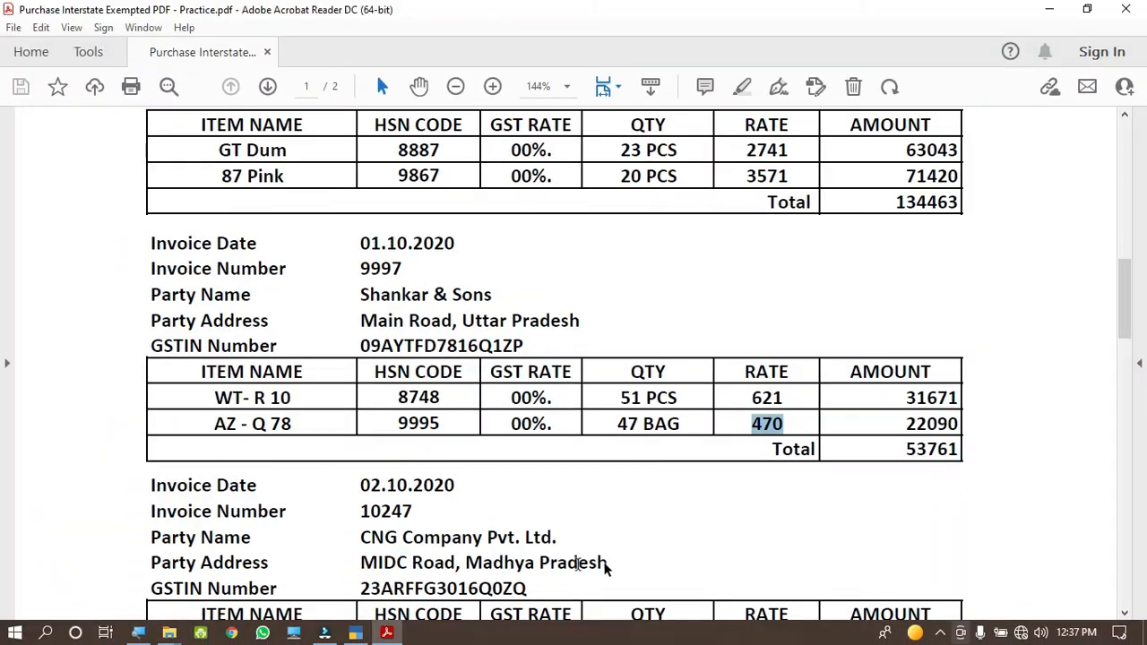
# Switch back to TallyPrime and save the Shankar & Sons purchase voucher.
pyautogui.hotkey('alt', 'Tab')
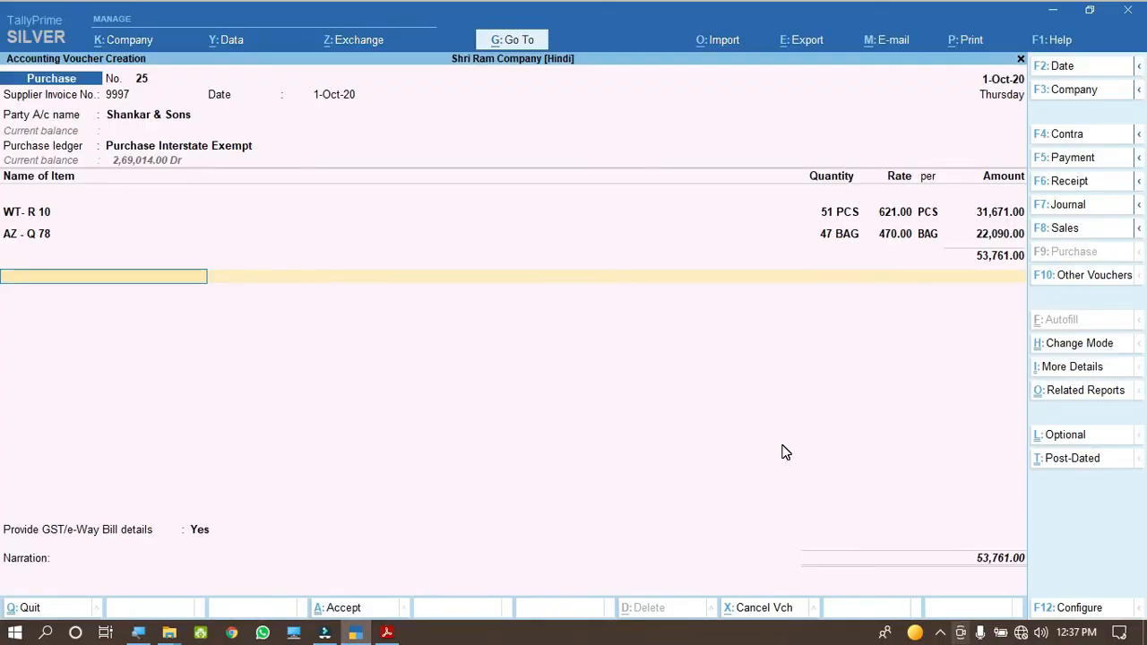
pyautogui.press('ctrl')
pyautogui.hotkey('ctrl', 'a')
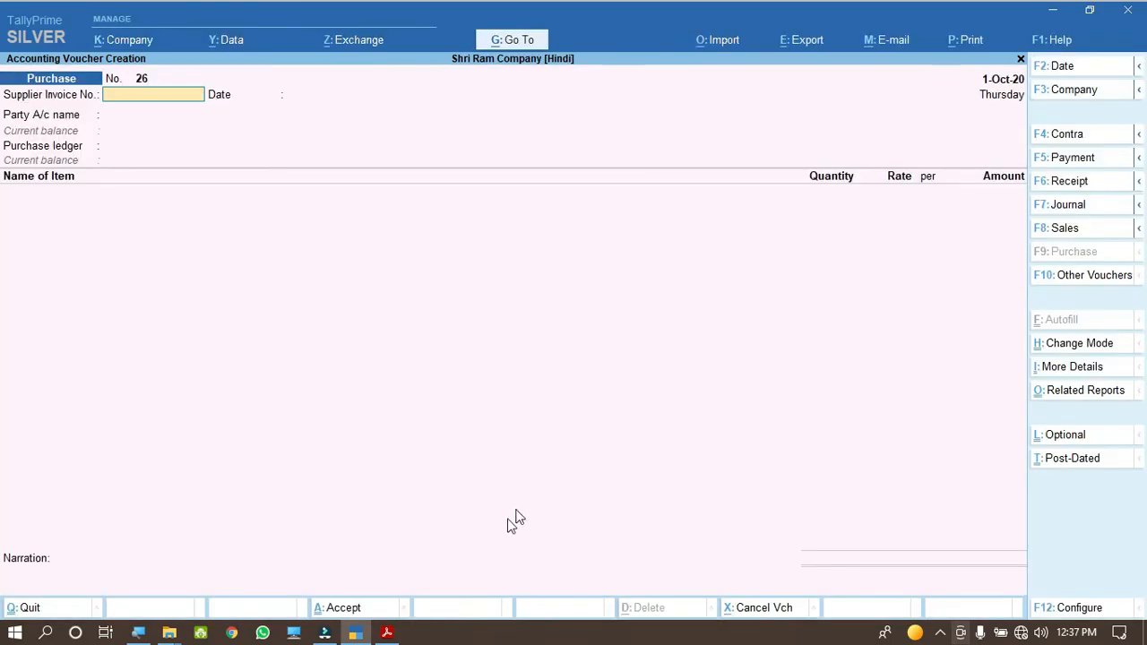
# Date the new purchase voucher 2-Oct-20 and enter supplier invoice number 10247 from the PDF invoice.
pyautogui.hotkey('alt', 'Tab')
pyautogui.scroll(-4, 558, 442)
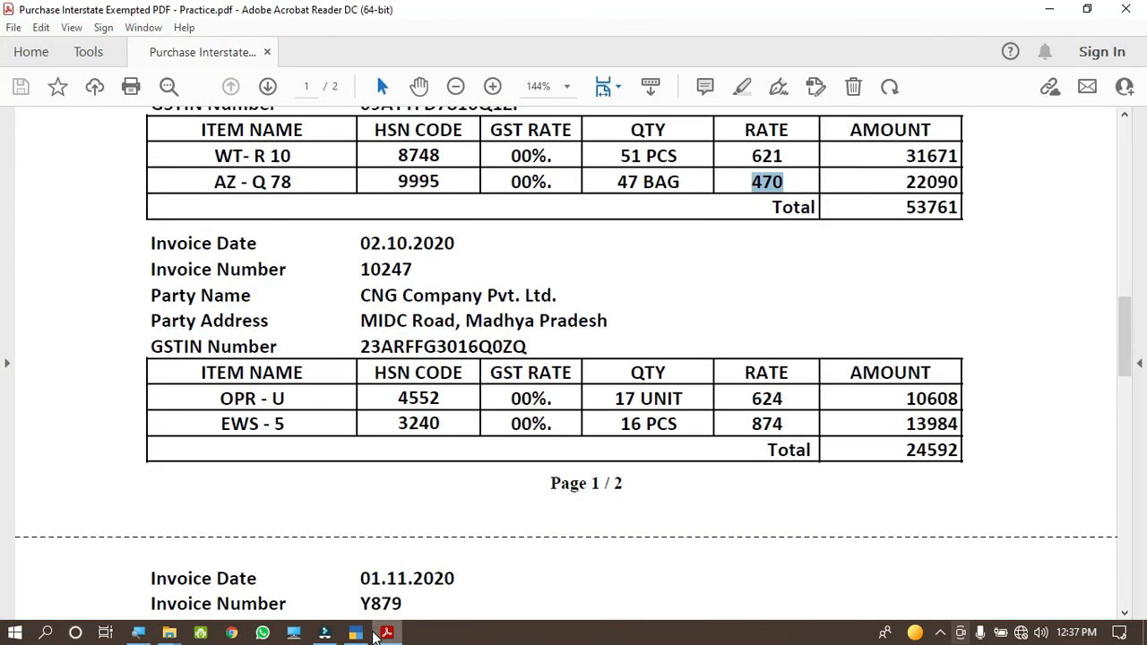
pyautogui.moveTo(355, 269); pyautogui.dragTo(409, 269)
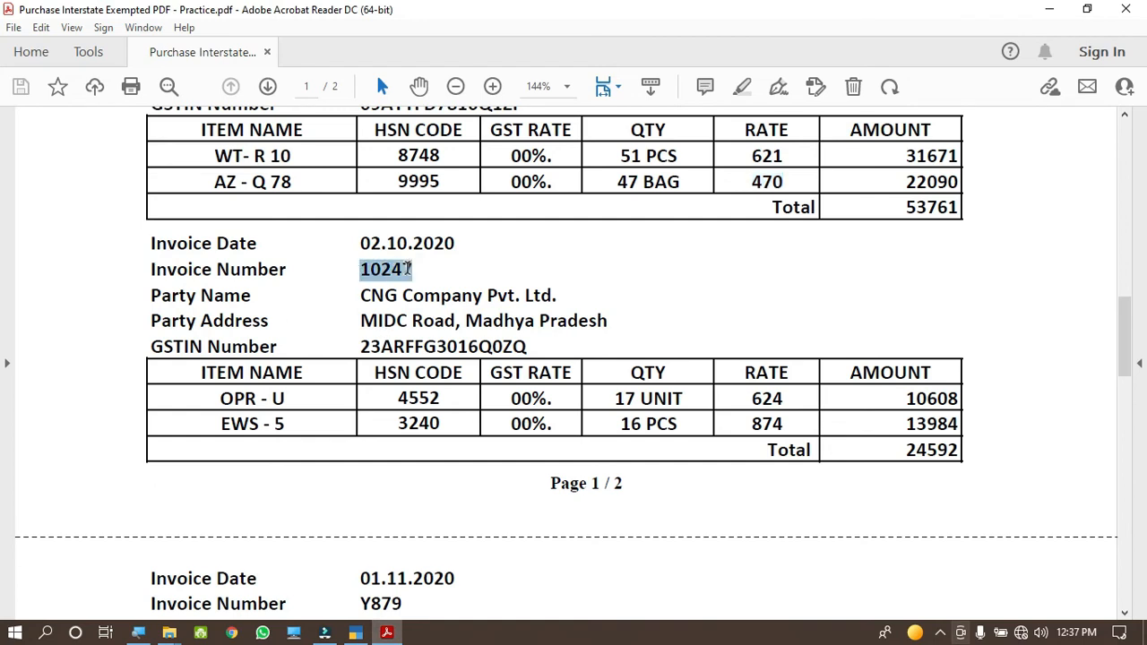
pyautogui.click(356, 632)
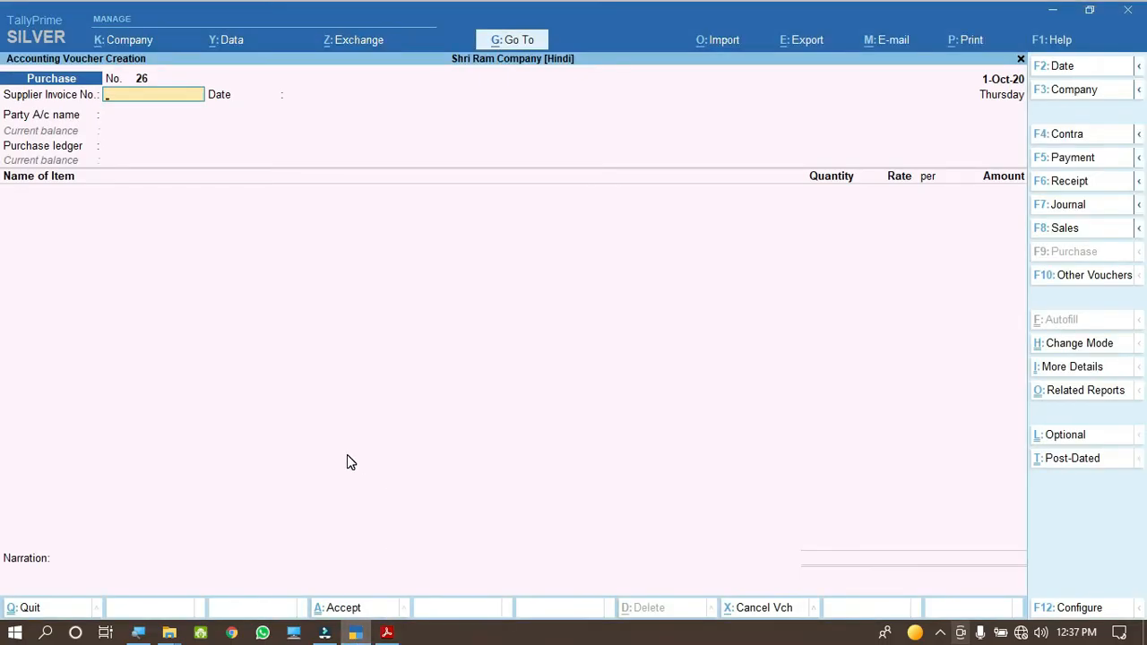
pyautogui.press('F2')
pyautogui.write('2.10')
pyautogui.press('Return')
pyautogui.hotkey('ctrl', 'alt', 'v')
pyautogui.press('Return')
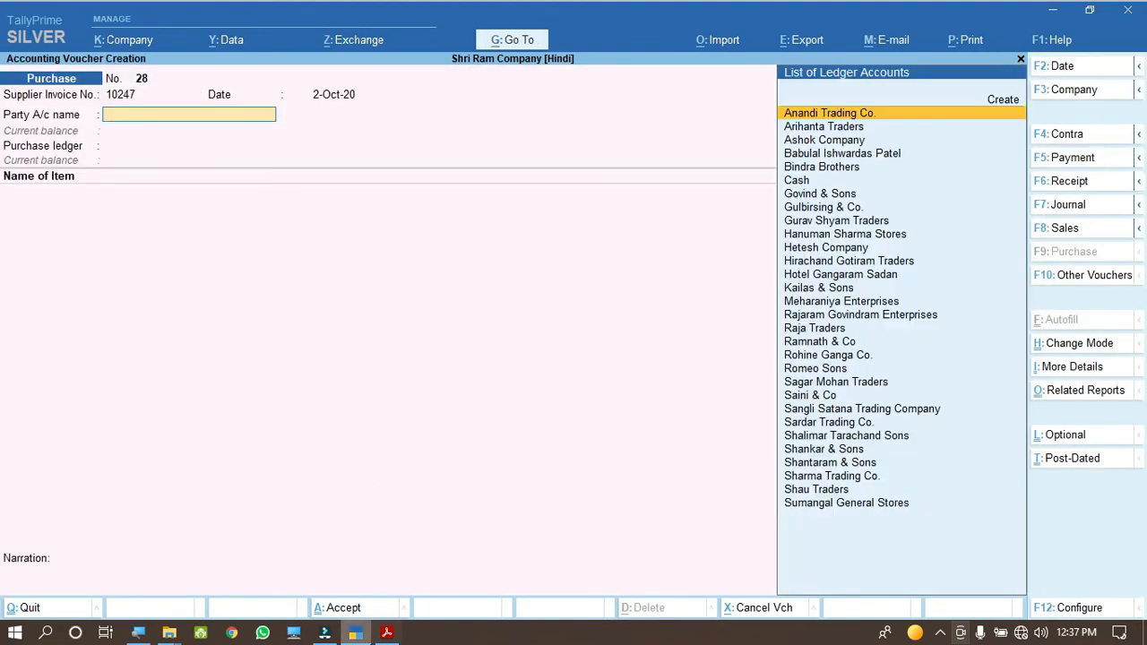
# Copy the party name from the PDF invoice and create a new ledger named CNG Company Pvt. Ltd.
pyautogui.click(387, 633)
pyautogui.moveTo(359, 295); pyautogui.dragTo(548, 298)
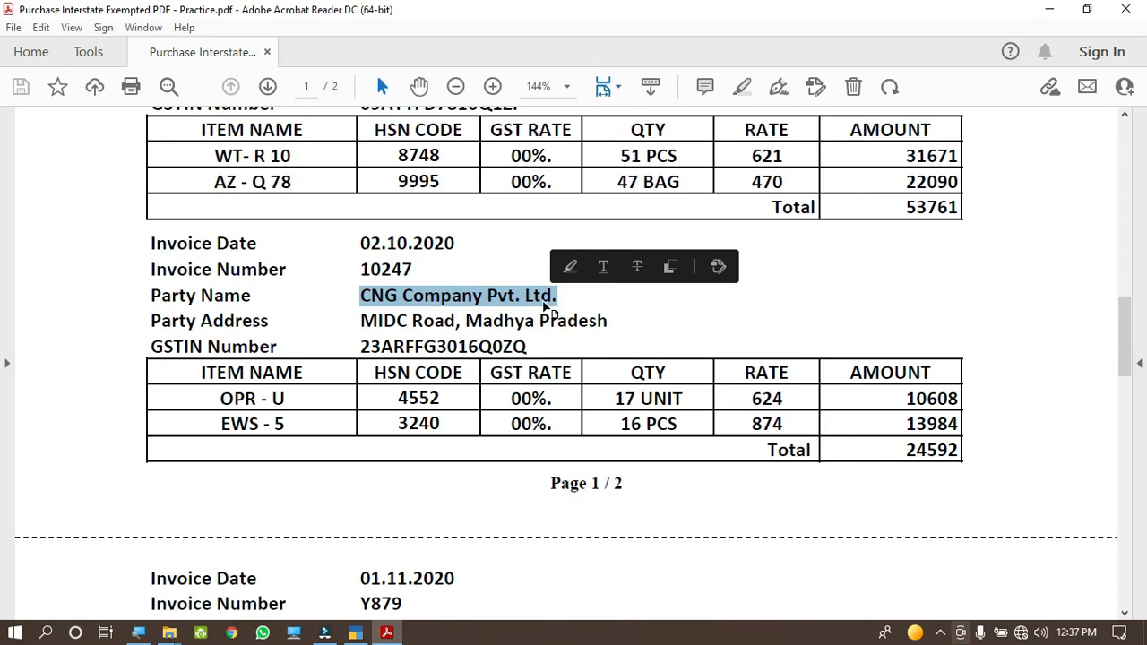
pyautogui.click(356, 633)
pyautogui.hotkey('ctrl', 'alt', 'v')
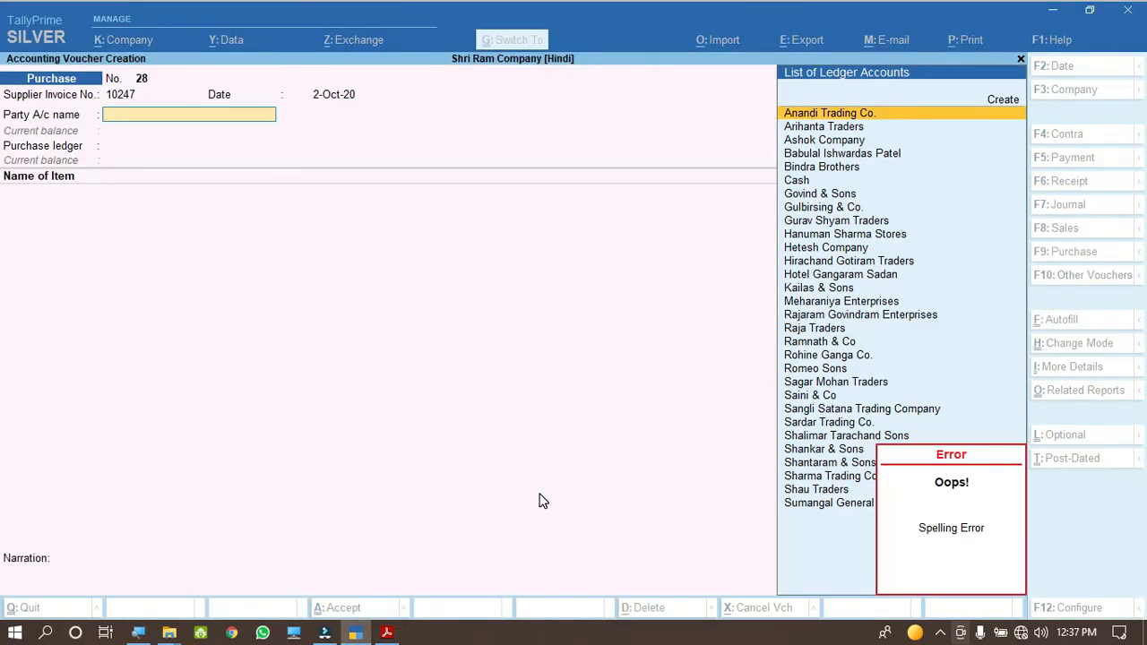
pyautogui.hotkey('alt', 'c')
pyautogui.hotkey('ctrl', 'alt', 'v')
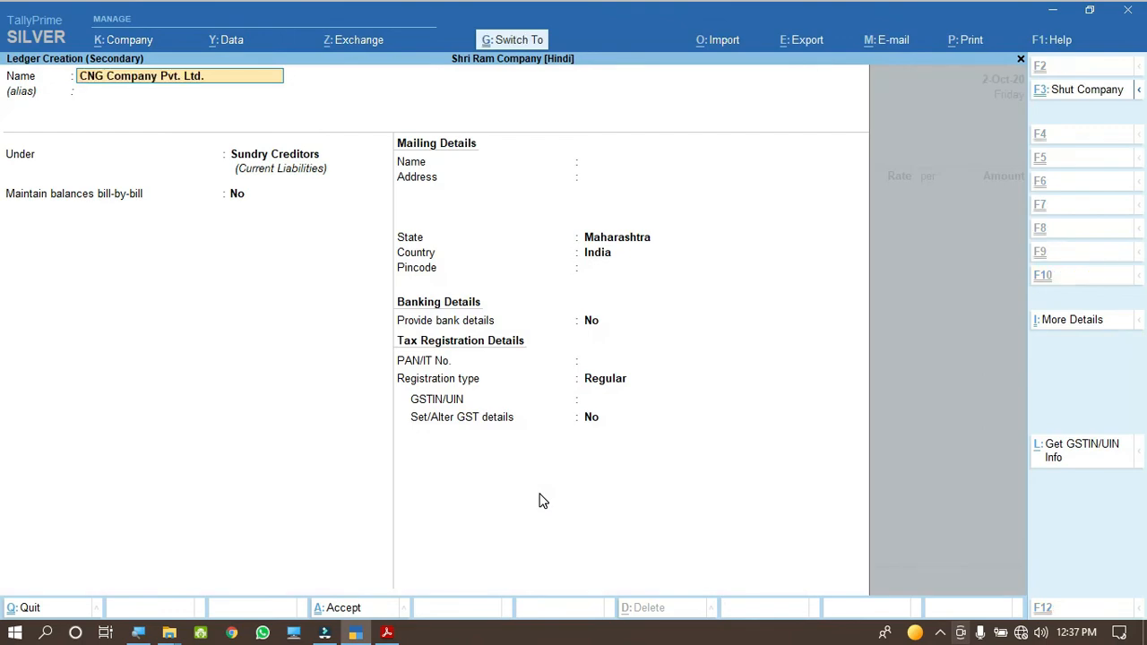
# Keep the CNG Company Pvt. Ltd. ledger under Sundry Creditors and paste its mailing address from the PDF invoice.
pyautogui.press('Return')
pyautogui.press('Return')
pyautogui.press('Return')
pyautogui.press('Return')
pyautogui.press('Return')
pyautogui.press('Return')
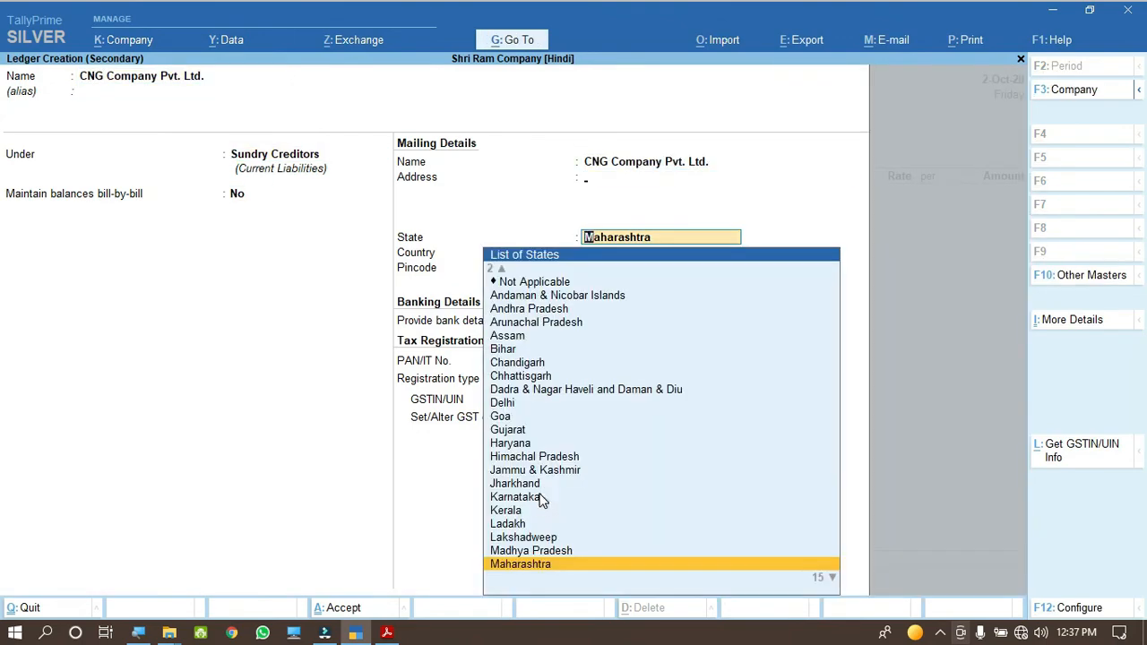
pyautogui.press('Return')
pyautogui.click(386, 632)
pyautogui.moveTo(359, 320); pyautogui.dragTo(606, 322)
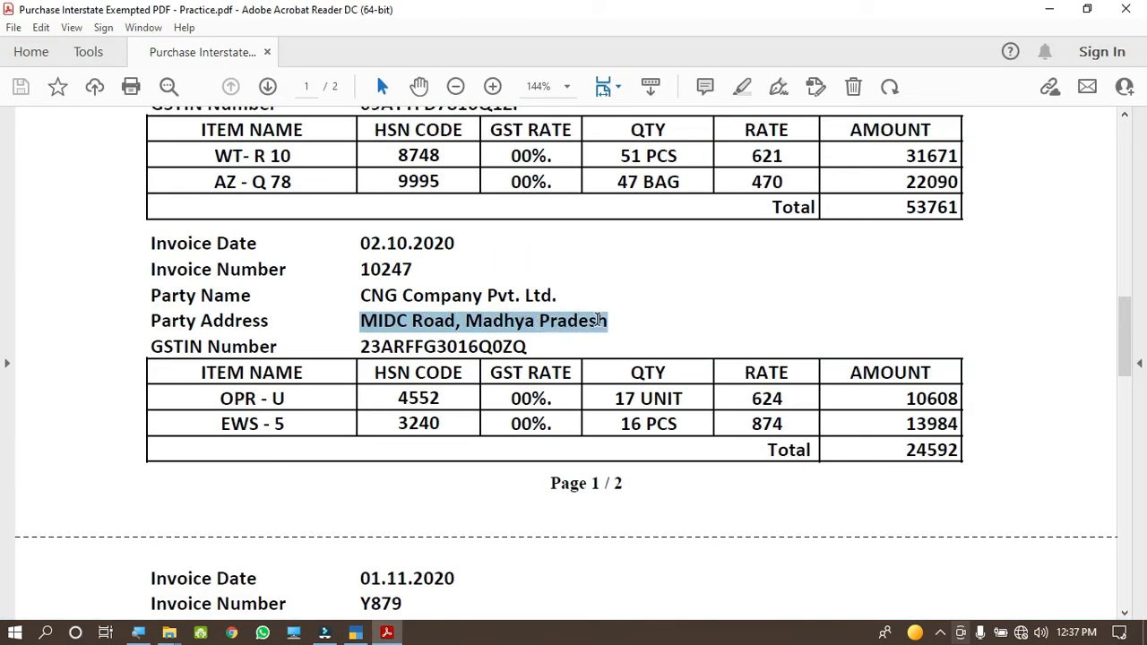
pyautogui.hotkey('ctrl', 'c')
pyautogui.hotkey('alt', 'Tab')
pyautogui.hotkey('ctrl', 'alt', 'v')
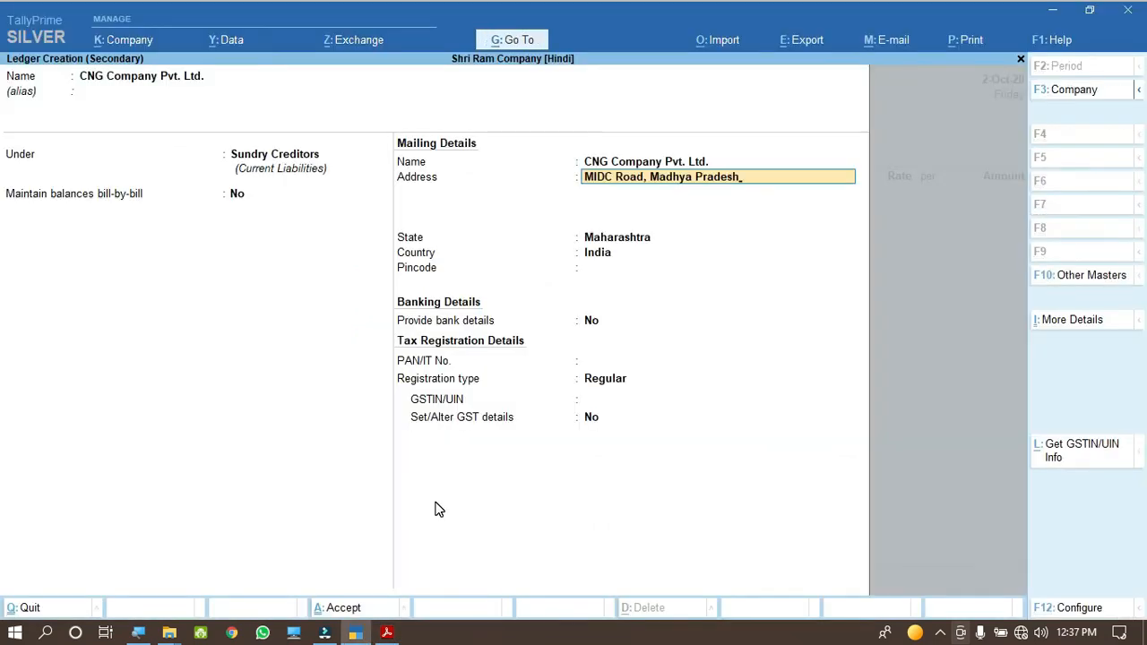
# Set the ledger's state to Madhya Pradesh, keeping India as country and Regular as registration type.
pyautogui.press('Return')
pyautogui.press('Return')
pyautogui.write('Ma')
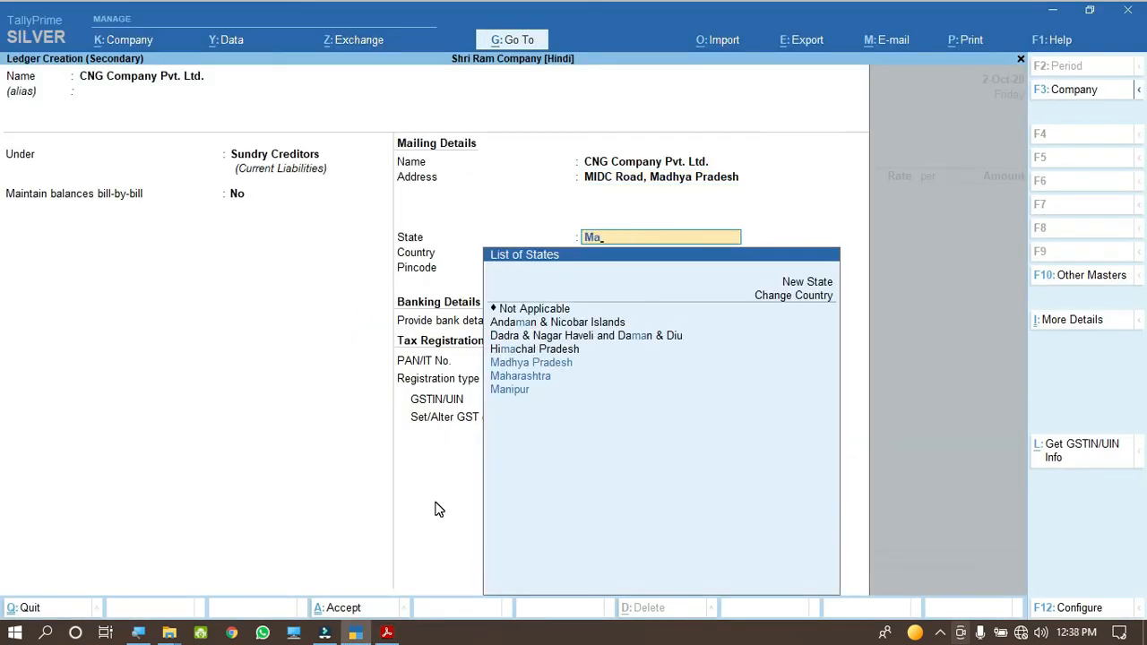
pyautogui.press('Return')
pyautogui.press('Return')
pyautogui.press('Return')
pyautogui.press('Return')
pyautogui.press('Return')
# Paste the party's GSTIN from the PDF invoice and save the CNG Company Pvt. Ltd. ledger.
pyautogui.hotkey('alt', 'Tab')
pyautogui.moveTo(360, 346); pyautogui.dragTo(530, 347)
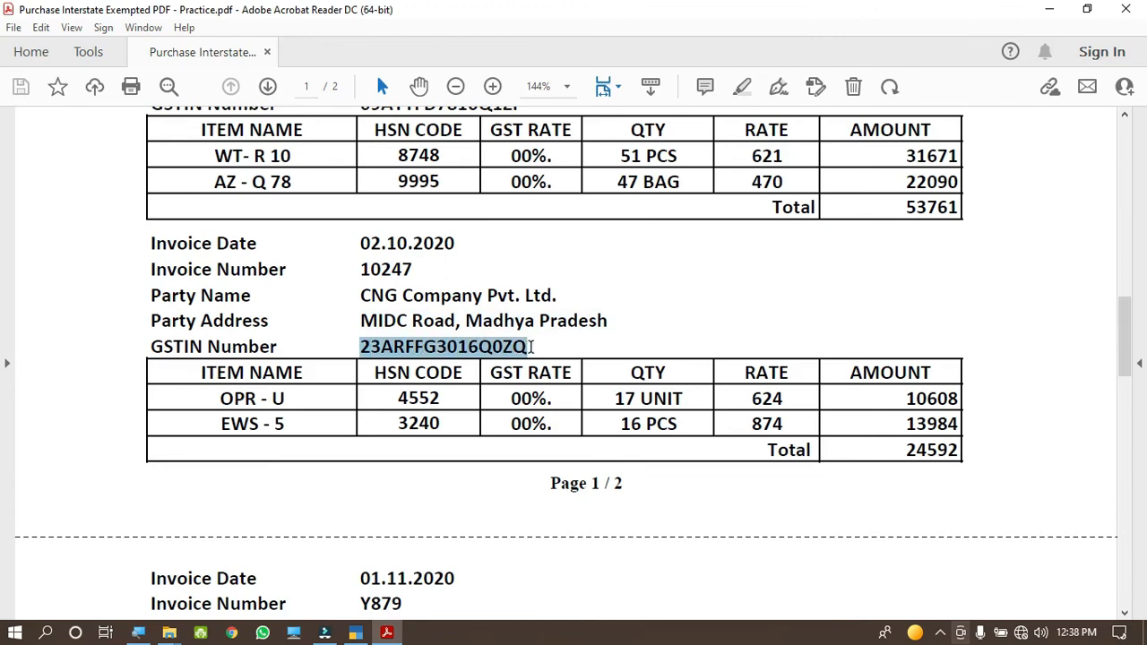
pyautogui.click(363, 634)
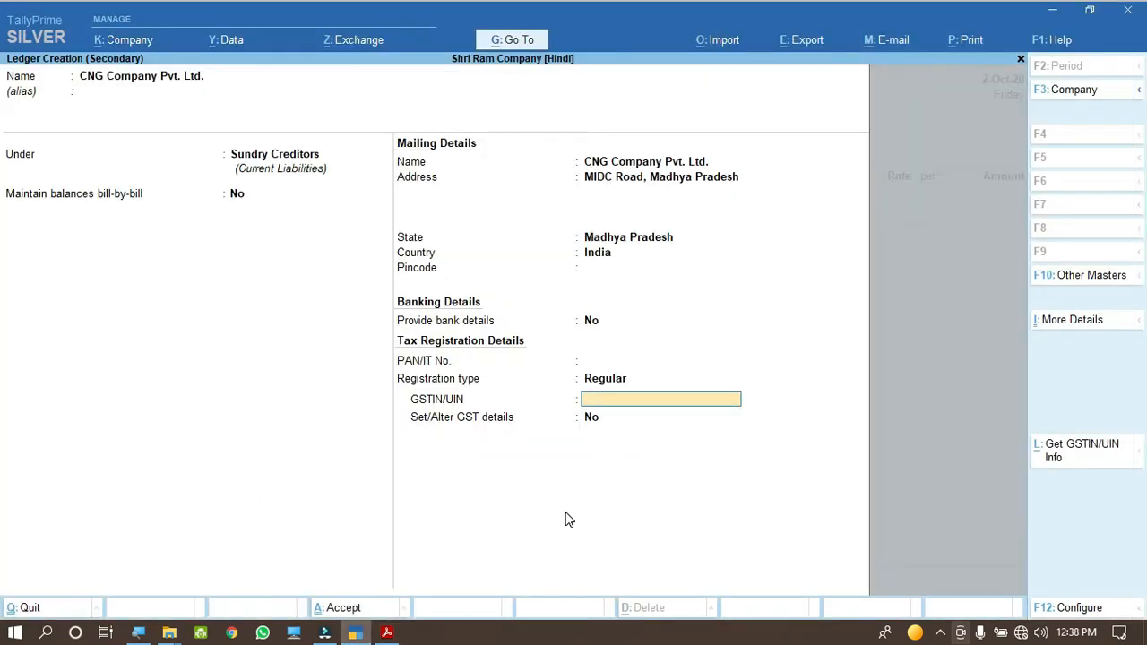
pyautogui.hotkey('ctrl', 'alt', 'v')
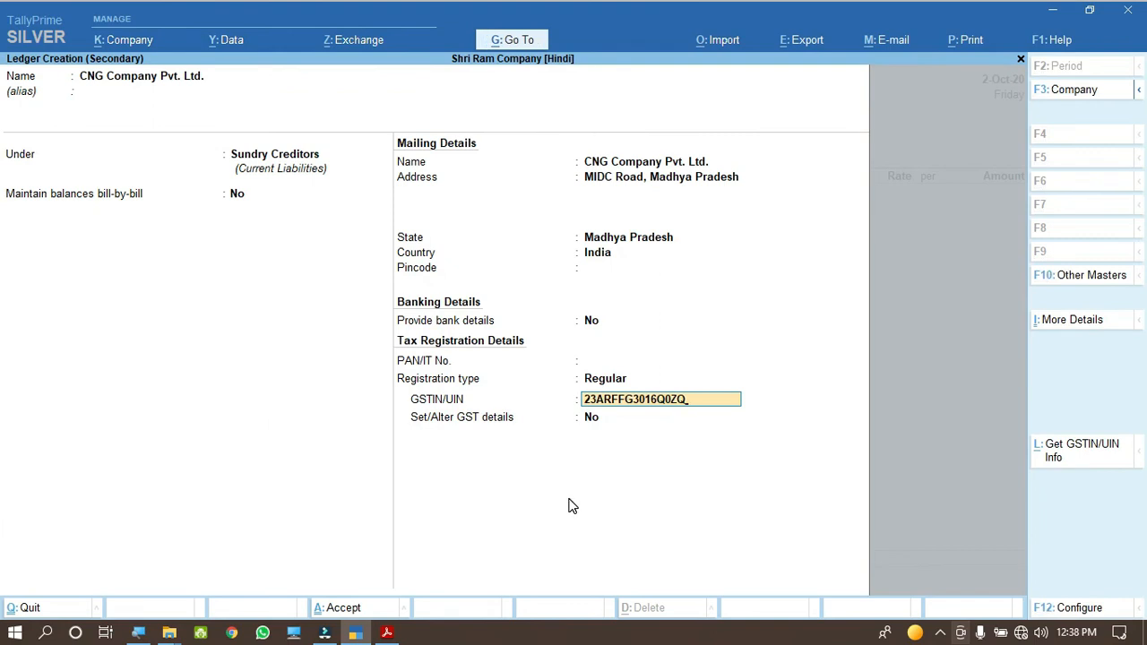
pyautogui.press('Return')
pyautogui.press('Return')
pyautogui.press('Return')
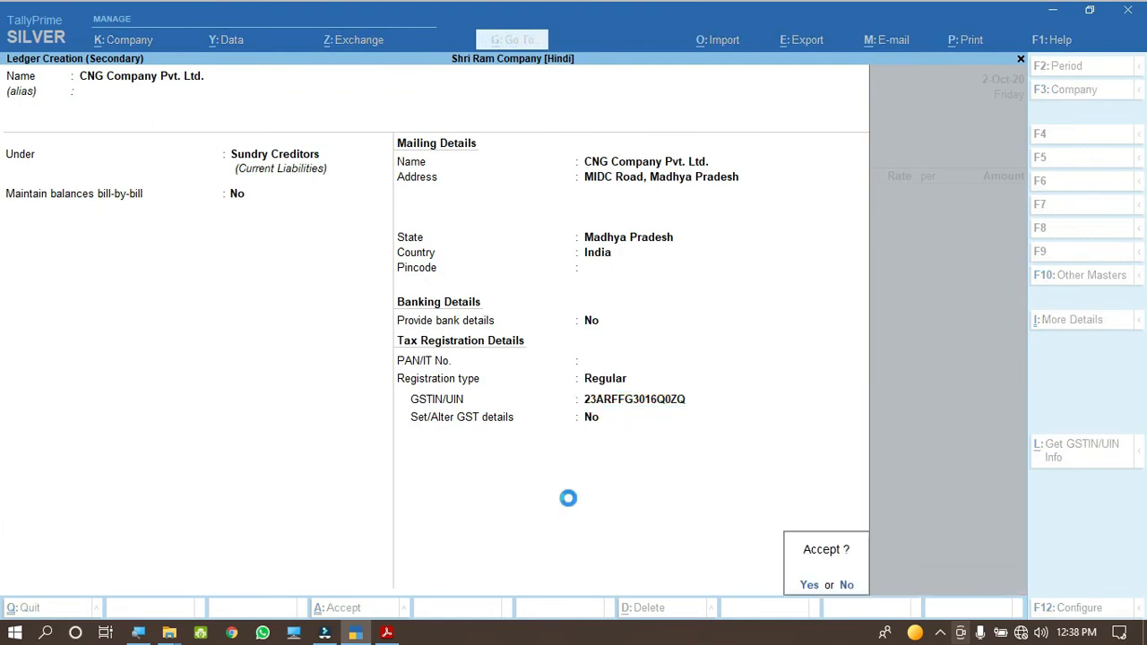
pyautogui.press('Return')
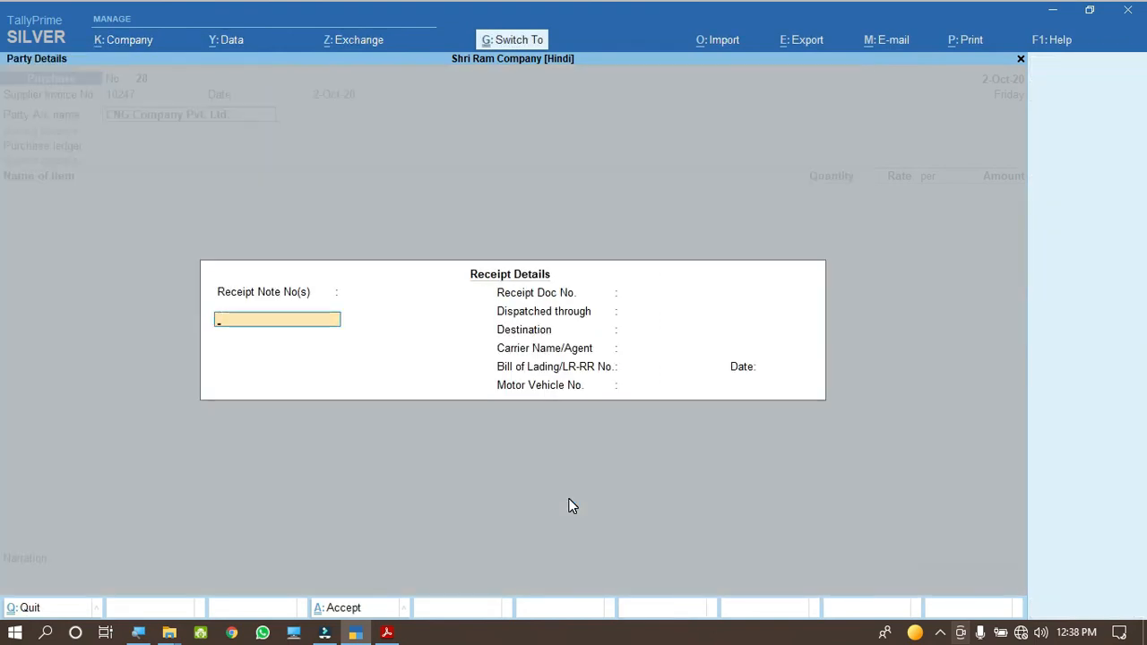
# Accept the receipt and party details, and choose Purchase Interstate Exempt as the purchase ledger.
pyautogui.hotkey('ctrl', 'a')
pyautogui.hotkey('ctrl', 'a')
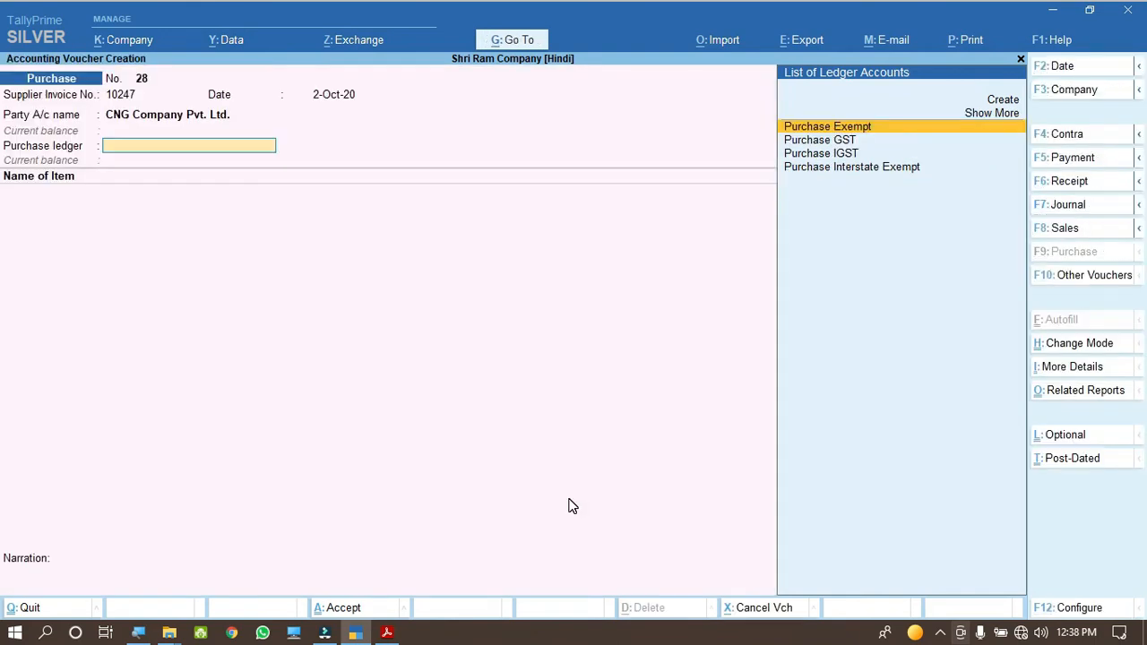
pyautogui.press('Down')
pyautogui.press('Down')
pyautogui.press('Down')
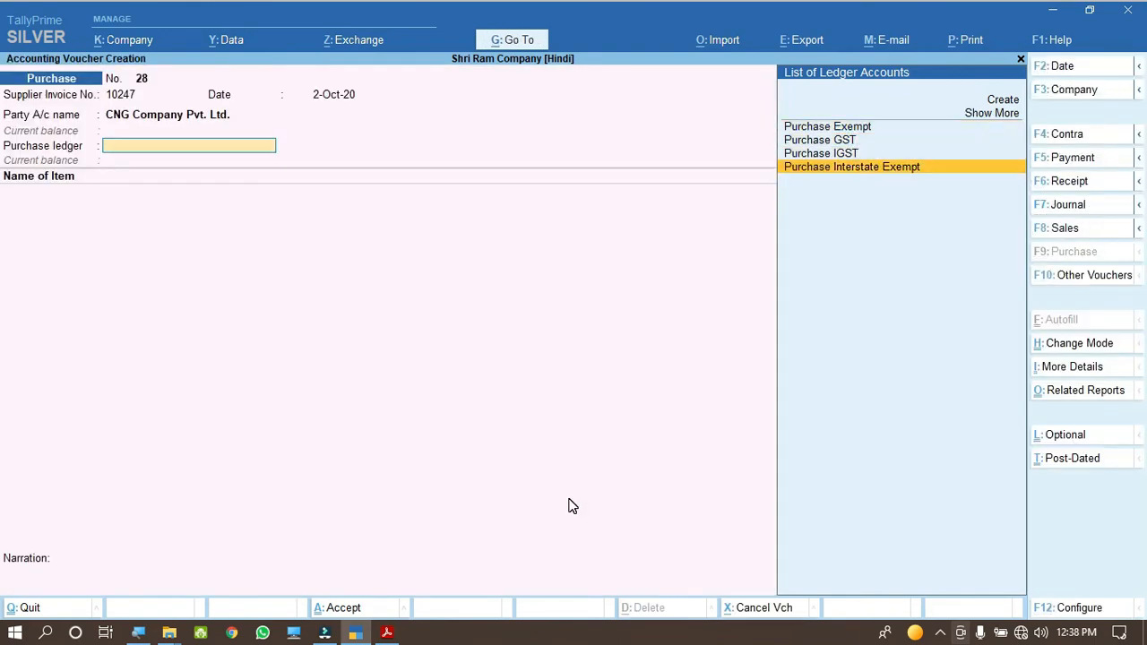
pyautogui.press('Return')
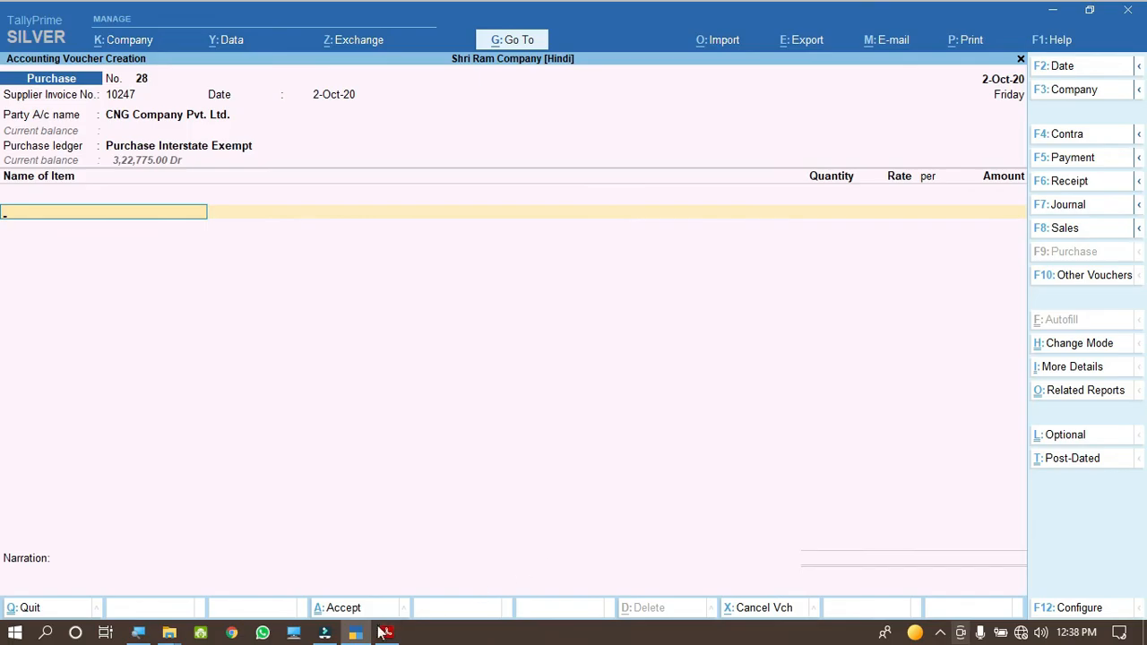
# Copy the first item name from the PDF invoice and create a new stock item named OPR - U.
pyautogui.hotkey('alt', 'Tab')
pyautogui.moveTo(214, 397); pyautogui.dragTo(283, 398)
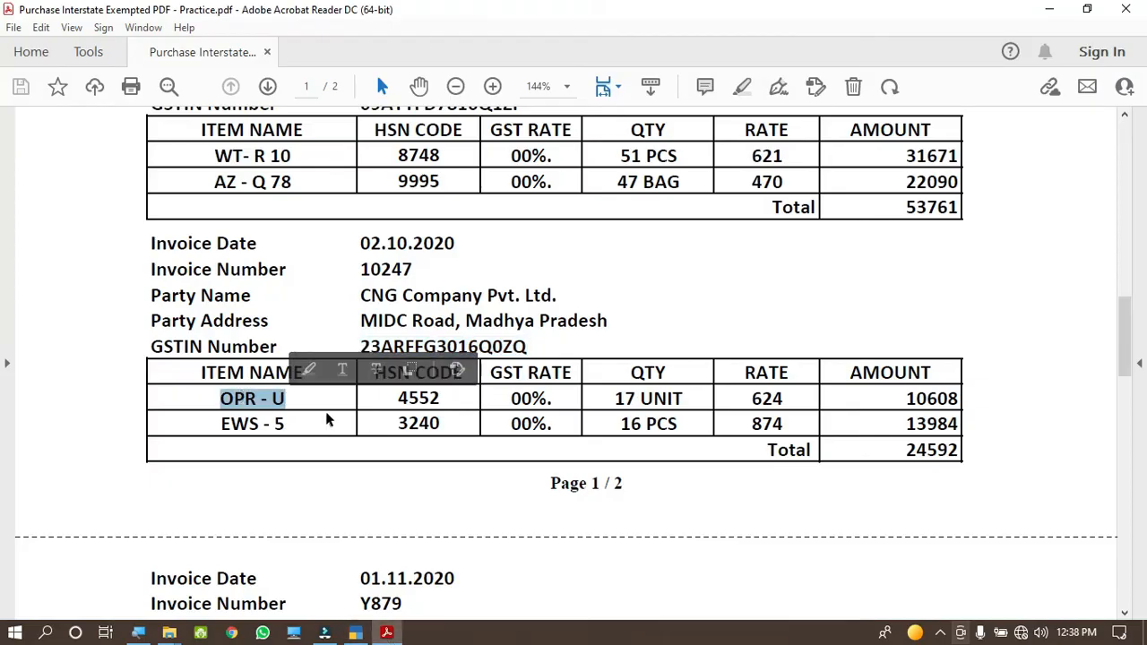
pyautogui.click(355, 633)
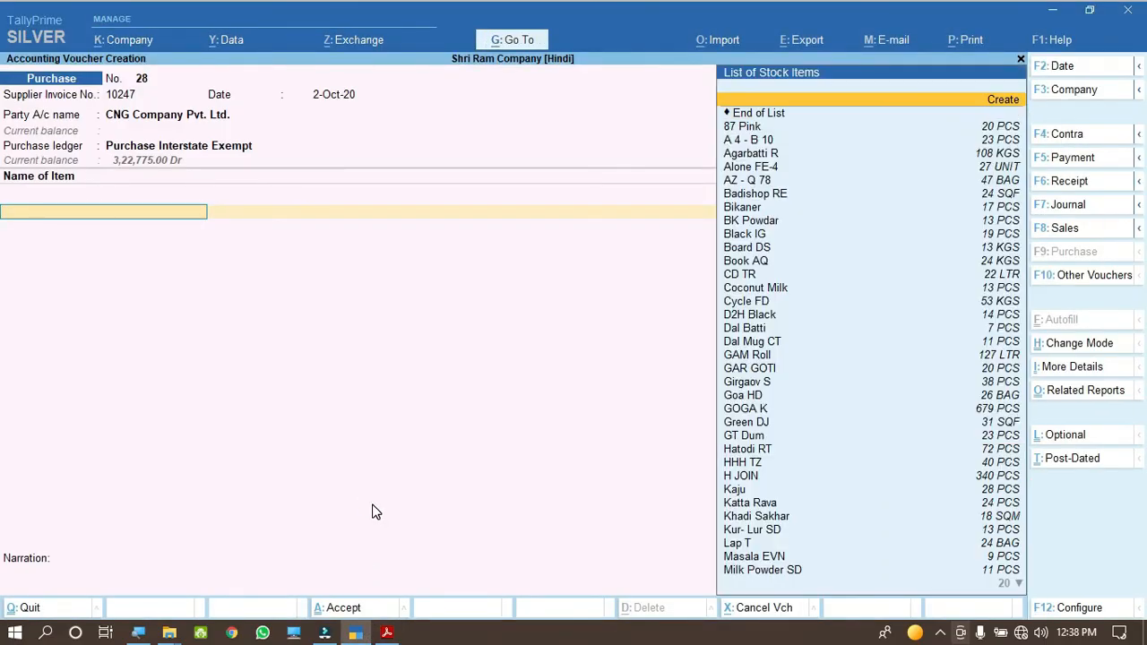
pyautogui.hotkey('alt', 'c')
pyautogui.hotkey('ctrl', 'alt', 'v')
pyautogui.press('Return')
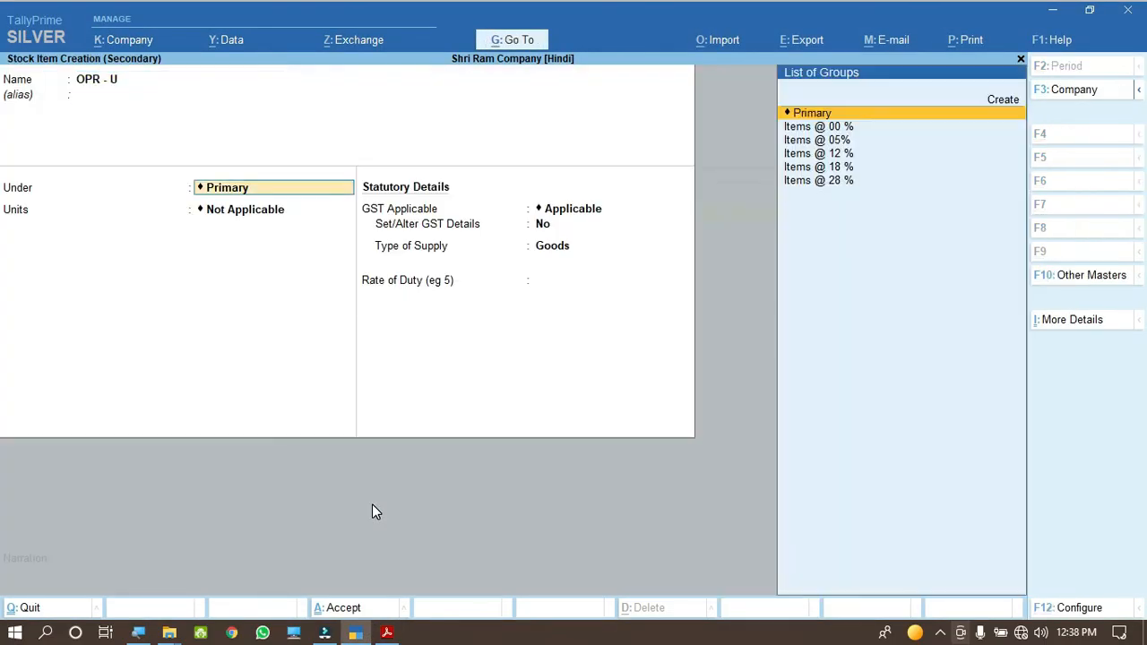
# Place OPR - U under the Items @ 00 % group and set its unit to UNIT as on the invoice.
pyautogui.press('Down')
pyautogui.press('Return')
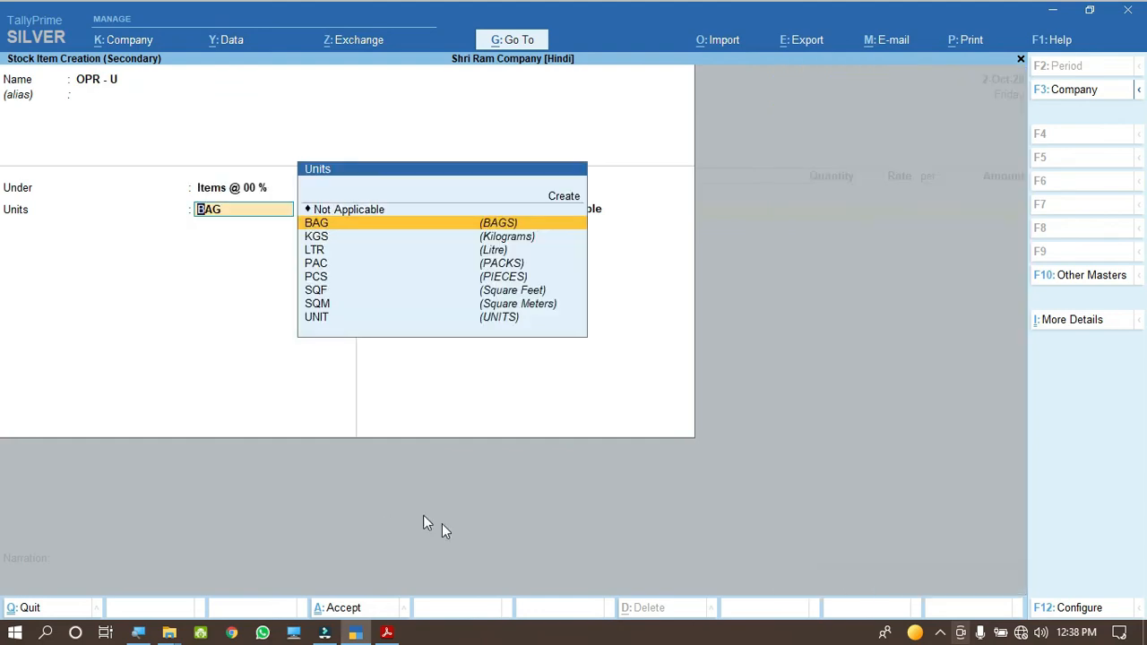
pyautogui.click(391, 632)
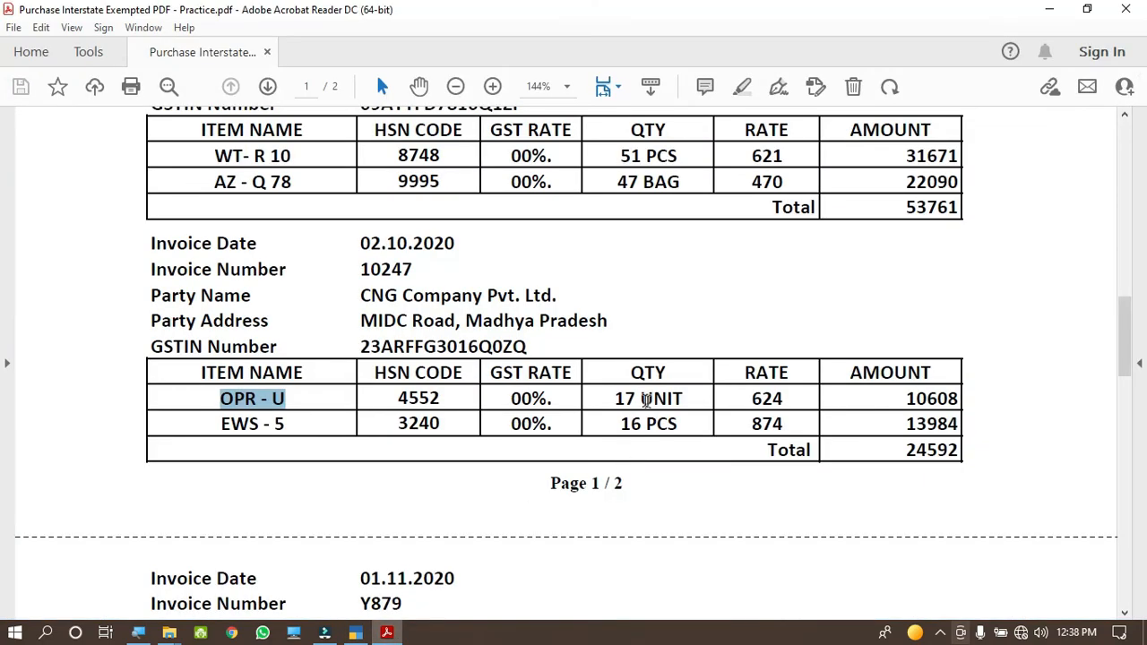
pyautogui.moveTo(641, 400); pyautogui.dragTo(679, 399)
pyautogui.click(356, 633)
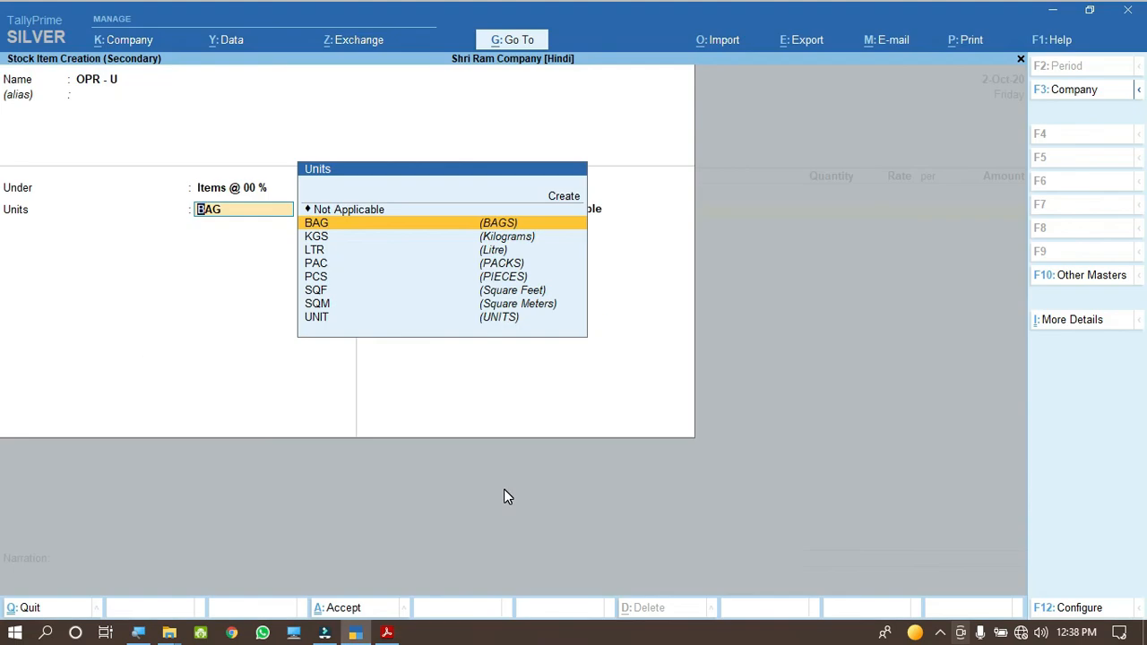
pyautogui.press('Down')
pyautogui.press('Down')
pyautogui.press('Down')
pyautogui.press('Down')
pyautogui.press('Down')
pyautogui.press('Down')
pyautogui.press('Down')
pyautogui.press('Return')
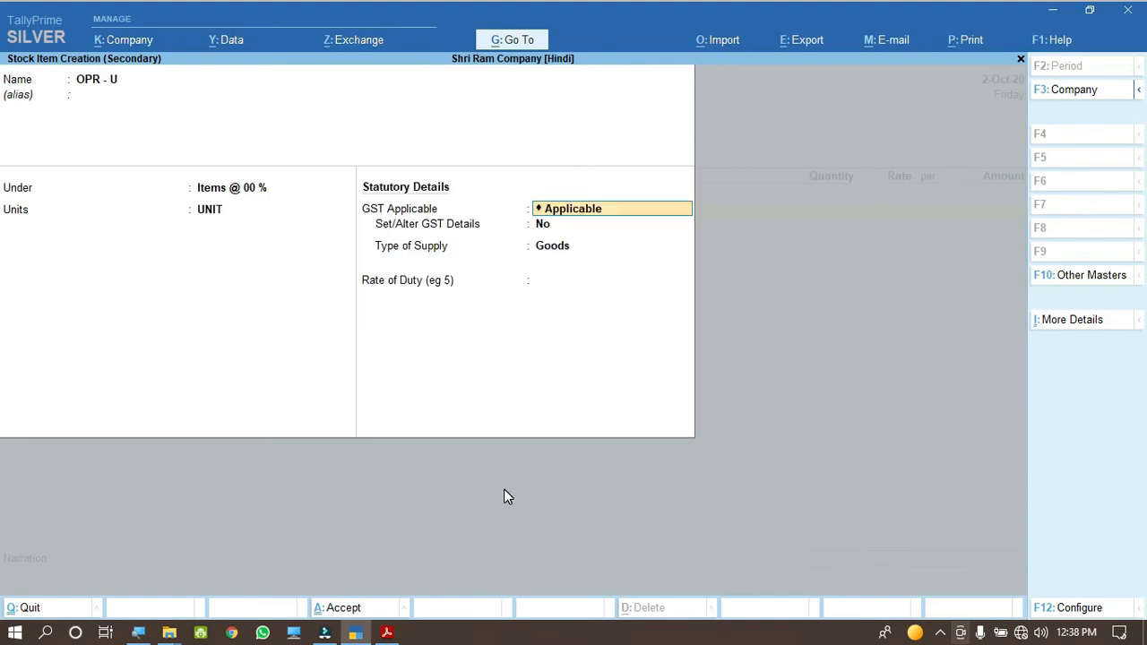
# Enable GST details for OPR - U and paste its HSN code 4552 from the PDF invoice.
pyautogui.press('Return')
pyautogui.press('y')
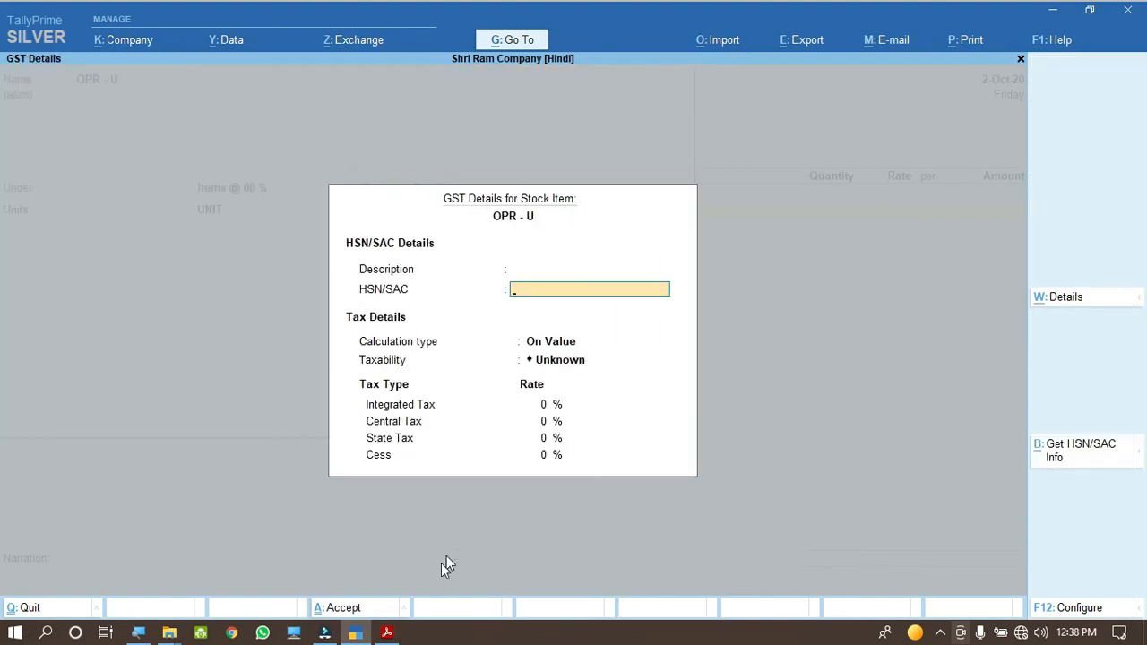
pyautogui.click(387, 632)
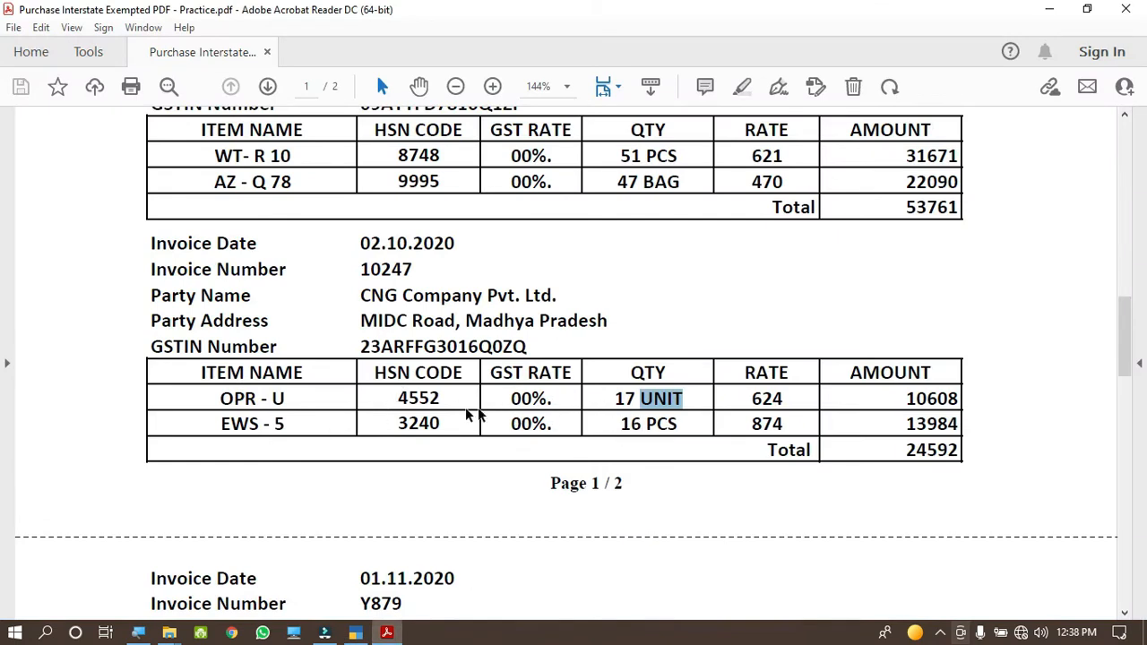
pyautogui.moveTo(391, 397); pyautogui.dragTo(451, 397)
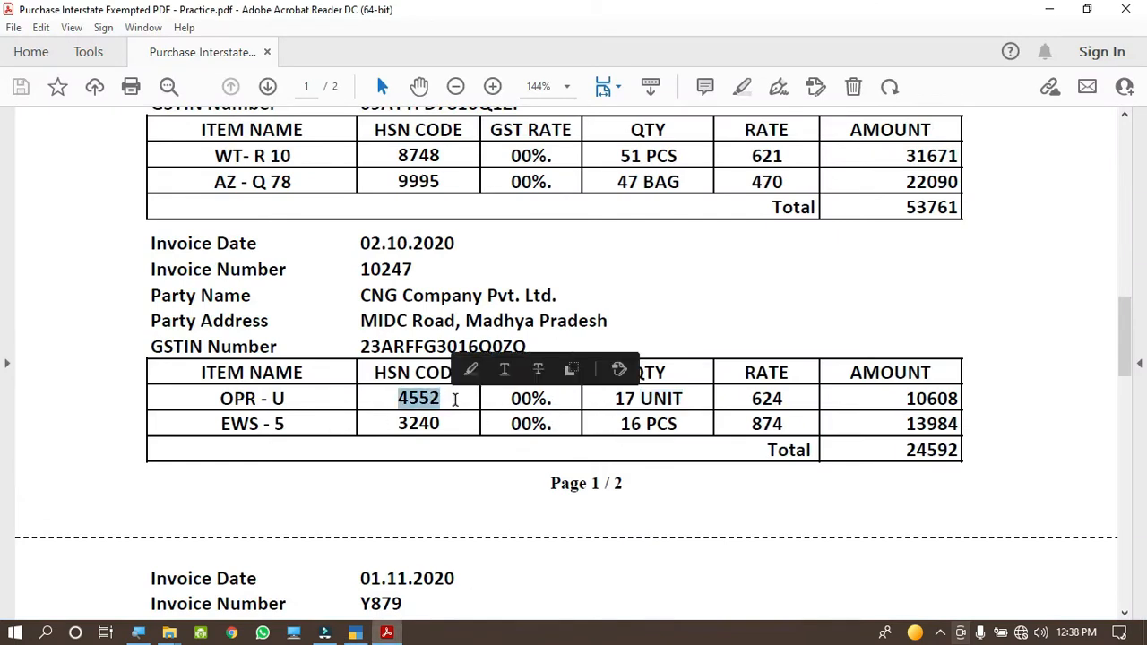
pyautogui.hotkey('alt', 'Tab')
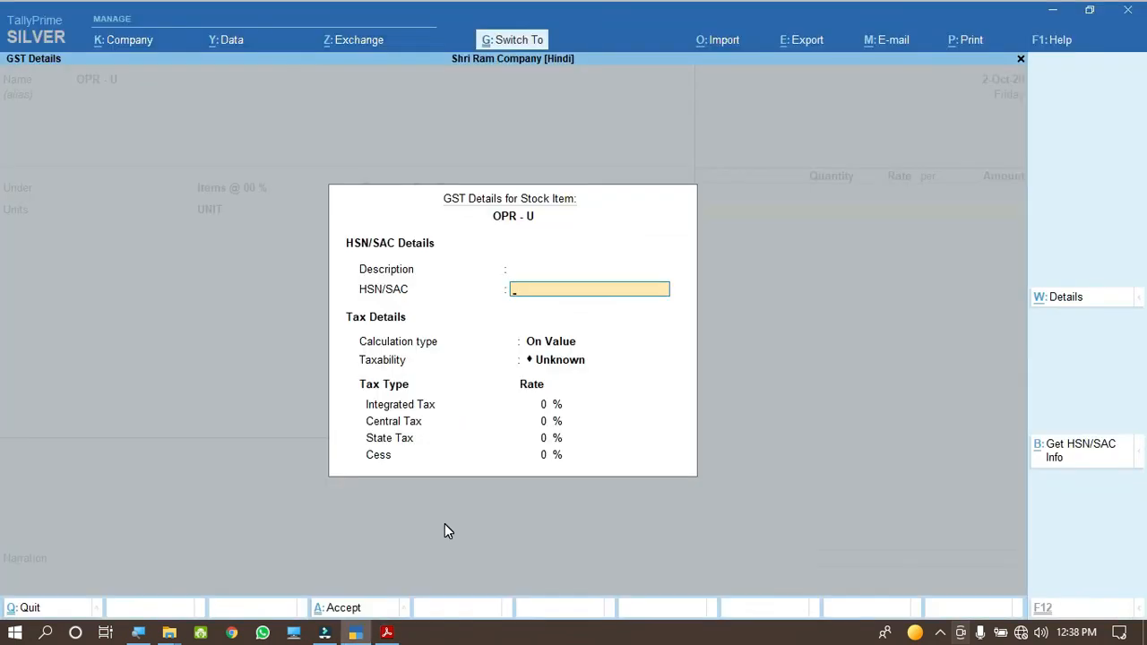
pyautogui.hotkey('ctrl', 'alt', 'v')
pyautogui.press('Return')
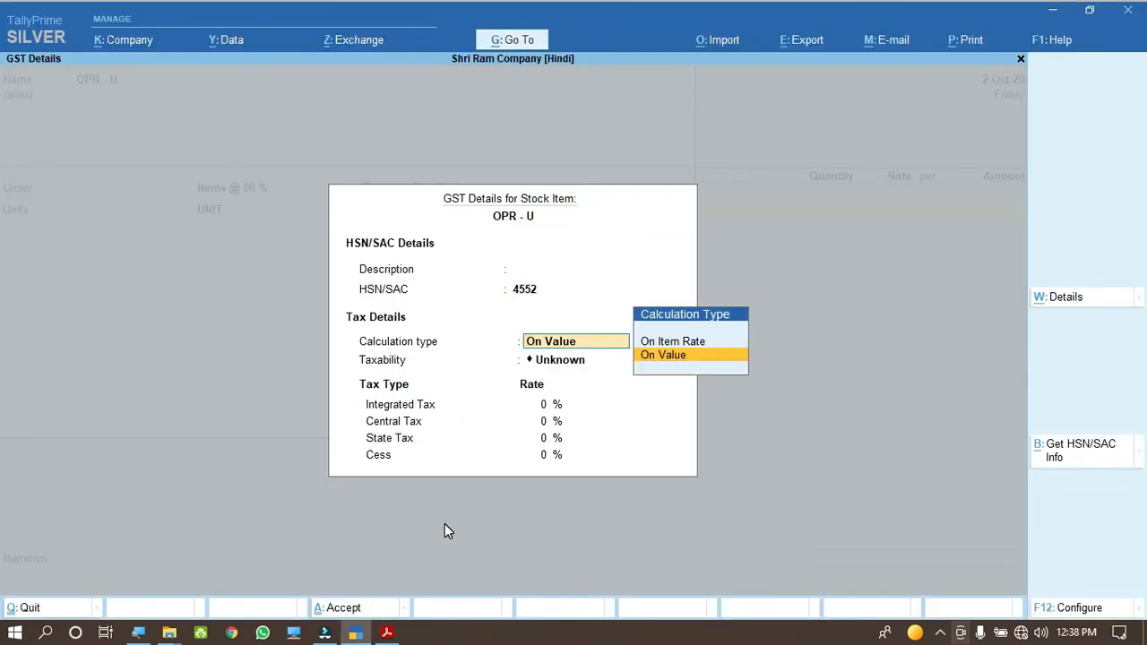
# Complete the GST details of OPR - U, enter a rate of duty of 0, and save the stock item.
pyautogui.press('Return')
pyautogui.press('Return')
pyautogui.press('Return')
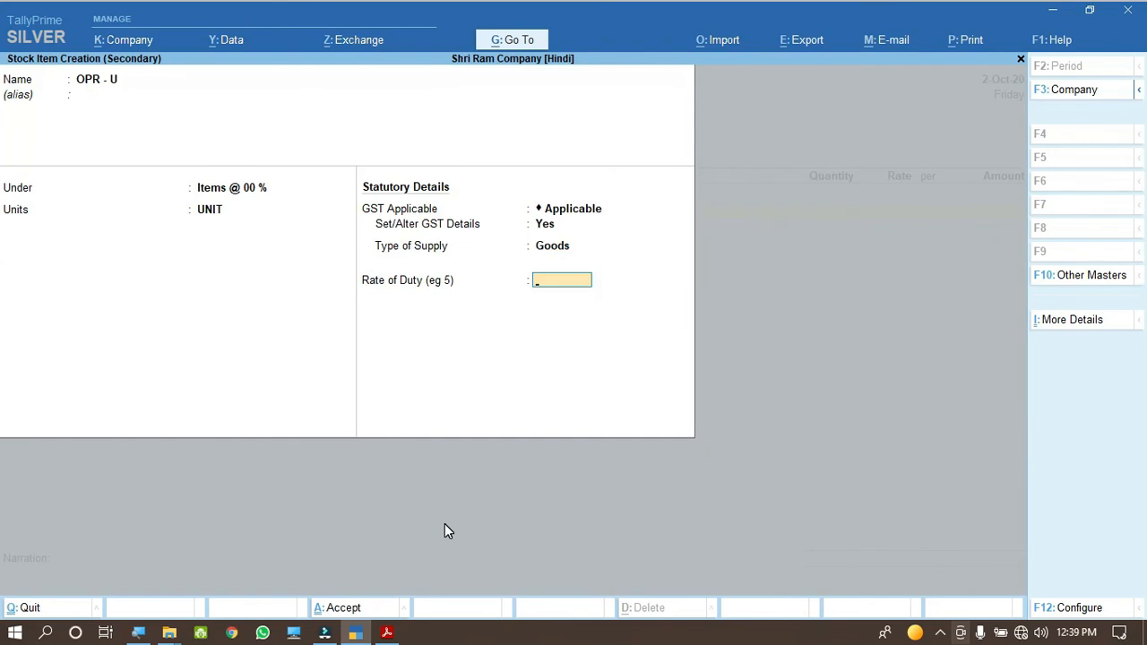
pyautogui.write('0')
pyautogui.press('Return')
pyautogui.press('Return')
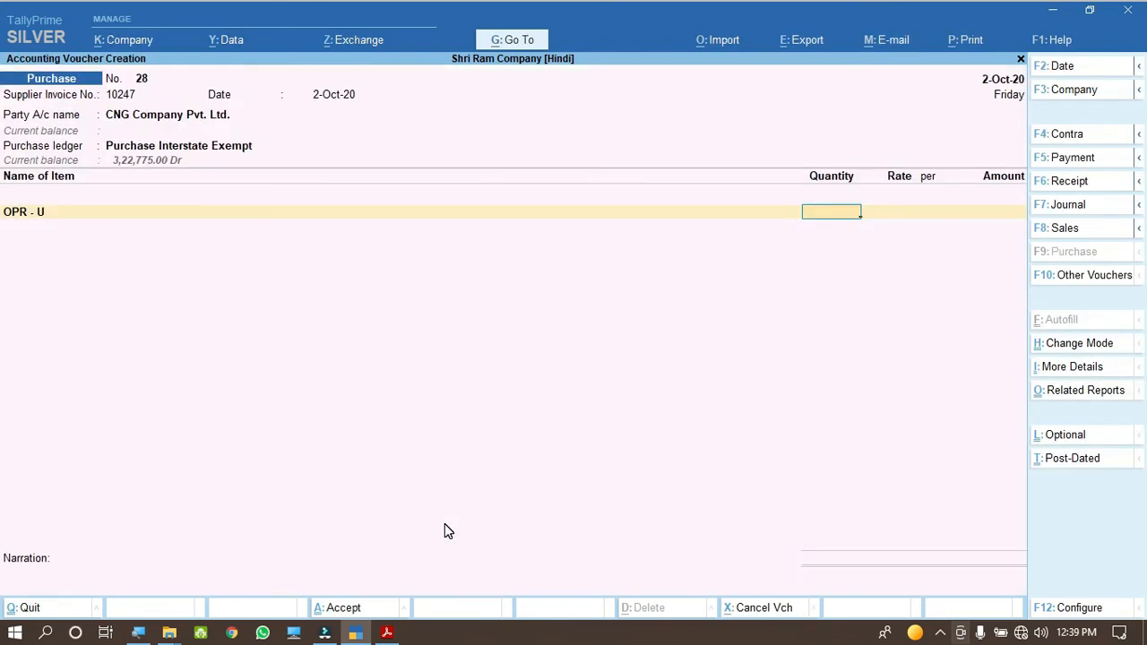
# Check the OPR - U line in the PDF and enter its quantity of 17 UNIT at rate 624 in the voucher.
pyautogui.click(386, 633)
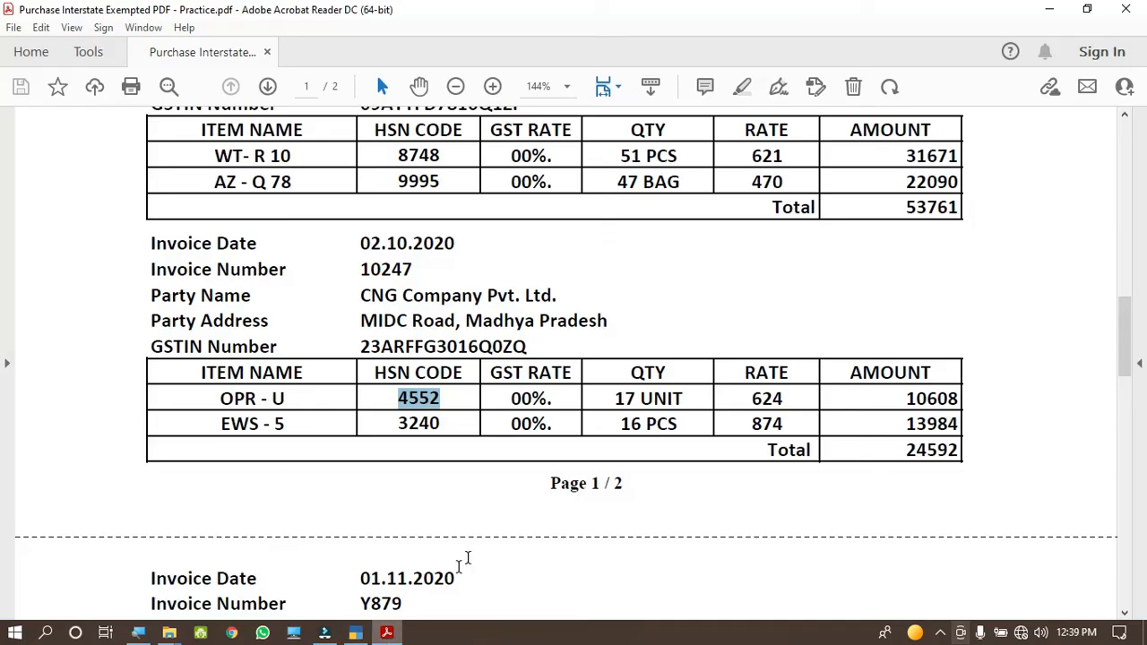
pyautogui.doubleClick(767, 398)
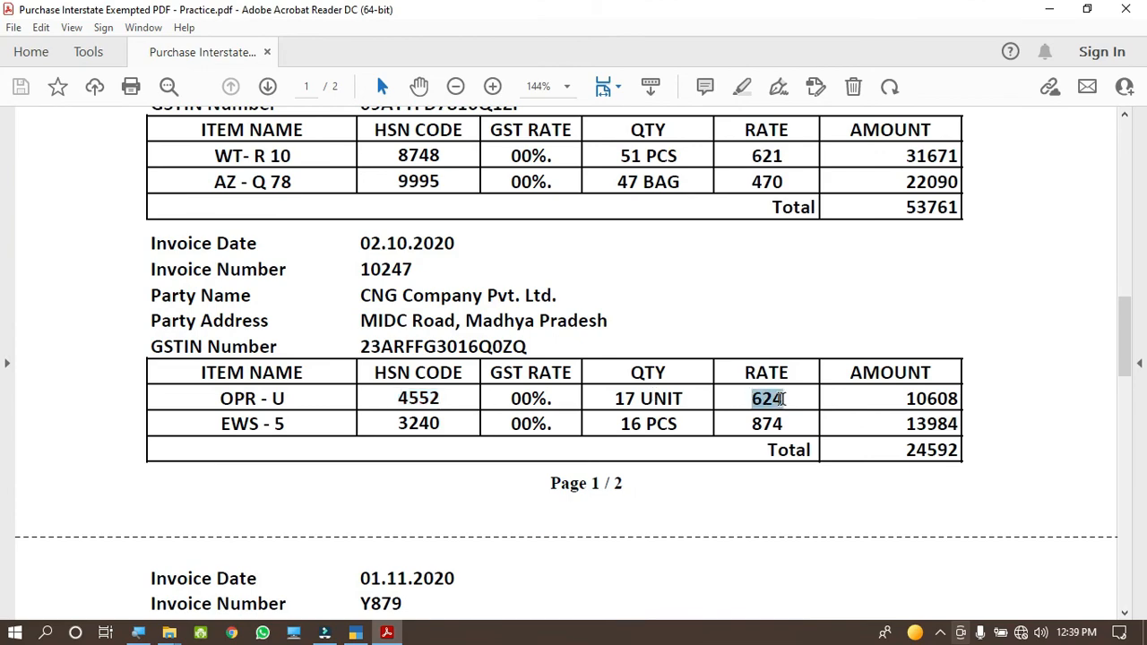
pyautogui.click(358, 633)
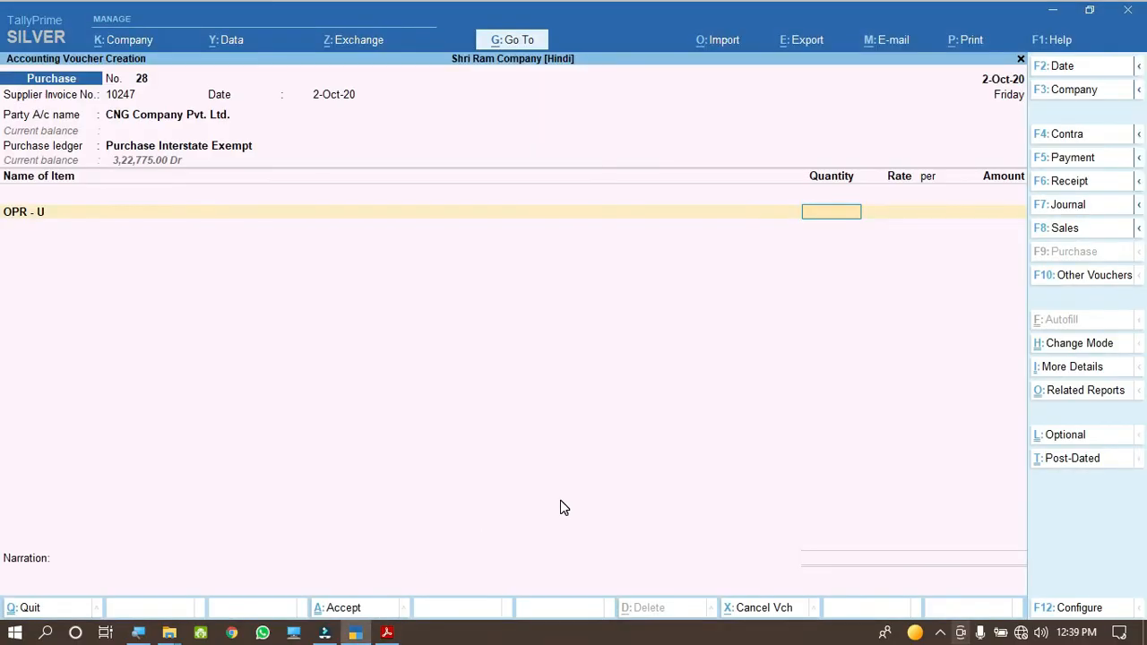
pyautogui.write('17')
pyautogui.press('Return')
pyautogui.write('624')
pyautogui.press('Return')
pyautogui.press('Return')
pyautogui.press('Return')
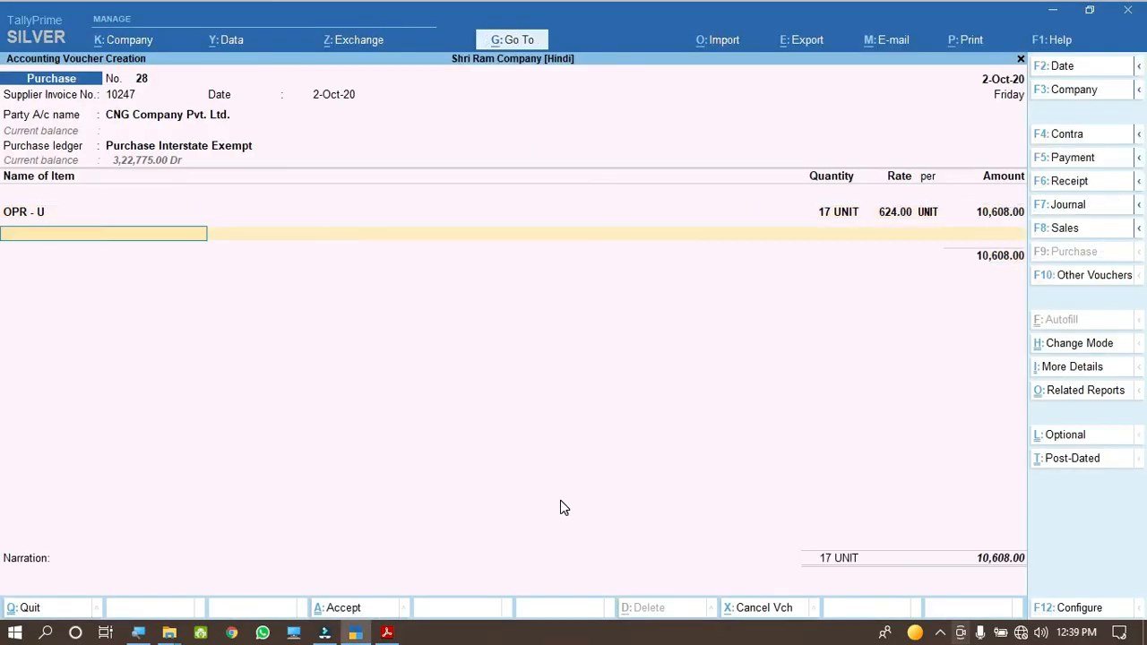
# Copy the second item name from the PDF invoice and create a new stock item named EWS - 5.
pyautogui.click(387, 634)
pyautogui.moveTo(221, 425); pyautogui.dragTo(274, 433)
pyautogui.hotkey('ctrl', 'c')
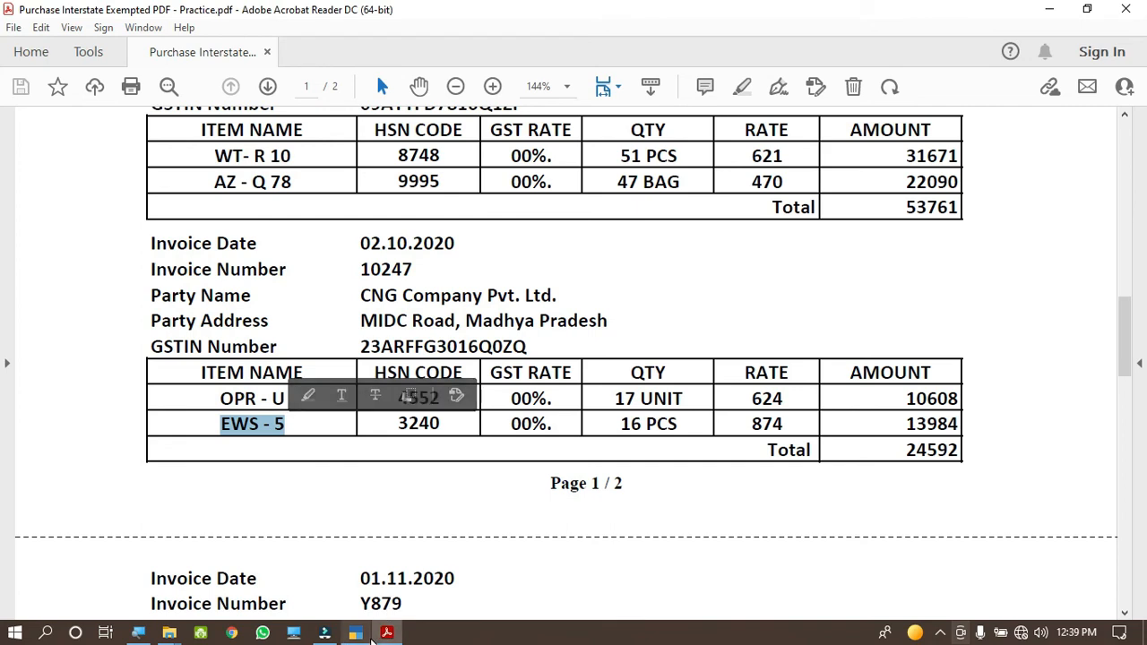
pyautogui.moveTo(388, 636)
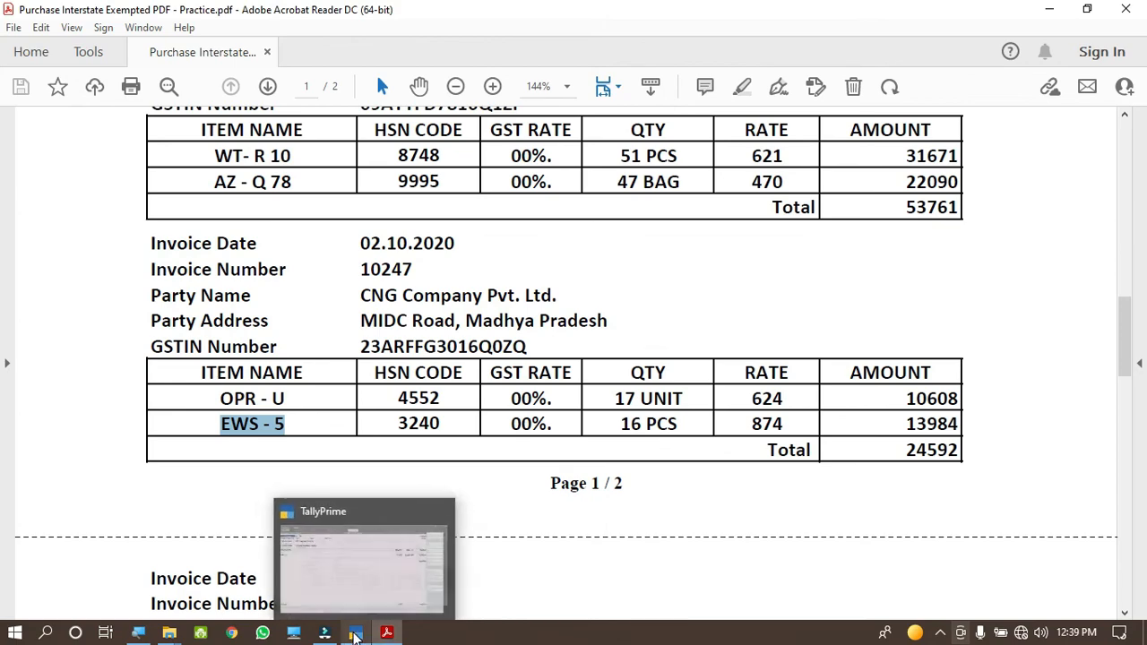
pyautogui.click(354, 634)
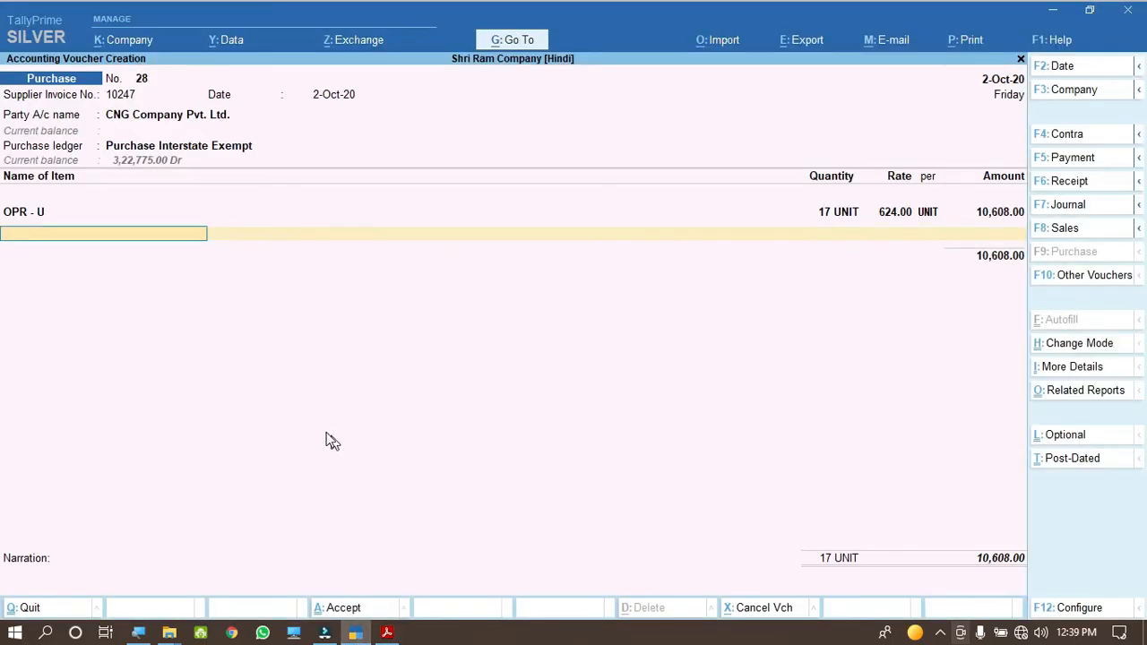
pyautogui.hotkey('alt', 'c')
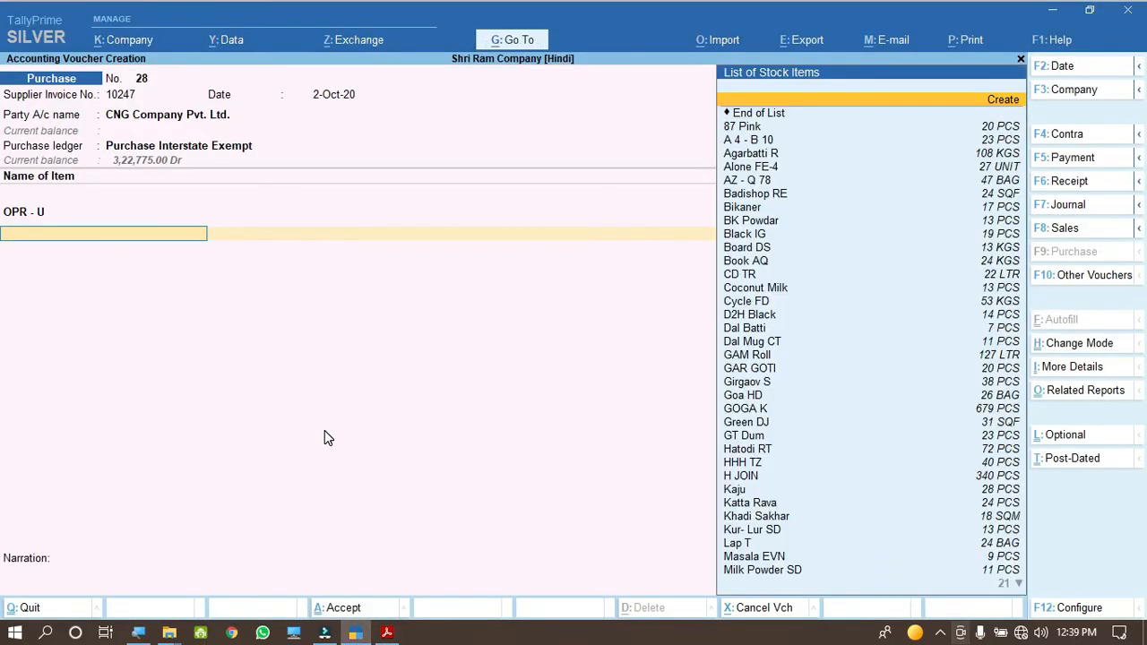
pyautogui.press('ctrl')
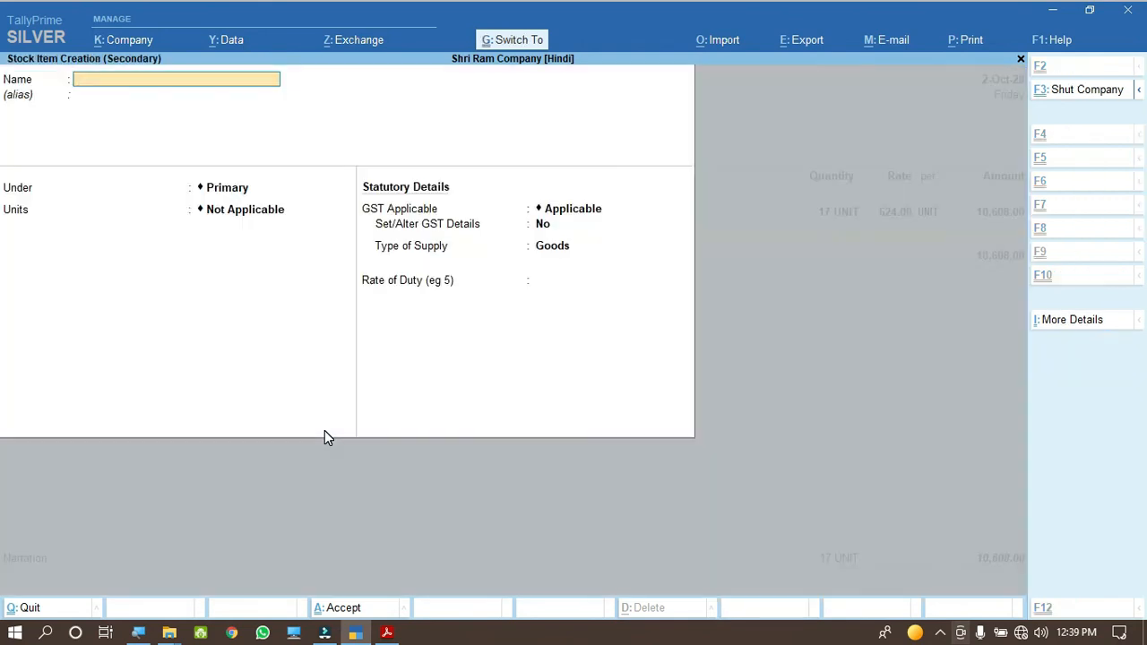
pyautogui.hotkey('ctrl', 'v')
pyautogui.press('Return')
pyautogui.press('Return')
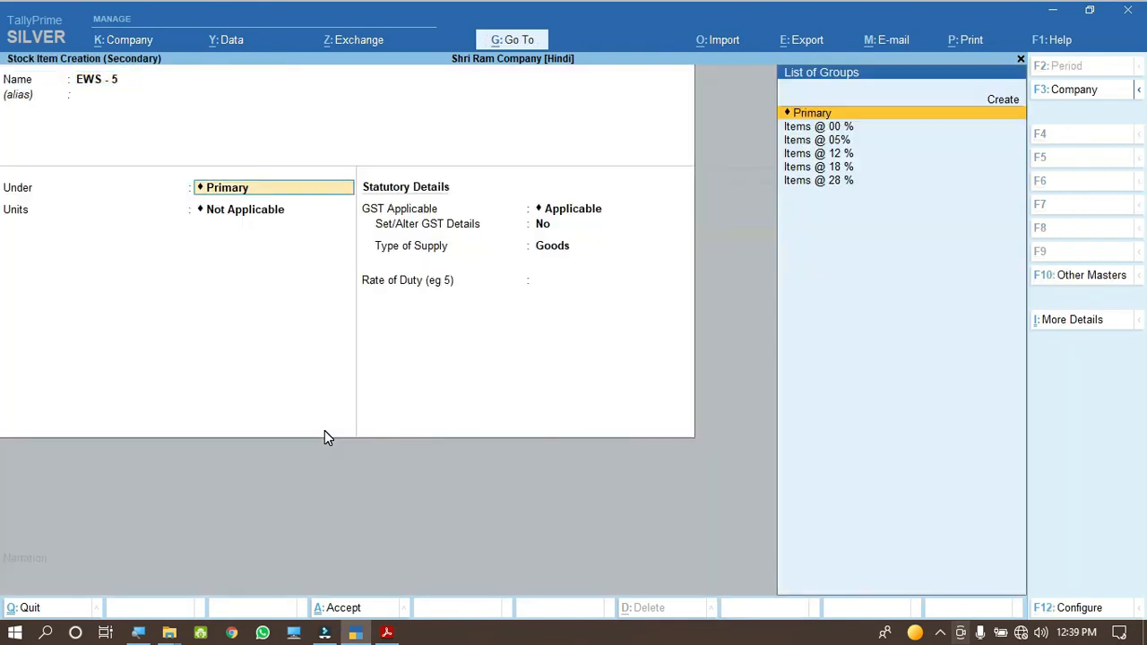
# Place EWS - 5 under the Items @ 00 % group and set its unit to PCS, copied from the PDF invoice.
pyautogui.press('Down')
pyautogui.press('Return')
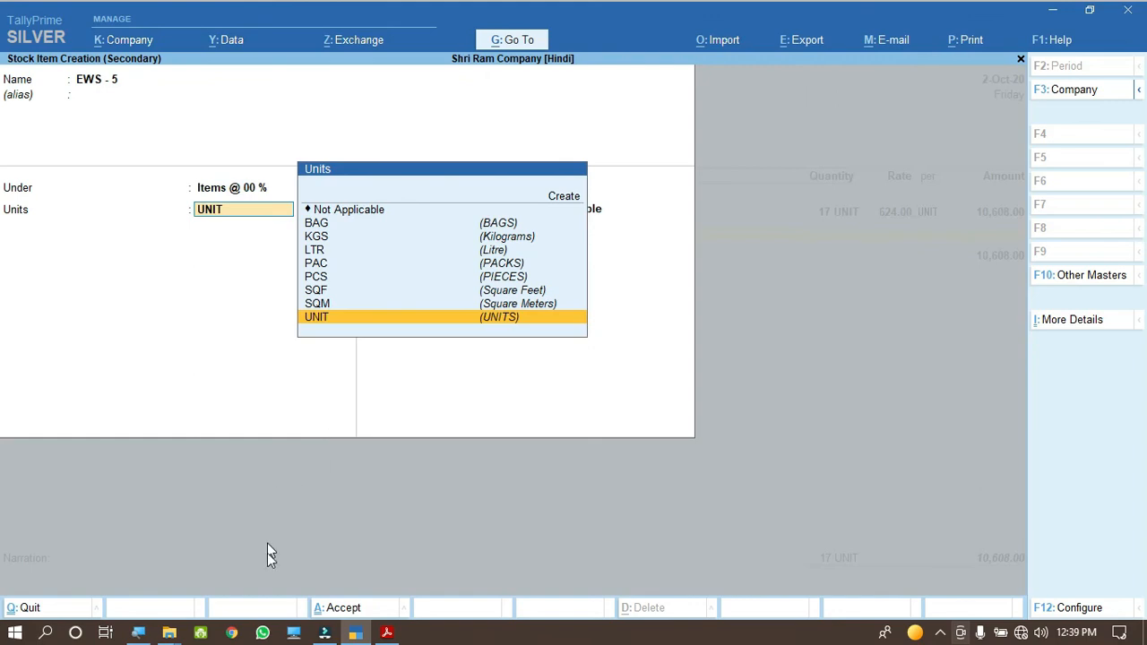
pyautogui.click(387, 633)
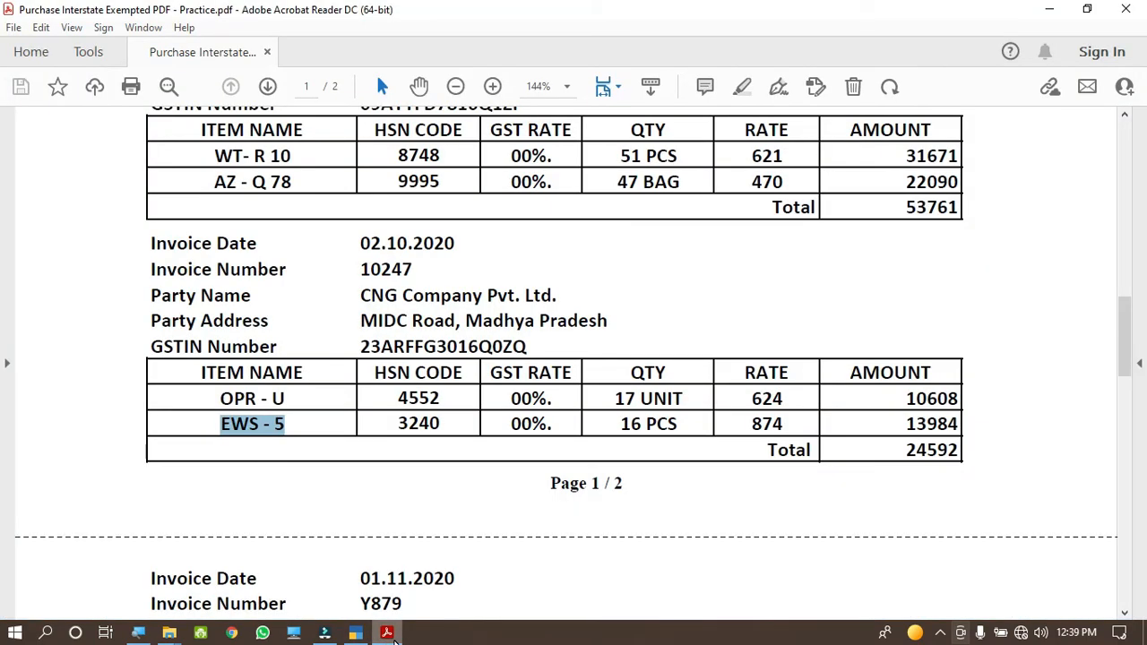
pyautogui.doubleClick(648, 423)
pyautogui.hotkey('ctrl', 'c')
pyautogui.hotkey('alt', 'Tab')
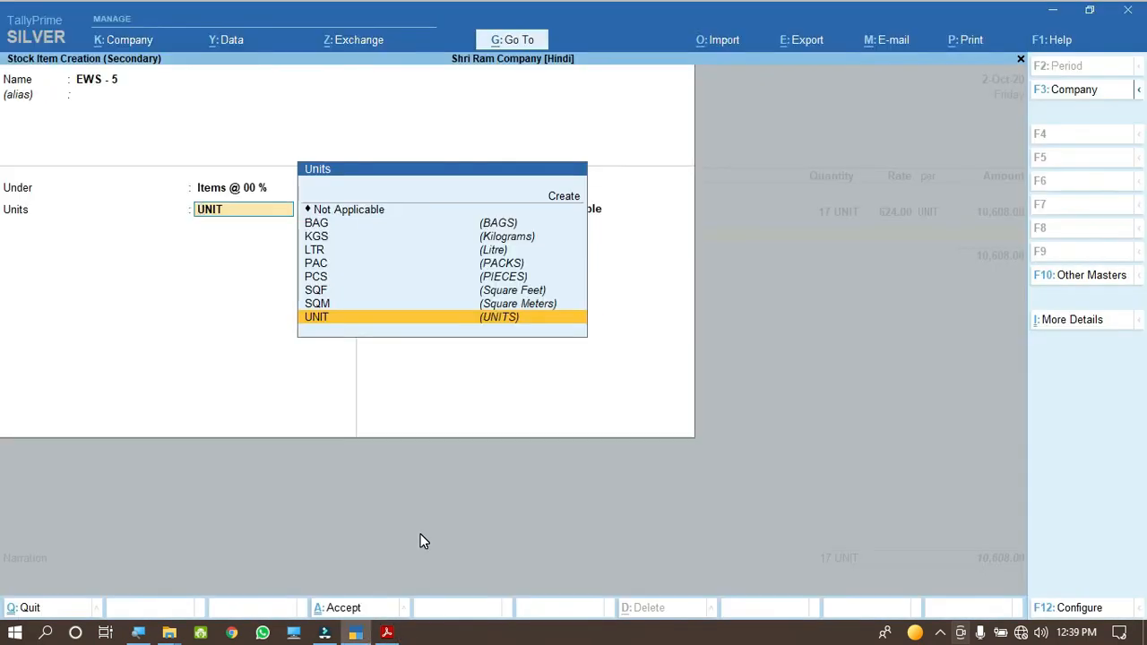
pyautogui.hotkey('ctrl', 'v')
pyautogui.press('Return')
# Enable GST details for EWS - 5 and paste its HSN code 3240 from the PDF invoice.
pyautogui.press('y')
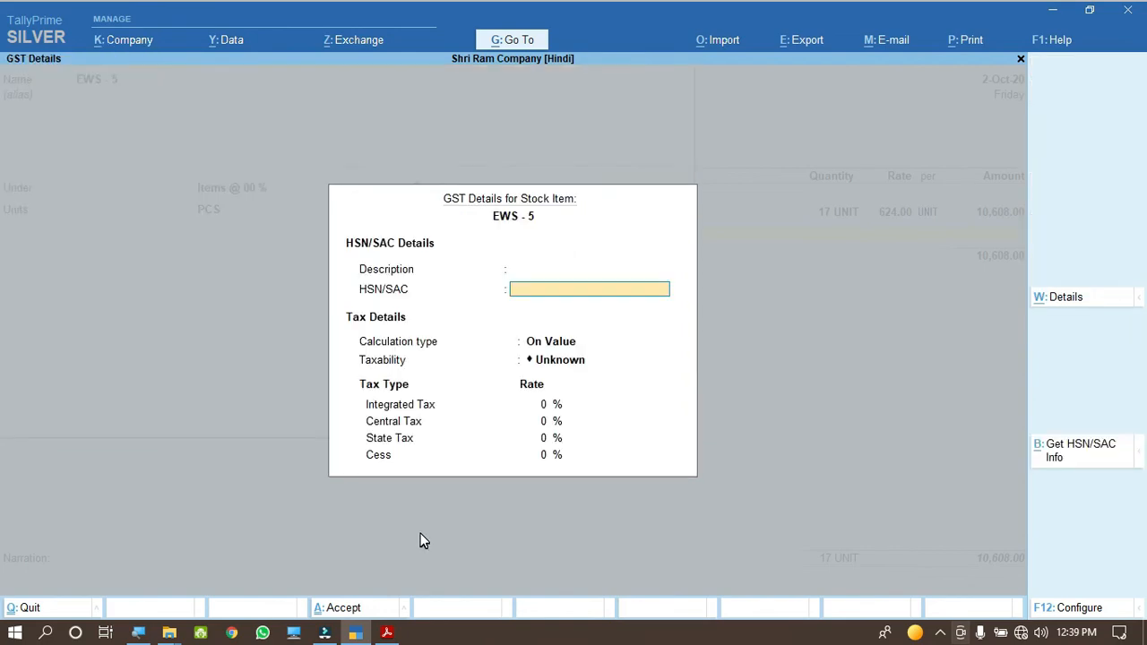
pyautogui.hotkey('alt', 'Tab')
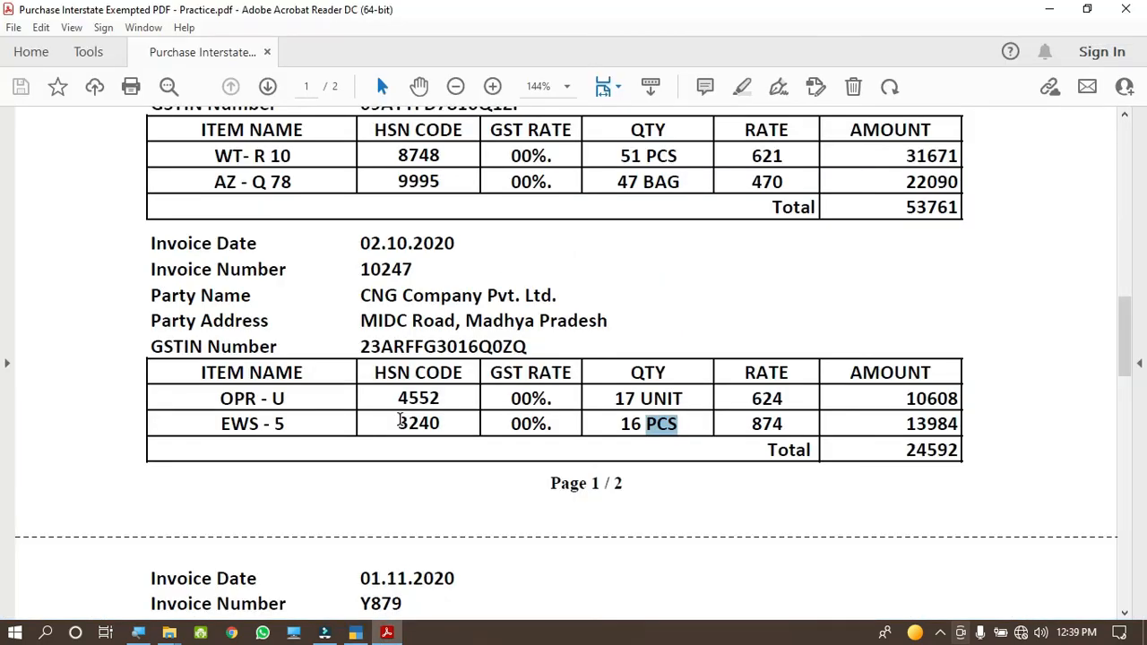
pyautogui.doubleClick(438, 422)
pyautogui.hotkey('ctrl', 'c')
pyautogui.hotkey('alt', 'Tab')
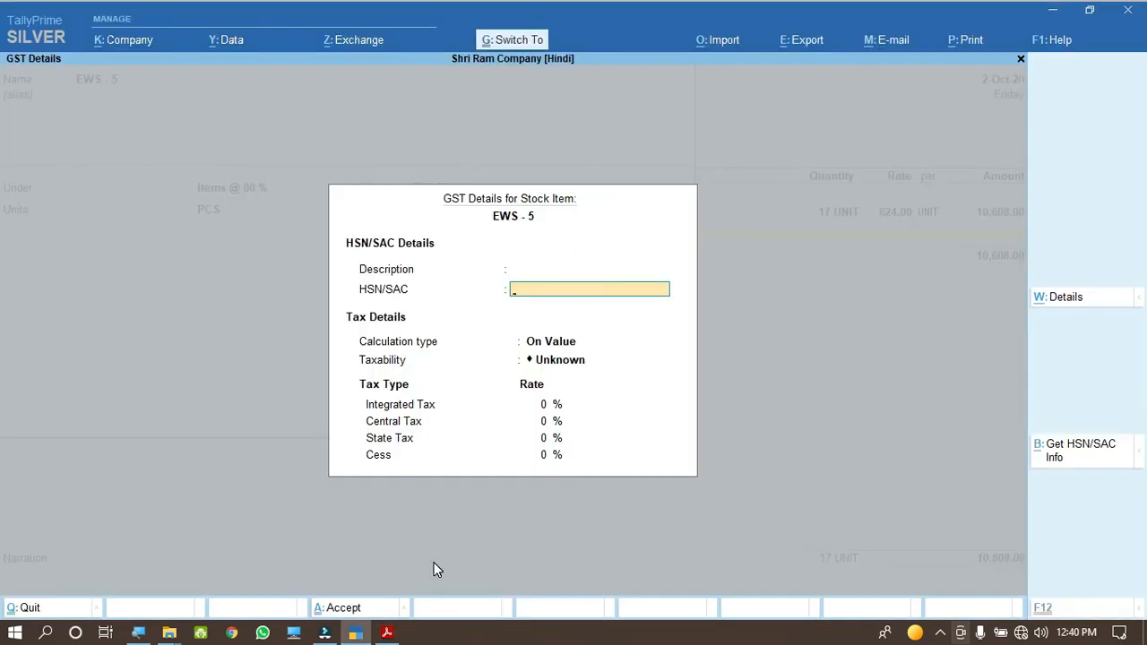
pyautogui.hotkey('ctrl', 'v')
pyautogui.press('Return')
pyautogui.press('Return')
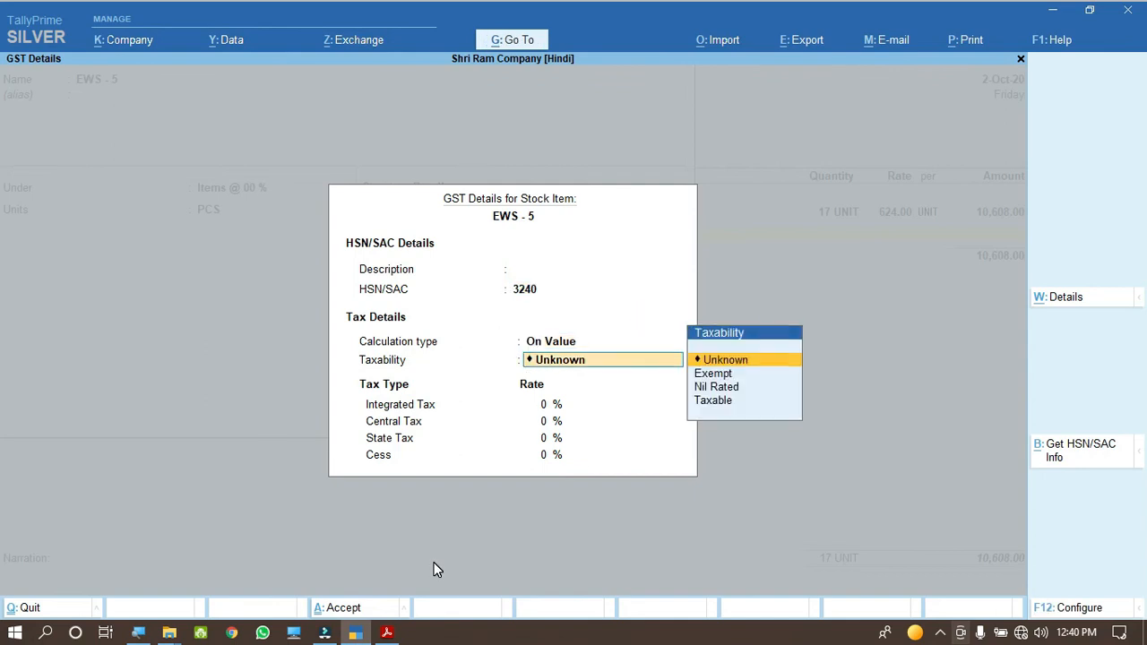
# Set the taxability of EWS - 5 to Exempt and save the stock item.
pyautogui.press('Down')
pyautogui.press('Return')
pyautogui.press('Return')
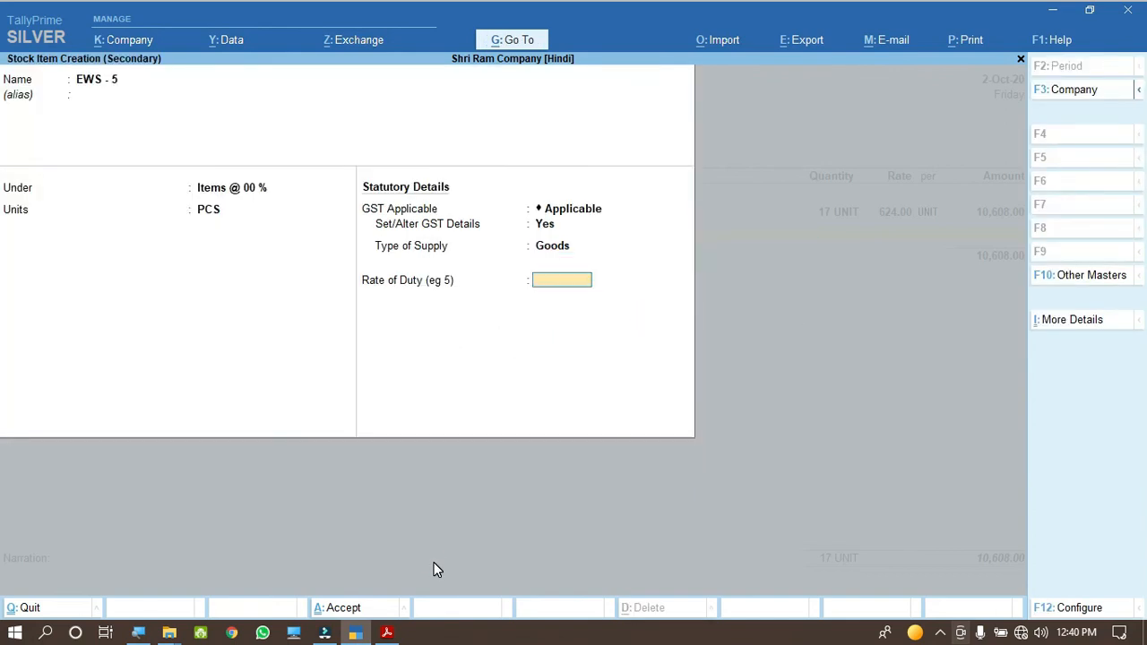
pyautogui.press('Return')
pyautogui.press('Return')
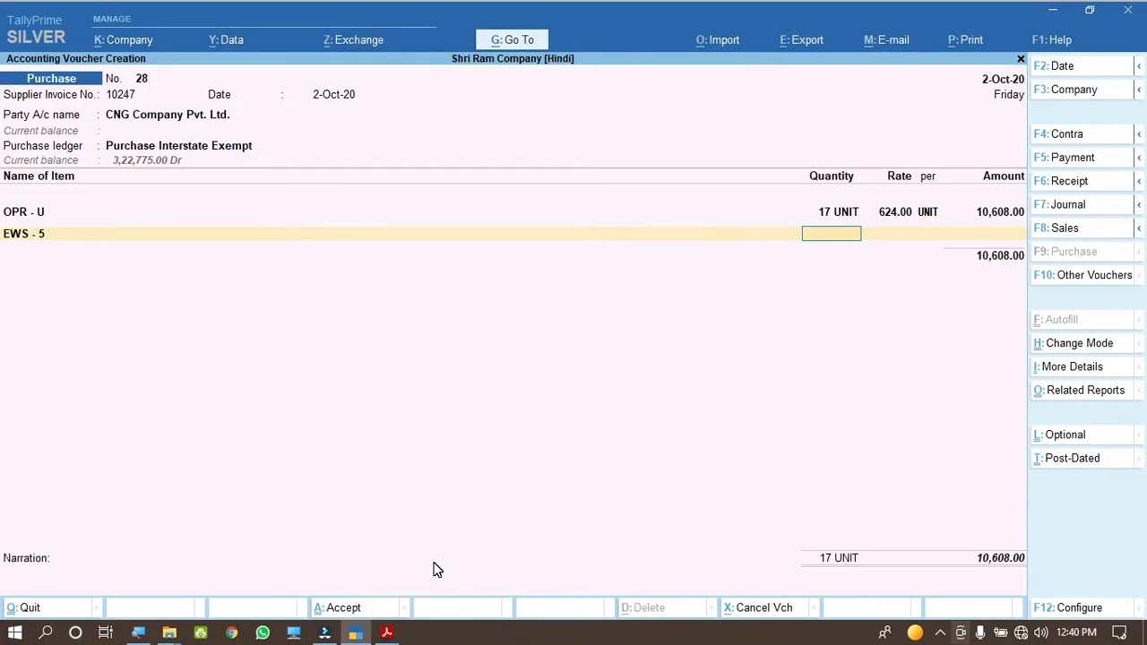
# Enter 16 PCS at rate 874 for EWS - 5 as on the PDF invoice and save the purchase voucher.
pyautogui.click(386, 632)
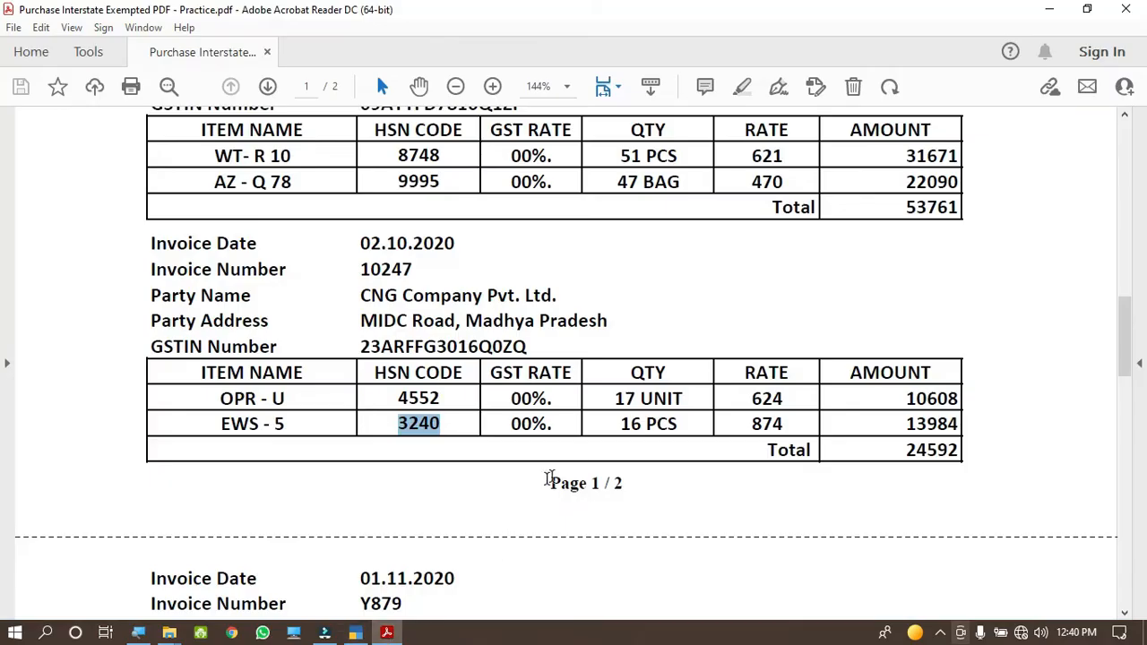
pyautogui.moveTo(748, 423); pyautogui.dragTo(789, 426)
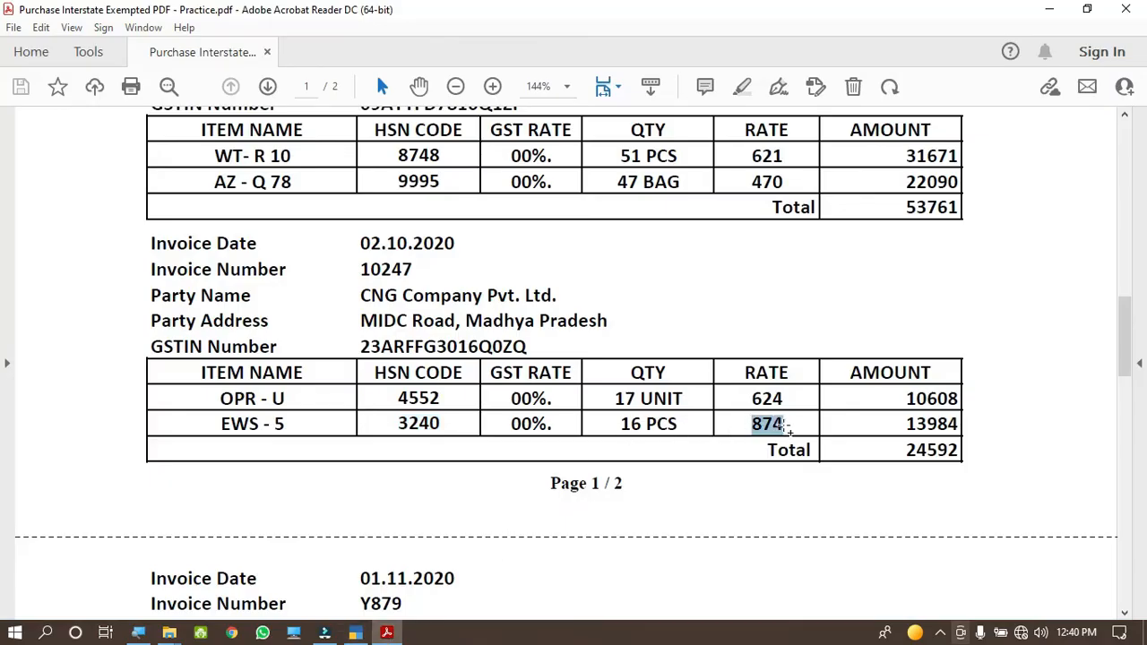
pyautogui.click(356, 633)
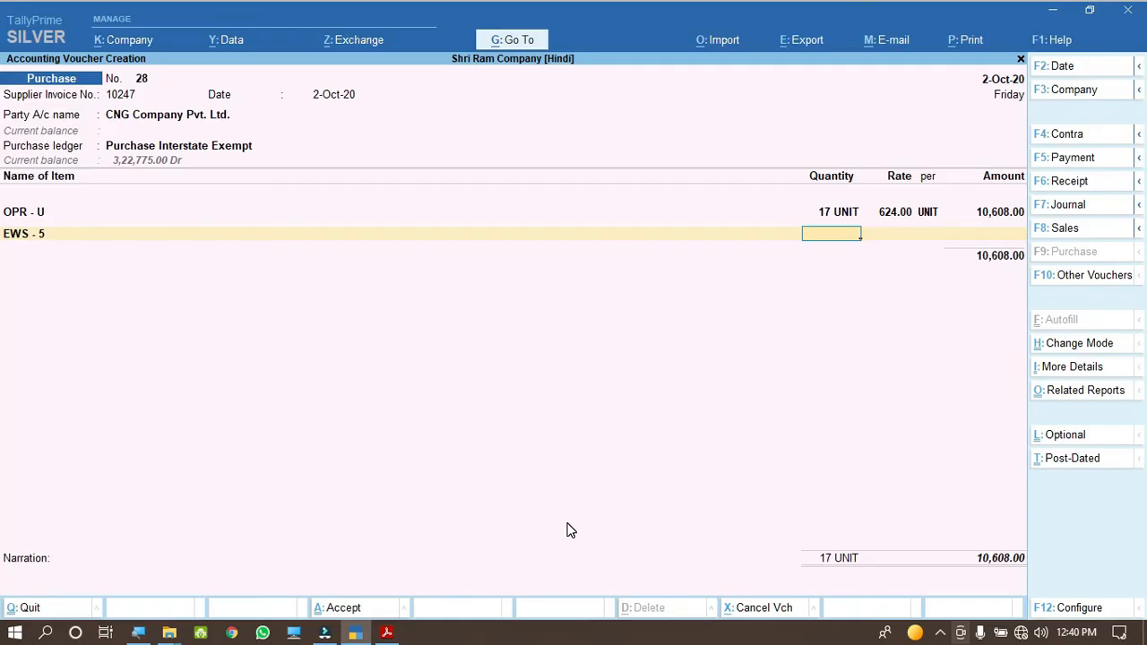
pyautogui.press('Return')
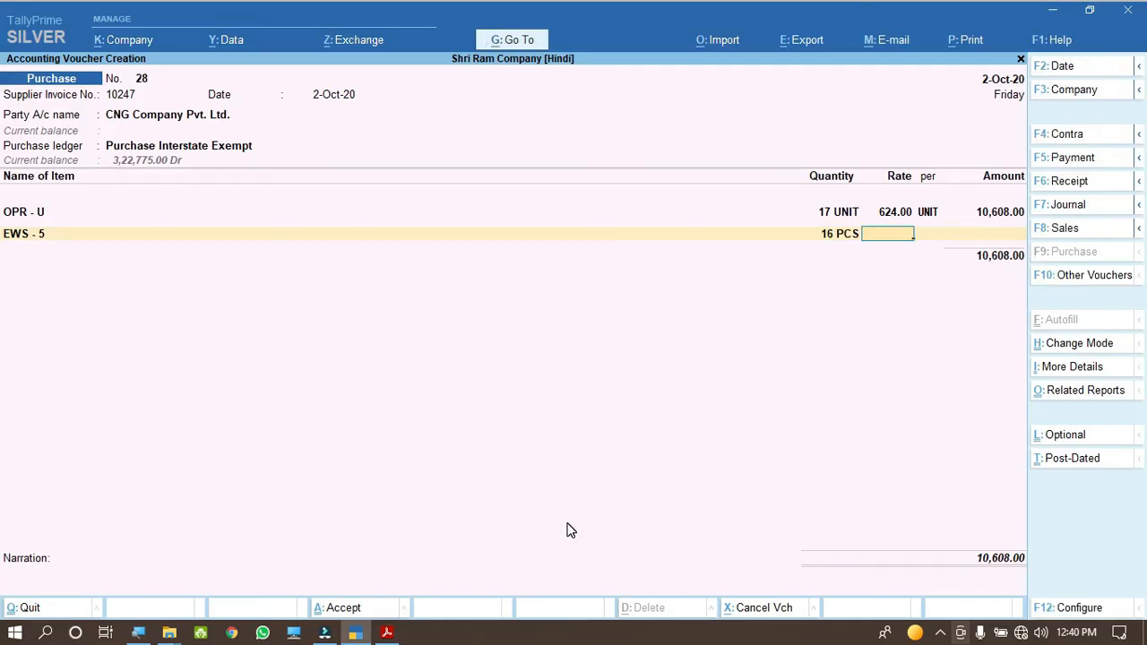
pyautogui.write('874')
pyautogui.press('Return')
pyautogui.press('Return')
pyautogui.press('Return')
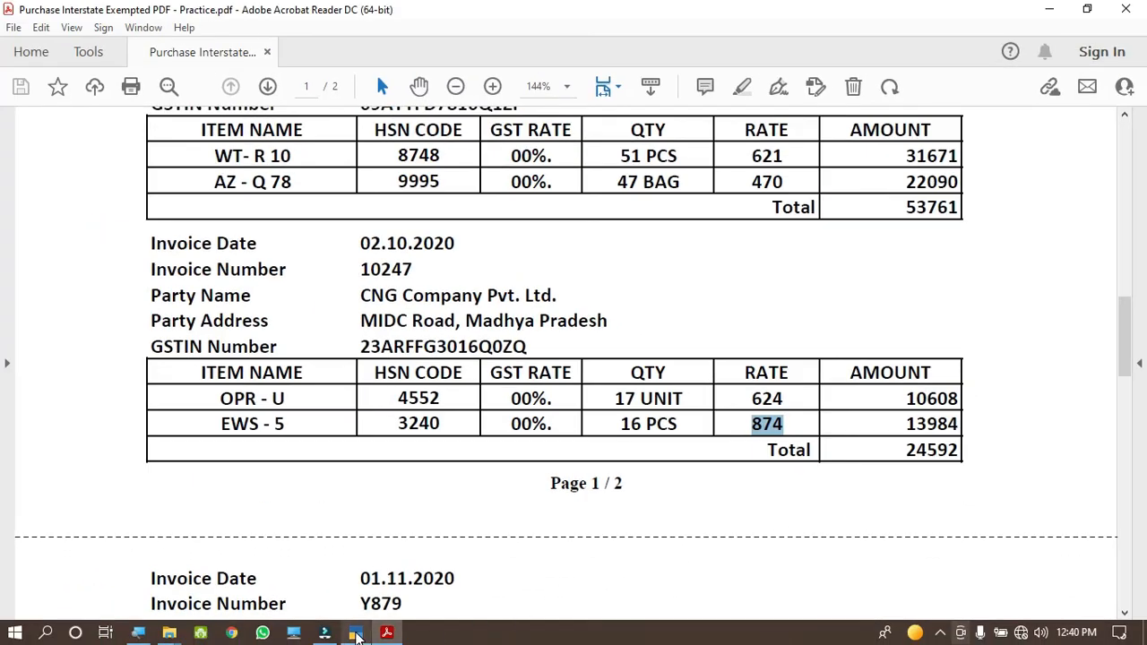
pyautogui.click(356, 633)
pyautogui.hotkey('ctrl', 'a')
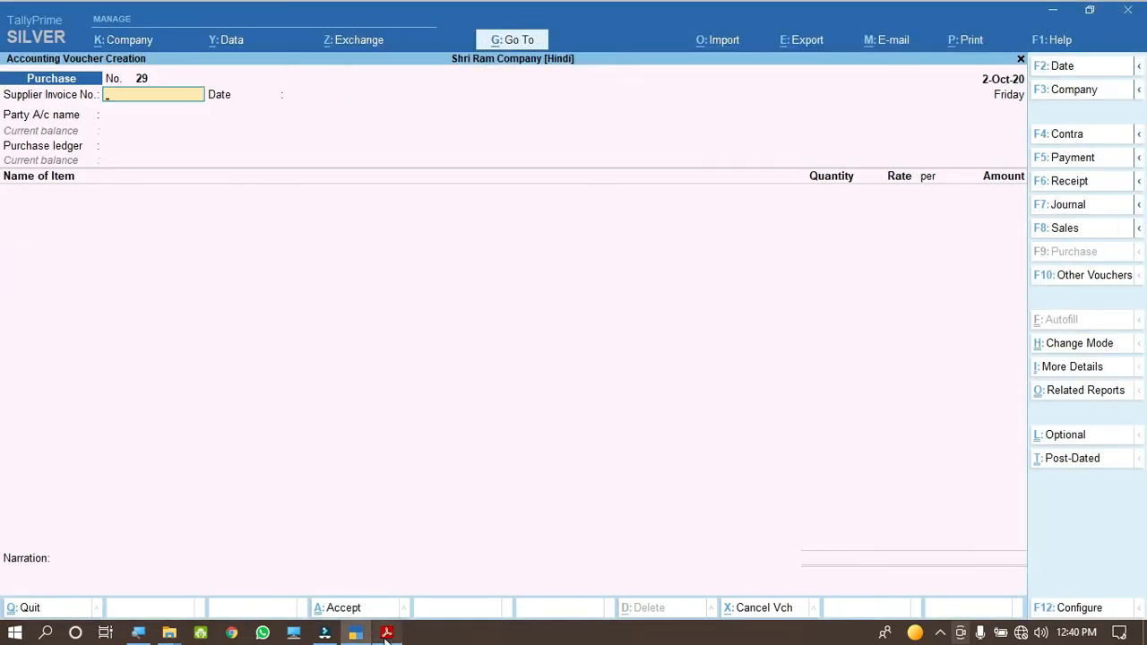
# Date the new purchase voucher 1-Nov-20 and paste supplier invoice number Y879 from the next PDF invoice.
pyautogui.click(387, 634)
pyautogui.scroll(-3, 538, 403)
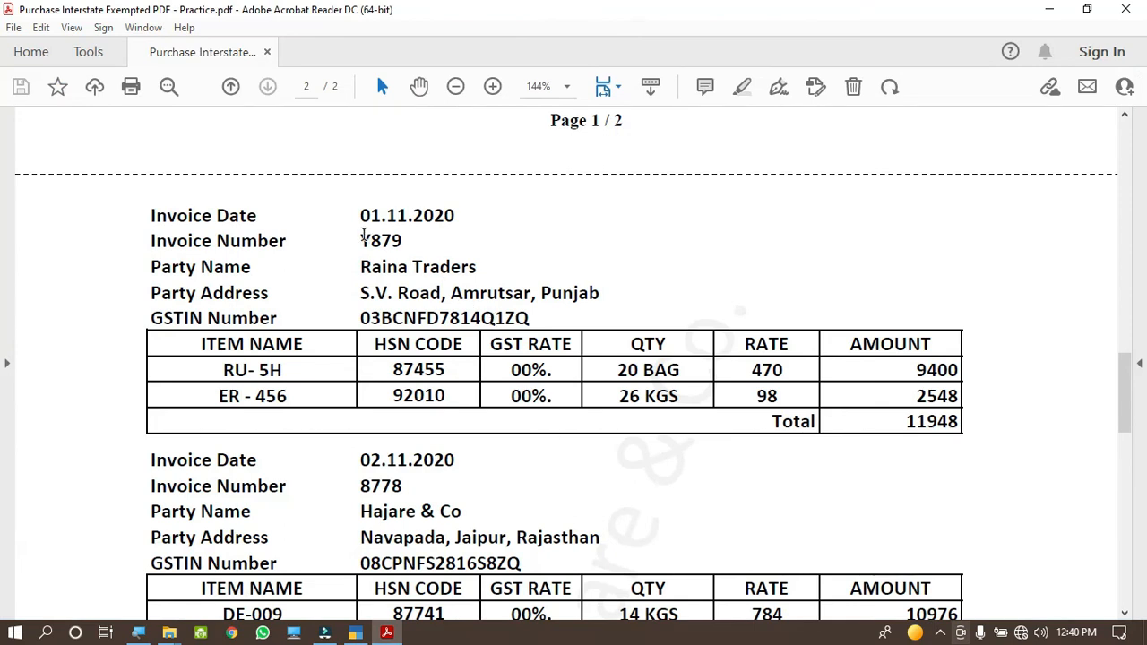
pyautogui.moveTo(361, 235)
pyautogui.mouseDown()
pyautogui.moveTo(415, 225)
pyautogui.moveTo(408, 249)
pyautogui.mouseUp()
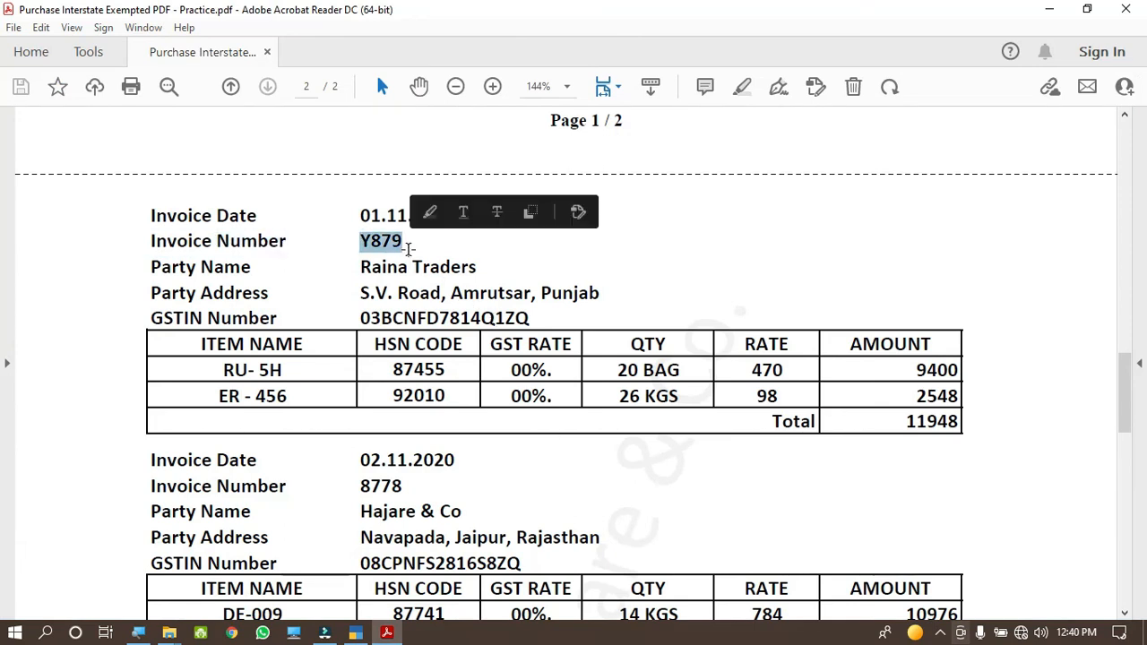
pyautogui.hotkey('alt', 'Tab')
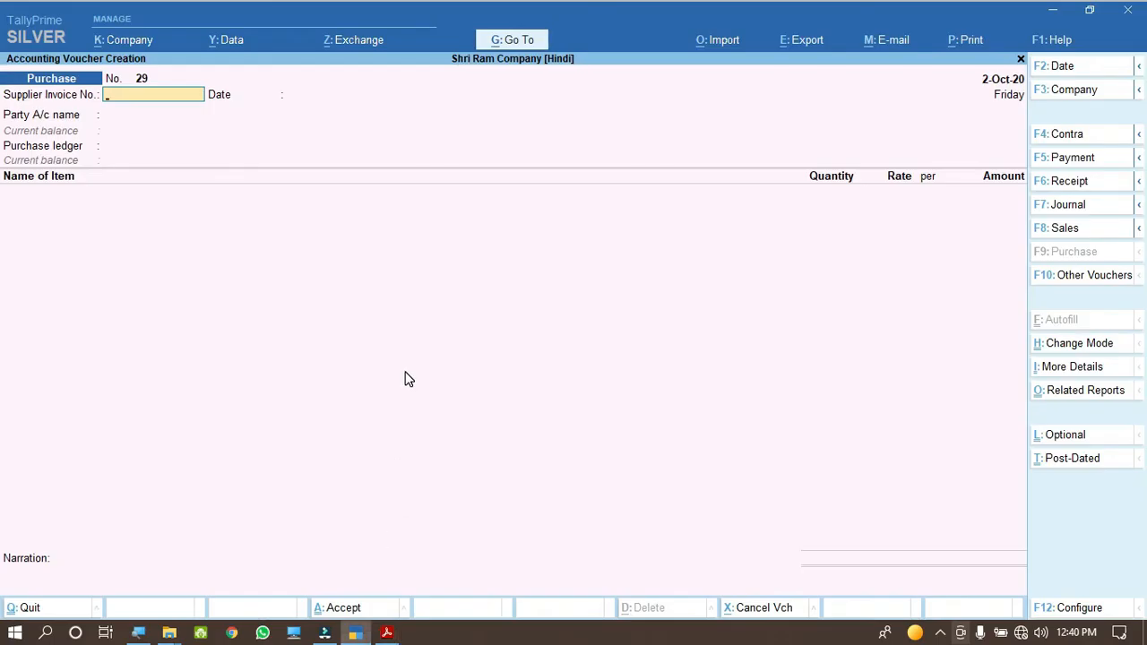
pyautogui.press('F2')
pyautogui.write('1.11')
pyautogui.press('Return')
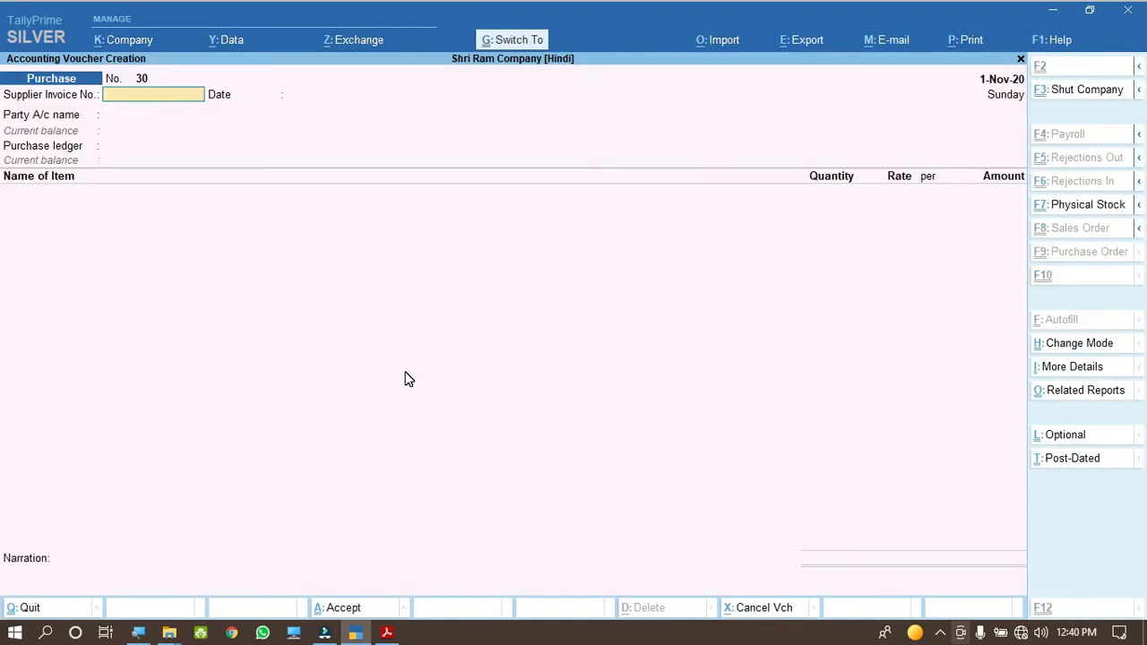
pyautogui.hotkey('ctrl', 'alt', 'v')
pyautogui.press('Return')
# Copy the party name from the PDF and create a ledger named Raina Traders under Sundry Creditors.
pyautogui.hotkey('alt', 'Tab')
pyautogui.moveTo(359, 265); pyautogui.dragTo(479, 265)
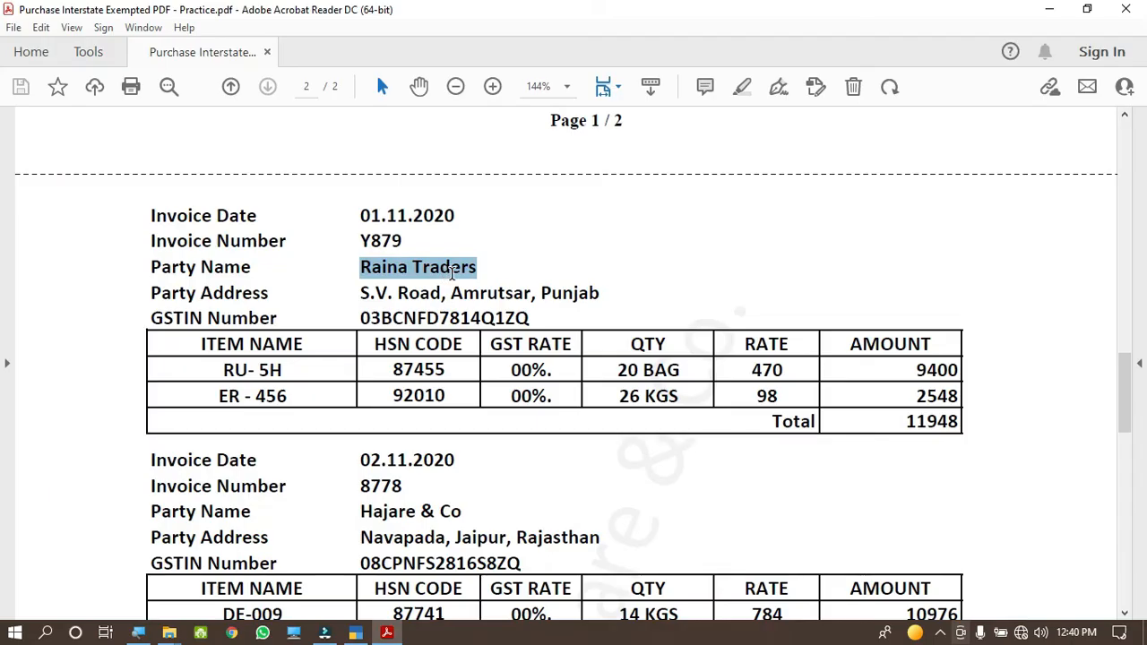
pyautogui.hotkey('alt', 'Tab')
pyautogui.hotkey('alt', 'c')
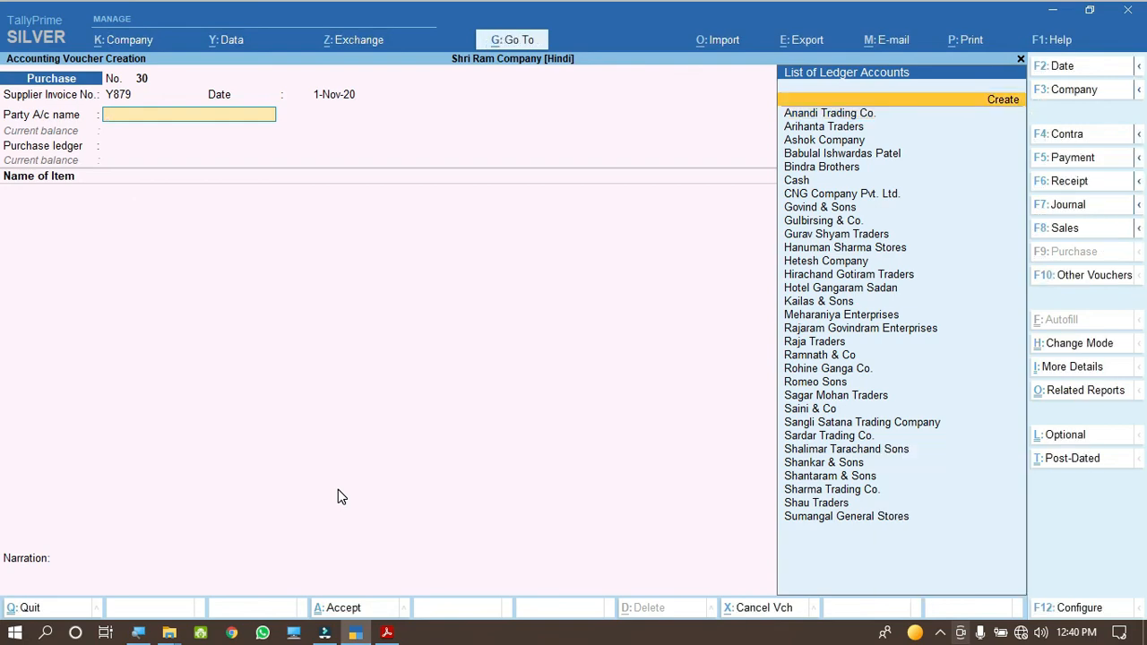
pyautogui.hotkey('ctrl', 'alt', 'v')
pyautogui.press('Return')
pyautogui.press('Return')
pyautogui.press('Return')
pyautogui.press('Return')
pyautogui.press('Return')
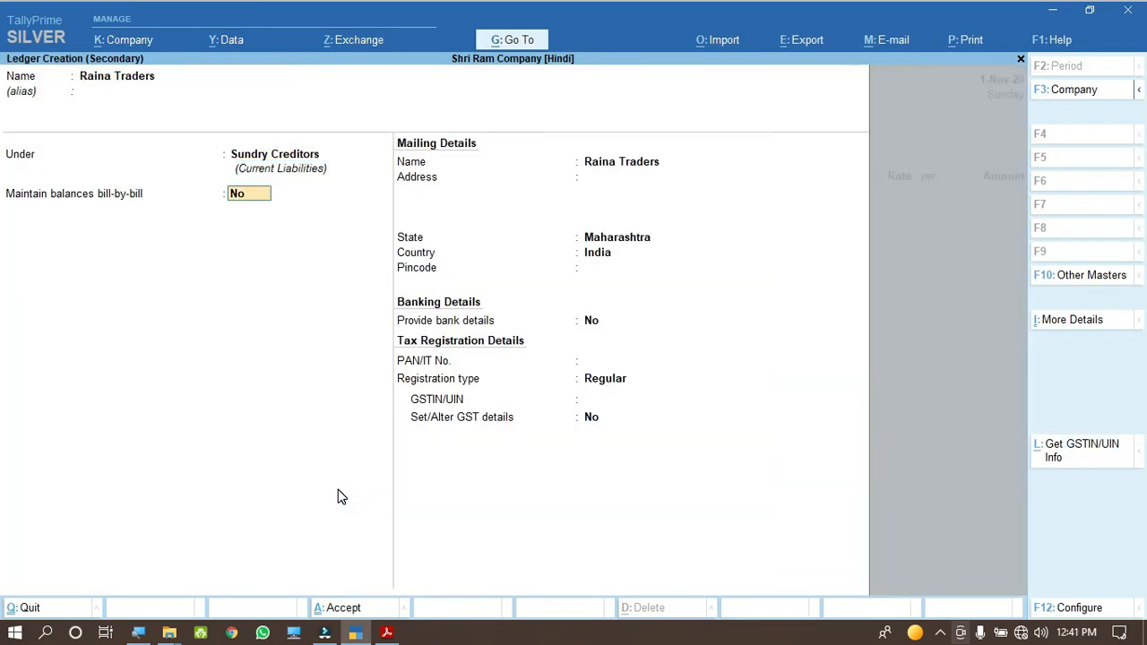
# Paste the party's address from the PDF into the Raina Traders ledger and set the state to Punjab.
pyautogui.hotkey('alt', 'Tab')
pyautogui.moveTo(358, 293); pyautogui.dragTo(577, 292)
pyautogui.hotkey('ctrl', 'c')
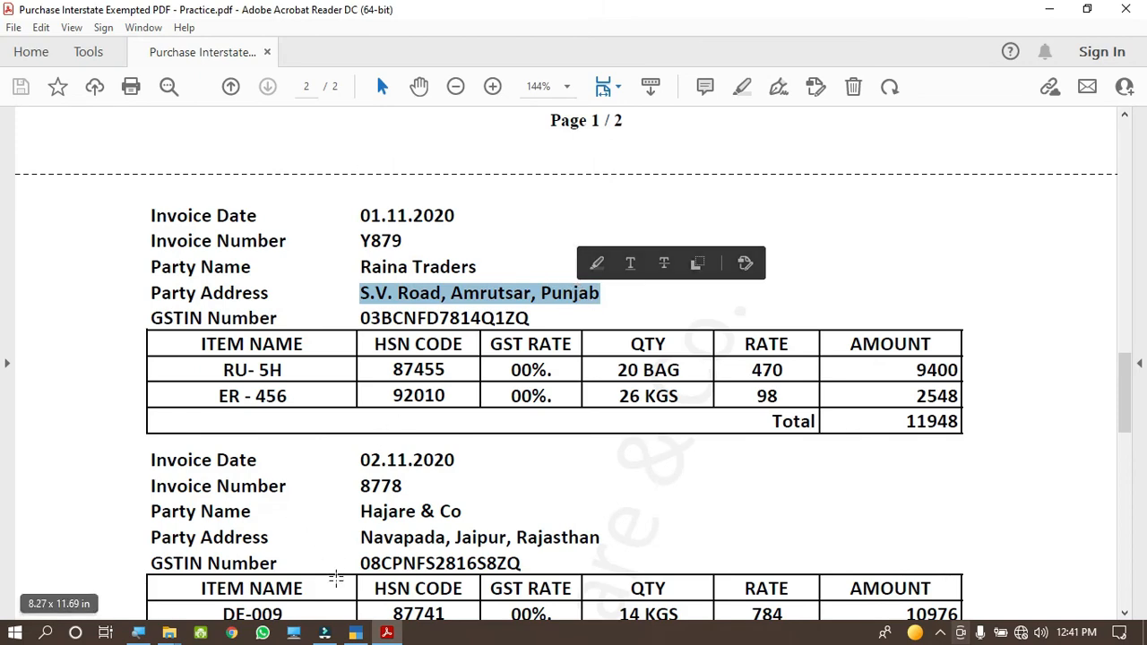
pyautogui.hotkey('alt', 'Tab')
pyautogui.hotkey('ctrl', 'alt', 'v')
pyautogui.press('Return')
pyautogui.press('Return')
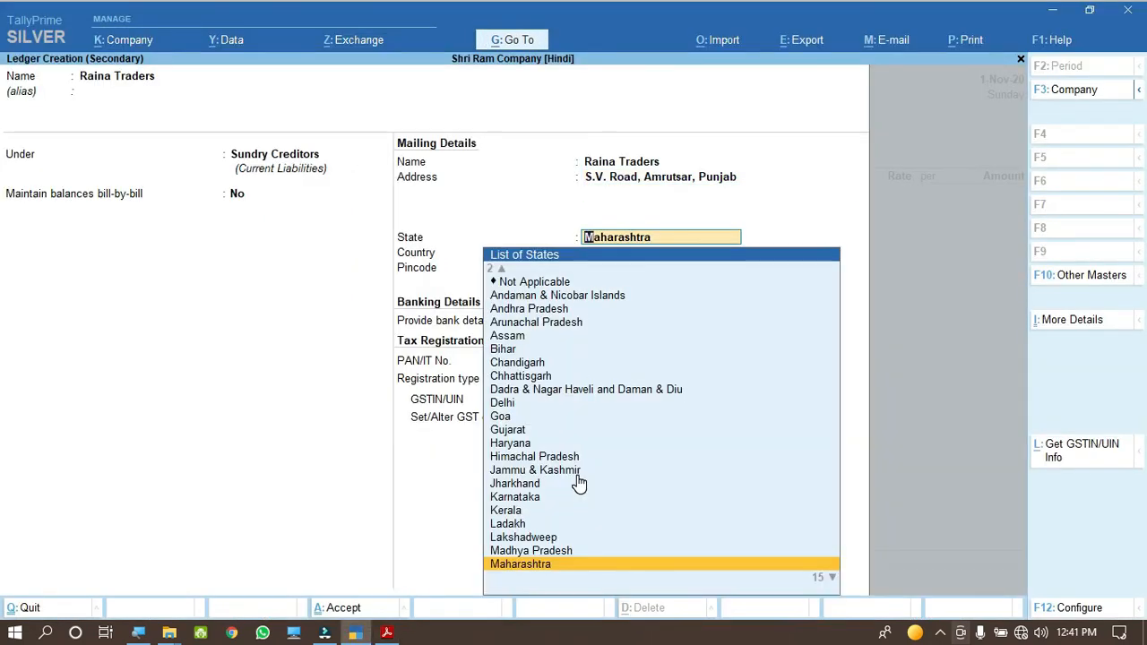
pyautogui.write('Pu')
pyautogui.press('Down')
pyautogui.press('Return')
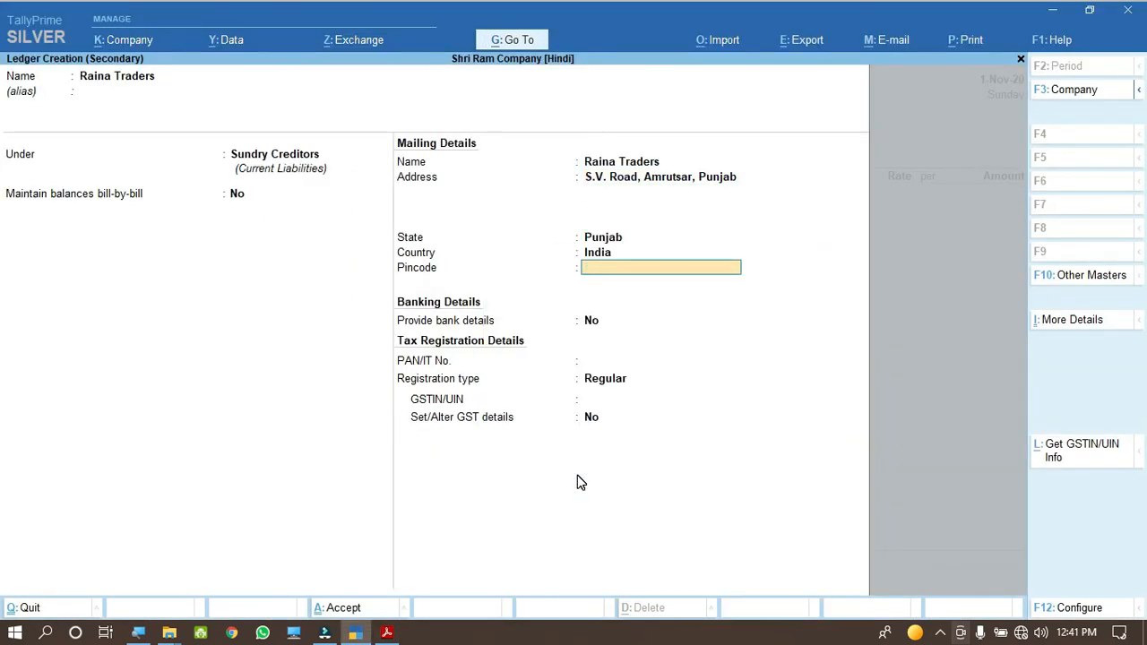
# Copy the party's GSTIN from the PDF invoice into the Raina Traders ledger and save the ledger.
pyautogui.press('Return')
pyautogui.press('Return')
pyautogui.press('Return')
pyautogui.press('Return')
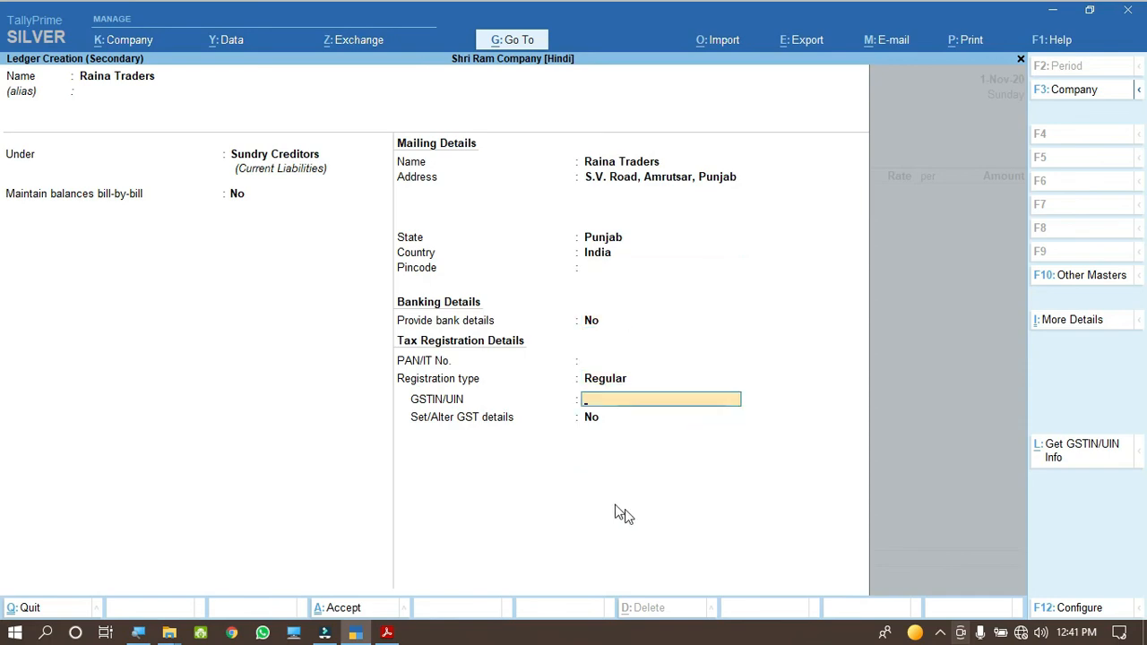
pyautogui.click(386, 632)
pyautogui.moveTo(359, 318); pyautogui.dragTo(532, 321)
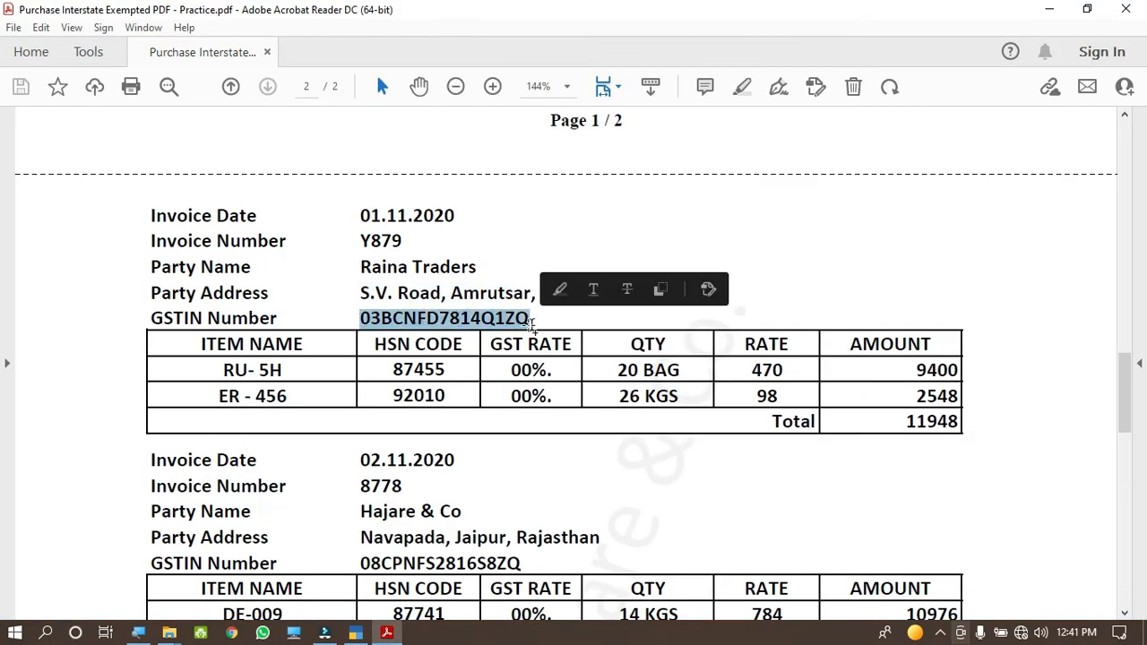
pyautogui.click(355, 633)
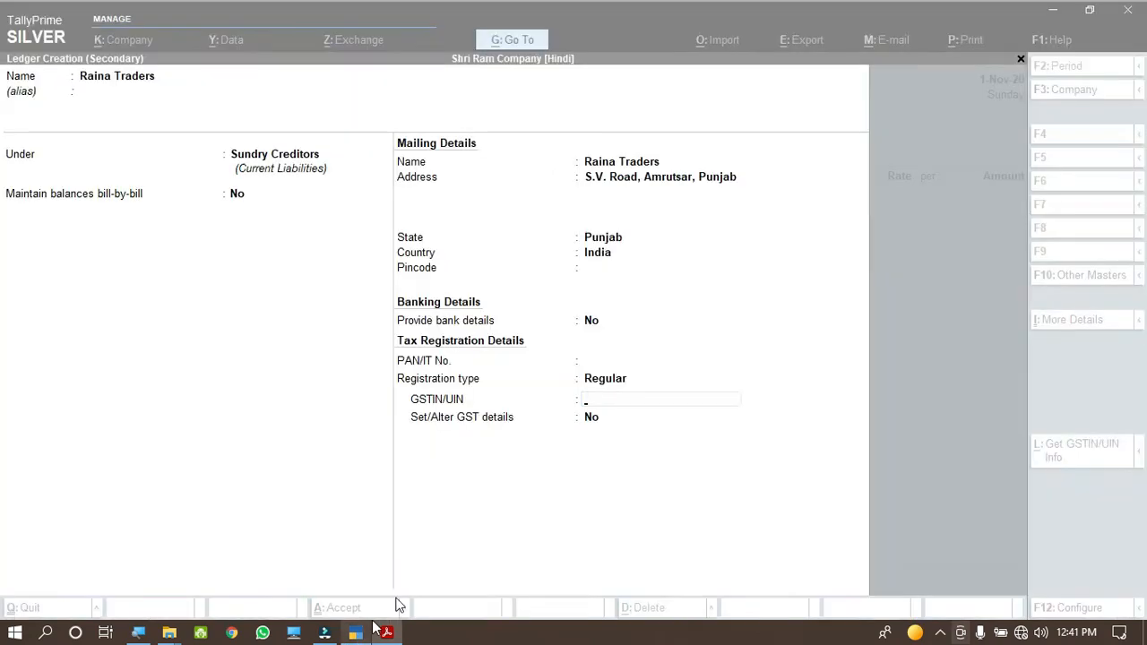
pyautogui.hotkey('ctrl', 'v')
pyautogui.press('Return')
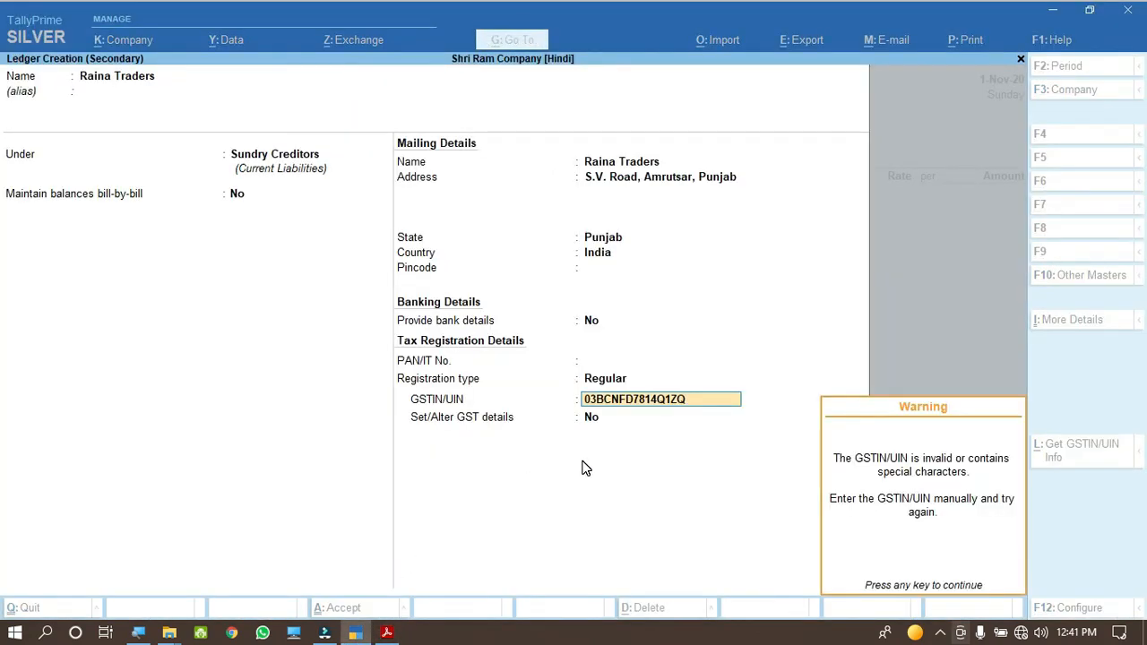
pyautogui.press('Return')
pyautogui.press('Return')
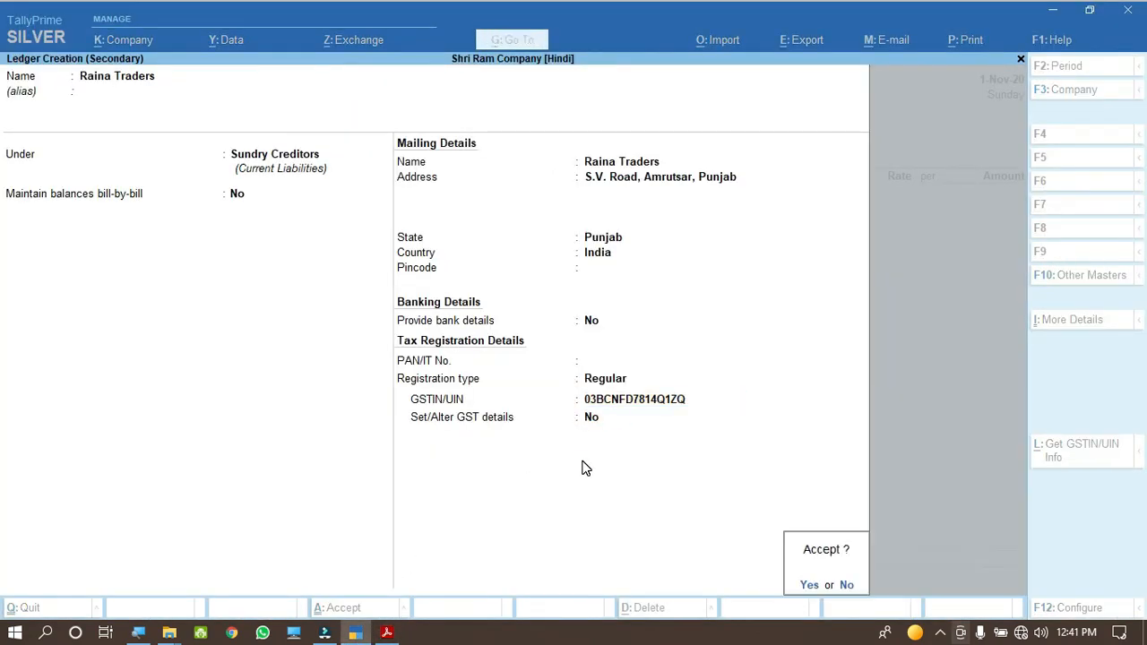
pyautogui.press('Return')
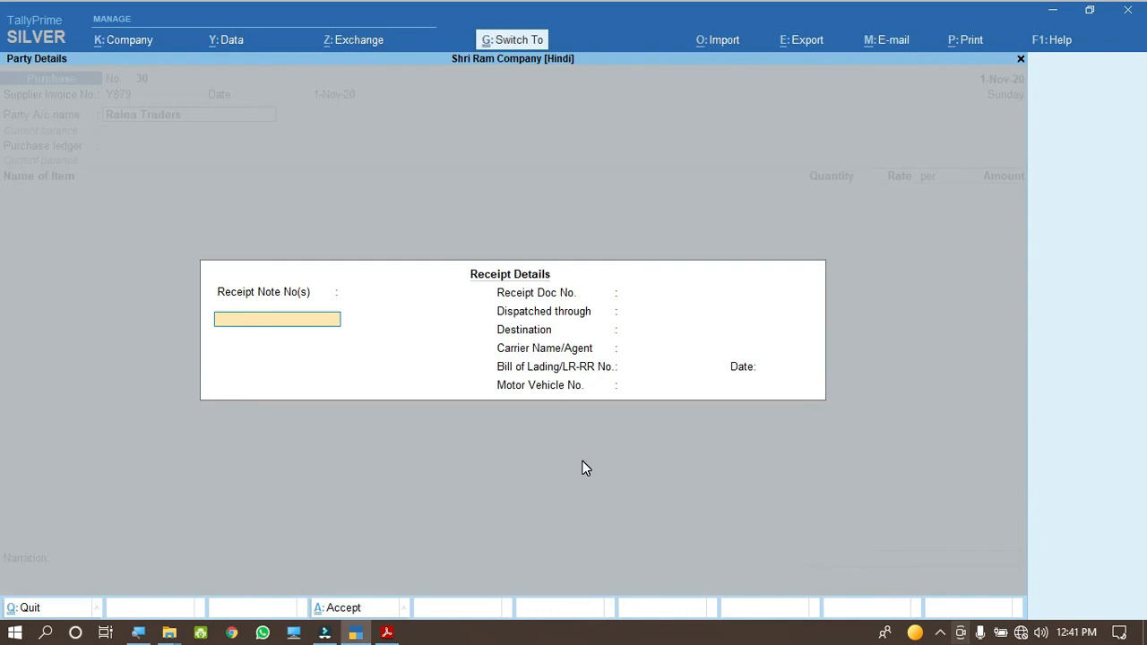
# Accept the receipt and party details unchanged and choose Purchase Interstate Exempt as the purchase ledger.
pyautogui.hotkey('ctrl', 'a')
pyautogui.hotkey('ctrl', 'a')
pyautogui.press('Down')
pyautogui.press('Down')
pyautogui.press('Down')
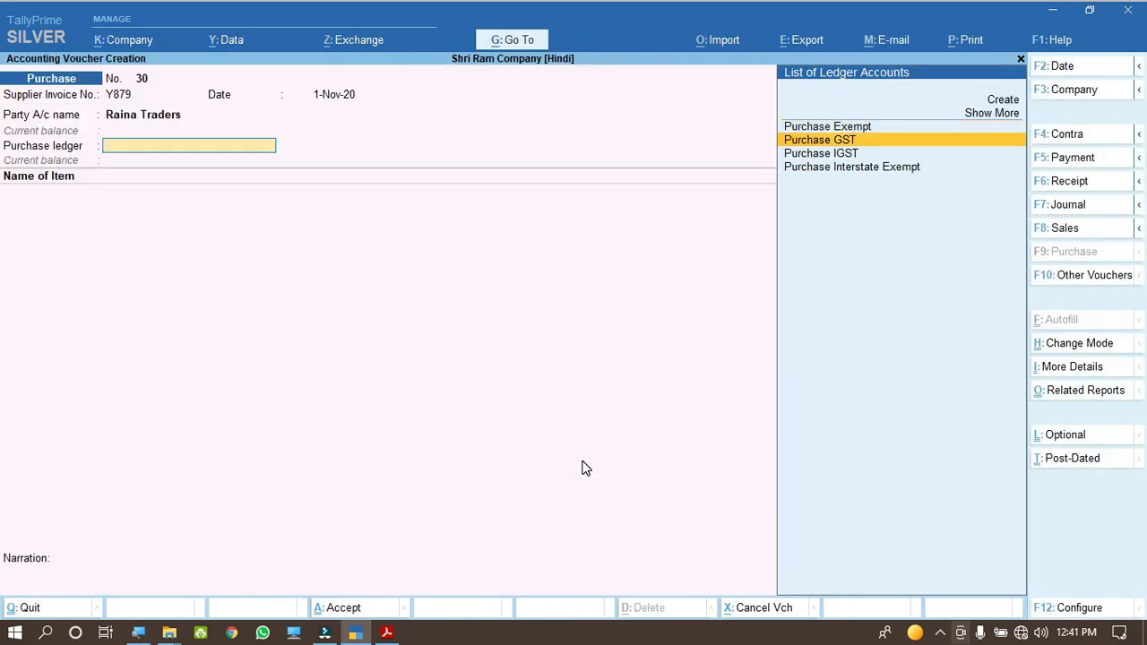
pyautogui.press('Return')
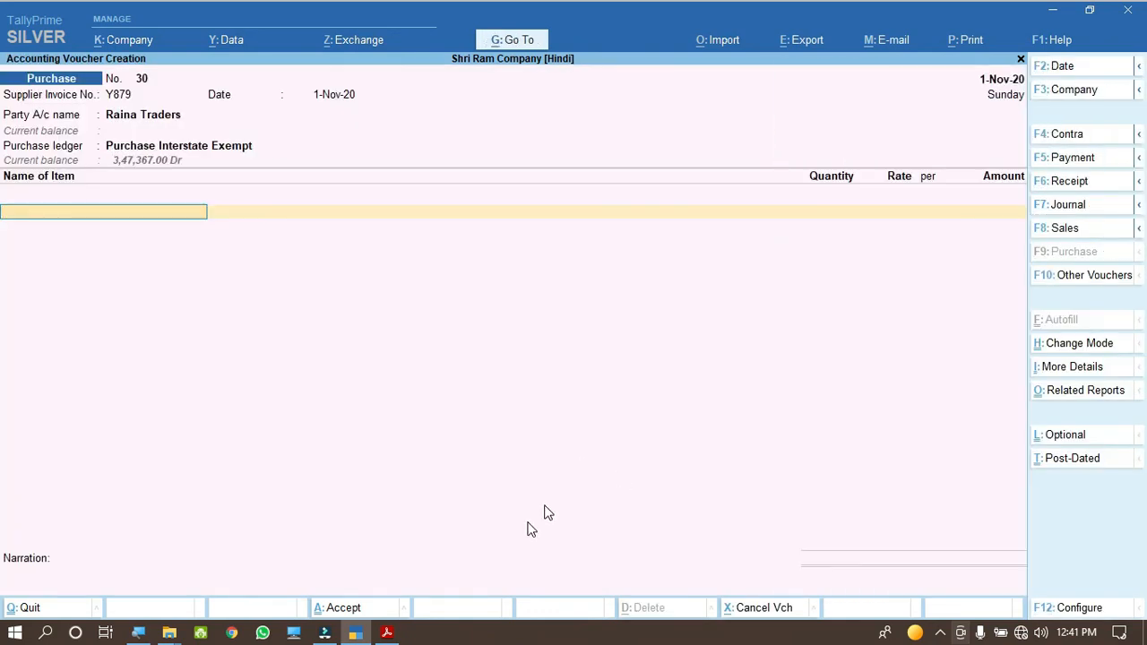
# Copy the item name RU- 5H from the PDF and create it as a stock item under Items @ 00 %.
pyautogui.click(386, 633)
pyautogui.moveTo(223, 370); pyautogui.dragTo(290, 370)
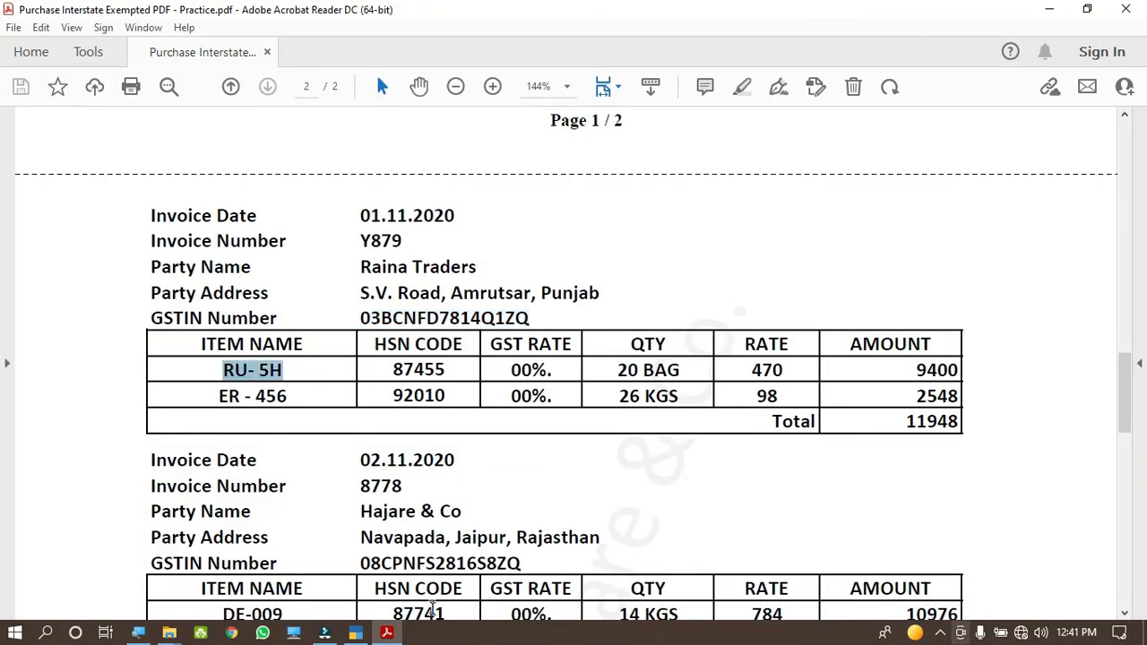
pyautogui.click(355, 633)
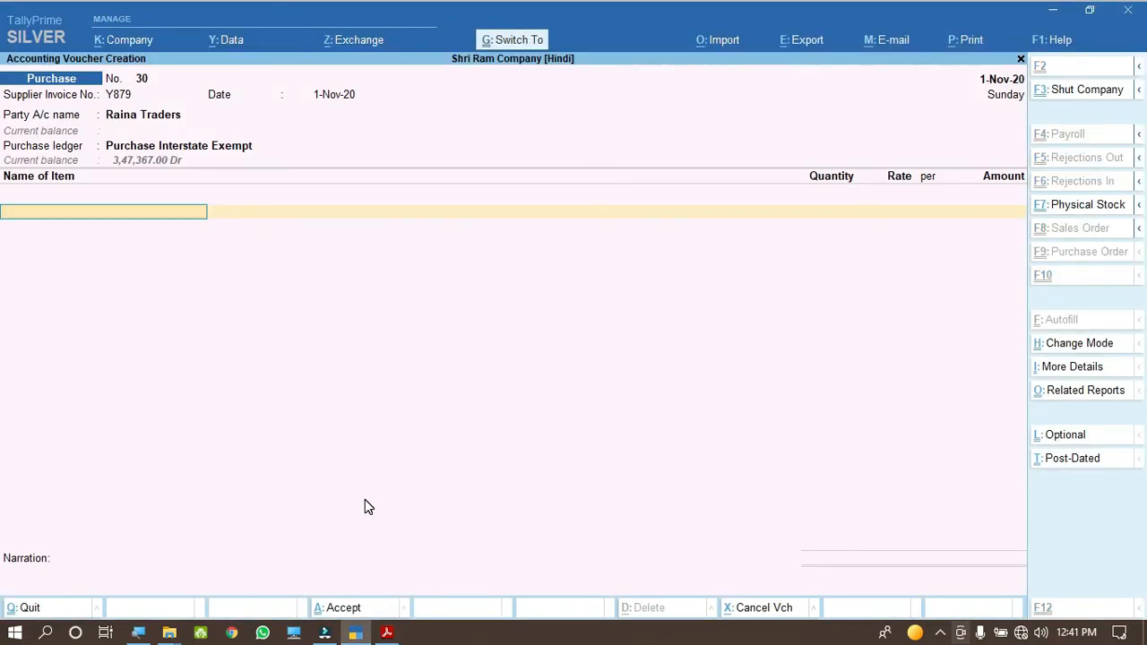
pyautogui.hotkey('alt', 'c')
pyautogui.hotkey('ctrl', 'alt', 'v')
pyautogui.press('Return')
pyautogui.press('Return')
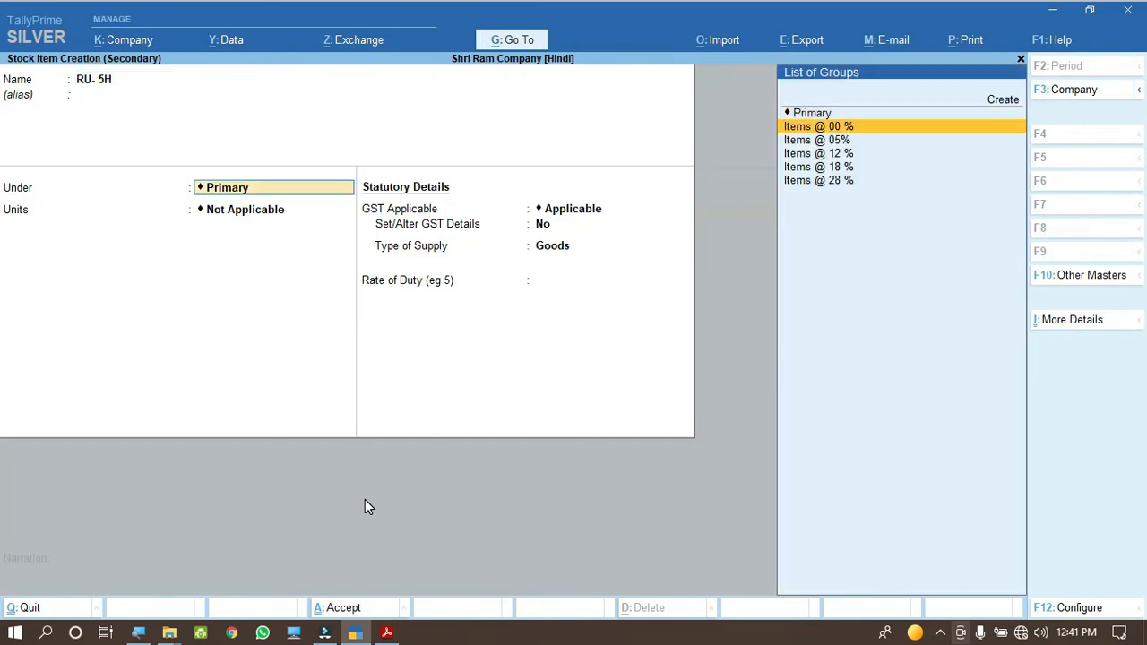
pyautogui.press('Down')
pyautogui.press('Up')
pyautogui.press('Return')
# Check the quantity unit for RU- 5H in the PDF and set the stock item's unit to BAG.
pyautogui.click(358, 638)
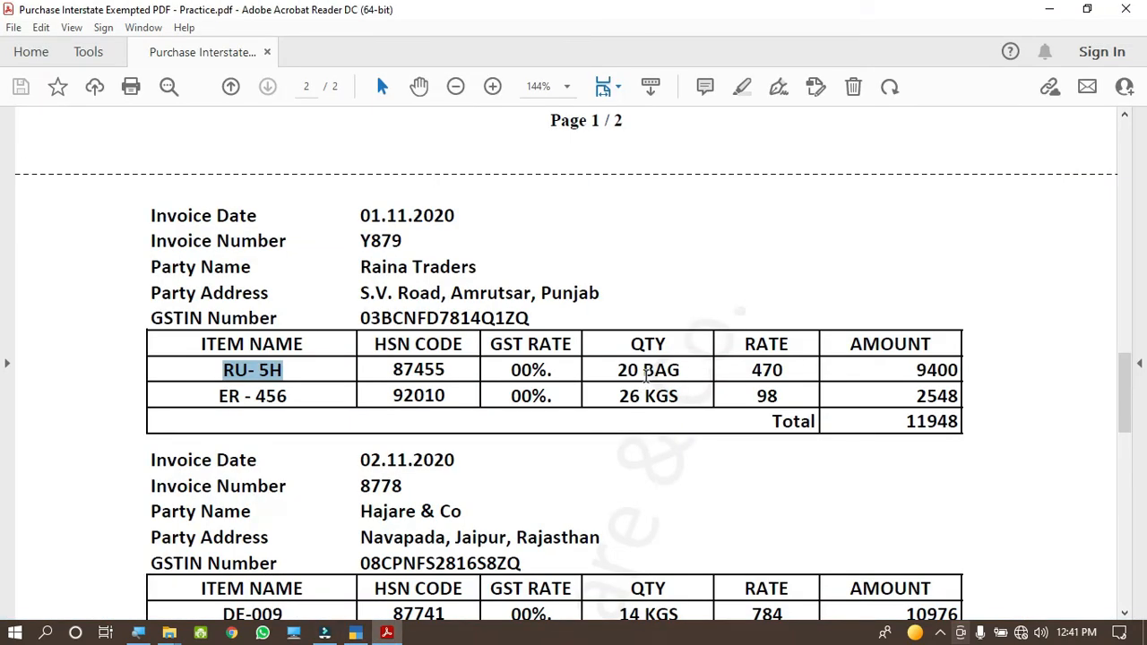
pyautogui.moveTo(642, 369); pyautogui.dragTo(684, 370)
pyautogui.hotkey('alt', 'Tab')
pyautogui.press('Up')
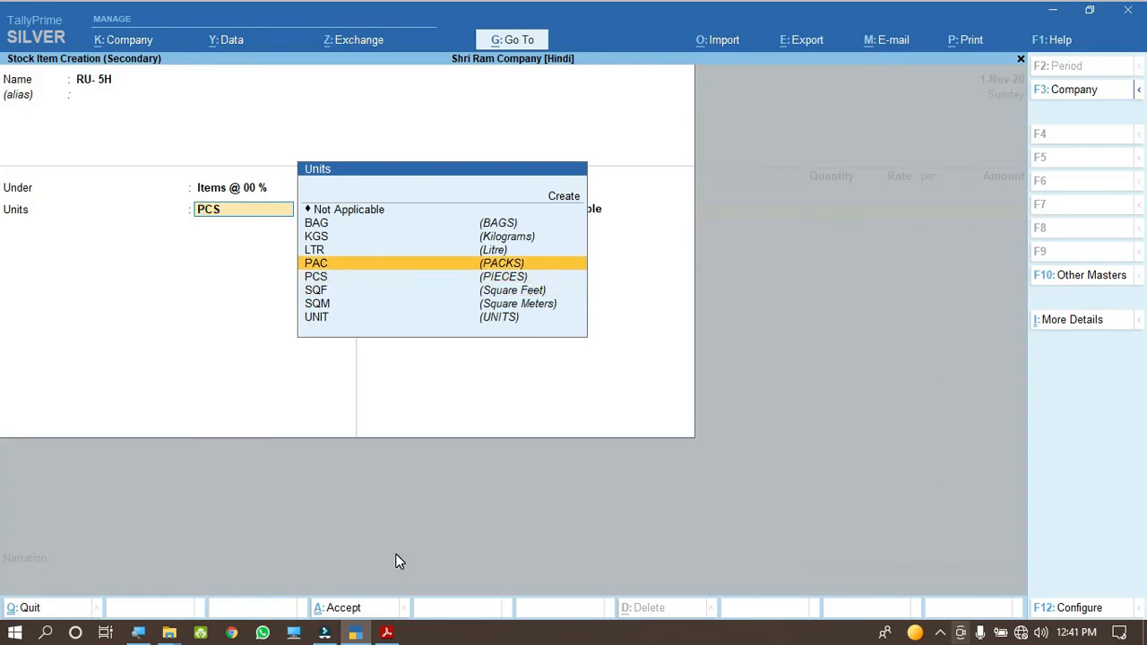
pyautogui.press('Up')
pyautogui.press('Up')
pyautogui.press('Up')
pyautogui.press('Return')
# Give RU- 5H GST details with HSN 87455 from the PDF and taxability Exempt, and save the stock item.
pyautogui.press('y')
pyautogui.press('Return')
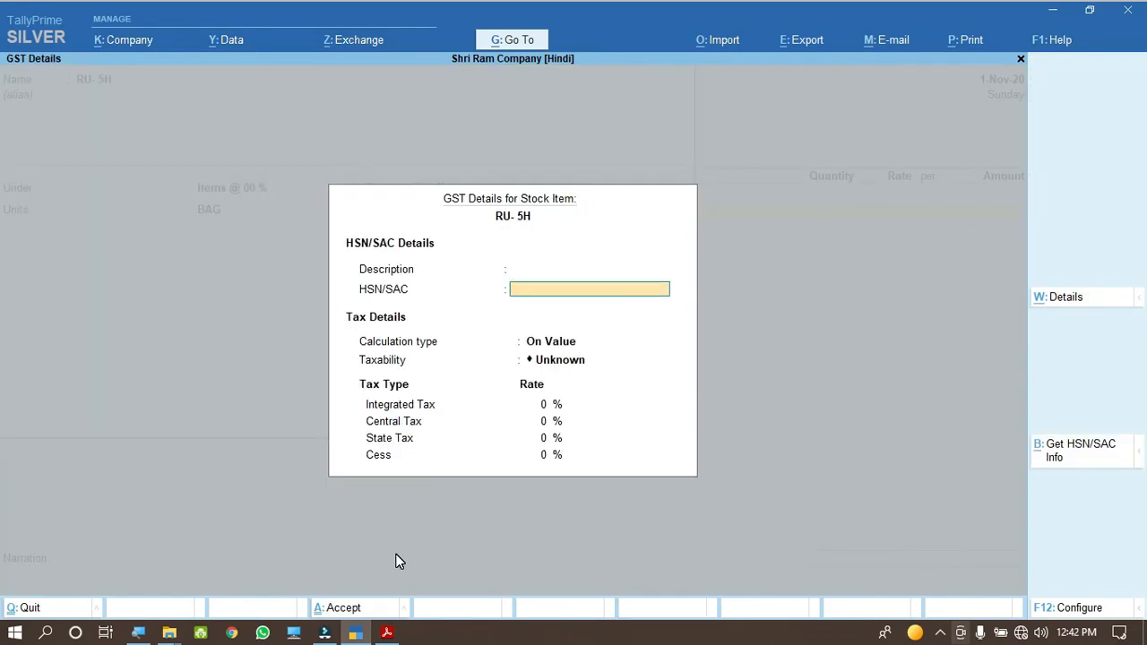
pyautogui.click(387, 632)
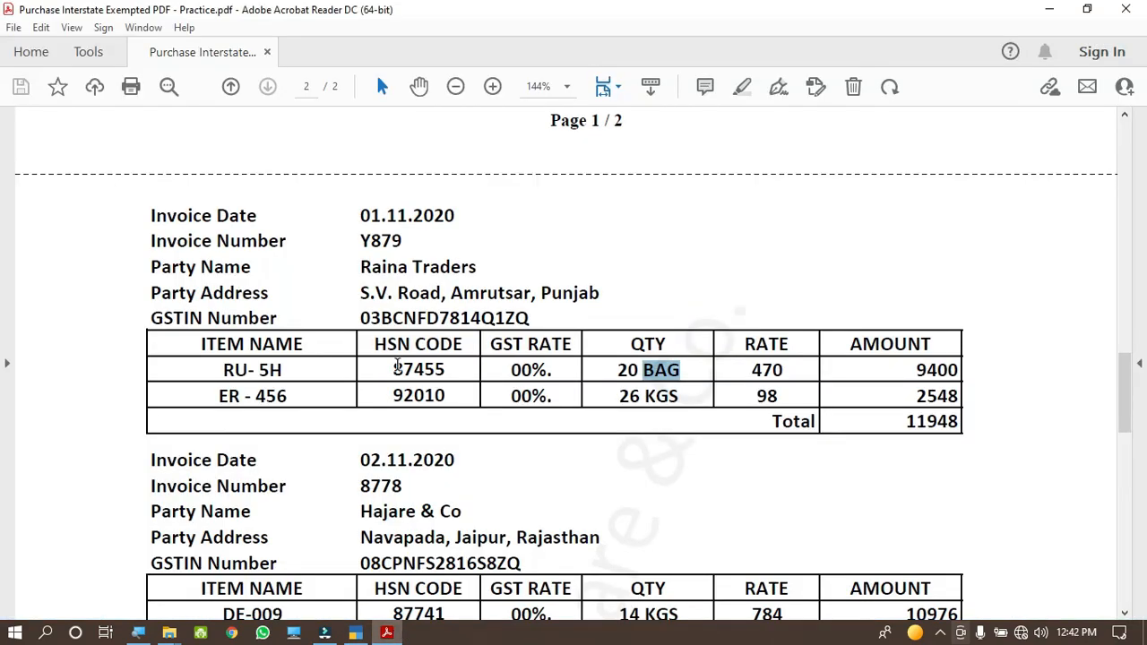
pyautogui.moveTo(394, 369); pyautogui.dragTo(450, 374)
pyautogui.click(356, 632)
pyautogui.hotkey('ctrl', 'v')
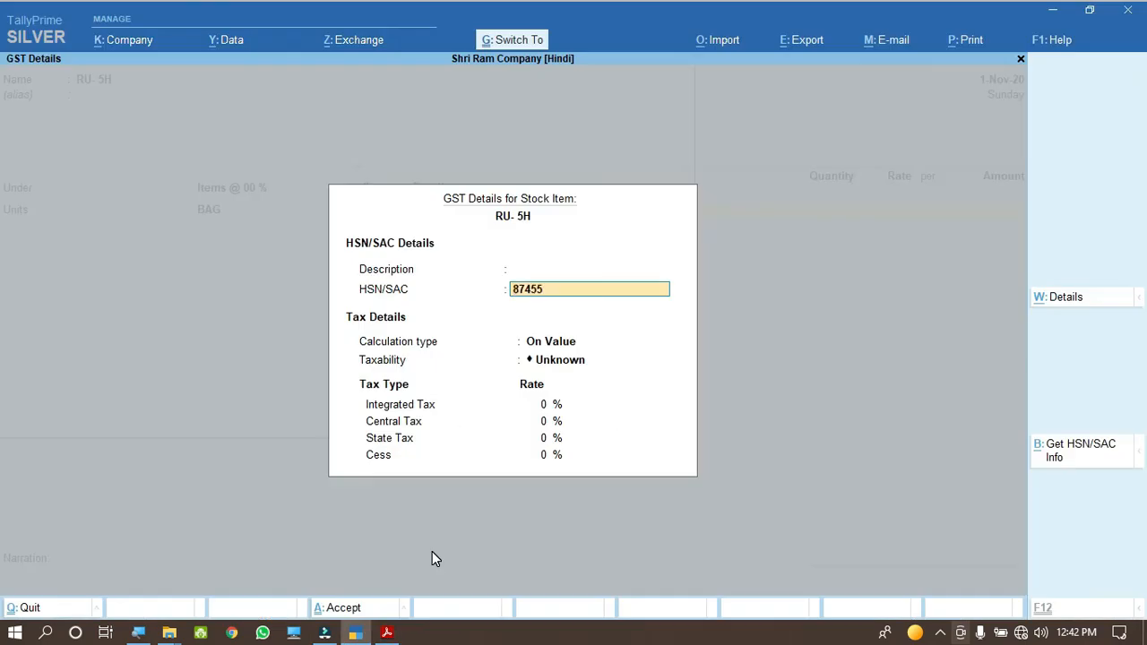
pyautogui.press('Return')
pyautogui.press('Return')
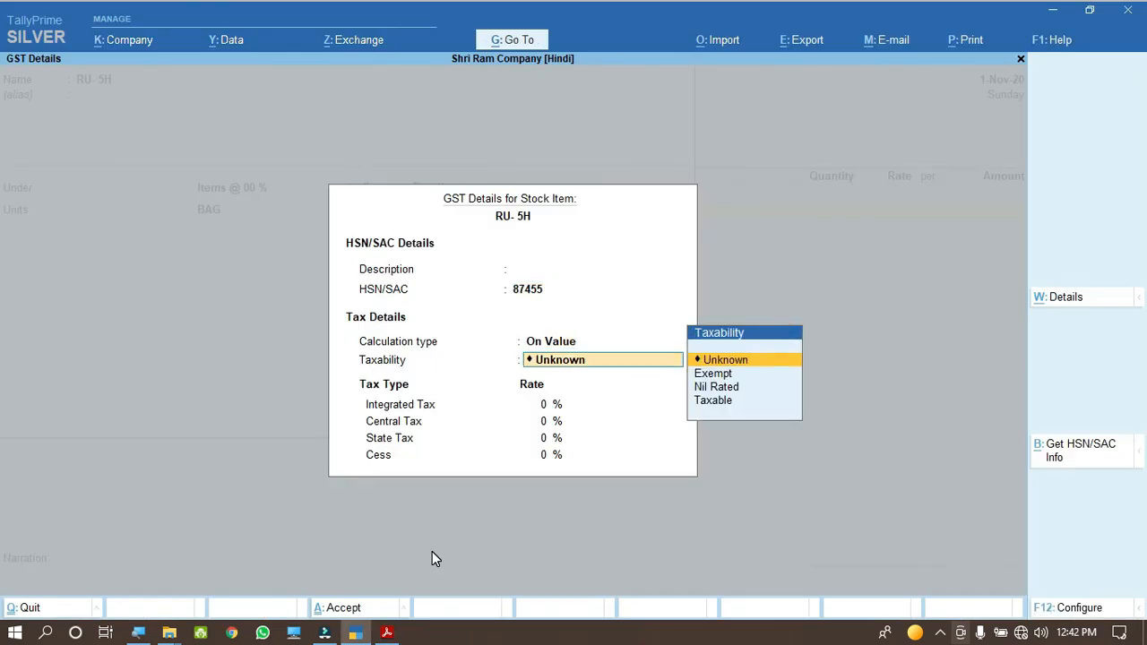
pyautogui.press('Down')
pyautogui.press('Return')
pyautogui.hotkey('ctrl', 'a')
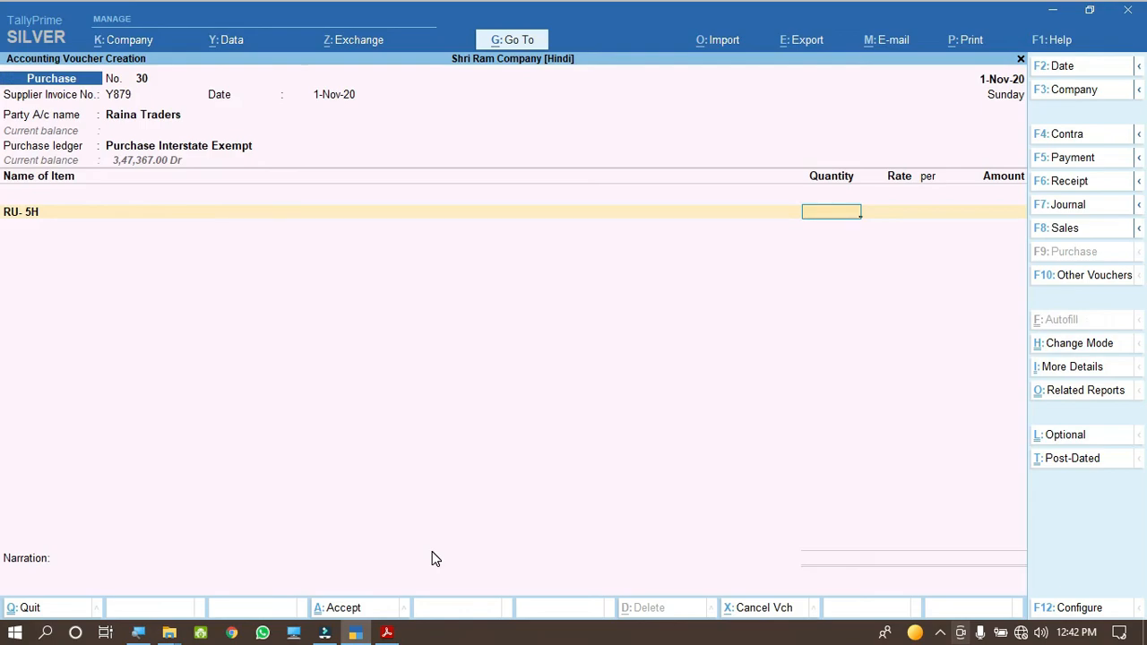
# Enter 20 BAG at rate 470 for RU- 5H in the purchase voucher, as on the PDF invoice.
pyautogui.click(389, 633)
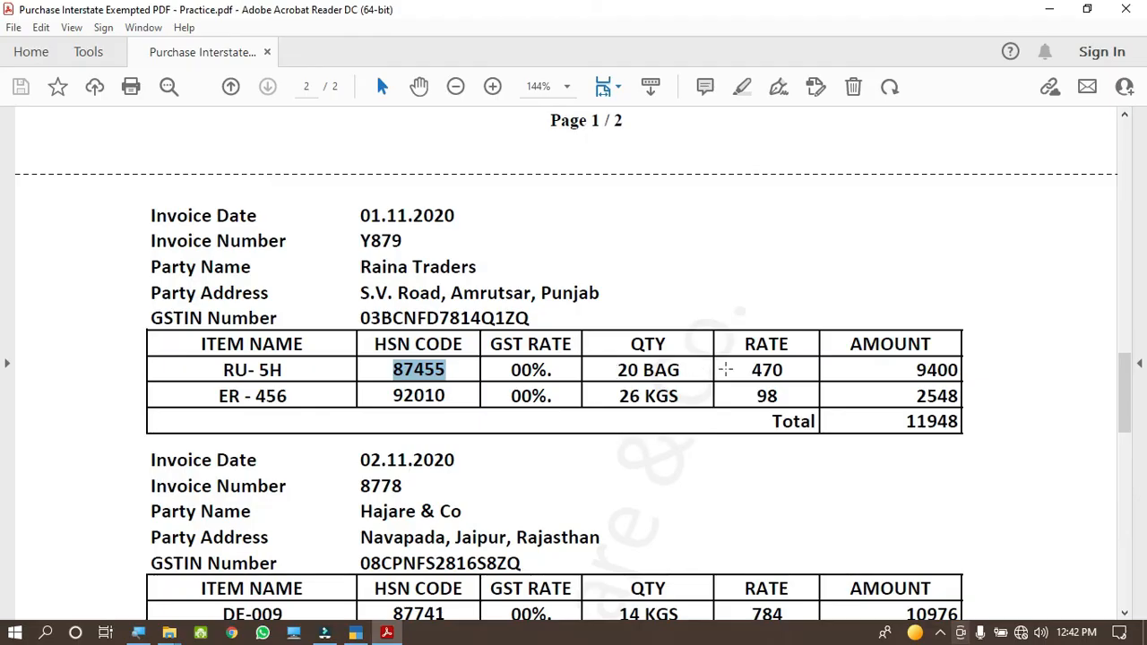
pyautogui.moveTo(741, 370); pyautogui.dragTo(793, 370)
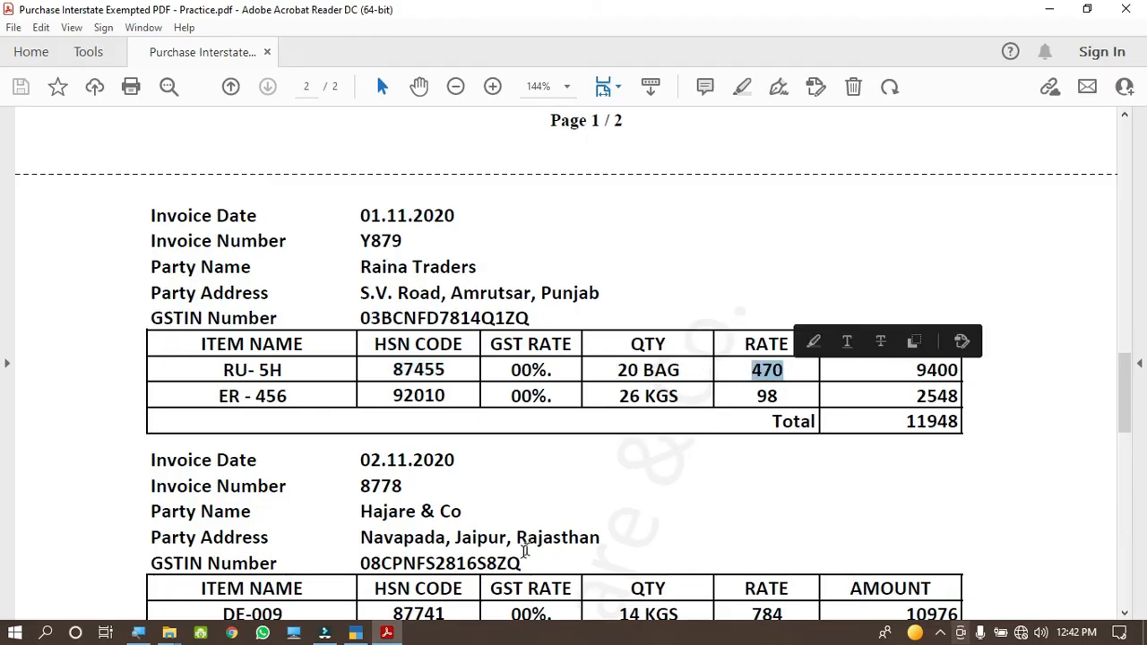
pyautogui.click(387, 633)
pyautogui.press('Return')
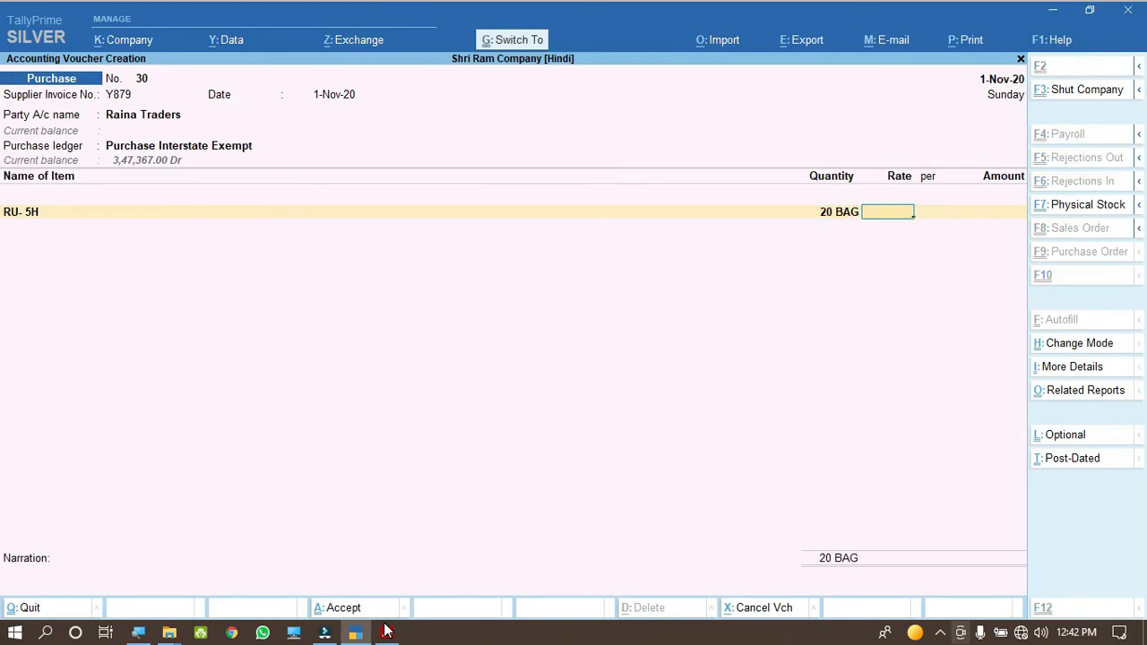
pyautogui.hotkey('ctrl', 'v')
pyautogui.press('Return')
pyautogui.press('Return')
pyautogui.press('Return')
# Copy the item name ER - 456 from the PDF and create it as a stock item under Items @ 00 %.
pyautogui.click(389, 632)
pyautogui.moveTo(217, 396); pyautogui.dragTo(307, 397)
pyautogui.hotkey('ctrl', 'c')
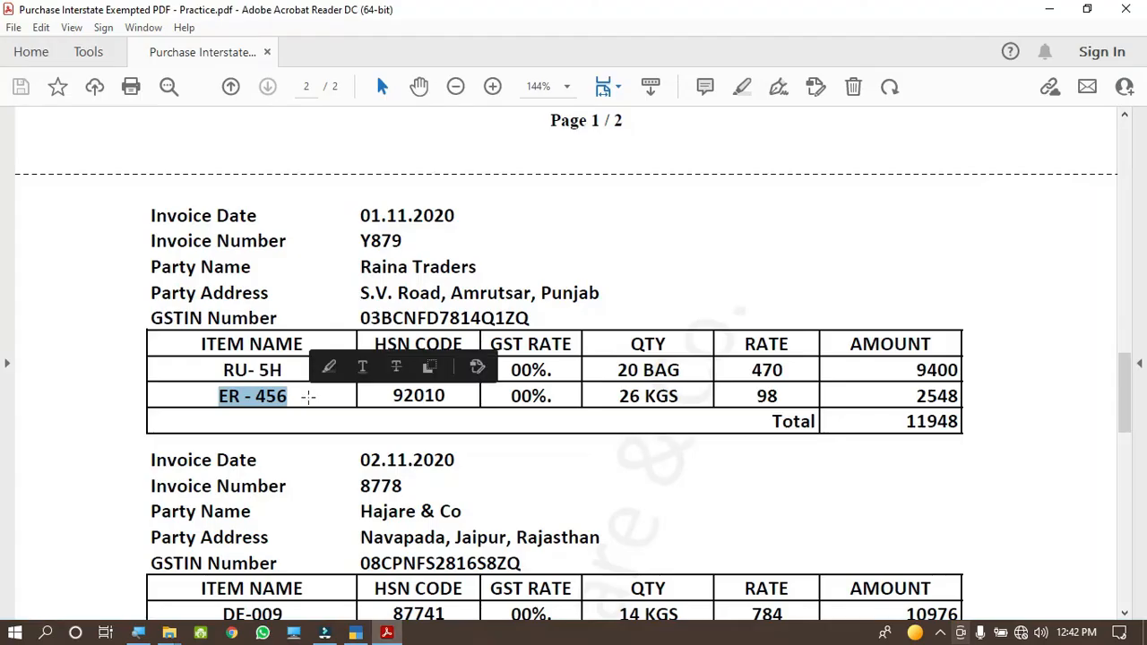
pyautogui.click(357, 632)
pyautogui.hotkey('ctrl', 'v')
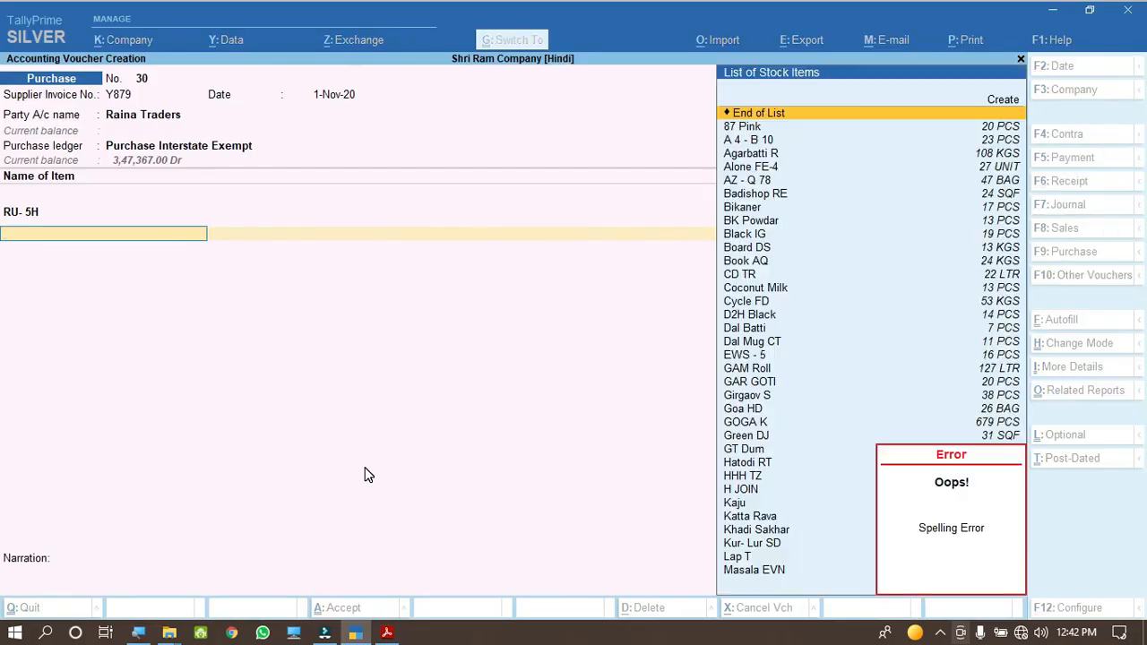
pyautogui.press('Up')
pyautogui.press('Return')
pyautogui.hotkey('ctrl', 'v')
pyautogui.press('Return')
pyautogui.press('Return')
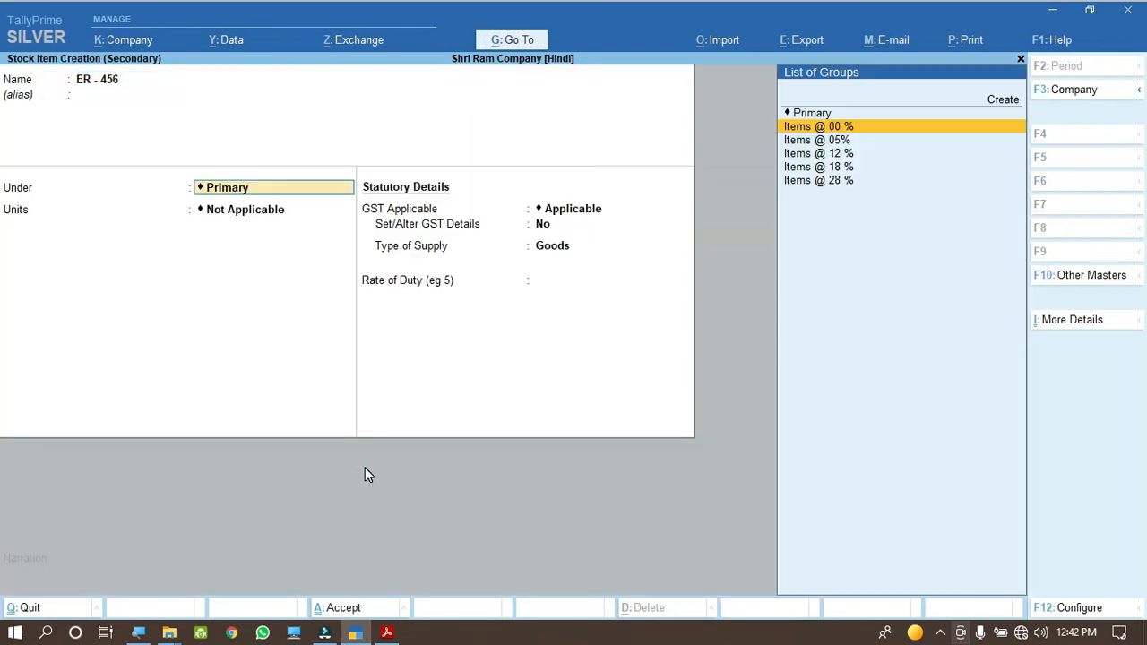
pyautogui.press('Return')
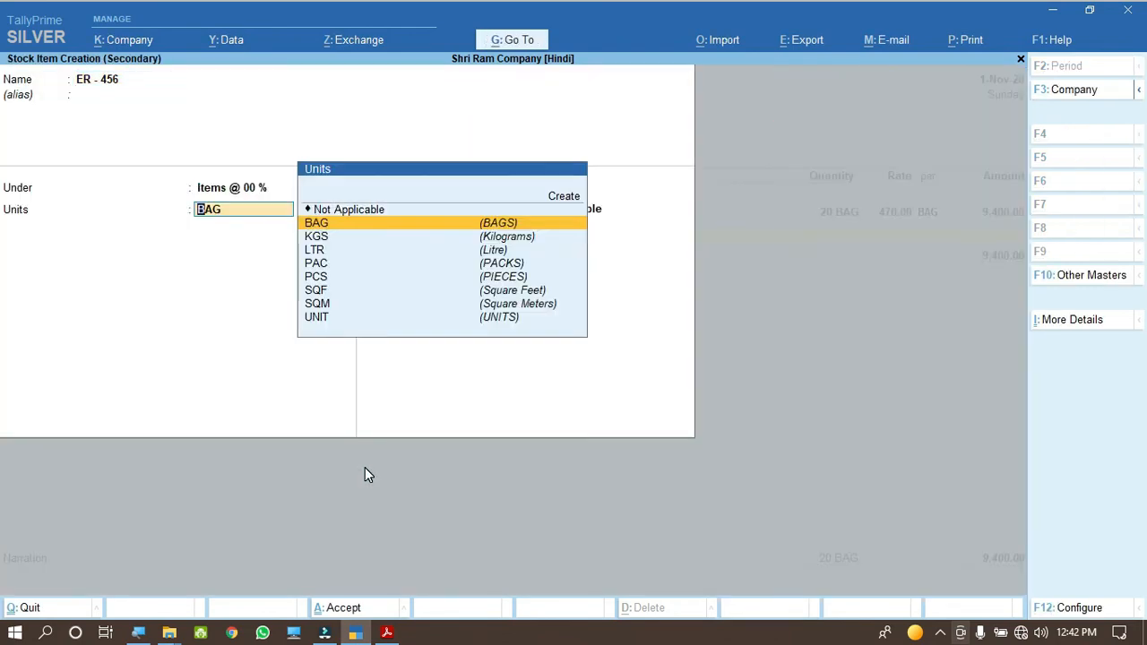
# Check the quantity unit for ER - 456 in the PDF and set the stock item's unit to KGS.
pyautogui.click(387, 632)
pyautogui.doubleClick(661, 396)
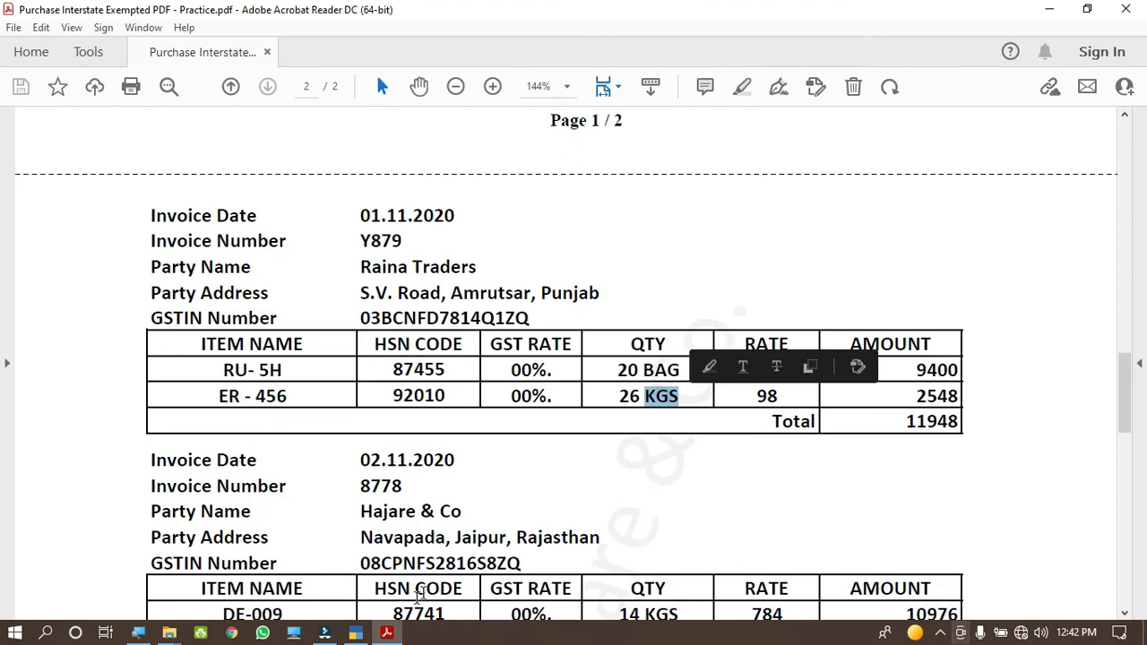
pyautogui.hotkey('alt', 'Tab')
pyautogui.press('Down')
pyautogui.press('Return')
pyautogui.press('Return')
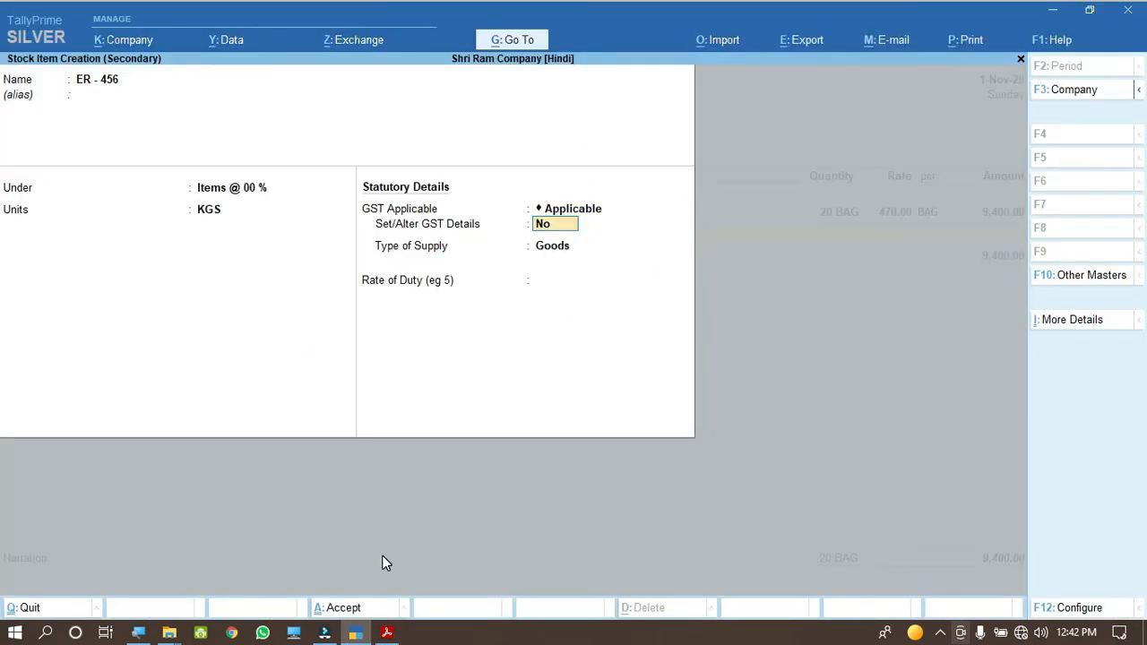
# Give ER - 456 GST details with HSN 92010 from the PDF and taxability Exempt, and save the stock item.
pyautogui.press('y')
pyautogui.click(387, 632)
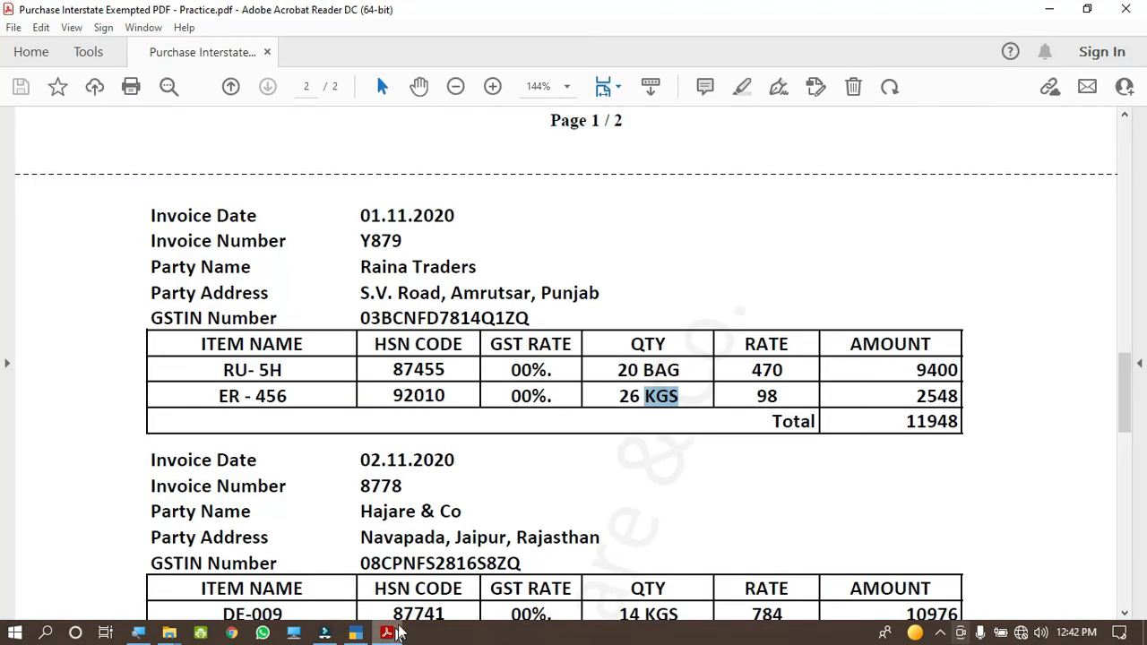
pyautogui.moveTo(392, 396); pyautogui.dragTo(452, 397)
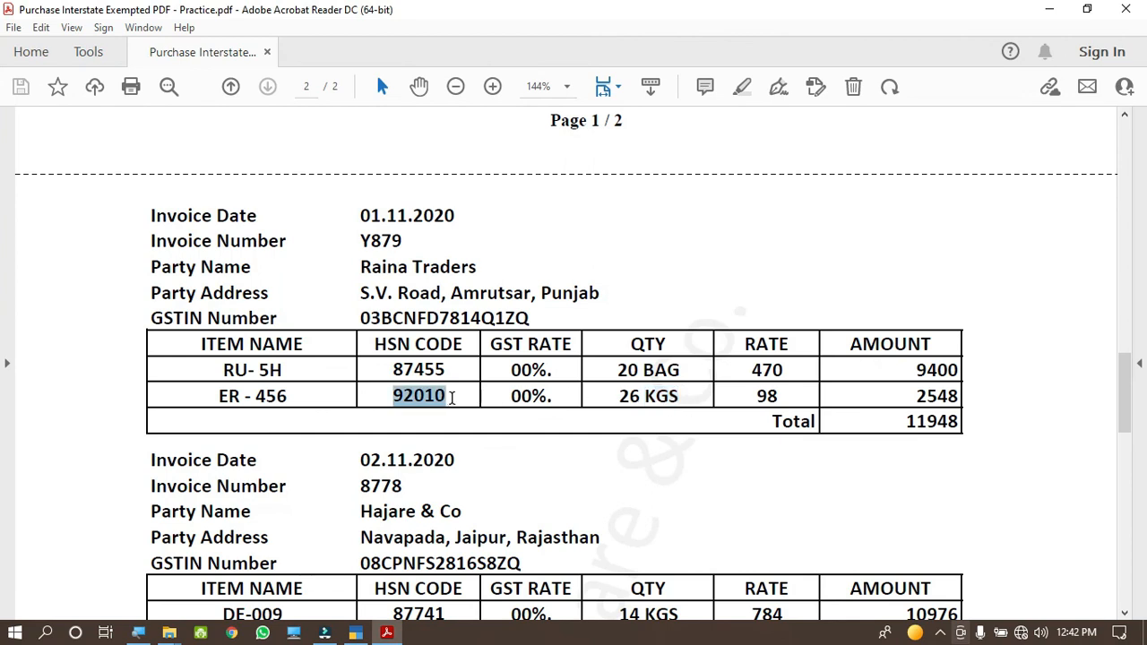
pyautogui.hotkey('ctrl', 'c')
pyautogui.hotkey('alt', 'Tab')
pyautogui.hotkey('ctrl', 'alt', 'v')
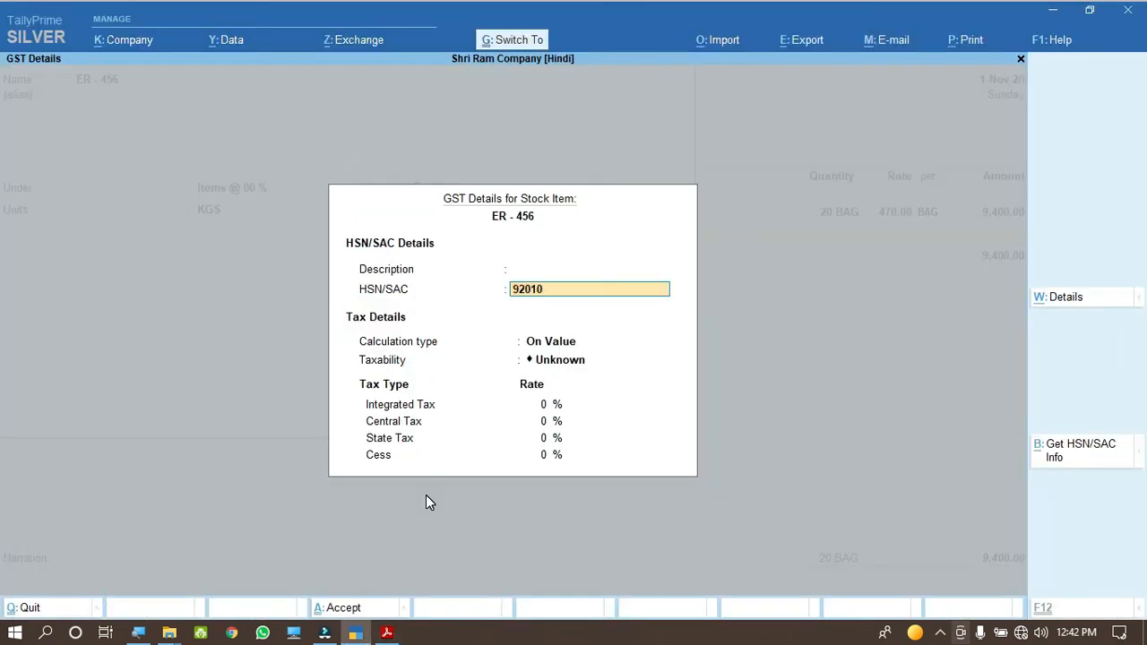
pyautogui.press('Return')
pyautogui.press('Return')
pyautogui.press('Down')
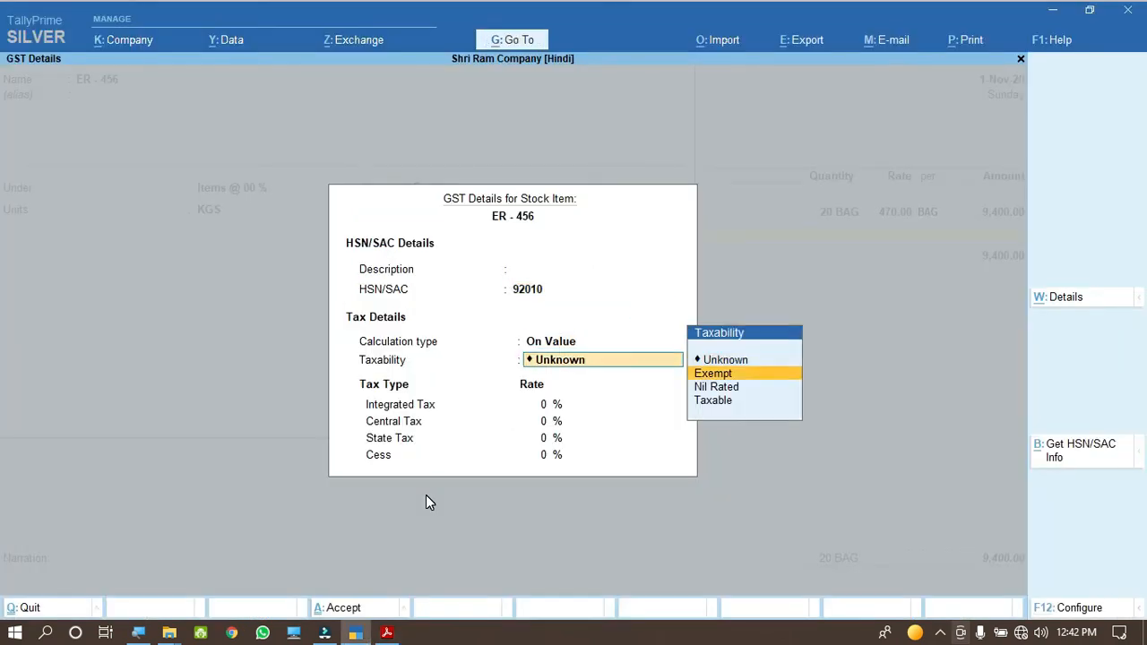
pyautogui.press('Return')
pyautogui.press('Return')
pyautogui.press('Return')
pyautogui.press('Return')
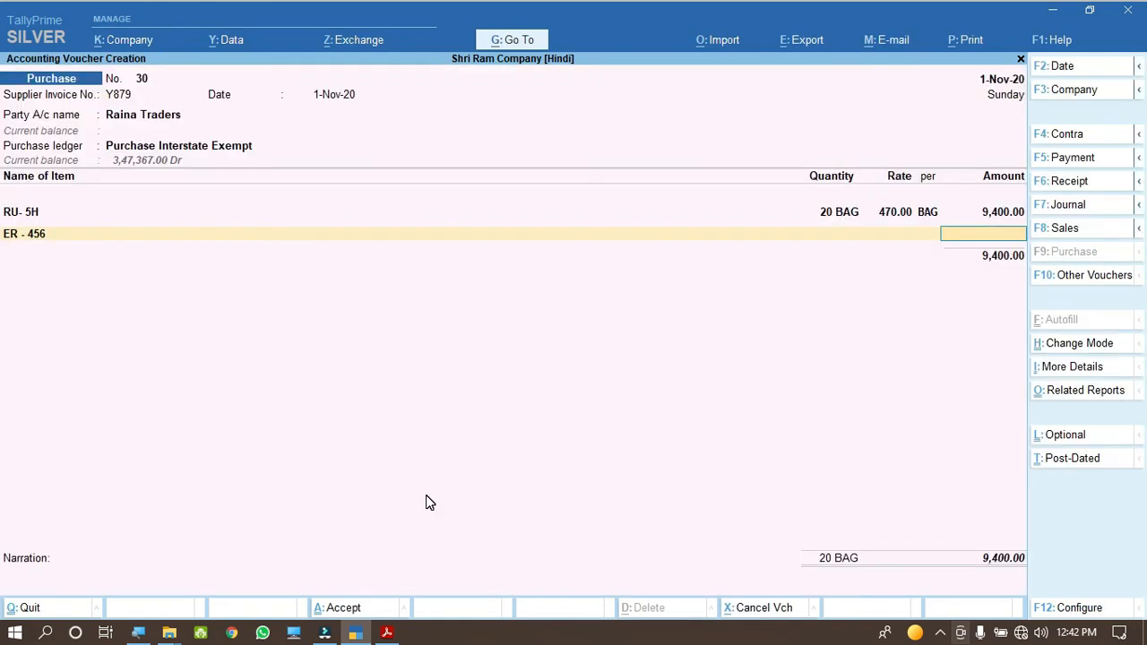
# Check the ER - 456 line in the PDF and enter 26 KGS at rate 98 for it in the purchase voucher.
pyautogui.hotkey('alt', 'Tab')
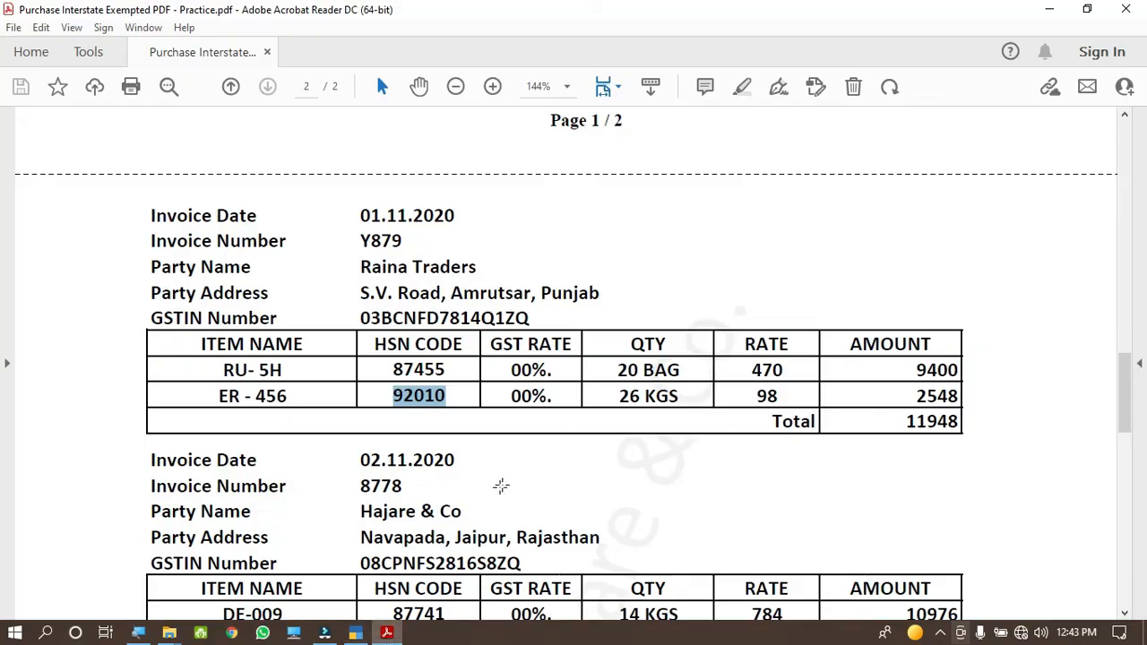
pyautogui.doubleClick(742, 395)
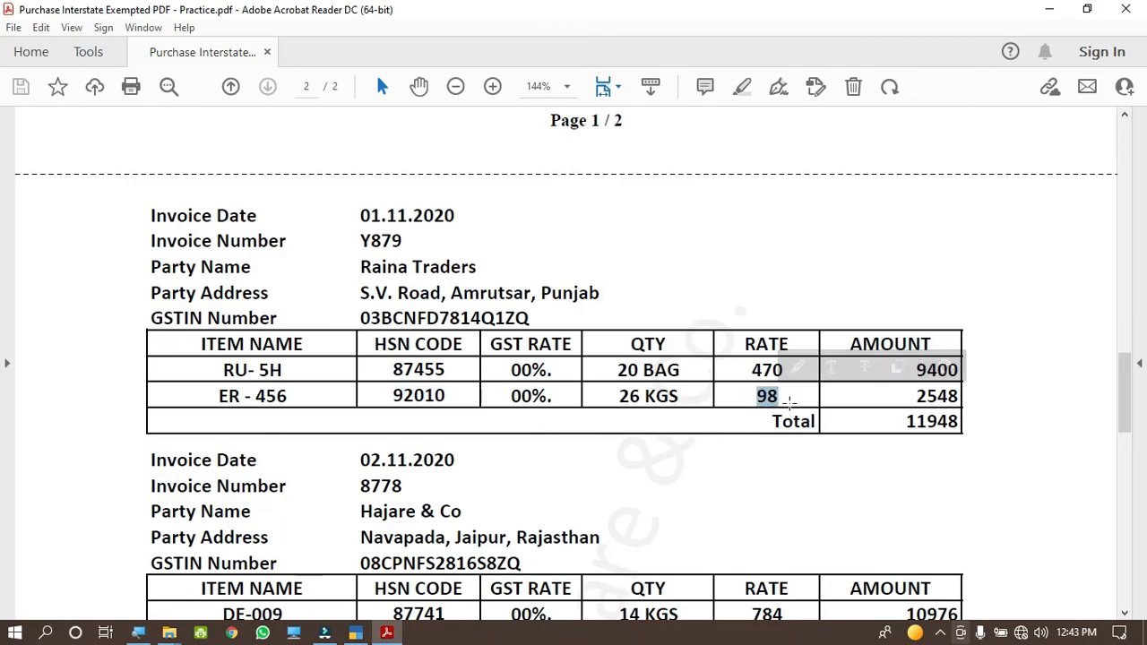
pyautogui.hotkey('alt', 'Tab')
pyautogui.write('2')
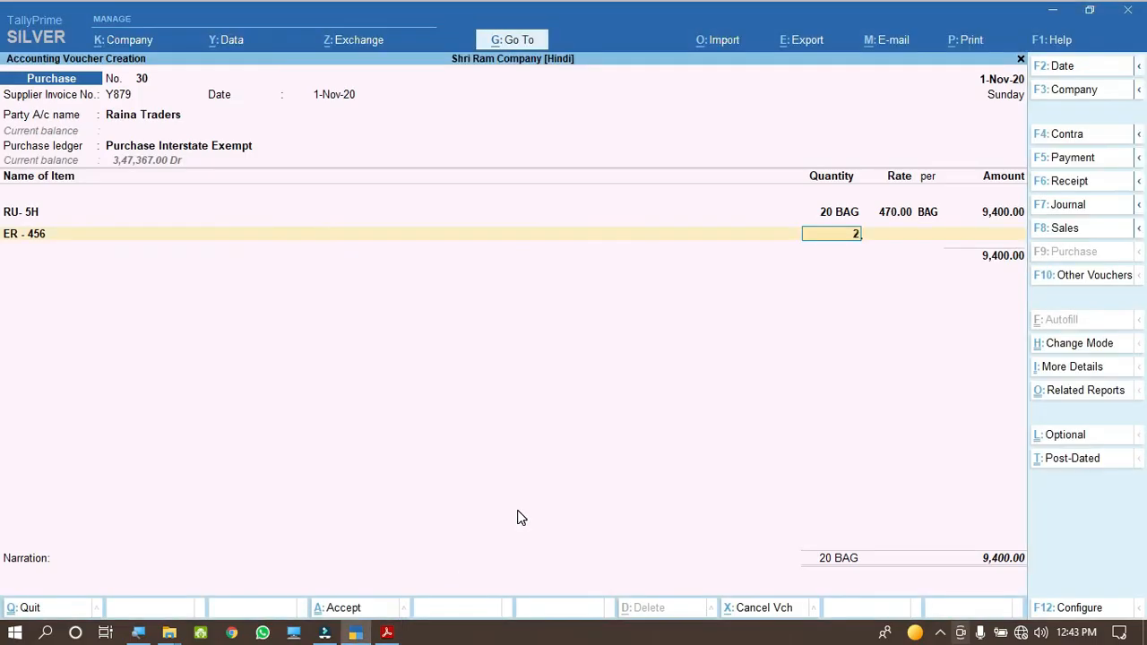
pyautogui.write('6')
pyautogui.press('Return')
pyautogui.write('98')
pyautogui.press('Return')
pyautogui.press('Return')
pyautogui.press('Return')
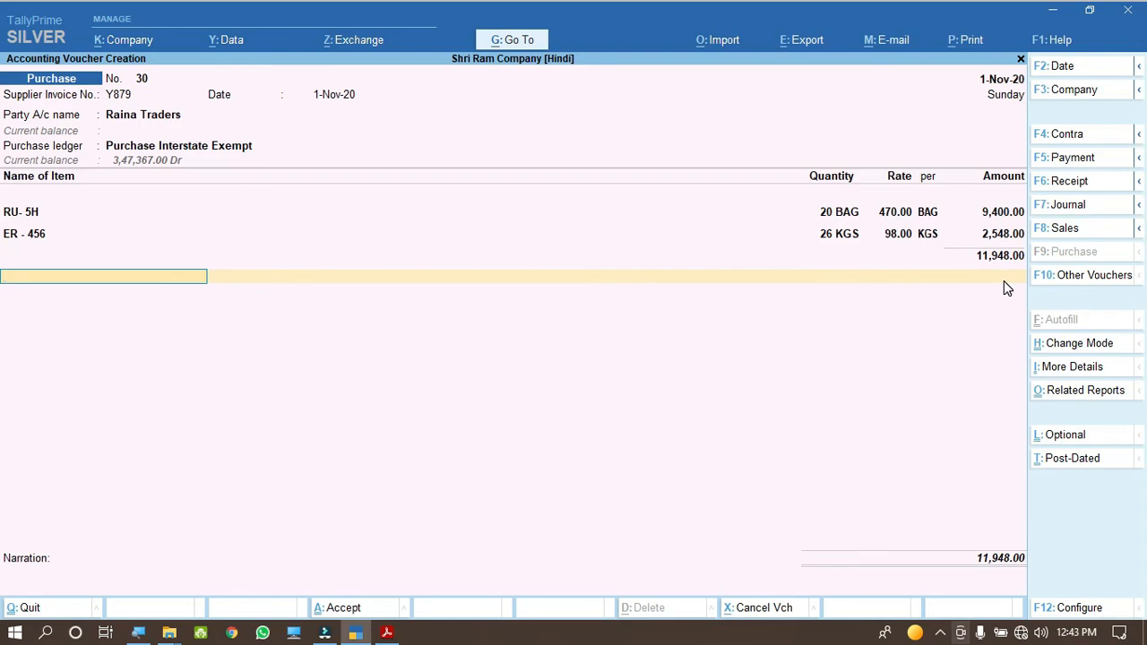
# Compare the voucher total with the Raina Traders invoice total in the PDF and save the purchase voucher.
pyautogui.hotkey('alt', 'Tab')
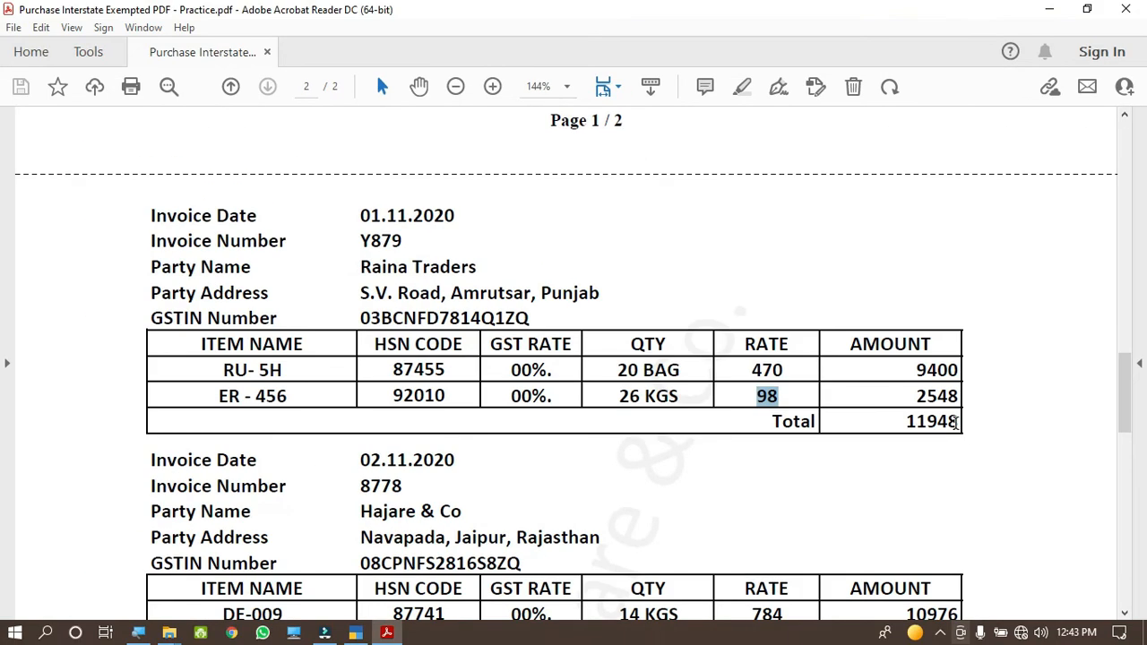
pyautogui.click(355, 633)
pyautogui.hotkey('ctrl', 'a')
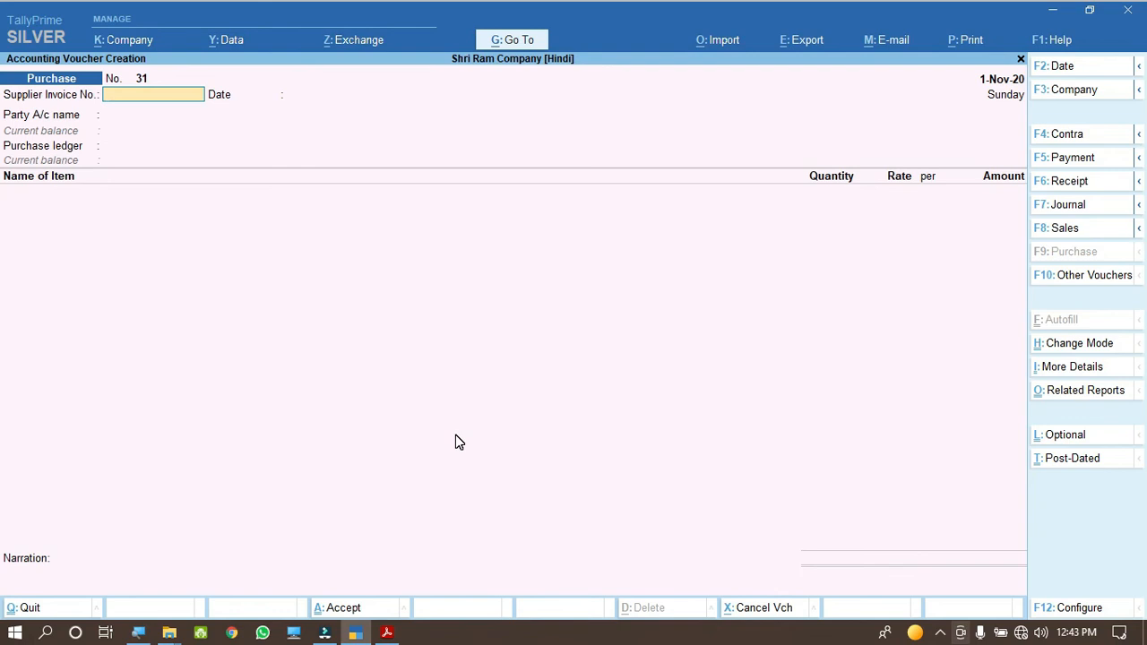
# Leave voucher creation without quitting the program and open the Profit & Loss A/c report.
pyautogui.press('Escape')
pyautogui.press('Escape')
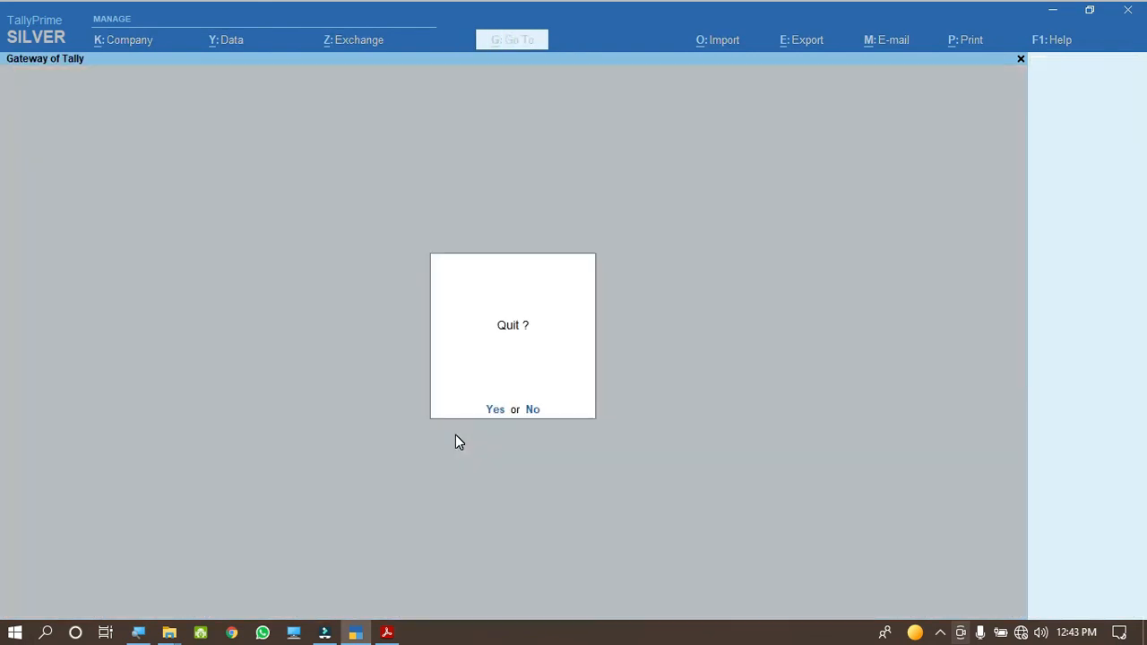
pyautogui.press('Escape')
pyautogui.press('Down')
pyautogui.press('Down')
pyautogui.press('Down')
pyautogui.press('Down')
pyautogui.press('Down')
pyautogui.press('Down')
pyautogui.press('Down')
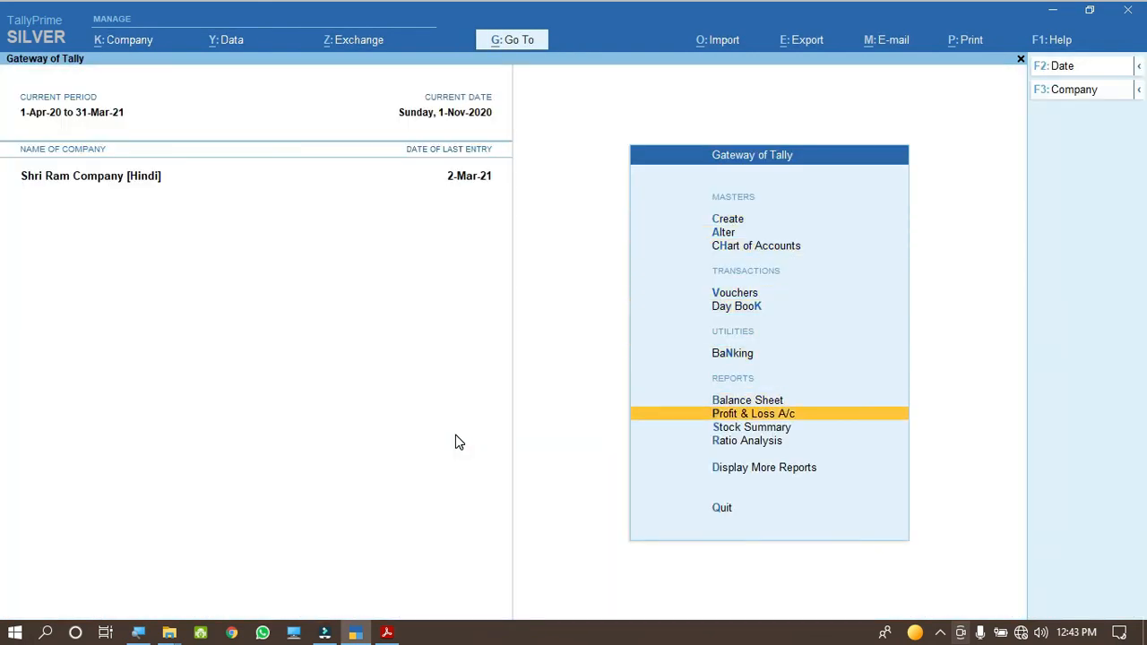
pyautogui.press('Return')
# Drill down through Purchase Accounts to examine the Purchase Interstate Exempt ledger's monthly summary, and return to the Gateway of Tally.
pyautogui.press('Up')
pyautogui.press('Return')
pyautogui.press('Down')
pyautogui.press('Down')
pyautogui.press('Down')
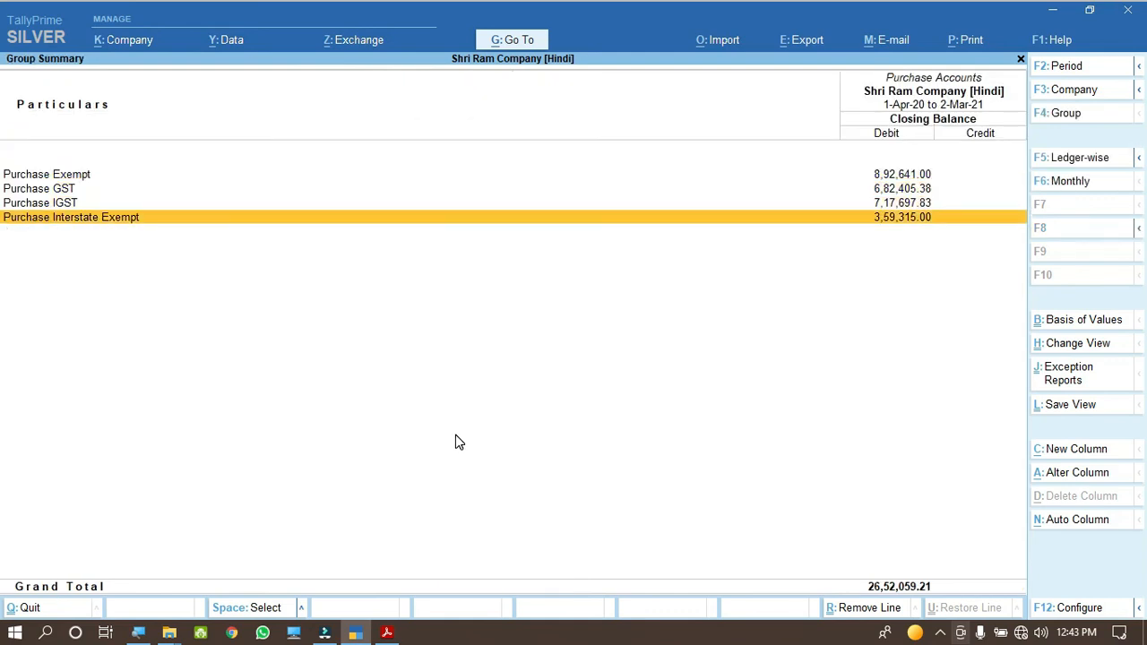
pyautogui.press('Return')
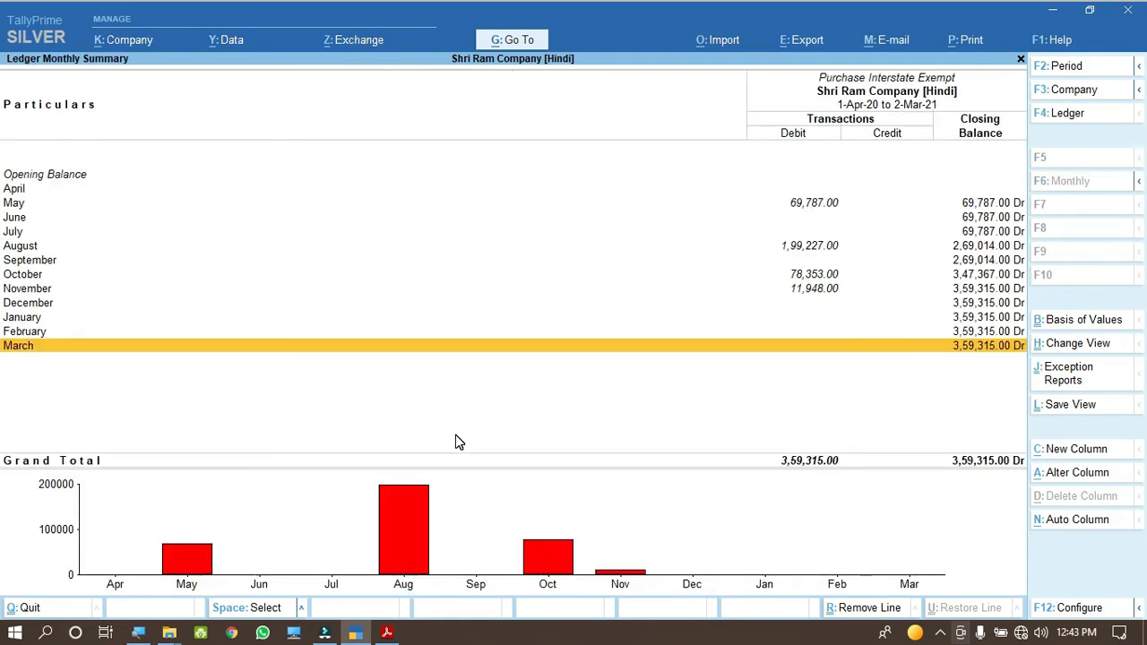
pyautogui.press('ctrl')
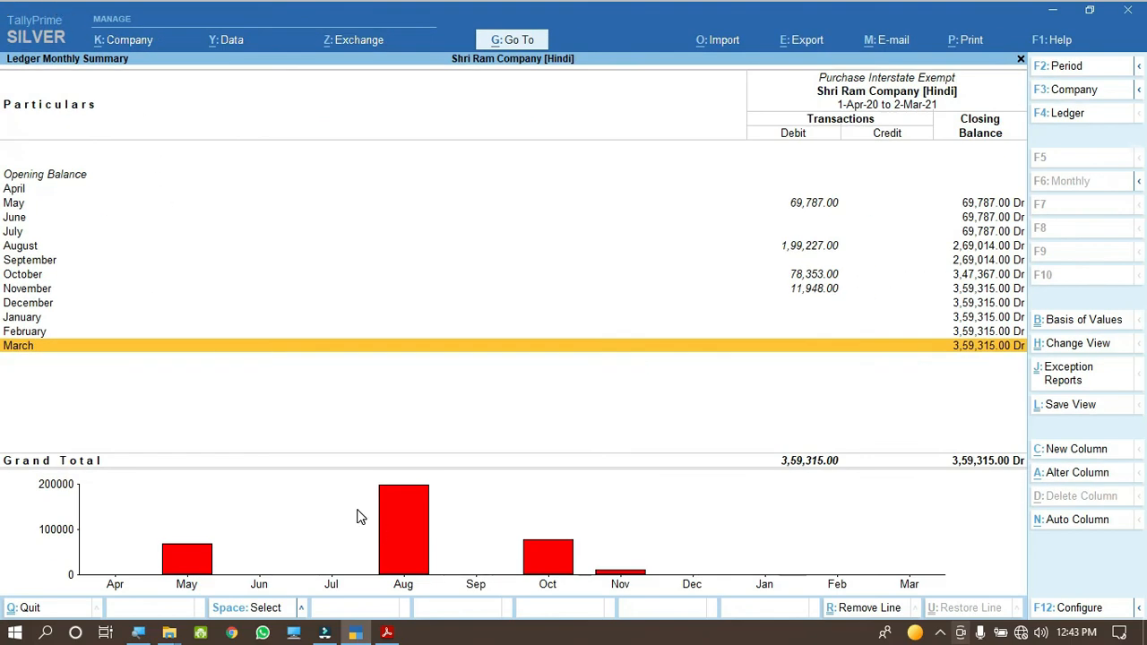
pyautogui.press('Escape')
pyautogui.press('Escape')
pyautogui.press('Escape')
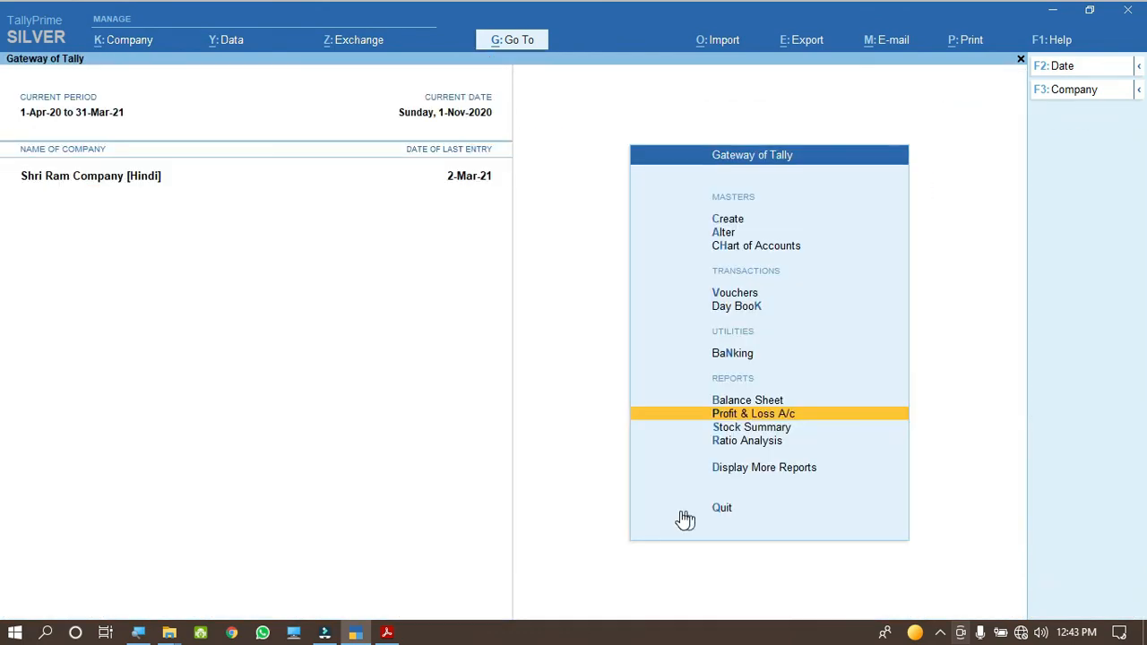
# Switch to the PDF and look through the remaining invoices from Hajare & Co to D.K. Traders on page 2.
pyautogui.click(387, 632)
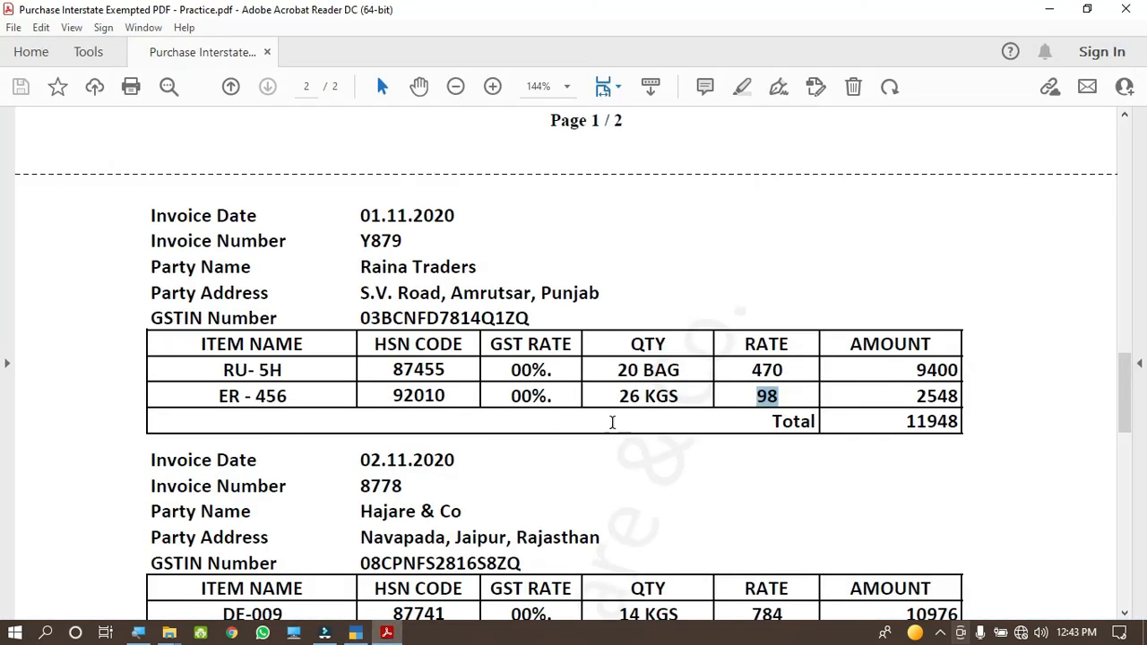
pyautogui.scroll(-3, 613, 421)
pyautogui.scroll(-3, 611, 426)
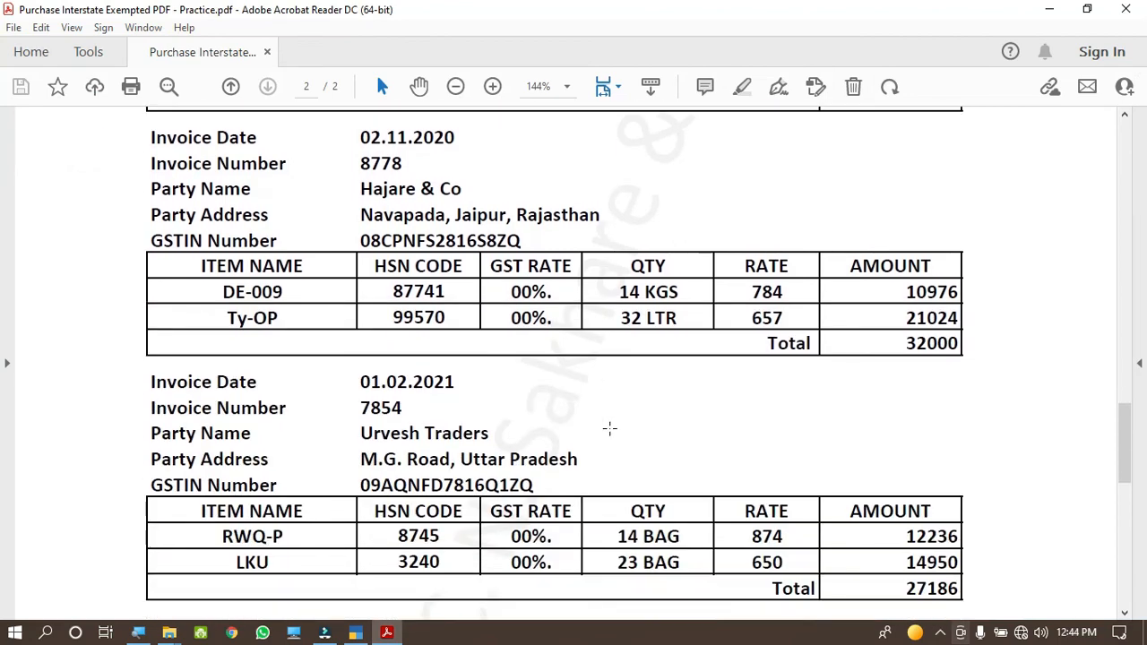
pyautogui.scroll(-5, 609, 429)
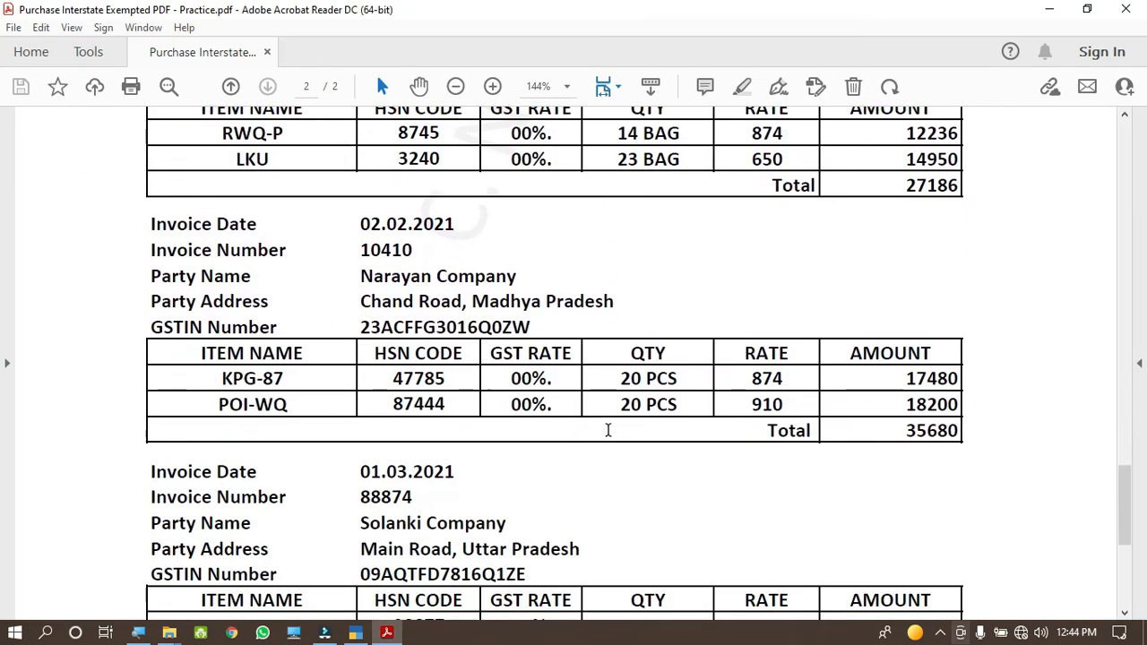
pyautogui.scroll(-1, 608, 430)
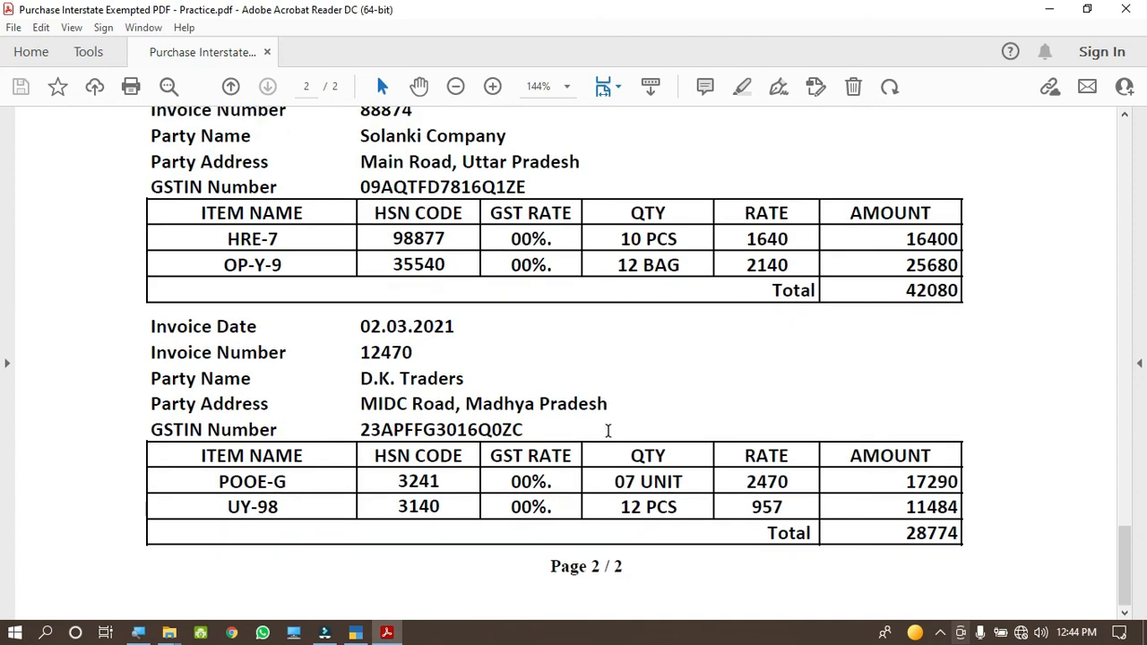